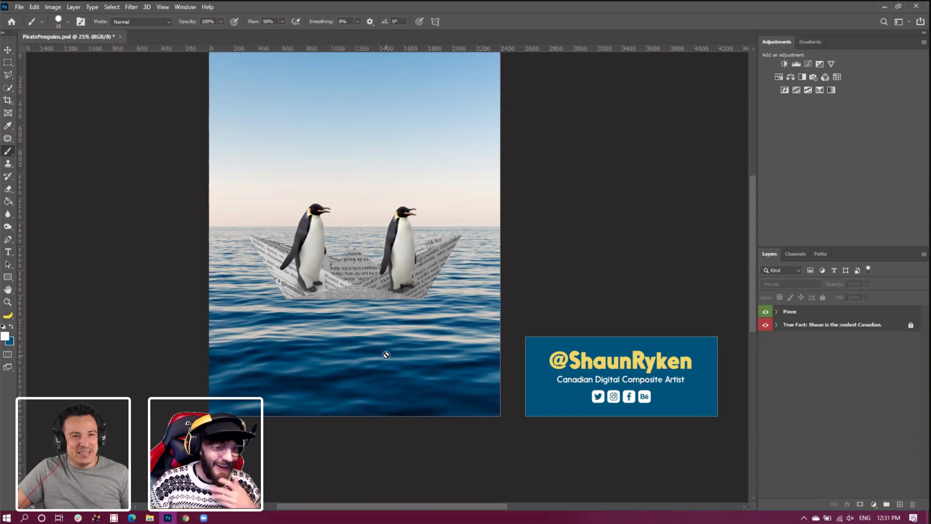
Select the Piece artboard and resize the browser window showing the artist's Instagram post
{"action": "scroll", "coordinate": [386, 355], "scroll_direction": "up", "scroll_amount": 2}
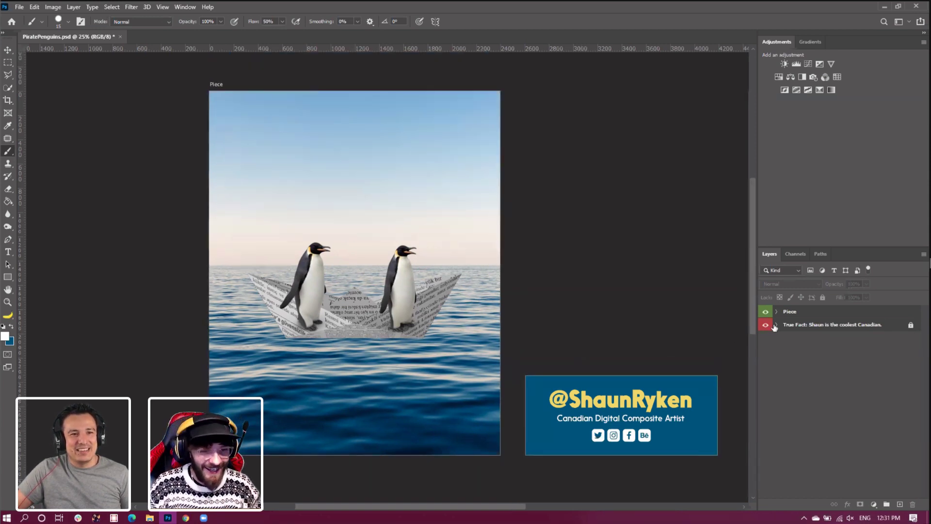
{"action": "left_click", "coordinate": [791, 317]}
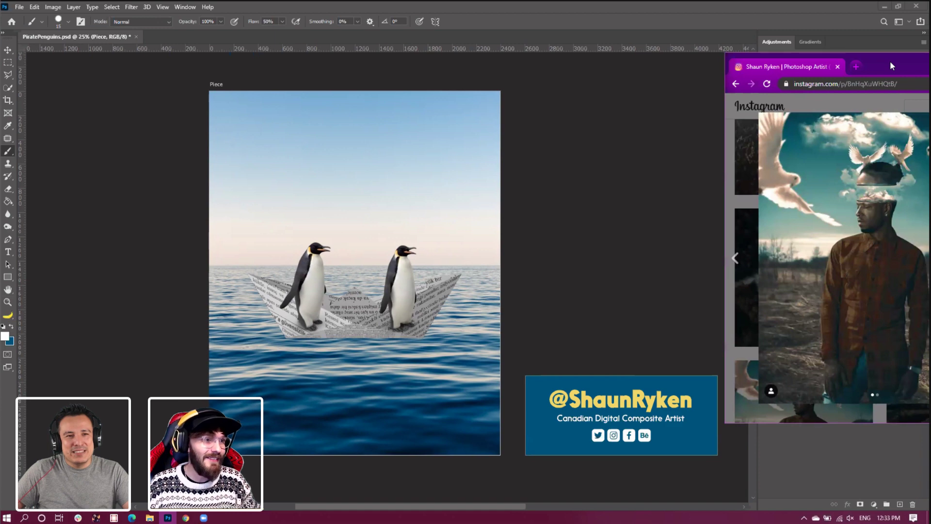
{"action": "double_click", "coordinate": [890, 61]}
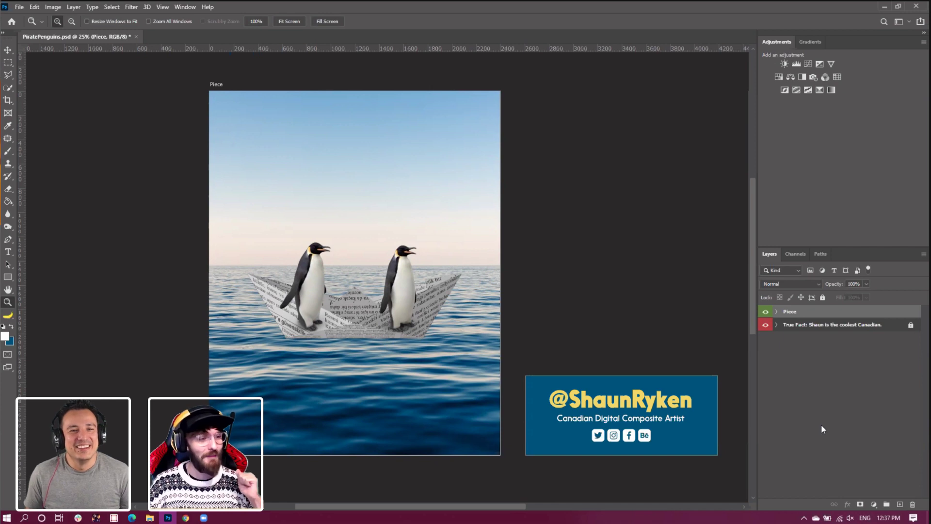
Expand the Piece artboard and enable the disabled layer masks on both Emperor Penguin layers
{"action": "left_click", "coordinate": [777, 311]}
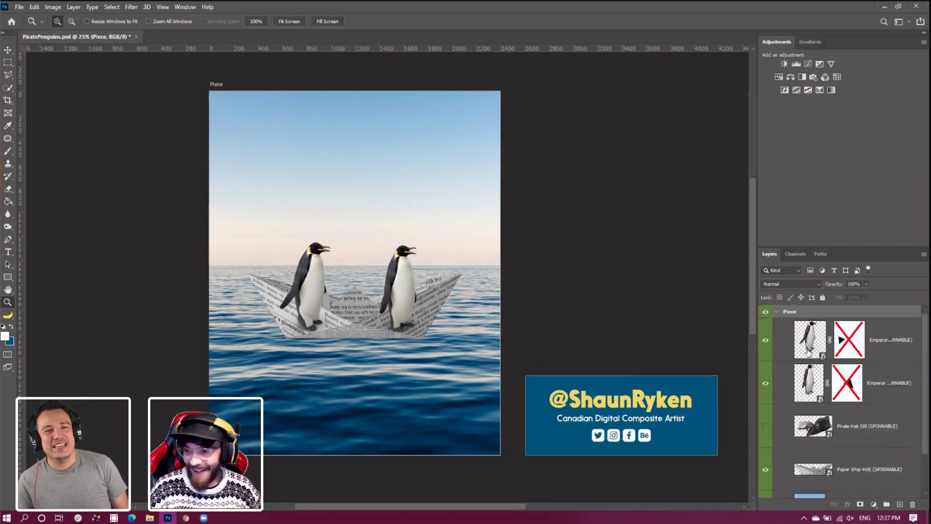
{"action": "left_click", "coordinate": [854, 350], "text": "shift"}
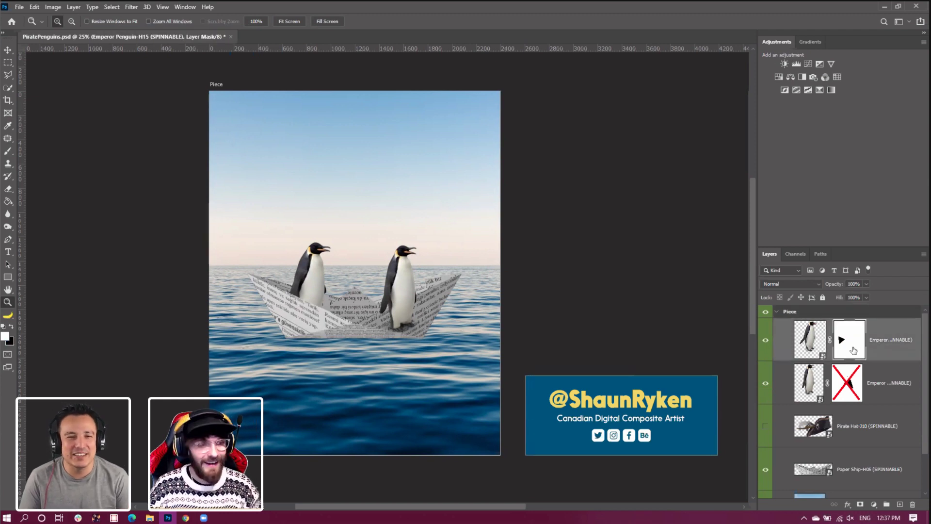
{"action": "right_click", "coordinate": [852, 348]}
{"action": "key", "text": "Escape"}
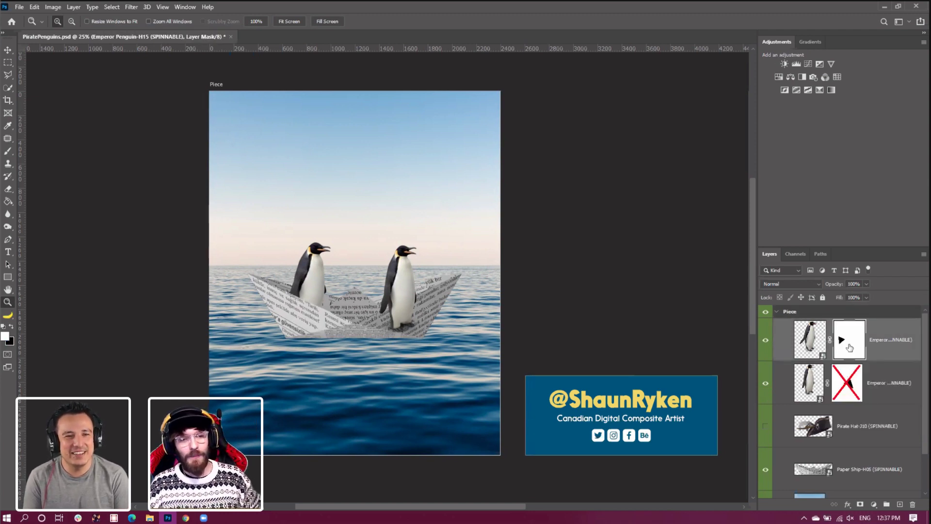
{"action": "left_click", "coordinate": [849, 348], "text": "shift"}
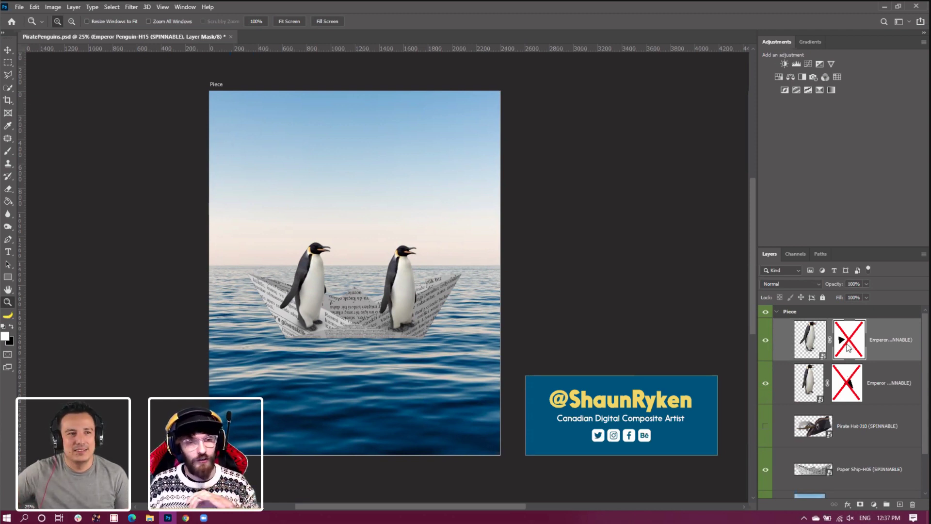
{"action": "left_click", "coordinate": [849, 346], "text": "shift"}
{"action": "left_click", "coordinate": [852, 382], "text": "shift"}
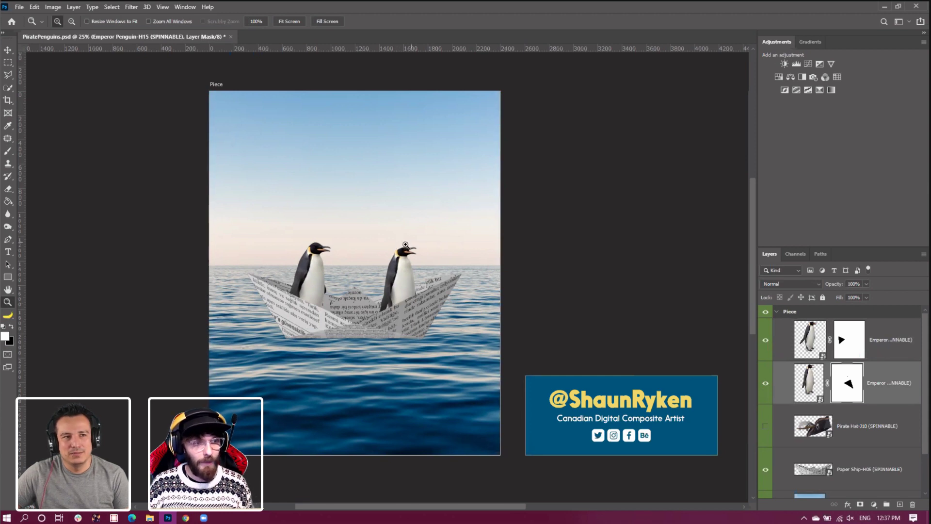
Show the hidden Pirate Hat layer and examine how the hat sits on the right penguin's head
{"action": "left_click", "coordinate": [765, 427]}
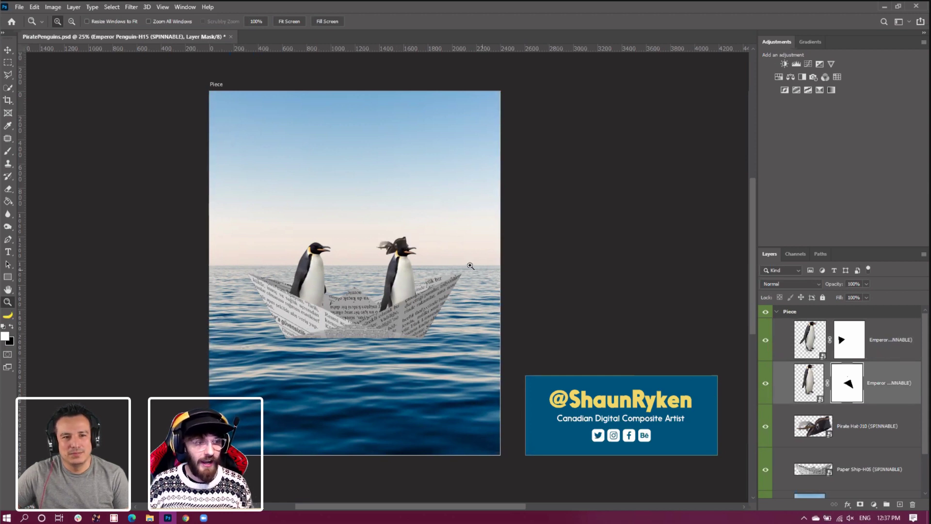
{"action": "left_click", "coordinate": [414, 253]}
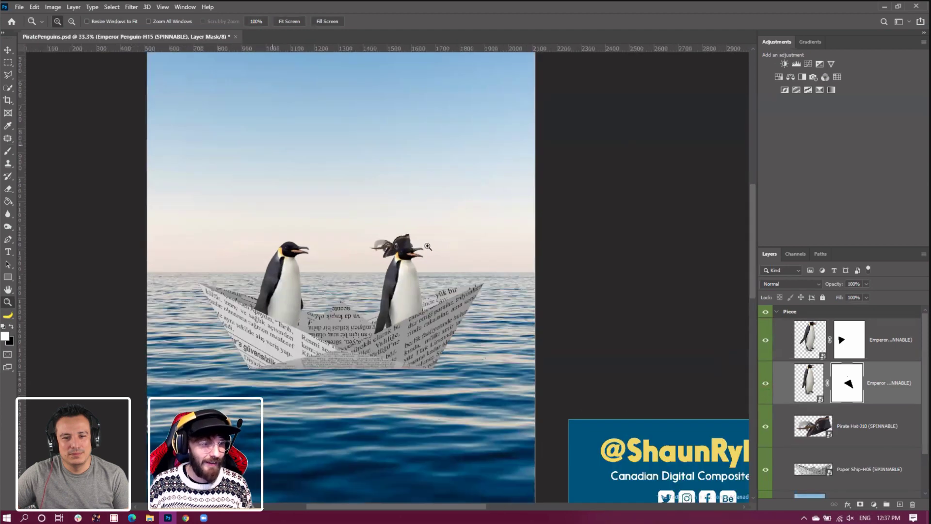
{"action": "left_click", "coordinate": [413, 247]}
{"action": "left_click", "coordinate": [414, 247]}
{"action": "left_click", "coordinate": [414, 247]}
{"action": "left_click", "coordinate": [414, 247]}
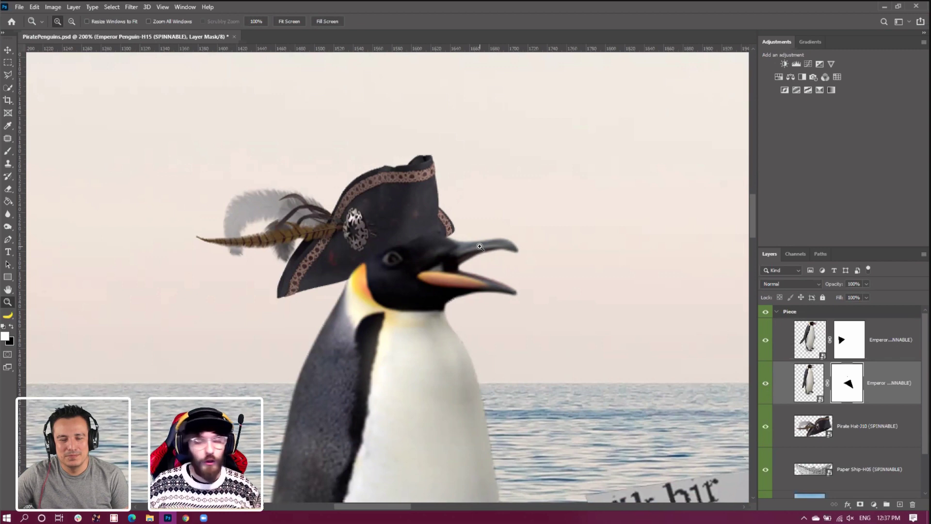
{"action": "right_click", "coordinate": [423, 234]}
{"action": "left_click", "coordinate": [439, 242]}
{"action": "left_click", "coordinate": [285, 266]}
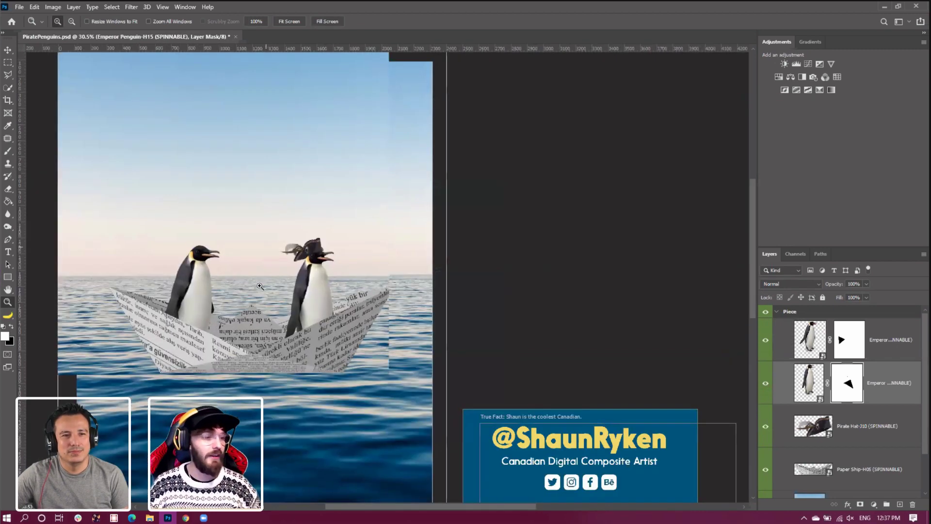
{"action": "right_click", "coordinate": [220, 286]}
{"action": "left_click", "coordinate": [252, 339]}
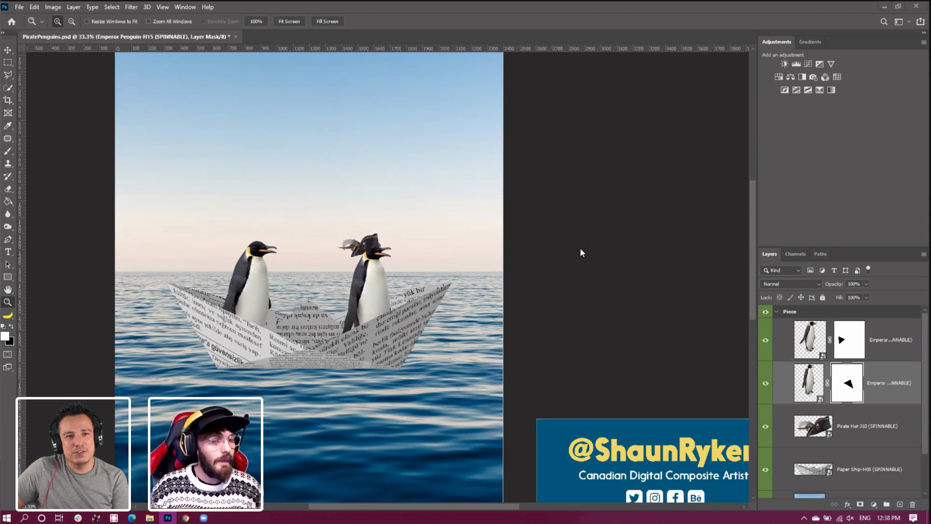
Open the PixelSquid extension and set both Emperor Penguin objects to High resolution
{"action": "left_click", "coordinate": [822, 346]}
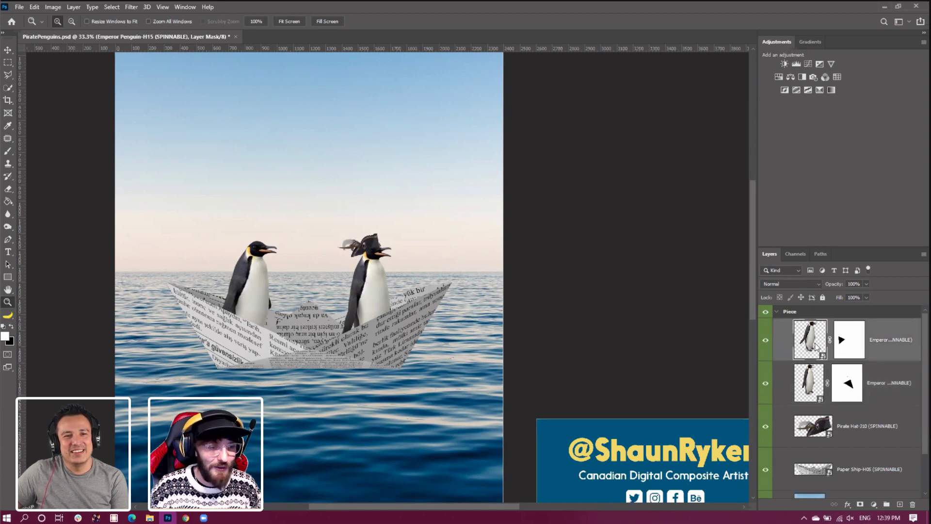
{"action": "left_click", "coordinate": [818, 426]}
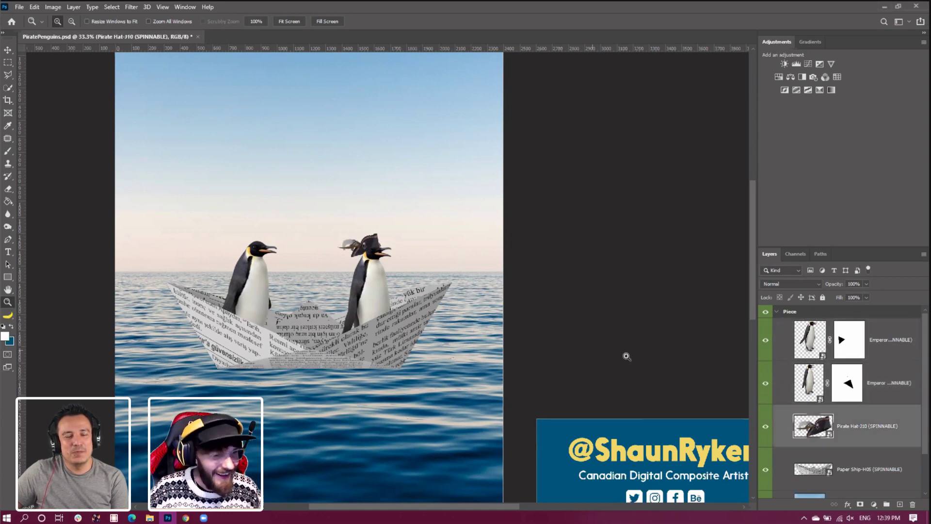
{"action": "left_click", "coordinate": [286, 291]}
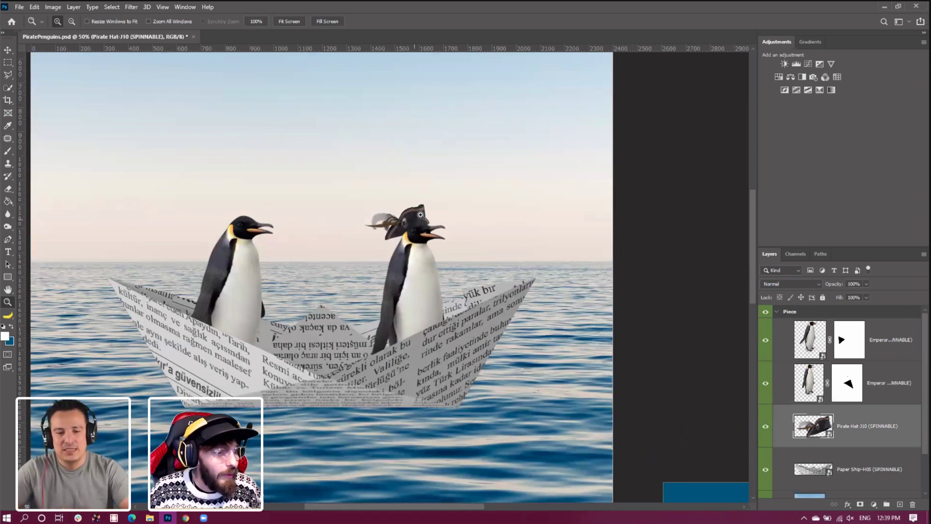
{"action": "left_click", "coordinate": [392, 226]}
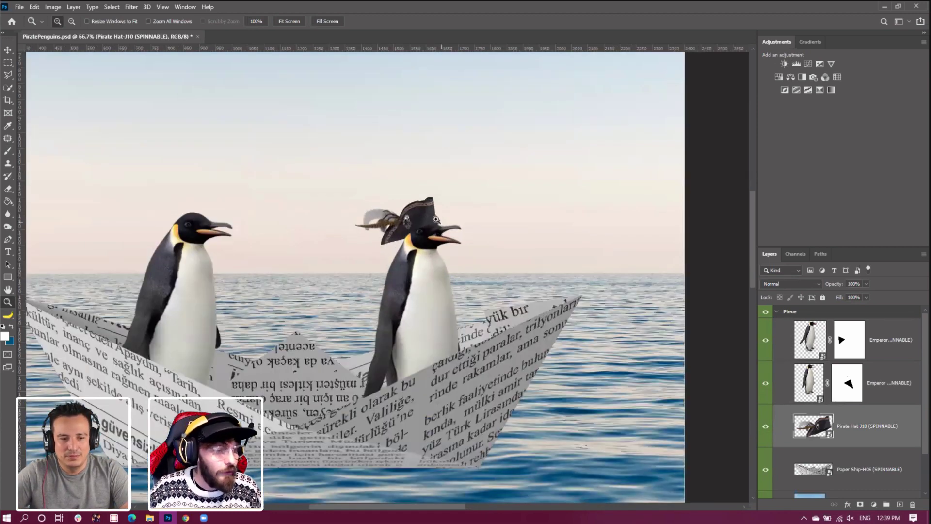
{"action": "left_click", "coordinate": [436, 219]}
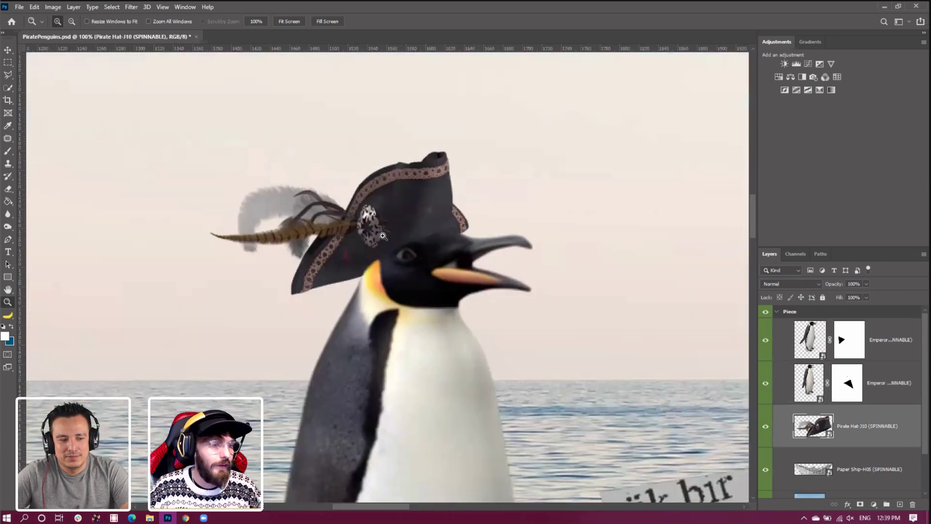
{"action": "left_click", "coordinate": [382, 235]}
{"action": "left_click", "coordinate": [814, 381]}
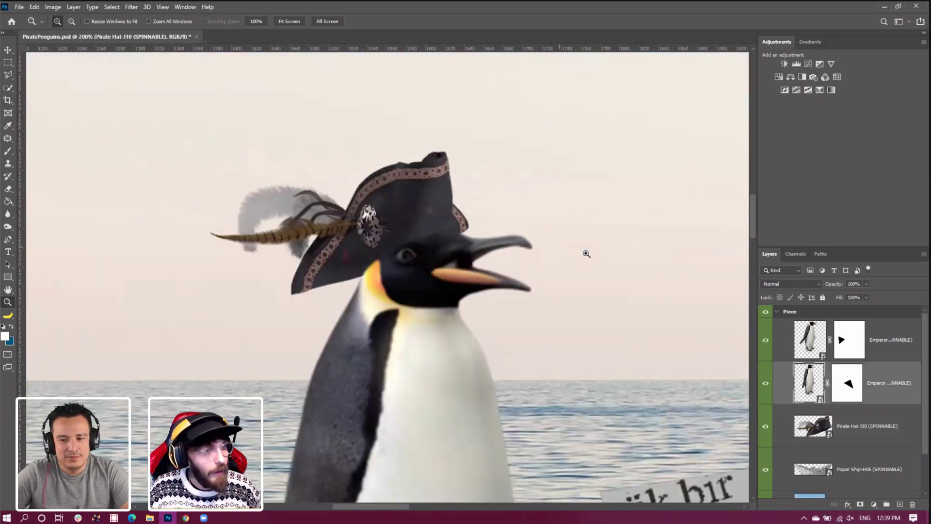
{"action": "left_click", "coordinate": [184, 7]}
{"action": "mouse_move", "coordinate": [258, 54]}
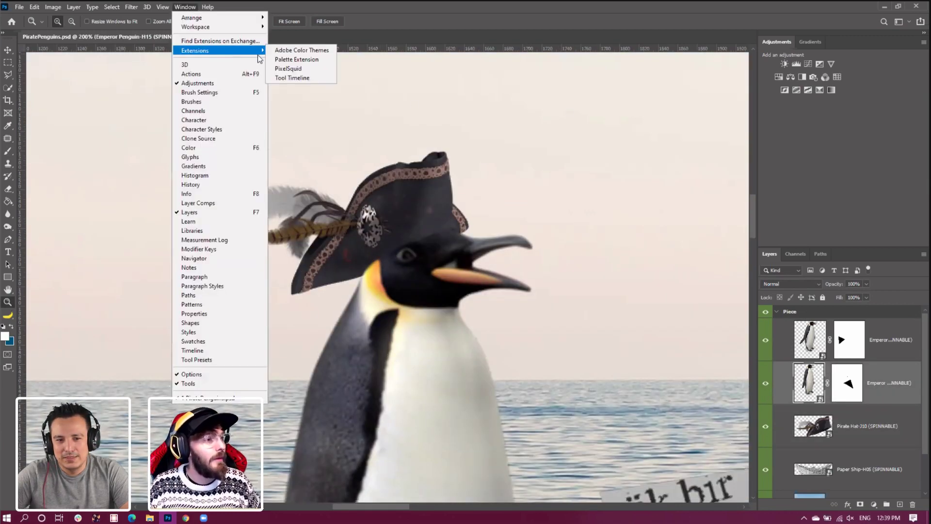
{"action": "left_click", "coordinate": [294, 69]}
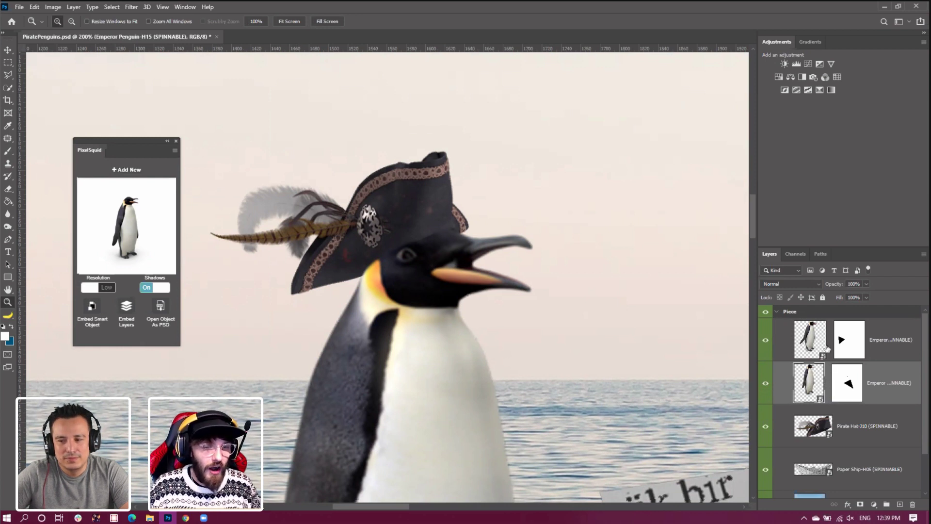
{"action": "left_click", "coordinate": [86, 289]}
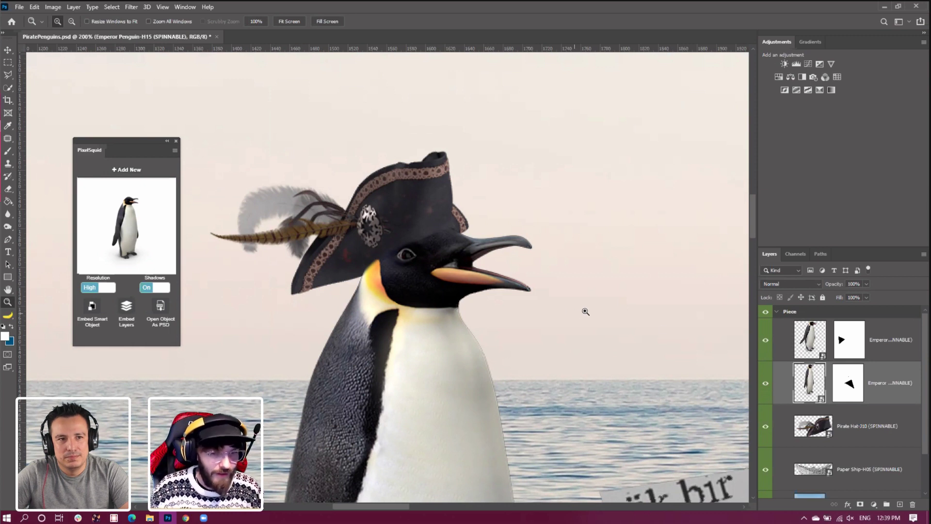
{"action": "left_click", "coordinate": [810, 338]}
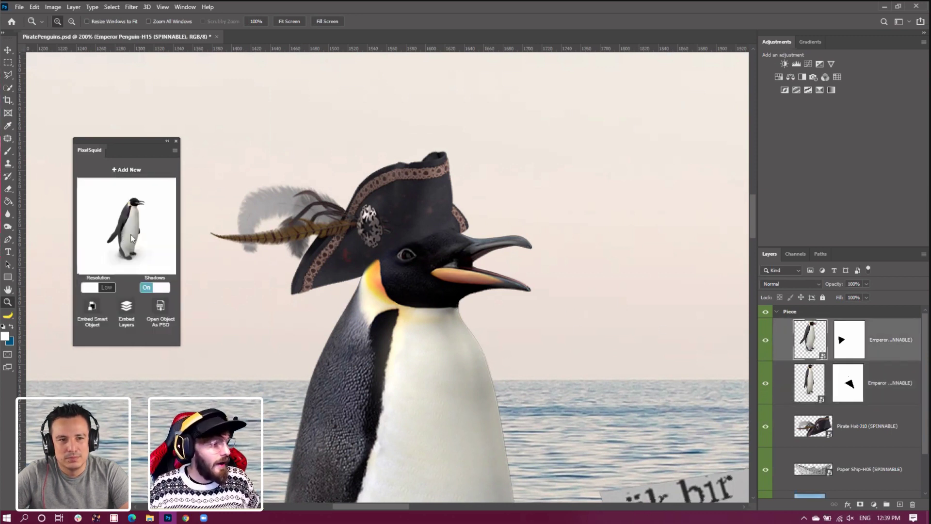
{"action": "left_click", "coordinate": [91, 287]}
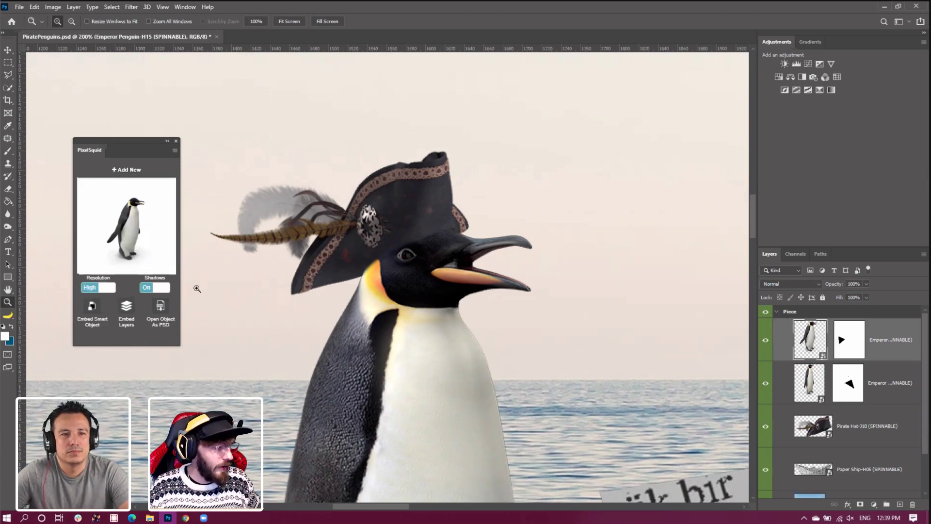
Hide and show the right penguin's layer to examine the pirate hat placed behind its head
{"action": "left_click", "coordinate": [365, 335], "text": "alt"}
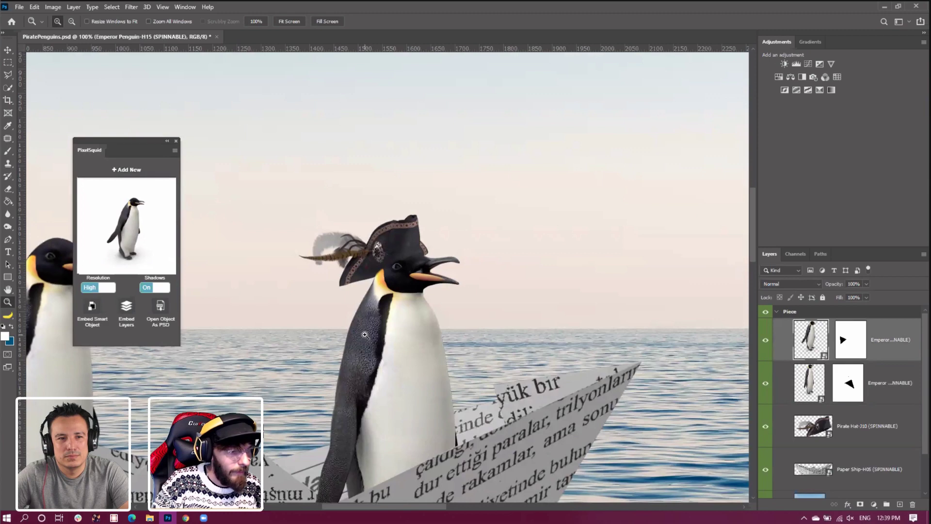
{"action": "left_click", "coordinate": [403, 252]}
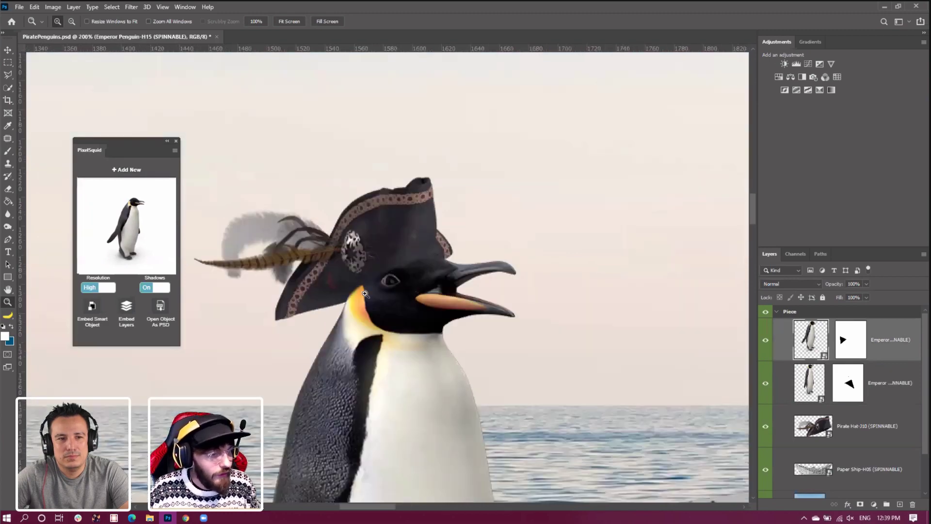
{"action": "left_click", "coordinate": [385, 223]}
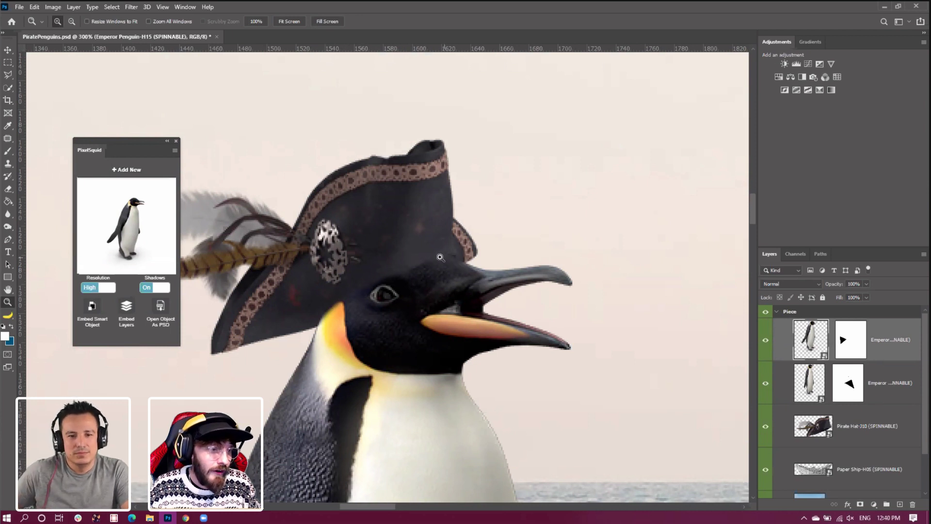
{"action": "left_click", "coordinate": [846, 438]}
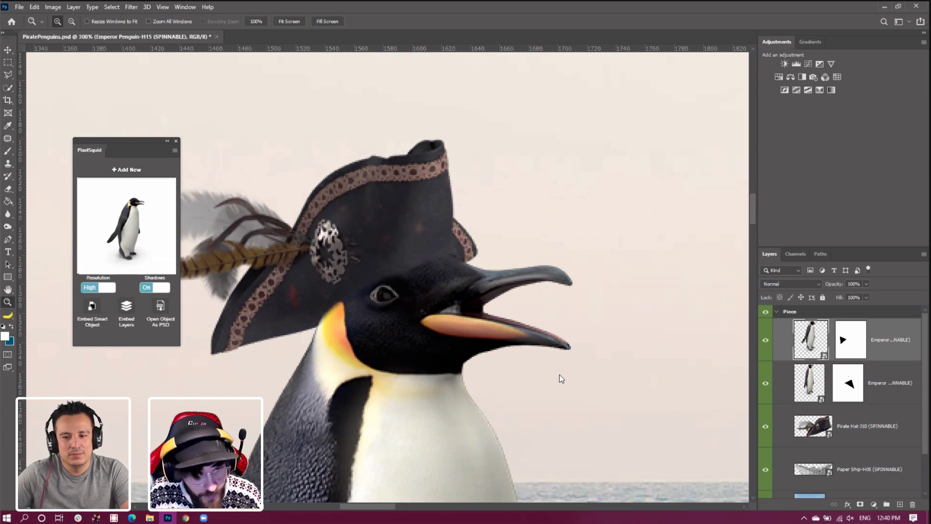
{"action": "left_click", "coordinate": [68, 7]}
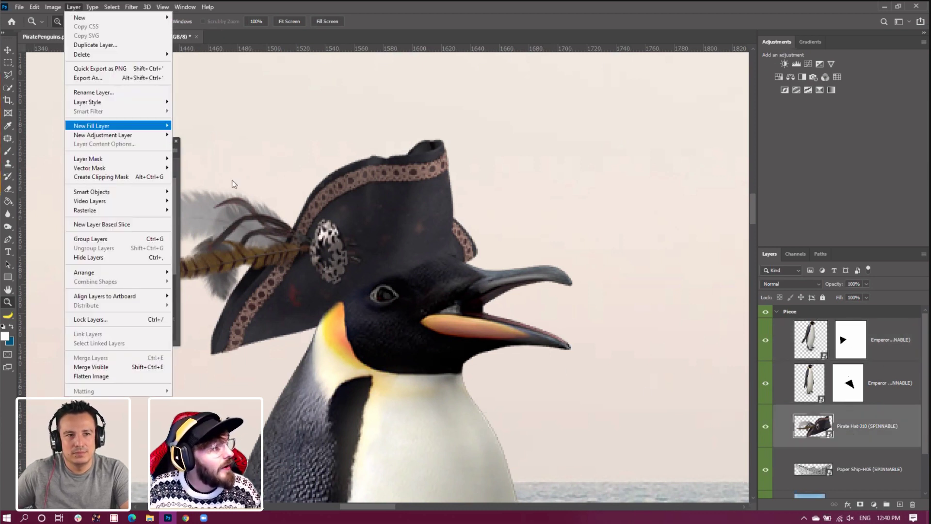
{"action": "left_click", "coordinate": [845, 384]}
{"action": "left_click", "coordinate": [766, 383]}
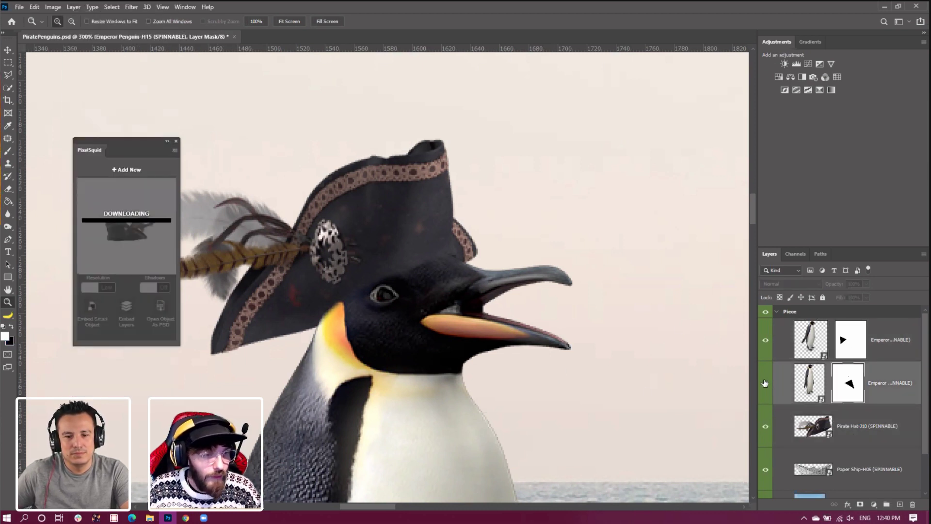
{"action": "left_click", "coordinate": [765, 383]}
{"action": "left_click", "coordinate": [765, 383]}
{"action": "left_click", "coordinate": [766, 383]}
{"action": "left_click", "coordinate": [766, 383]}
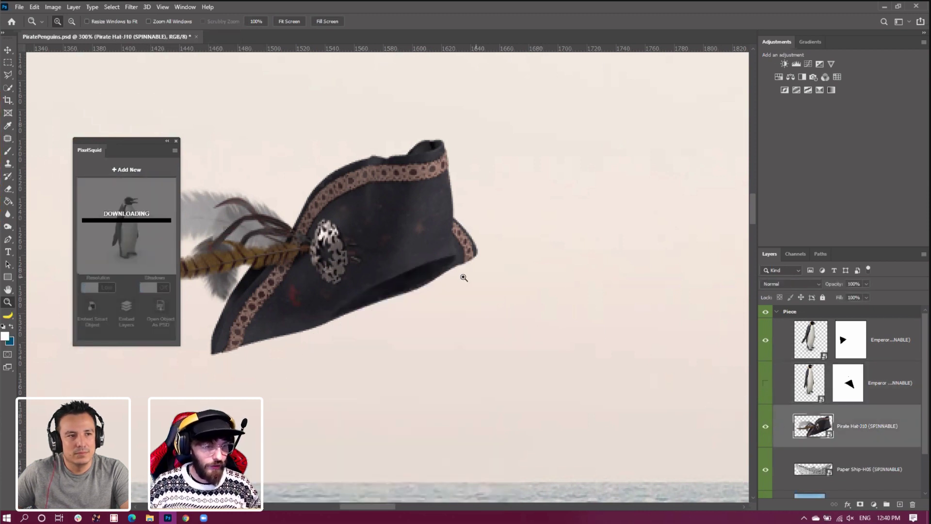
{"action": "left_click", "coordinate": [766, 383]}
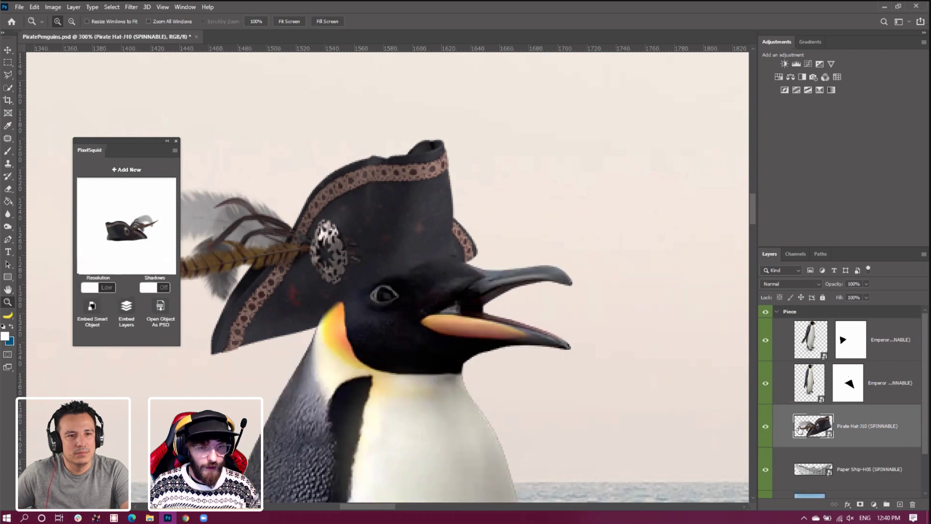
Try the Pirate Hat layer above the right penguin's layer and return it below
{"action": "left_click_drag", "start_coordinate": [812, 429], "coordinate": [811, 363]}
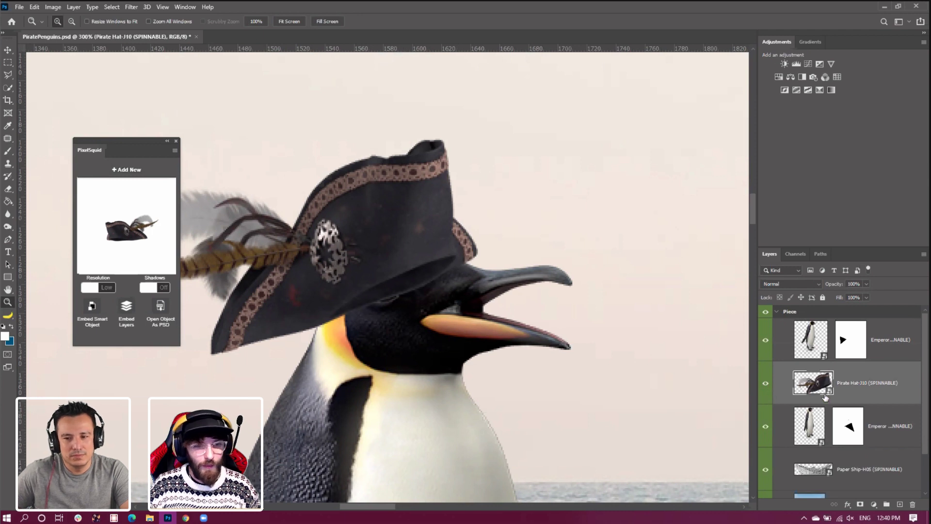
{"action": "left_click_drag", "start_coordinate": [826, 391], "coordinate": [814, 456]}
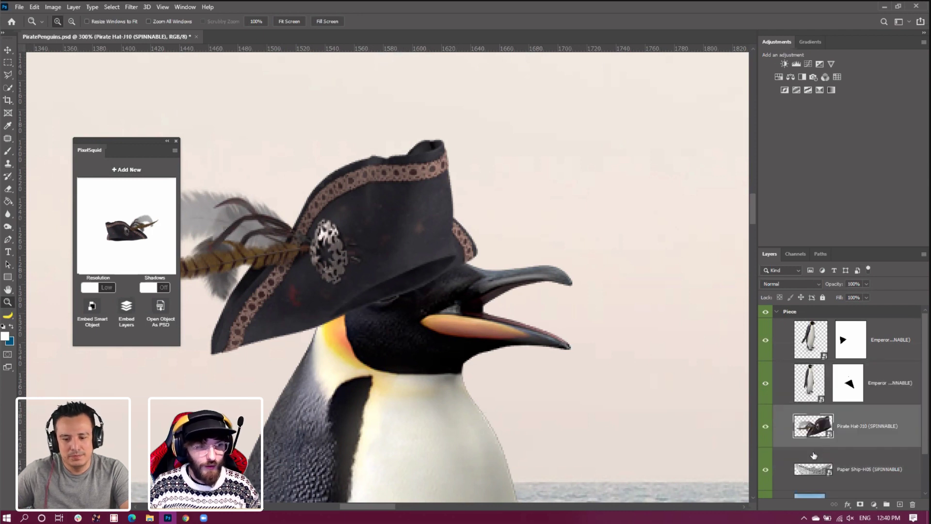
{"action": "left_click", "coordinate": [846, 386]}
{"action": "left_click", "coordinate": [9, 187]}
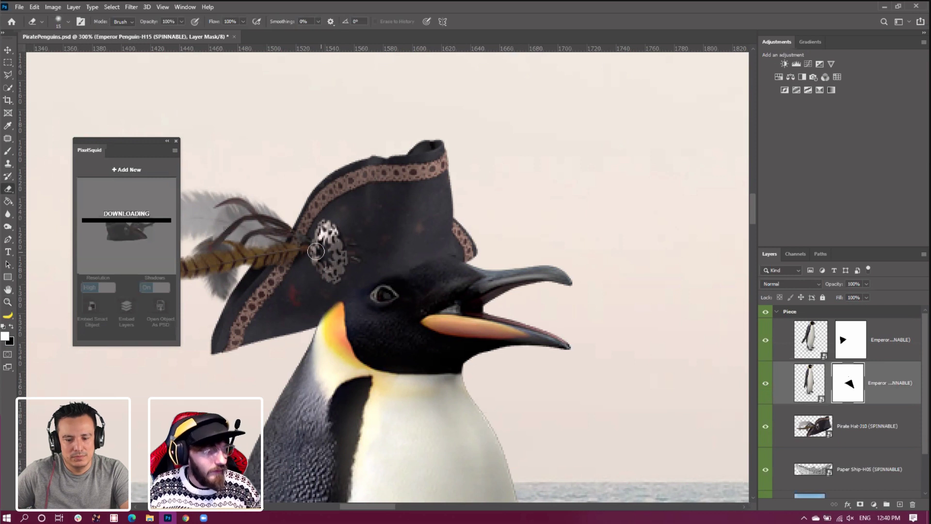
{"action": "key", "text": "bracketleft"}
{"action": "key", "text": "bracketleft"}
{"action": "key", "text": "bracketleft"}
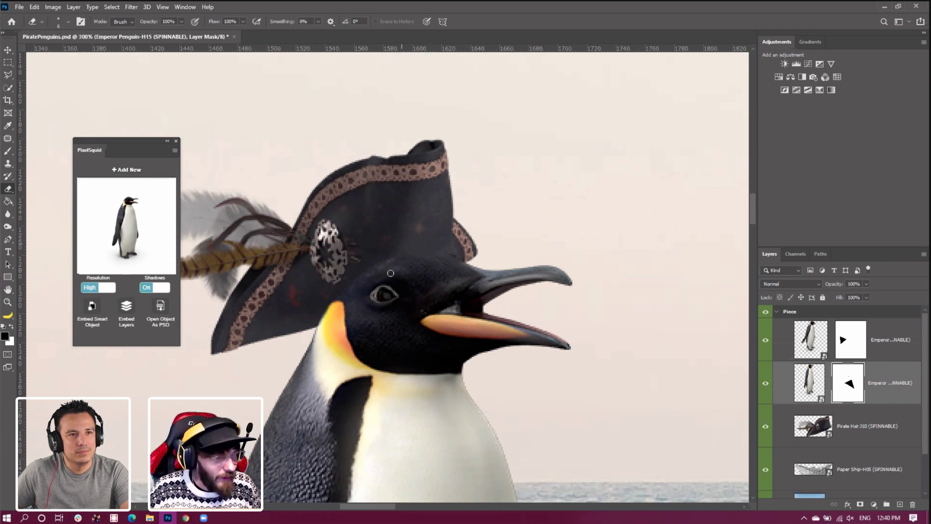
Add a new layer above the Pirate Hat layer and clip it to the hat
{"action": "left_click", "coordinate": [854, 426]}
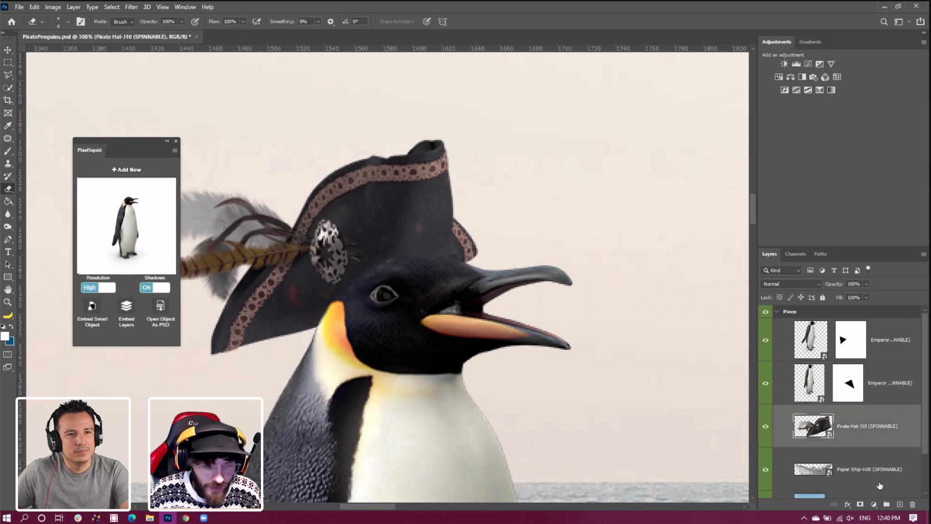
{"action": "right_click", "coordinate": [854, 426]}
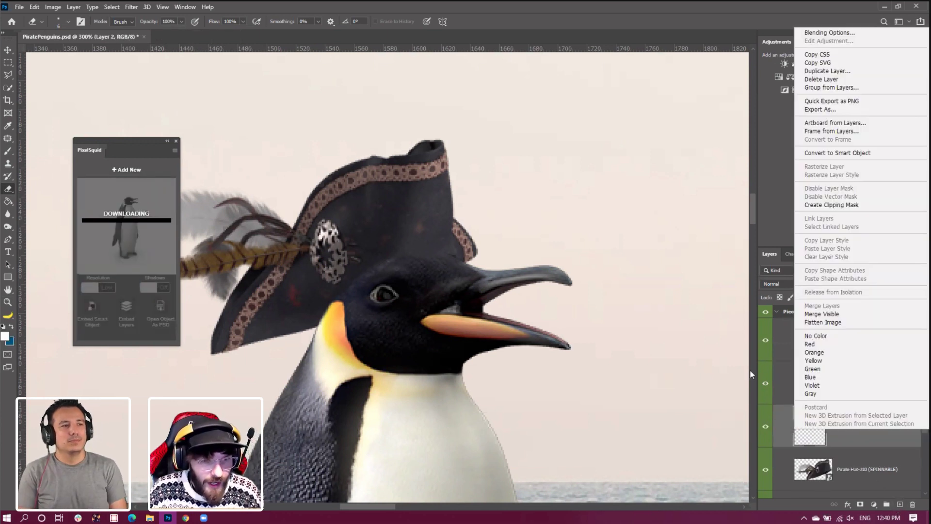
{"action": "left_click", "coordinate": [831, 205]}
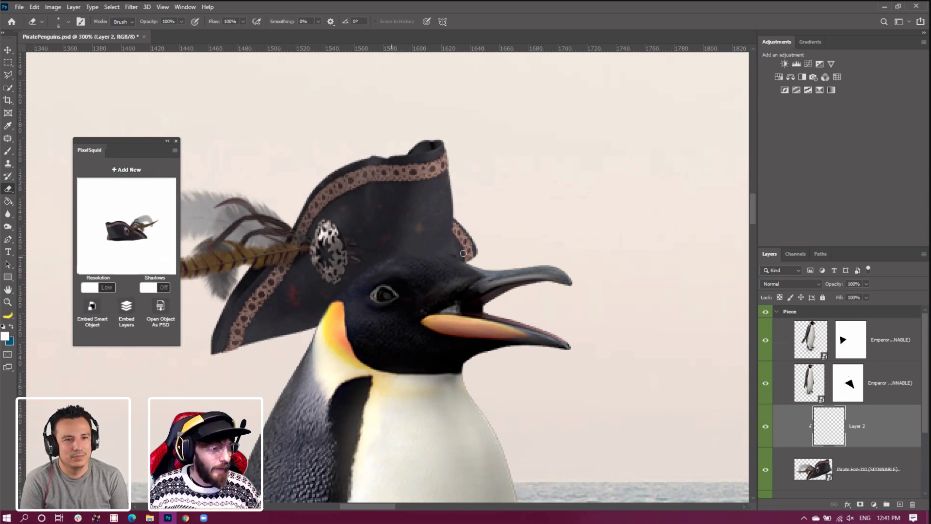
Choose the Brush with default black and try a short full-opacity stroke on the hat just above the penguin's head
{"action": "left_click", "coordinate": [3, 149]}
{"action": "key", "text": "d"}
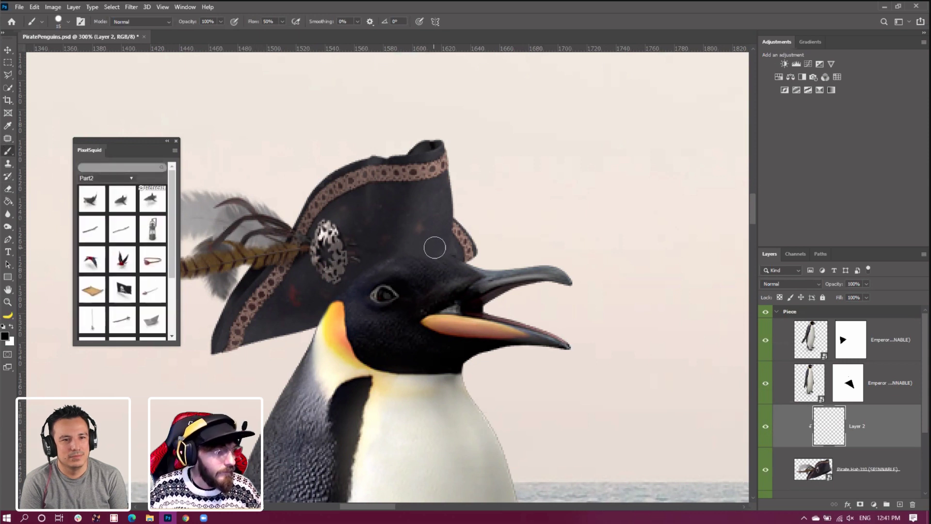
{"action": "left_click_drag", "start_coordinate": [434, 248], "coordinate": [403, 251]}
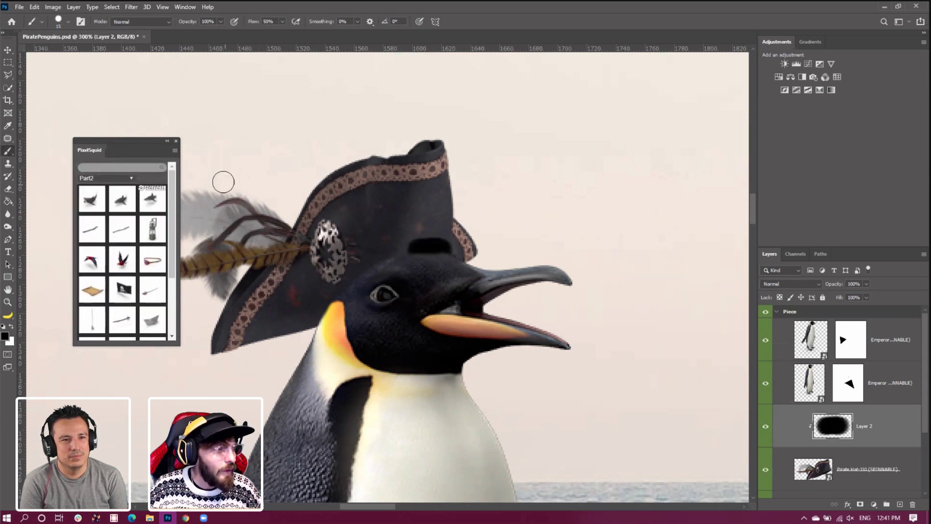
{"action": "left_click", "coordinate": [35, 7]}
{"action": "left_click", "coordinate": [48, 17]}
Set the Brush opacity to 20%
{"action": "left_click", "coordinate": [68, 22]}
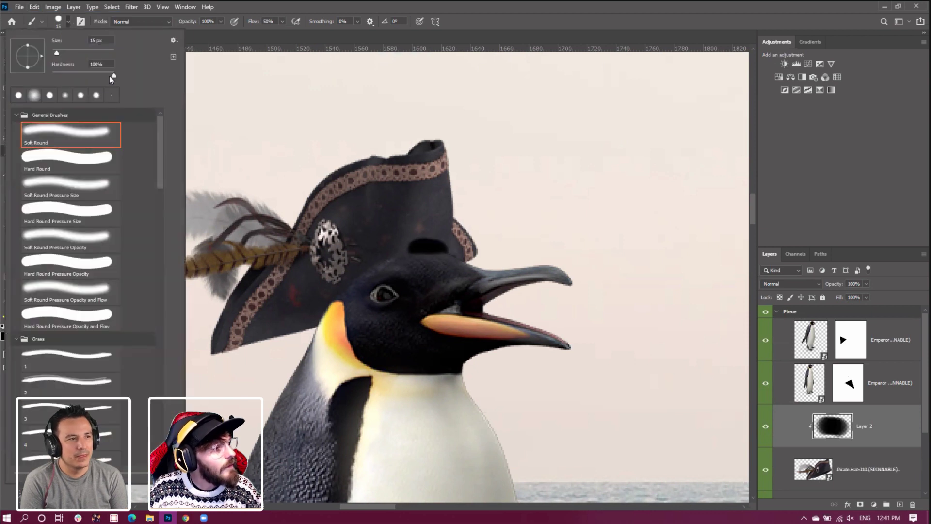
{"action": "left_click", "coordinate": [221, 21]}
{"action": "left_click", "coordinate": [220, 21]}
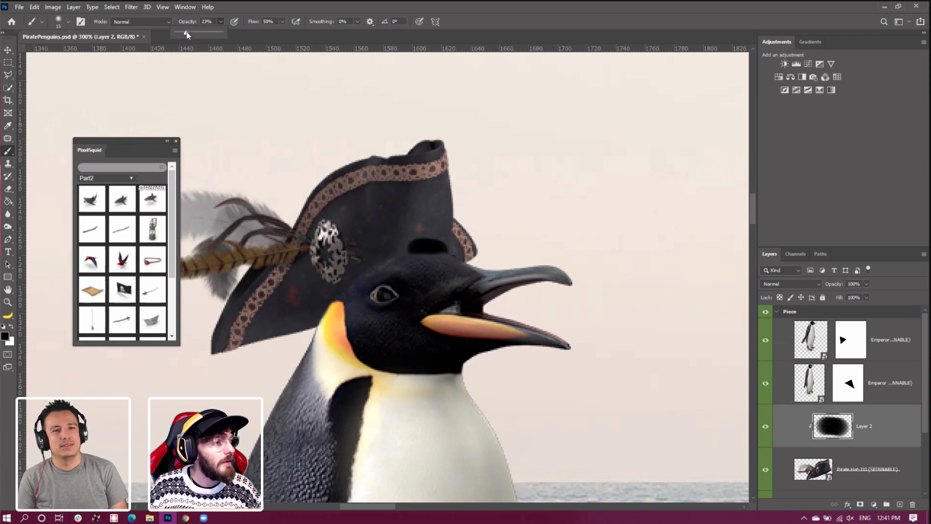
{"action": "left_click", "coordinate": [200, 21]}
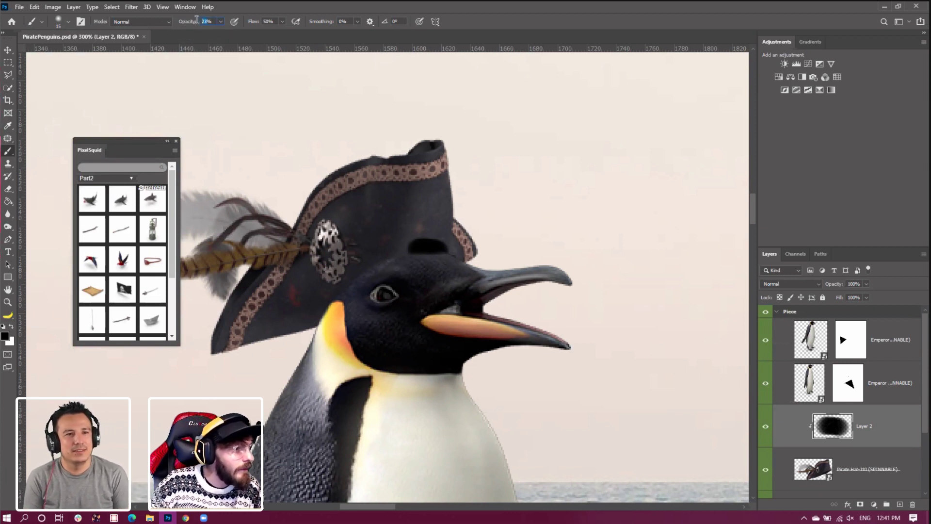
{"action": "type", "text": "20"}
{"action": "key", "text": "Return"}
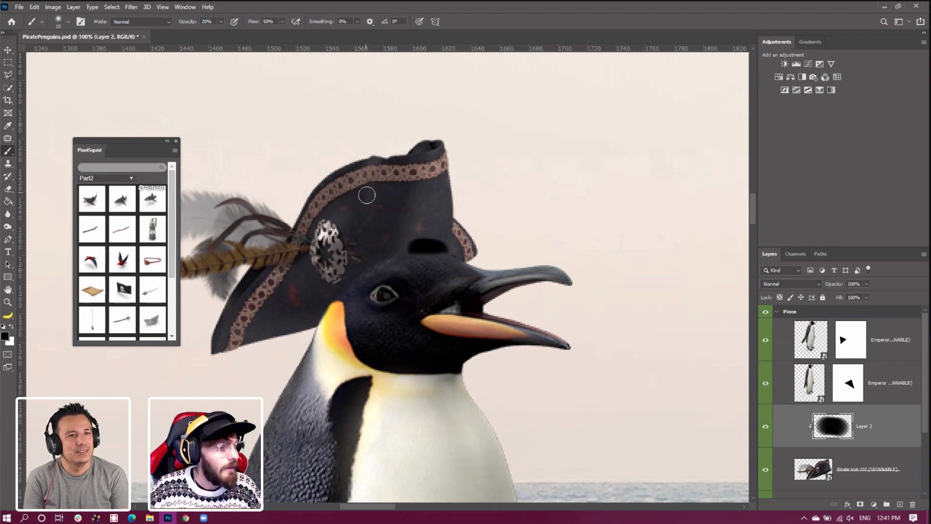
Undo the full-opacity stroke and paint a soft black shadow on the hat along the top of the penguin's head
{"action": "left_click", "coordinate": [34, 7]}
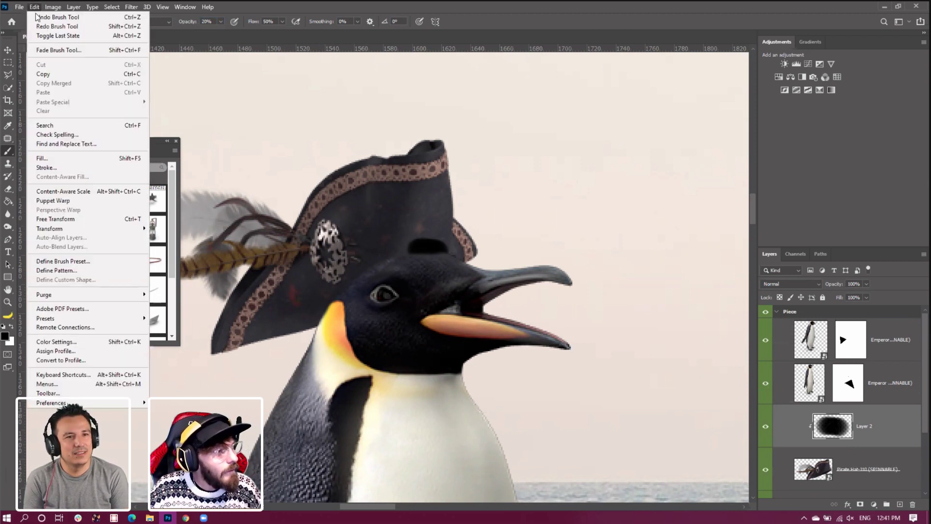
{"action": "left_click", "coordinate": [37, 16]}
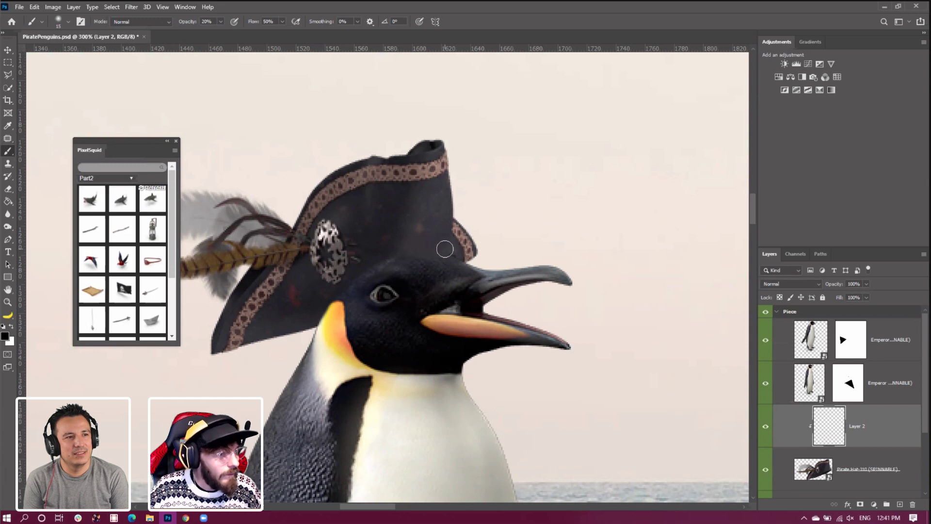
{"action": "mouse_move", "coordinate": [438, 256]}
{"action": "left_mouse_down"}
{"action": "mouse_move", "coordinate": [391, 272]}
{"action": "mouse_move", "coordinate": [406, 252]}
{"action": "mouse_move", "coordinate": [405, 269]}
{"action": "mouse_move", "coordinate": [359, 289]}
{"action": "mouse_move", "coordinate": [402, 263]}
{"action": "mouse_move", "coordinate": [354, 306]}
{"action": "mouse_move", "coordinate": [363, 285]}
{"action": "mouse_move", "coordinate": [368, 294]}
{"action": "mouse_move", "coordinate": [344, 296]}
{"action": "mouse_move", "coordinate": [333, 320]}
{"action": "mouse_move", "coordinate": [432, 259]}
{"action": "mouse_move", "coordinate": [456, 263]}
{"action": "mouse_move", "coordinate": [475, 303]}
{"action": "mouse_move", "coordinate": [485, 290]}
{"action": "mouse_move", "coordinate": [342, 298]}
{"action": "mouse_move", "coordinate": [426, 277]}
{"action": "mouse_move", "coordinate": [450, 302]}
{"action": "left_mouse_up"}
{"action": "key", "text": "bracketright"}
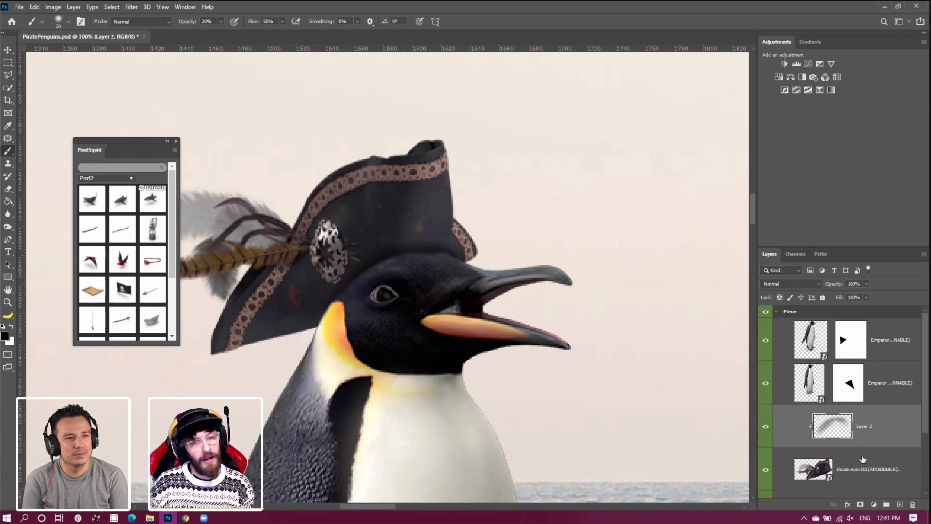
Add a new layer above the right penguin's layer and clip it to that penguin
{"action": "left_click", "coordinate": [876, 388]}
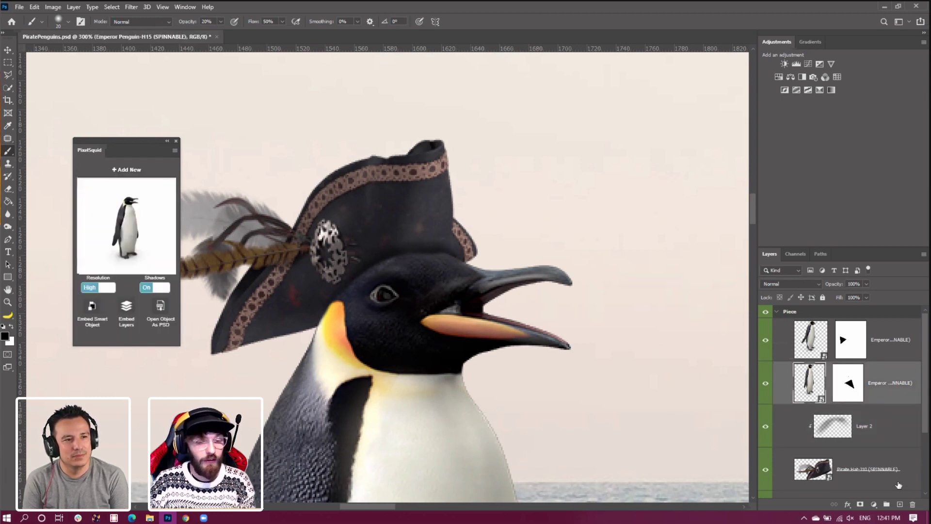
{"action": "left_click", "coordinate": [900, 504]}
{"action": "right_click", "coordinate": [854, 391]}
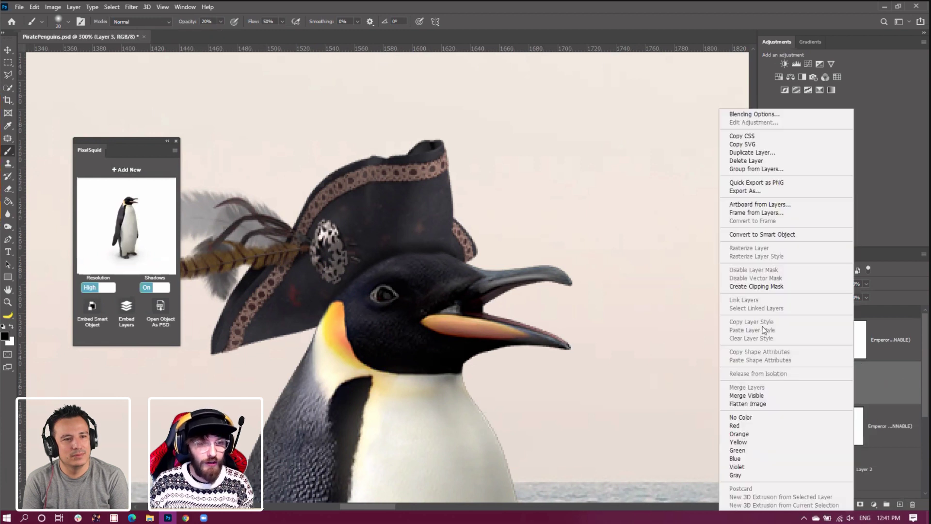
{"action": "left_click", "coordinate": [757, 286]}
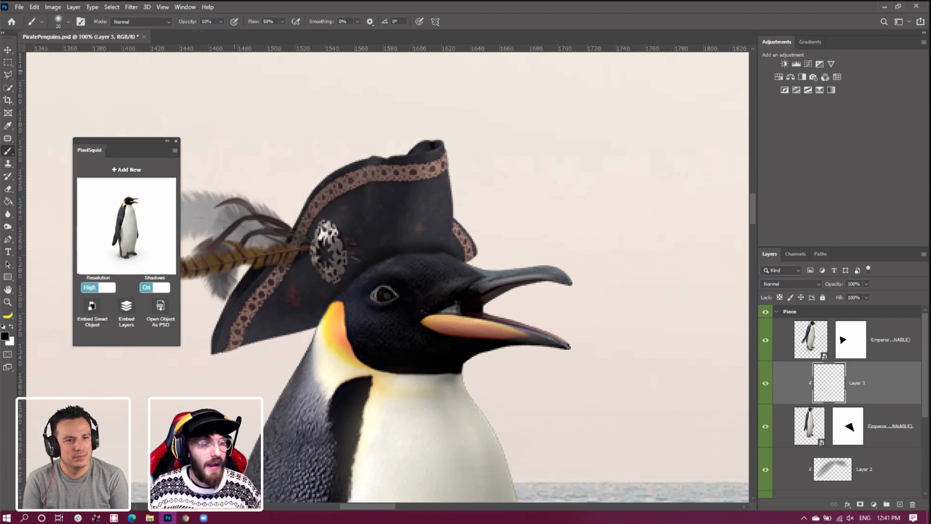
Paint soft black shading at 10% brush opacity on the right penguin's head and neck where they meet the hat
{"action": "key", "text": "bracketleft"}
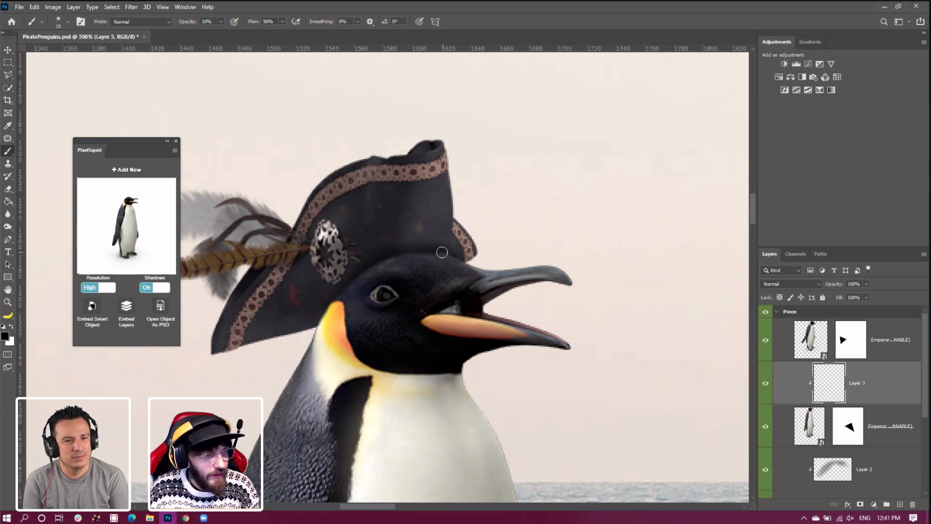
{"action": "mouse_move", "coordinate": [442, 252]}
{"action": "left_mouse_down"}
{"action": "mouse_move", "coordinate": [390, 260]}
{"action": "mouse_move", "coordinate": [365, 272]}
{"action": "mouse_move", "coordinate": [331, 312]}
{"action": "mouse_move", "coordinate": [337, 299]}
{"action": "left_mouse_up"}
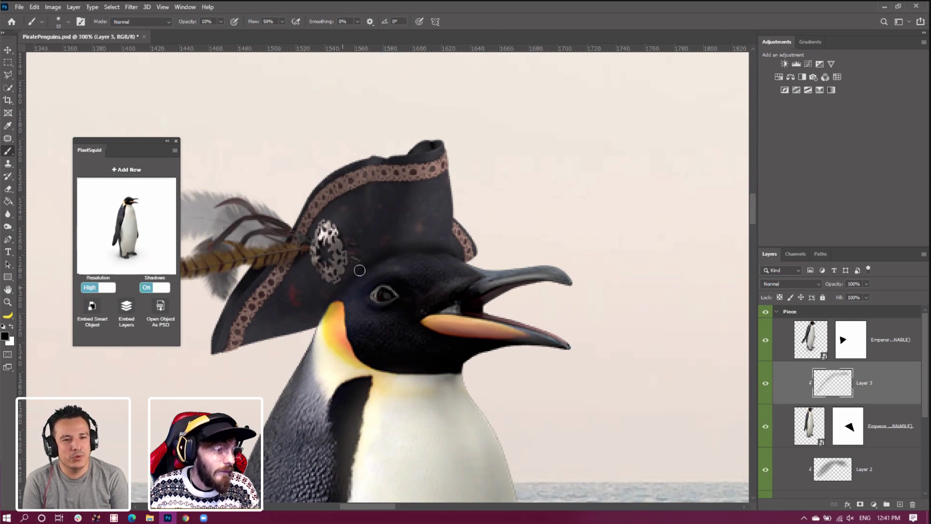
{"action": "key", "text": "bracketright"}
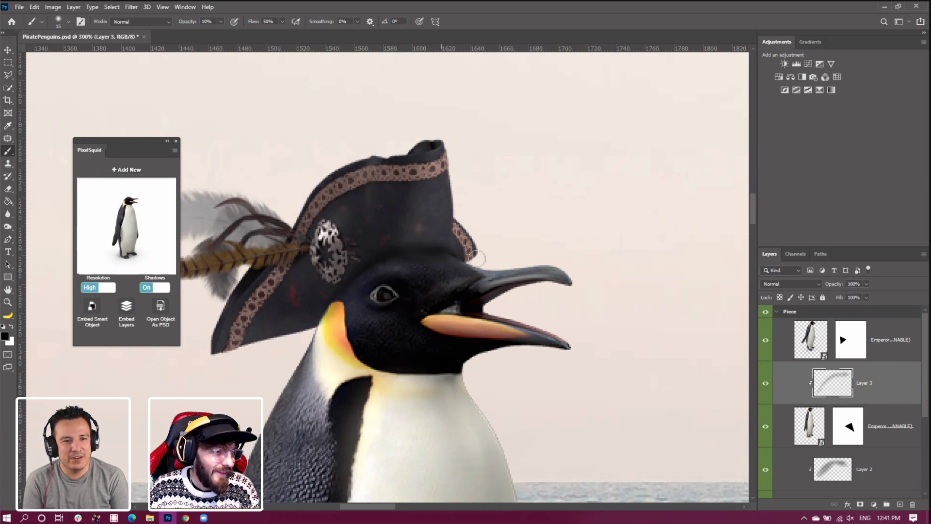
{"action": "key", "text": "bracketleft"}
{"action": "left_click_drag", "start_coordinate": [354, 312], "coordinate": [312, 343]}
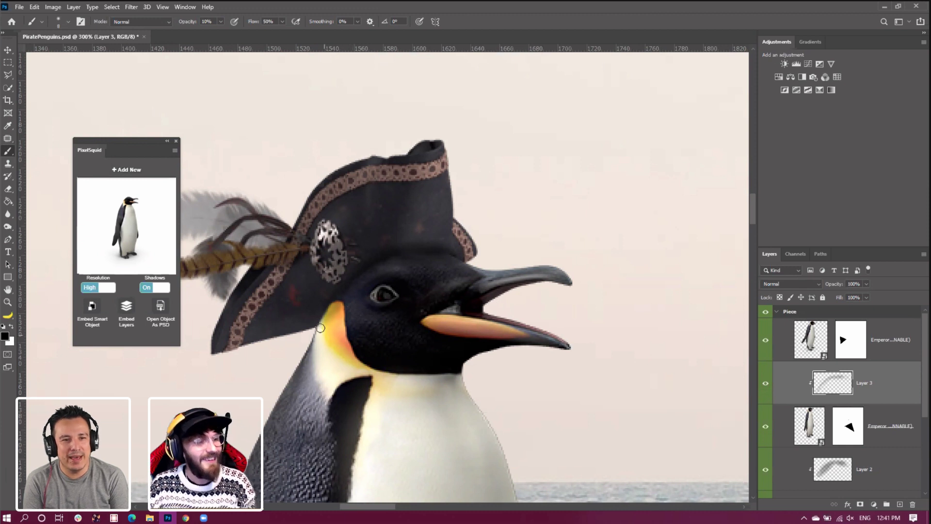
{"action": "key", "text": "bracketright"}
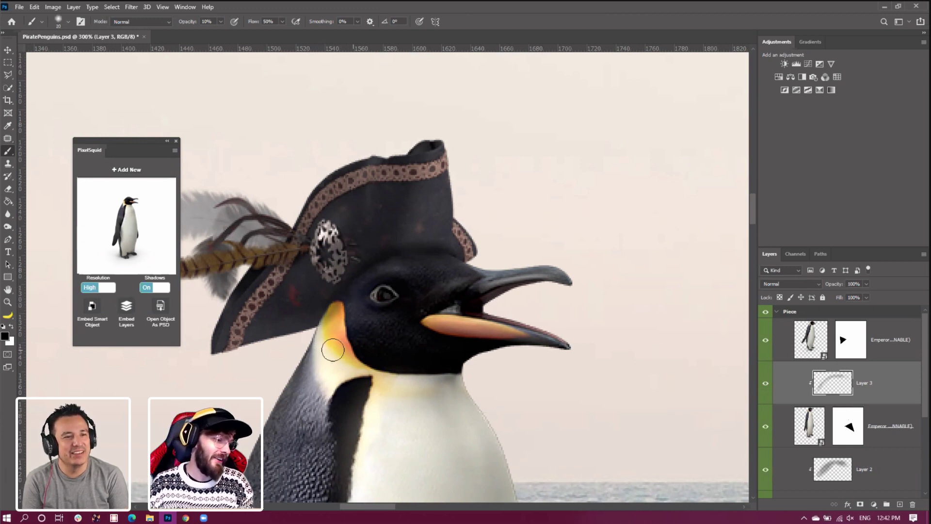
{"action": "key", "text": "bracketleft"}
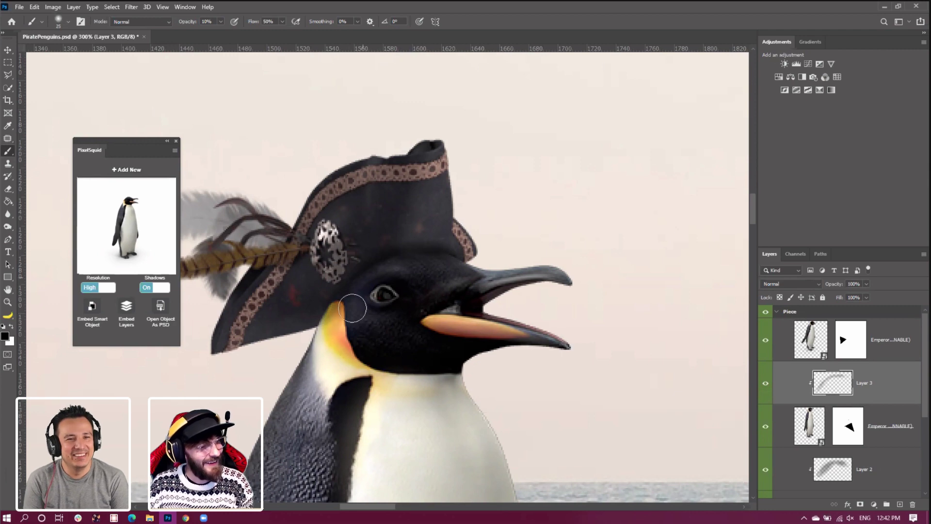
{"action": "key", "text": "bracketleft"}
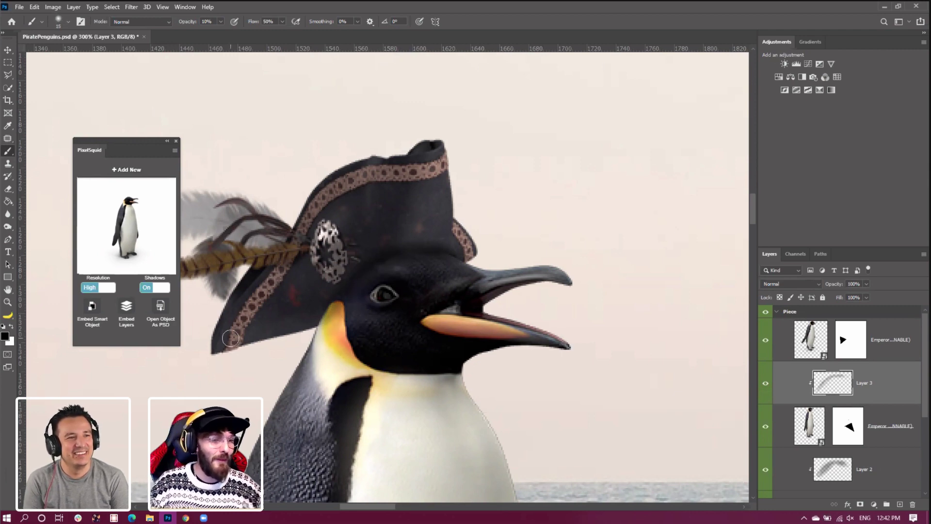
Examine both penguins in the paper boat, hiding and showing the left penguin's layer
{"action": "left_click", "coordinate": [7, 302]}
{"action": "right_click", "coordinate": [300, 256]}
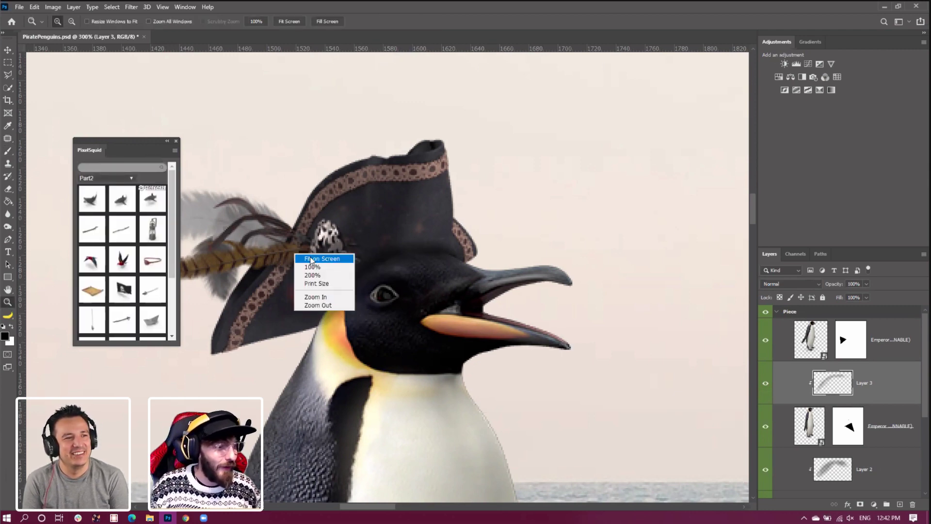
{"action": "left_click", "coordinate": [311, 261]}
{"action": "left_click", "coordinate": [310, 290]}
{"action": "left_click", "coordinate": [310, 290]}
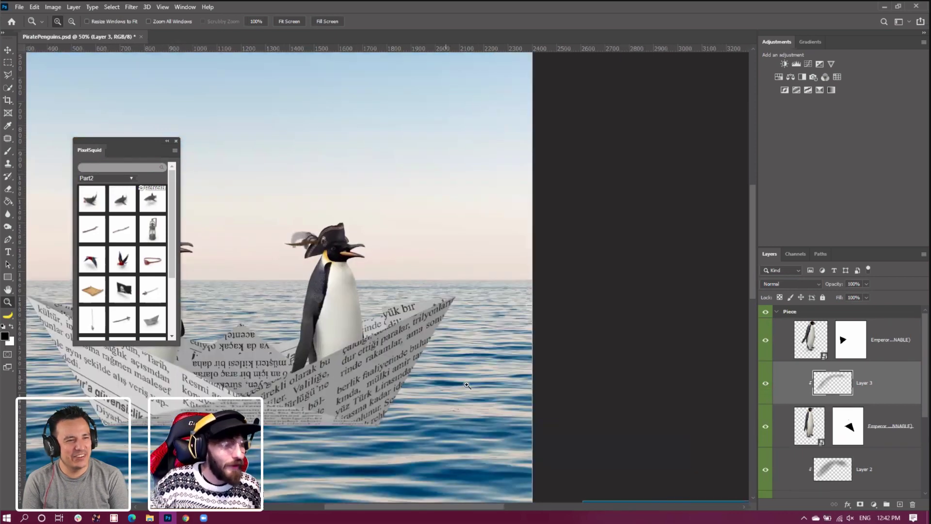
{"action": "left_click_drag", "start_coordinate": [436, 505], "coordinate": [395, 502]}
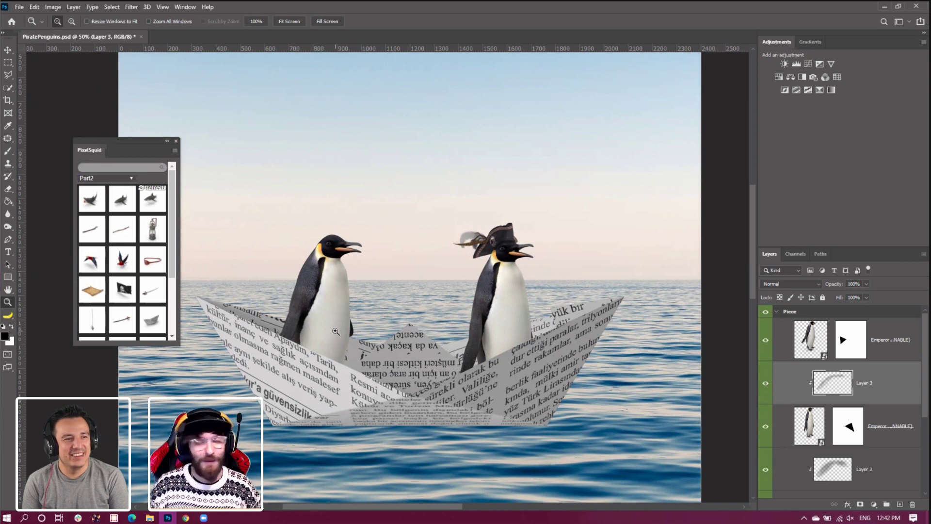
{"action": "left_click", "coordinate": [825, 338]}
{"action": "left_click", "coordinate": [766, 339]}
{"action": "left_click", "coordinate": [766, 339]}
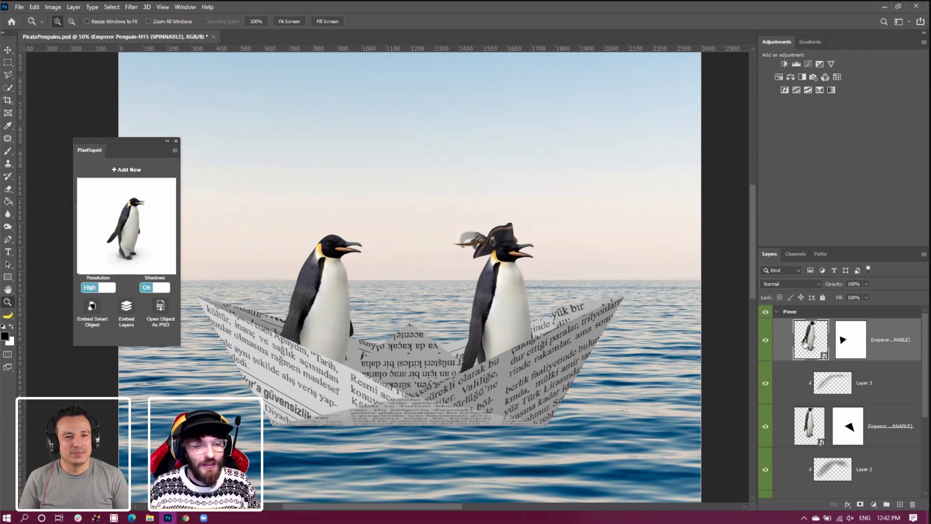
Select the Paper Ship layer below the Pirate Hat layer
{"action": "scroll", "coordinate": [819, 374], "scroll_direction": "down", "scroll_amount": 1}
{"action": "scroll", "coordinate": [819, 373], "scroll_direction": "up", "scroll_amount": 1}
{"action": "scroll", "coordinate": [795, 383], "scroll_direction": "down", "scroll_amount": 3}
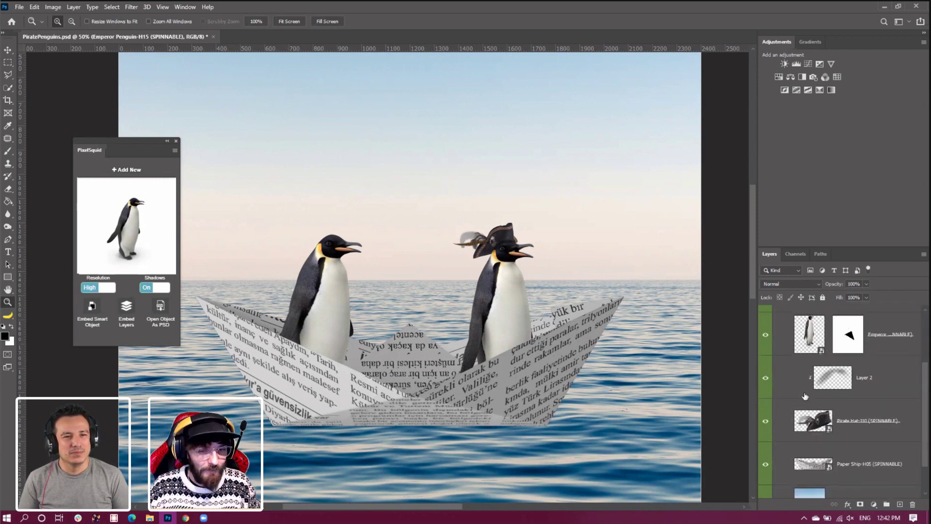
{"action": "left_click", "coordinate": [825, 423]}
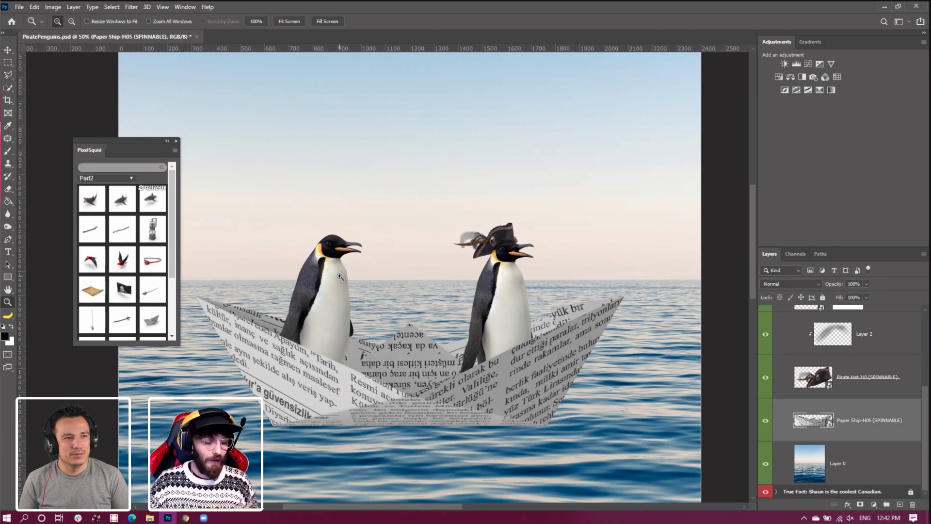
Examine the boat and penguins up close and as a whole, and move the PixelSquid window clear of the image
{"action": "left_click", "coordinate": [383, 297], "text": "alt"}
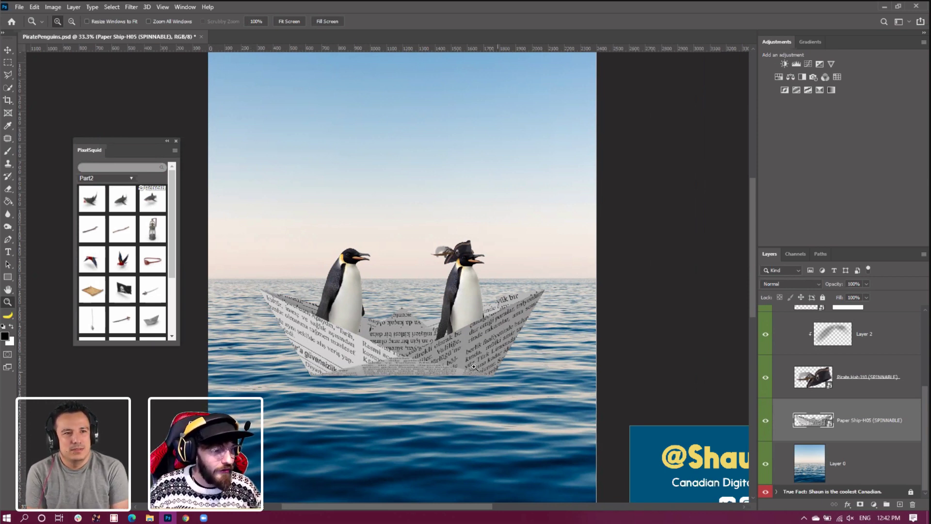
{"action": "left_click", "coordinate": [363, 351]}
{"action": "left_click", "coordinate": [358, 233]}
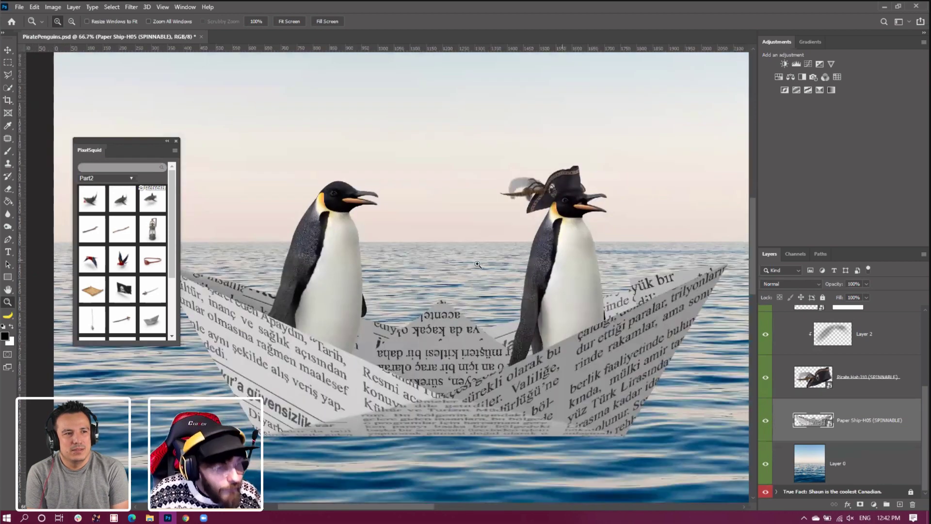
{"action": "left_click", "coordinate": [474, 281]}
{"action": "right_click", "coordinate": [401, 274]}
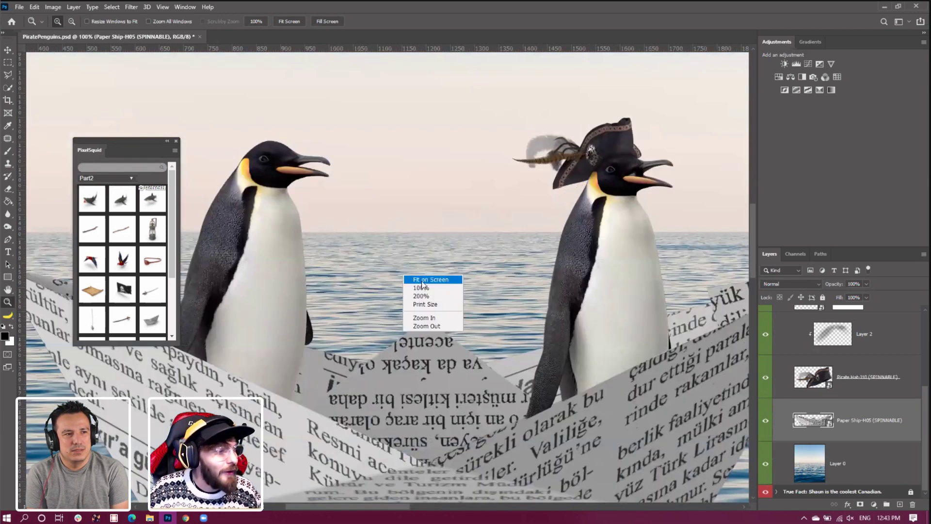
{"action": "left_click", "coordinate": [422, 280]}
{"action": "scroll", "coordinate": [422, 280], "scroll_direction": "down", "scroll_amount": 5}
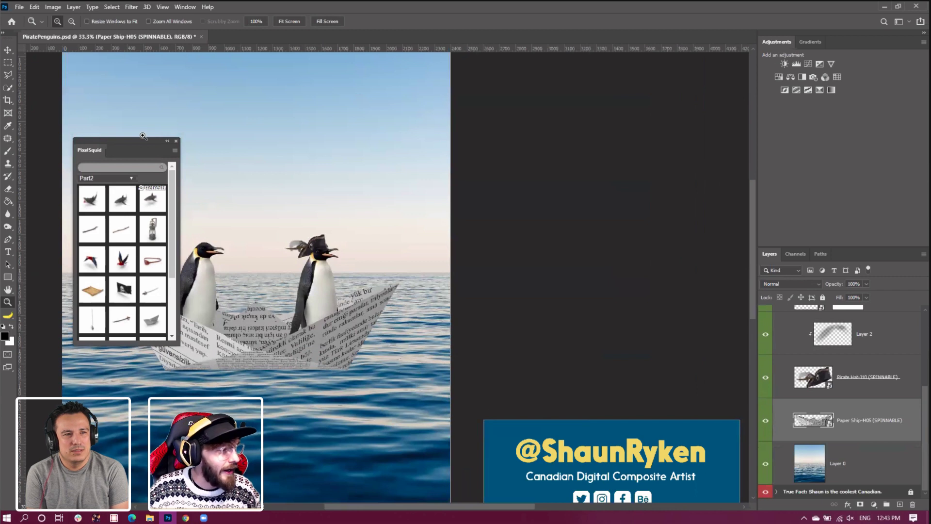
{"action": "left_click_drag", "start_coordinate": [143, 144], "coordinate": [588, 144]}
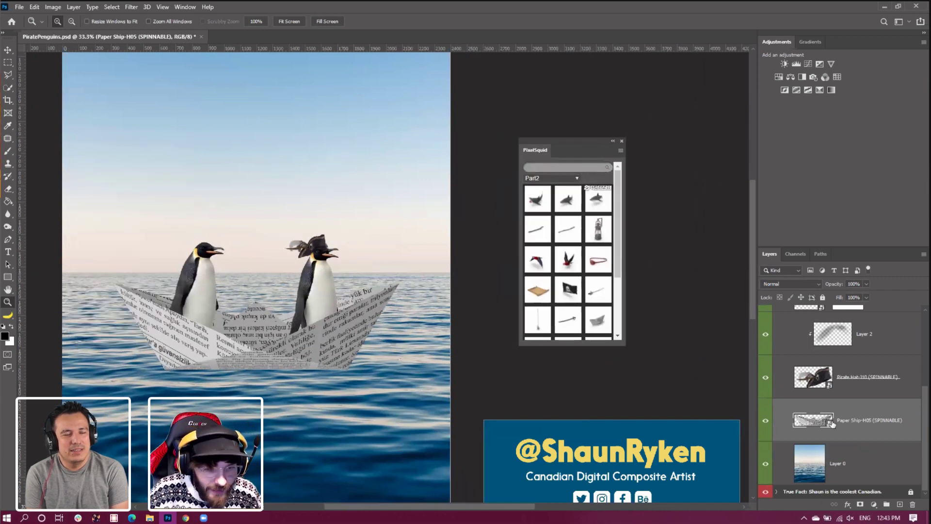
Select the top Emperor Penguin layer and check the options available for its layer mask
{"action": "left_click", "coordinate": [838, 457]}
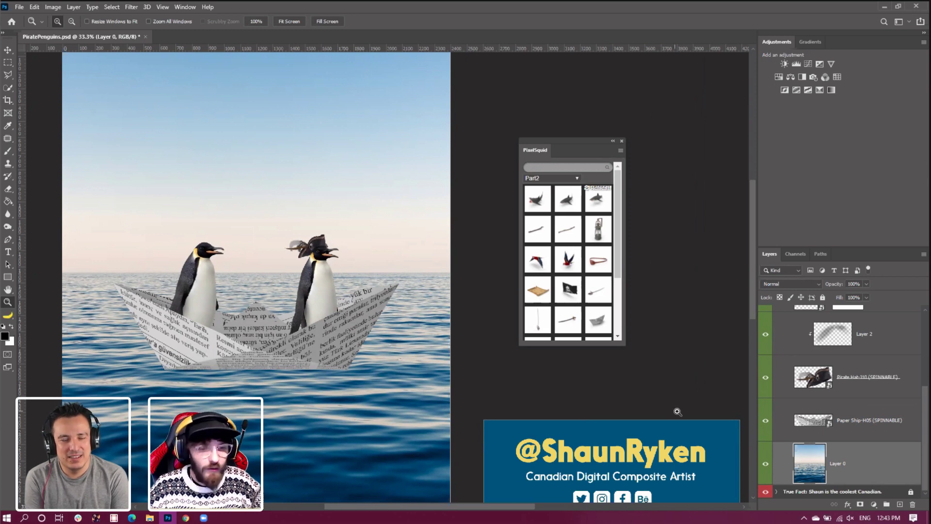
{"action": "scroll", "coordinate": [823, 405], "scroll_direction": "up", "scroll_amount": 4}
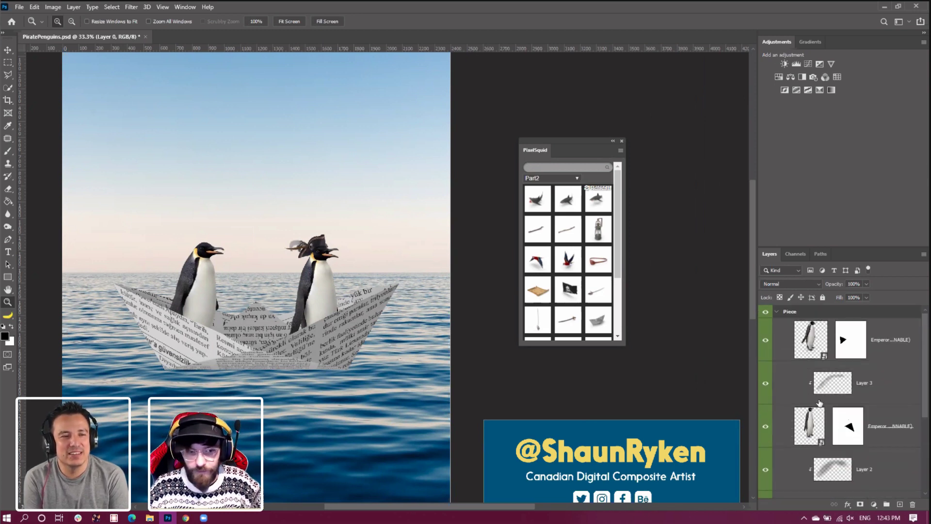
{"action": "left_click", "coordinate": [850, 426]}
{"action": "right_click", "coordinate": [853, 346]}
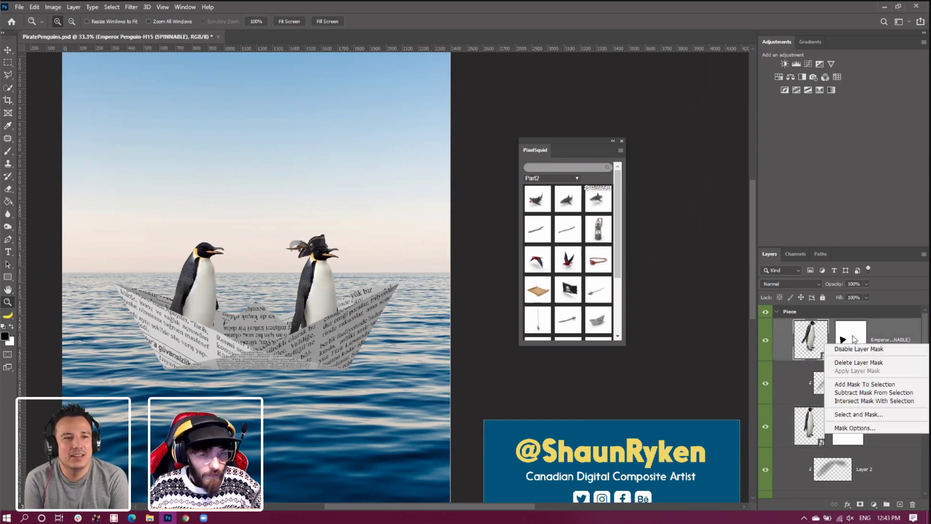
{"action": "left_click", "coordinate": [854, 335]}
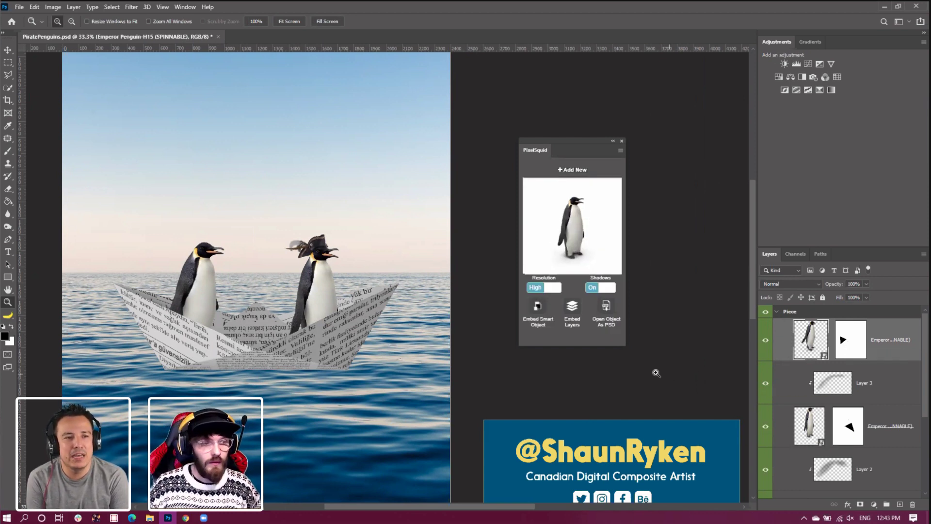
Load the left penguin's layer mask as a selection and deselect it again
{"action": "scroll", "coordinate": [592, 367], "scroll_direction": "down", "scroll_amount": 1}
{"action": "scroll", "coordinate": [592, 367], "scroll_direction": "down", "scroll_amount": 1}
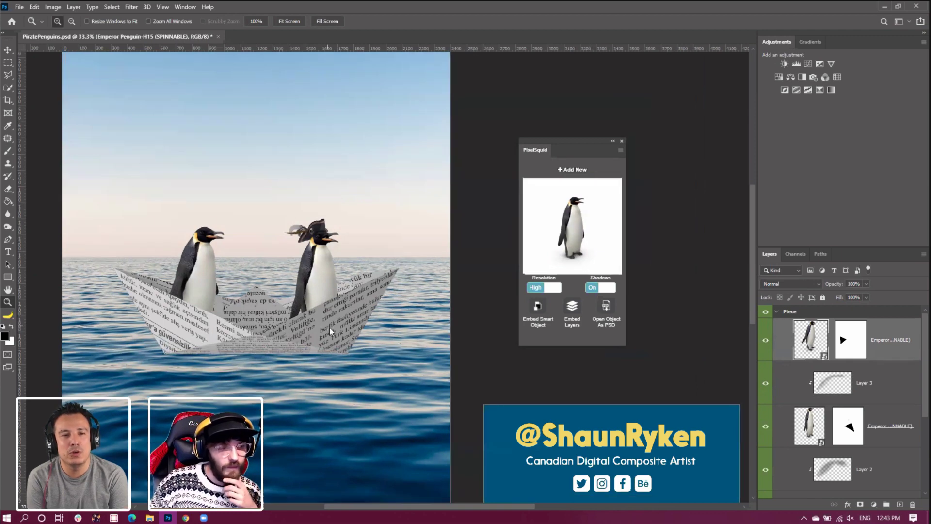
{"action": "left_click", "coordinate": [321, 295]}
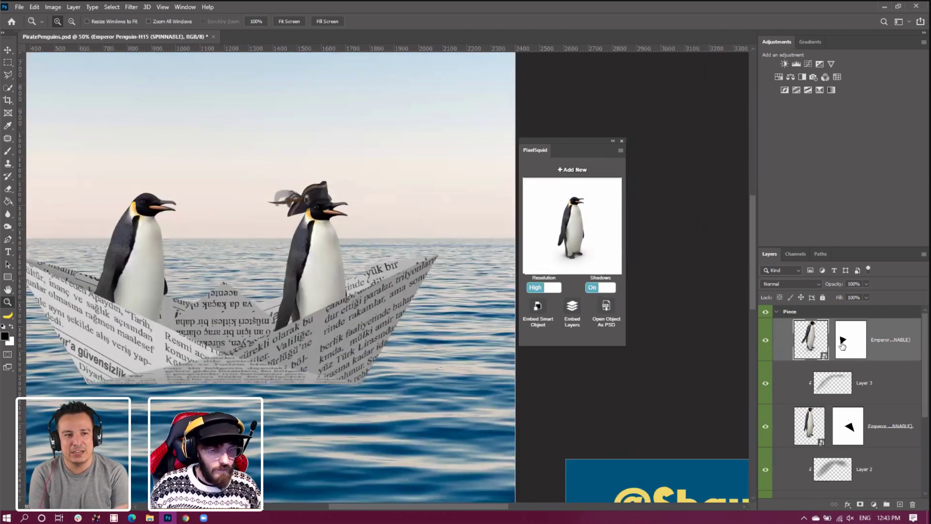
{"action": "left_click", "coordinate": [849, 345], "text": "ctrl"}
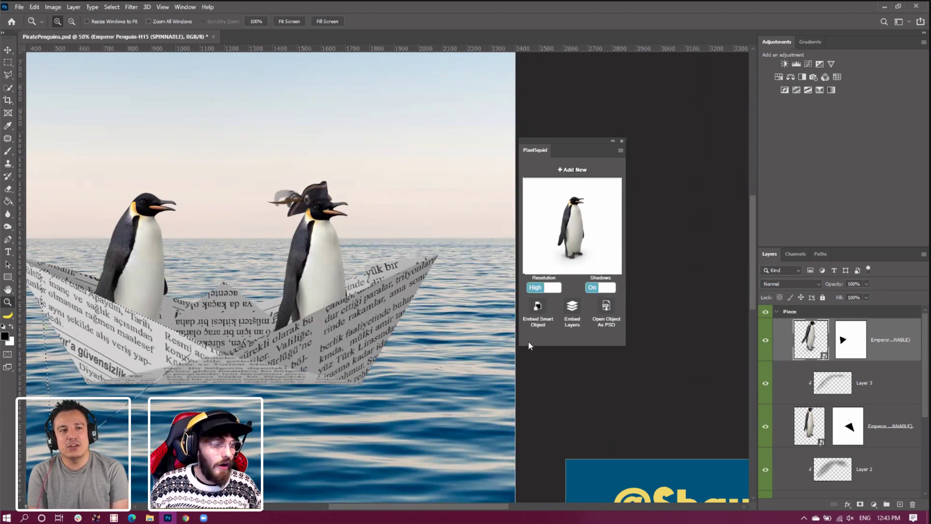
{"action": "left_click", "coordinate": [111, 7]}
{"action": "left_click", "coordinate": [126, 27]}
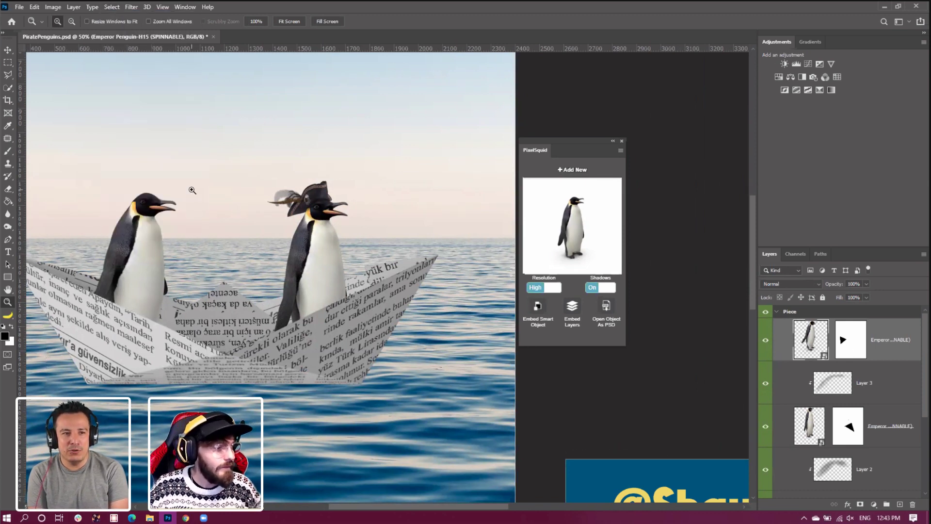
Fit the whole image on screen and look through the layer mask and vector mask commands
{"action": "right_click", "coordinate": [158, 235]}
{"action": "left_click", "coordinate": [171, 239]}
{"action": "left_click", "coordinate": [53, 7]}
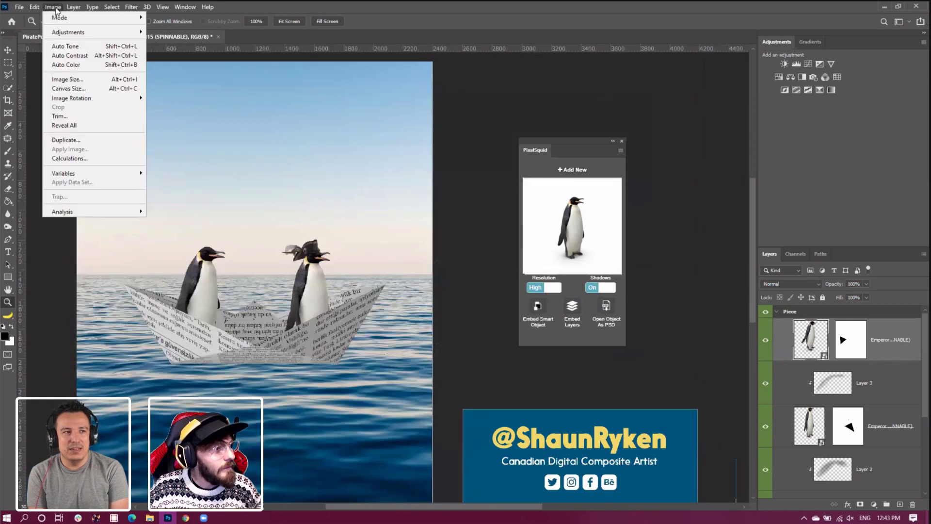
{"action": "mouse_move", "coordinate": [73, 8]}
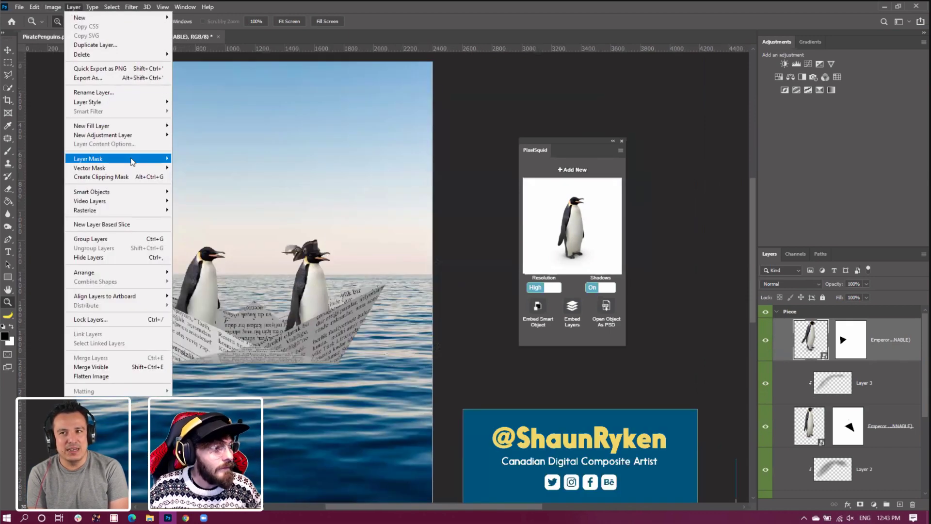
{"action": "mouse_move", "coordinate": [140, 161]}
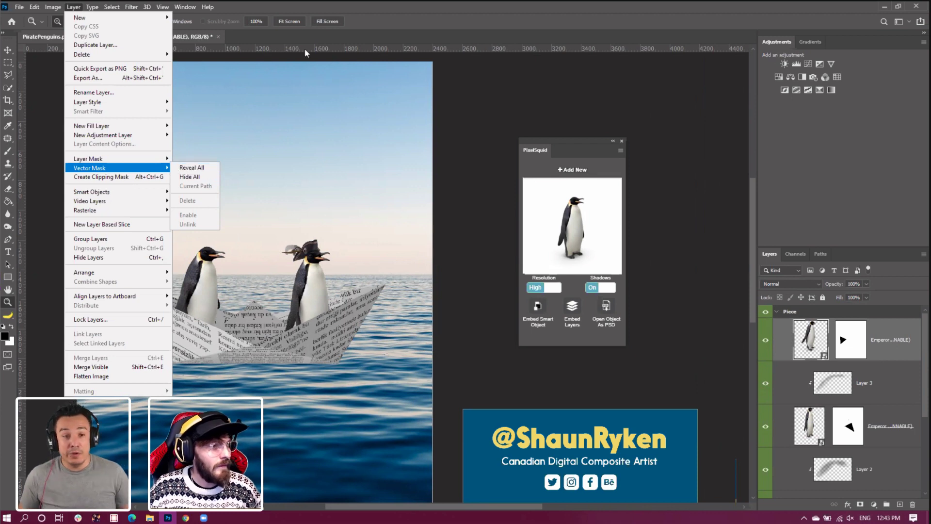
{"action": "left_click", "coordinate": [293, 23]}
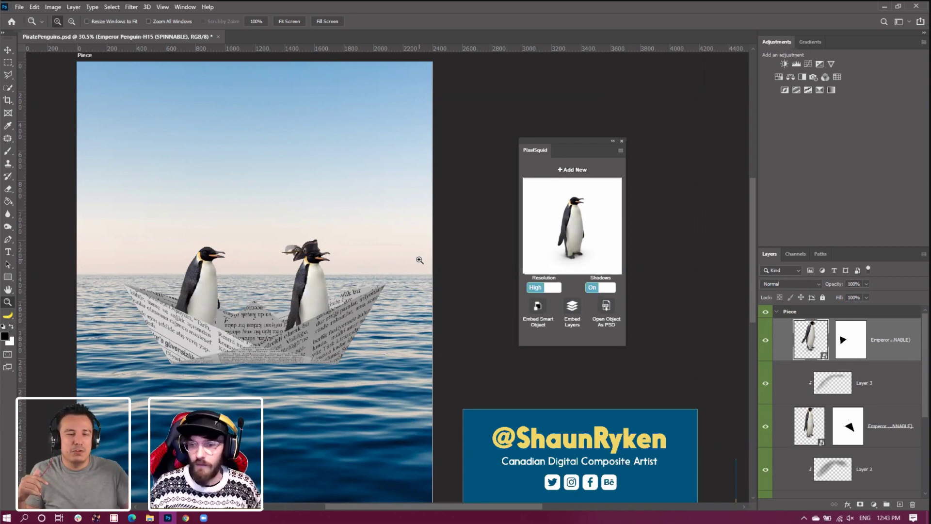
{"action": "right_click", "coordinate": [210, 316]}
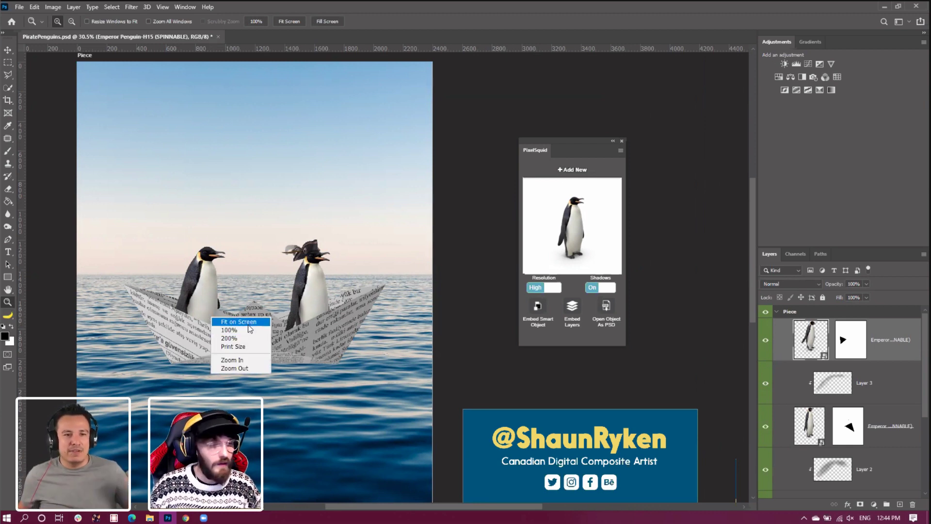
{"action": "left_click", "coordinate": [208, 306]}
{"action": "right_click", "coordinate": [216, 298]}
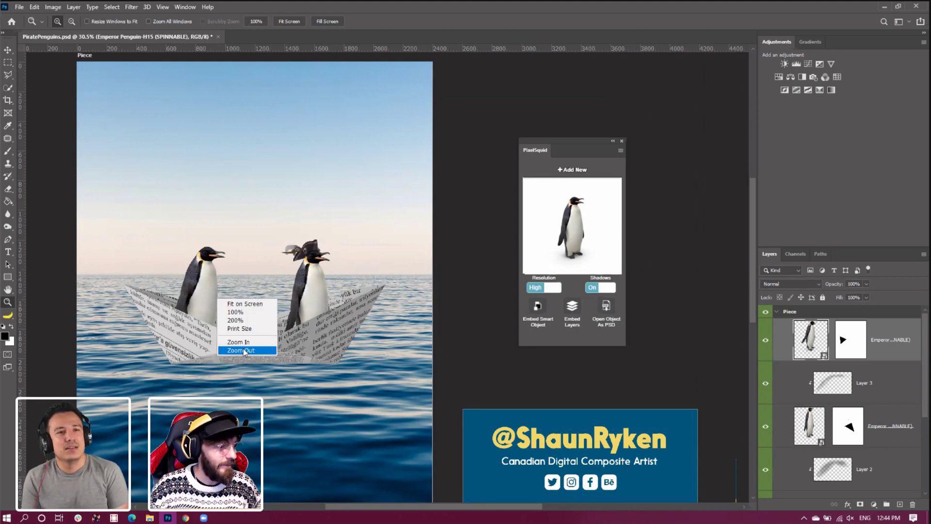
{"action": "left_click", "coordinate": [238, 349]}
{"action": "left_click", "coordinate": [221, 287]}
{"action": "right_click", "coordinate": [218, 294]}
{"action": "left_click_drag", "start_coordinate": [218, 294], "coordinate": [179, 288]}
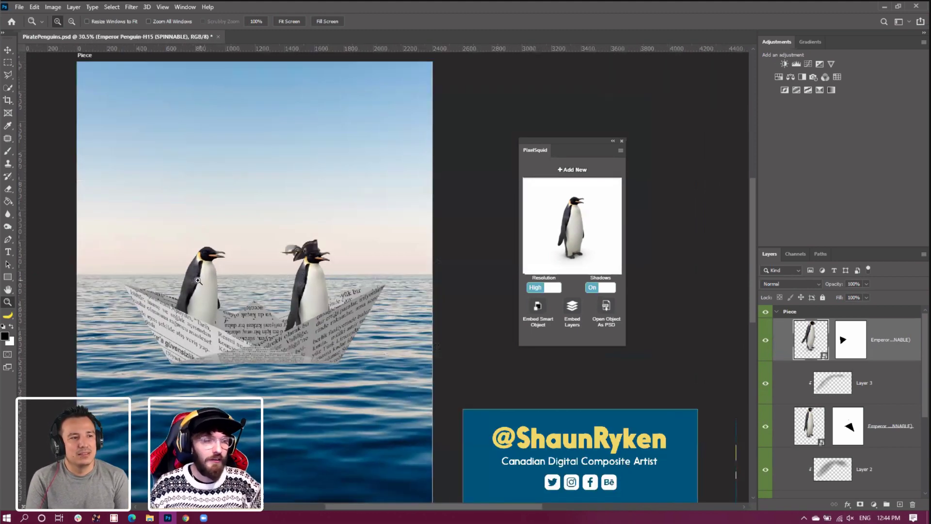
{"action": "right_click", "coordinate": [177, 288]}
{"action": "left_click", "coordinate": [198, 339]}
{"action": "right_click", "coordinate": [181, 286]}
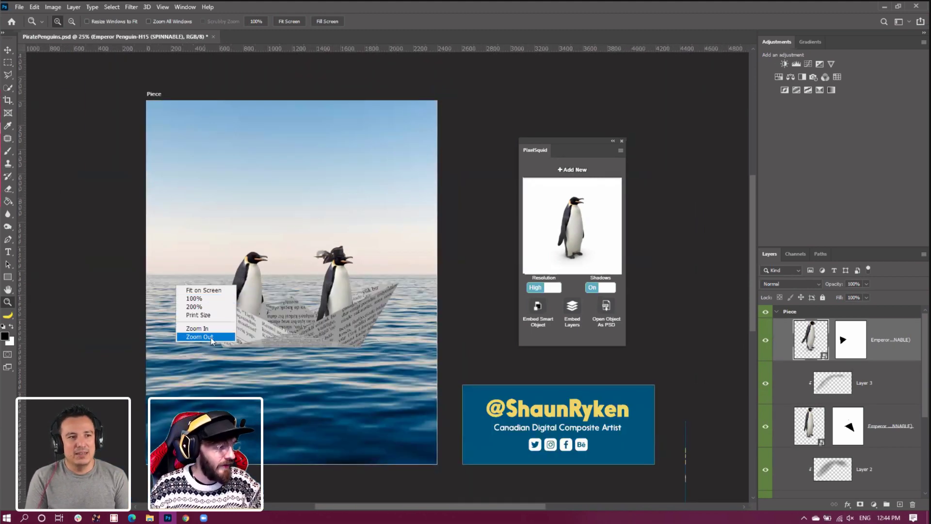
{"action": "left_click", "coordinate": [202, 336]}
{"action": "left_click", "coordinate": [224, 268]}
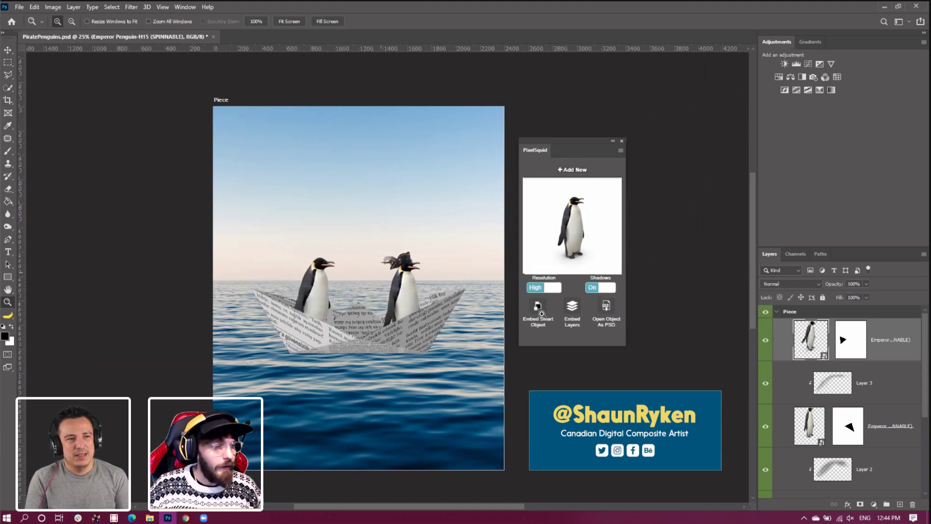
{"action": "left_click", "coordinate": [376, 263]}
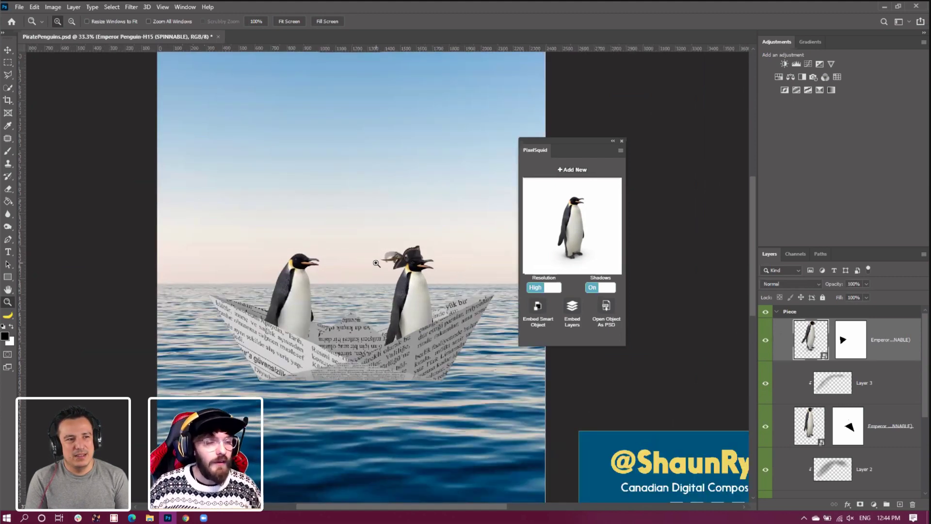
Close the PixelSquid window and add a new layer clipped to the Paper Ship layer
{"action": "left_click", "coordinate": [621, 141]}
{"action": "scroll", "coordinate": [852, 456], "scroll_direction": "down", "scroll_amount": 3}
{"action": "left_click", "coordinate": [861, 426]}
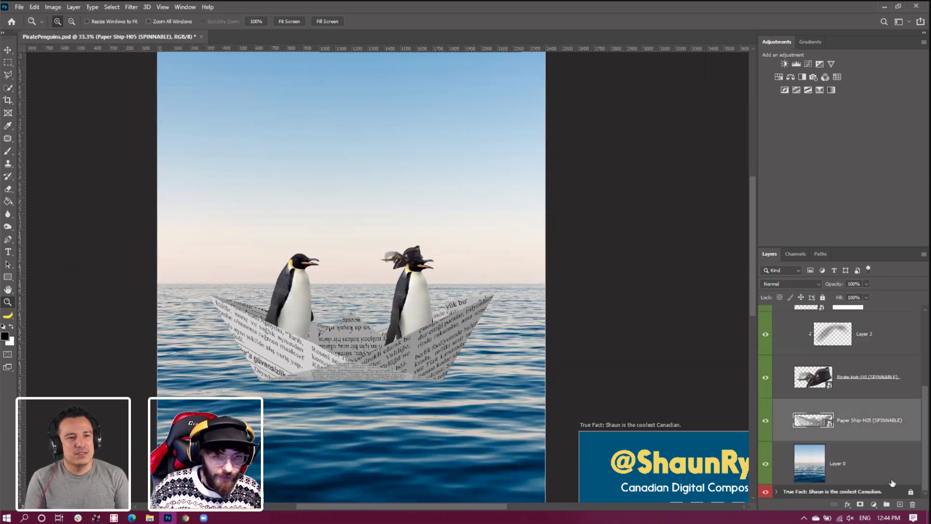
{"action": "left_click", "coordinate": [900, 505]}
{"action": "right_click", "coordinate": [855, 410]}
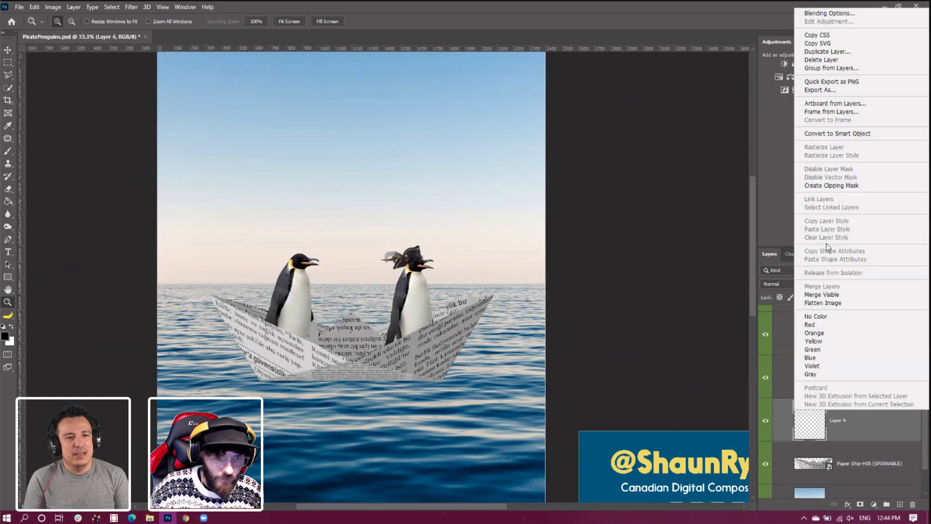
{"action": "left_click", "coordinate": [832, 186]}
Paint soft white highlights at 10% opacity on the right side of the paper boat, using brush sizes between 150 and 200
{"action": "key", "text": "b"}
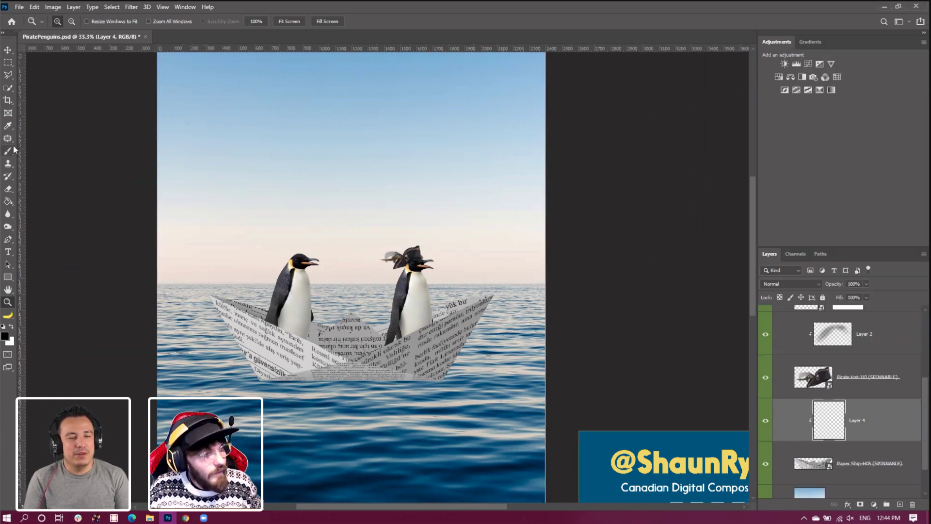
{"action": "left_click", "coordinate": [11, 327]}
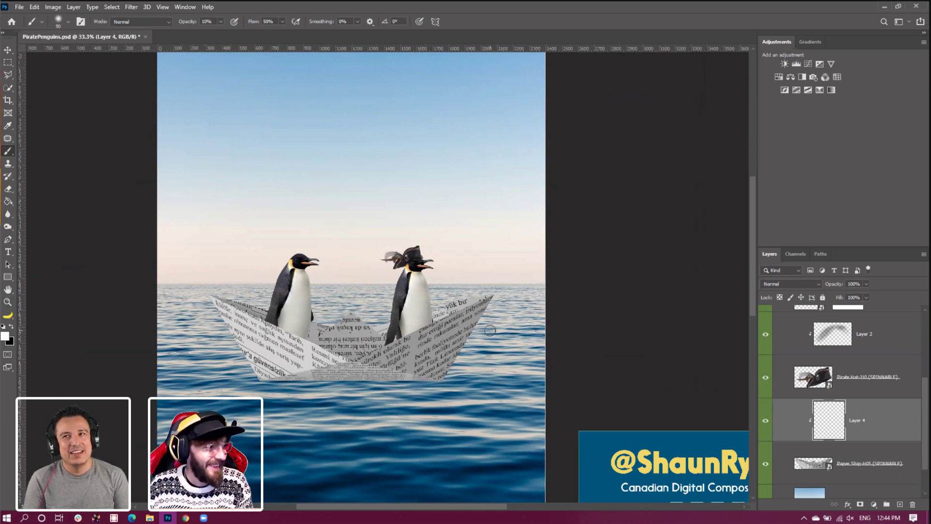
{"action": "key", "text": "bracketright"}
{"action": "key", "text": "bracketright"}
{"action": "key", "text": "bracketright"}
{"action": "key", "text": "bracketright"}
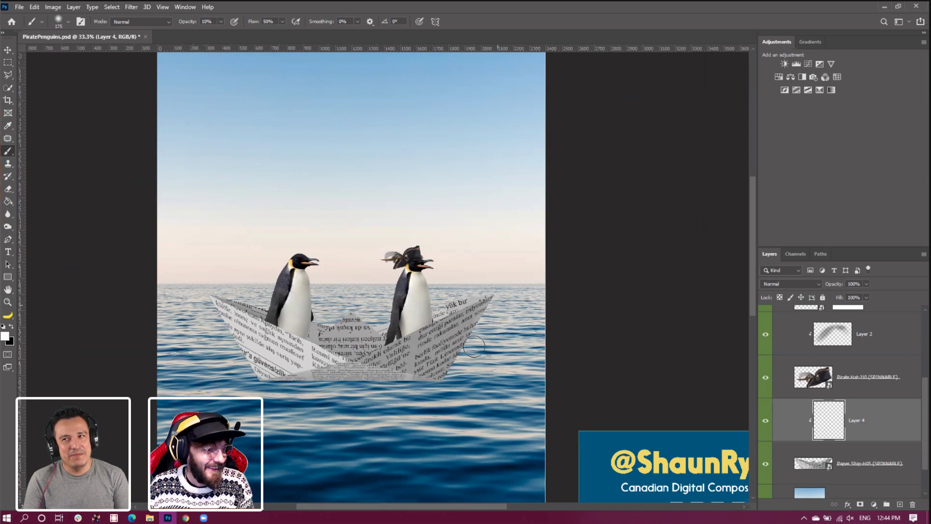
{"action": "key", "text": "bracketleft"}
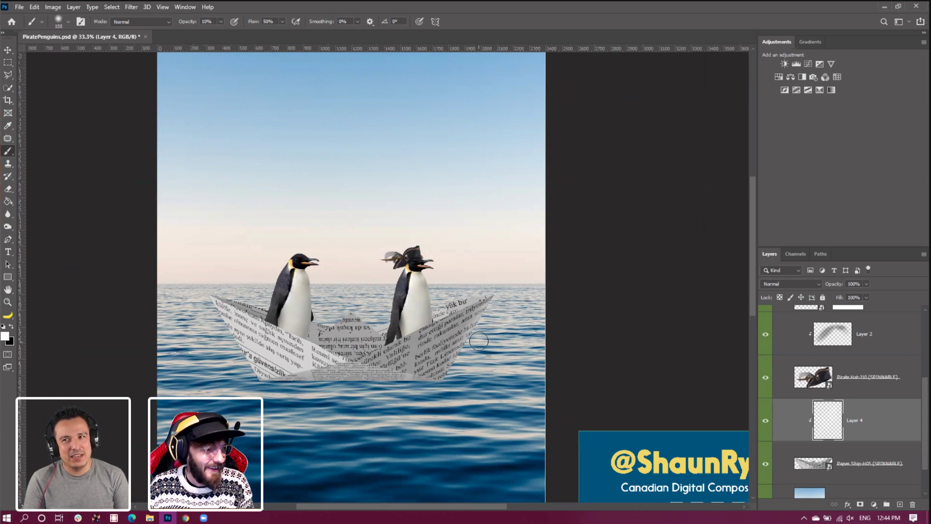
{"action": "key", "text": "bracketright"}
{"action": "key", "text": "bracketright"}
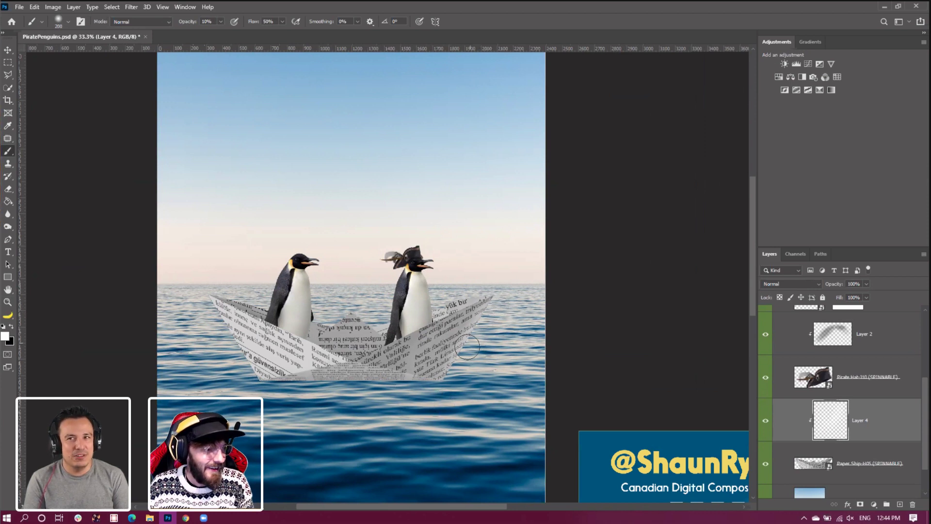
{"action": "key", "text": "bracketleft"}
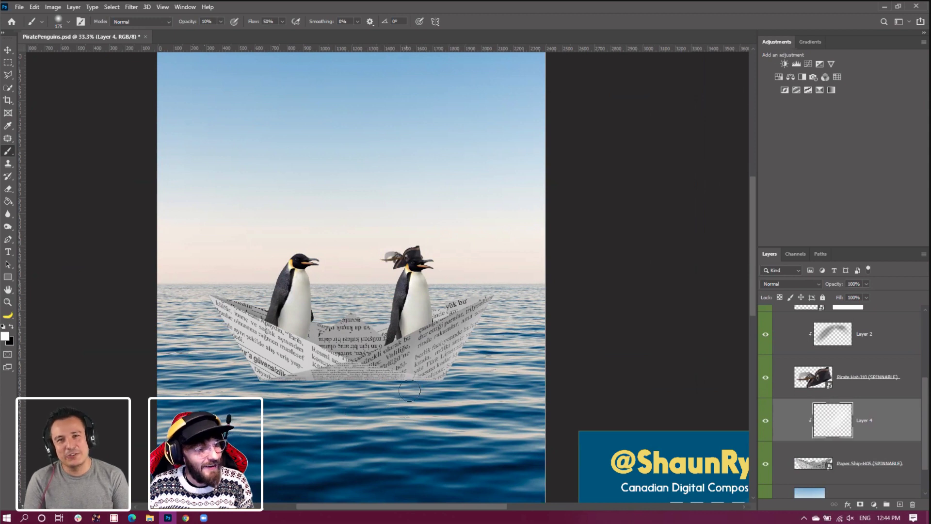
{"action": "key", "text": "bracketleft"}
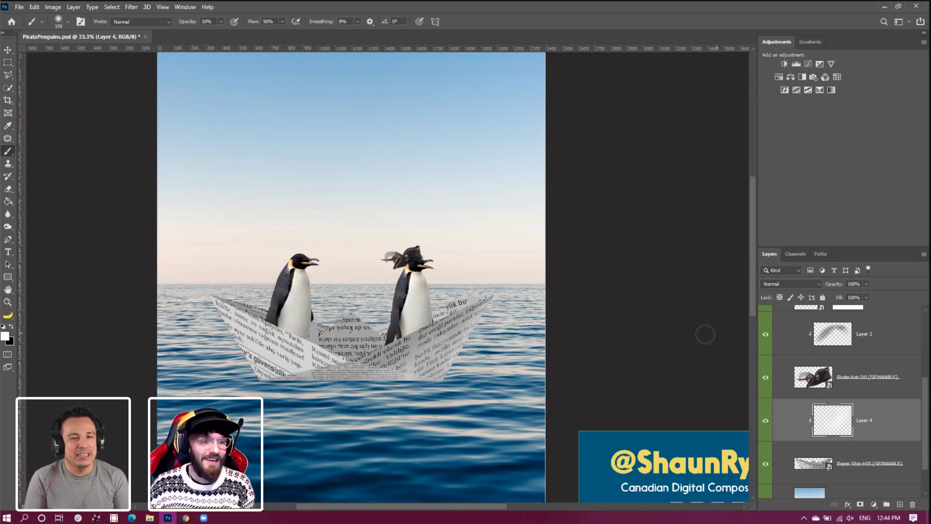
Set the boat's highlight layer to Overlay blending and compare the boat with the layer hidden and shown
{"action": "left_click", "coordinate": [782, 283]}
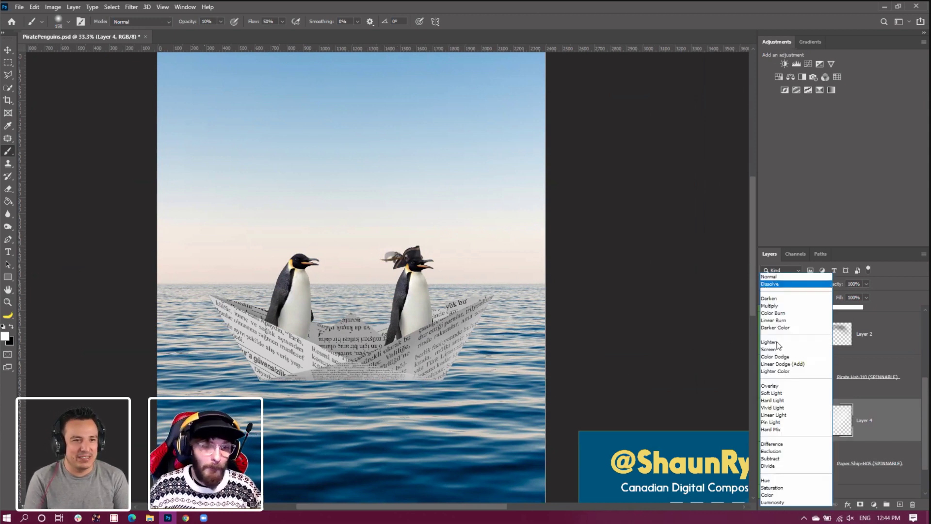
{"action": "left_click", "coordinate": [782, 386]}
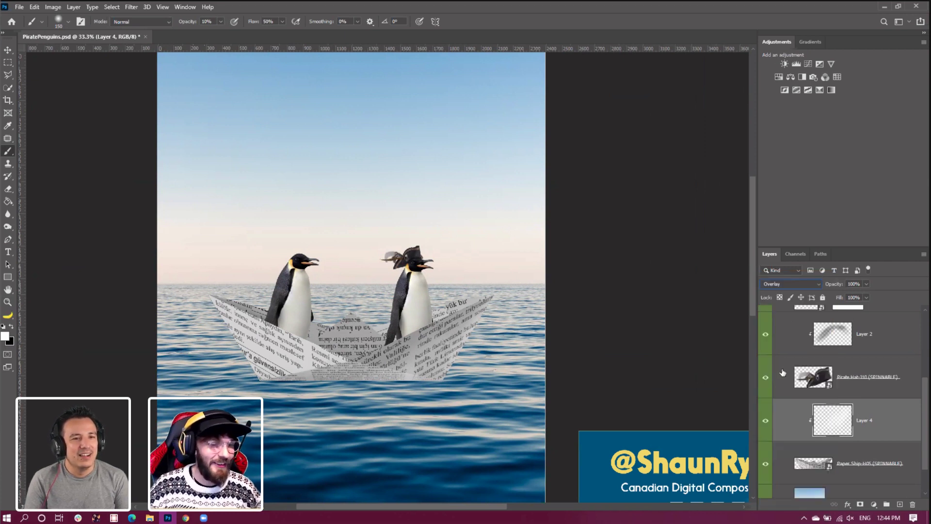
{"action": "left_click", "coordinate": [766, 420]}
{"action": "left_click", "coordinate": [766, 420]}
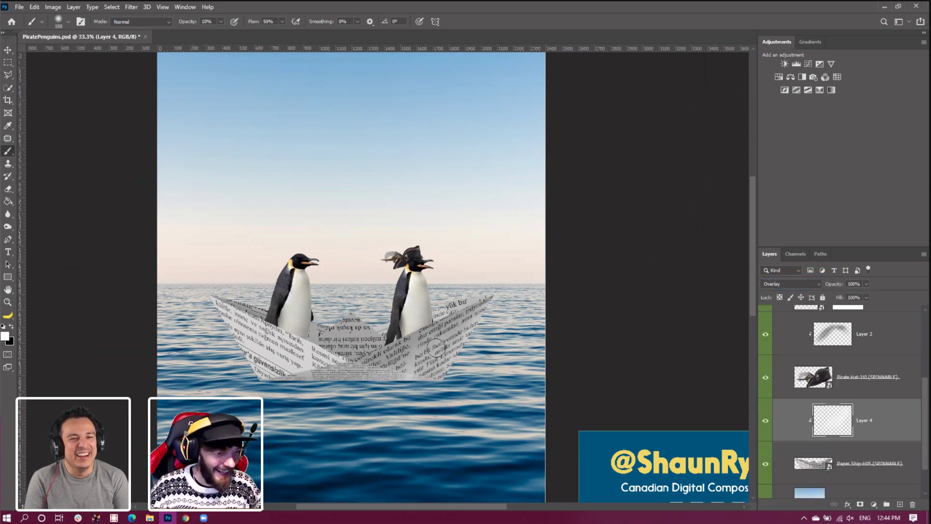
Paint more white highlights over the boat's side with a size 250 brush, and compare with the highlight layer hidden and shown
{"action": "mouse_move", "coordinate": [435, 347]}
{"action": "left_mouse_down"}
{"action": "mouse_move", "coordinate": [447, 357]}
{"action": "mouse_move", "coordinate": [478, 316]}
{"action": "mouse_move", "coordinate": [452, 350]}
{"action": "left_mouse_up"}
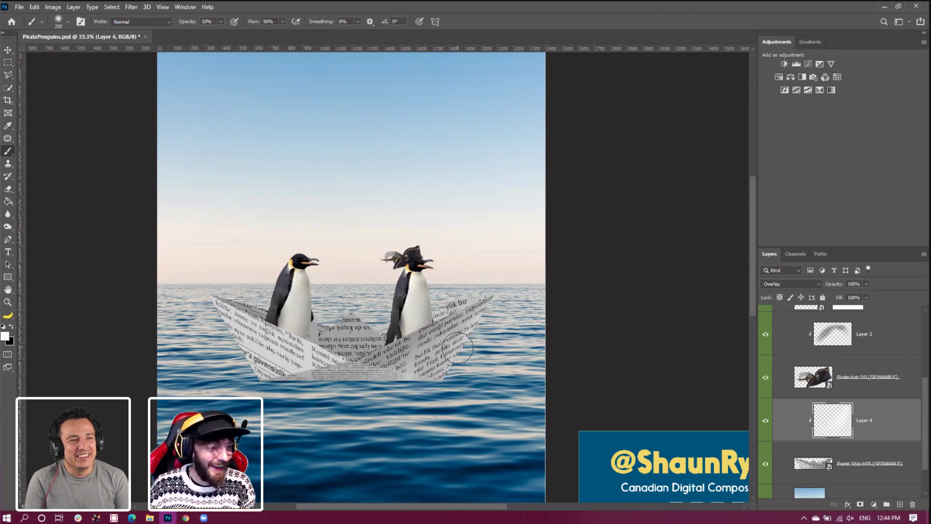
{"action": "key", "text": "bracketright"}
{"action": "key", "text": "bracketright"}
{"action": "key", "text": "bracketright"}
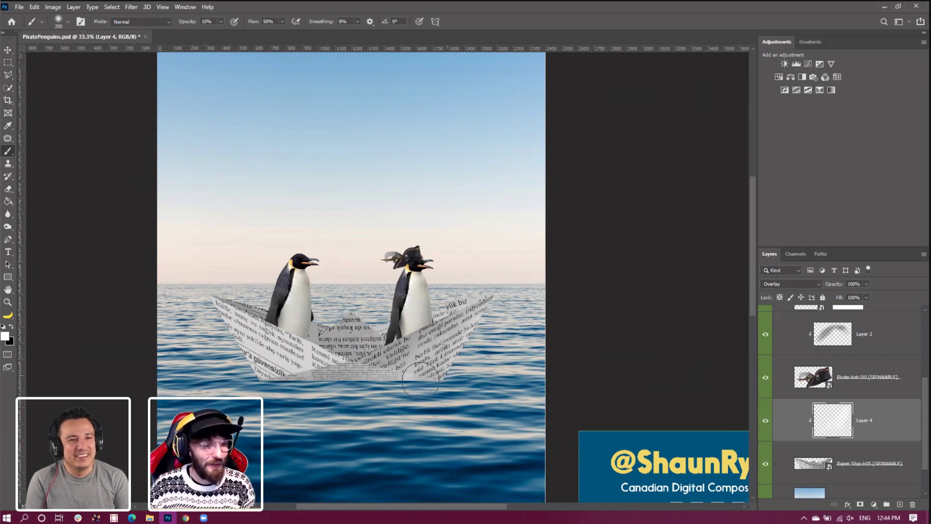
{"action": "left_click", "coordinate": [766, 418]}
{"action": "left_click", "coordinate": [766, 420]}
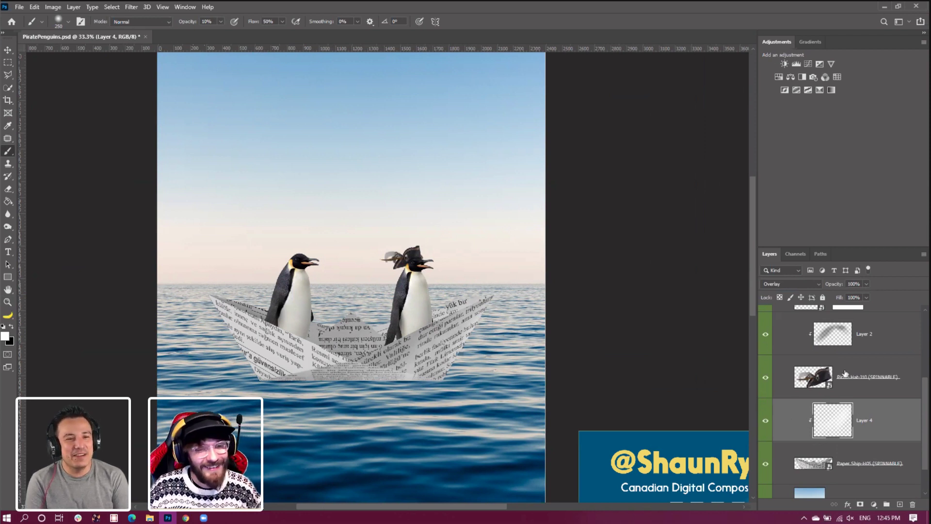
Select the top Emperor Penguin layer and check it by hiding and showing it
{"action": "scroll", "coordinate": [845, 374], "scroll_direction": "up", "scroll_amount": 3}
{"action": "left_click", "coordinate": [884, 344]}
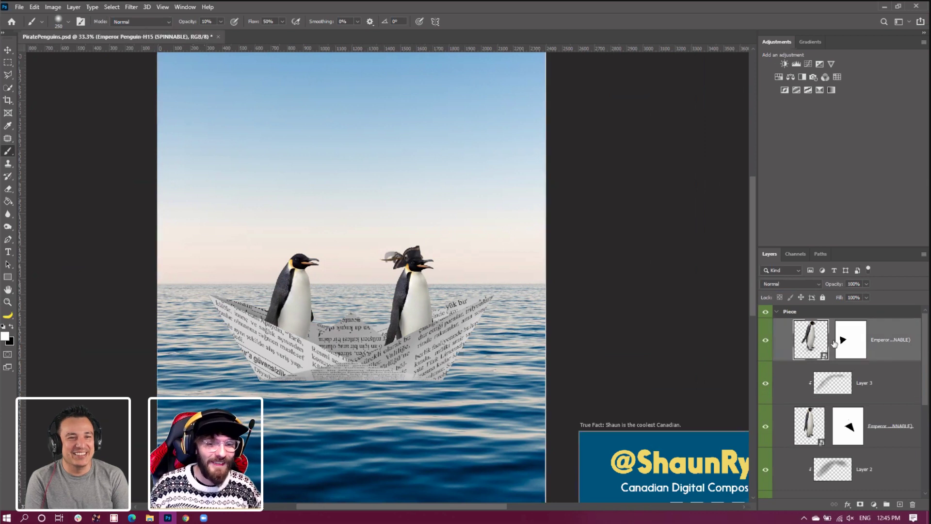
{"action": "left_click", "coordinate": [766, 341]}
{"action": "left_click", "coordinate": [766, 342]}
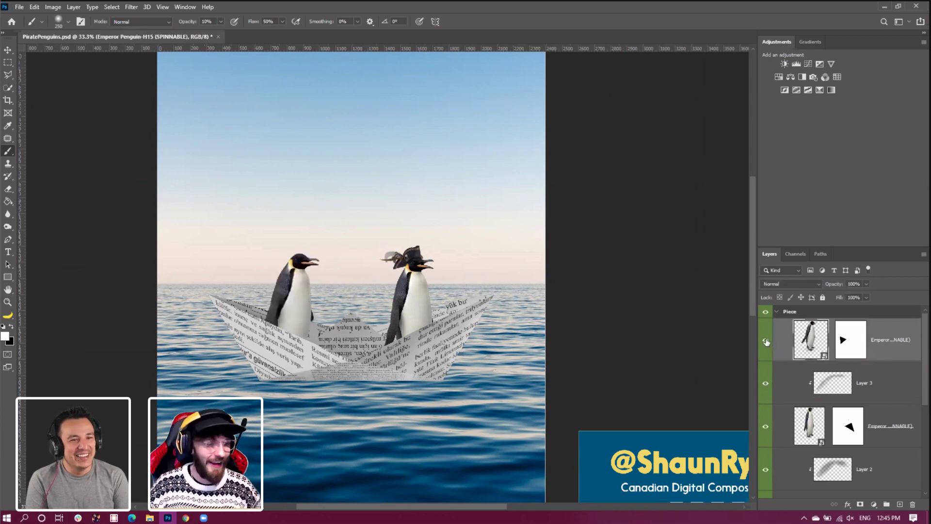
Apply an Exposure adjustment with an offset of +0.0050 to the top Emperor Penguin layer
{"action": "left_click", "coordinate": [8, 302]}
{"action": "right_click", "coordinate": [279, 287]}
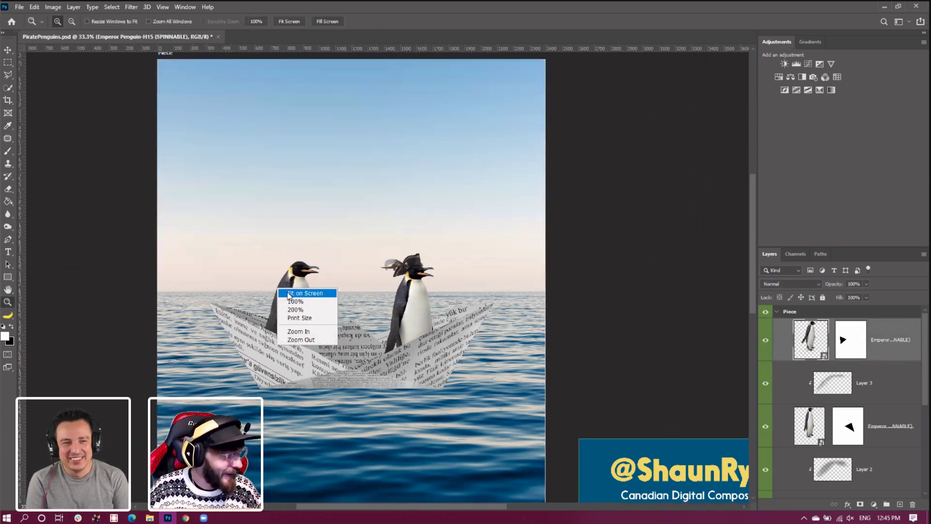
{"action": "left_click", "coordinate": [292, 293]}
{"action": "right_click", "coordinate": [238, 280]}
{"action": "left_click", "coordinate": [260, 321]}
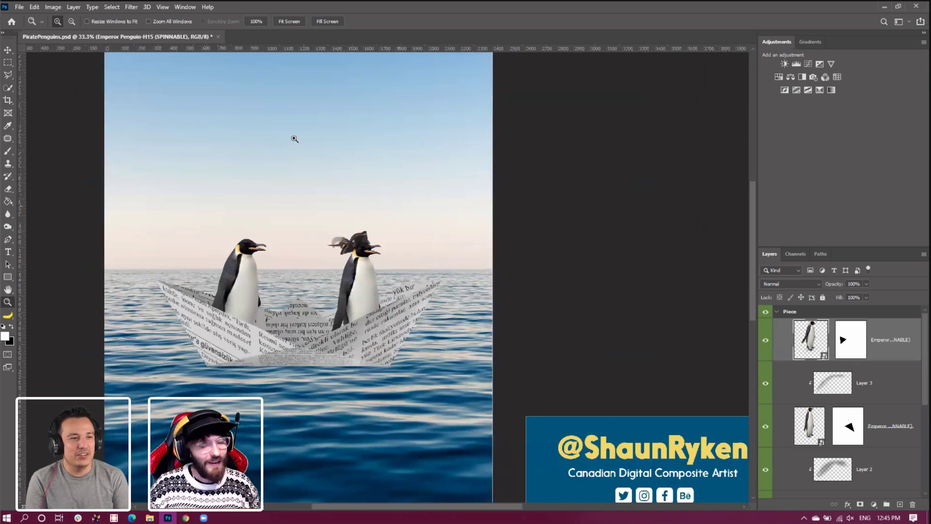
{"action": "left_click", "coordinate": [59, 7]}
{"action": "mouse_move", "coordinate": [81, 35]}
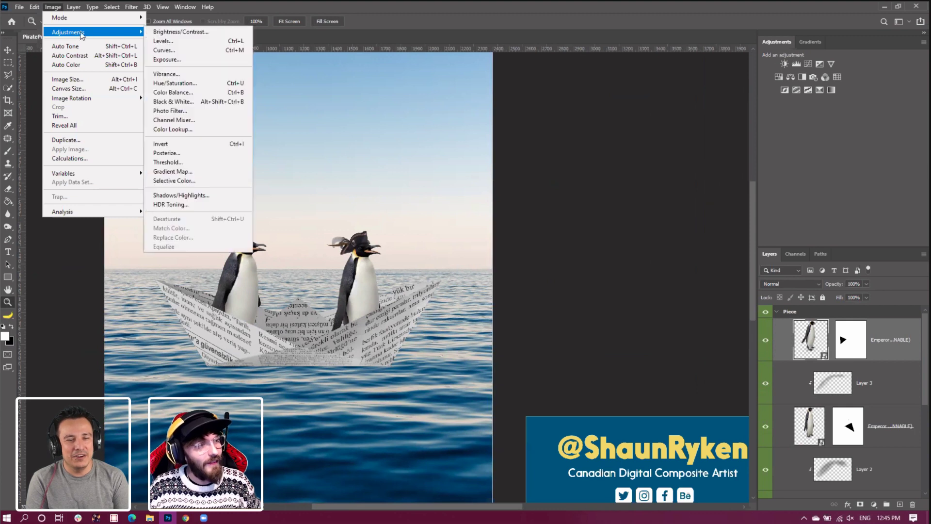
{"action": "left_click", "coordinate": [166, 59]}
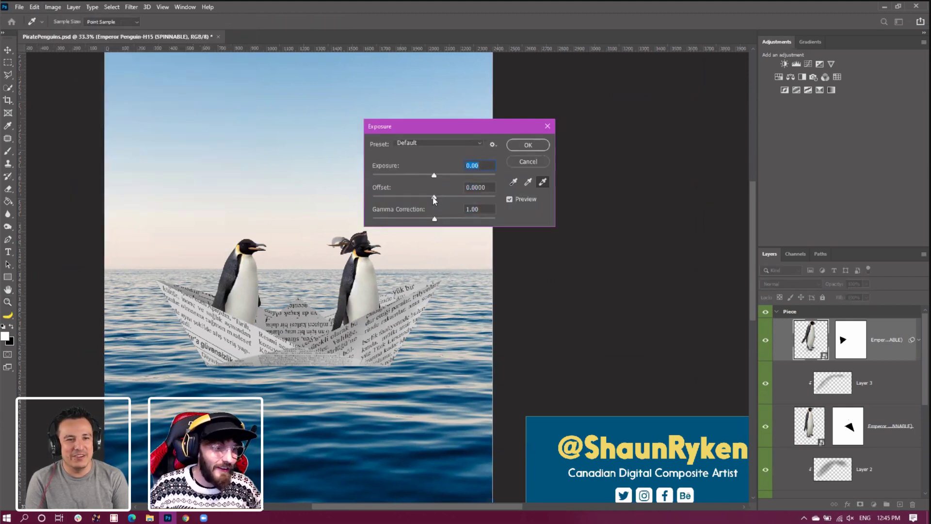
{"action": "left_click_drag", "start_coordinate": [435, 196], "coordinate": [435, 197]}
{"action": "left_click", "coordinate": [491, 188]}
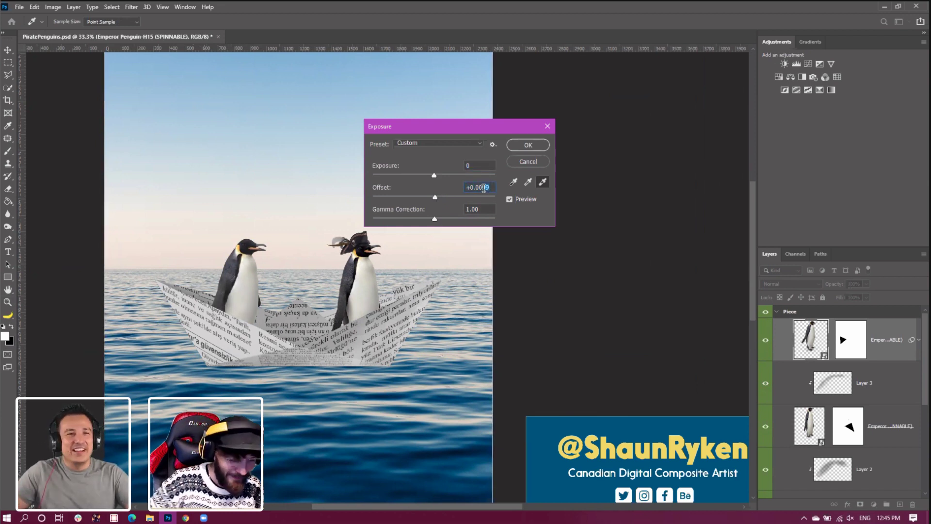
{"action": "type", "text": "50"}
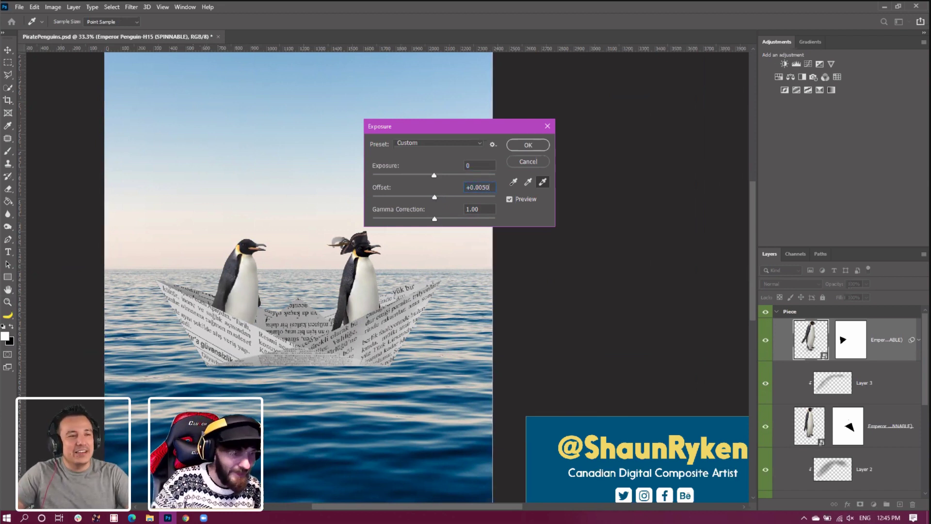
{"action": "left_click", "coordinate": [534, 145]}
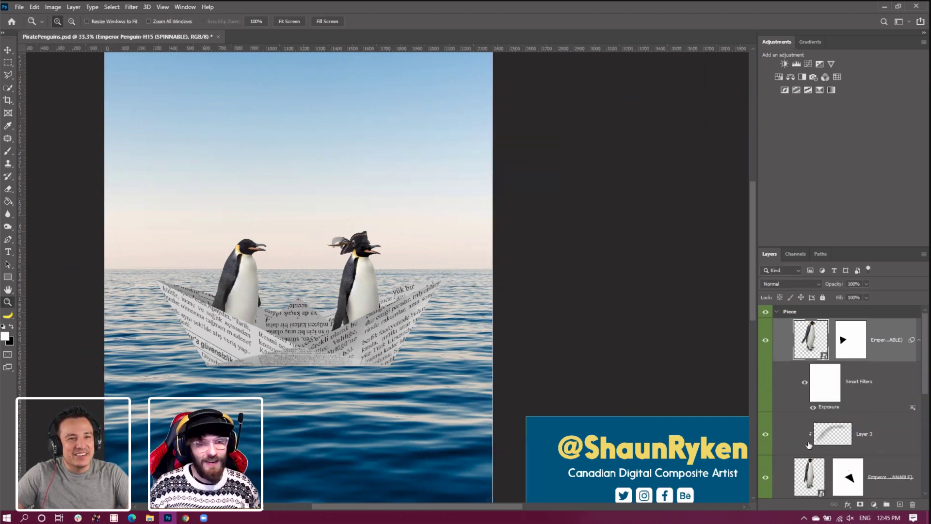
Copy the Exposure smart filter from the top Emperor Penguin layer onto the second Emperor Penguin layer
{"action": "left_click", "coordinate": [820, 477]}
{"action": "scroll", "coordinate": [826, 388], "scroll_direction": "down", "scroll_amount": 1}
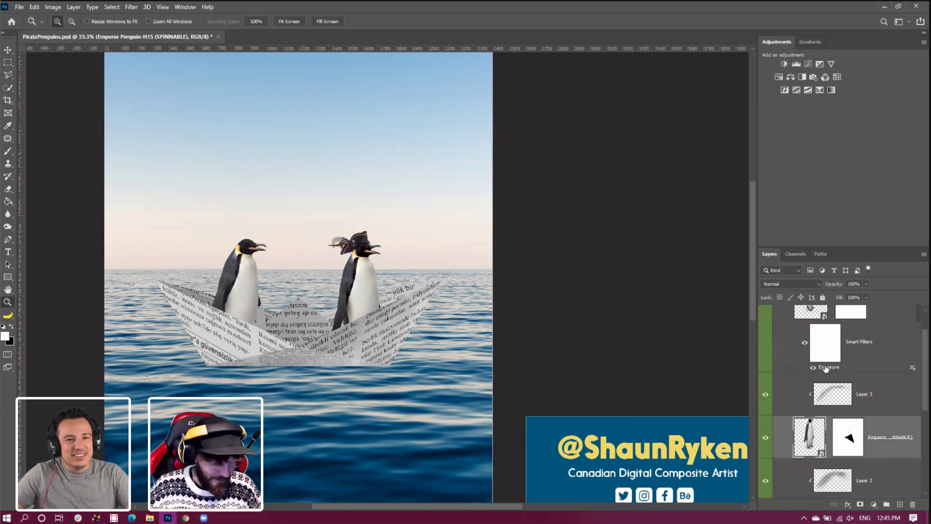
{"action": "left_click_drag", "start_coordinate": [826, 370], "coordinate": [814, 444]}
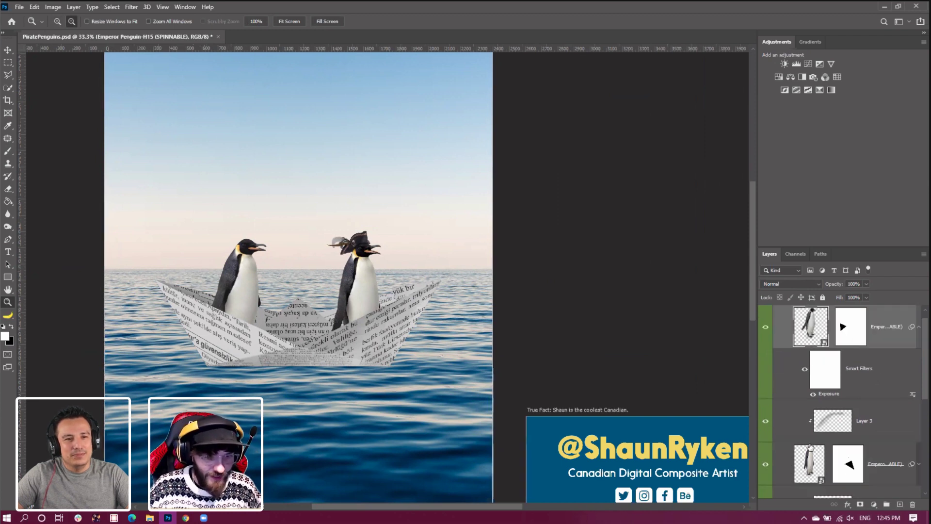
Add a new empty layer clipped to the Pirate Hat layer
{"action": "scroll", "coordinate": [811, 421], "scroll_direction": "down", "scroll_amount": 2}
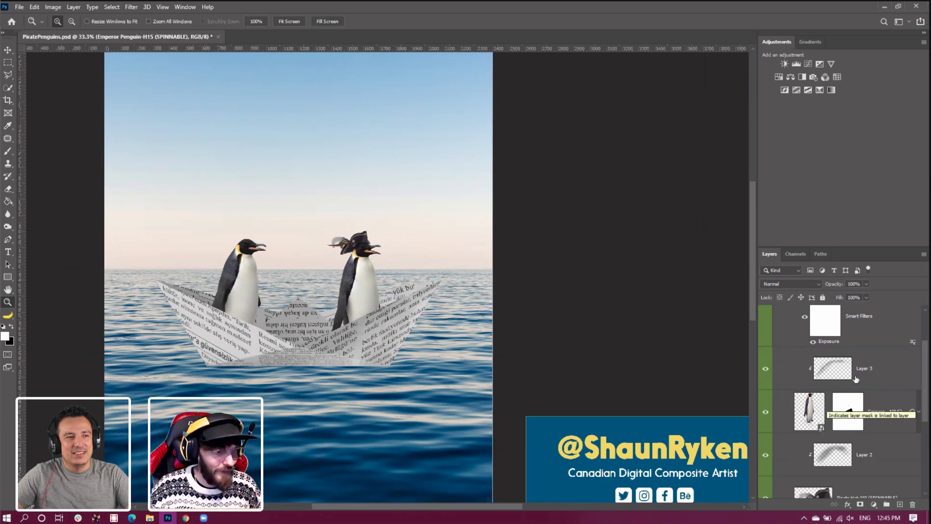
{"action": "scroll", "coordinate": [747, 412], "scroll_direction": "down", "scroll_amount": 1}
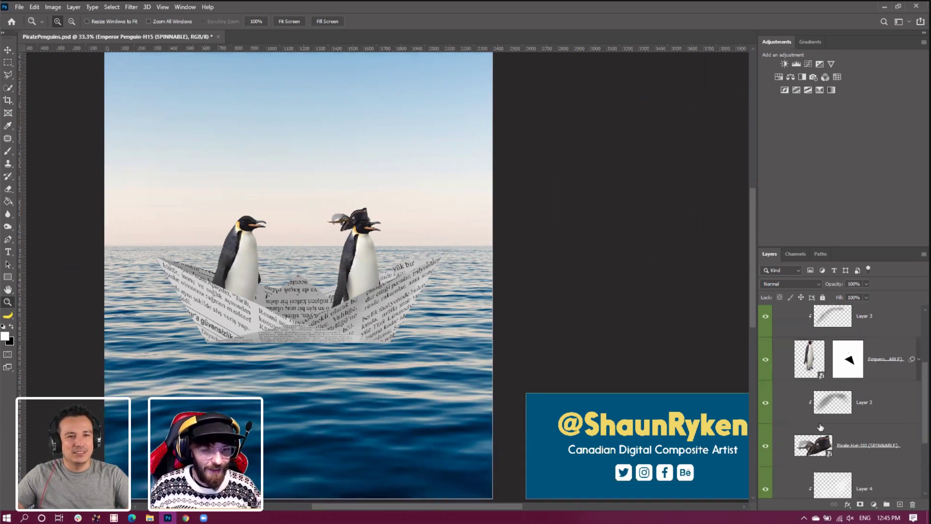
{"action": "scroll", "coordinate": [782, 407], "scroll_direction": "down", "scroll_amount": 2}
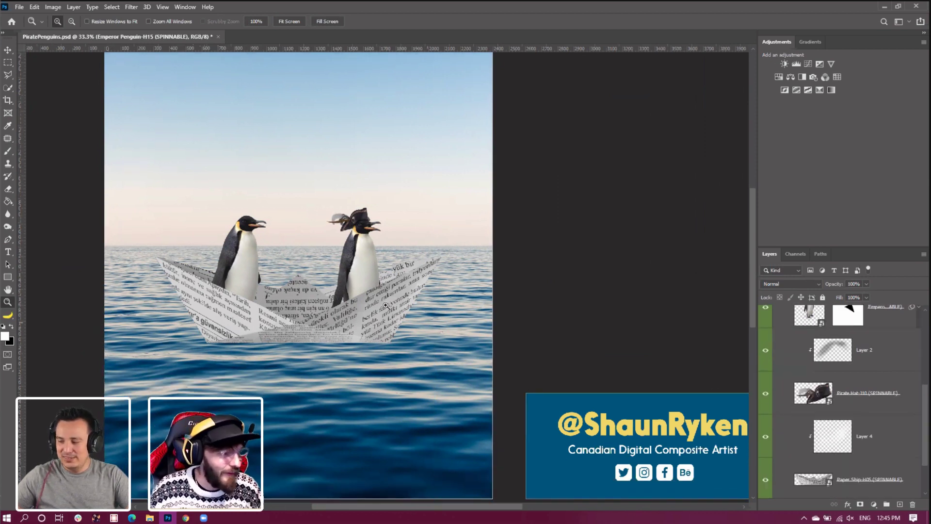
{"action": "right_click", "coordinate": [322, 266]}
{"action": "left_click", "coordinate": [322, 272]}
{"action": "right_click", "coordinate": [220, 279]}
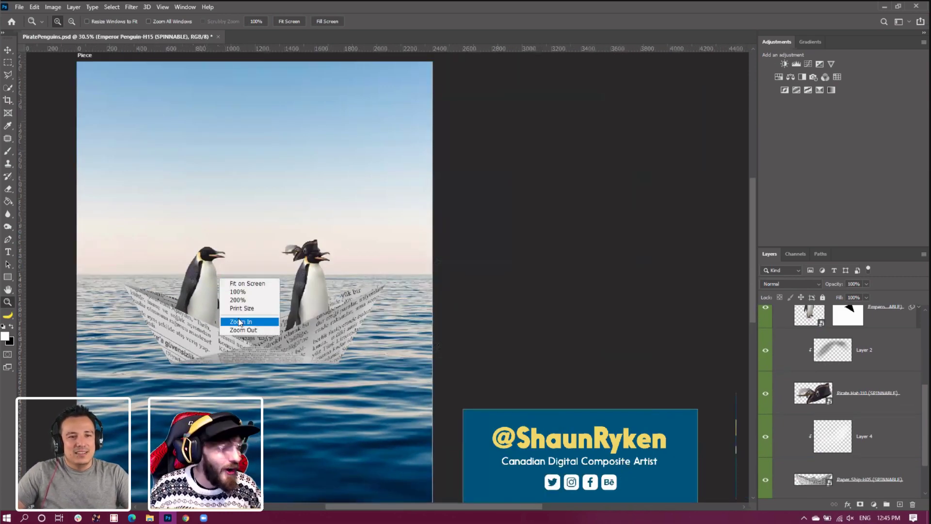
{"action": "left_click", "coordinate": [240, 322]}
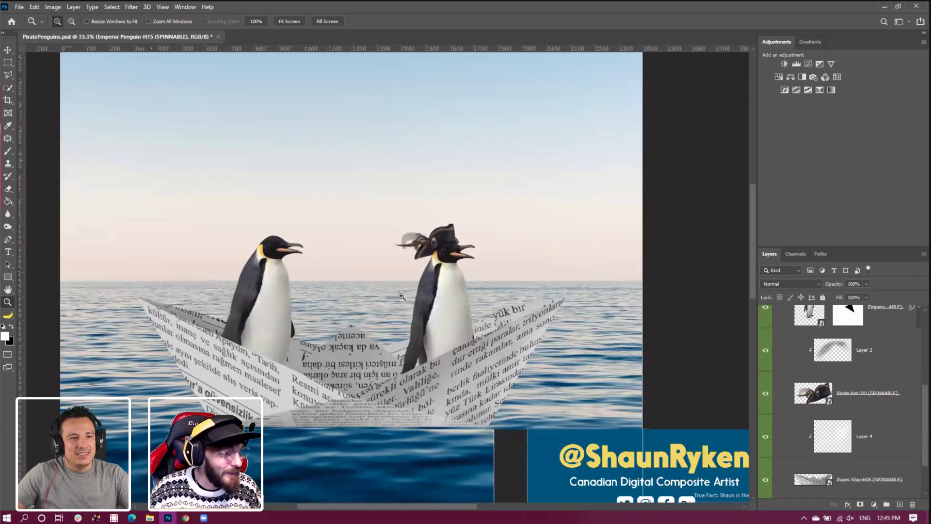
{"action": "scroll", "coordinate": [840, 388], "scroll_direction": "up", "scroll_amount": 2}
{"action": "left_click", "coordinate": [868, 406]}
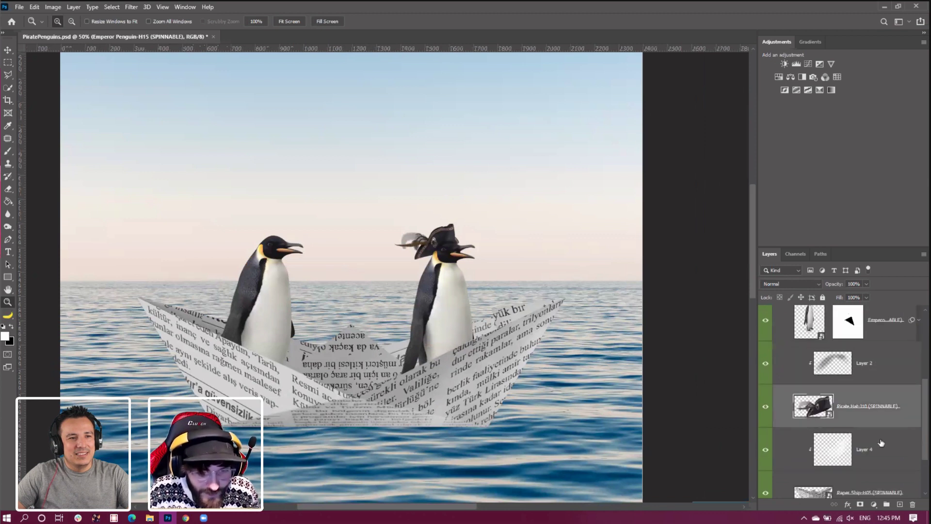
{"action": "left_click", "coordinate": [901, 505]}
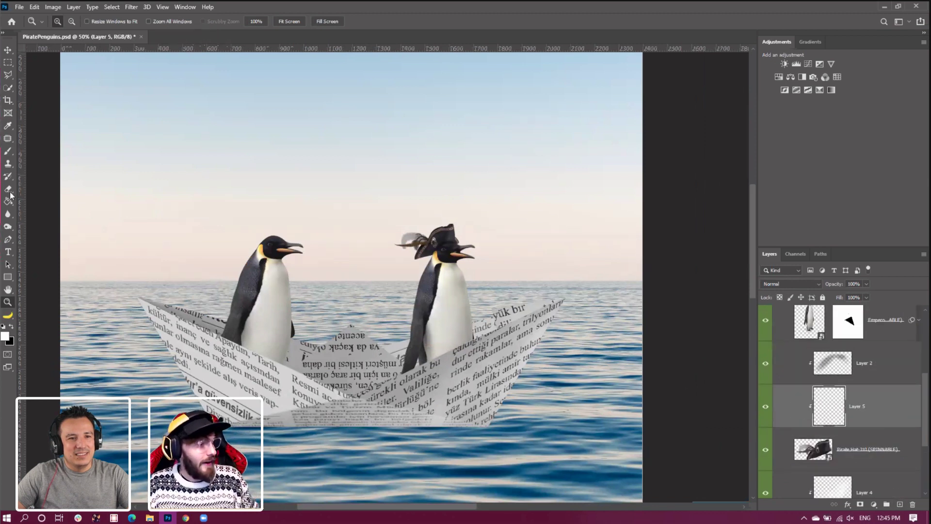
Paint soft white highlights at 10% opacity on the pirate hat, with the brush reduced to about size 90
{"action": "left_click", "coordinate": [9, 152]}
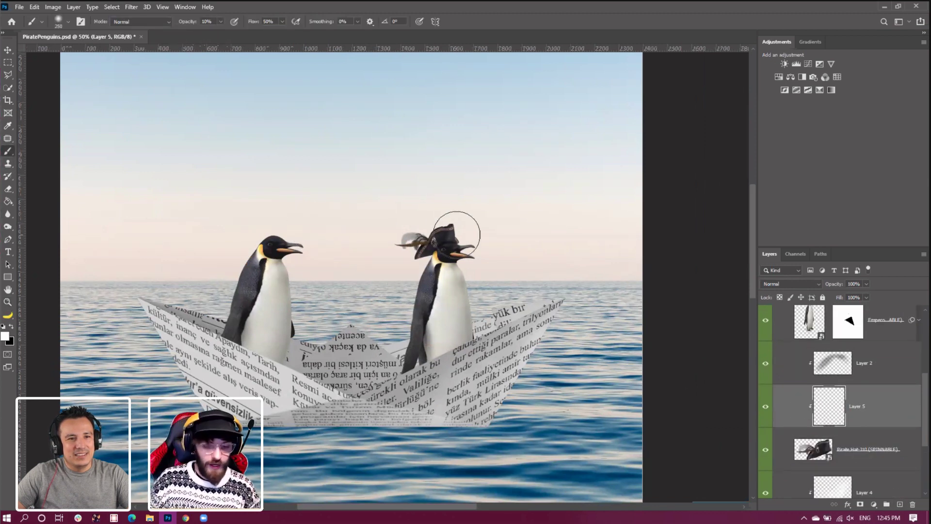
{"action": "key", "text": "bracketleft"}
{"action": "key", "text": "bracketleft"}
{"action": "key", "text": "bracketleft"}
{"action": "key", "text": "bracketleft"}
{"action": "key", "text": "bracketleft"}
{"action": "key", "text": "bracketleft"}
{"action": "key", "text": "bracketleft"}
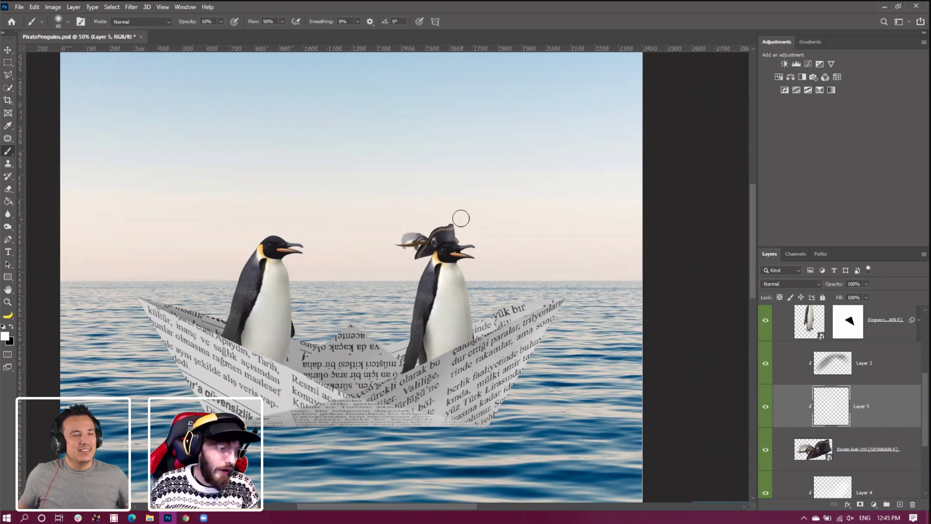
Set the hat's highlight layer to Overlay blending and paint more soft white highlights over the hat's feather
{"action": "left_click", "coordinate": [791, 284]}
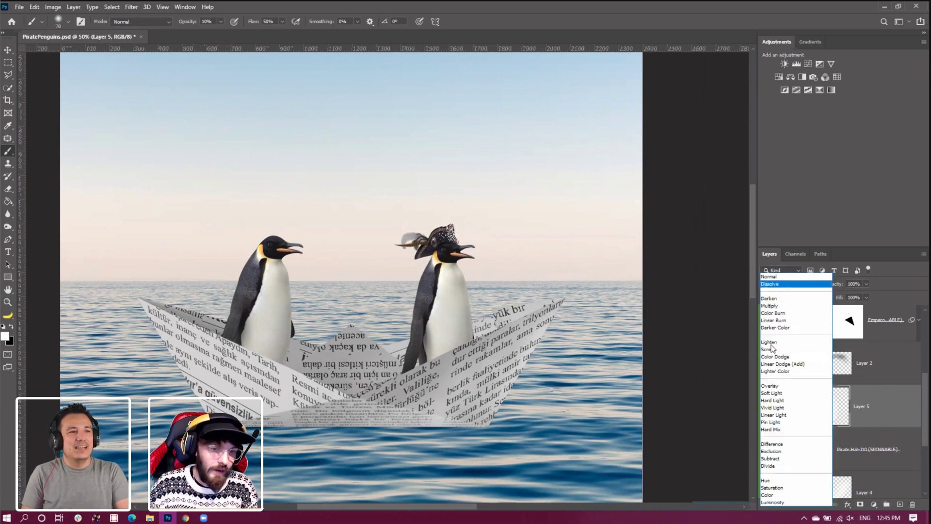
{"action": "left_click", "coordinate": [772, 388]}
{"action": "key", "text": "bracketright"}
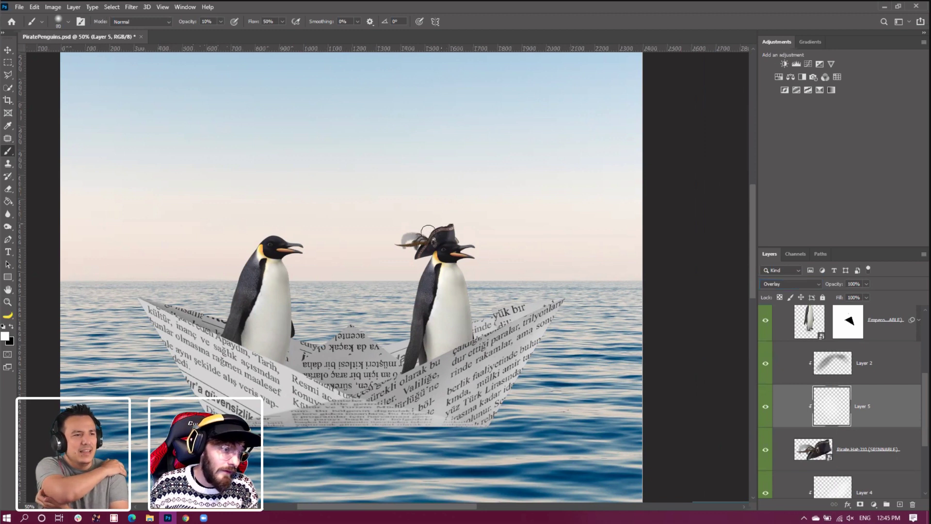
{"action": "key", "text": "bracketright"}
{"action": "key", "text": "bracketright"}
{"action": "mouse_move", "coordinate": [420, 240]}
{"action": "left_mouse_down"}
{"action": "mouse_move", "coordinate": [399, 261]}
{"action": "mouse_move", "coordinate": [416, 254]}
{"action": "left_mouse_up"}
{"action": "key", "text": "bracketleft"}
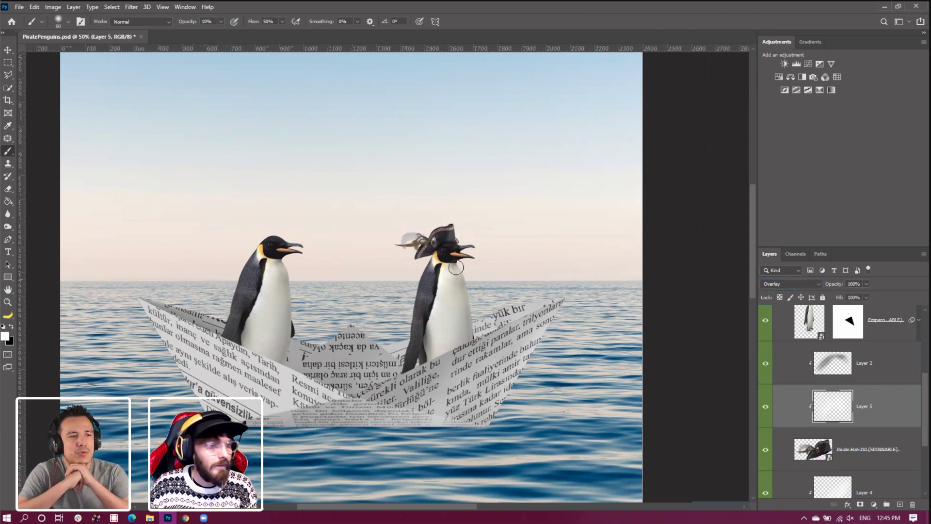
{"action": "key", "text": "bracketleft"}
Examine the penguins, pirate hat and paper boat within the whole composite at several magnifications
{"action": "left_click", "coordinate": [8, 302]}
{"action": "right_click", "coordinate": [188, 259]}
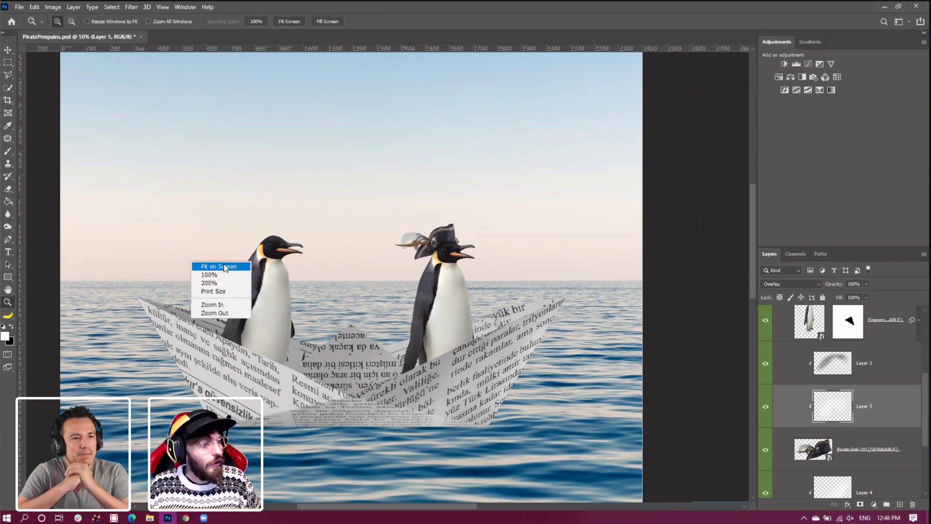
{"action": "left_click", "coordinate": [213, 264]}
{"action": "right_click", "coordinate": [262, 235]}
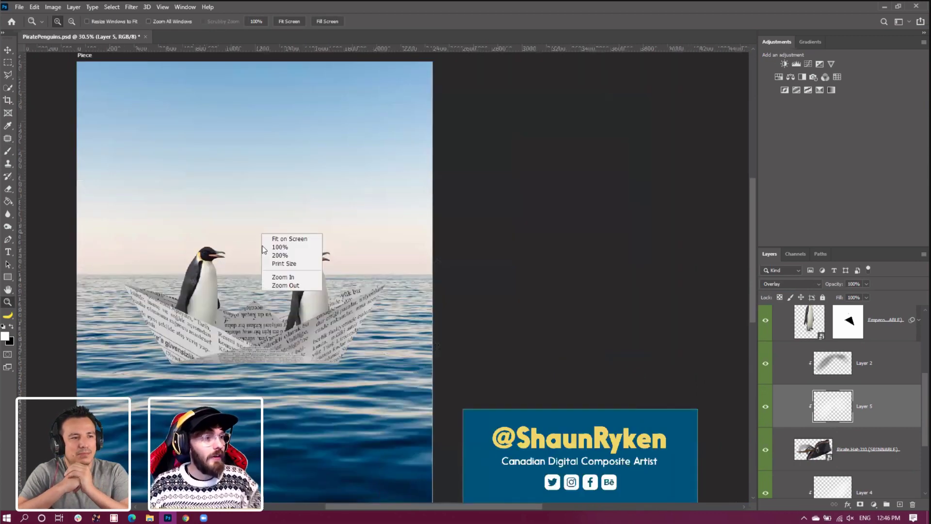
{"action": "left_click", "coordinate": [285, 285]}
{"action": "left_click", "coordinate": [262, 303]}
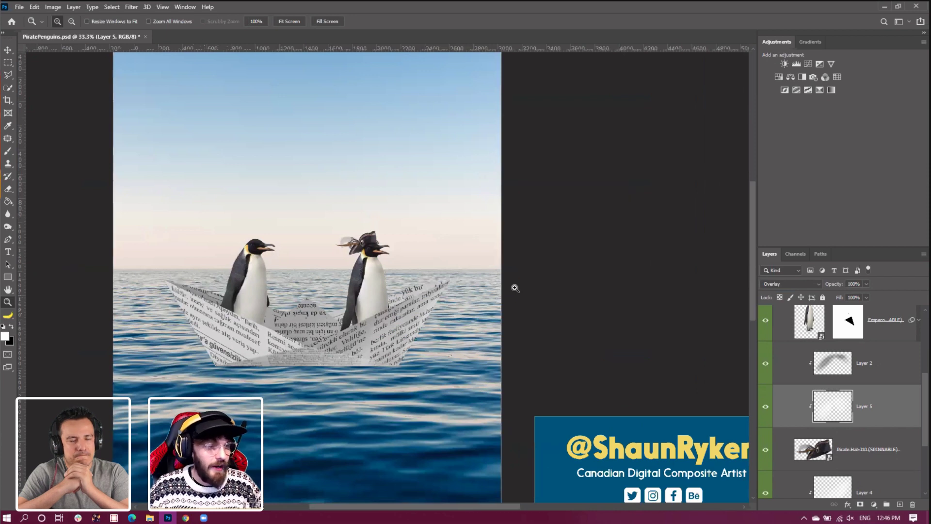
{"action": "scroll", "coordinate": [249, 214], "scroll_direction": "up", "scroll_amount": 1}
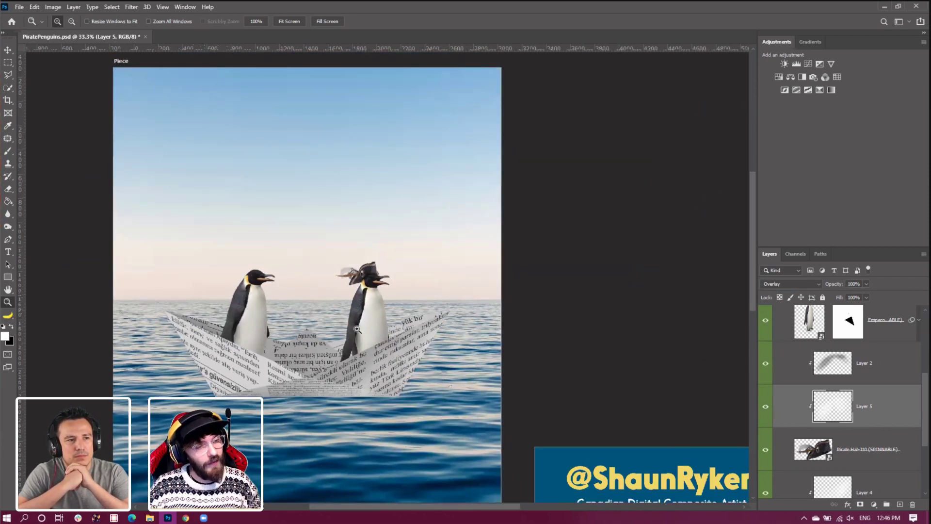
{"action": "scroll", "coordinate": [381, 273], "scroll_direction": "down", "scroll_amount": 4}
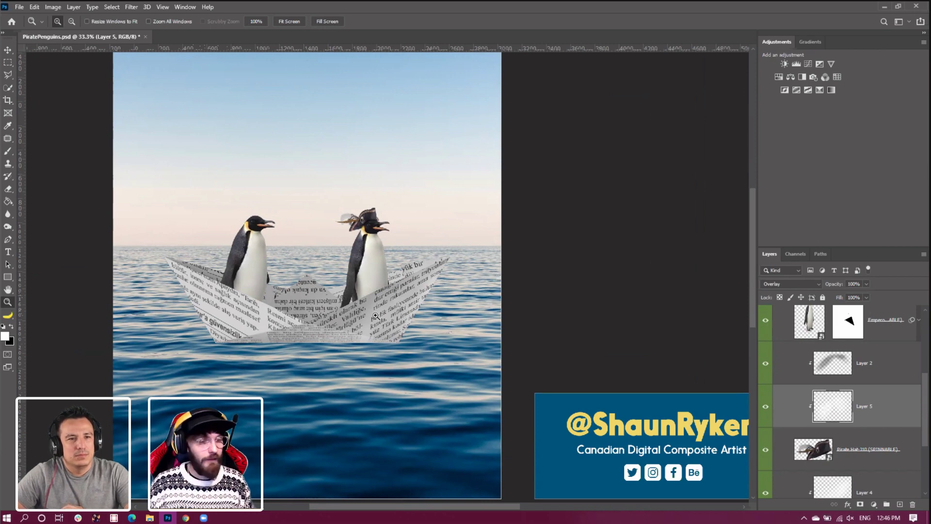
{"action": "right_click", "coordinate": [300, 333]}
{"action": "left_click", "coordinate": [320, 384]}
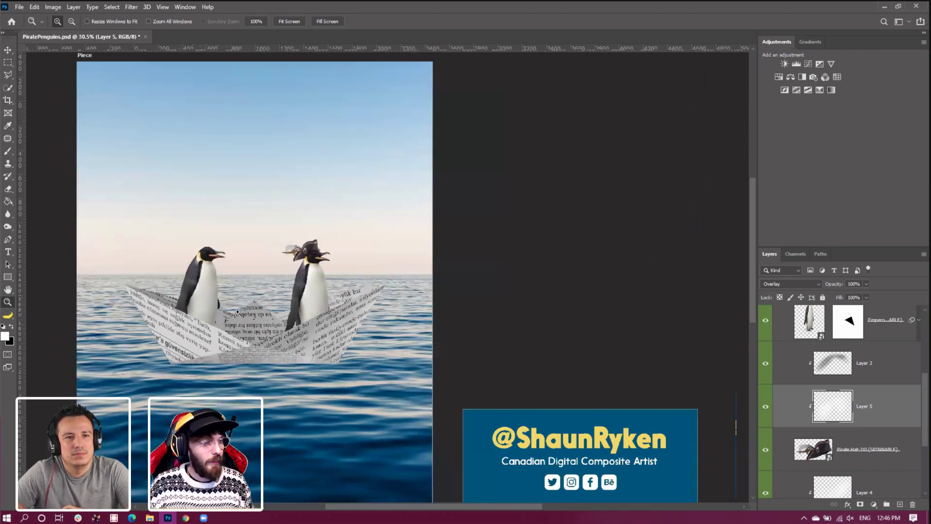
{"action": "right_click", "coordinate": [238, 311]}
{"action": "left_click", "coordinate": [247, 358]}
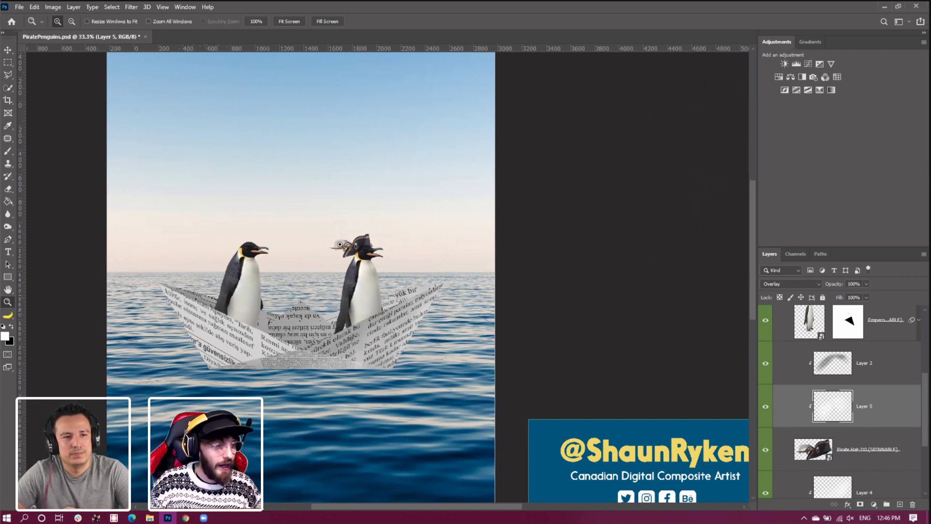
{"action": "left_click", "coordinate": [396, 300], "text": "alt"}
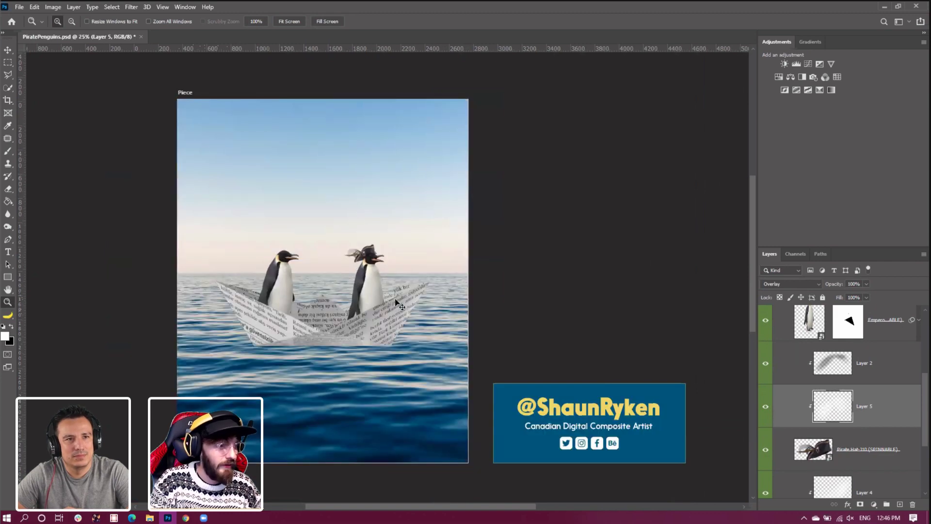
{"action": "left_click", "coordinate": [395, 299]}
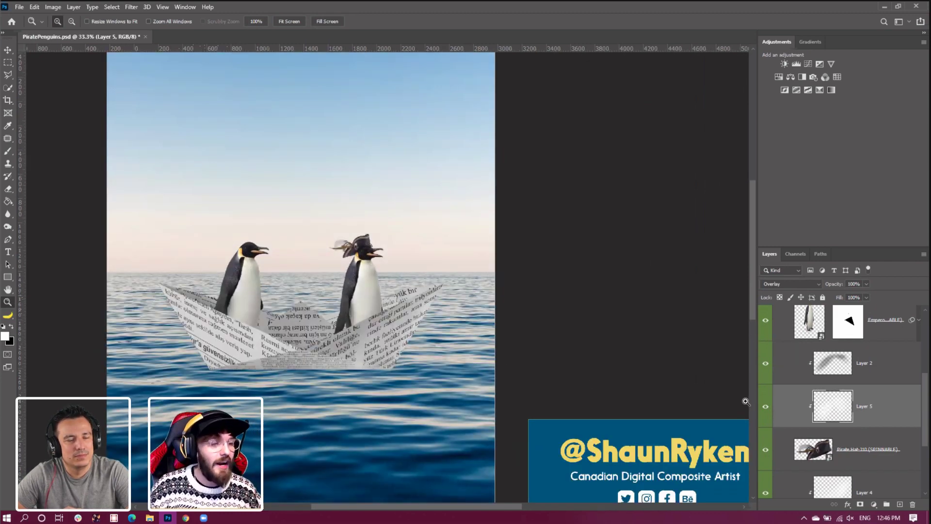
{"action": "scroll", "coordinate": [799, 429], "scroll_direction": "down", "scroll_amount": 3}
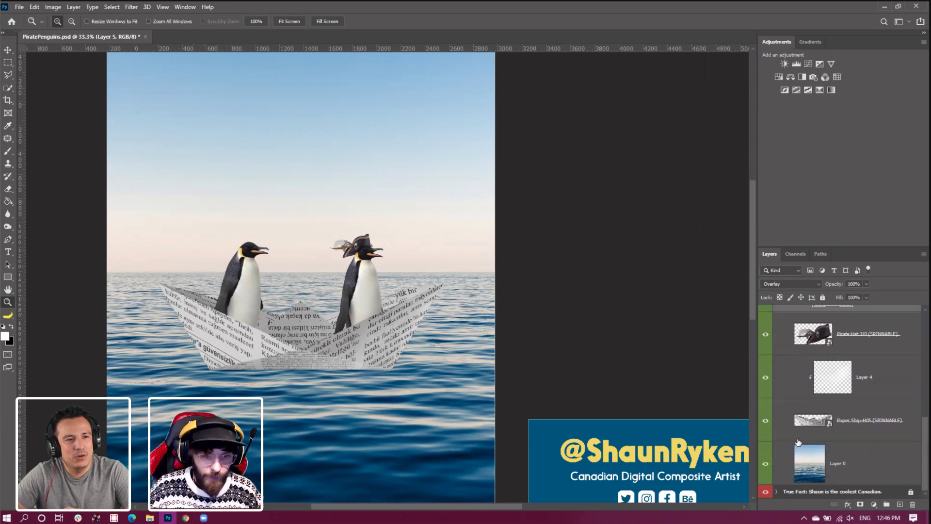
{"action": "left_click", "coordinate": [808, 457]}
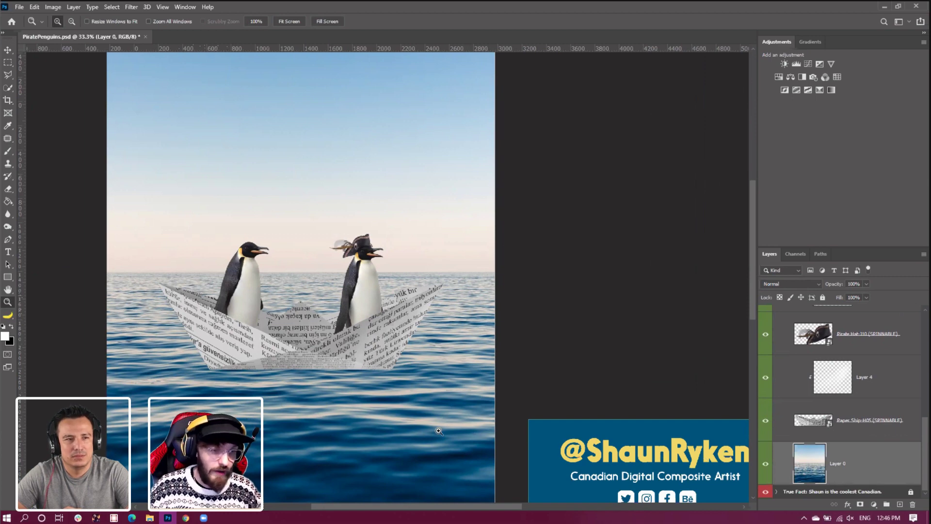
{"action": "mouse_move", "coordinate": [383, 507]}
{"action": "left_mouse_down"}
{"action": "mouse_move", "coordinate": [349, 507]}
{"action": "mouse_move", "coordinate": [369, 508]}
{"action": "left_mouse_up"}
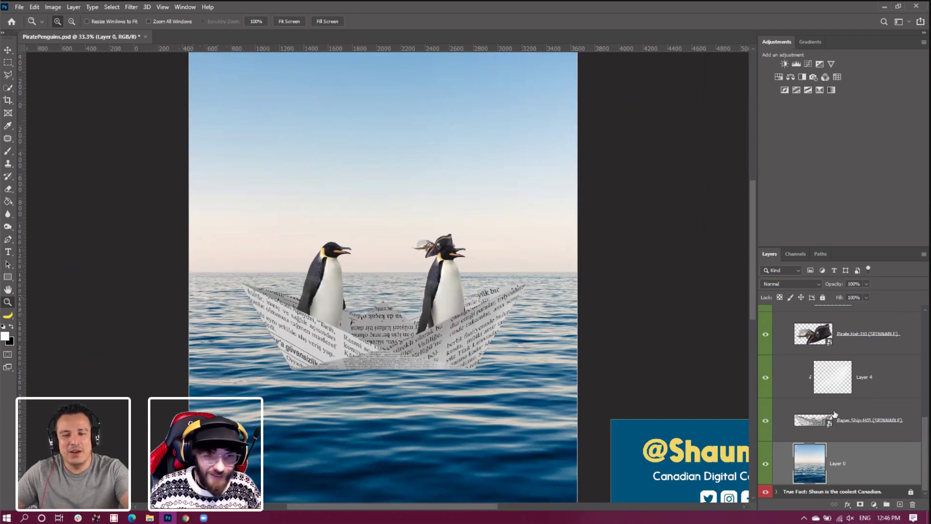
{"action": "left_click", "coordinate": [807, 429]}
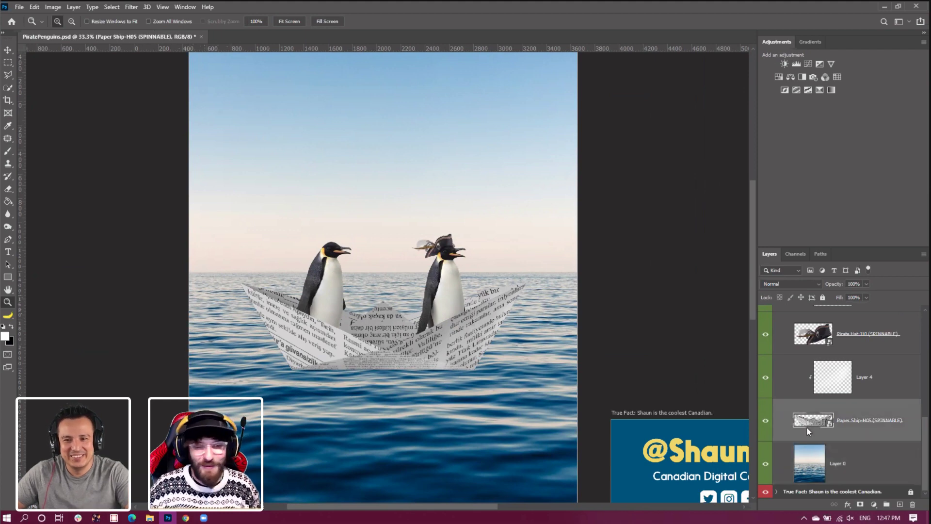
{"action": "right_click", "coordinate": [372, 343]}
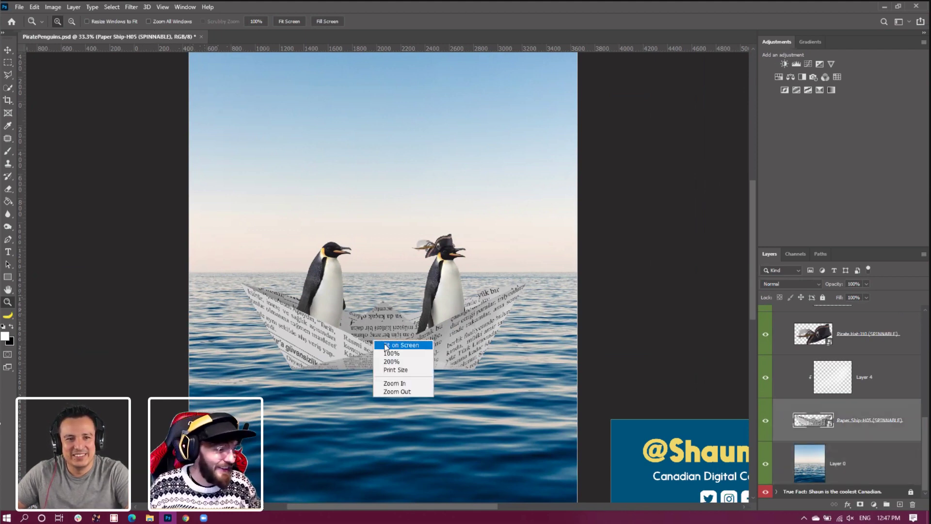
{"action": "left_click", "coordinate": [388, 347]}
{"action": "right_click", "coordinate": [326, 338]}
{"action": "left_click", "coordinate": [299, 380]}
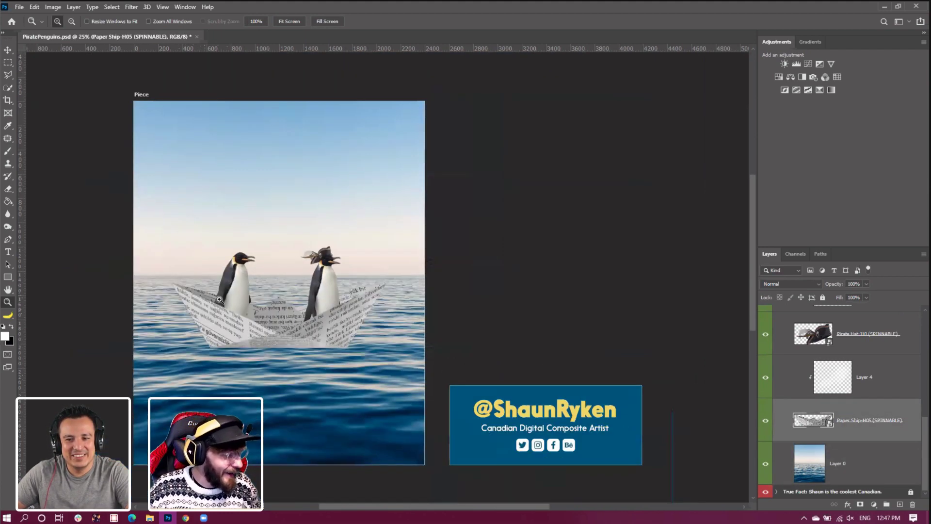
{"action": "left_click", "coordinate": [300, 380]}
{"action": "scroll", "coordinate": [813, 401], "scroll_direction": "up", "scroll_amount": 2}
{"action": "scroll", "coordinate": [813, 400], "scroll_direction": "up", "scroll_amount": 1}
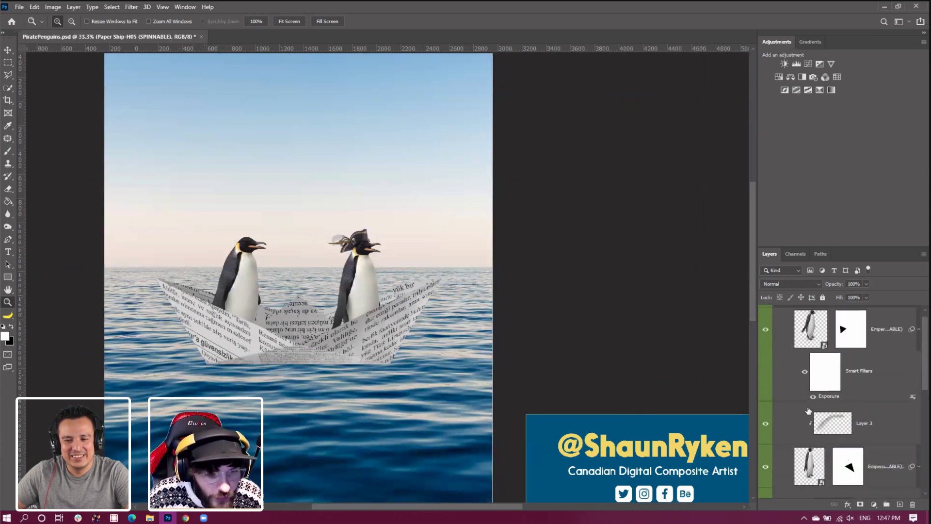
{"action": "left_click", "coordinate": [801, 389]}
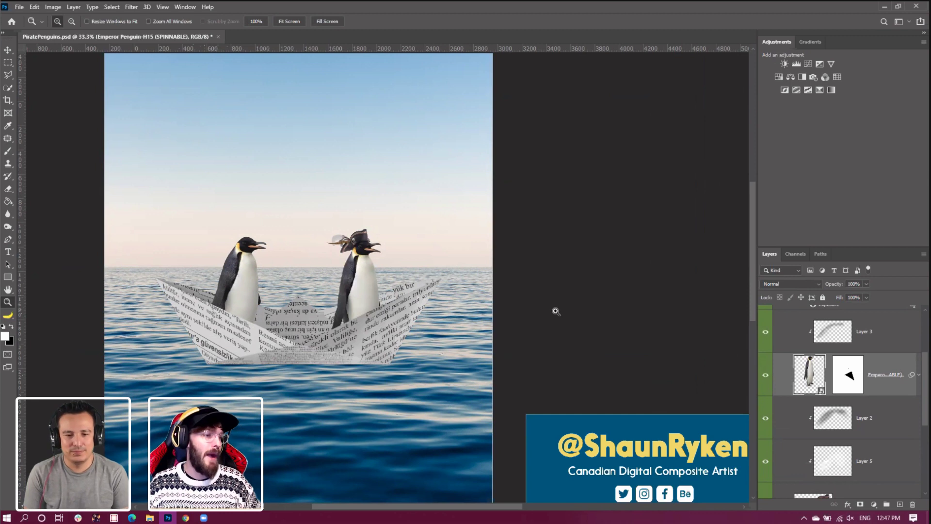
{"action": "scroll", "coordinate": [832, 407], "scroll_direction": "down", "scroll_amount": 4}
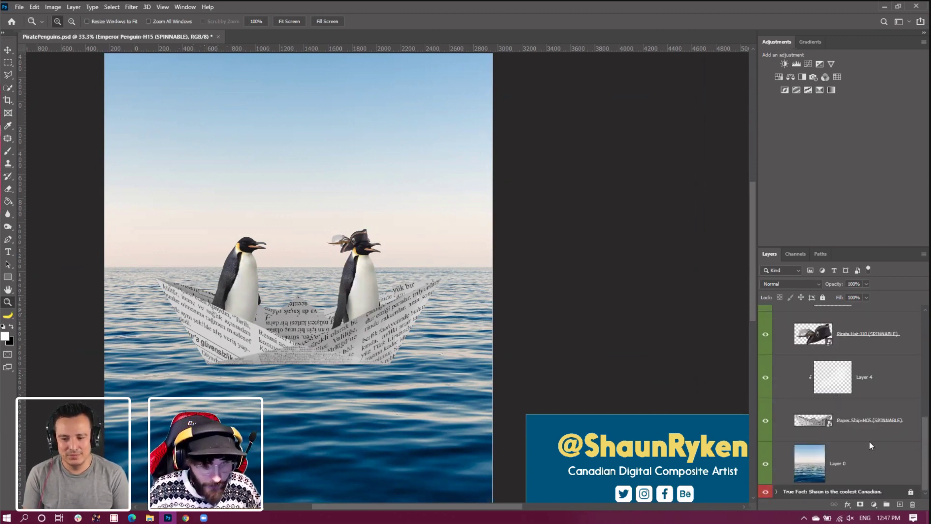
Open the PixelSquid extension and insert the twig object from the Part2 collection directly above the ocean background layer
{"action": "left_click", "coordinate": [870, 442]}
{"action": "left_click", "coordinate": [868, 462]}
{"action": "left_click", "coordinate": [184, 8]}
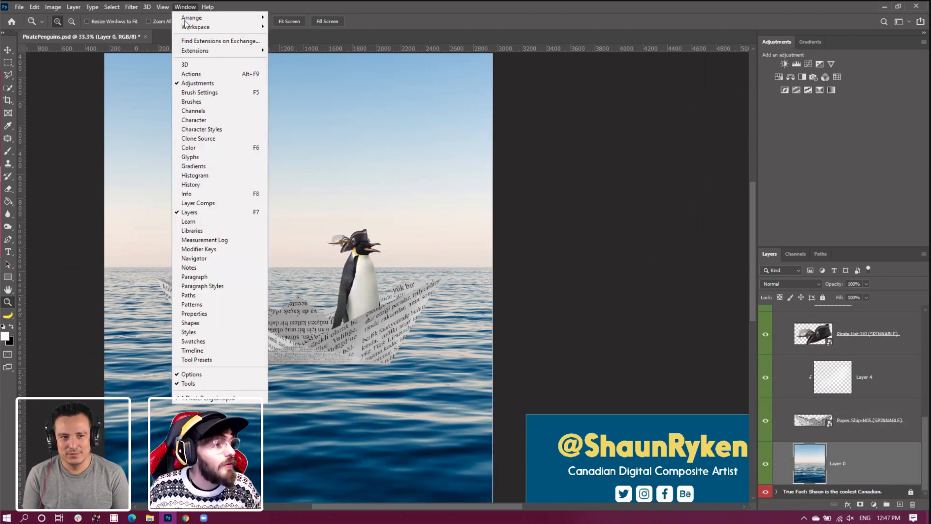
{"action": "mouse_move", "coordinate": [236, 51]}
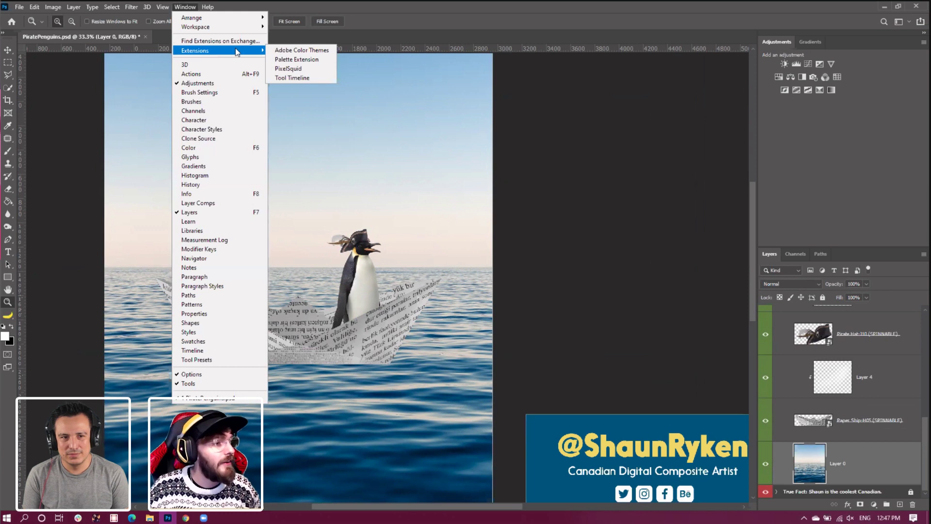
{"action": "left_click", "coordinate": [299, 68]}
{"action": "left_click", "coordinate": [571, 270]}
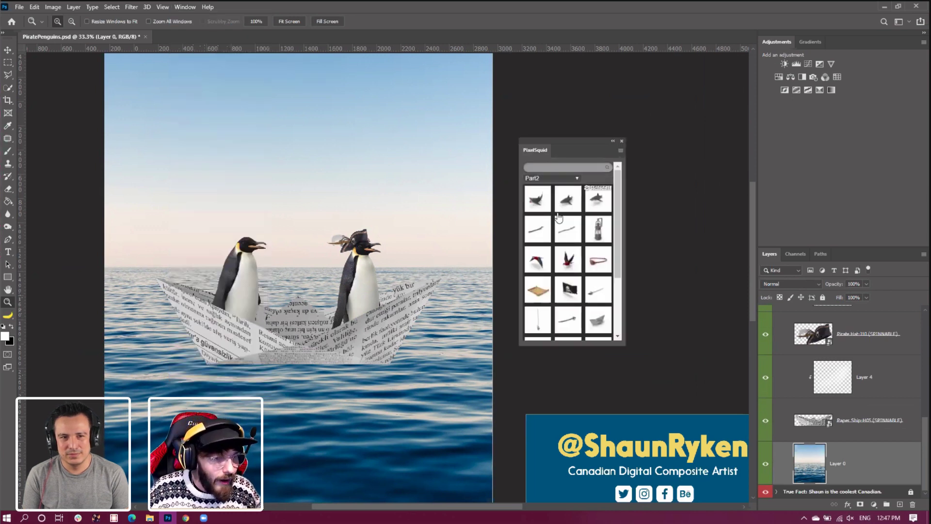
{"action": "left_click", "coordinate": [542, 229]}
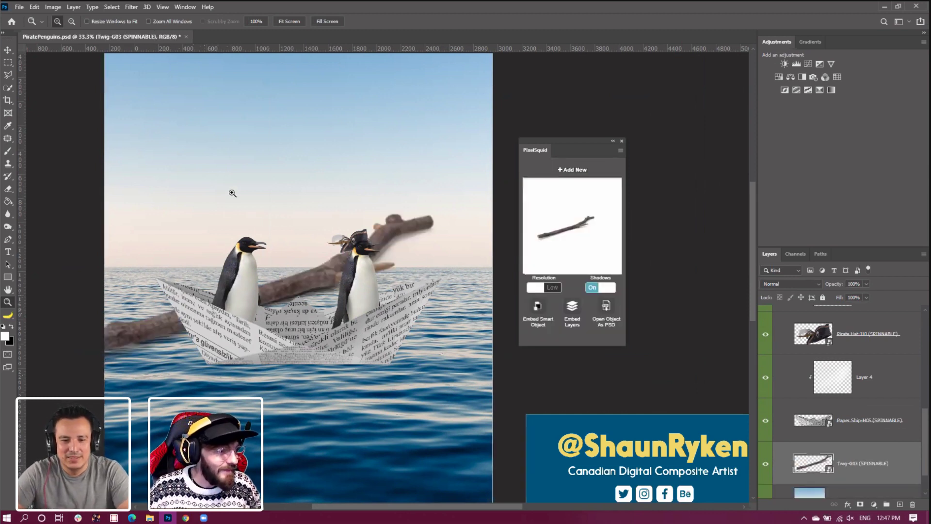
Scale the twig proportionally to about 1526% and place it behind the paper boat
{"action": "key", "text": "v"}
{"action": "key", "text": "ctrl+t"}
{"action": "left_click_drag", "start_coordinate": [379, 196], "coordinate": [439, 181]}
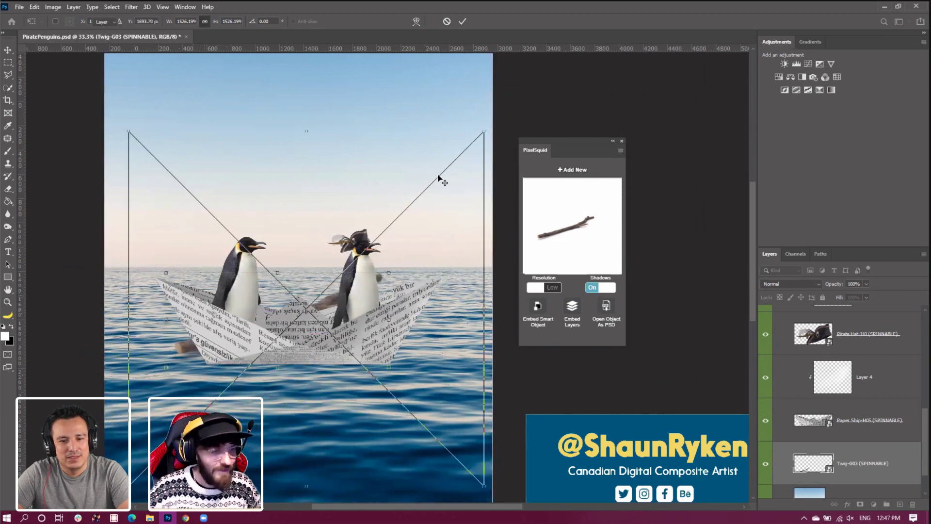
{"action": "key", "text": "Return"}
Spin the PixelSquid twig to an upright angle, turn its shadows off and set its resolution to High
{"action": "left_click_drag", "start_coordinate": [534, 214], "coordinate": [556, 266]}
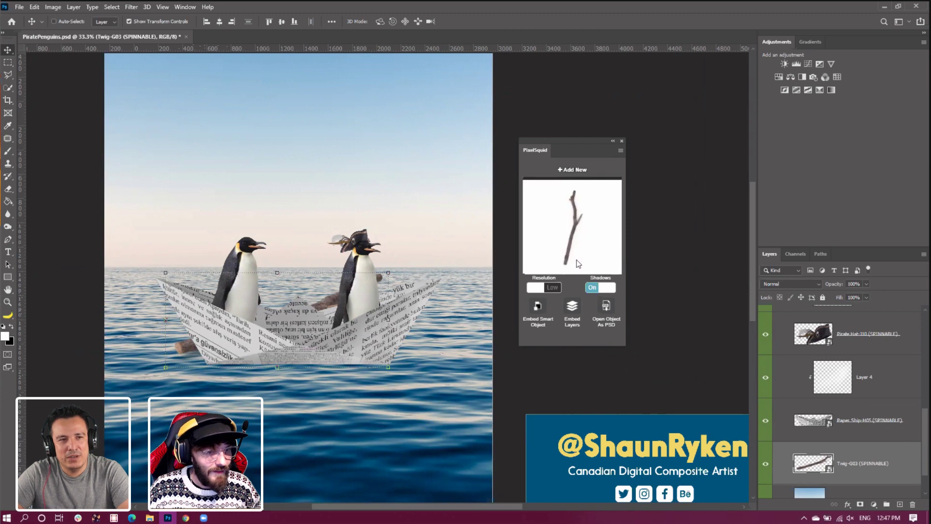
{"action": "left_click", "coordinate": [609, 288]}
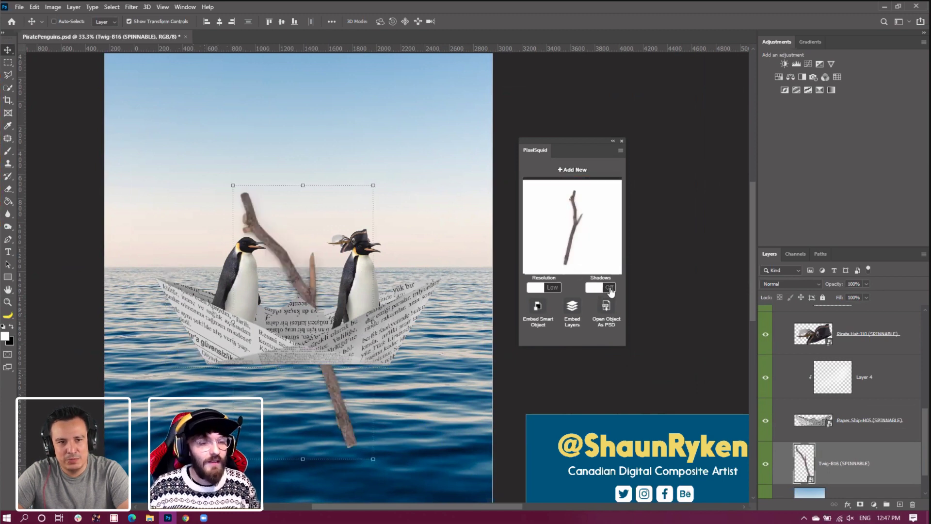
{"action": "left_click", "coordinate": [537, 288]}
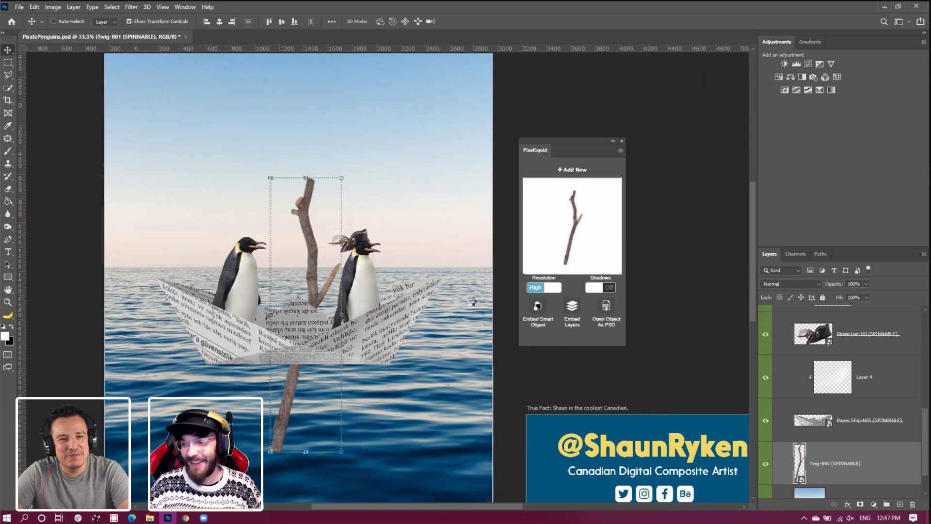
Scale the twig proportionally to about 301% and position it as a mast between the two penguins
{"action": "left_click_drag", "start_coordinate": [330, 287], "coordinate": [343, 200]}
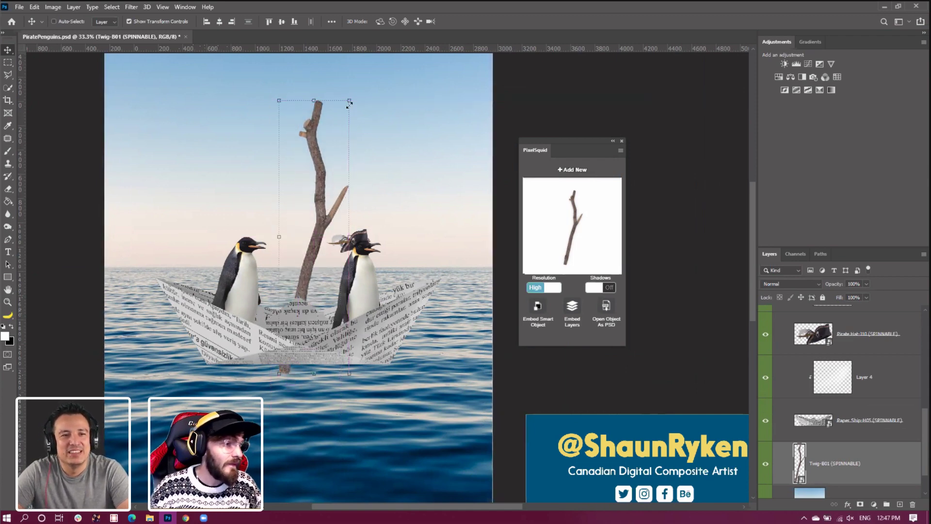
{"action": "left_click_drag", "start_coordinate": [349, 101], "coordinate": [352, 226]}
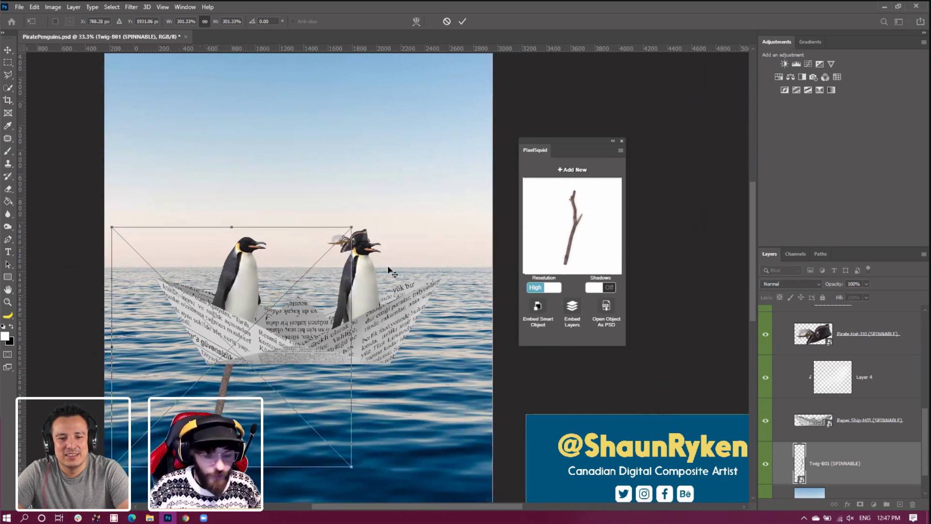
{"action": "key", "text": "Return"}
{"action": "left_click_drag", "start_coordinate": [253, 359], "coordinate": [339, 228]}
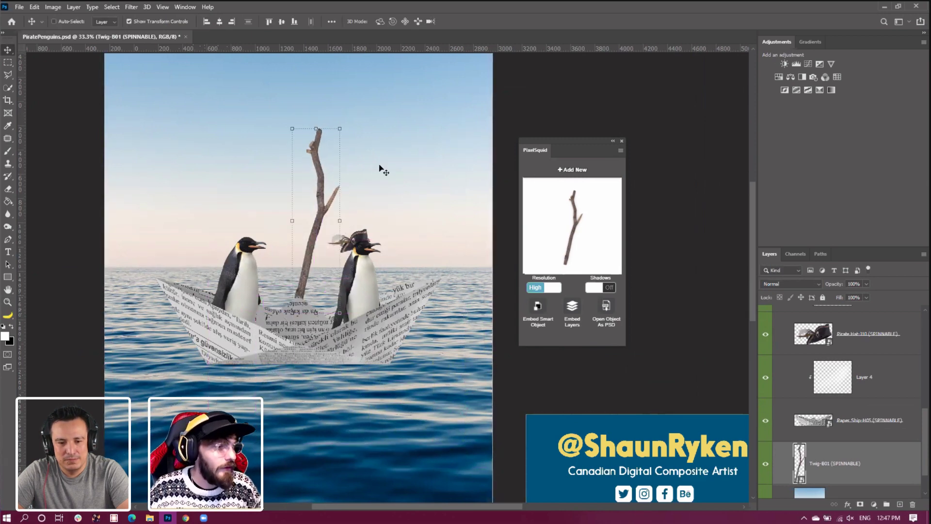
Rotate the twig mast about -8.7° and shift it slightly towards the hatless penguin
{"action": "left_click", "coordinate": [348, 121]}
{"action": "left_click_drag", "start_coordinate": [443, 91], "coordinate": [433, 74]}
{"action": "key", "text": "Return"}
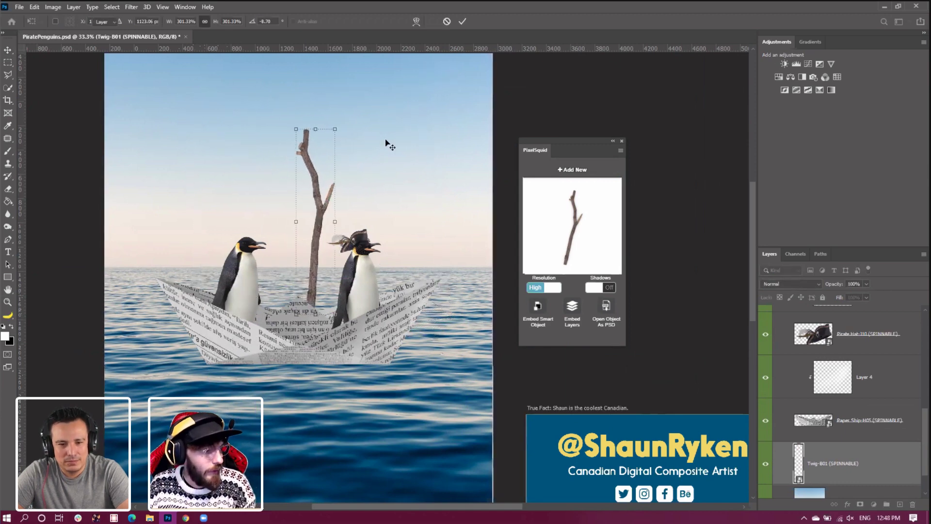
{"action": "left_click_drag", "start_coordinate": [321, 205], "coordinate": [309, 203]}
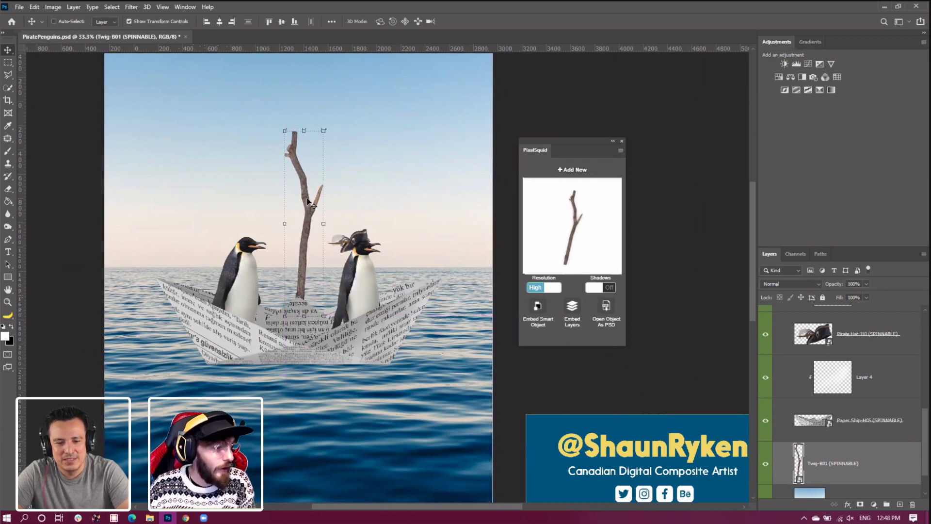
{"action": "left_click", "coordinate": [19, 6]}
{"action": "mouse_move", "coordinate": [72, 150]}
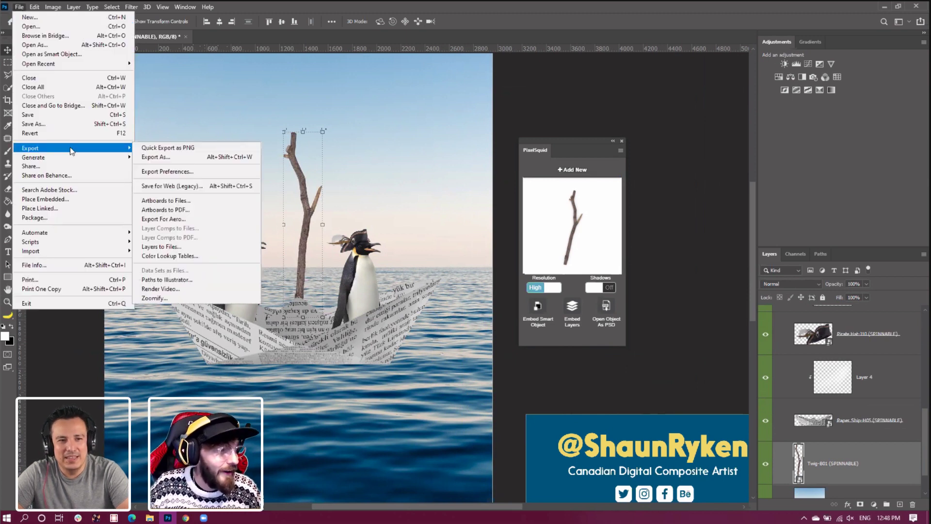
{"action": "mouse_move", "coordinate": [110, 160]}
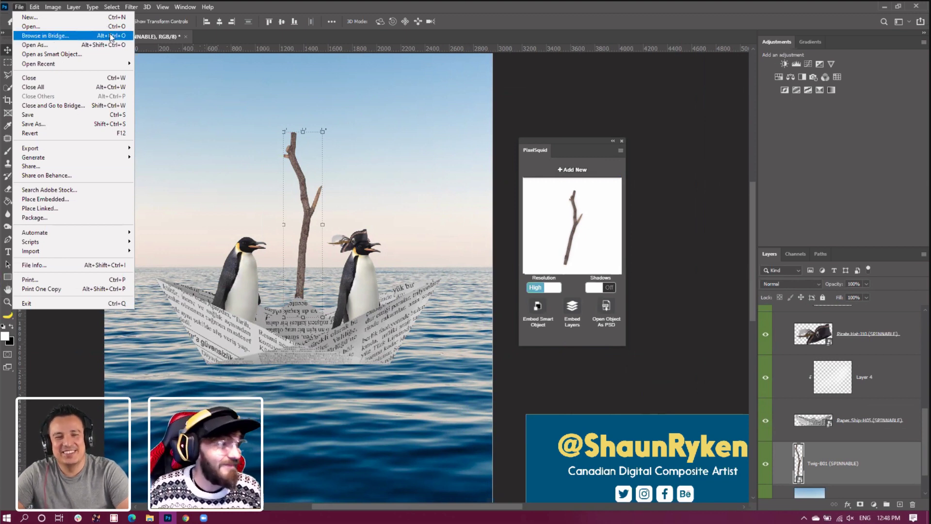
{"action": "left_click", "coordinate": [275, 18]}
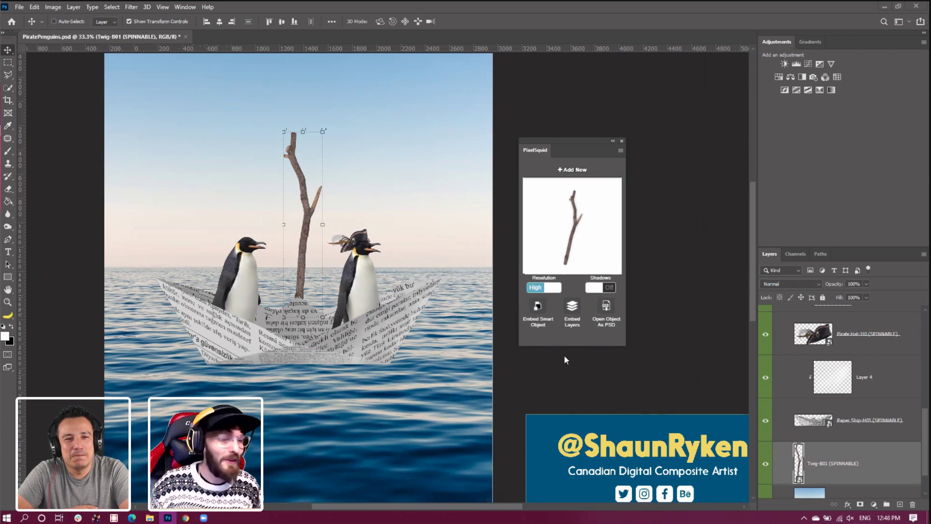
Move the twig layer above the boat's clipped Layer 4 and lower the mast so its base sits inside the boat
{"action": "left_click_drag", "start_coordinate": [307, 212], "coordinate": [306, 212]}
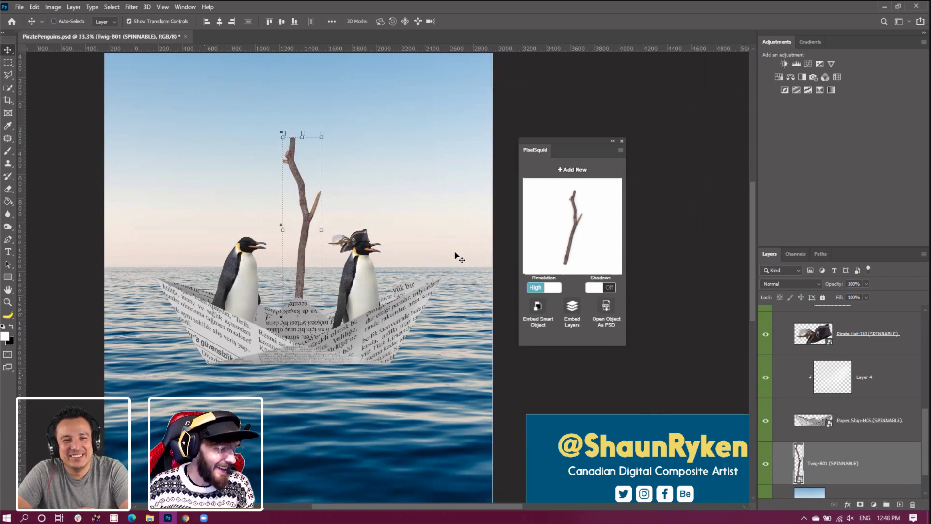
{"action": "left_click_drag", "start_coordinate": [804, 467], "coordinate": [803, 359]}
{"action": "left_click_drag", "start_coordinate": [297, 250], "coordinate": [298, 272]}
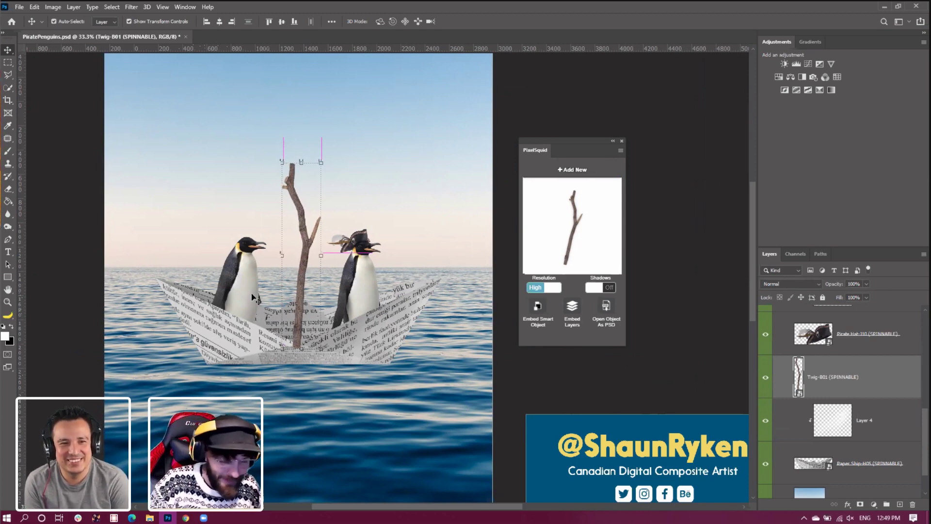
Outline the front fold of the paper boat beside the twig's base with the Polygonal Lasso at 0 px feather
{"action": "key", "text": "ctrl+equal"}
{"action": "key", "text": "ctrl+equal"}
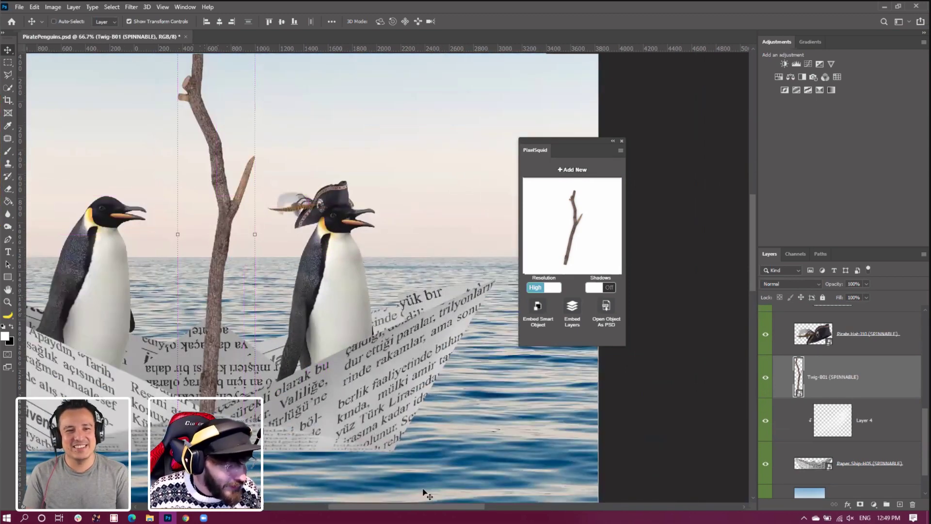
{"action": "scroll", "coordinate": [407, 506], "scroll_direction": "left", "scroll_amount": 5}
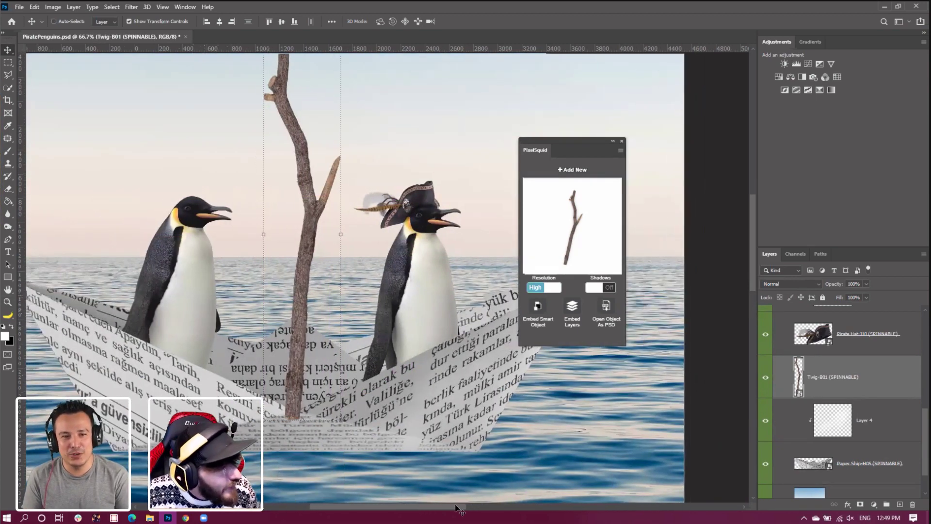
{"action": "left_click", "coordinate": [8, 75]}
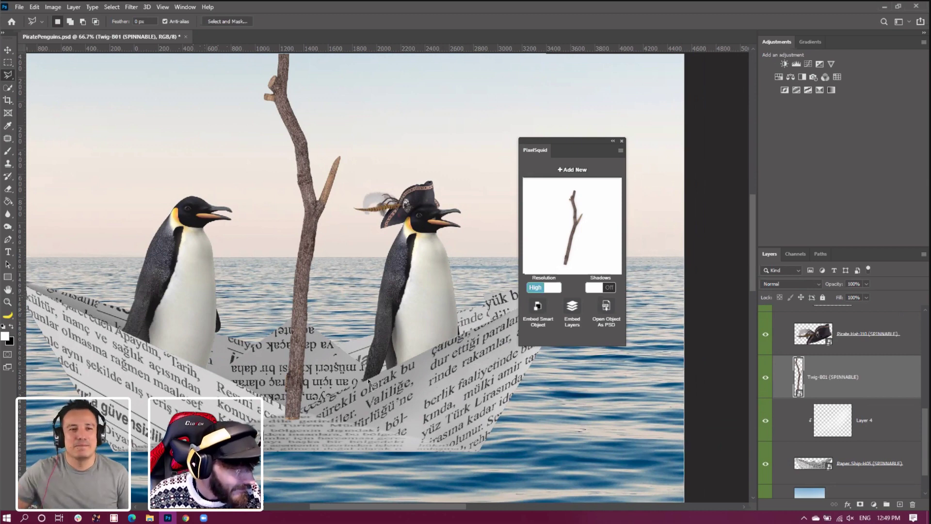
{"action": "left_click", "coordinate": [360, 394]}
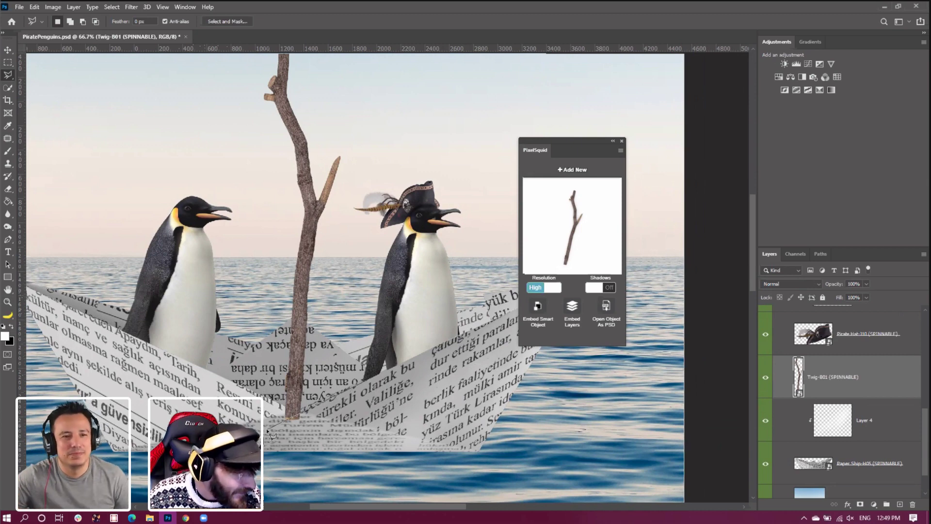
{"action": "left_click", "coordinate": [297, 415]}
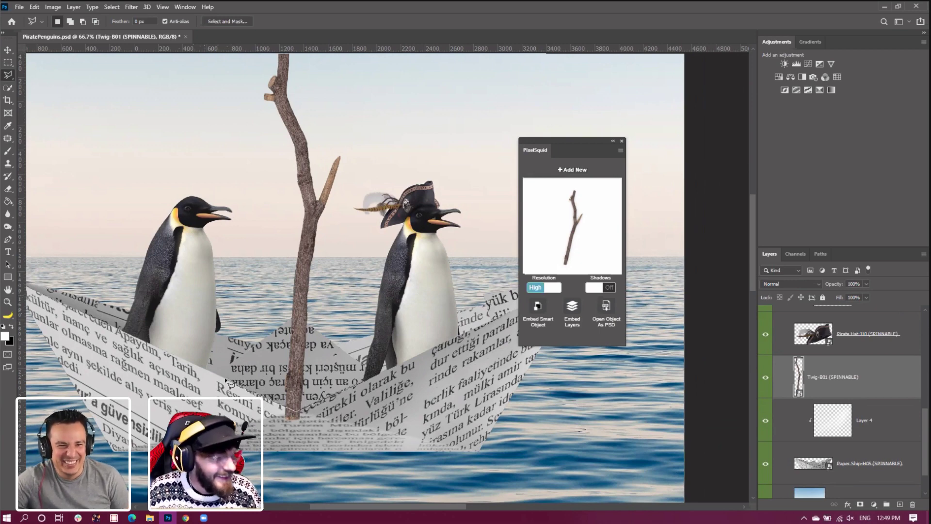
{"action": "double_click", "coordinate": [370, 382]}
{"action": "key", "text": "Return"}
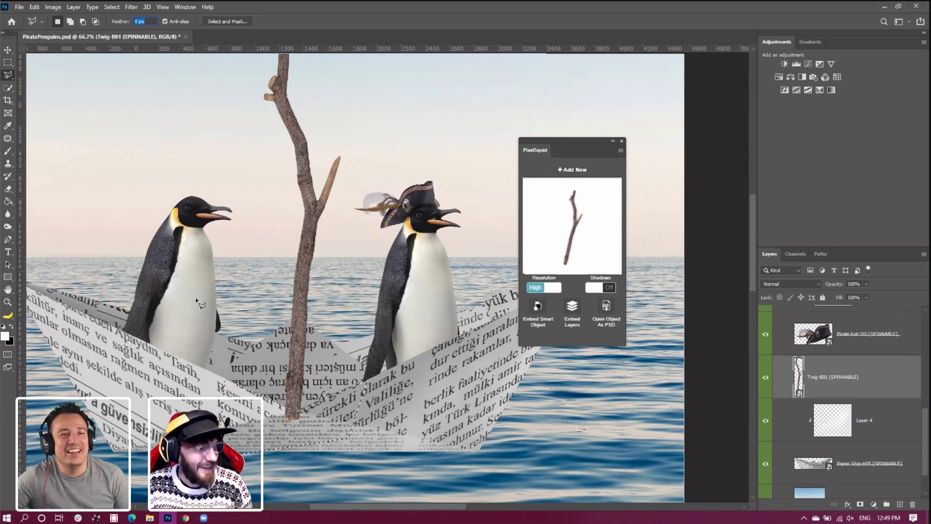
{"action": "left_click", "coordinate": [53, 7]}
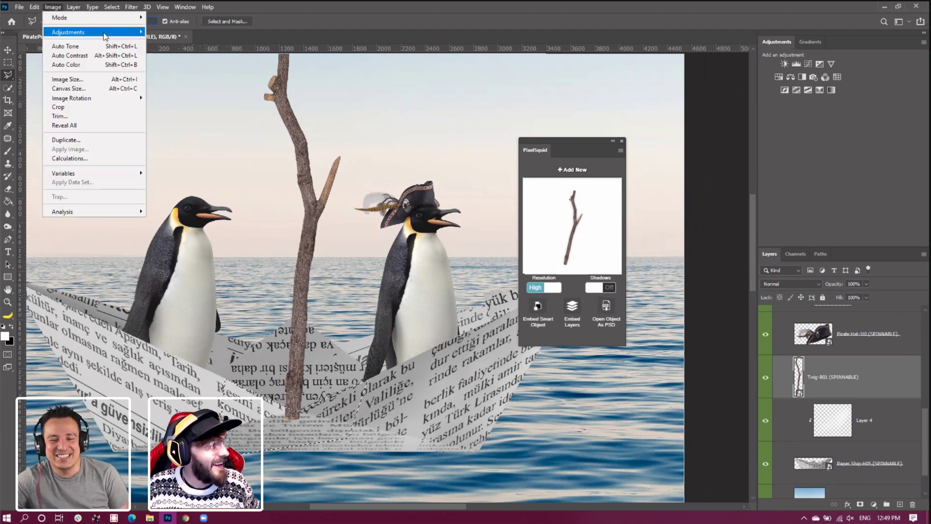
{"action": "mouse_move", "coordinate": [104, 35]}
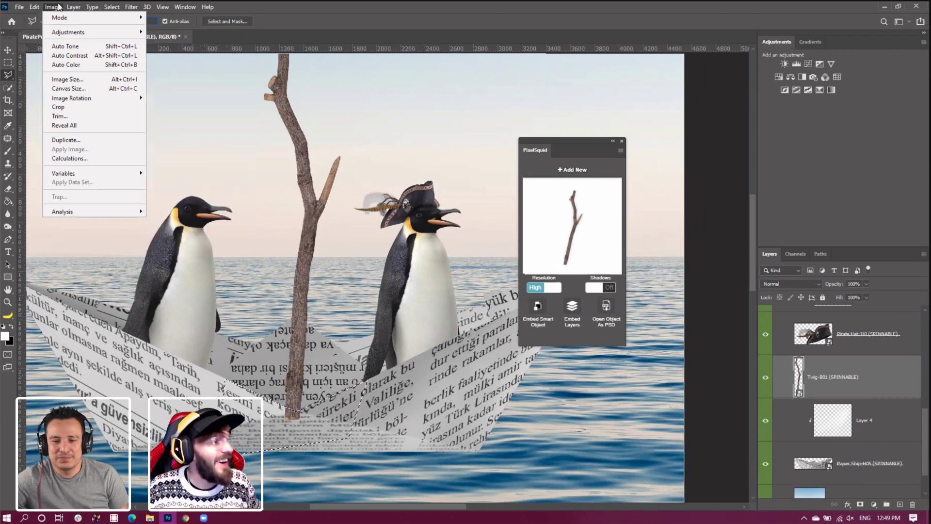
Add a Hide Selection layer mask to the twig so its base tucks behind the boat's front fold
{"action": "mouse_move", "coordinate": [74, 7]}
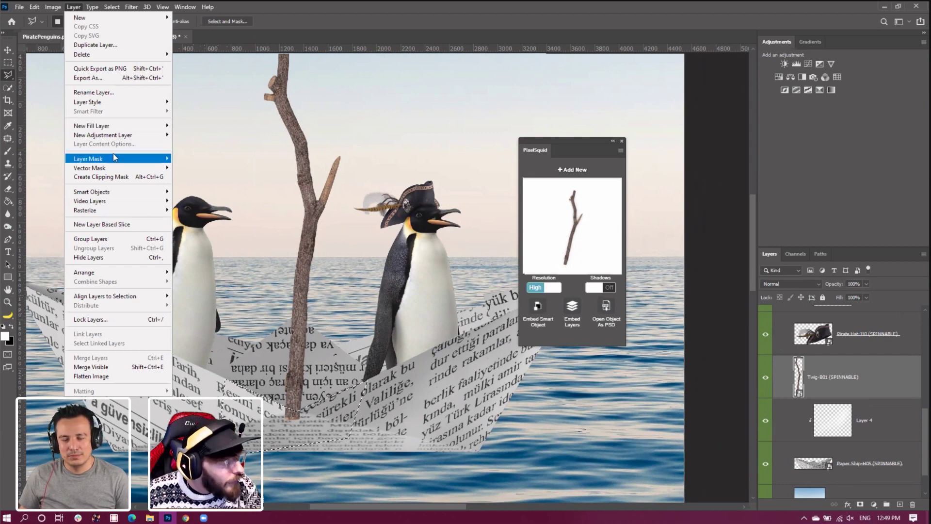
{"action": "mouse_move", "coordinate": [114, 163]}
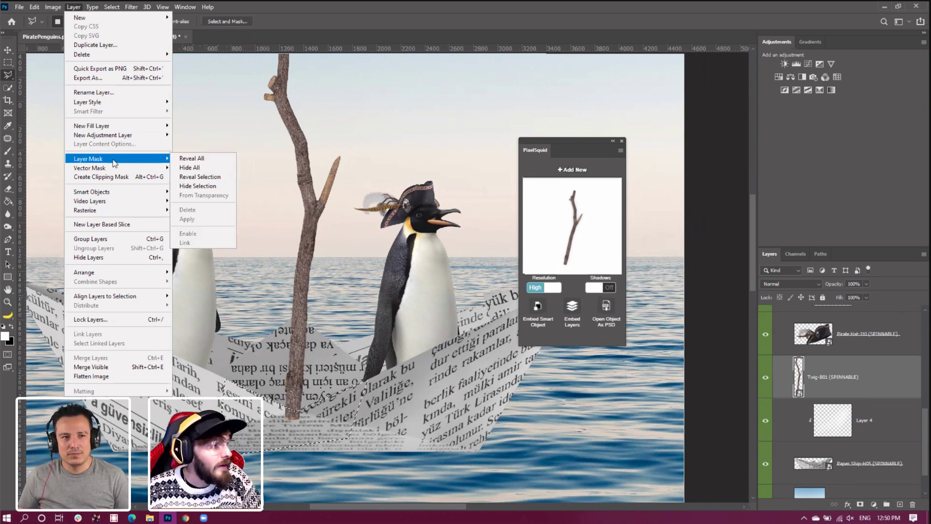
{"action": "left_click", "coordinate": [206, 188]}
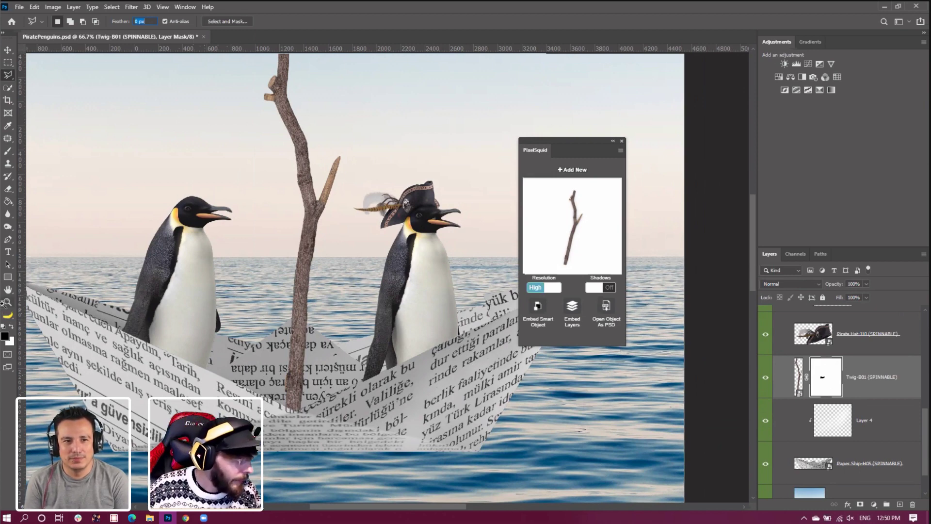
Add the skull-and-crossbones pirate flag from the PixelSquid Part2 collection above the twig layer
{"action": "left_click", "coordinate": [7, 302]}
{"action": "right_click", "coordinate": [171, 286]}
{"action": "left_click", "coordinate": [204, 338]}
{"action": "right_click", "coordinate": [196, 247]}
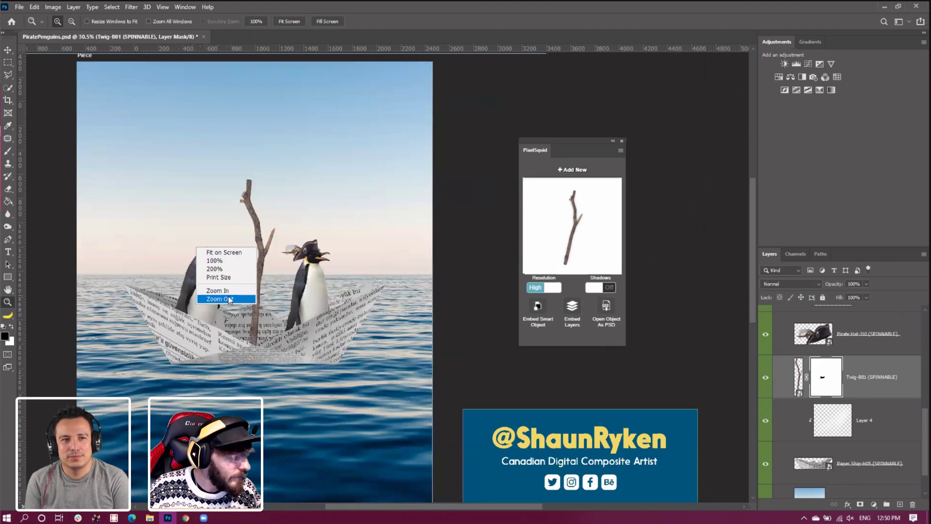
{"action": "left_click", "coordinate": [228, 299]}
{"action": "left_click", "coordinate": [198, 240]}
{"action": "left_click", "coordinate": [272, 243]}
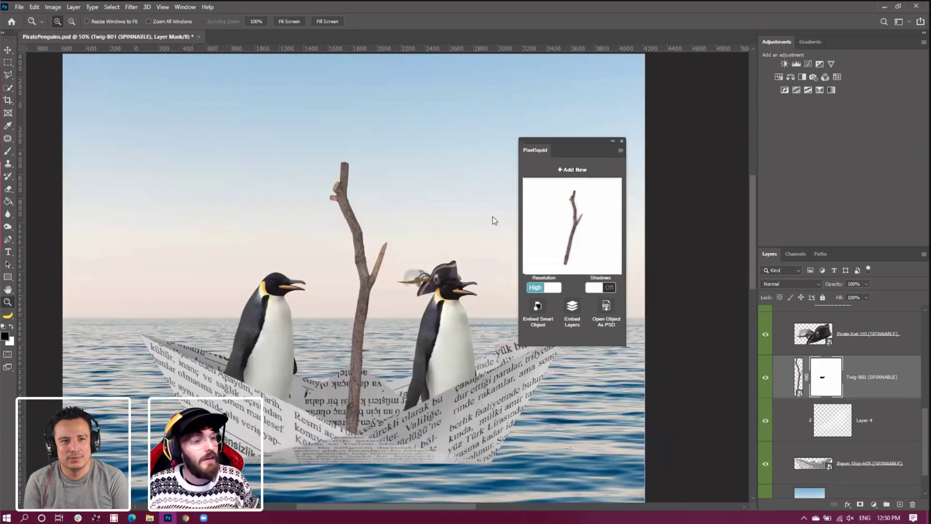
{"action": "left_click", "coordinate": [573, 171]}
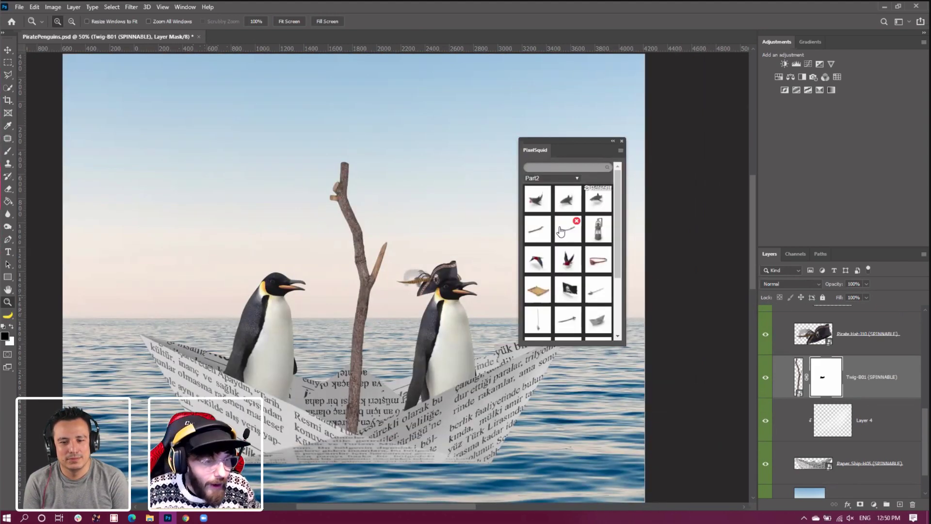
{"action": "left_click", "coordinate": [573, 289]}
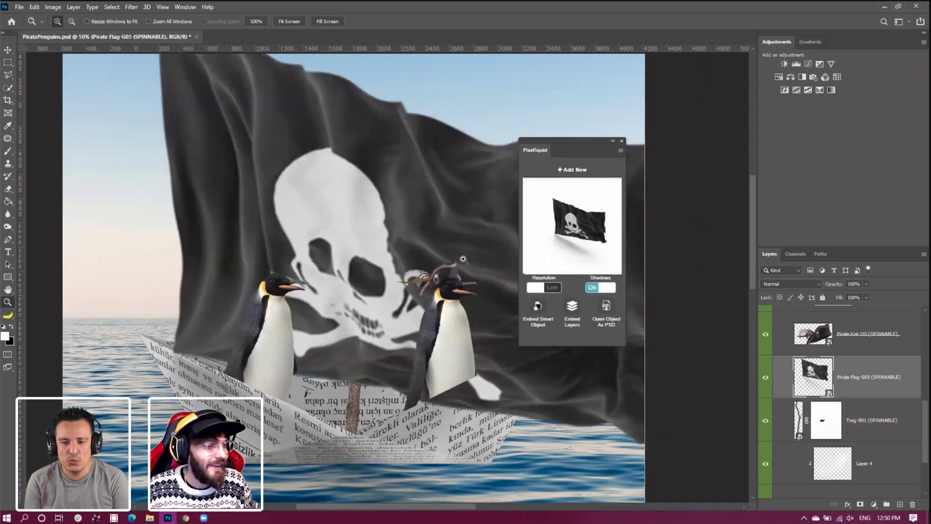
Scale the pirate flag down proportionally and place it against the upper part of the twig mast
{"action": "left_click", "coordinate": [440, 266], "text": "alt"}
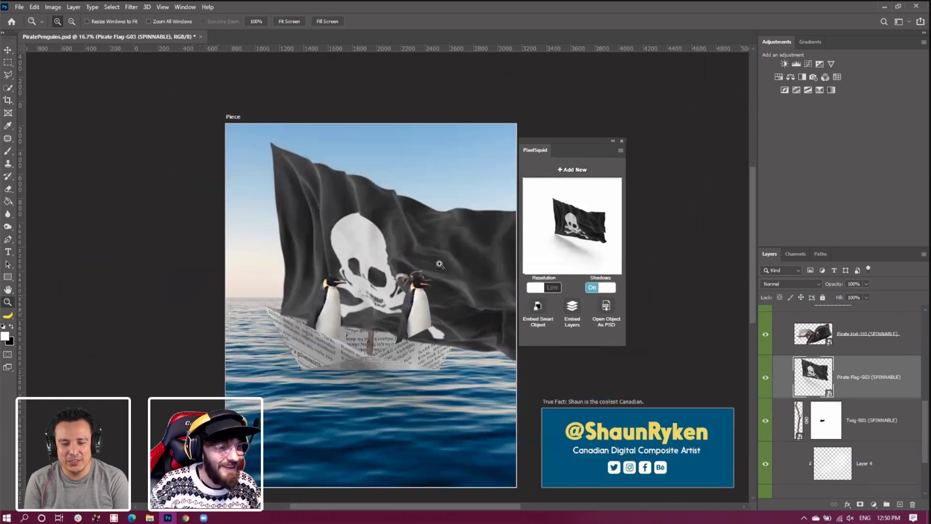
{"action": "key", "text": "v"}
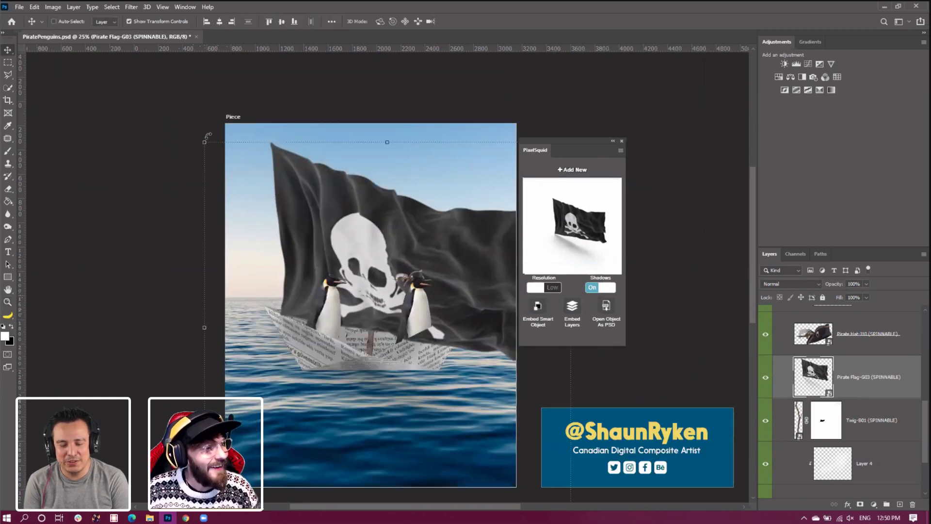
{"action": "left_click_drag", "start_coordinate": [201, 141], "coordinate": [323, 227]}
{"action": "left_click_drag", "start_coordinate": [394, 259], "coordinate": [377, 225]}
{"action": "key", "text": "Return"}
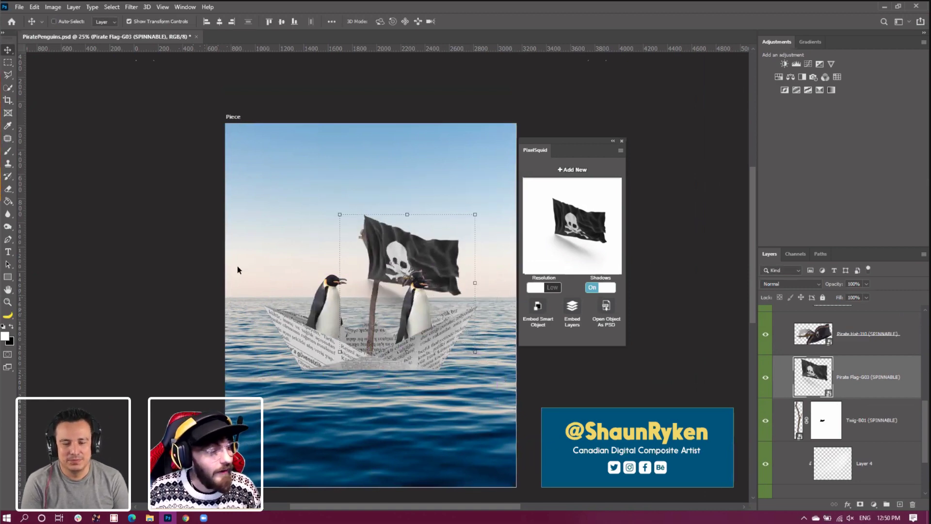
Spin the PixelSquid flag to a more frontal view with its straight edge facing the hatted penguin, and turn its shadow off
{"action": "left_click", "coordinate": [7, 301]}
{"action": "left_click", "coordinate": [313, 245]}
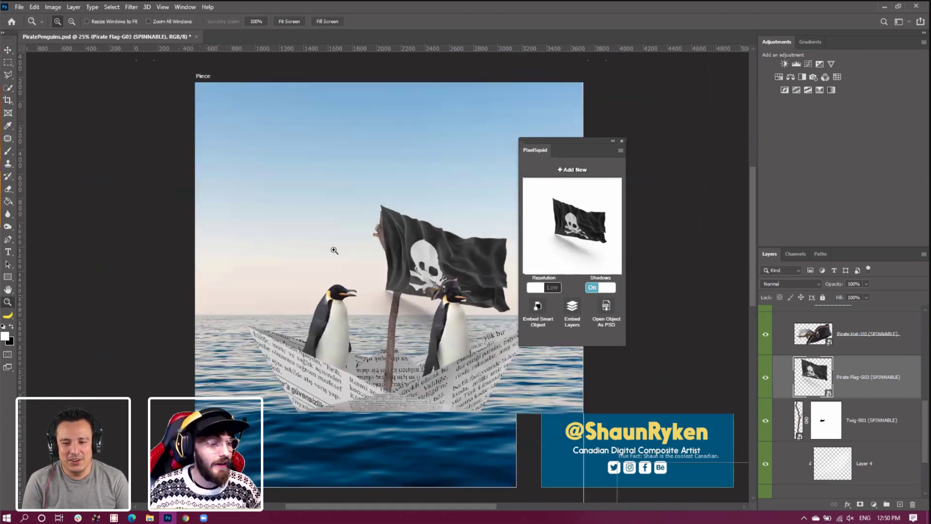
{"action": "left_click", "coordinate": [7, 50]}
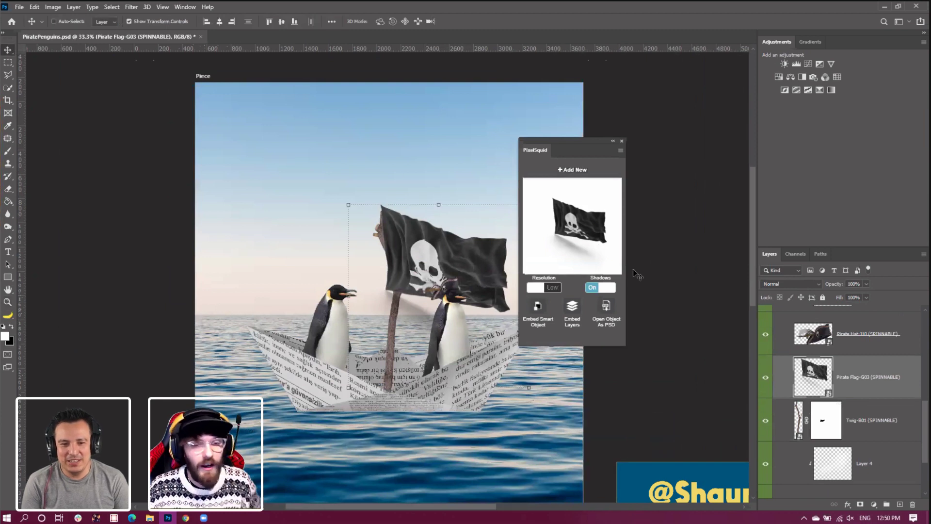
{"action": "left_click_drag", "start_coordinate": [592, 227], "coordinate": [571, 220]}
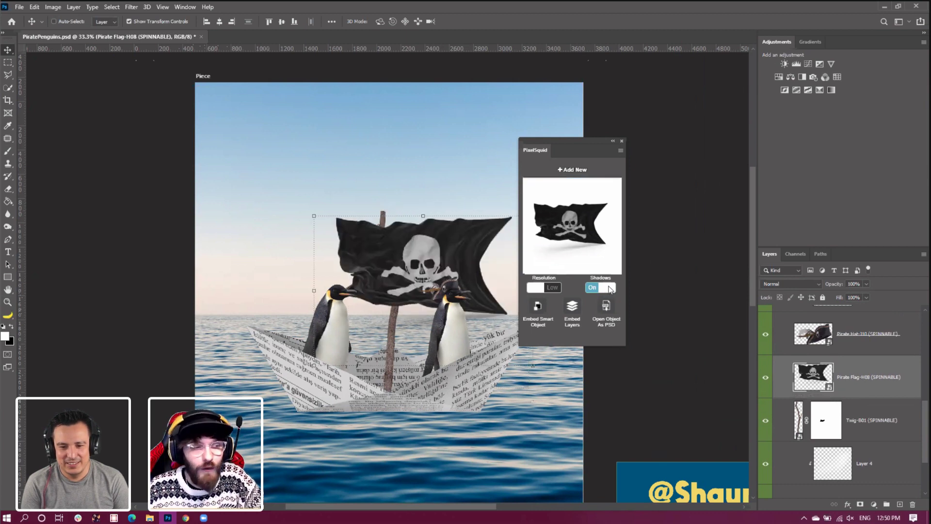
{"action": "left_click", "coordinate": [609, 289]}
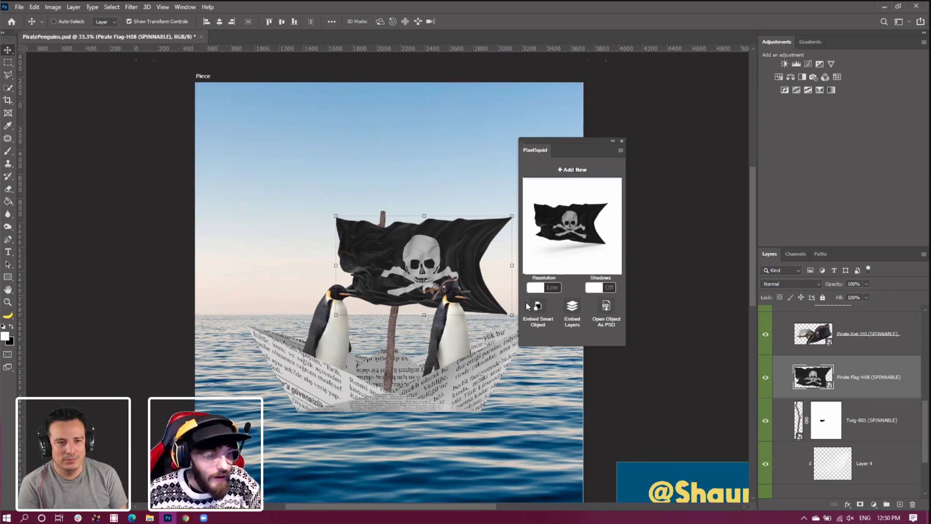
Scale the flag to about 592% and position it over the hatless penguin with its upper corner at the mast's tip
{"action": "left_click_drag", "start_coordinate": [441, 273], "coordinate": [337, 267]}
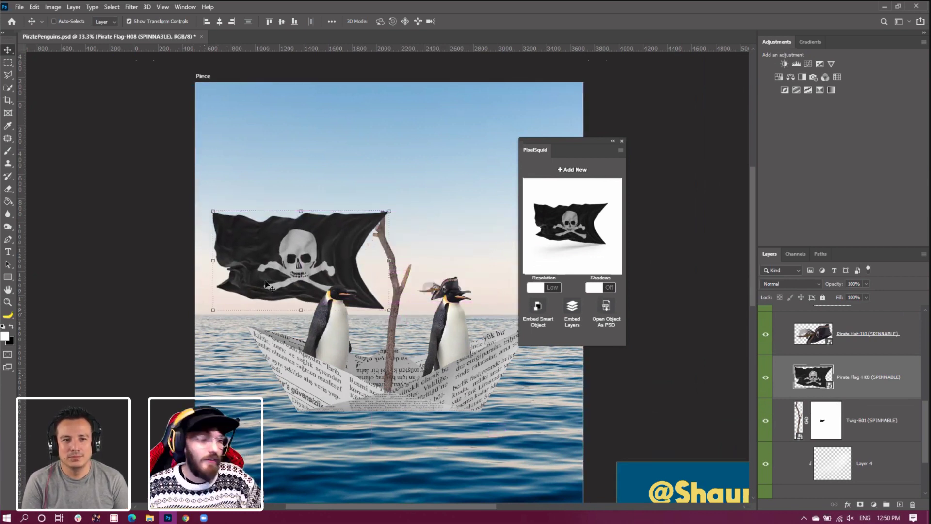
{"action": "left_click", "coordinate": [212, 309]}
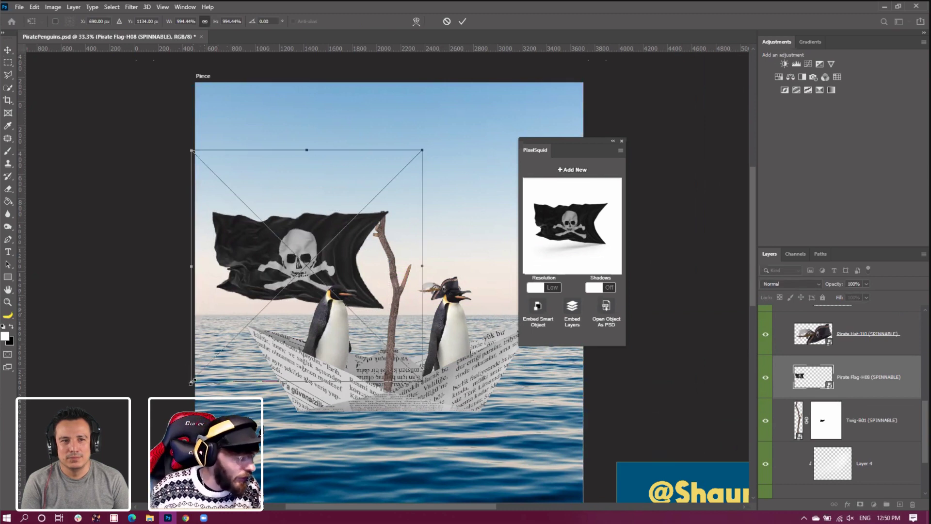
{"action": "left_click_drag", "start_coordinate": [192, 382], "coordinate": [285, 287]}
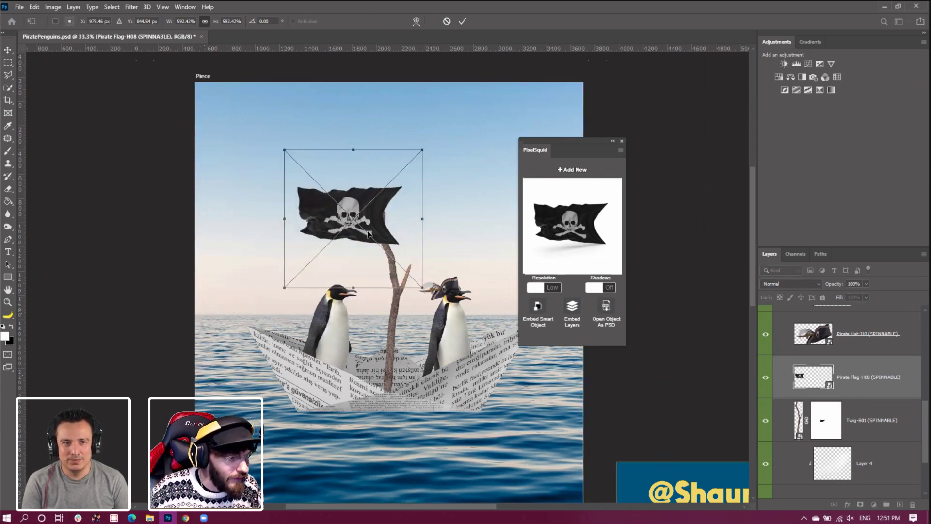
{"action": "left_click_drag", "start_coordinate": [367, 233], "coordinate": [354, 256]}
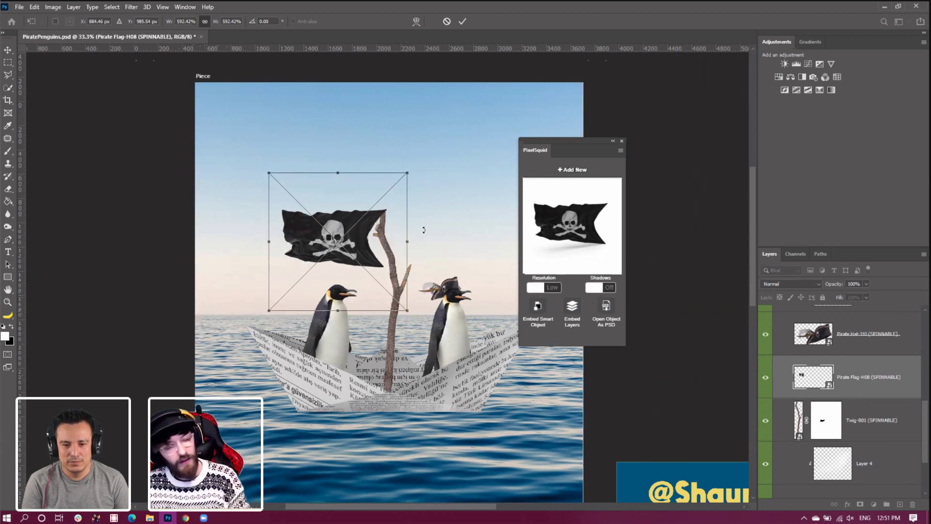
{"action": "key", "text": "Return"}
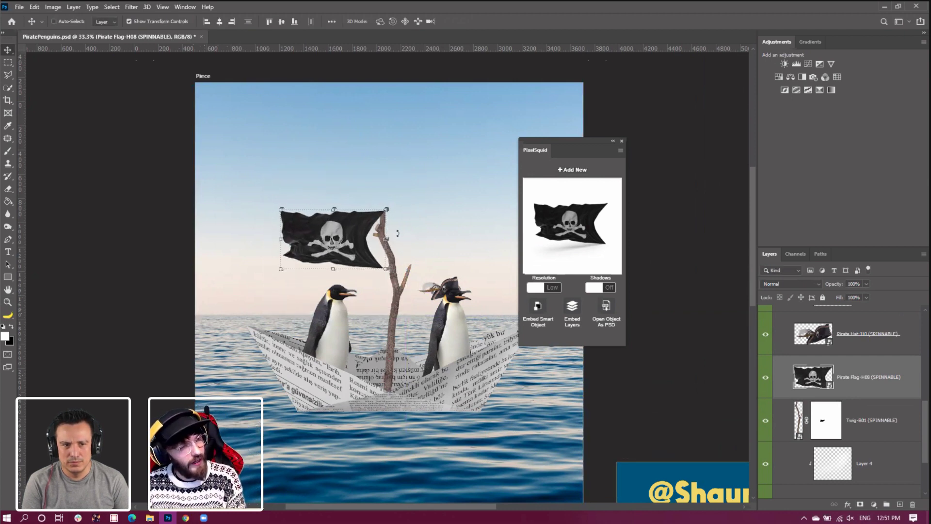
Warp the flag's mast-side edge so its upper and lower corners meet the bent twig
{"action": "left_click", "coordinate": [35, 7]}
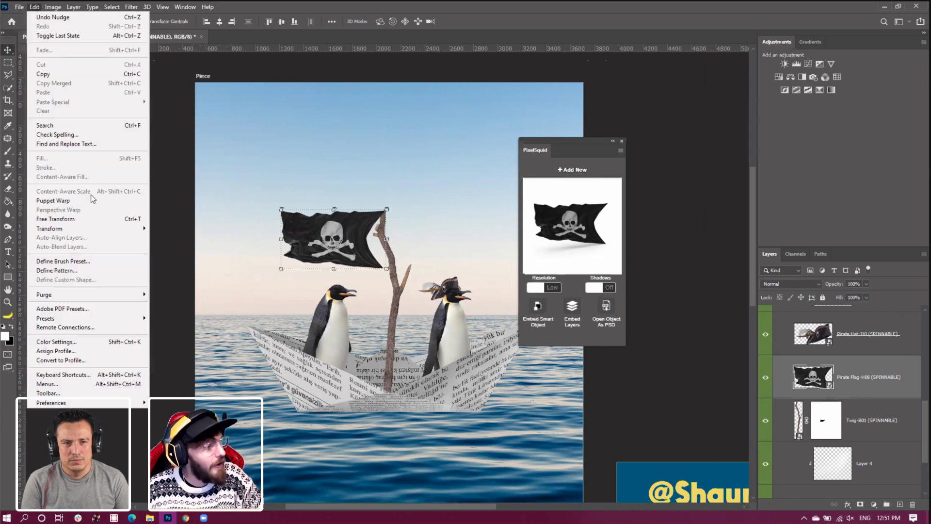
{"action": "mouse_move", "coordinate": [106, 229]}
{"action": "left_click", "coordinate": [197, 294]}
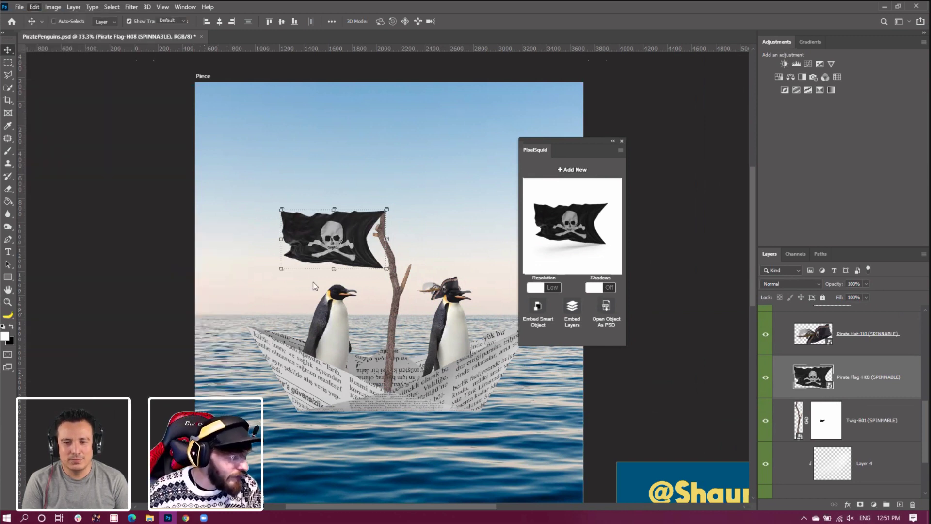
{"action": "left_click_drag", "start_coordinate": [388, 274], "coordinate": [396, 273]}
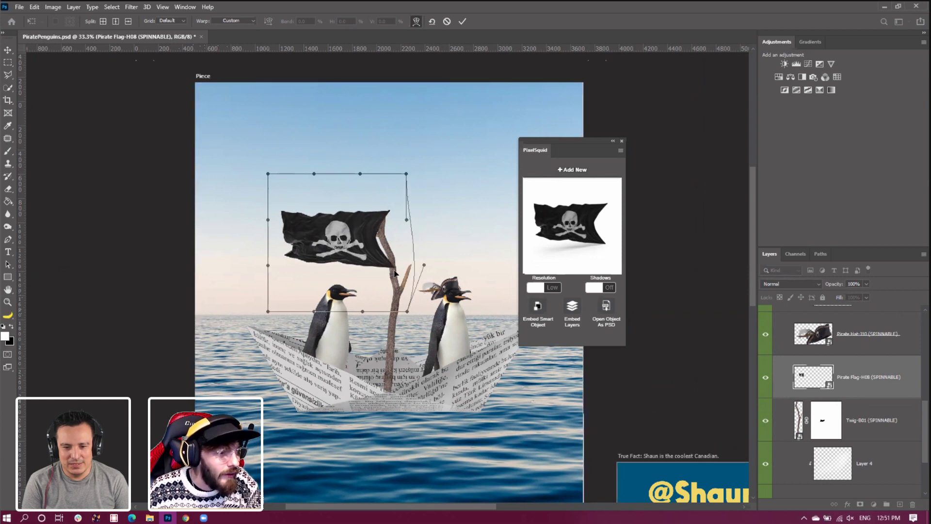
{"action": "left_click_drag", "start_coordinate": [404, 188], "coordinate": [394, 188]}
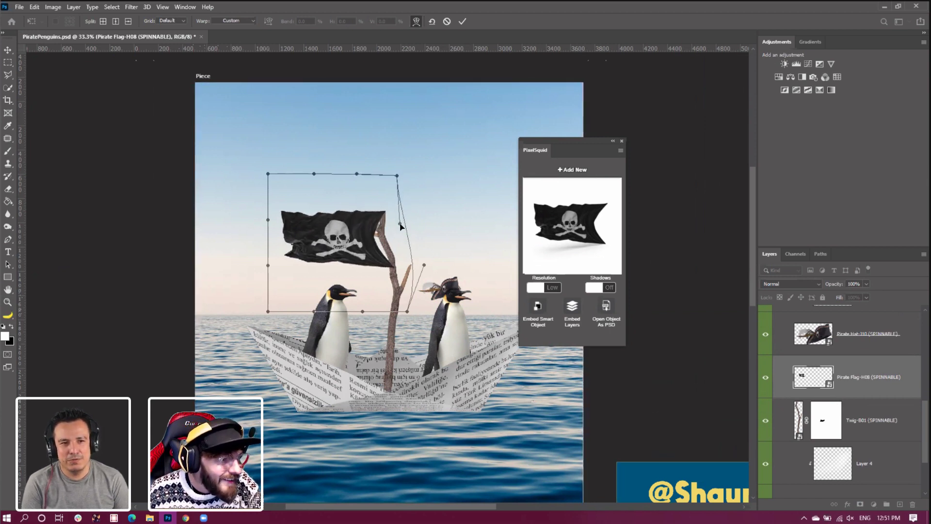
{"action": "key", "text": "Return"}
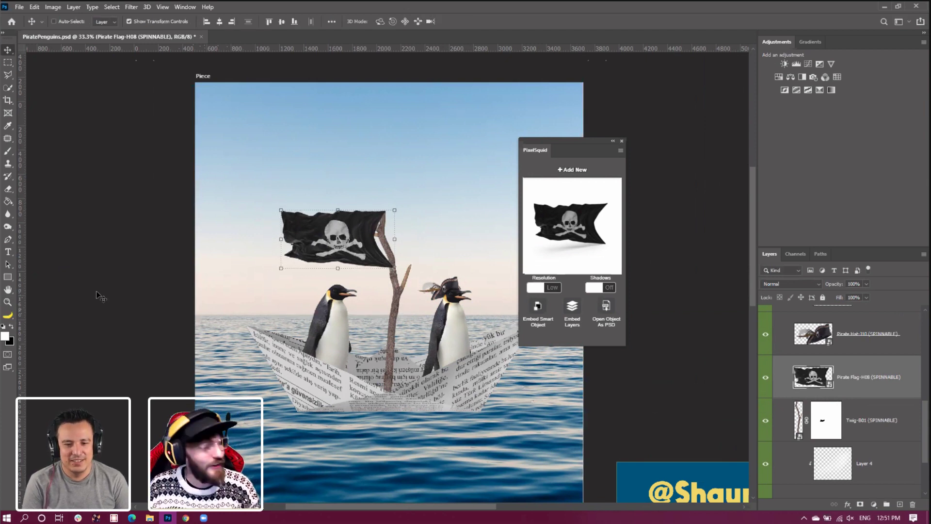
Switch the PixelSquid flag to High resolution and check it against the whole composition
{"action": "left_click", "coordinate": [8, 302]}
{"action": "left_click", "coordinate": [325, 241]}
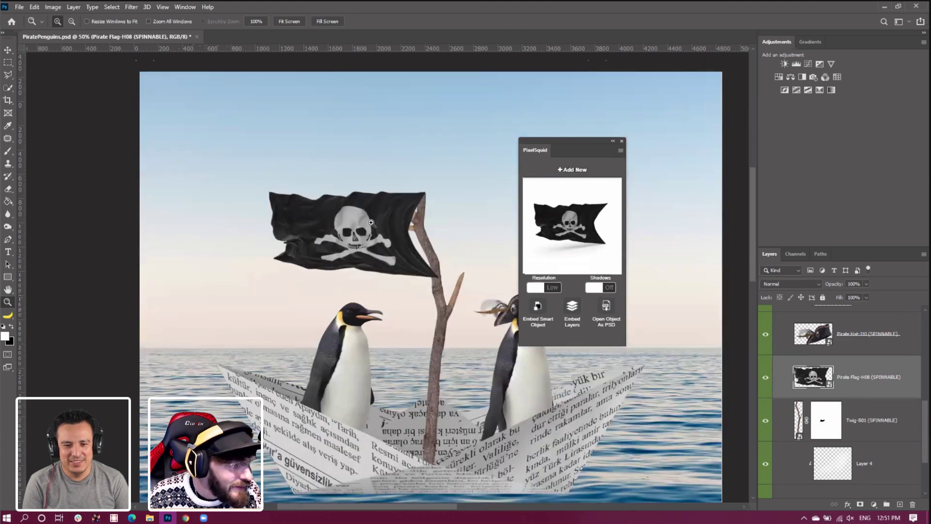
{"action": "left_click", "coordinate": [537, 289]}
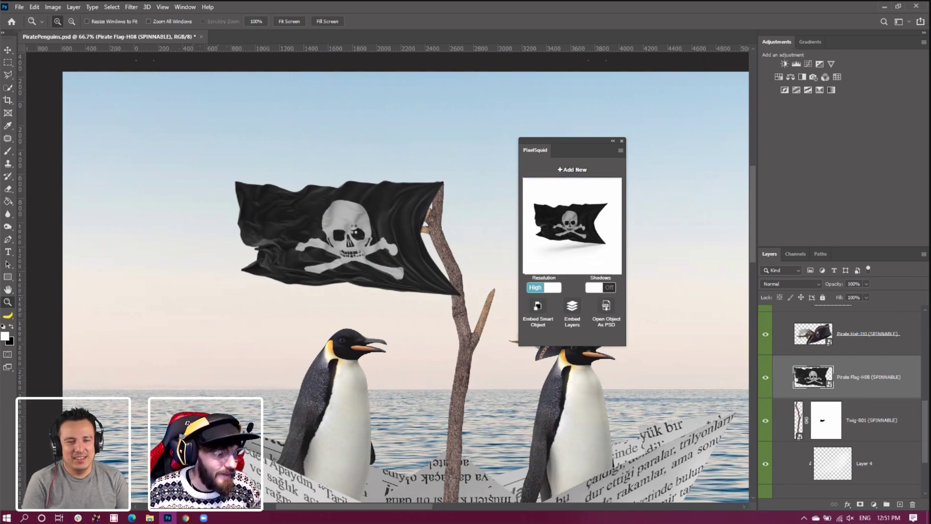
{"action": "right_click", "coordinate": [354, 236]}
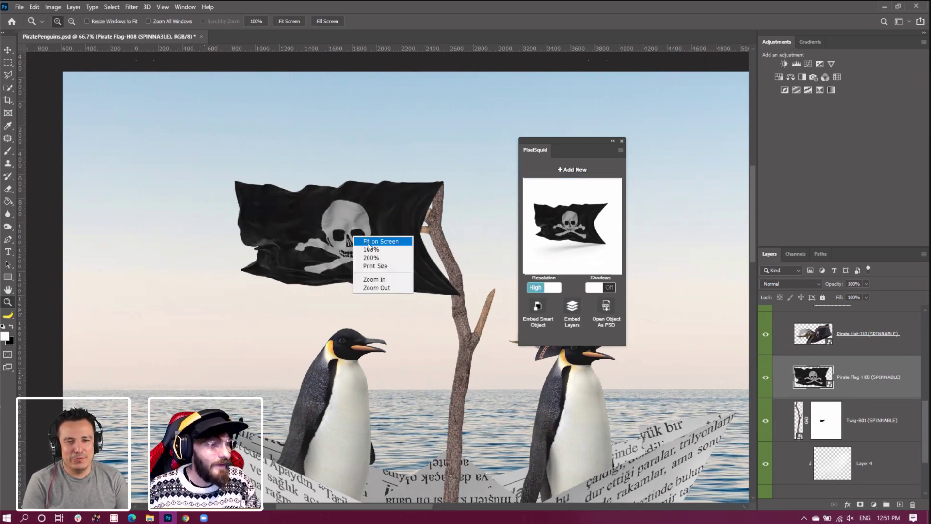
{"action": "left_click", "coordinate": [371, 241]}
{"action": "right_click", "coordinate": [271, 223]}
{"action": "left_click", "coordinate": [299, 274]}
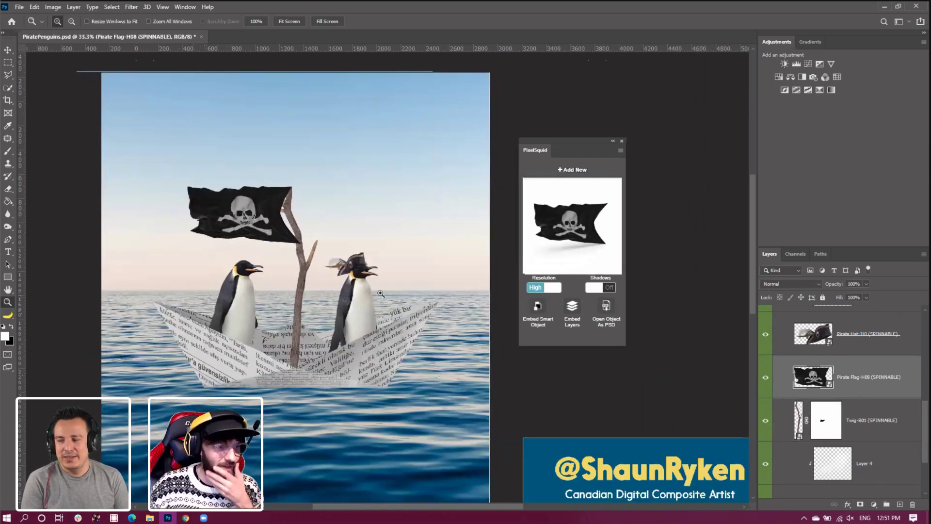
Create a new layer above the pirate flag and clip it to the flag
{"action": "left_click", "coordinate": [9, 51]}
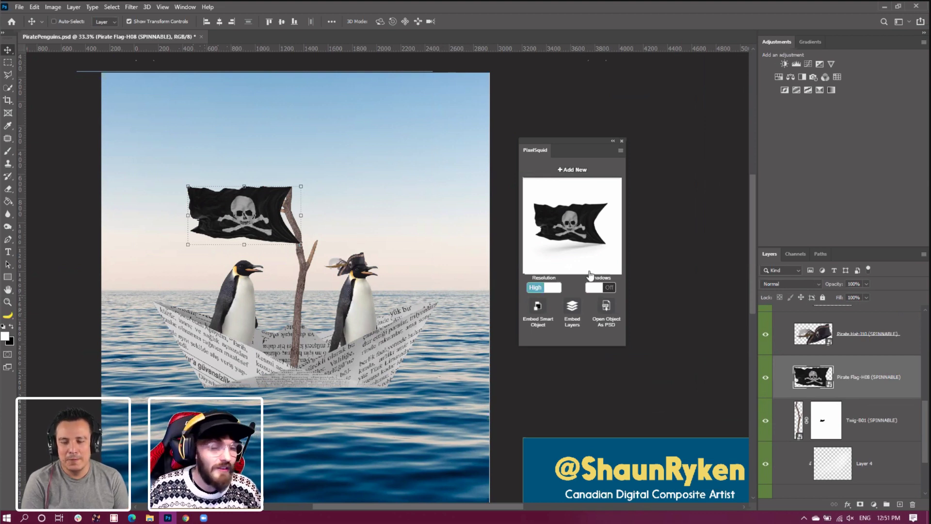
{"action": "left_click", "coordinate": [901, 504]}
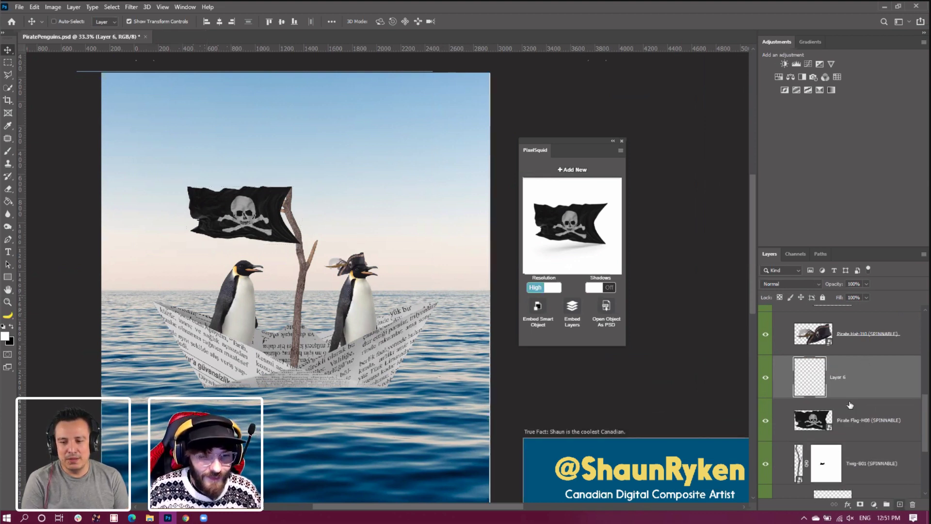
{"action": "right_click", "coordinate": [852, 378]}
{"action": "left_click", "coordinate": [747, 287]}
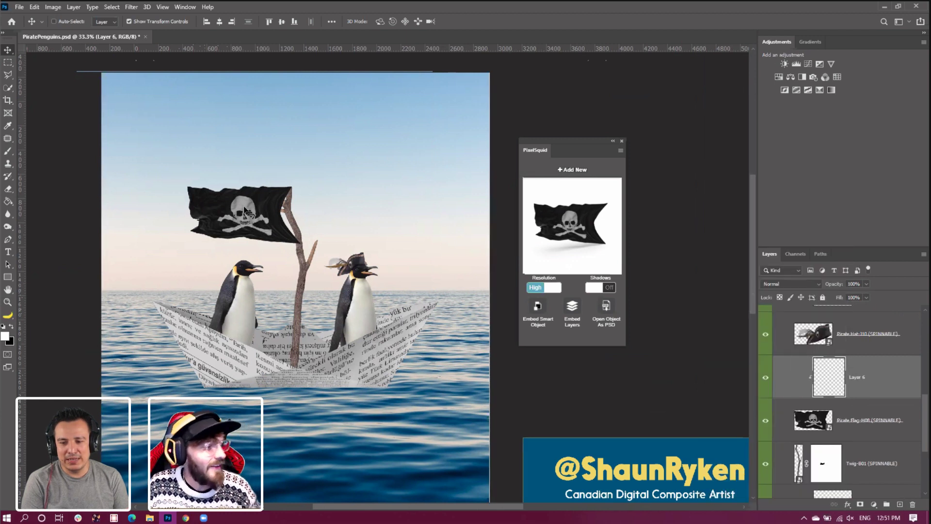
Brush soft white highlights onto the flag's mast-side edge on the clipped layer, using a progressively larger brush
{"action": "left_click", "coordinate": [8, 151]}
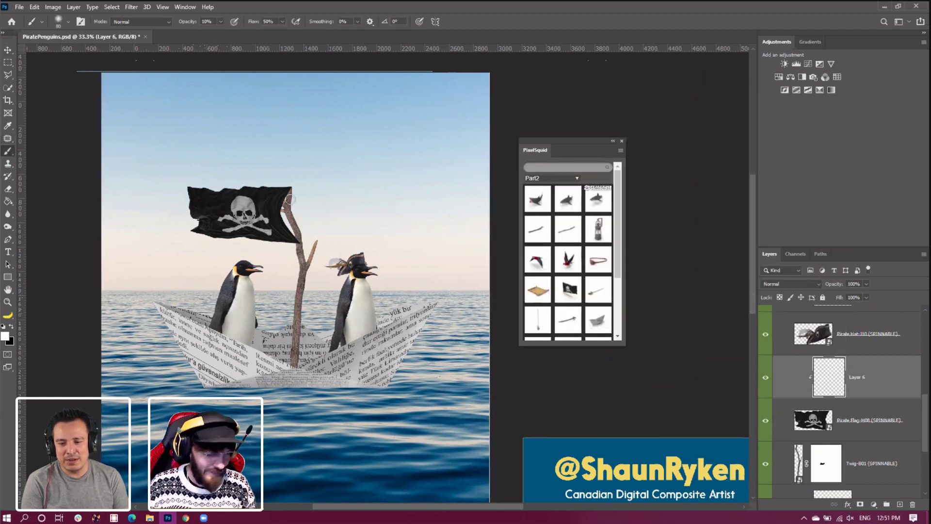
{"action": "key", "text": "bracketright"}
{"action": "key", "text": "bracketright"}
{"action": "key", "text": "bracketright"}
{"action": "key", "text": "bracketright"}
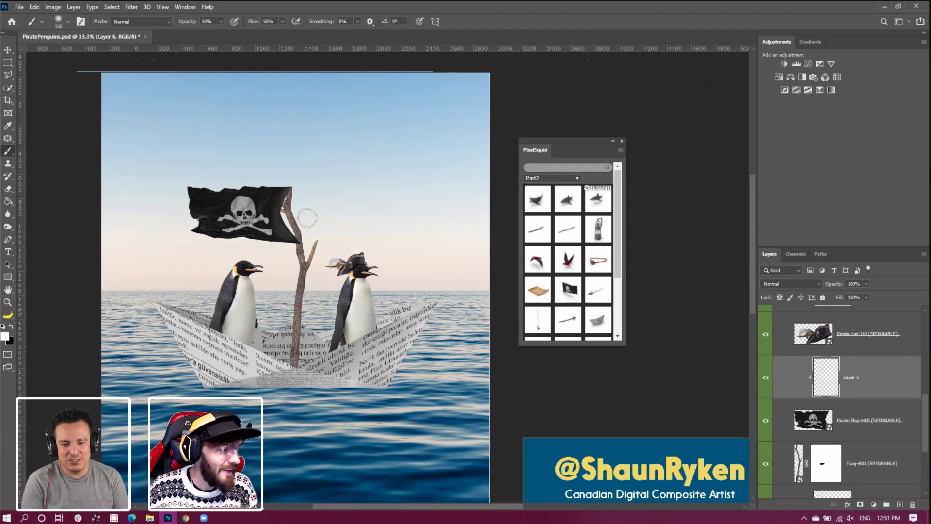
{"action": "key", "text": "bracketright"}
{"action": "key", "text": "bracketright"}
{"action": "key", "text": "bracketright"}
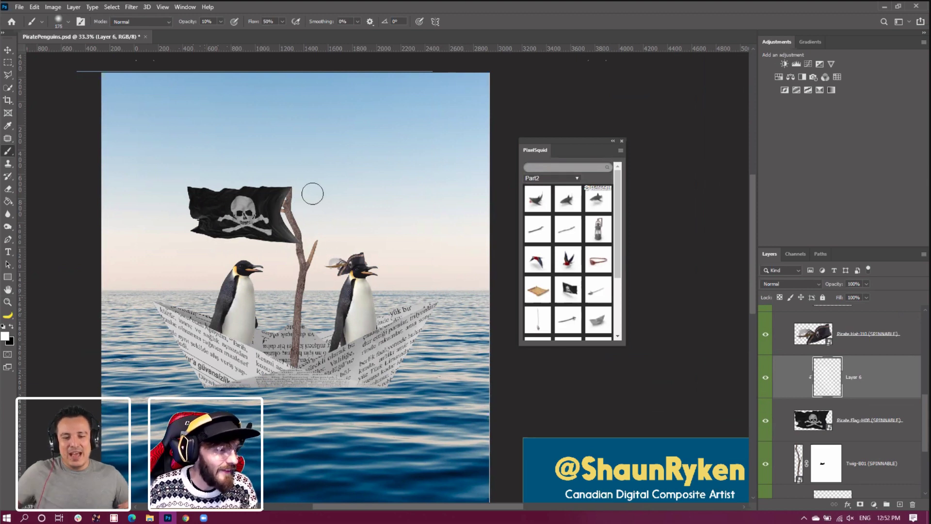
{"action": "key", "text": "bracketleft"}
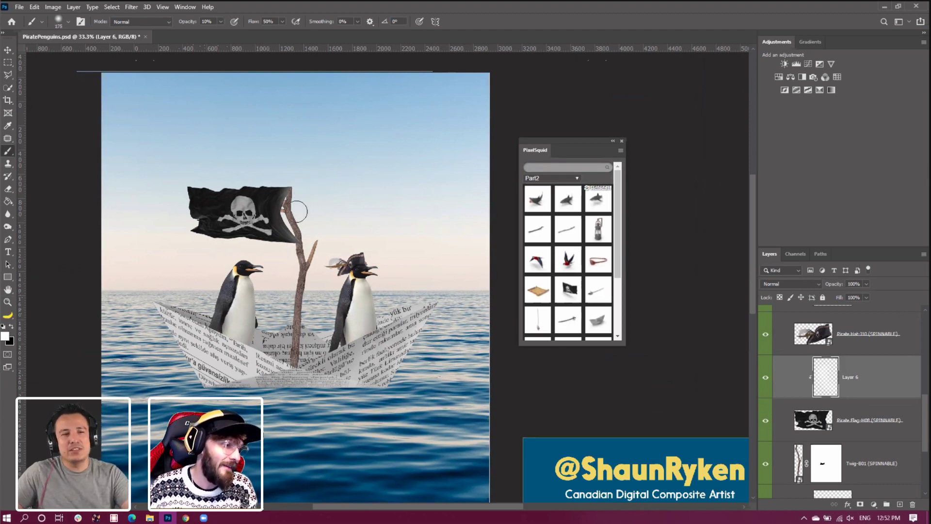
{"action": "key", "text": "bracketright"}
Keep the flag highlight layer in Normal mode and reduce its opacity to 50%
{"action": "left_click", "coordinate": [791, 283]}
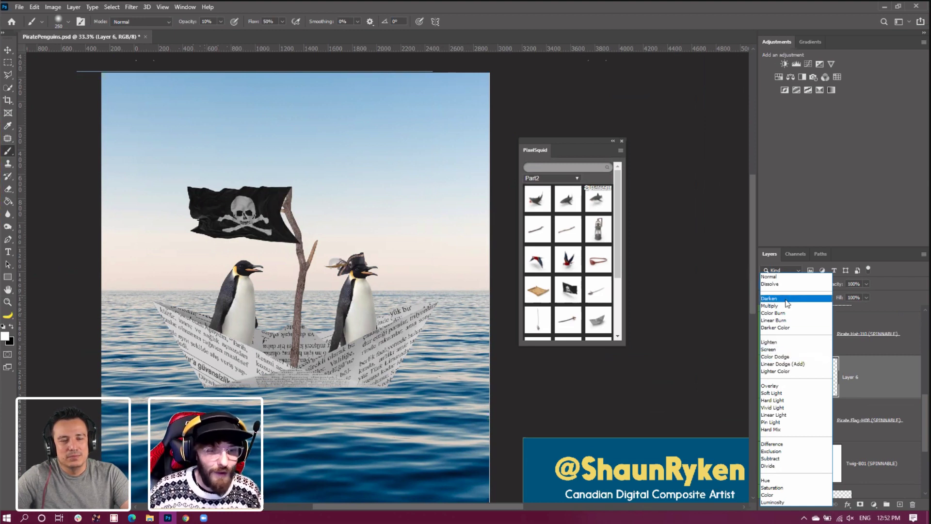
{"action": "left_click", "coordinate": [782, 278]}
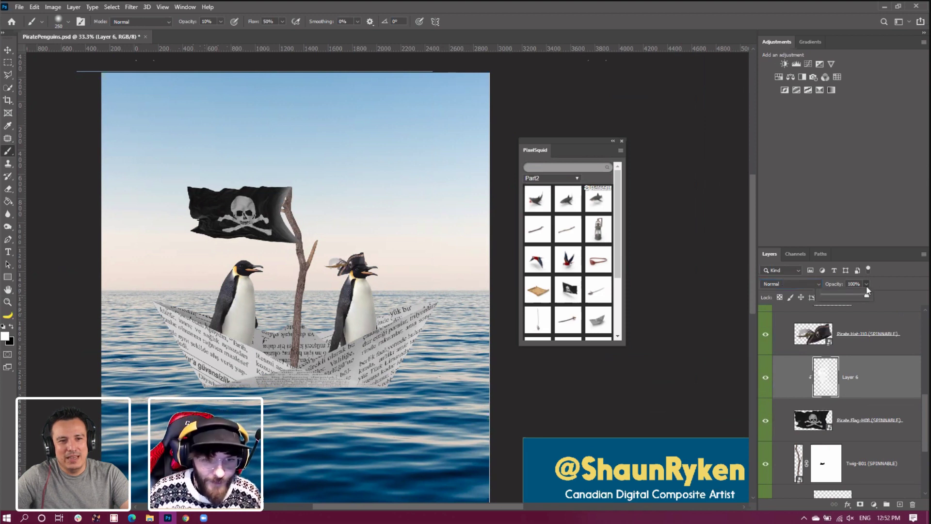
{"action": "left_click_drag", "start_coordinate": [867, 291], "coordinate": [848, 298]}
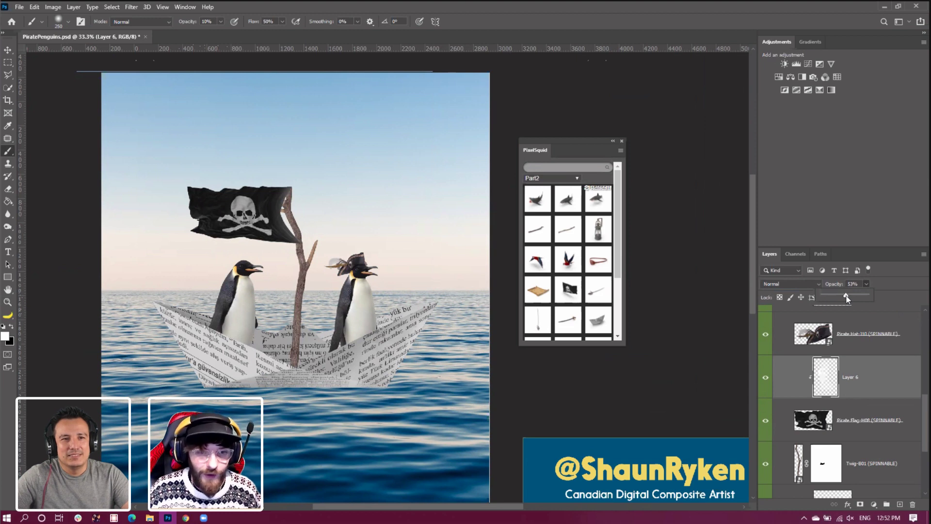
{"action": "left_click_drag", "start_coordinate": [847, 298], "coordinate": [846, 299]}
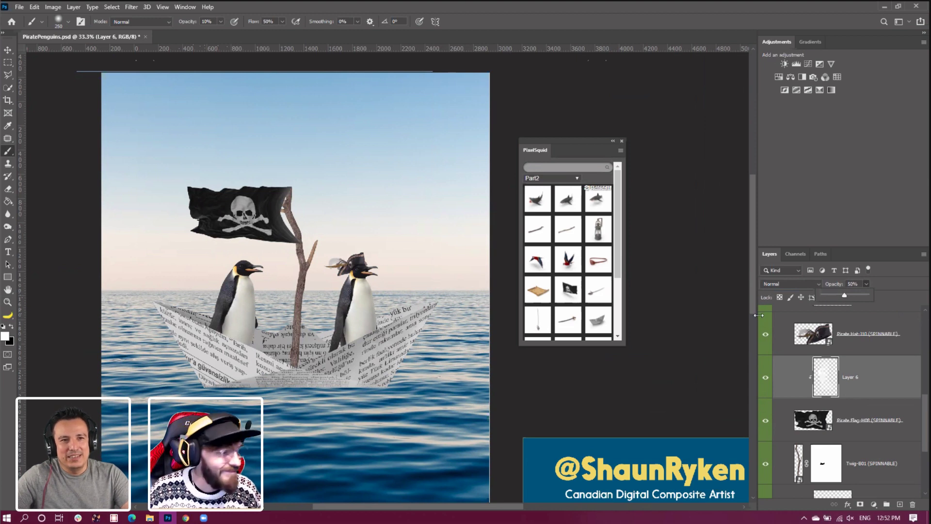
{"action": "left_click", "coordinate": [346, 35]}
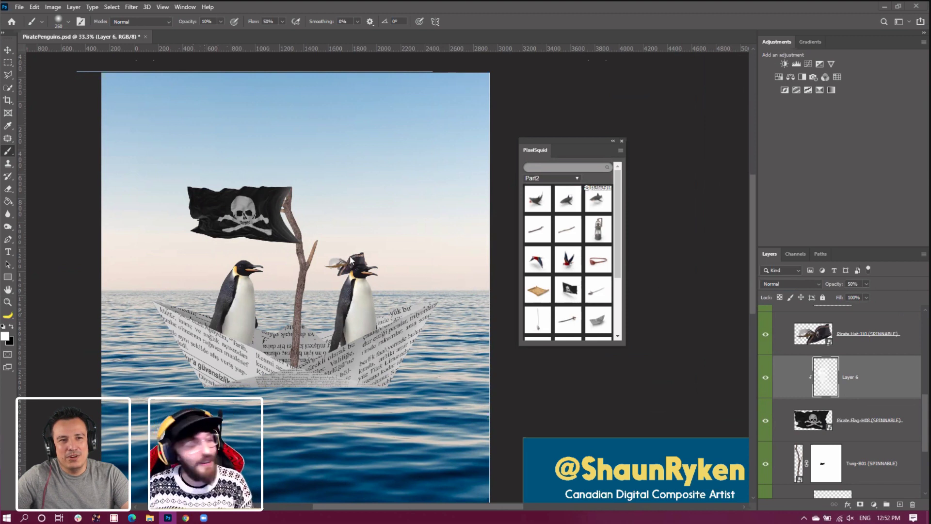
Brush soft white haze across the rest of the flag, keeping the highlight layer's blend mode at Normal
{"action": "key", "text": "bracketright"}
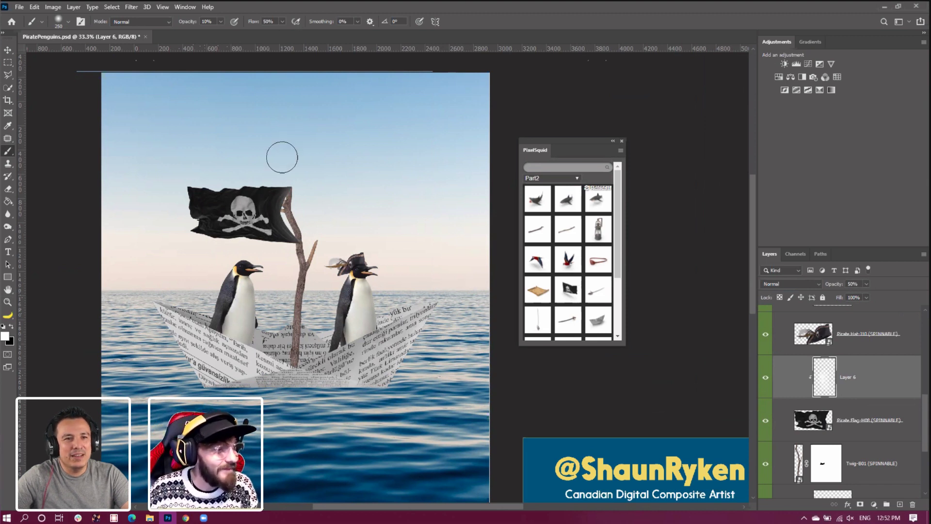
{"action": "mouse_move", "coordinate": [283, 156]}
{"action": "left_mouse_down"}
{"action": "mouse_move", "coordinate": [187, 187]}
{"action": "mouse_move", "coordinate": [253, 199]}
{"action": "mouse_move", "coordinate": [259, 228]}
{"action": "left_mouse_up"}
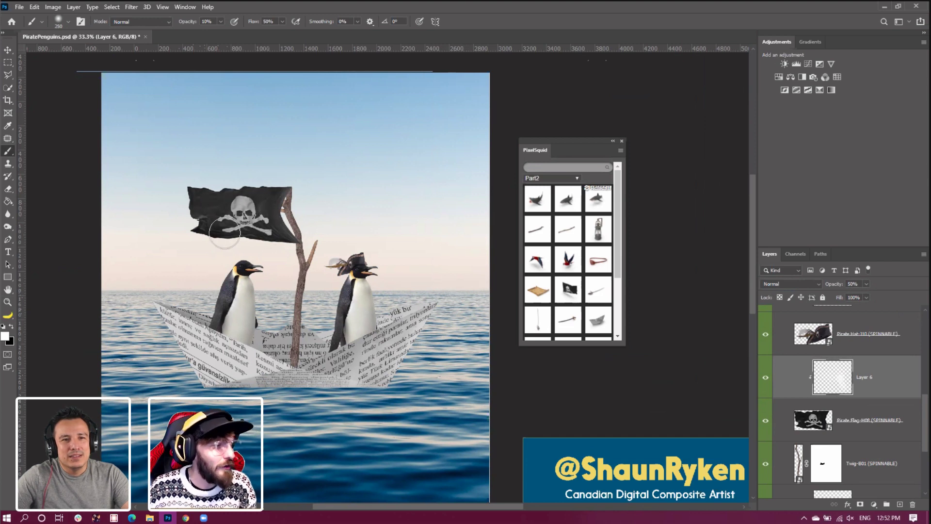
{"action": "key", "text": "bracketleft"}
{"action": "key", "text": "bracketleft"}
{"action": "key", "text": "bracketleft"}
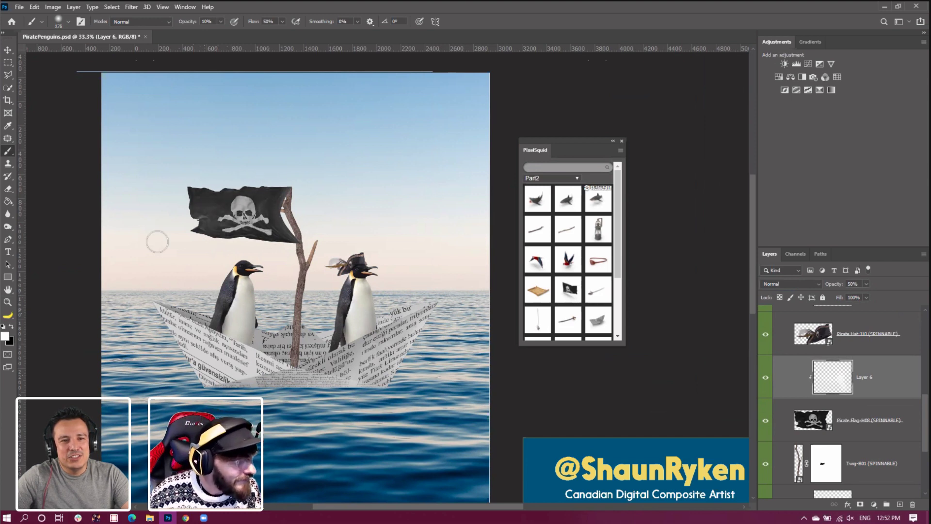
{"action": "key", "text": "bracketleft"}
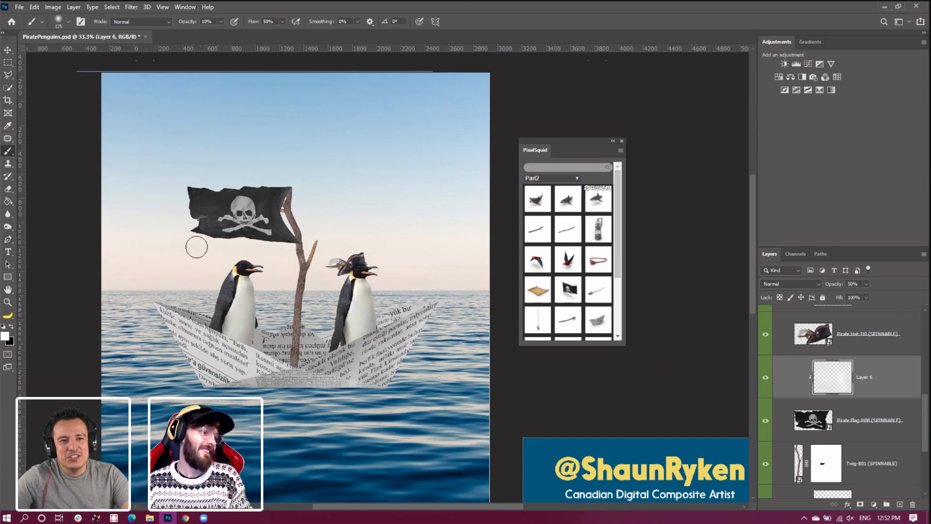
{"action": "left_click", "coordinate": [769, 289]}
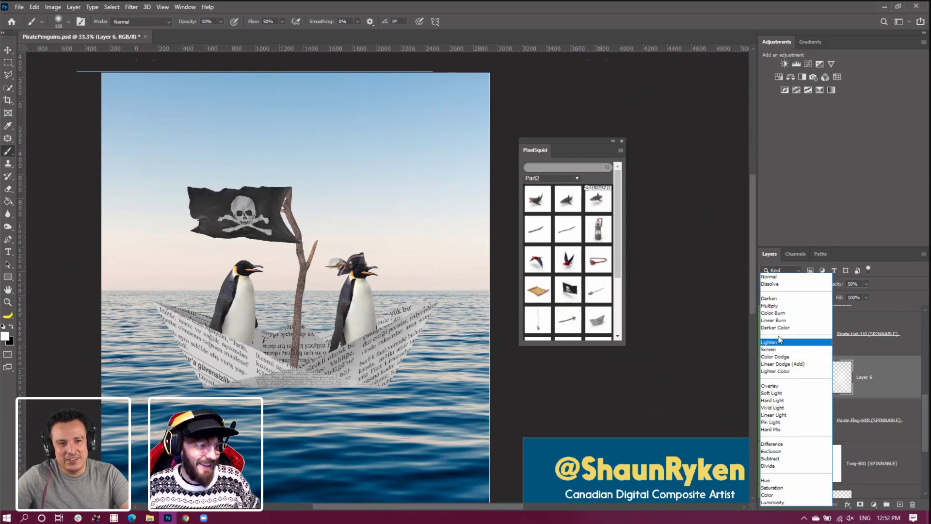
{"action": "left_click", "coordinate": [769, 278]}
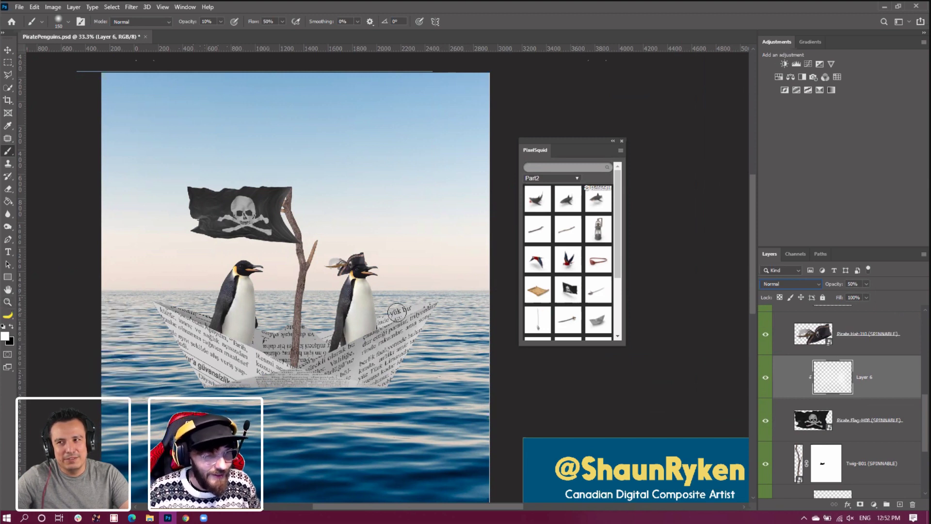
Create a new layer above the twig and clip it to the twig
{"action": "left_click", "coordinate": [8, 302]}
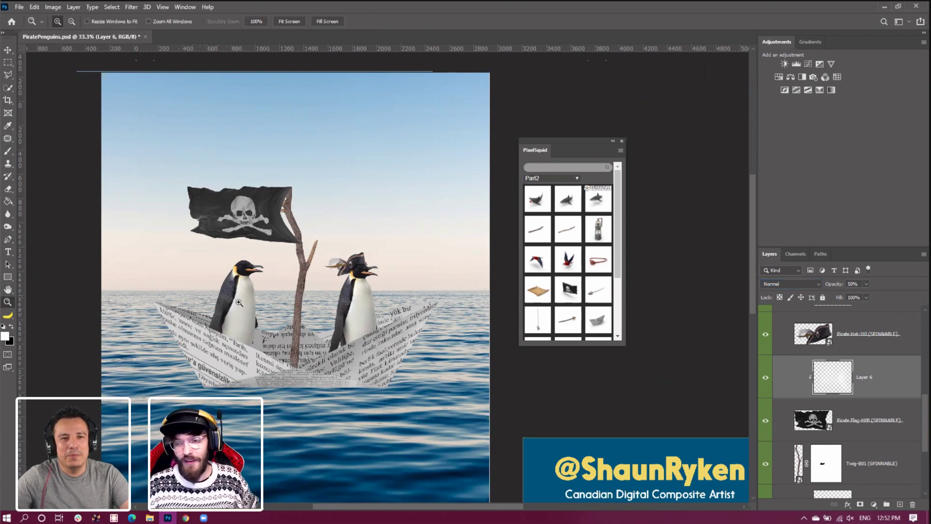
{"action": "left_click", "coordinate": [260, 326]}
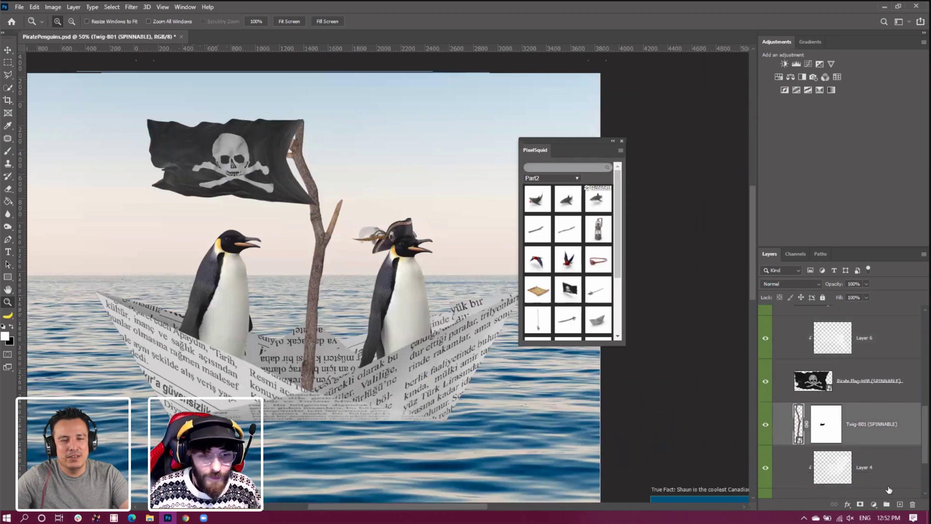
{"action": "right_click", "coordinate": [844, 430]}
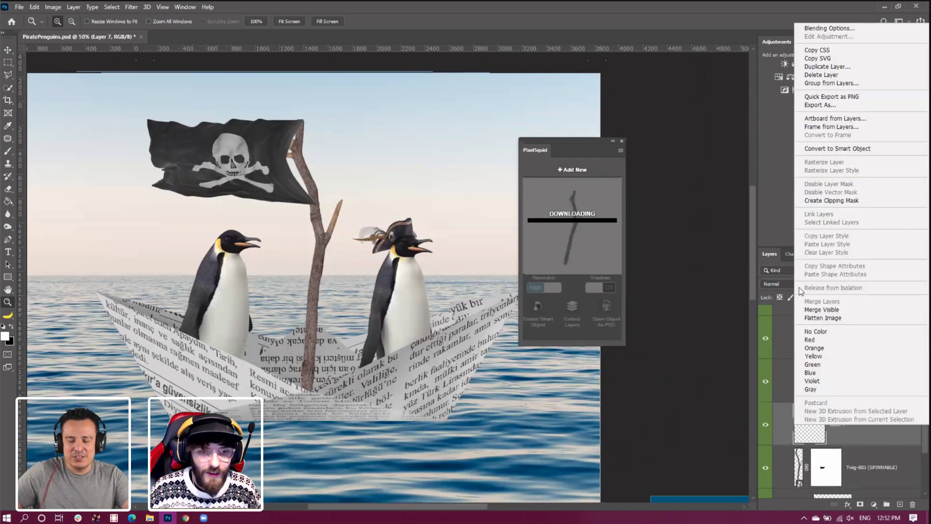
{"action": "left_click", "coordinate": [834, 203]}
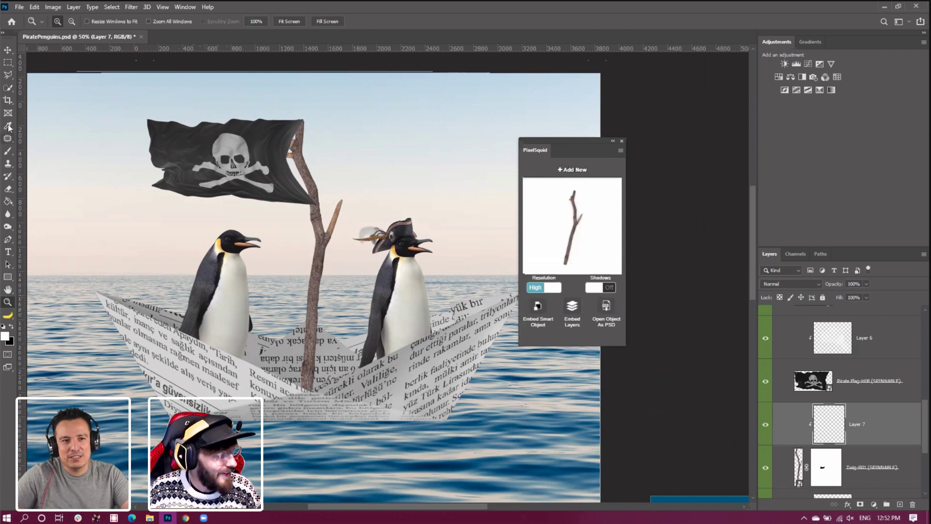
Paint soft black shading down the mast's side facing the hatless penguin, including the twig stub beside the flag
{"action": "left_click", "coordinate": [10, 327]}
{"action": "left_click", "coordinate": [8, 151]}
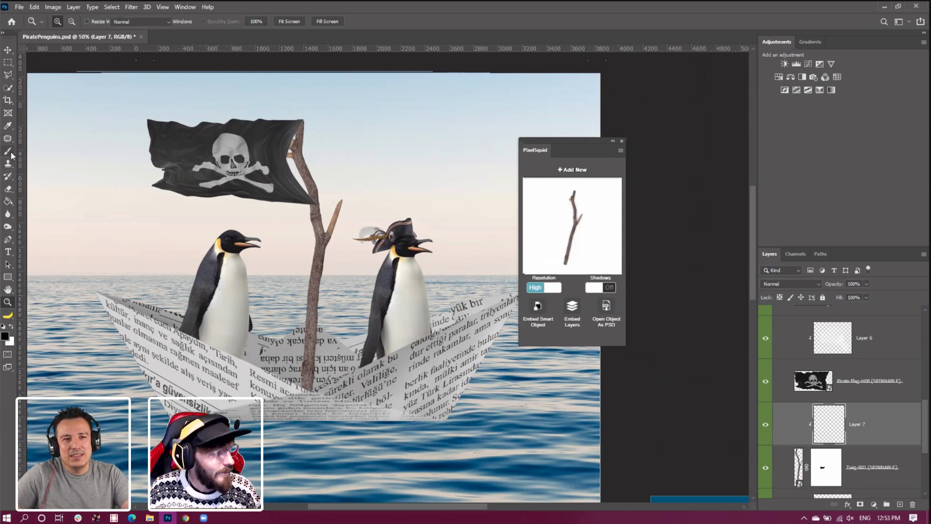
{"action": "key", "text": "bracketleft"}
{"action": "key", "text": "bracketleft"}
{"action": "key", "text": "bracketleft"}
{"action": "key", "text": "bracketleft"}
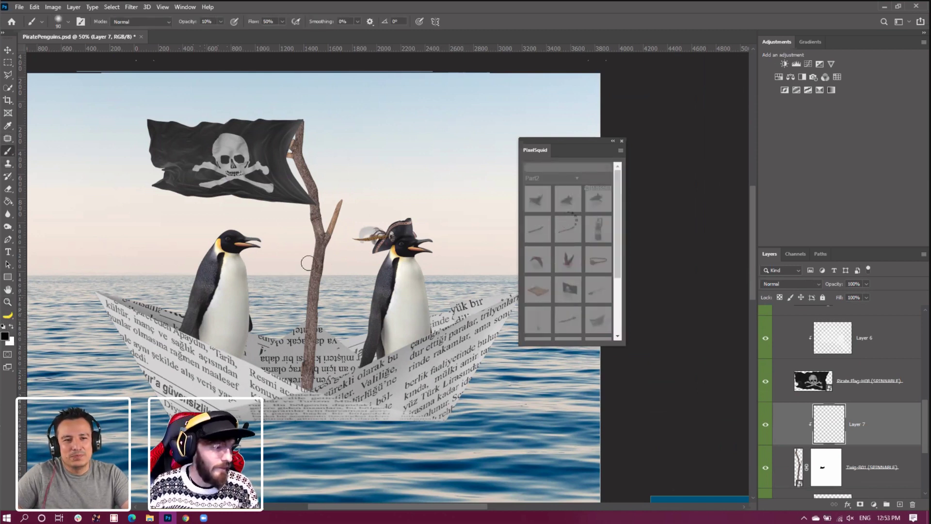
{"action": "left_click_drag", "start_coordinate": [307, 257], "coordinate": [306, 301]}
{"action": "key", "text": "bracketleft"}
{"action": "key", "text": "bracketleft"}
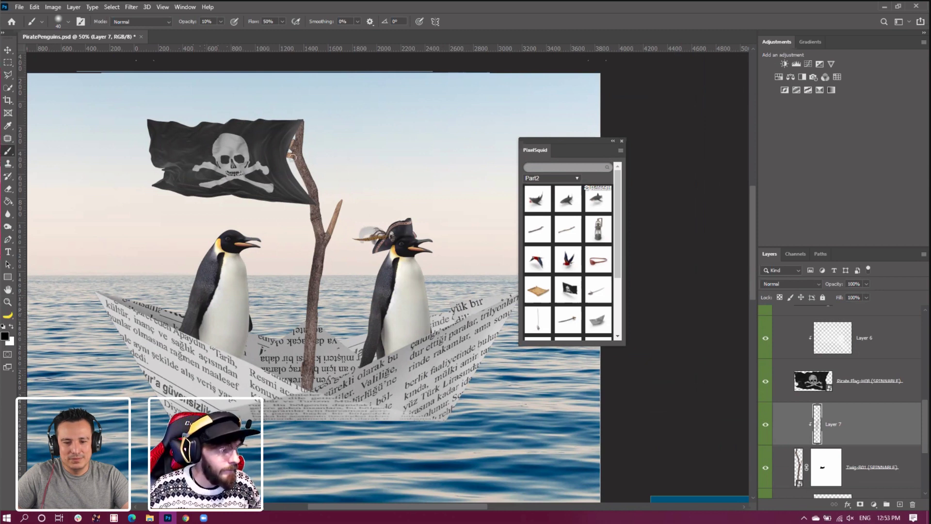
{"action": "left_click_drag", "start_coordinate": [293, 139], "coordinate": [287, 155]}
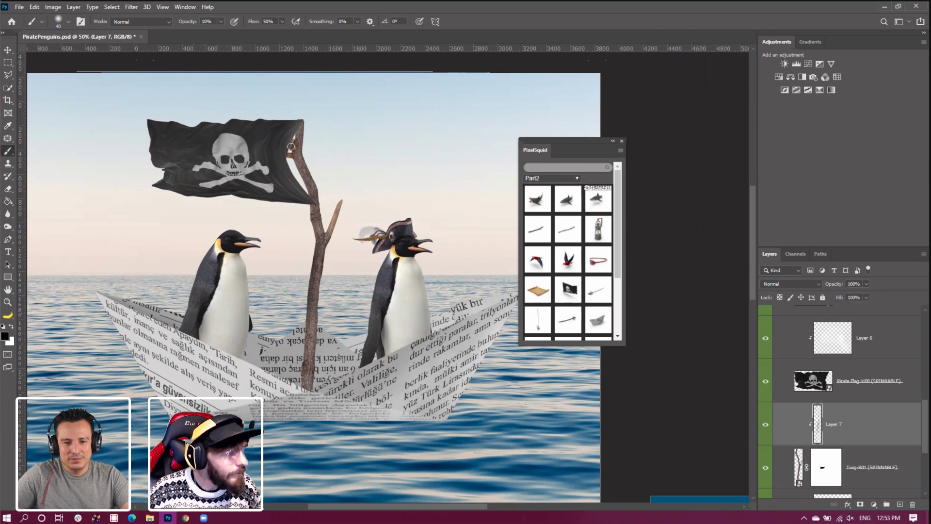
{"action": "key", "text": "bracketright"}
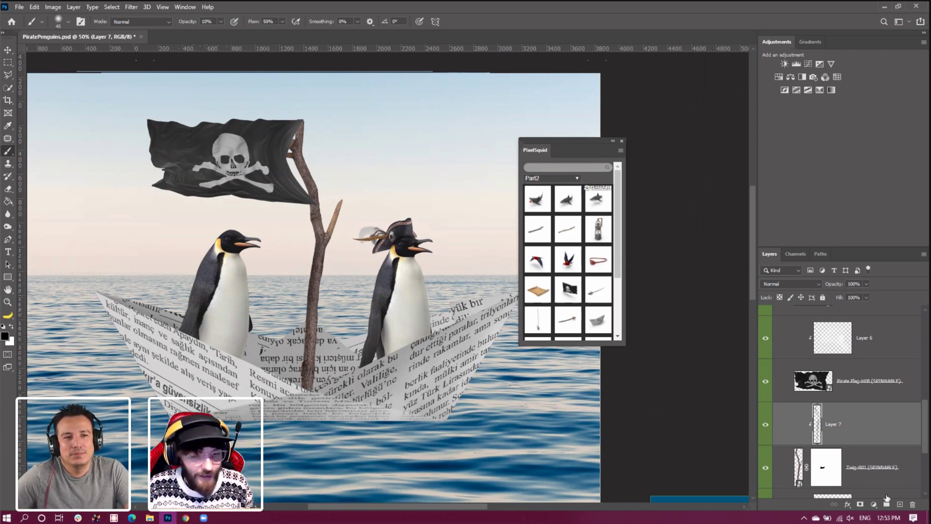
Add a clipped layer beneath the twig's shadow layer and brush white highlights along the lower mast's side facing the hatted penguin
{"action": "left_click", "coordinate": [900, 505]}
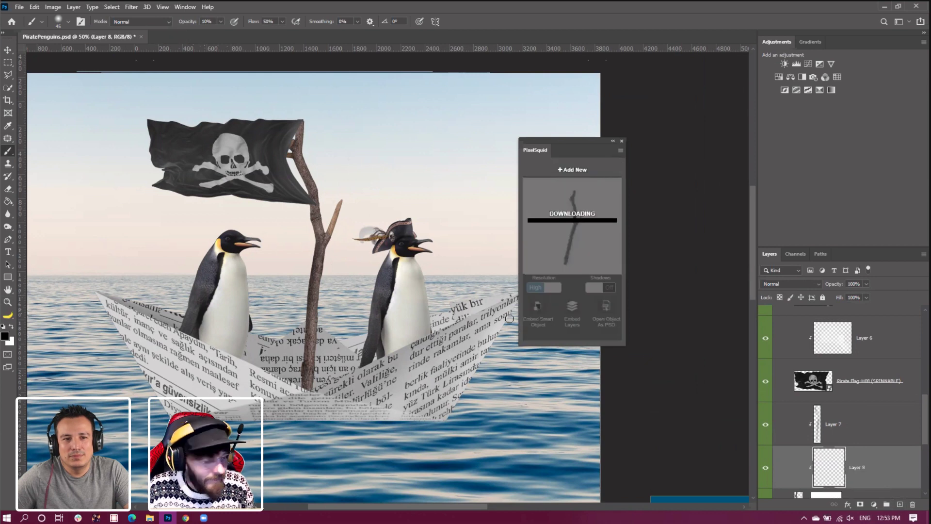
{"action": "key", "text": "x"}
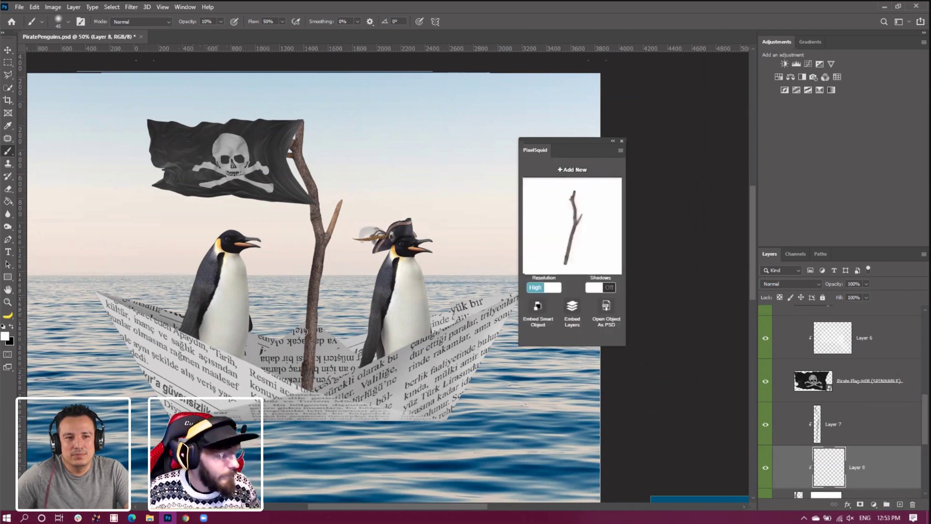
{"action": "key", "text": "bracketright"}
{"action": "left_click", "coordinate": [313, 391]}
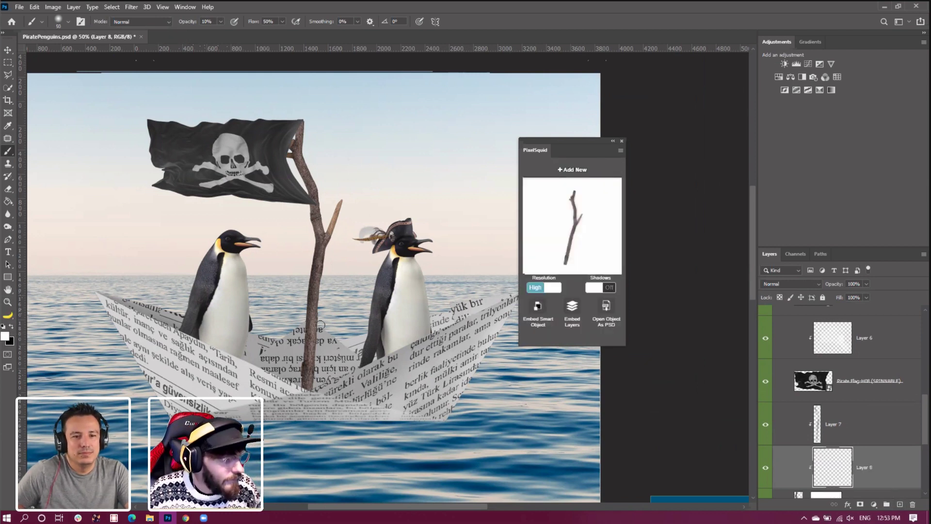
{"action": "left_click_drag", "start_coordinate": [322, 296], "coordinate": [318, 348]}
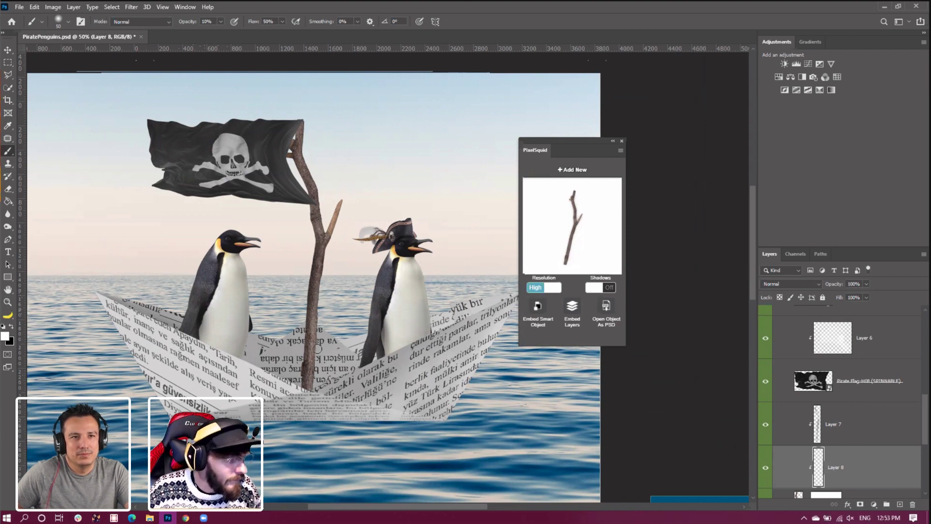
{"action": "left_click_drag", "start_coordinate": [315, 388], "coordinate": [320, 358]}
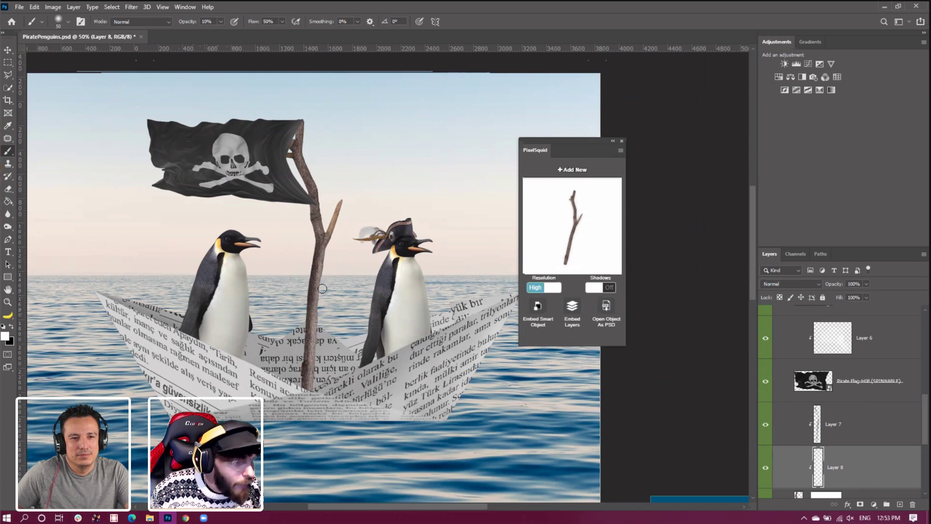
{"action": "left_click_drag", "start_coordinate": [338, 231], "coordinate": [334, 230]}
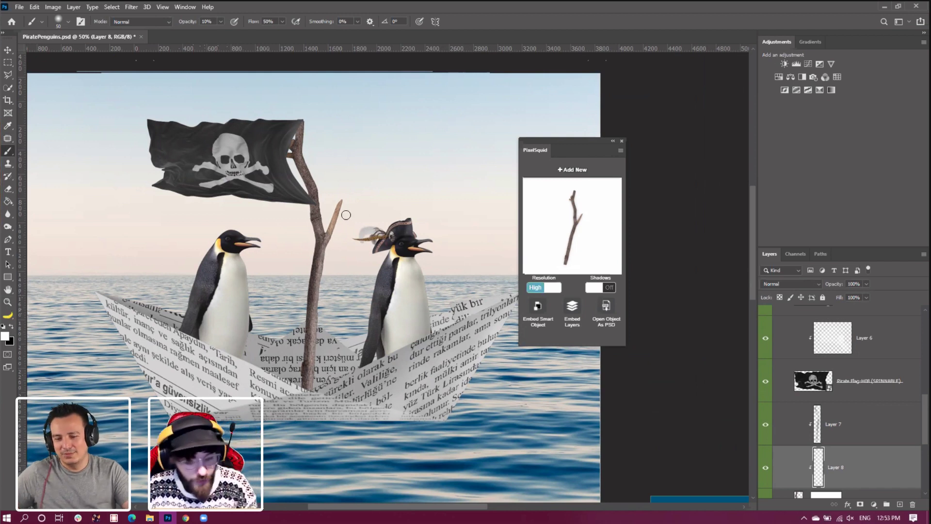
Brush white highlights onto the side branch and upper mast, and set the twig highlight layer's blend mode to Overlay
{"action": "key", "text": "bracketright"}
{"action": "key", "text": "bracketright"}
{"action": "key", "text": "bracketright"}
{"action": "key", "text": "bracketright"}
{"action": "key", "text": "bracketright"}
{"action": "key", "text": "bracketleft"}
{"action": "key", "text": "bracketleft"}
{"action": "key", "text": "bracketleft"}
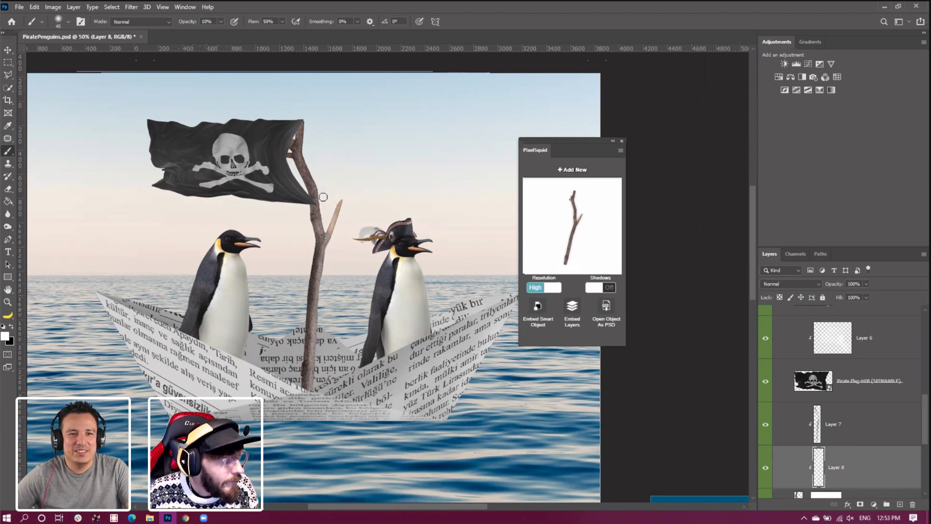
{"action": "key", "text": "bracketleft"}
{"action": "key", "text": "bracketleft"}
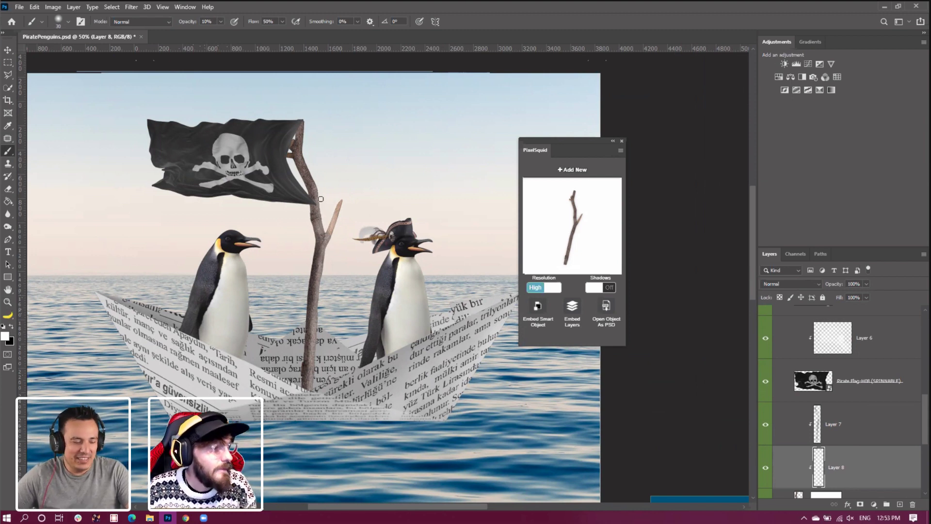
{"action": "left_click_drag", "start_coordinate": [302, 155], "coordinate": [303, 154]}
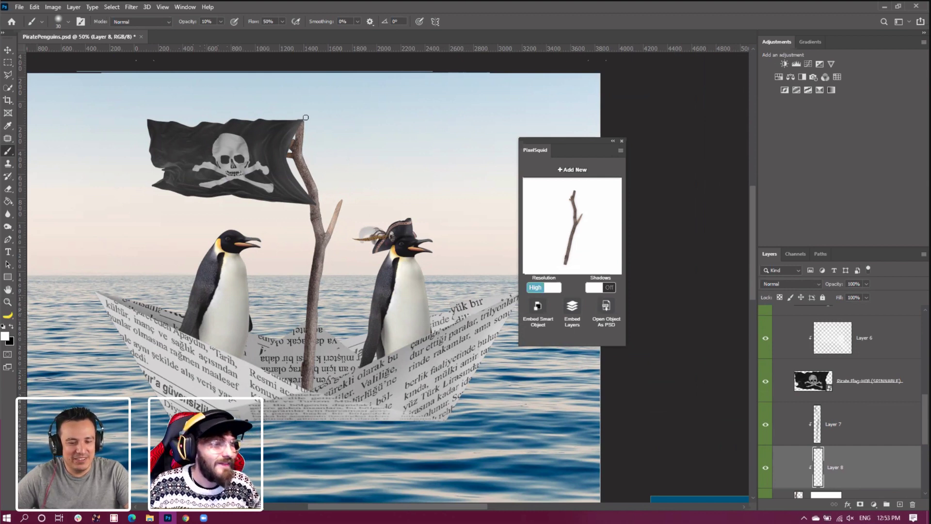
{"action": "left_click", "coordinate": [786, 285]}
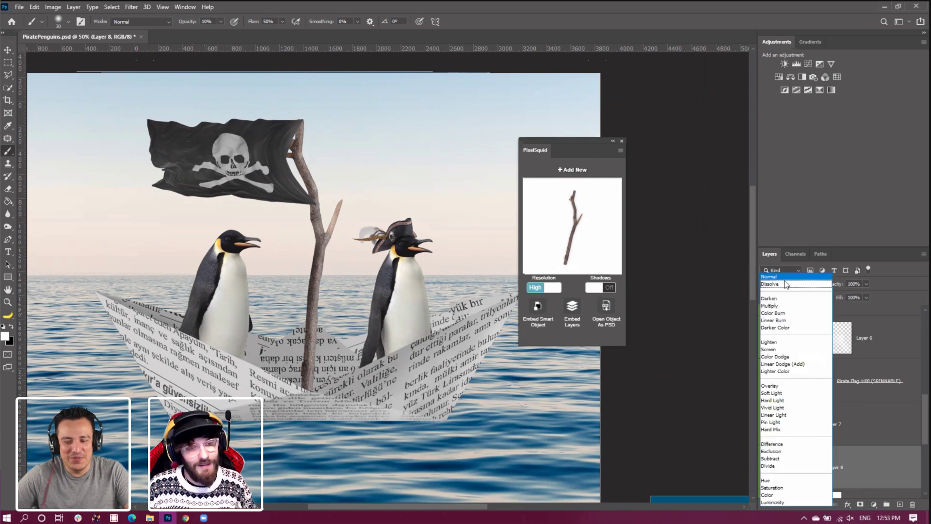
{"action": "left_click", "coordinate": [770, 386]}
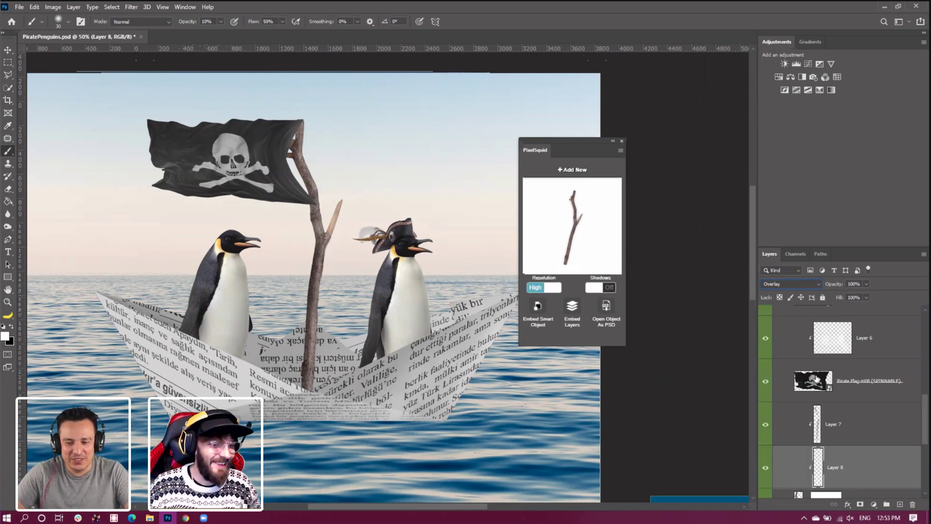
Move the twig's Overlay highlight layer below the twig's clipped shadow layer, directly above the twig layer
{"action": "scroll", "coordinate": [825, 450], "scroll_direction": "down", "scroll_amount": 1}
{"action": "left_click_drag", "start_coordinate": [821, 458], "coordinate": [815, 487]}
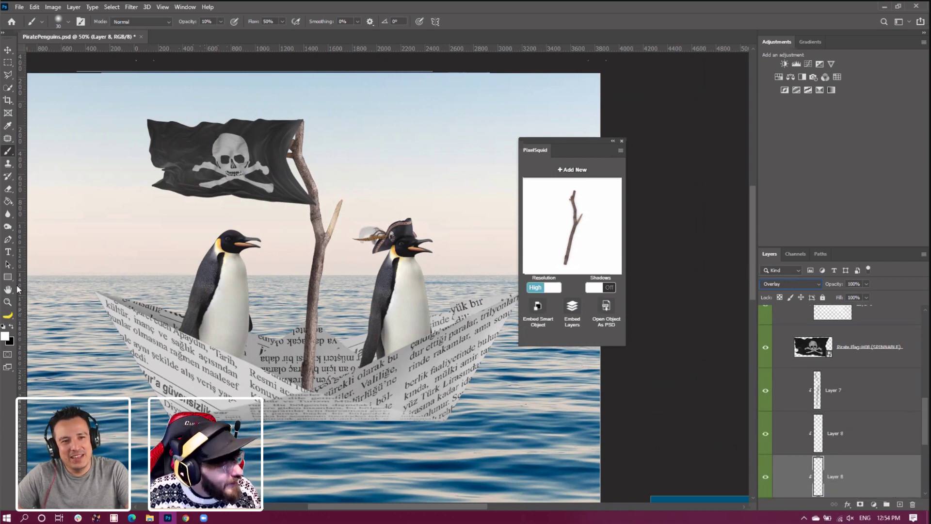
Select the Pirate Flag layer for transforming
{"action": "left_click", "coordinate": [8, 302]}
{"action": "right_click", "coordinate": [244, 235]}
{"action": "key", "text": "Escape"}
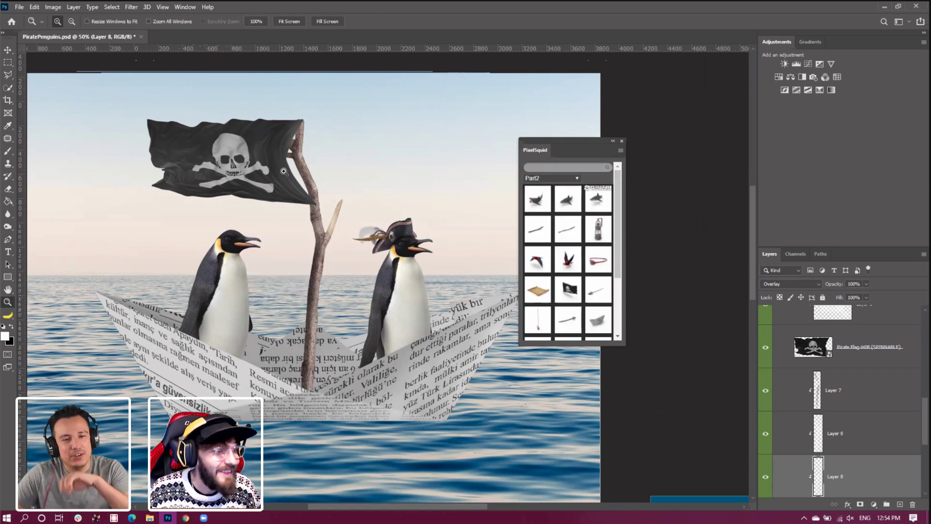
{"action": "left_click", "coordinate": [283, 172]}
{"action": "left_click", "coordinate": [279, 177]}
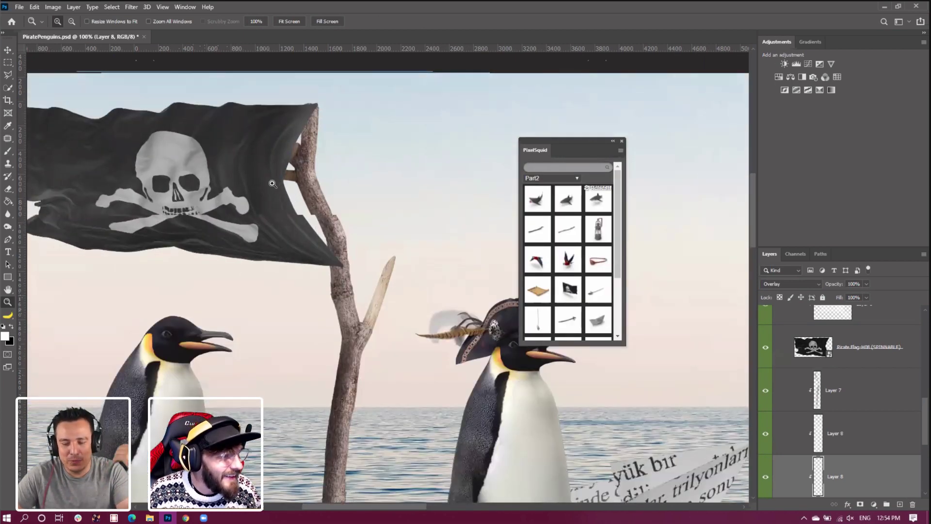
{"action": "scroll", "coordinate": [73, 93], "scroll_direction": "up", "scroll_amount": 2}
{"action": "left_click", "coordinate": [14, 50]}
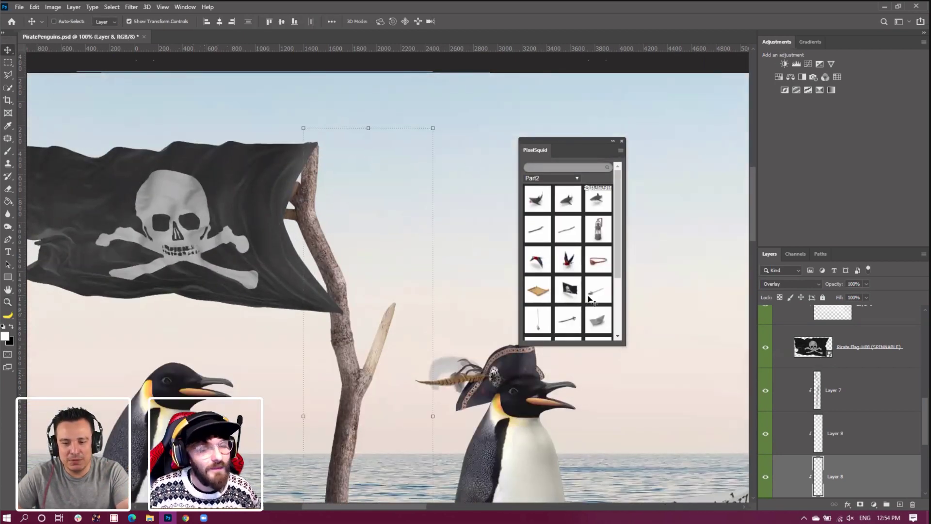
{"action": "scroll", "coordinate": [775, 390], "scroll_direction": "down", "scroll_amount": 5}
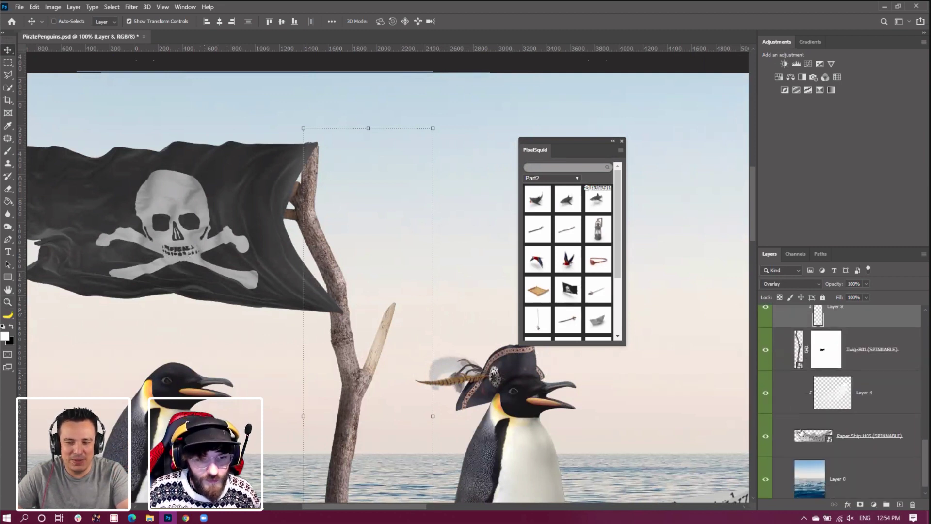
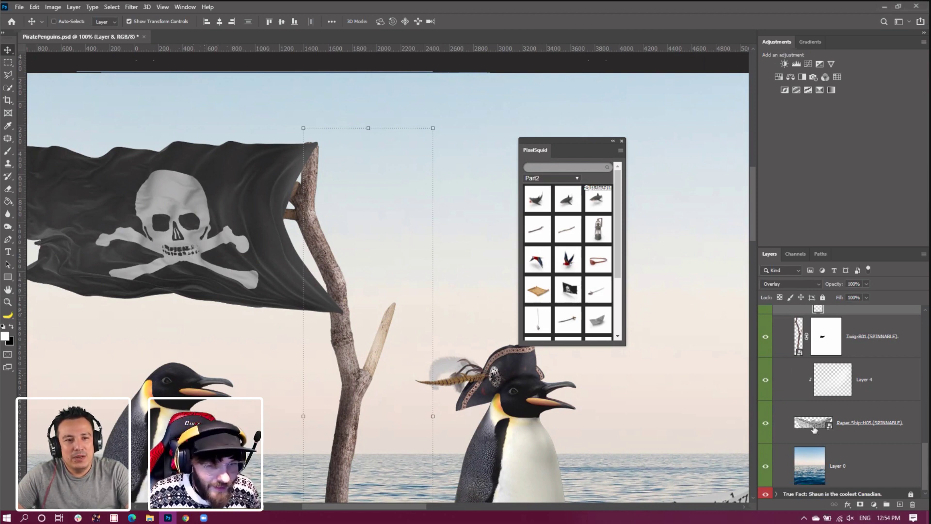
{"action": "key", "text": "ctrl+j"}
{"action": "scroll", "coordinate": [844, 388], "scroll_direction": "up", "scroll_amount": 5}
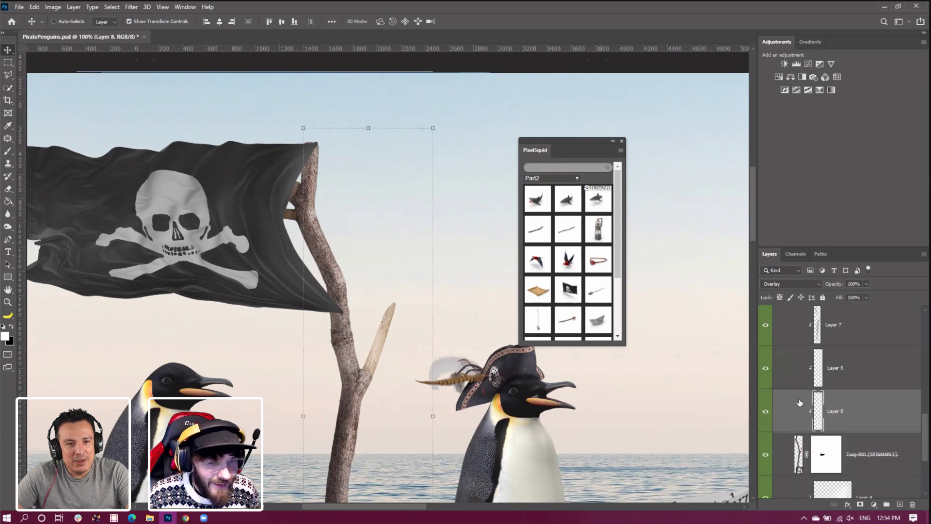
{"action": "left_click", "coordinate": [868, 426]}
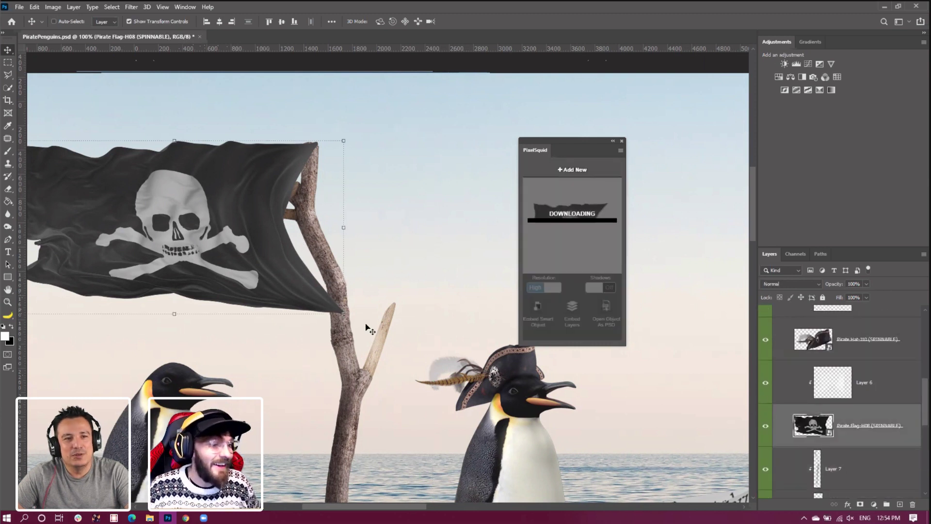
Warp the flag so its lower mast-side corner reaches across the twig and its upper corner sits just below the twig's tip
{"action": "left_click", "coordinate": [35, 7]}
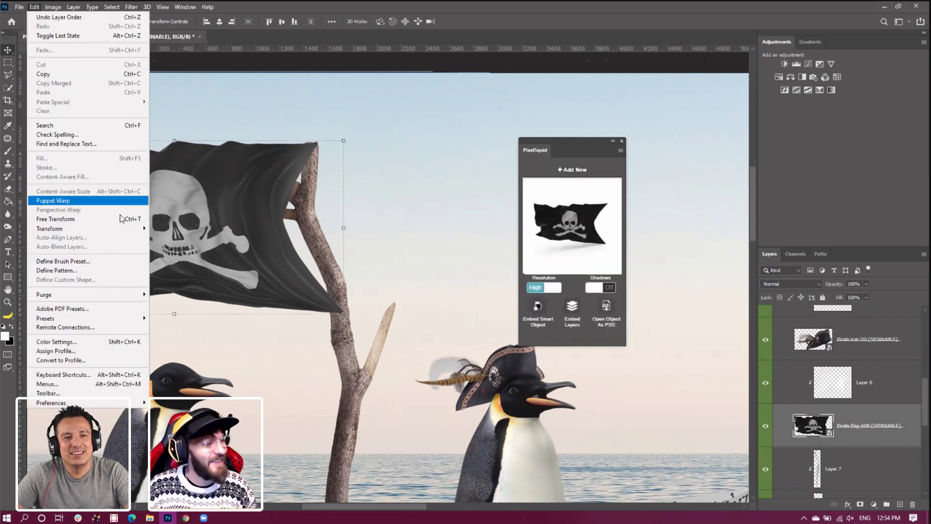
{"action": "mouse_move", "coordinate": [78, 228]}
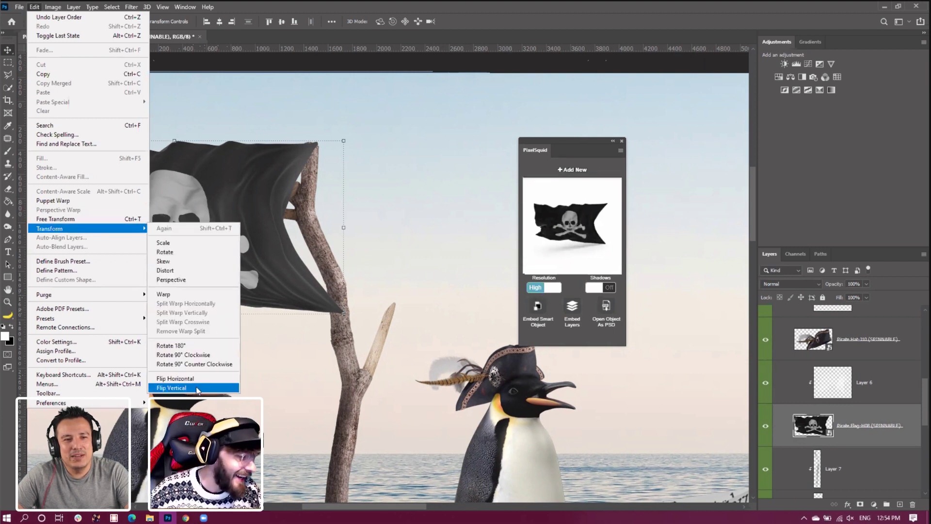
{"action": "left_click", "coordinate": [193, 294]}
{"action": "left_click_drag", "start_coordinate": [343, 314], "coordinate": [414, 399]}
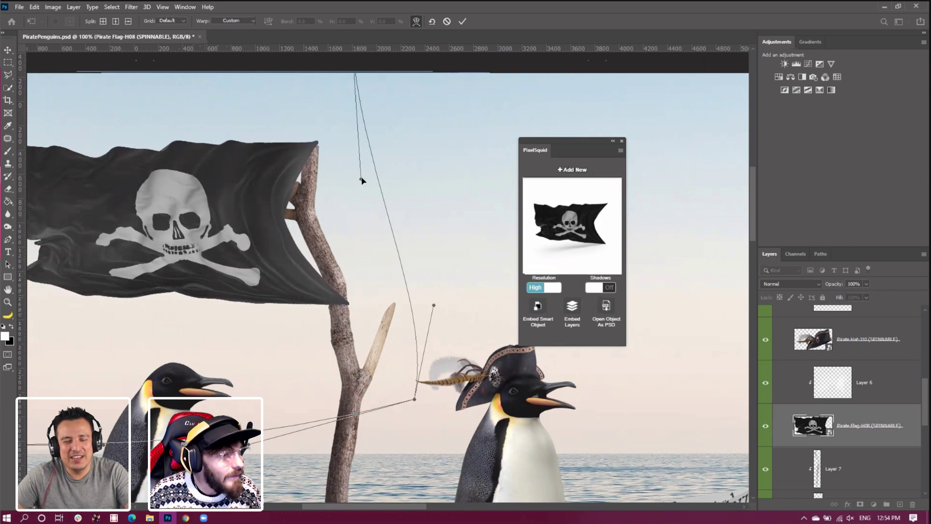
{"action": "left_click_drag", "start_coordinate": [362, 179], "coordinate": [374, 190]}
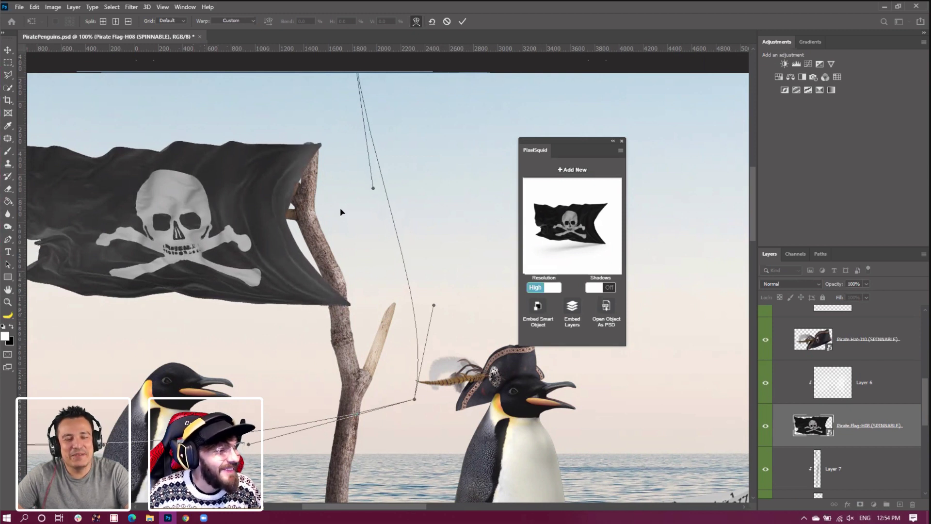
{"action": "scroll", "coordinate": [273, 206], "scroll_direction": "up", "scroll_amount": 4}
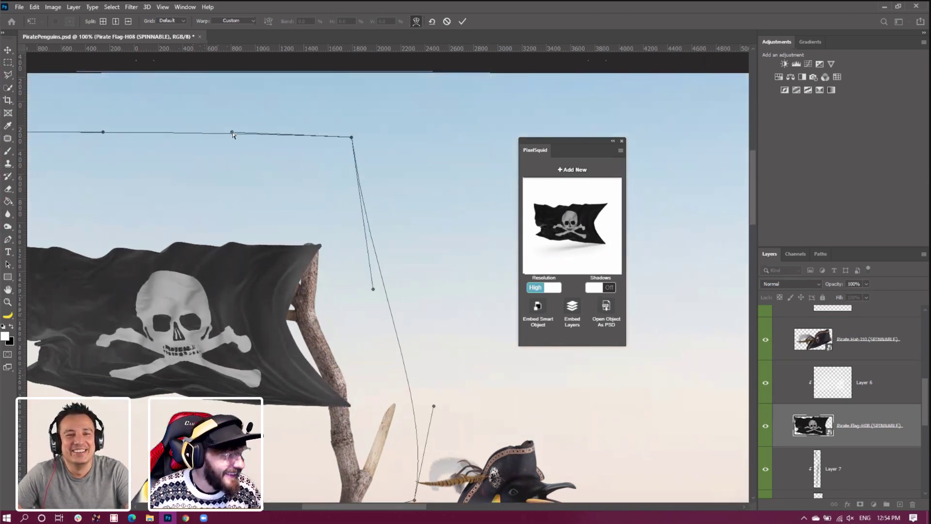
{"action": "left_click_drag", "start_coordinate": [232, 133], "coordinate": [220, 116]}
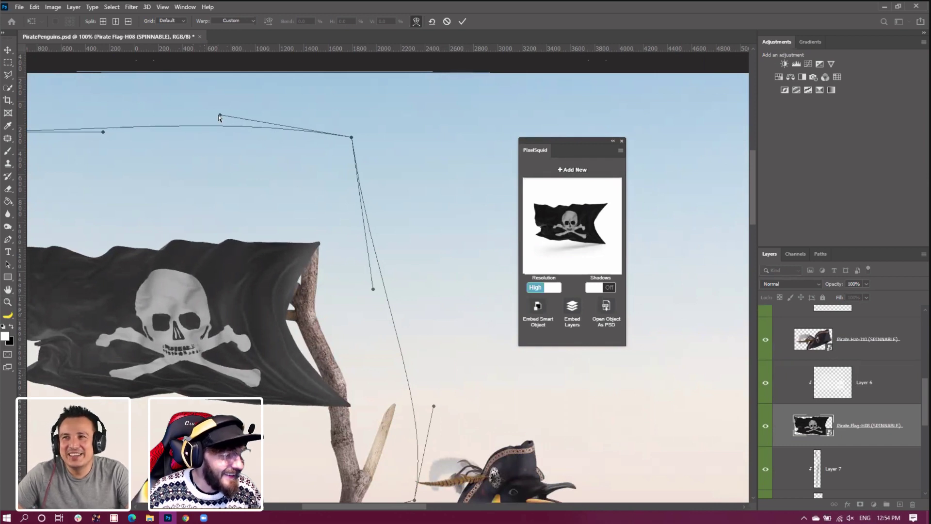
{"action": "left_click_drag", "start_coordinate": [311, 248], "coordinate": [308, 260]}
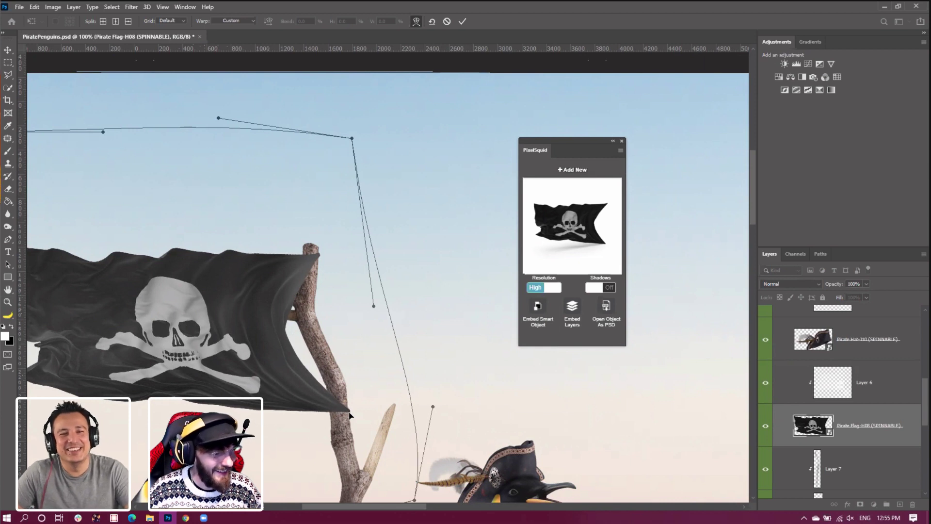
{"action": "key", "text": "Return"}
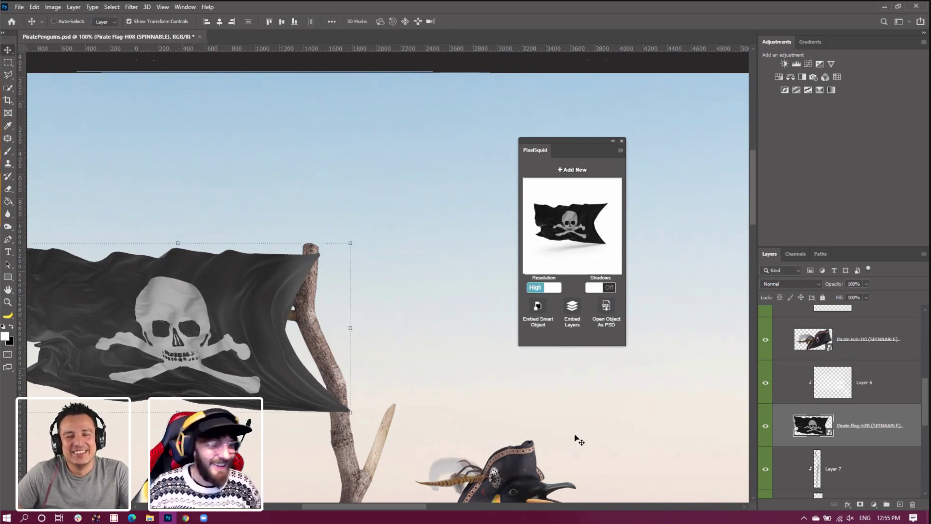
Add a clipped layer above the flag's existing clipped layer and brush soft white highlights along the flag's mast-side edge
{"action": "left_click", "coordinate": [900, 505]}
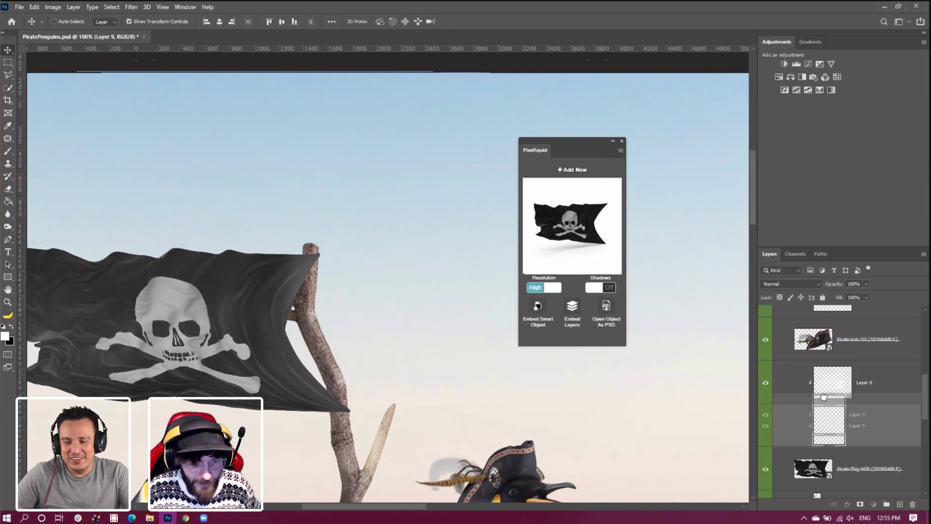
{"action": "key", "text": "ctrl+bracketright"}
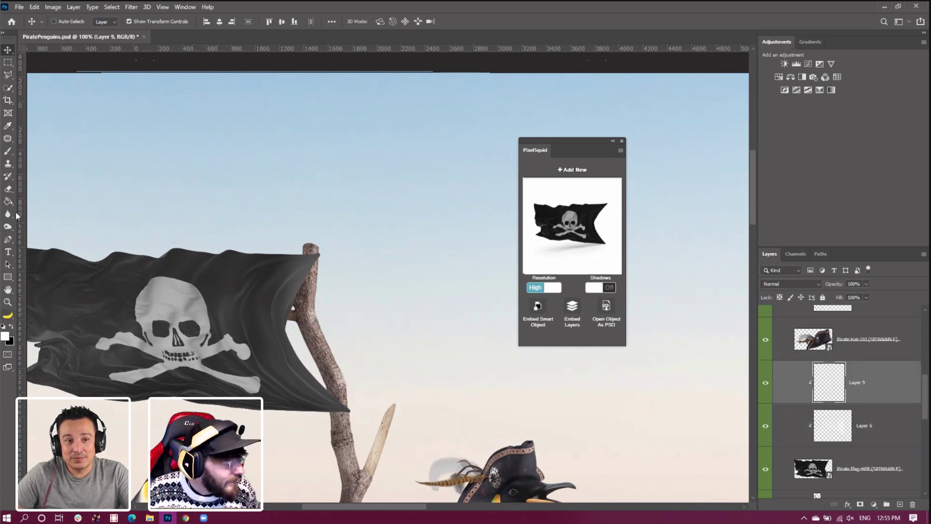
{"action": "left_click", "coordinate": [8, 151]}
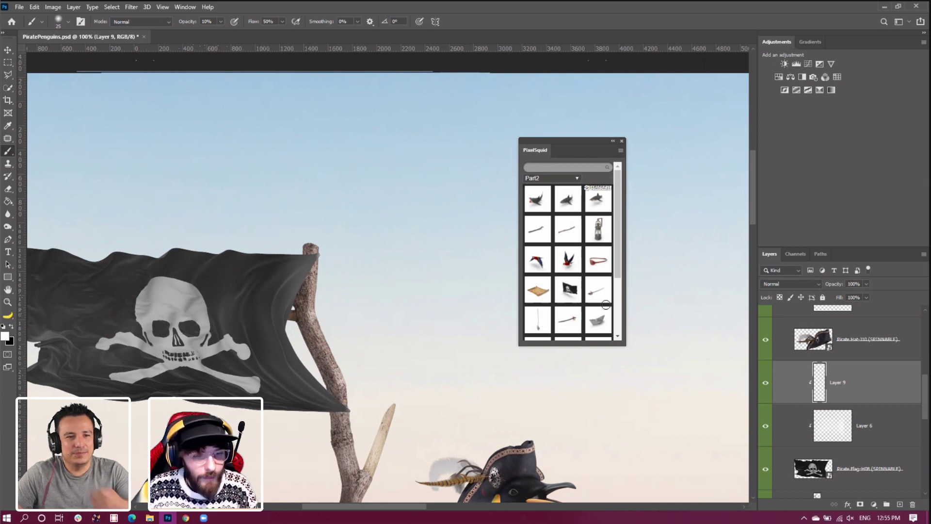
Set the flag highlight layer's blend mode to Overlay and refine the highlights near the lower mast-side corner with a smaller brush
{"action": "left_click", "coordinate": [791, 284]}
{"action": "left_click", "coordinate": [771, 386]}
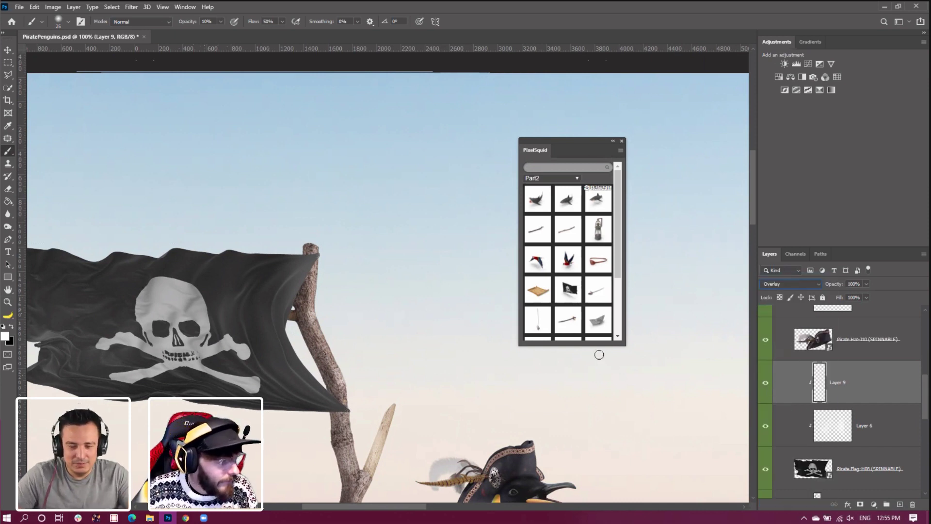
{"action": "key", "text": "bracketleft"}
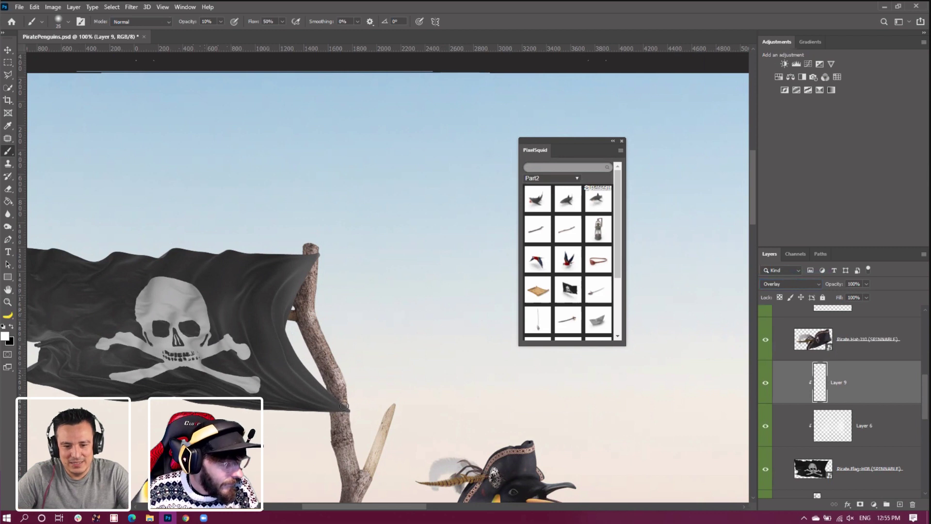
{"action": "key", "text": "bracketleft"}
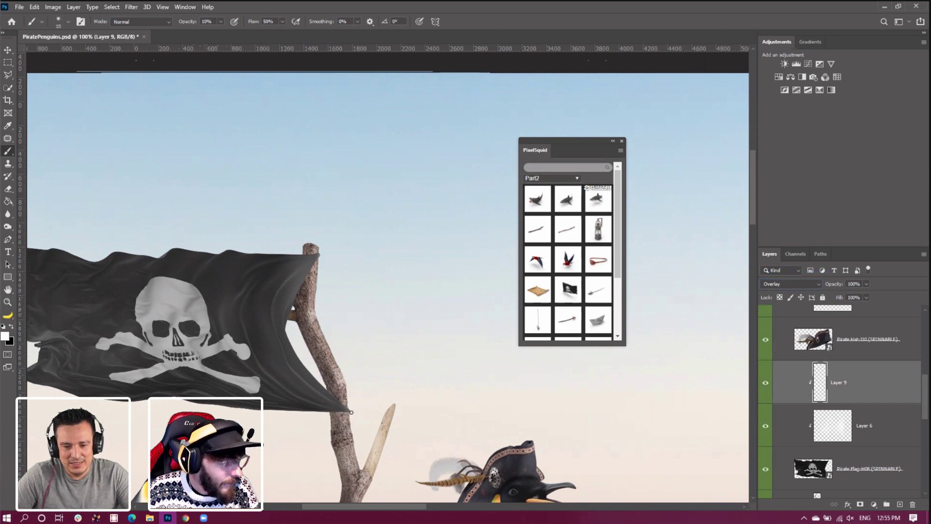
{"action": "key", "text": "bracketright"}
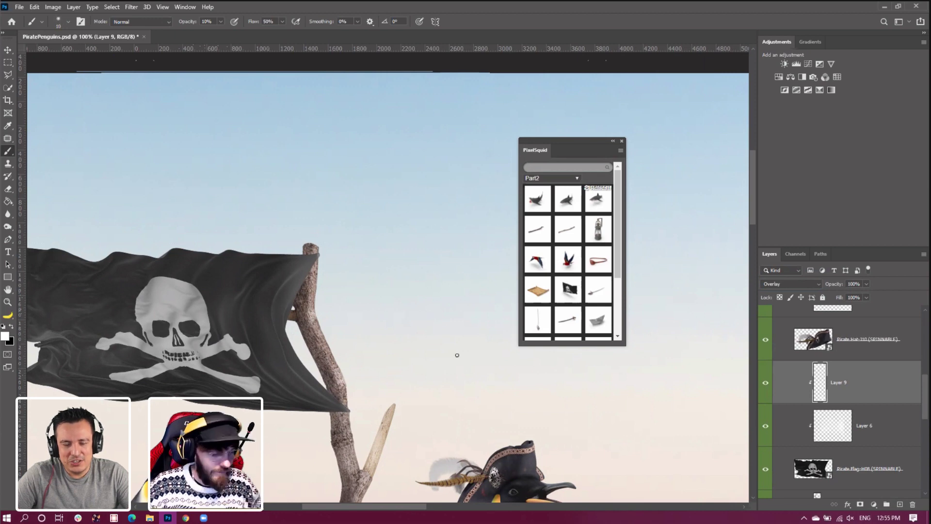
Add a new clipped layer directly above the Paper Ship layer
{"action": "key", "text": "ctrl+minus"}
{"action": "key", "text": "ctrl+minus"}
{"action": "key", "text": "ctrl+minus"}
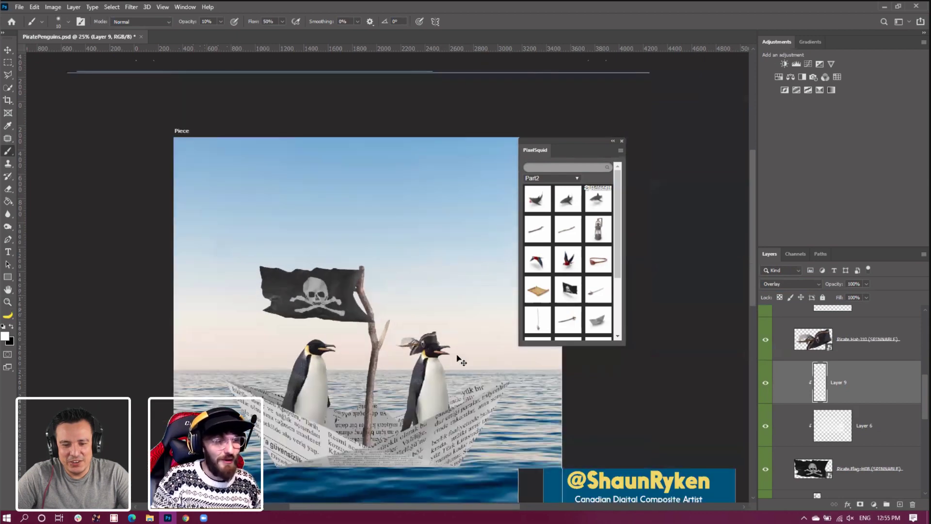
{"action": "key", "text": "ctrl+plus"}
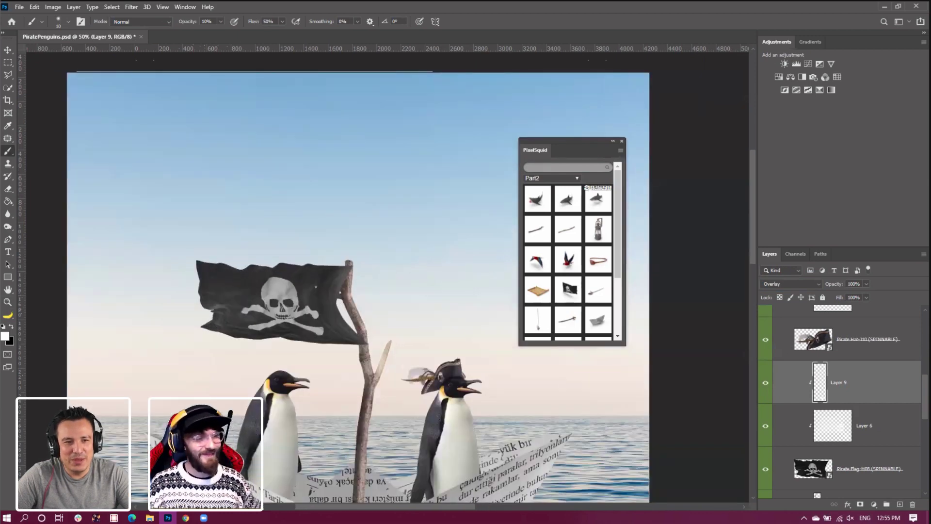
{"action": "scroll", "coordinate": [315, 287], "scroll_direction": "down", "scroll_amount": 3}
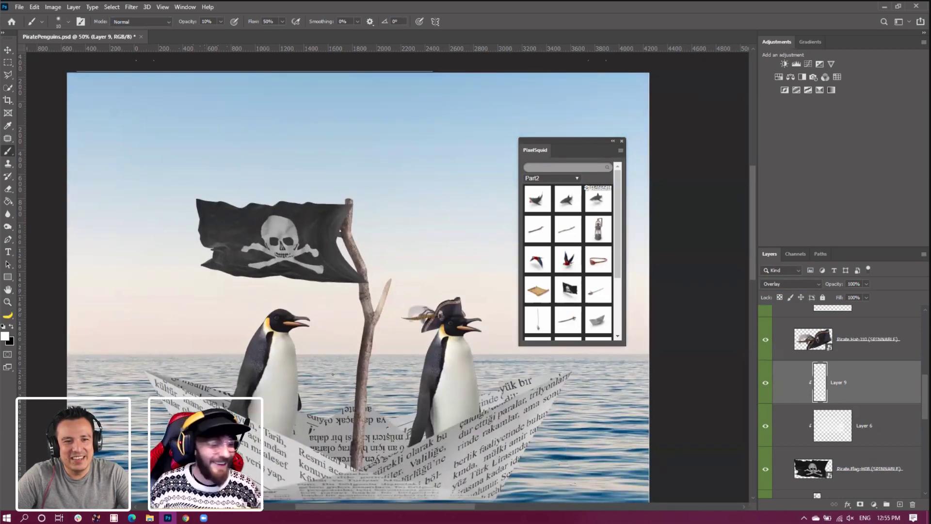
{"action": "scroll", "coordinate": [333, 374], "scroll_direction": "down", "scroll_amount": 3}
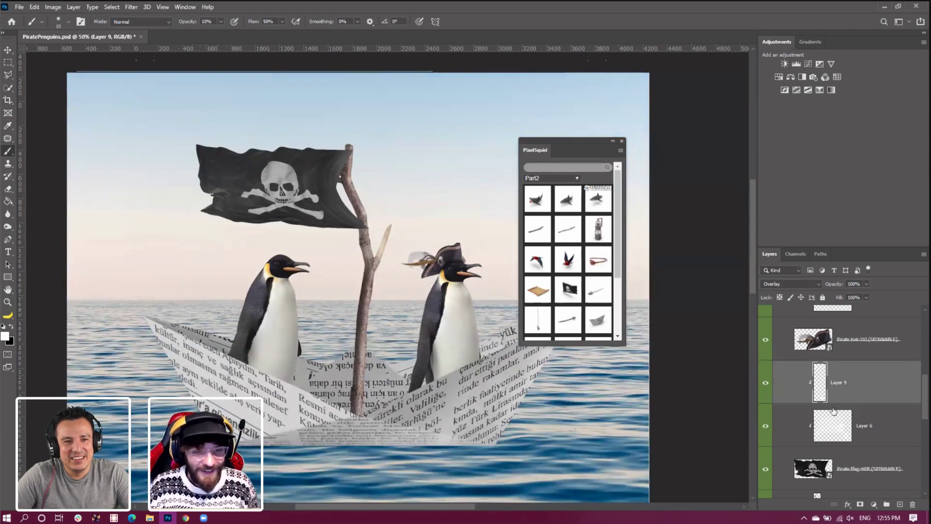
{"action": "scroll", "coordinate": [833, 411], "scroll_direction": "down", "scroll_amount": 5}
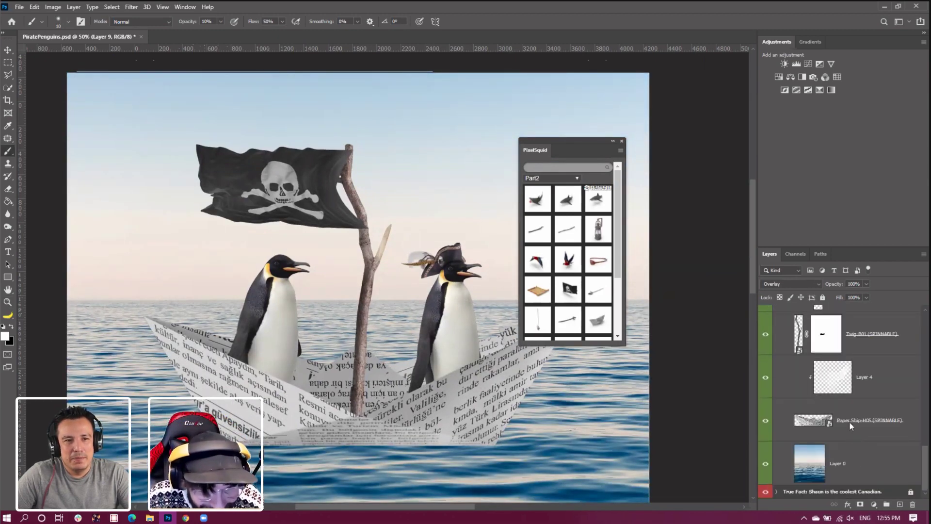
{"action": "left_click", "coordinate": [848, 422]}
{"action": "left_click", "coordinate": [900, 504]}
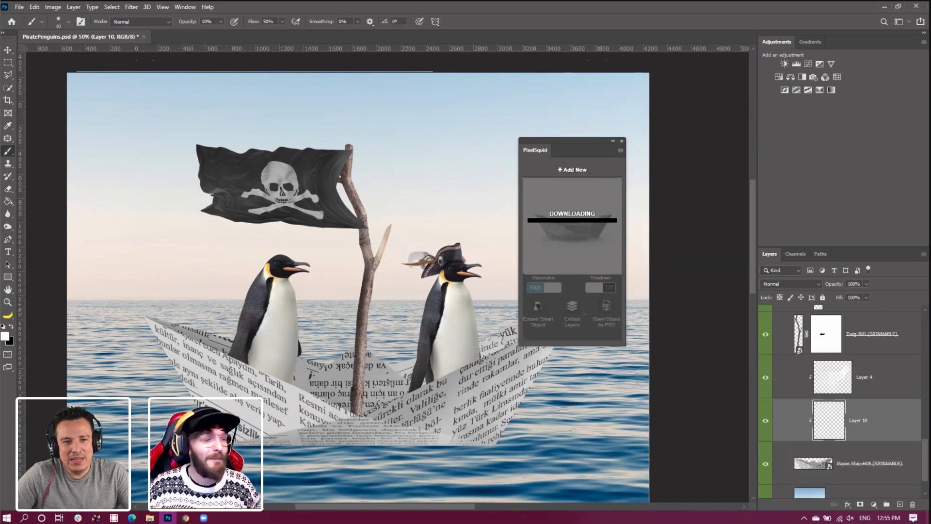
Brush a soft black shadow onto the boat's inner paper beside the twig's base on the new clipped layer, varying the brush size
{"action": "key", "text": "x"}
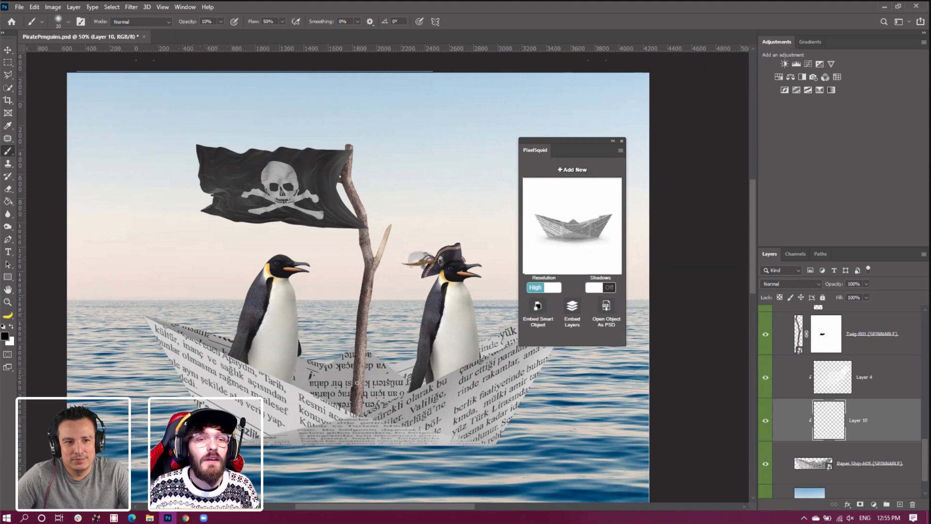
{"action": "key", "text": "bracketright"}
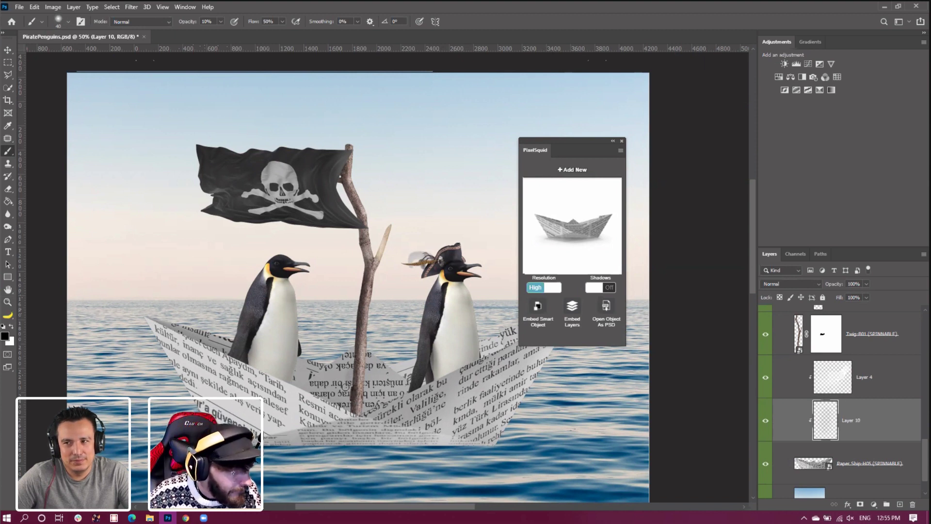
{"action": "key", "text": "bracketright"}
{"action": "left_click_drag", "start_coordinate": [340, 384], "coordinate": [345, 414]}
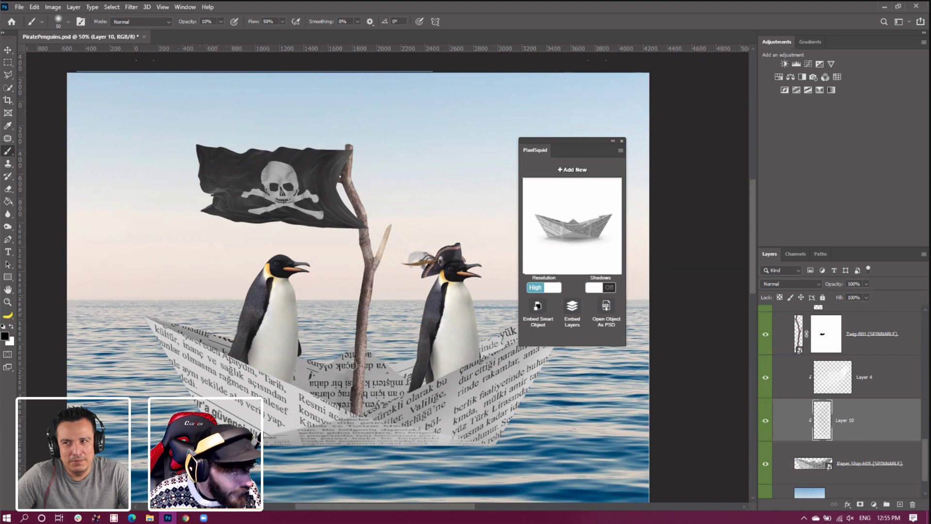
{"action": "mouse_move", "coordinate": [352, 365]}
{"action": "left_mouse_down"}
{"action": "mouse_move", "coordinate": [344, 410]}
{"action": "mouse_move", "coordinate": [348, 388]}
{"action": "left_mouse_up"}
{"action": "key", "text": "bracketleft"}
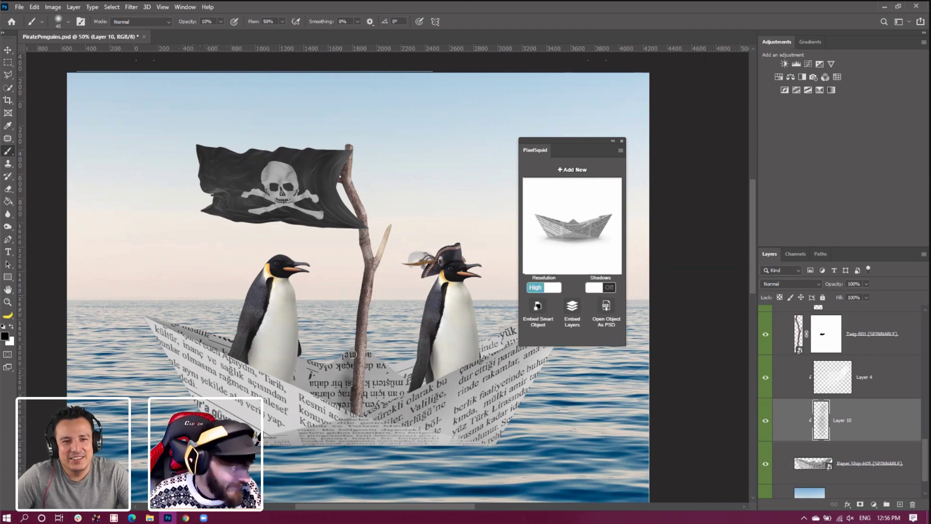
{"action": "key", "text": "bracketleft"}
{"action": "key", "text": "bracketleft"}
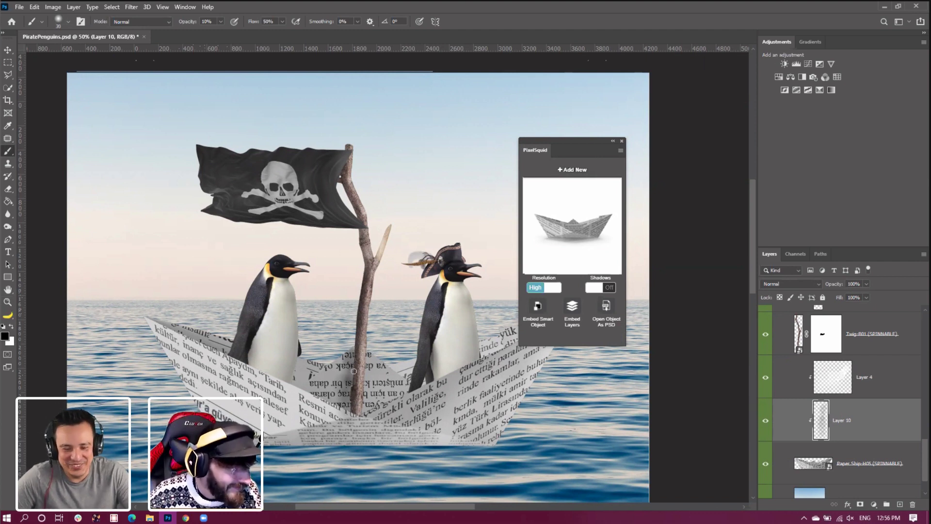
{"action": "key", "text": "bracketright"}
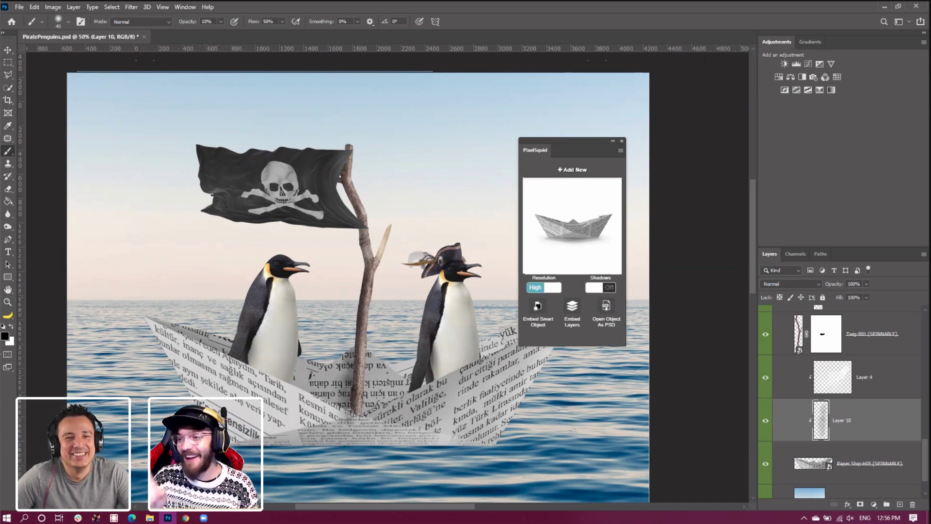
{"action": "key", "text": "bracketright"}
{"action": "key", "text": "bracketright"}
{"action": "mouse_move", "coordinate": [349, 412]}
{"action": "left_mouse_down"}
{"action": "mouse_move", "coordinate": [353, 356]}
{"action": "mouse_move", "coordinate": [346, 409]}
{"action": "left_mouse_up"}
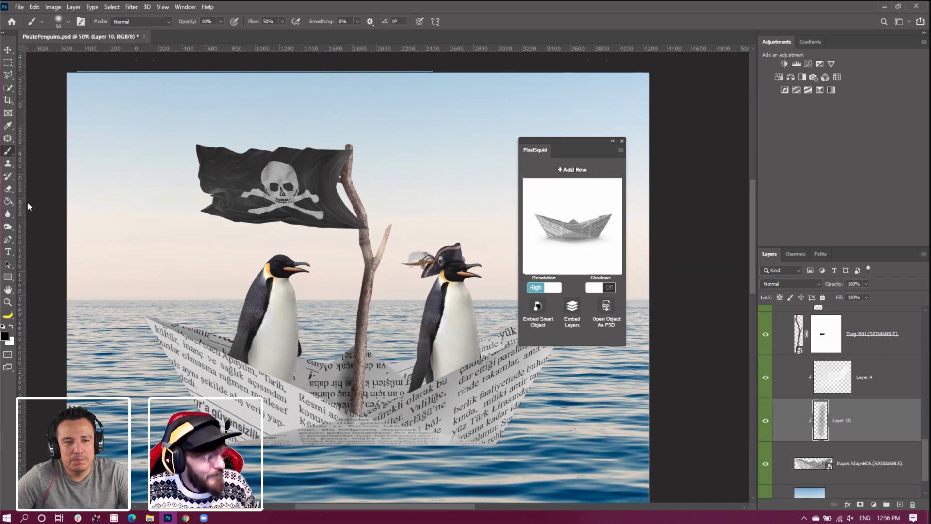
Outline the boat's front panel below the twig with the Polygonal Lasso, clear the mast shadow spilling onto it, and deselect
{"action": "left_click", "coordinate": [7, 75]}
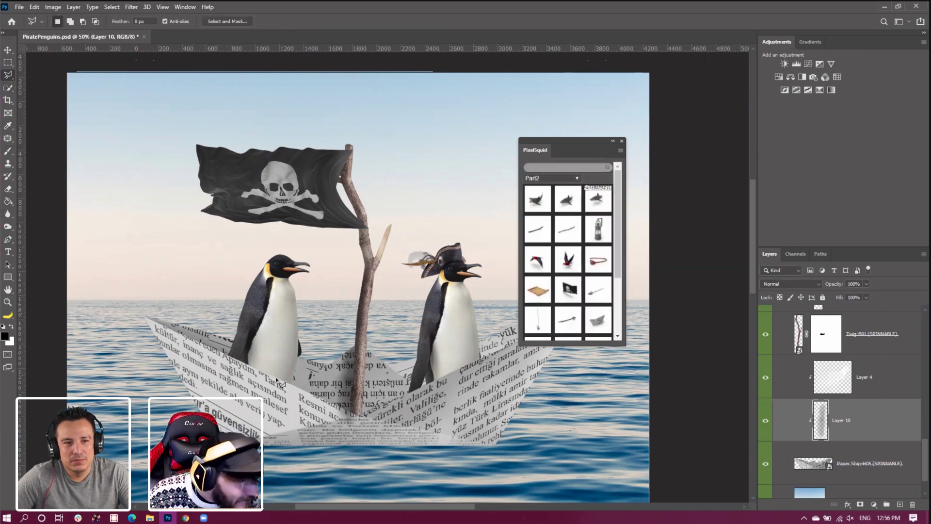
{"action": "left_click", "coordinate": [358, 414]}
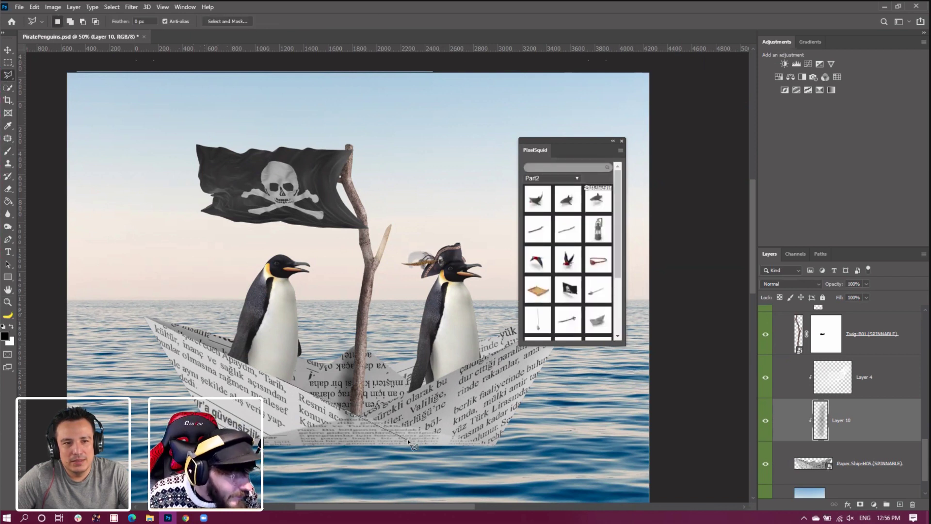
{"action": "left_click", "coordinate": [412, 443]}
{"action": "left_click", "coordinate": [231, 435]}
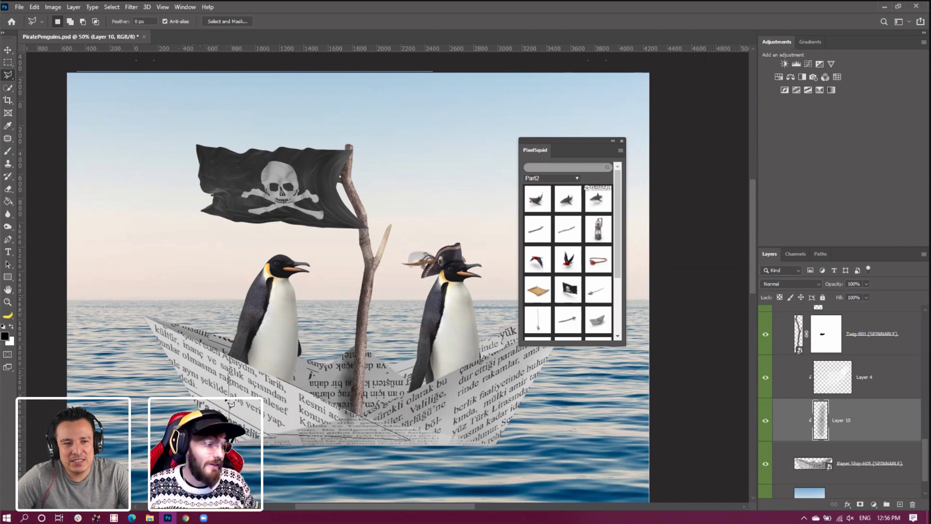
{"action": "double_click", "coordinate": [275, 380]}
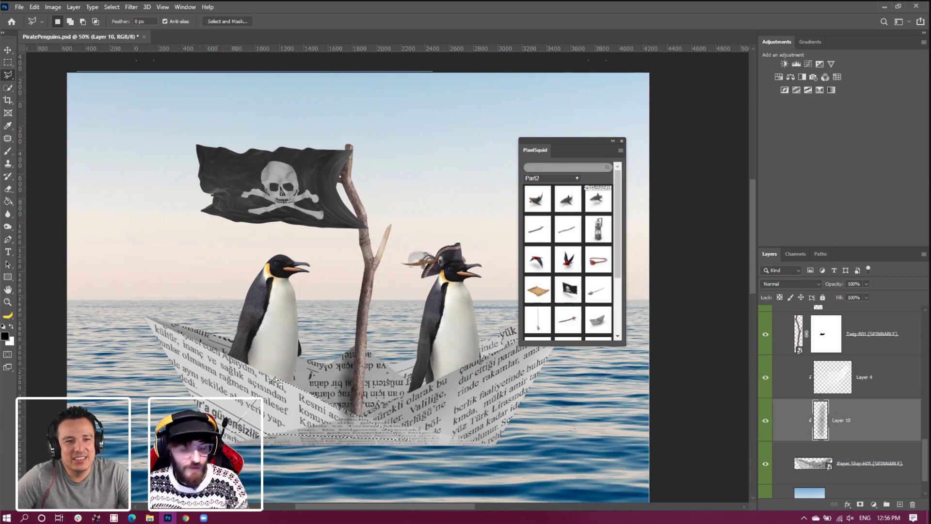
{"action": "left_click", "coordinate": [116, 7]}
{"action": "left_click", "coordinate": [129, 27]}
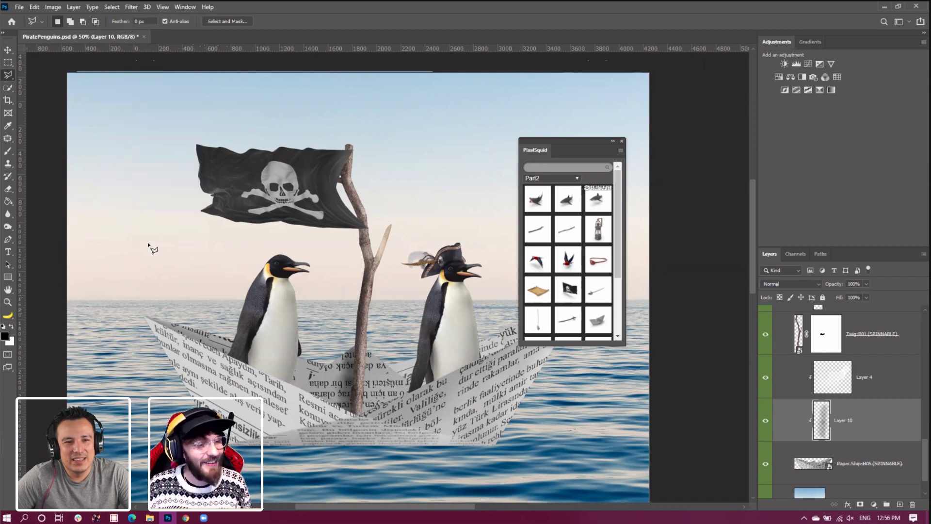
Add another clipped layer directly above the Paper Ship layer and set up the Brush tool with white as the foreground color
{"action": "left_click", "coordinate": [8, 302]}
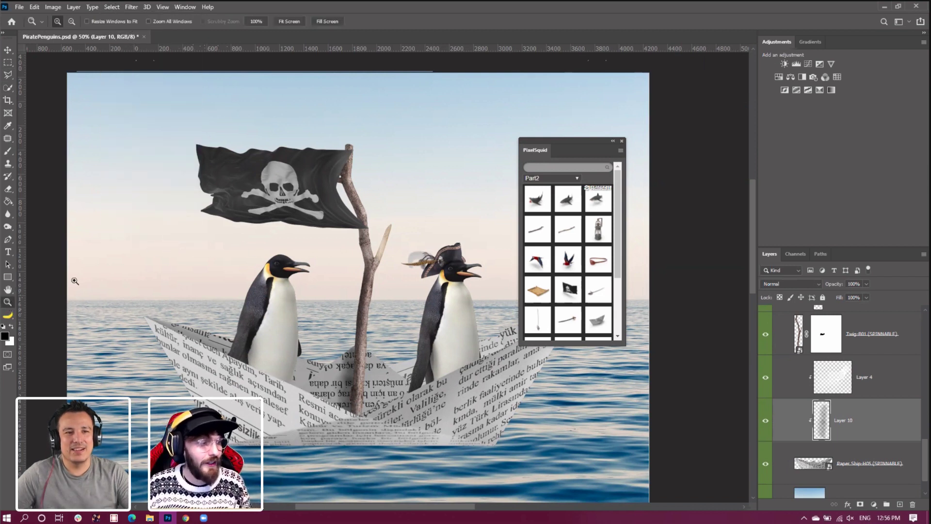
{"action": "right_click", "coordinate": [203, 265]}
{"action": "left_click", "coordinate": [212, 297]}
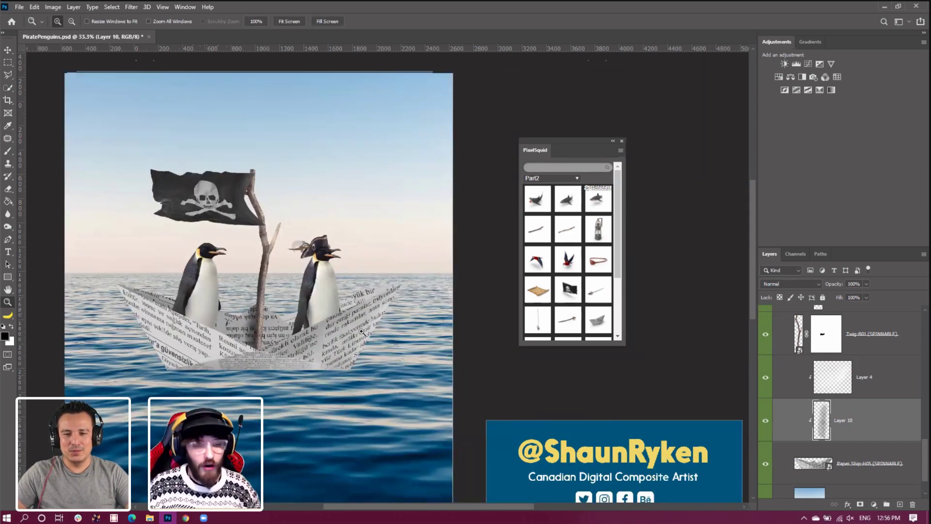
{"action": "left_click", "coordinate": [866, 462]}
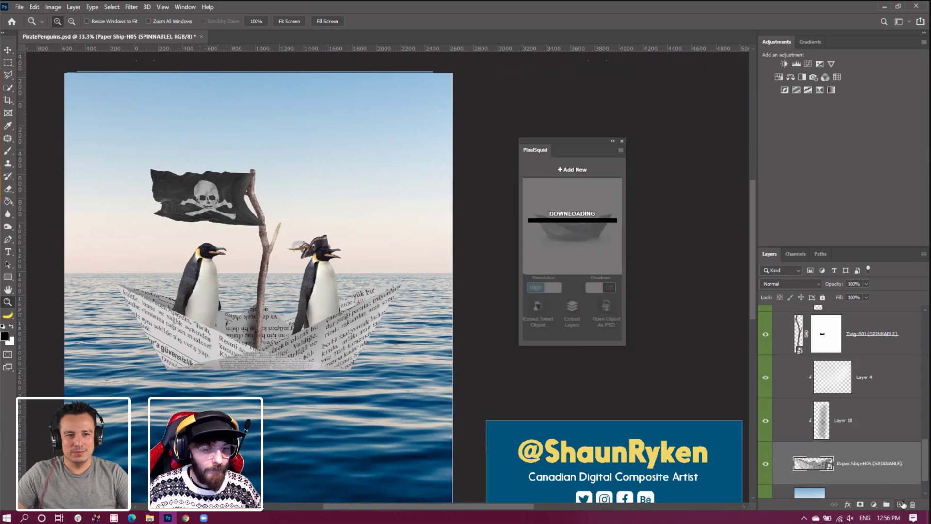
{"action": "left_click", "coordinate": [901, 505]}
{"action": "left_click", "coordinate": [11, 327]}
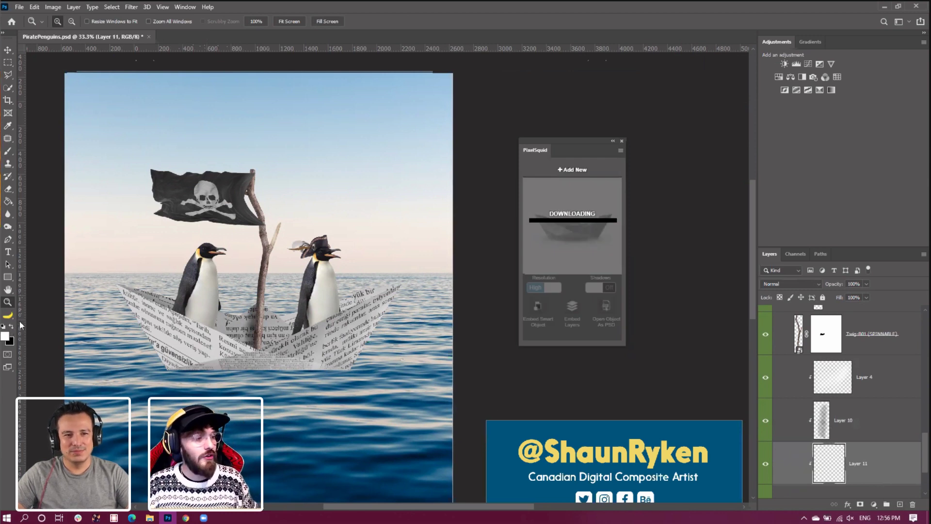
{"action": "left_click", "coordinate": [8, 151]}
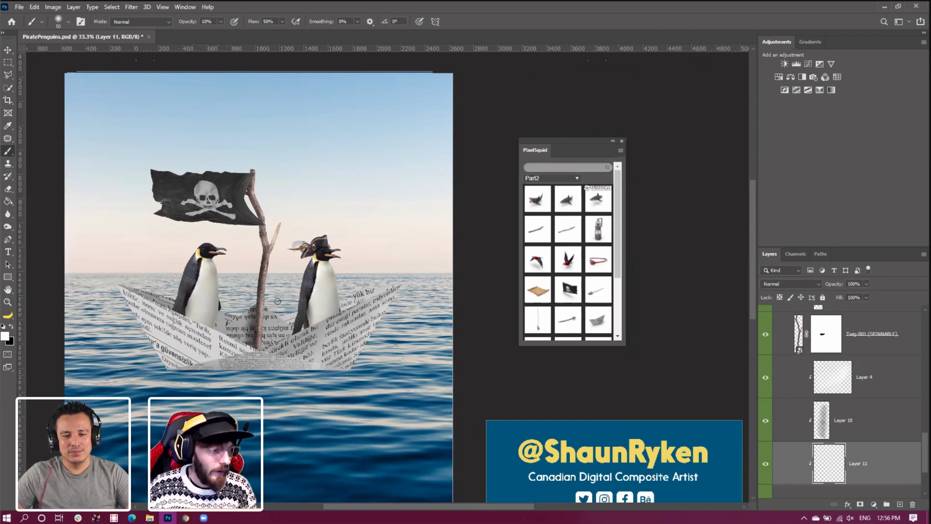
Brush soft white highlights onto the boat's inner paper between the twig and the penguin with the pirate hat
{"action": "key", "text": "bracketright"}
{"action": "key", "text": "bracketright"}
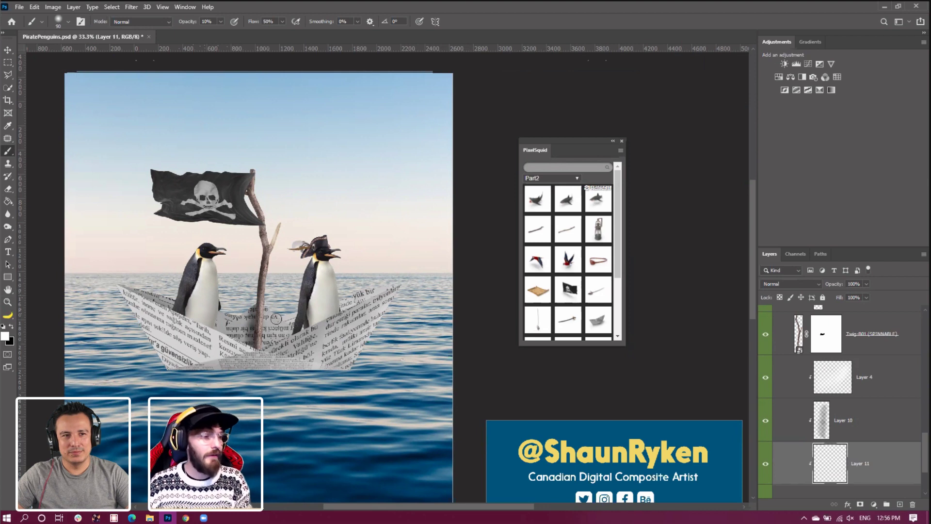
{"action": "left_click_drag", "start_coordinate": [281, 320], "coordinate": [275, 310]}
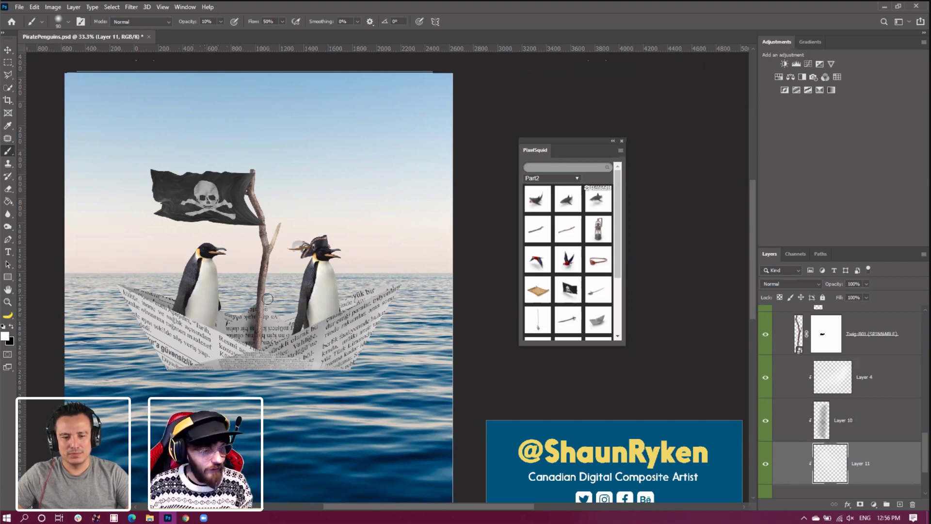
{"action": "key", "text": "bracketright"}
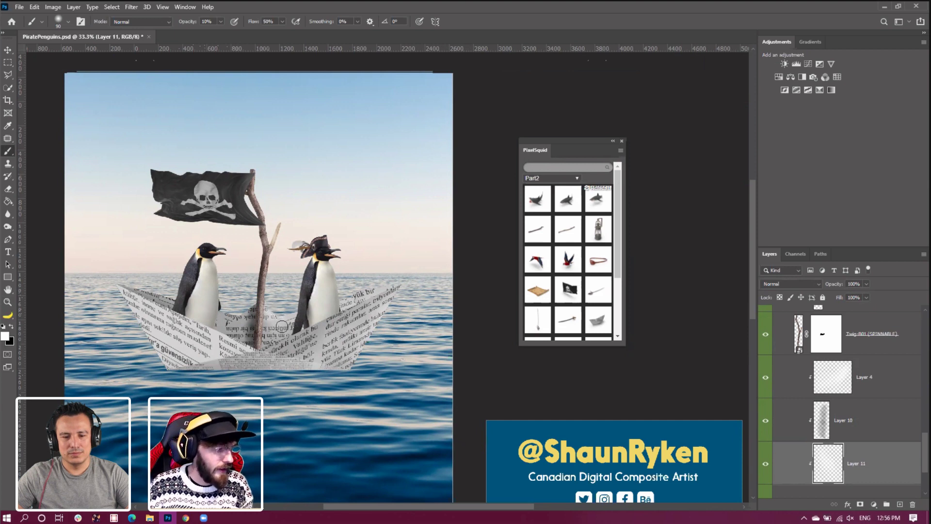
{"action": "key", "text": "bracketright"}
{"action": "left_click_drag", "start_coordinate": [273, 333], "coordinate": [273, 338]}
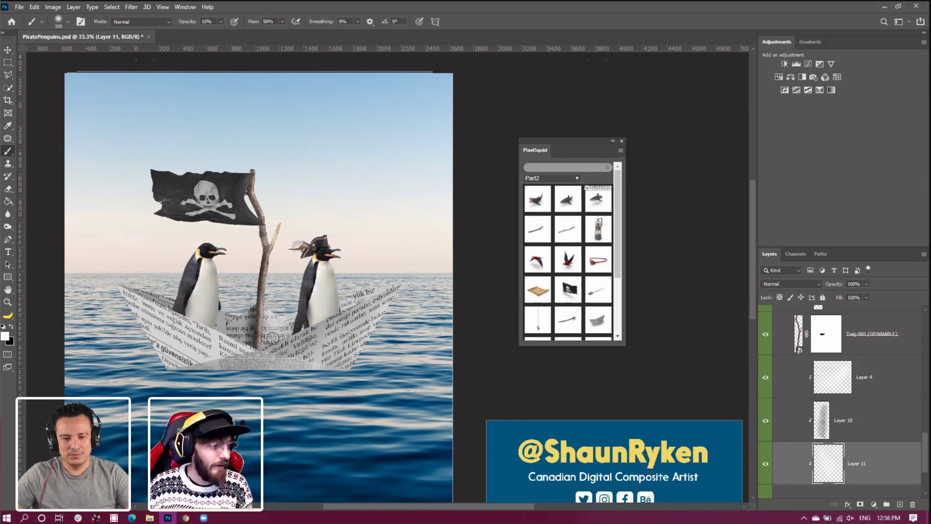
{"action": "key", "text": "bracketleft"}
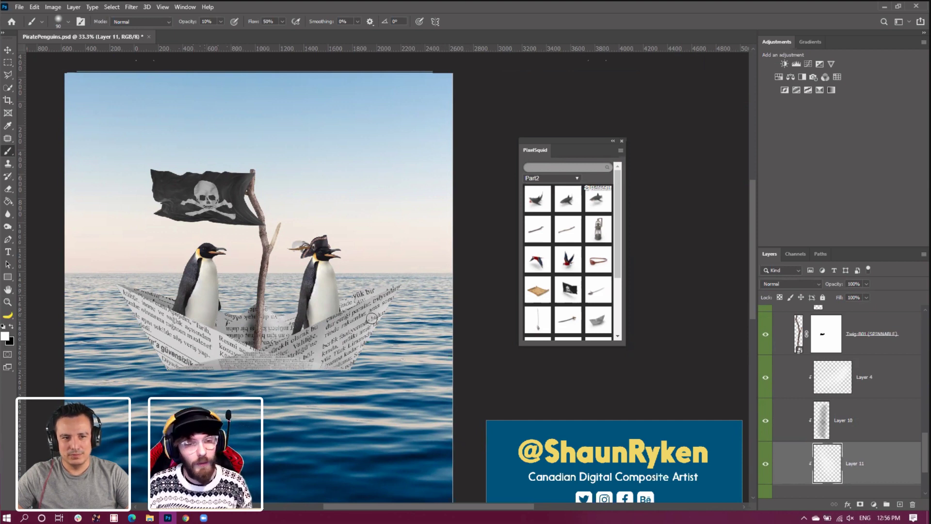
Set the boat highlight layer's blend mode to Overlay and build up the inner-paper highlights around the twig with adjusted brush sizes
{"action": "left_click", "coordinate": [773, 284]}
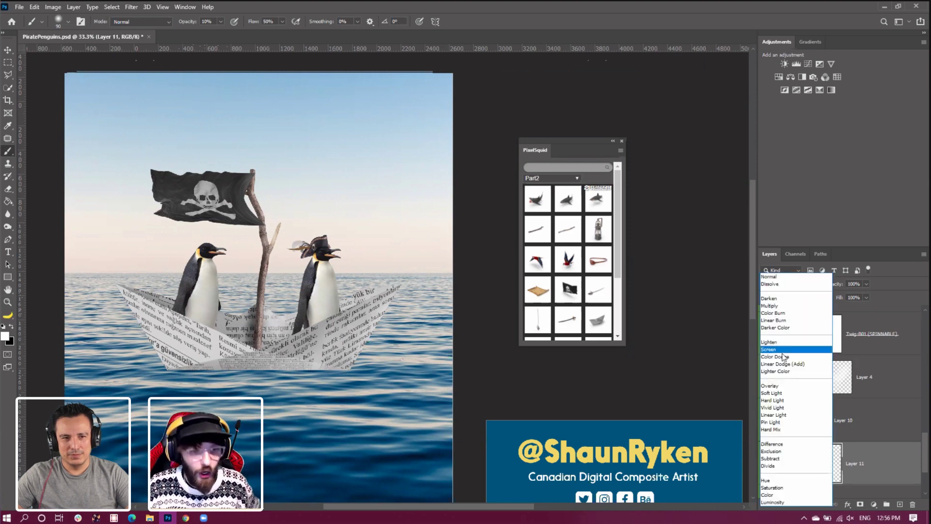
{"action": "left_click", "coordinate": [784, 386]}
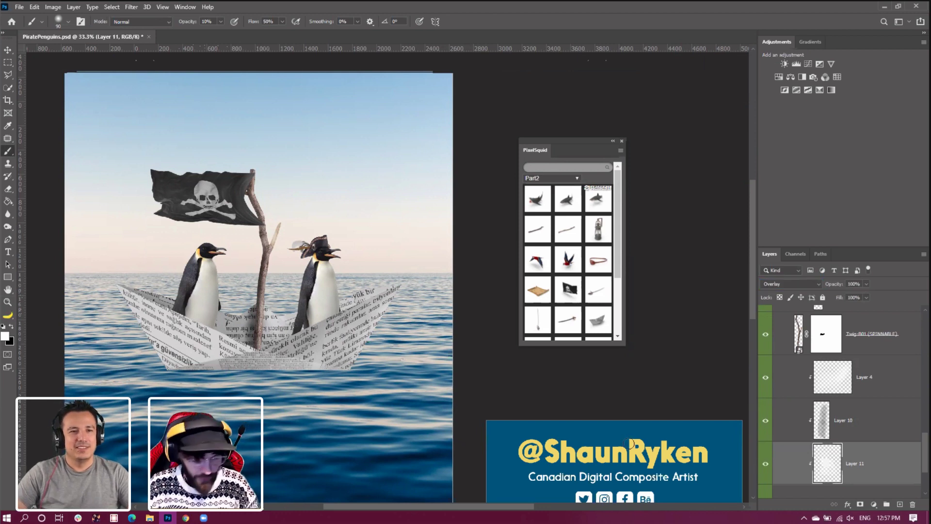
{"action": "key", "text": "bracketright"}
{"action": "key", "text": "bracketleft"}
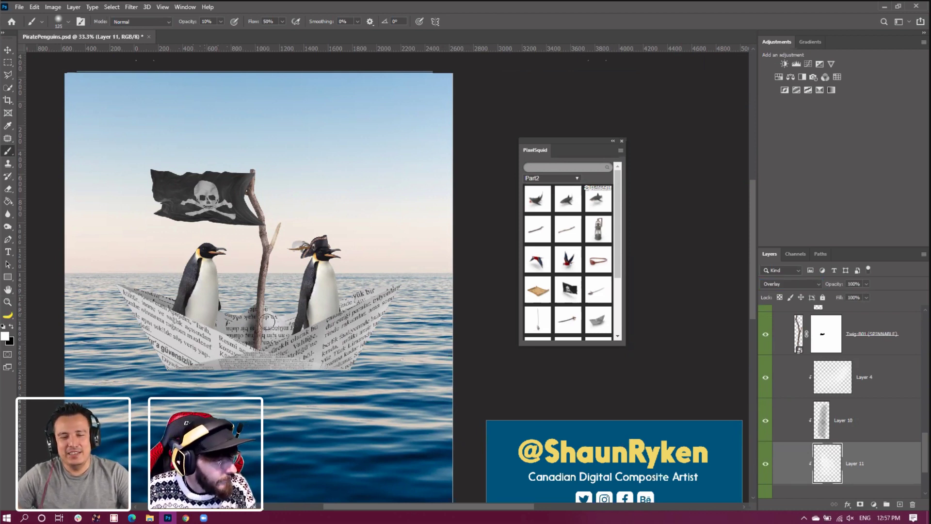
{"action": "key", "text": "bracketleft"}
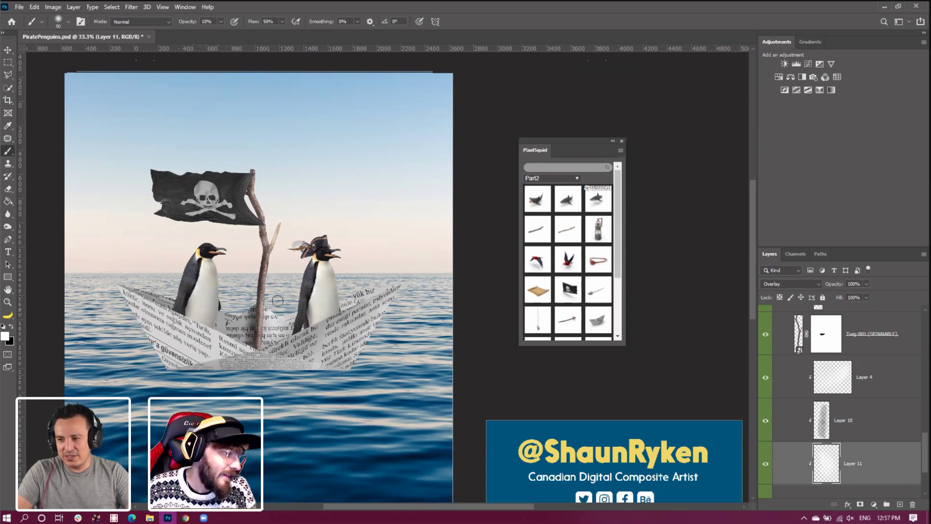
{"action": "key", "text": "bracketleft"}
{"action": "key", "text": "bracketleft"}
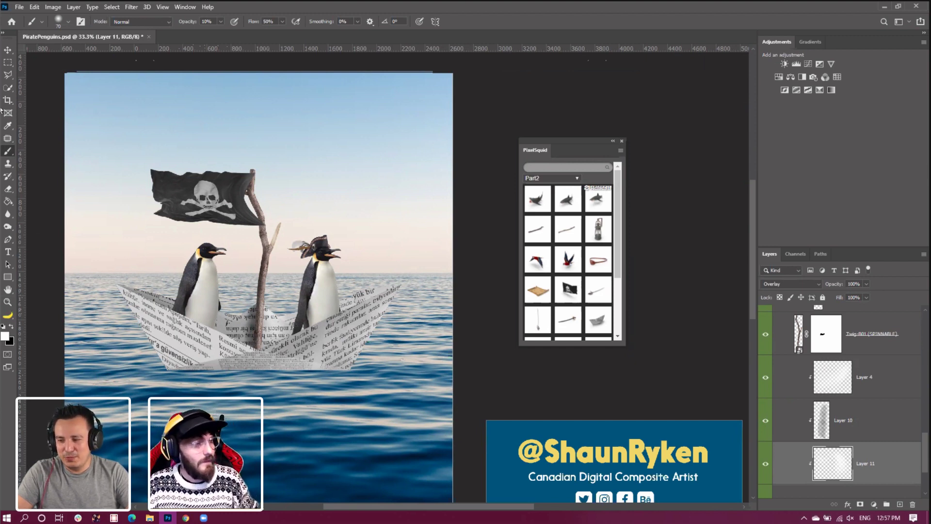
Select the twig and pirate flag layers together with their clipped shading layers, from the twig up to Layer 9
{"action": "left_click", "coordinate": [8, 49]}
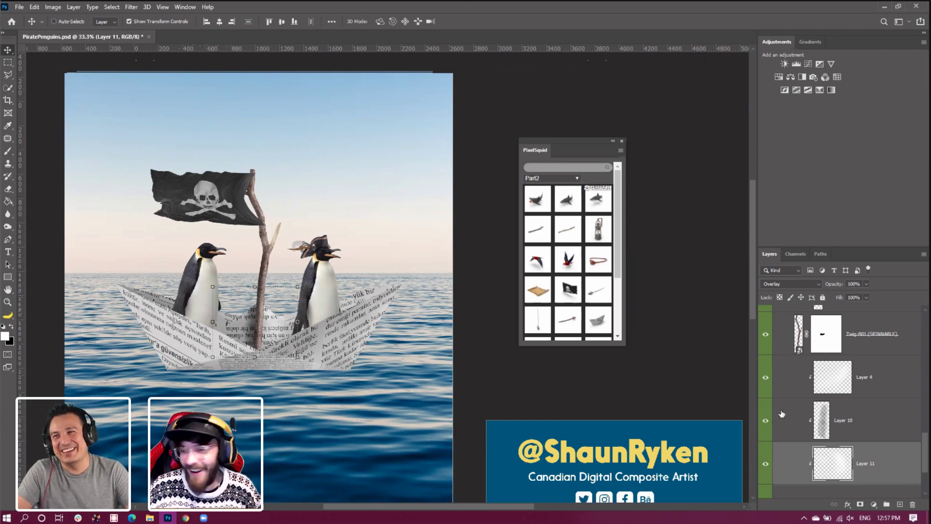
{"action": "left_click", "coordinate": [868, 346]}
{"action": "scroll", "coordinate": [871, 388], "scroll_direction": "up", "scroll_amount": 5}
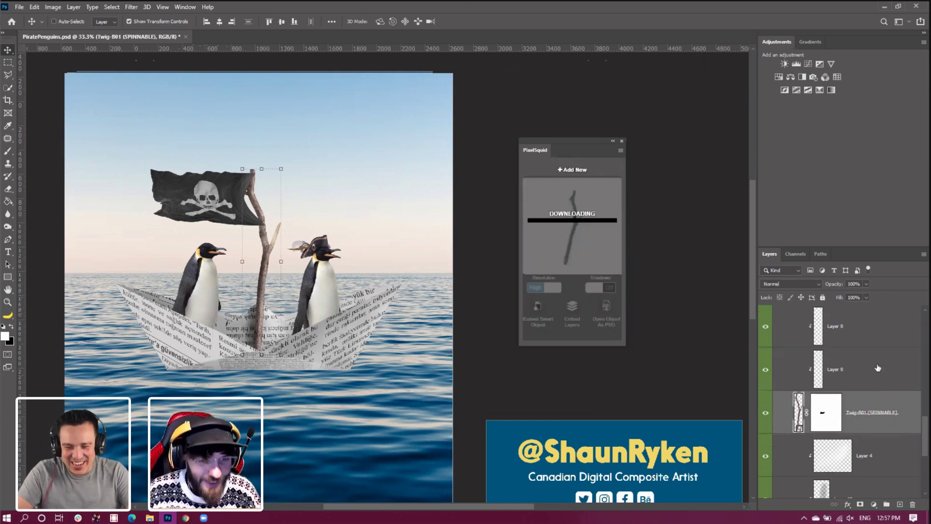
{"action": "scroll", "coordinate": [856, 382], "scroll_direction": "up", "scroll_amount": 3}
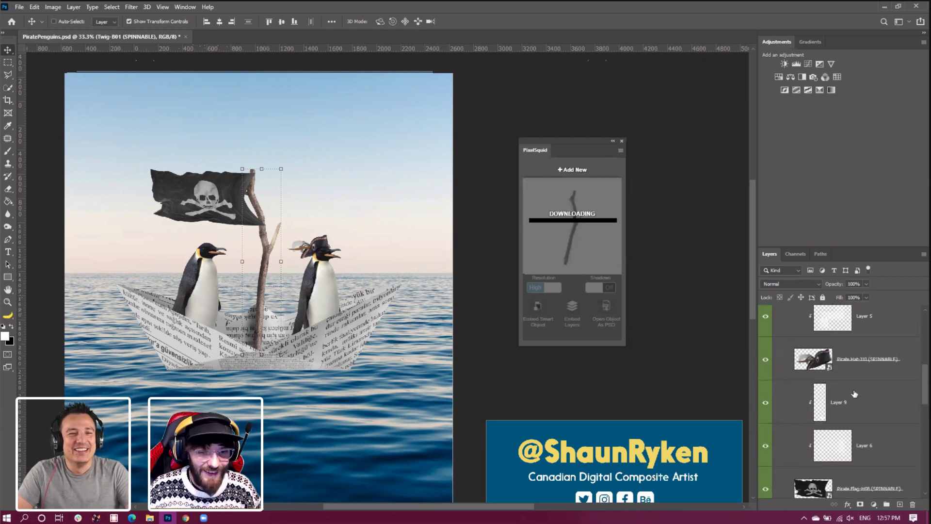
{"action": "left_click", "coordinate": [839, 402]}
Try moving the mast and flag together behind the hatless penguin, and undo the move
{"action": "left_click_drag", "start_coordinate": [269, 269], "coordinate": [155, 252]}
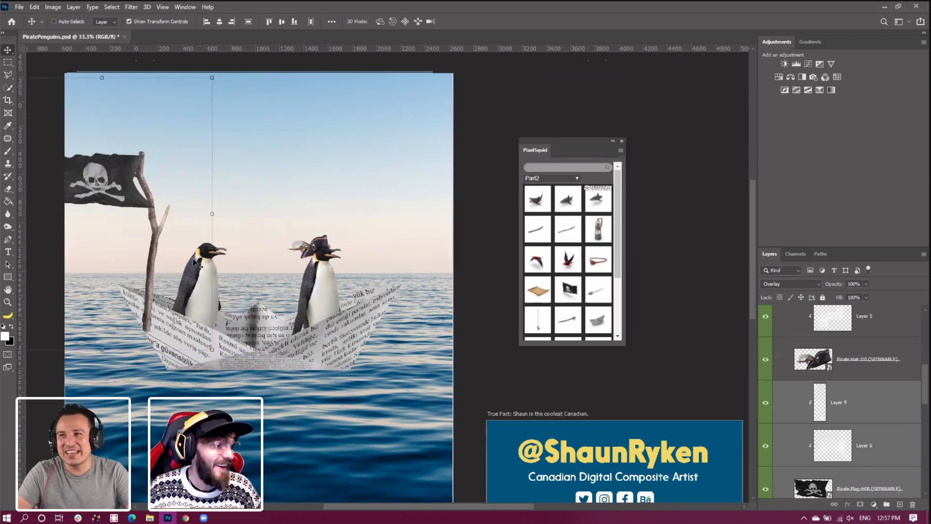
{"action": "left_click", "coordinate": [34, 7]}
{"action": "left_click", "coordinate": [46, 16]}
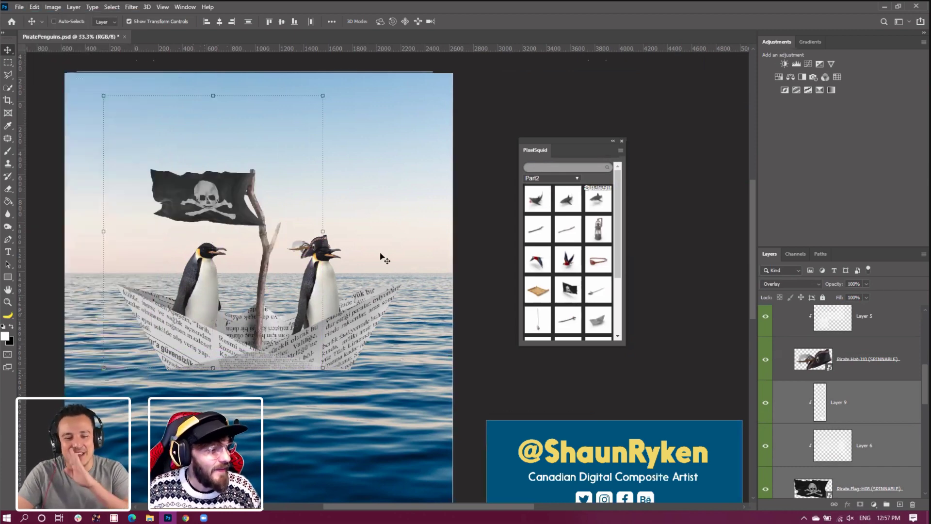
Scale down the mast and flag together proportionally and place them in the boat's stern behind the hatless penguin
{"action": "left_click_drag", "start_coordinate": [323, 96], "coordinate": [281, 147]}
{"action": "left_click_drag", "start_coordinate": [254, 270], "coordinate": [190, 242]}
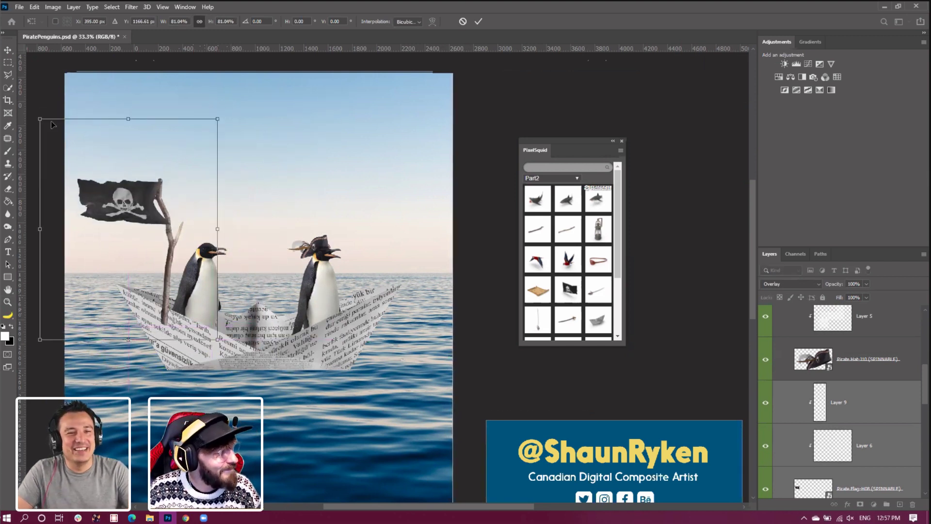
{"action": "left_click_drag", "start_coordinate": [40, 119], "coordinate": [52, 130]}
{"action": "left_click_drag", "start_coordinate": [150, 226], "coordinate": [171, 239]}
{"action": "key", "text": "Return"}
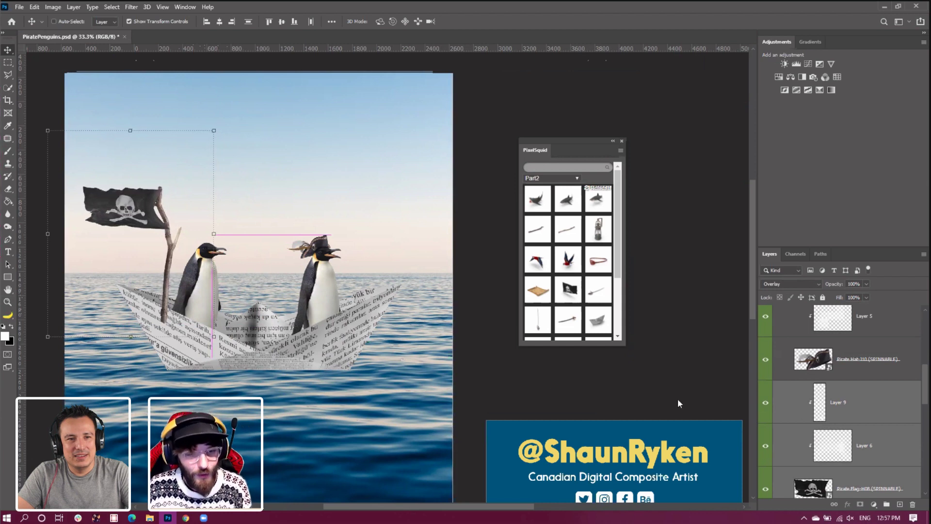
{"action": "scroll", "coordinate": [880, 419], "scroll_direction": "down", "scroll_amount": 6}
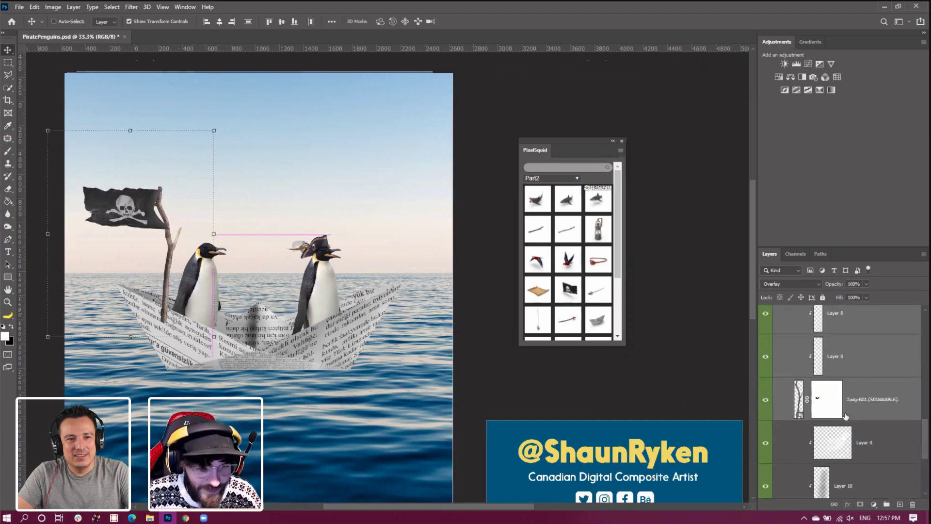
Refine the twig's layer mask with a lasso selection along the boat's stern edge, hiding the mast's lower end behind the paper, and deselect
{"action": "left_click", "coordinate": [830, 401]}
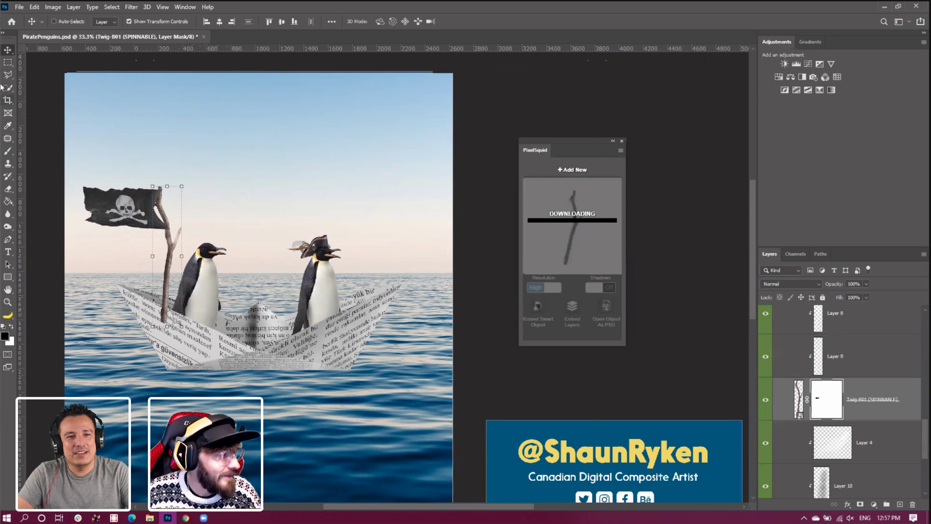
{"action": "key", "text": "l"}
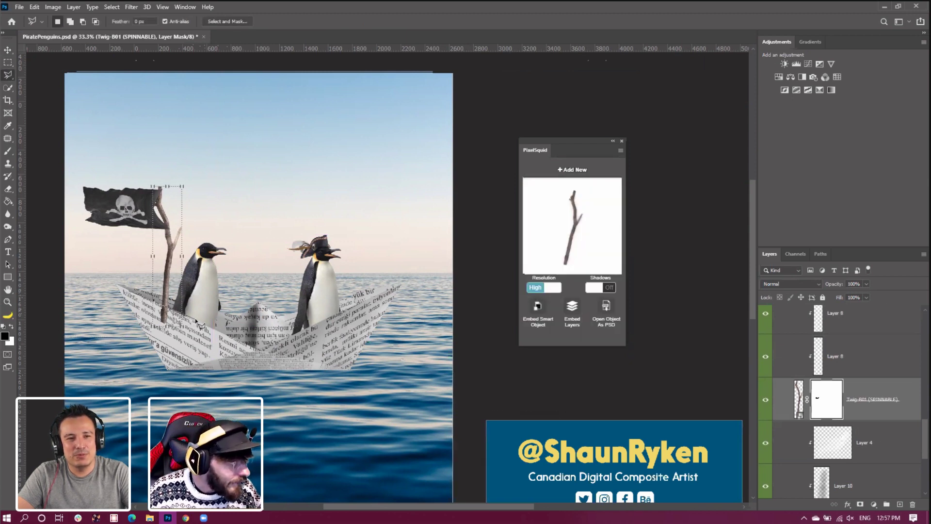
{"action": "mouse_move", "coordinate": [200, 327]}
{"action": "left_mouse_down"}
{"action": "mouse_move", "coordinate": [184, 366]}
{"action": "mouse_move", "coordinate": [139, 328]}
{"action": "mouse_move", "coordinate": [130, 294]}
{"action": "left_mouse_up"}
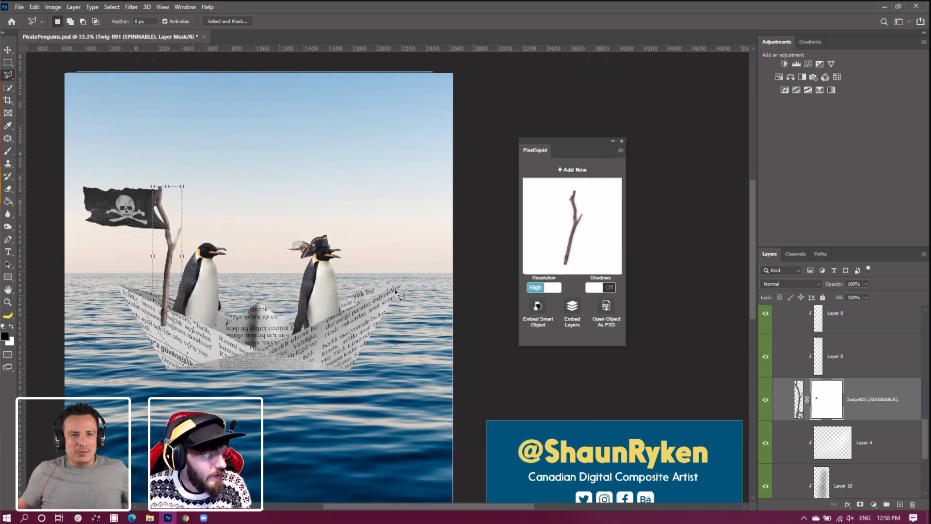
{"action": "left_click", "coordinate": [12, 327]}
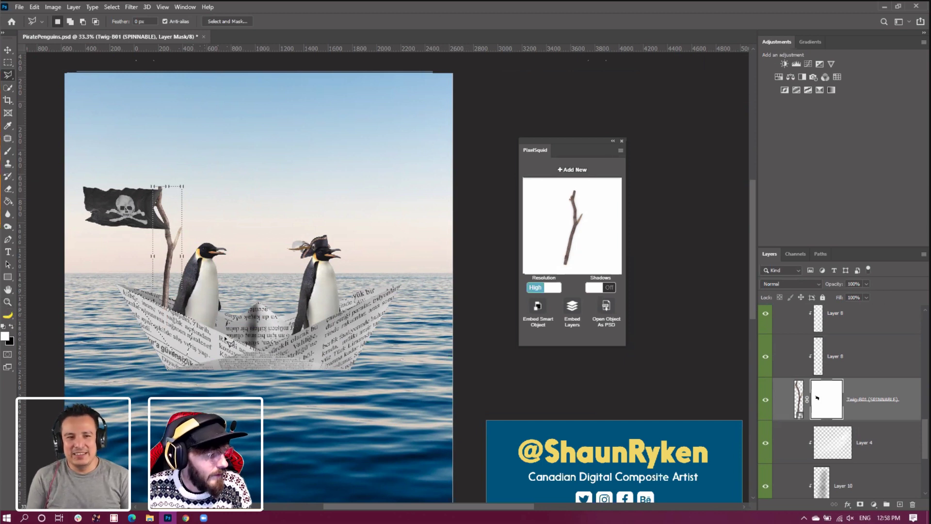
{"action": "left_click", "coordinate": [111, 7]}
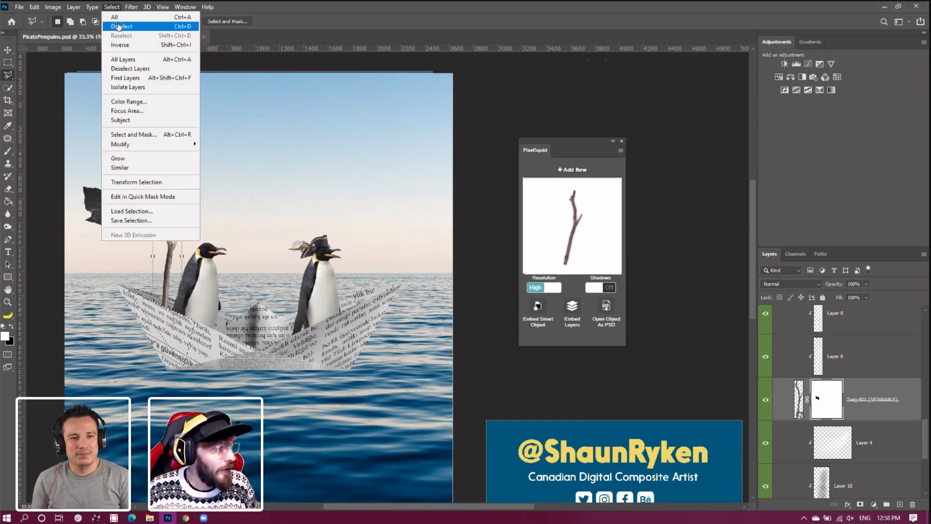
{"action": "key", "text": "Escape"}
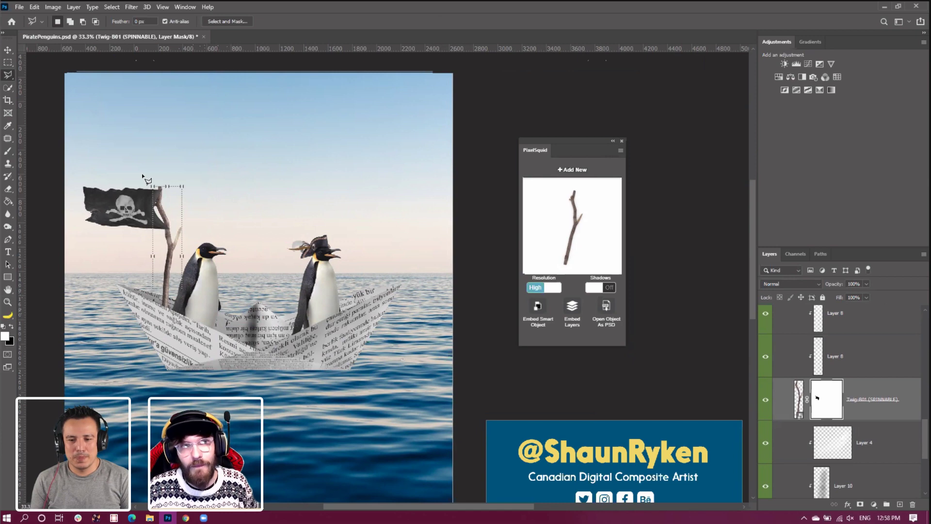
Delete Layer 10, the clipped twig shadow layer above the paper boat
{"action": "left_click", "coordinate": [6, 303]}
{"action": "left_click", "coordinate": [181, 274]}
{"action": "right_click", "coordinate": [204, 275]}
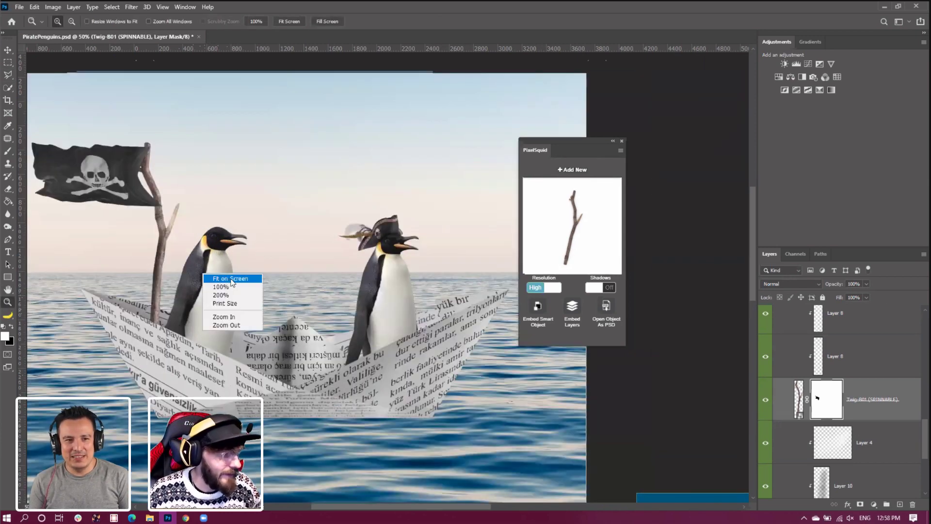
{"action": "left_click", "coordinate": [231, 283]}
{"action": "right_click", "coordinate": [255, 260]}
{"action": "left_click", "coordinate": [273, 309]}
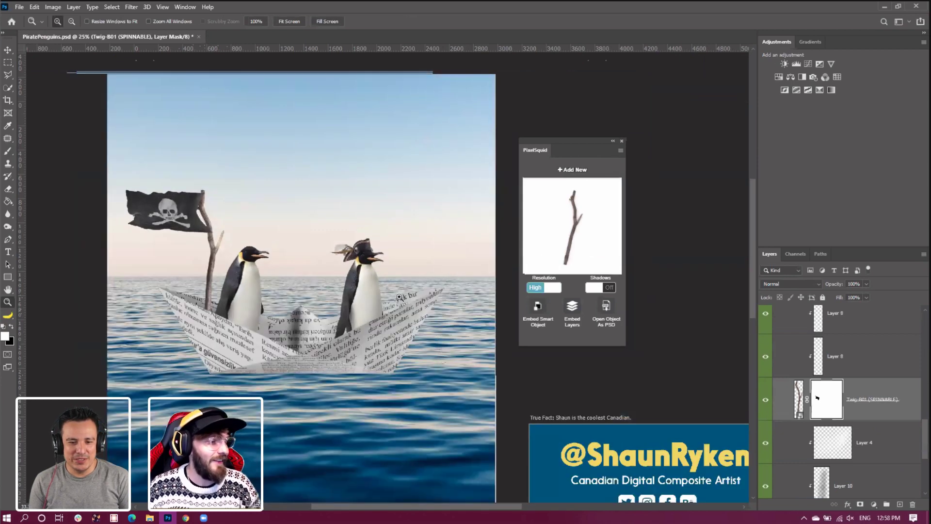
{"action": "scroll", "coordinate": [796, 388], "scroll_direction": "down", "scroll_amount": 4}
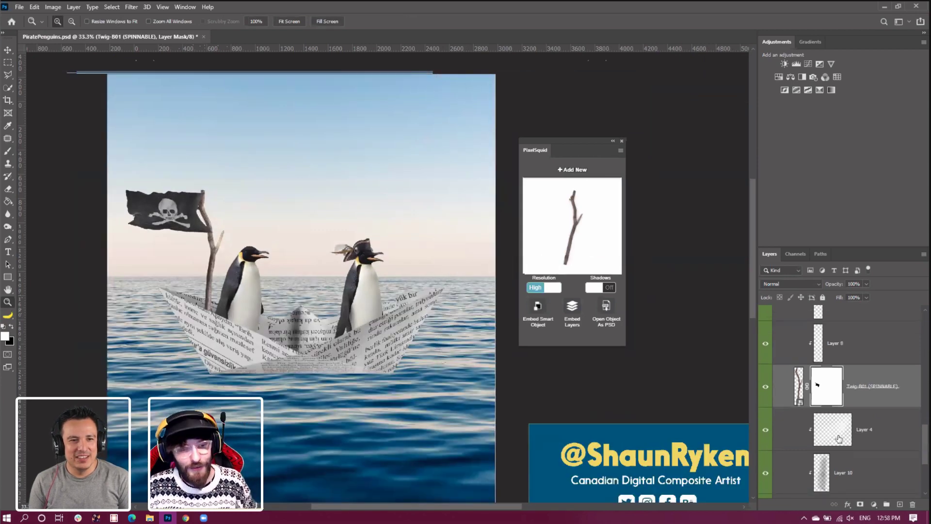
{"action": "left_click", "coordinate": [778, 340]}
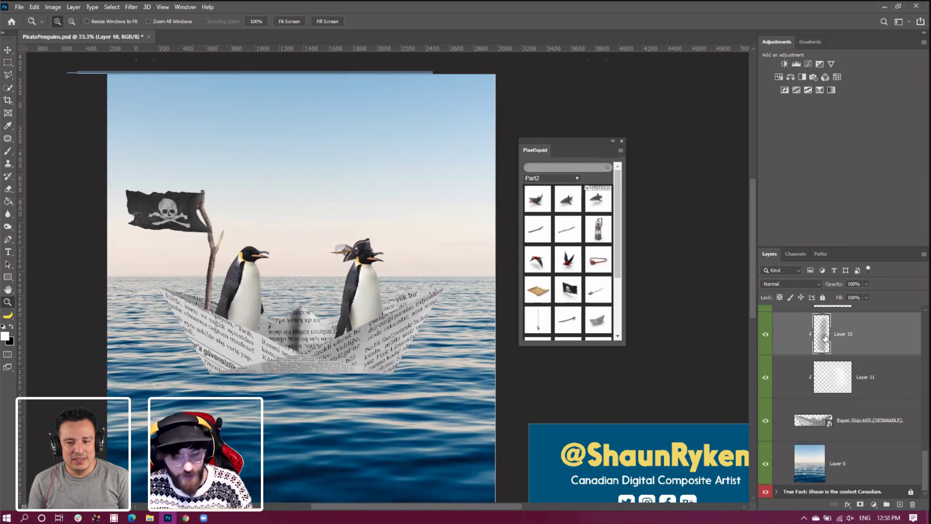
{"action": "key", "text": "Delete"}
{"action": "scroll", "coordinate": [819, 385], "scroll_direction": "up", "scroll_amount": 1}
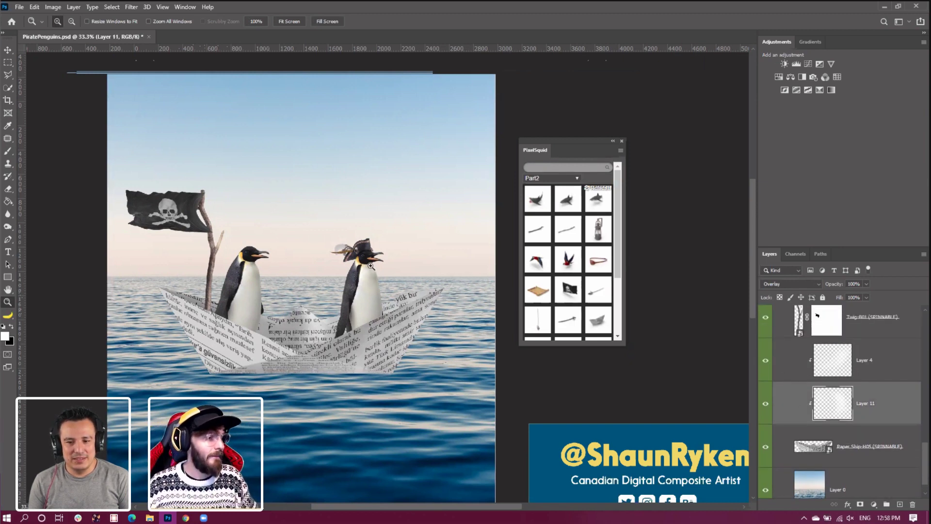
Select the hatless penguin layer and move the penguin slightly down and towards the boat's centre, away from the mast
{"action": "left_click", "coordinate": [8, 50]}
{"action": "scroll", "coordinate": [825, 412], "scroll_direction": "up", "scroll_amount": 5}
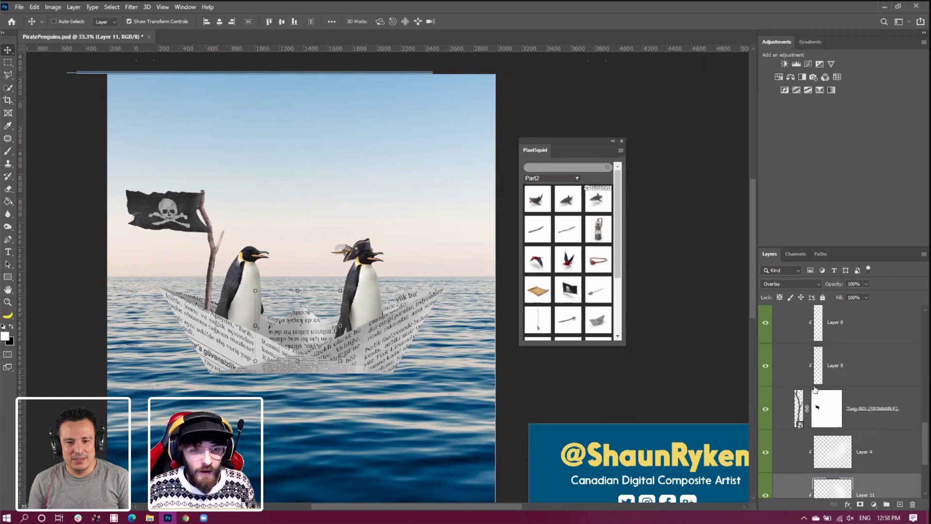
{"action": "scroll", "coordinate": [824, 414], "scroll_direction": "up", "scroll_amount": 2}
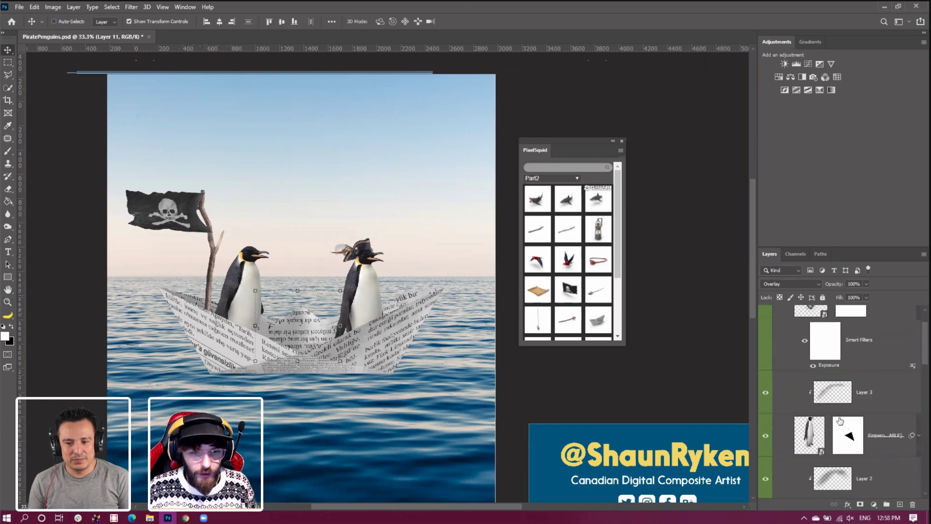
{"action": "left_click", "coordinate": [799, 418]}
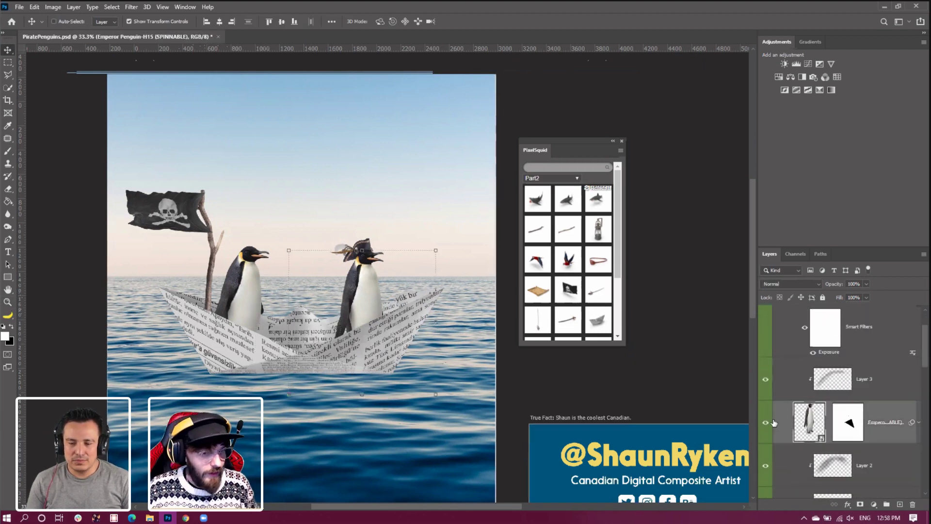
{"action": "left_click", "coordinate": [807, 359]}
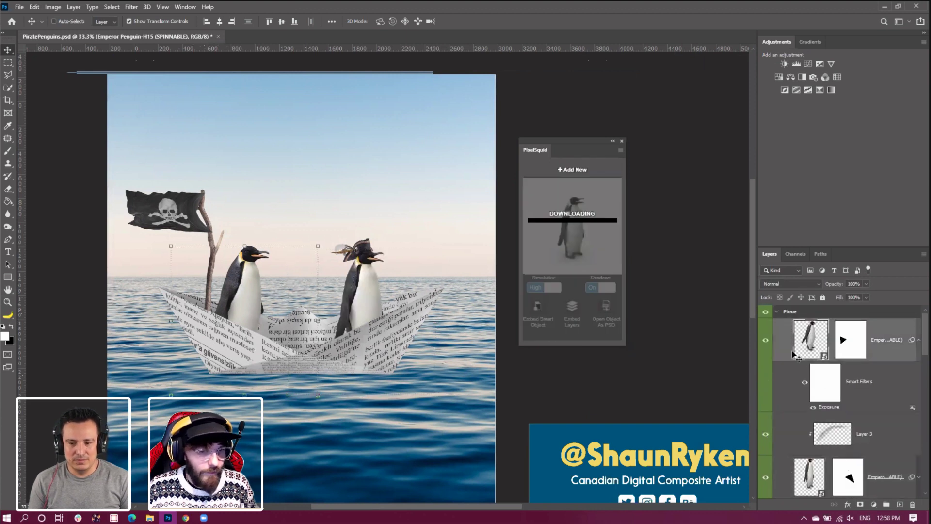
{"action": "left_click_drag", "start_coordinate": [259, 300], "coordinate": [280, 307]}
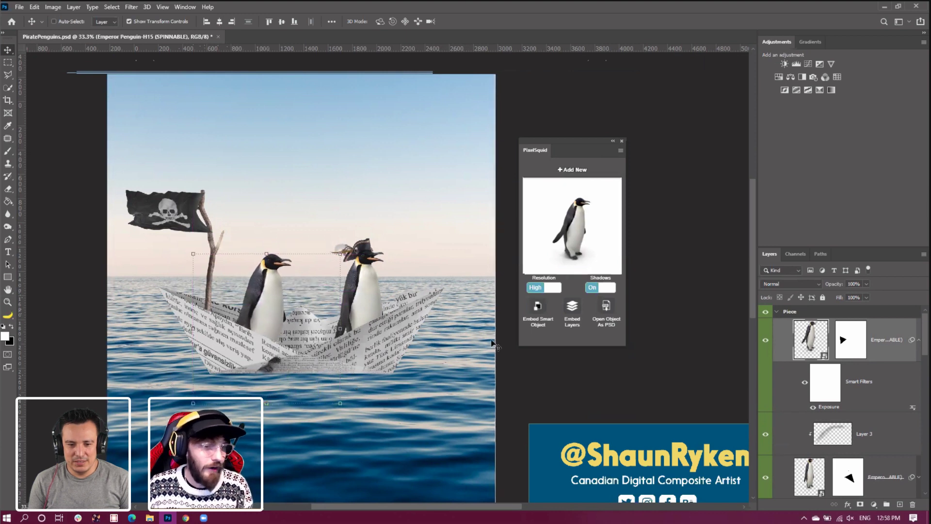
On the hatless penguin's layer mask, erase the feet showing over the boat's front with an eraser size of 100
{"action": "left_click", "coordinate": [849, 340]}
{"action": "left_click", "coordinate": [8, 188]}
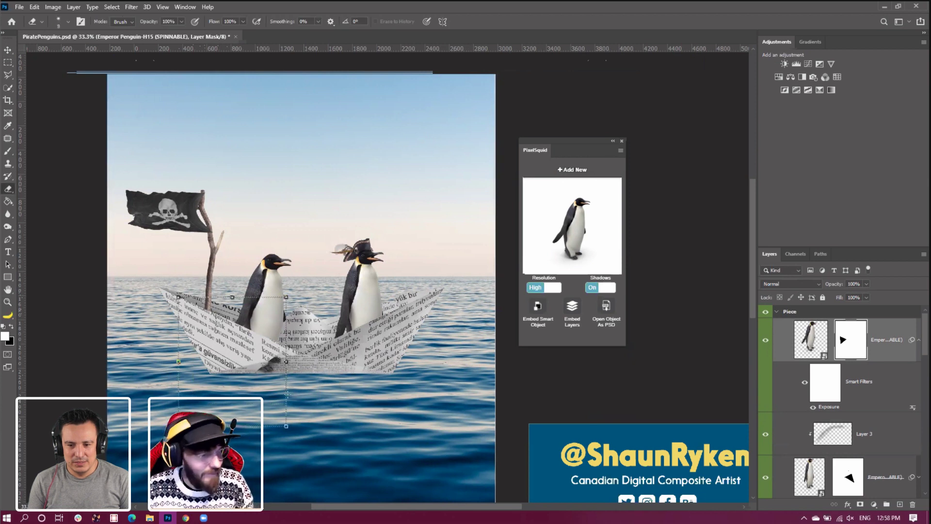
{"action": "key", "text": "bracketleft"}
{"action": "key", "text": "bracketleft"}
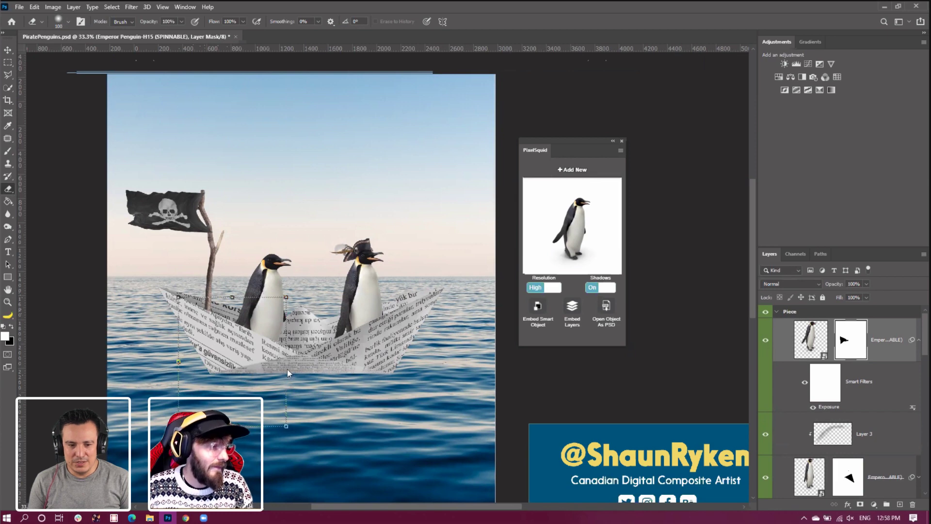
Examine the repositioned penguin and mast at several zoom levels, and review the layer stack from the hatless penguin down to the boat
{"action": "left_click", "coordinate": [8, 301]}
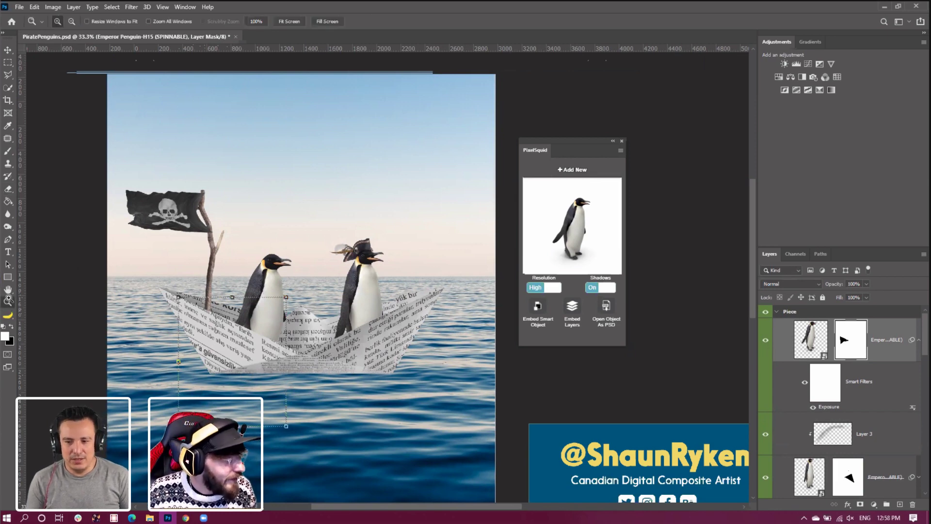
{"action": "right_click", "coordinate": [215, 272]}
{"action": "left_click", "coordinate": [235, 280]}
{"action": "right_click", "coordinate": [238, 285]}
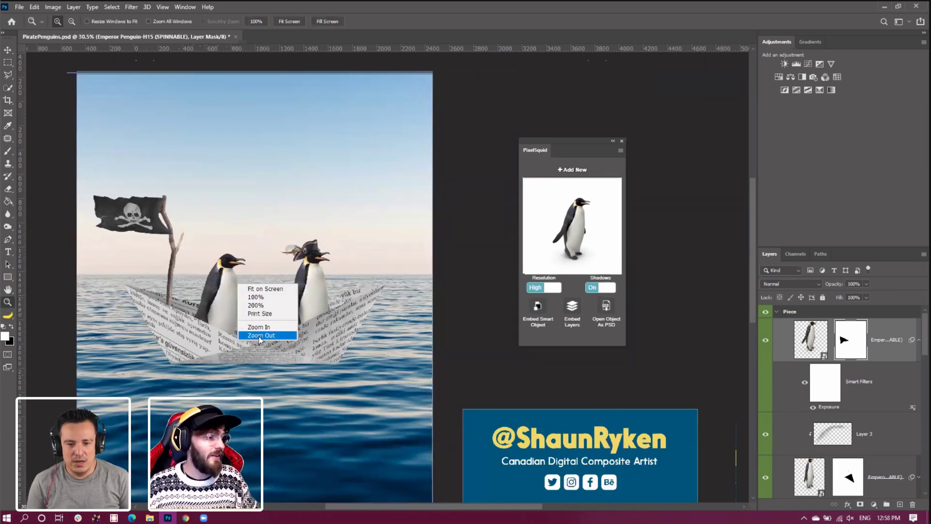
{"action": "left_click", "coordinate": [259, 327]}
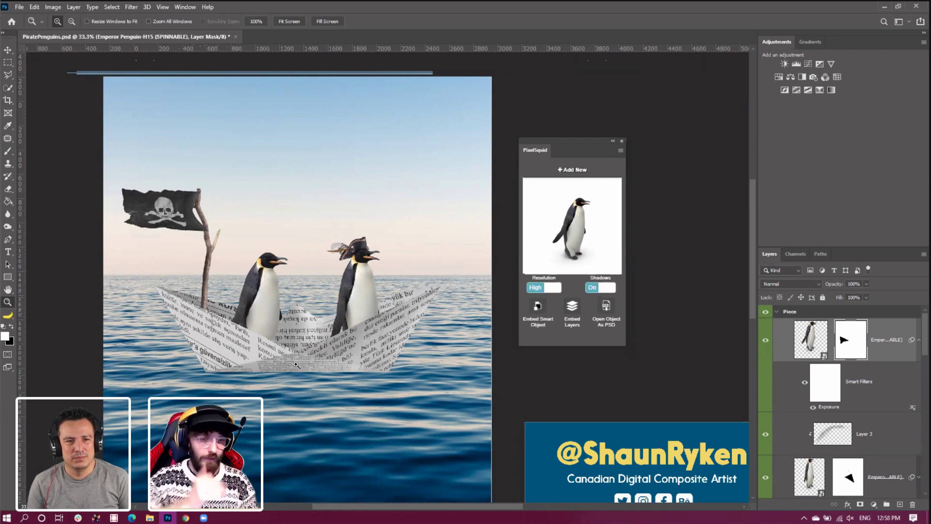
{"action": "right_click", "coordinate": [285, 340]}
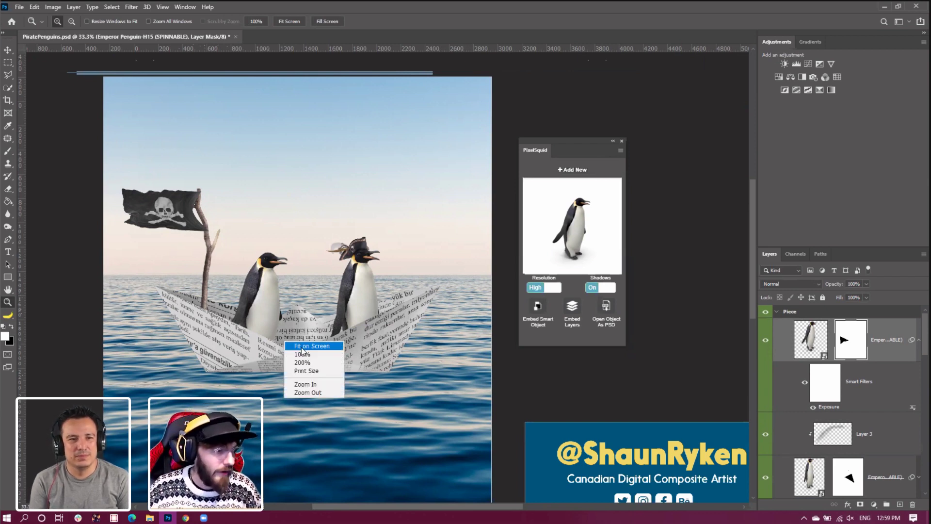
{"action": "left_click", "coordinate": [293, 345]}
{"action": "right_click", "coordinate": [217, 306]}
{"action": "left_click", "coordinate": [233, 358]}
{"action": "left_click", "coordinate": [189, 281]}
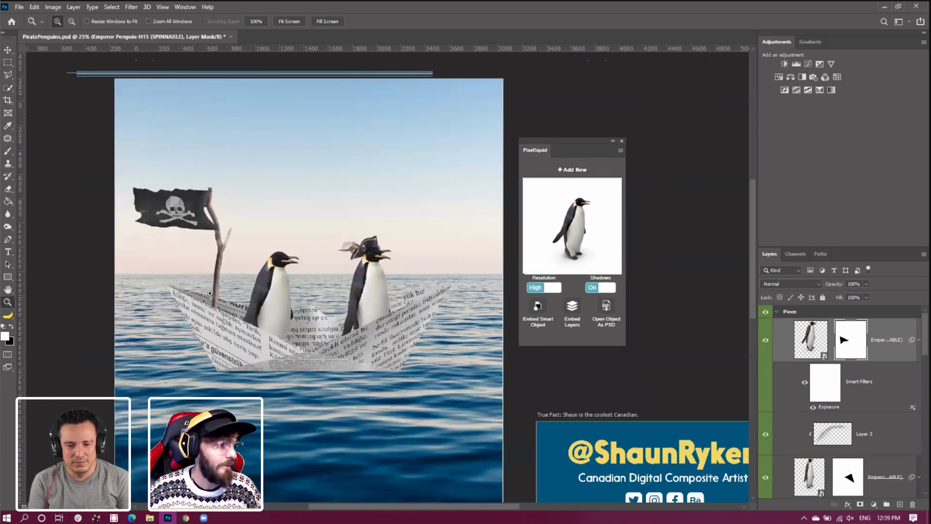
{"action": "scroll", "coordinate": [854, 401], "scroll_direction": "down", "scroll_amount": 3}
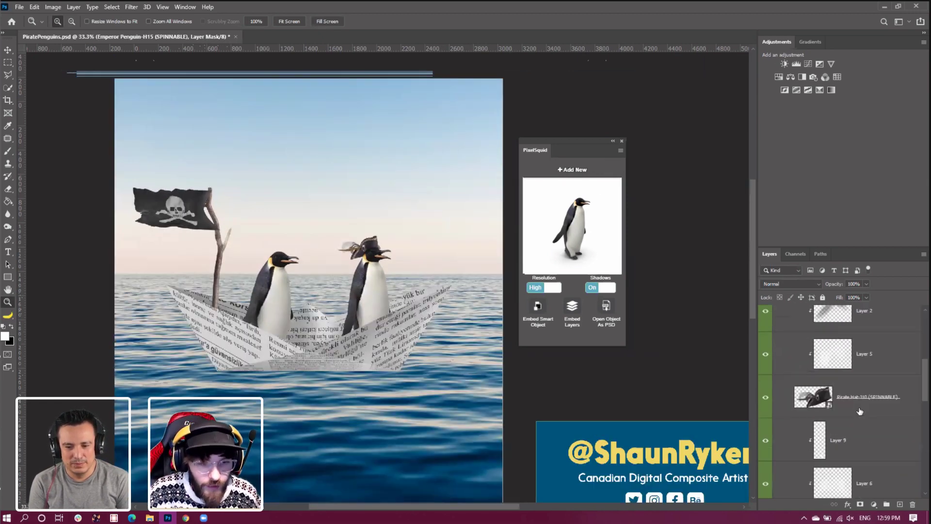
{"action": "scroll", "coordinate": [854, 400], "scroll_direction": "down", "scroll_amount": 10}
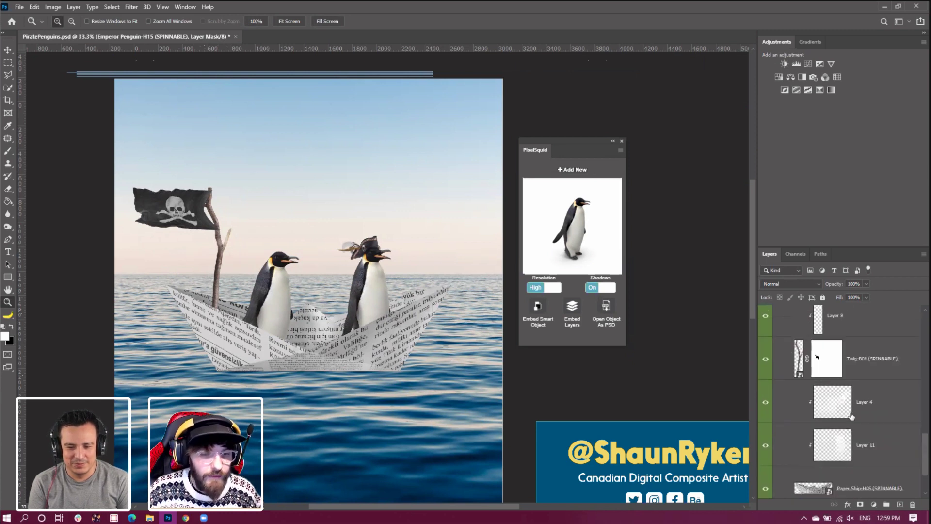
{"action": "left_click_drag", "start_coordinate": [922, 440], "coordinate": [918, 318]}
{"action": "left_click", "coordinate": [811, 340]}
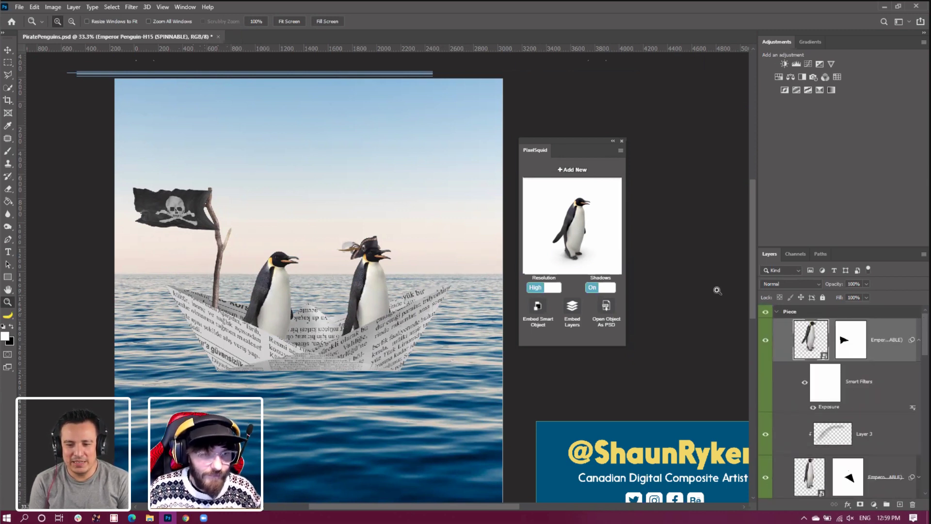
Return PixelSquid to its object library, and collapse and select the Piece artboard in the layer stack
{"action": "left_click", "coordinate": [577, 169]}
{"action": "scroll", "coordinate": [692, 305], "scroll_direction": "down", "scroll_amount": 3}
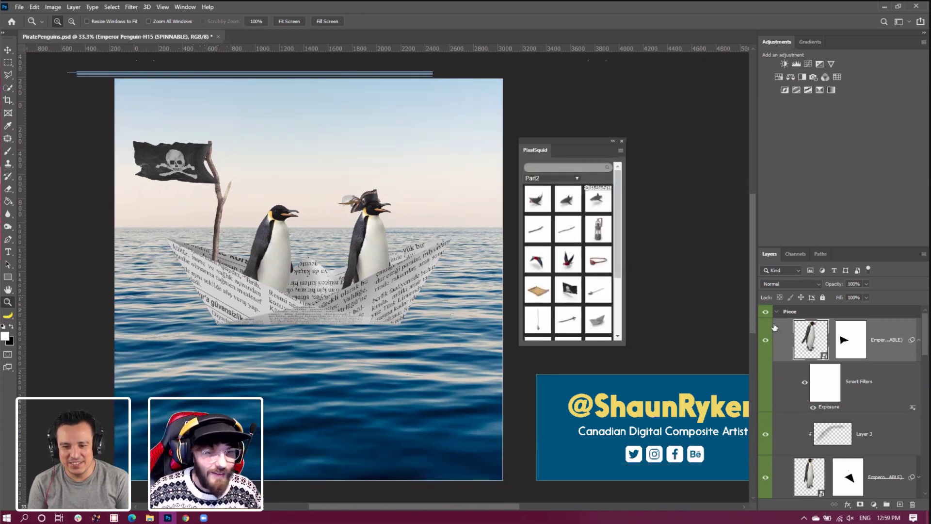
{"action": "left_click", "coordinate": [777, 311]}
{"action": "left_click", "coordinate": [819, 326]}
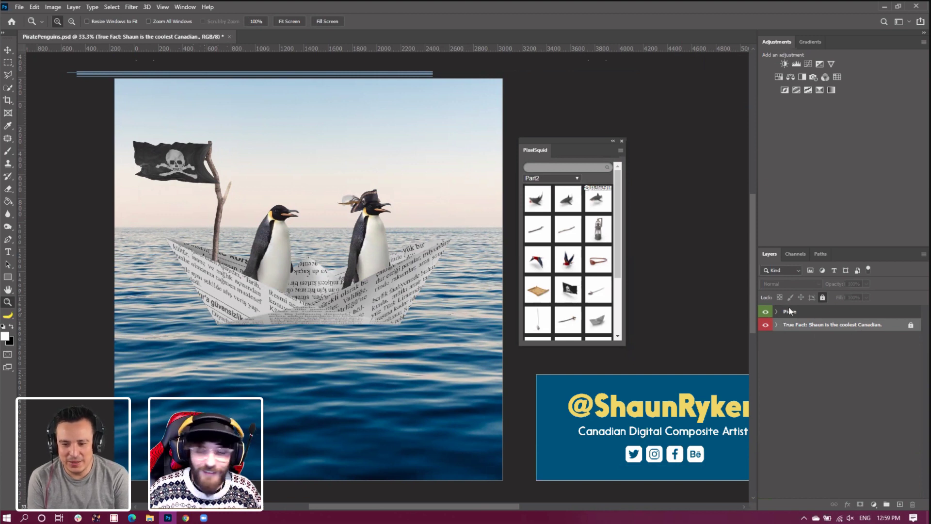
{"action": "left_click", "coordinate": [800, 311]}
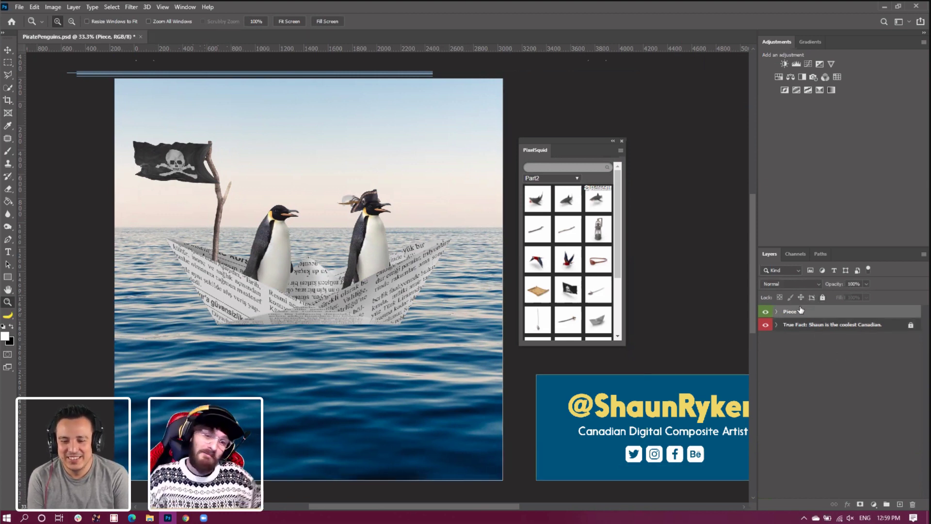
{"action": "left_click", "coordinate": [775, 312]}
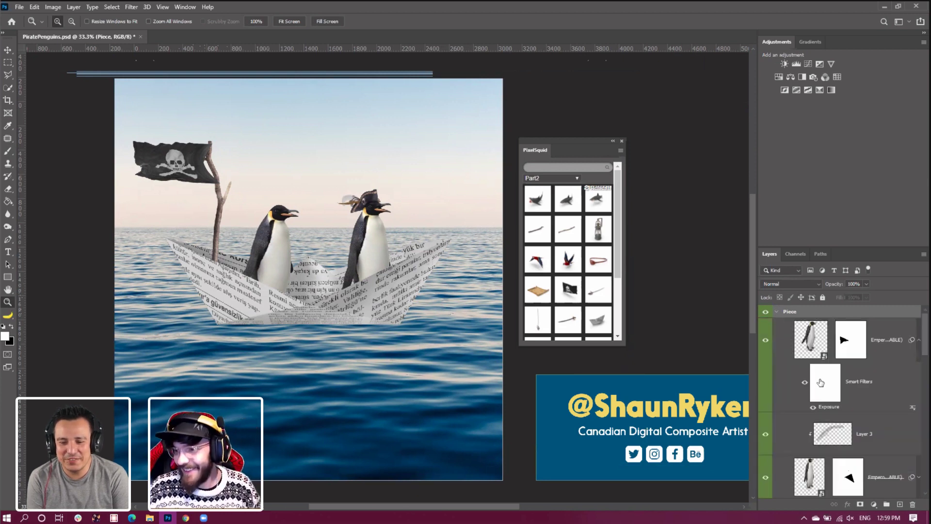
{"action": "left_click", "coordinate": [777, 313]}
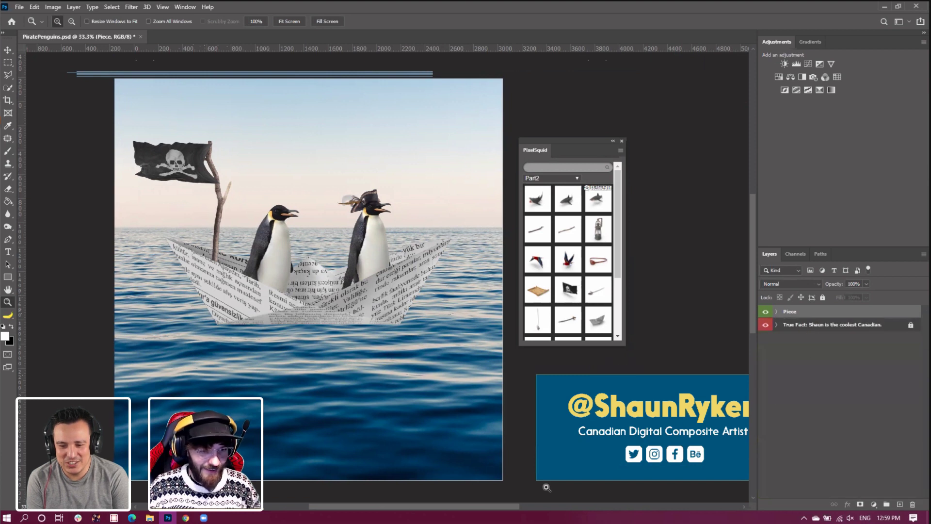
Review the whole penguin boat composite, fitted to the screen and at closer zoom levels
{"action": "left_click_drag", "start_coordinate": [509, 505], "coordinate": [529, 505]}
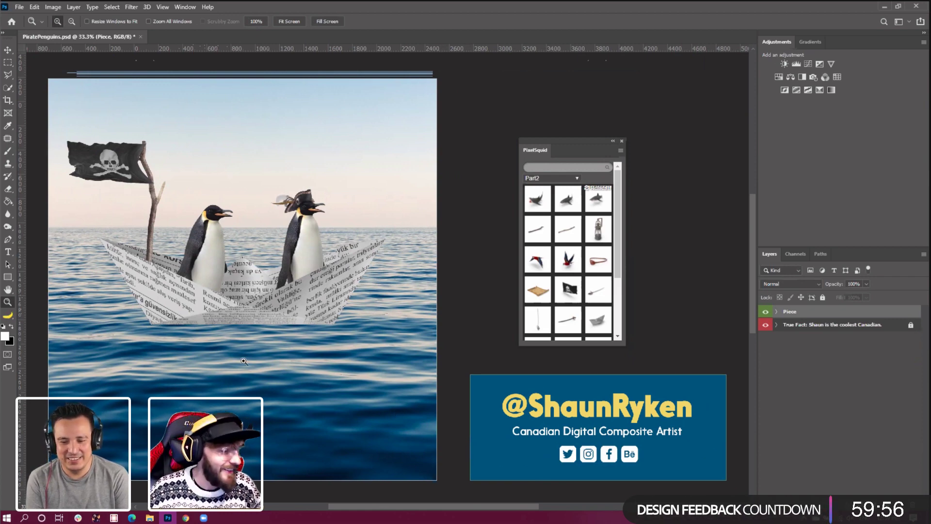
{"action": "left_click", "coordinate": [185, 307]}
{"action": "right_click", "coordinate": [201, 293]}
{"action": "left_click", "coordinate": [225, 299]}
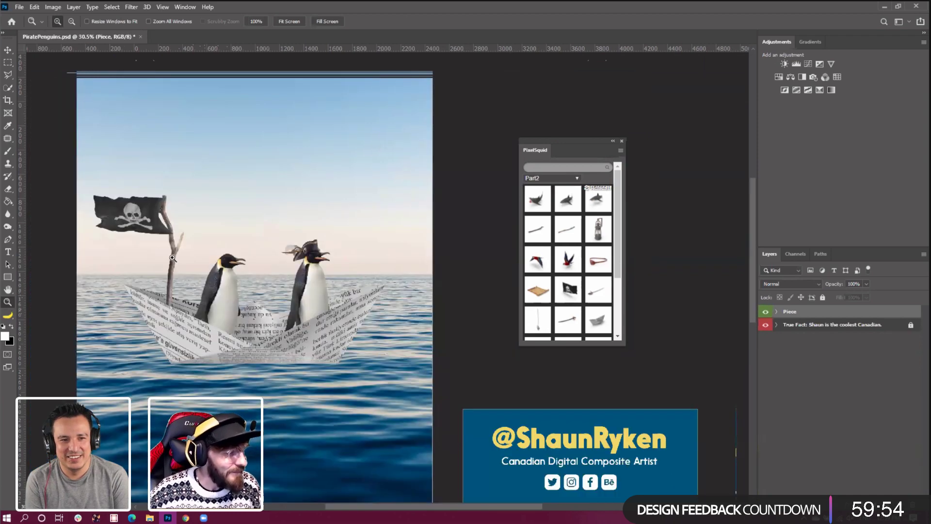
{"action": "right_click", "coordinate": [171, 255]}
{"action": "left_click", "coordinate": [191, 306]}
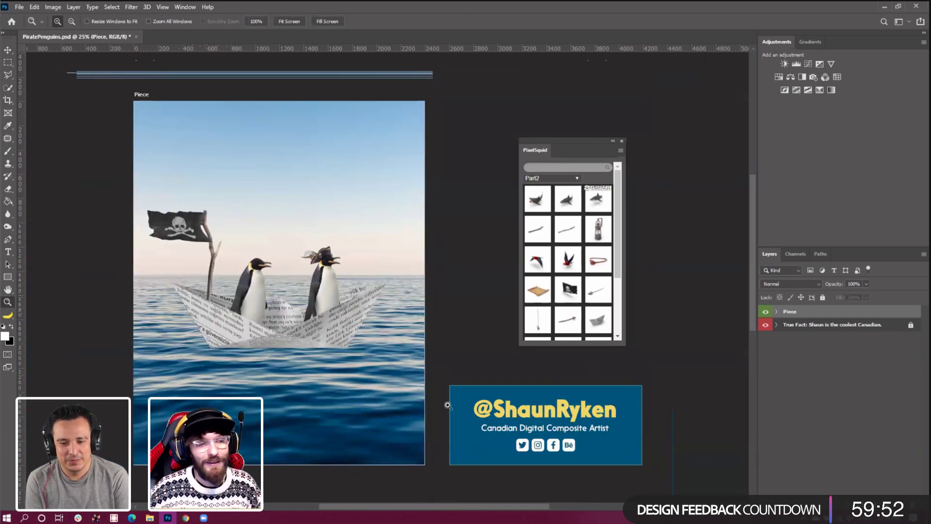
{"action": "left_click", "coordinate": [254, 329]}
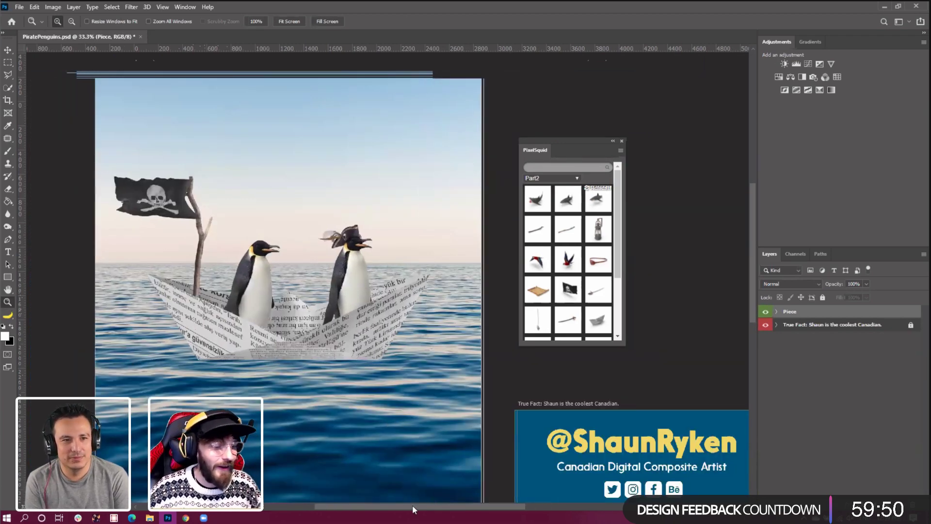
Fit the whole artboard in view and move the PixelSquid panel clear of it, into the empty canvas above the credit banner
{"action": "left_click_drag", "start_coordinate": [437, 507], "coordinate": [410, 506]}
{"action": "left_click", "coordinate": [411, 435], "text": "alt"}
{"action": "left_click", "coordinate": [411, 434], "text": "alt"}
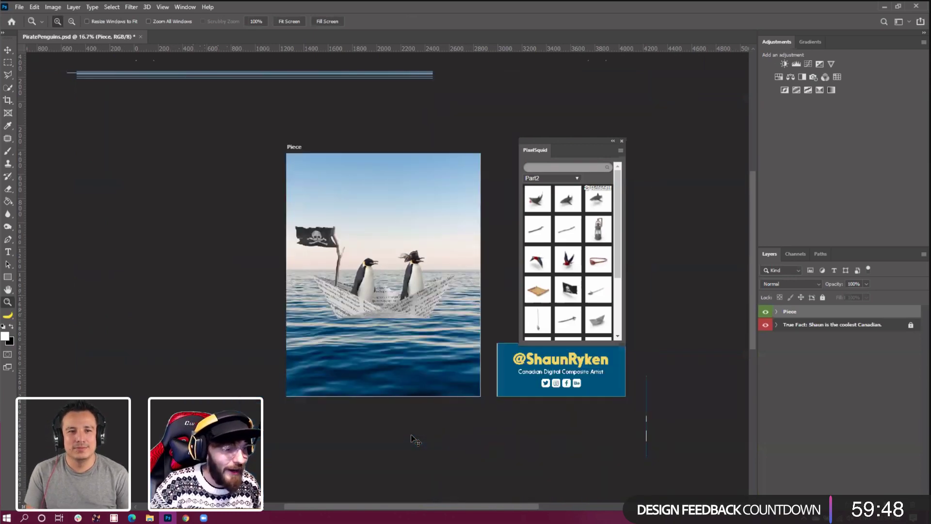
{"action": "left_click", "coordinate": [412, 434]}
{"action": "left_click_drag", "start_coordinate": [559, 151], "coordinate": [592, 135]}
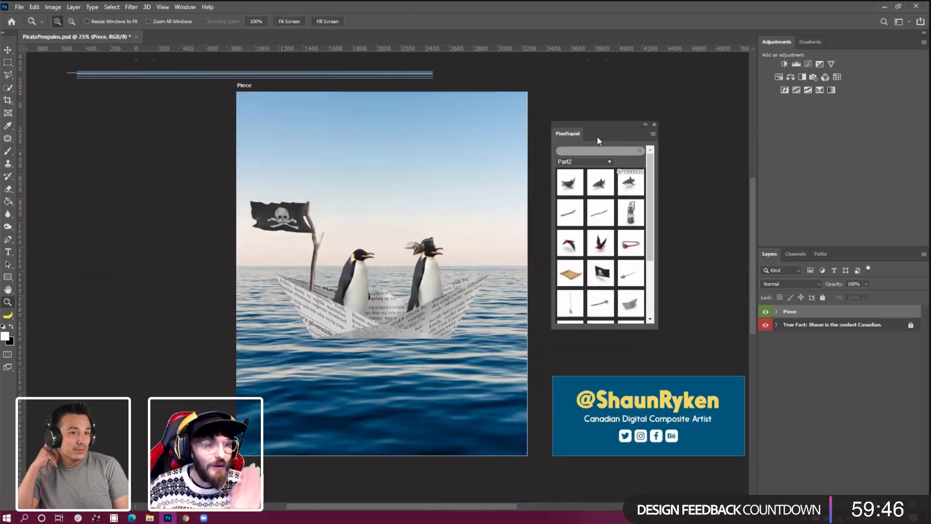
Insert the PixelSquid great white shark above the top penguin layer in the Piece artboard and place it over the water
{"action": "left_click", "coordinate": [776, 312]}
{"action": "left_click", "coordinate": [811, 331]}
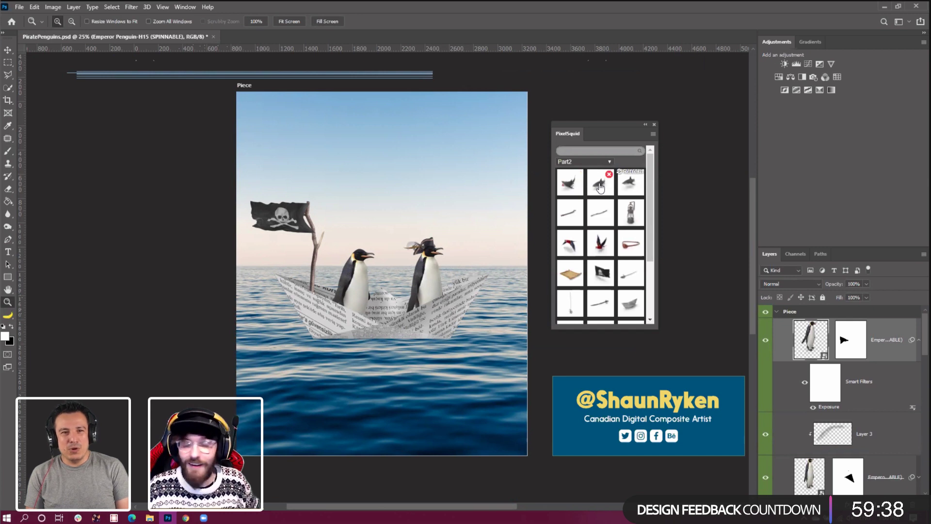
{"action": "left_click", "coordinate": [636, 193]}
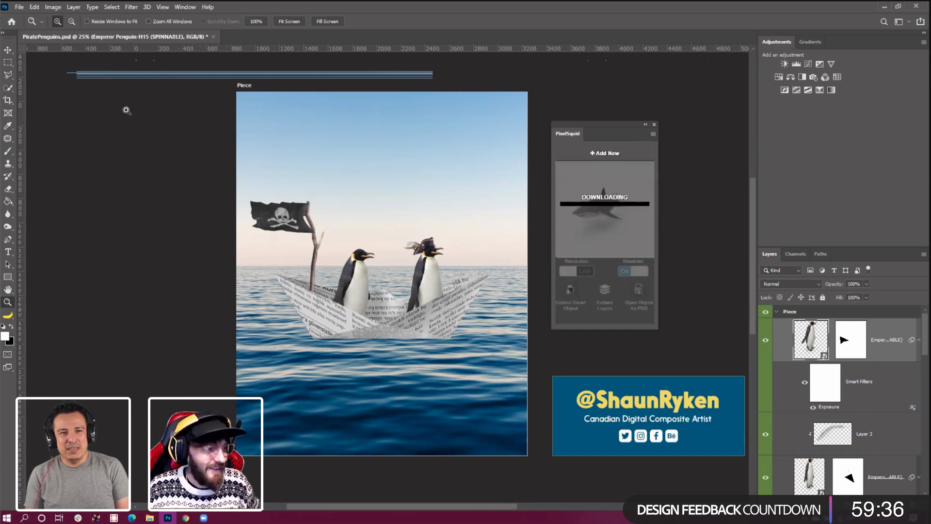
{"action": "left_click", "coordinate": [8, 50]}
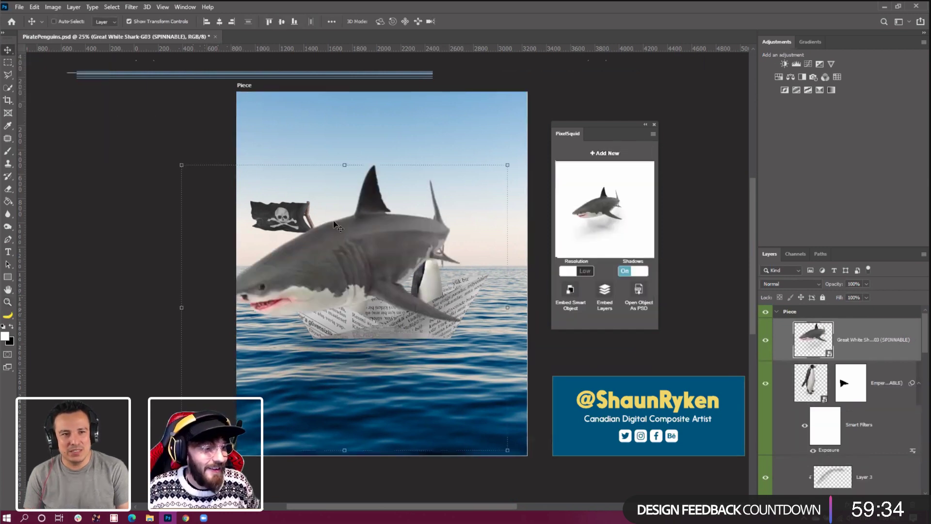
{"action": "left_click_drag", "start_coordinate": [367, 277], "coordinate": [411, 372]}
Spin the PixelSquid shark to a more side-on angle and turn its shadows off
{"action": "left_click_drag", "start_coordinate": [600, 235], "coordinate": [611, 217]}
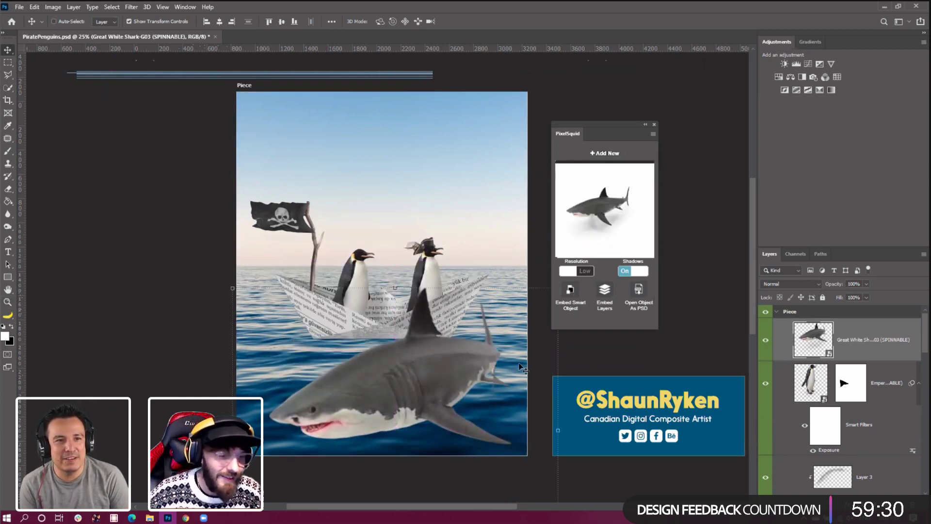
{"action": "left_click", "coordinate": [635, 271]}
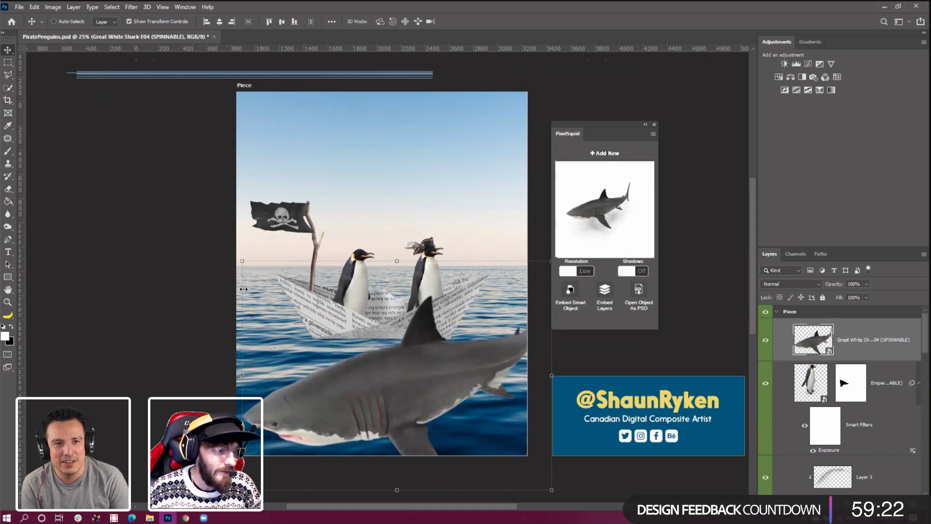
Shrink the shark to fit the water just below the paper boat and set its resolution to High
{"action": "left_click", "coordinate": [243, 262]}
{"action": "left_click_drag", "start_coordinate": [242, 262], "coordinate": [217, 196]}
{"action": "left_click_drag", "start_coordinate": [194, 162], "coordinate": [294, 275]}
{"action": "key", "text": "Return"}
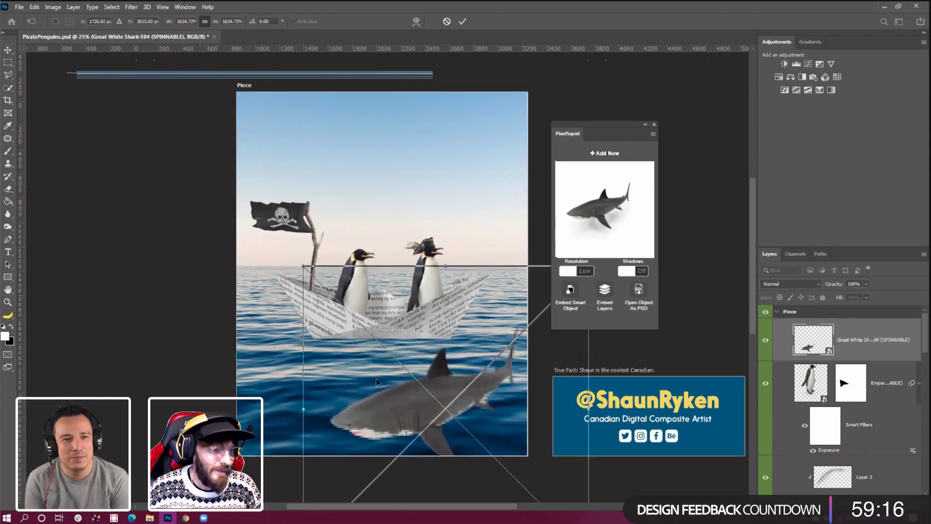
{"action": "left_click_drag", "start_coordinate": [388, 388], "coordinate": [371, 377]}
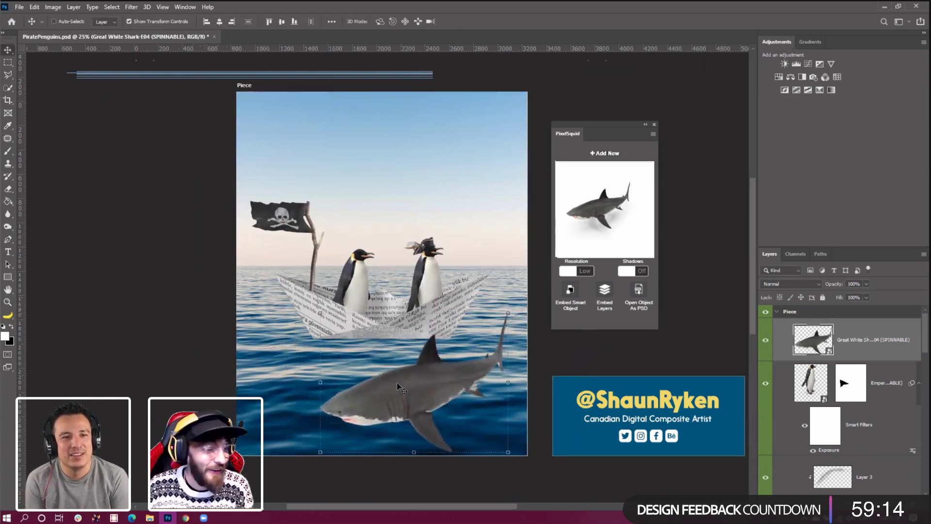
{"action": "left_click", "coordinate": [570, 270]}
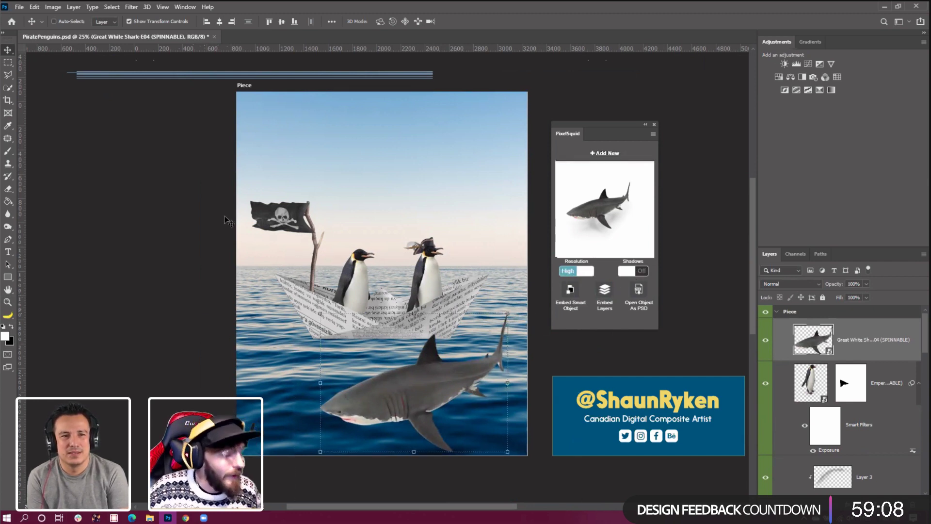
Add a Reveal All layer mask to the shark layer
{"action": "left_click", "coordinate": [74, 7]}
{"action": "mouse_move", "coordinate": [146, 159]}
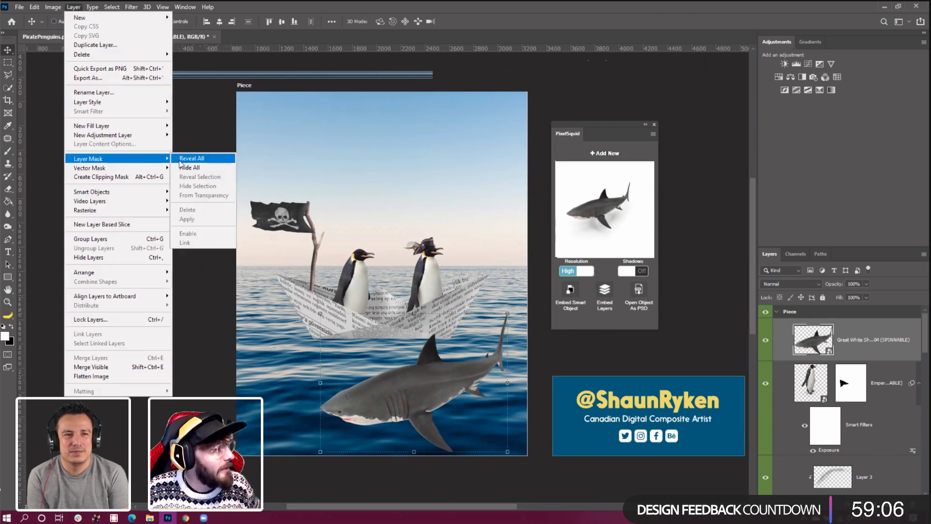
{"action": "left_click", "coordinate": [192, 159]}
Erase the shark's lower pectoral fin on the layer mask with a soft Eraser of about 300 px
{"action": "key", "text": "e"}
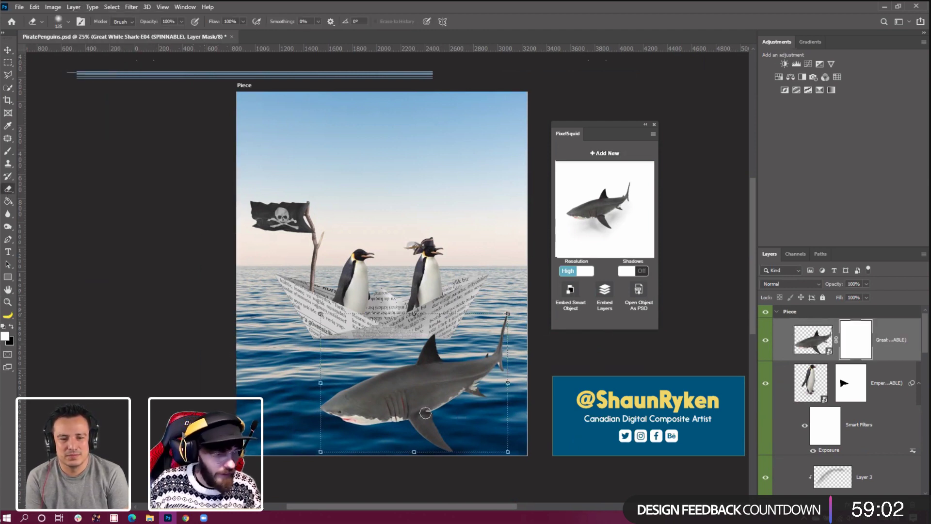
{"action": "key", "text": "bracketright"}
{"action": "key", "text": "bracketright"}
{"action": "key", "text": "bracketright"}
{"action": "key", "text": "bracketright"}
{"action": "key", "text": "bracketright"}
{"action": "left_click_drag", "start_coordinate": [456, 440], "coordinate": [422, 443]}
{"action": "key", "text": "bracketright"}
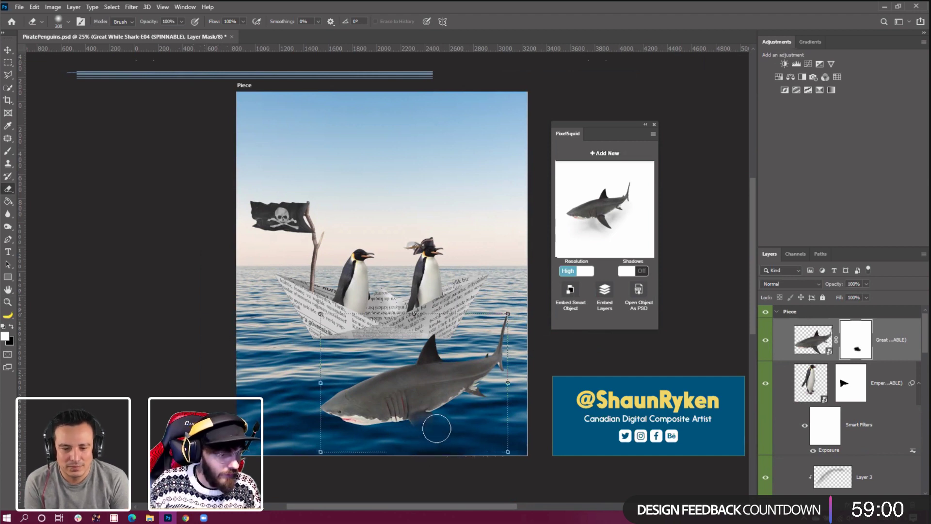
Set the Eraser opacity to 35% and fade the shark's lower jaw, snout and front underside into the water
{"action": "left_click", "coordinate": [180, 22]}
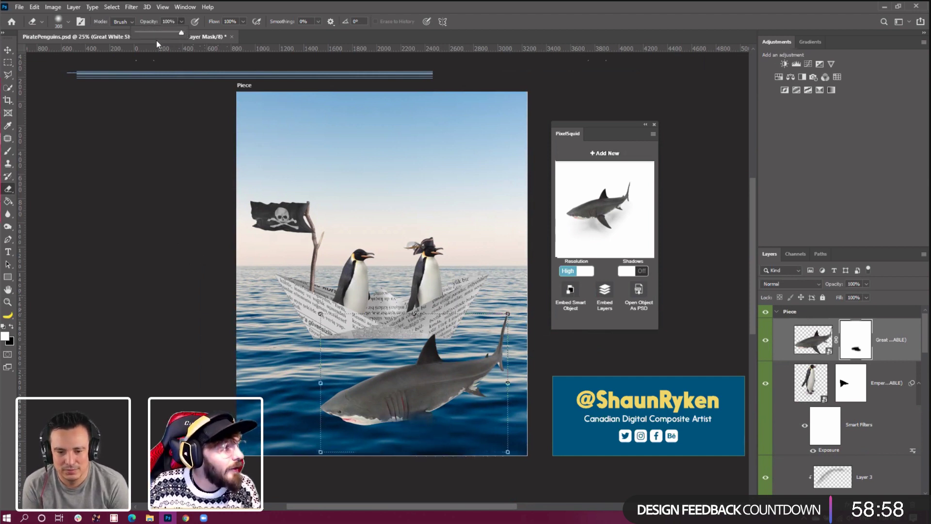
{"action": "key", "text": "bracketleft"}
{"action": "key", "text": "bracketleft"}
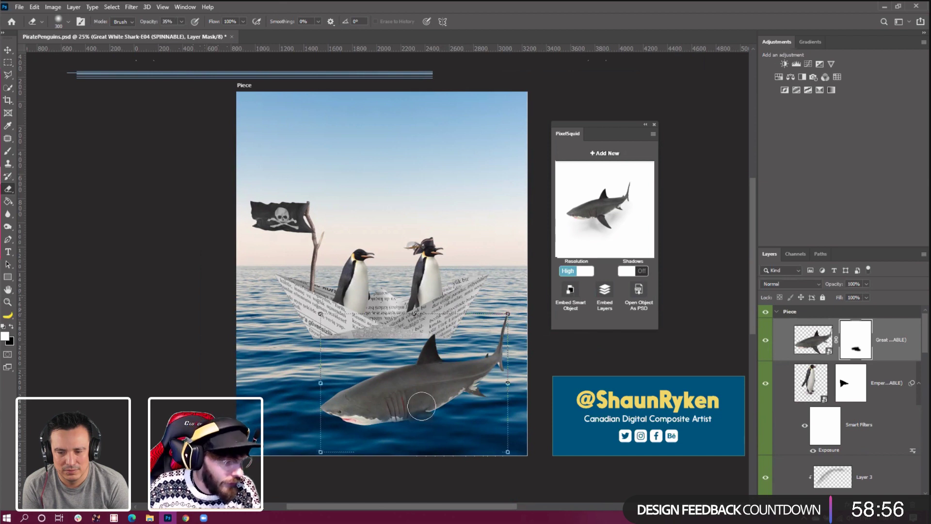
{"action": "key", "text": "bracketleft"}
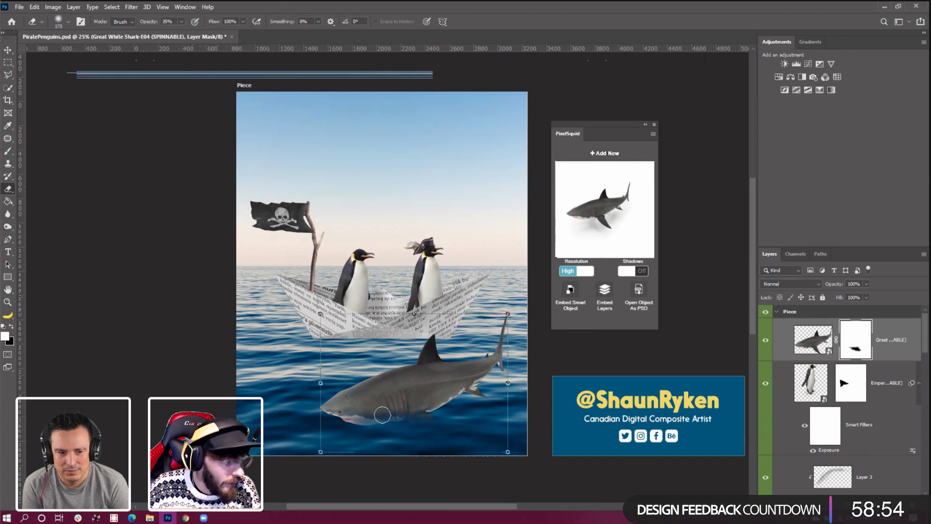
{"action": "key", "text": "bracketleft"}
{"action": "mouse_move", "coordinate": [358, 421]}
{"action": "left_mouse_down"}
{"action": "mouse_move", "coordinate": [325, 411]}
{"action": "mouse_move", "coordinate": [376, 423]}
{"action": "mouse_move", "coordinate": [333, 419]}
{"action": "mouse_move", "coordinate": [368, 428]}
{"action": "left_mouse_up"}
{"action": "key", "text": "bracketleft"}
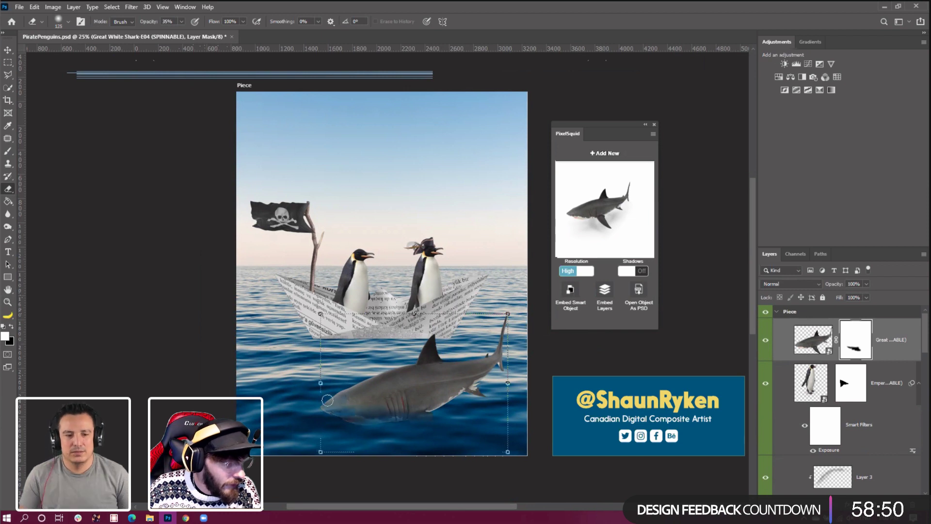
{"action": "key", "text": "bracketleft"}
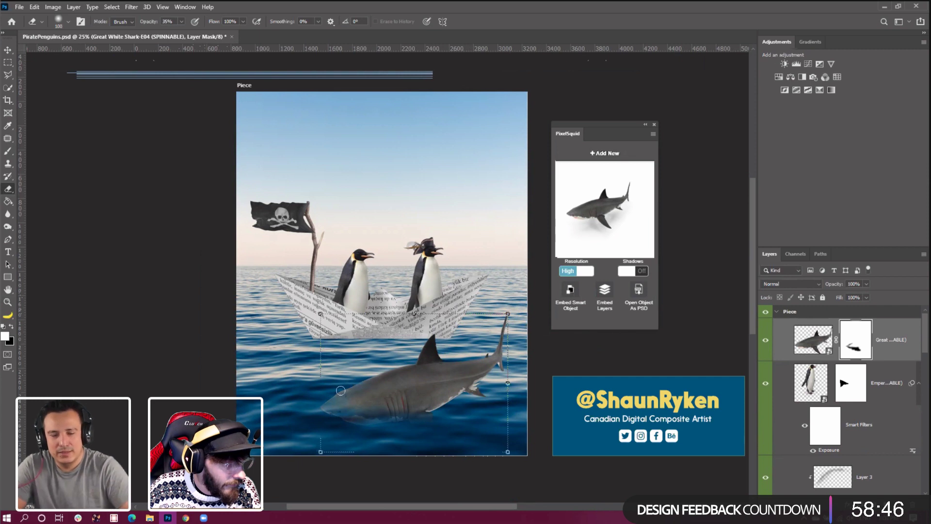
Fade the shark's rear underside and the small fins near its tail on the mask, varying the Eraser up to about 175 px
{"action": "key", "text": "bracketright"}
{"action": "key", "text": "bracketright"}
{"action": "key", "text": "bracketright"}
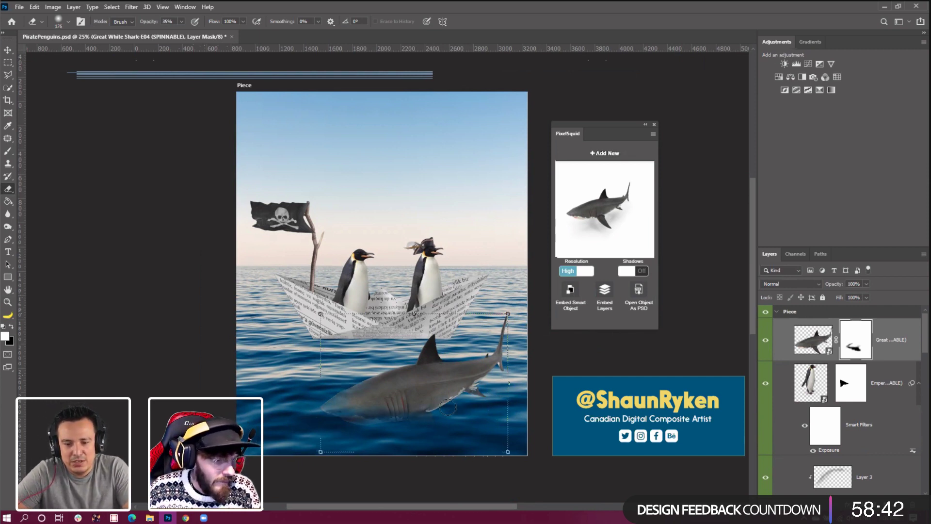
{"action": "key", "text": "bracketleft"}
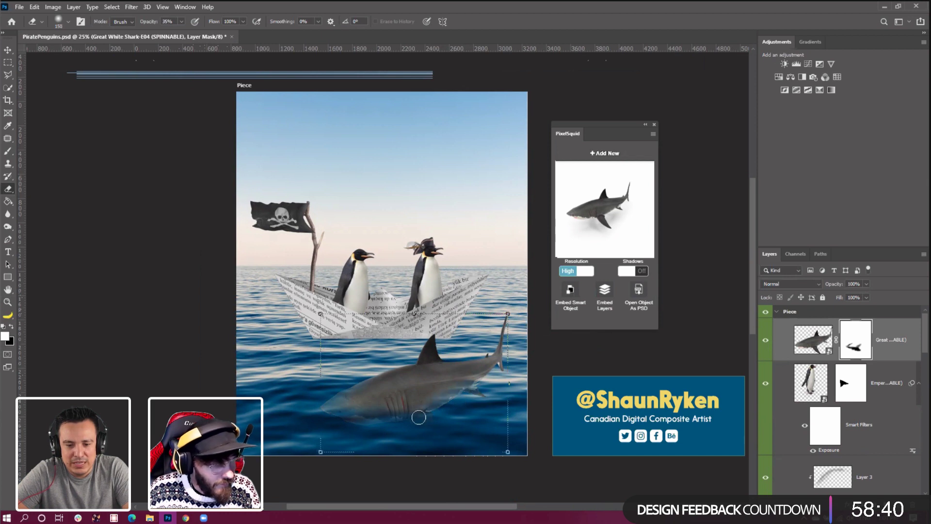
{"action": "key", "text": "bracketleft"}
{"action": "key", "text": "bracketleft"}
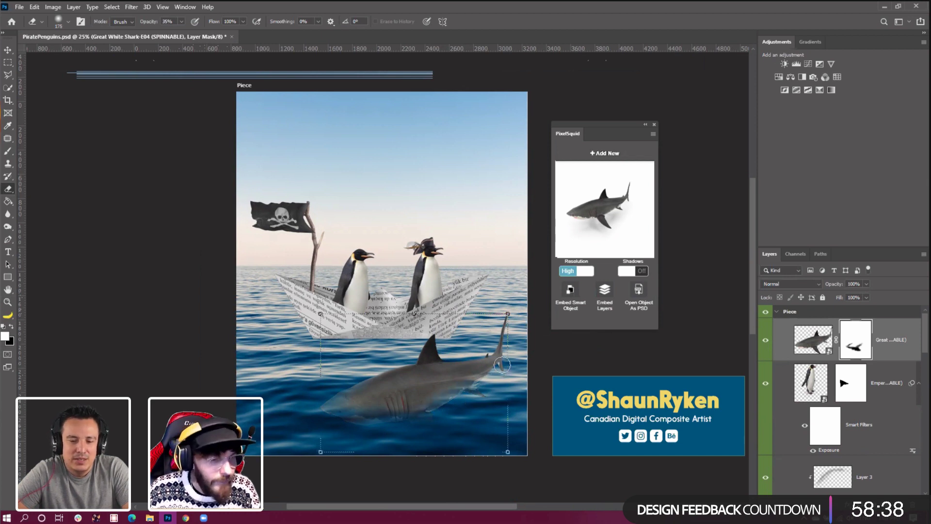
{"action": "key", "text": "bracketleft"}
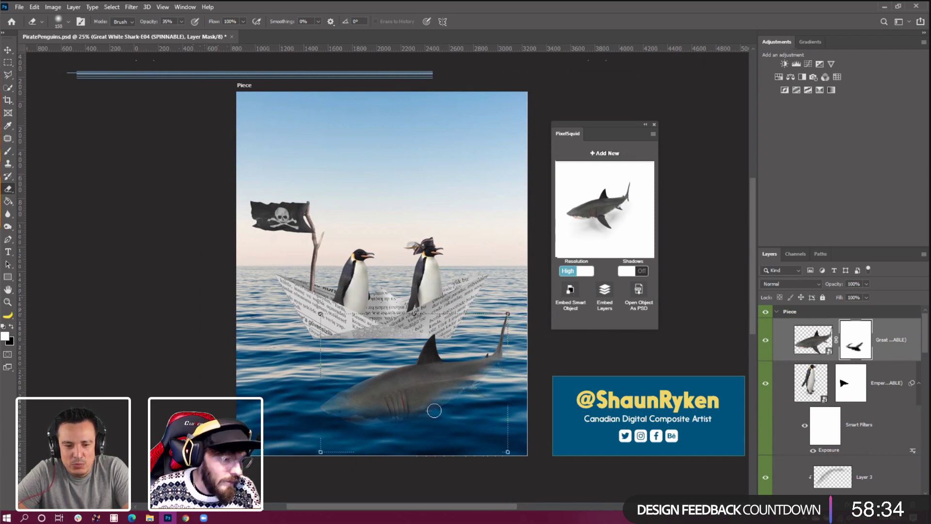
Soften the shark's belly and throat further on the mask with the Eraser at about 200 px
{"action": "key", "text": "bracketright"}
{"action": "key", "text": "bracketright"}
{"action": "key", "text": "bracketright"}
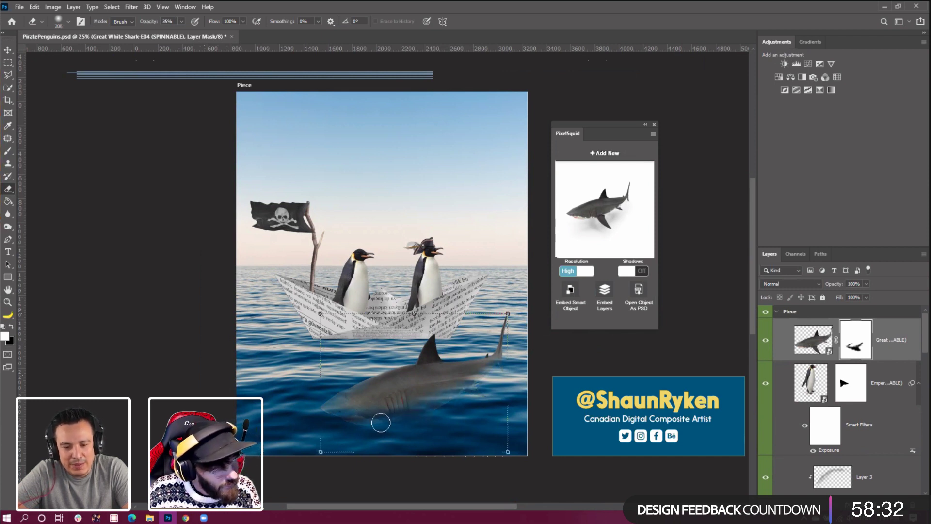
Erase the upright tail fin on the shark's mask with the Eraser between about 125 and 175 px
{"action": "key", "text": "bracketleft"}
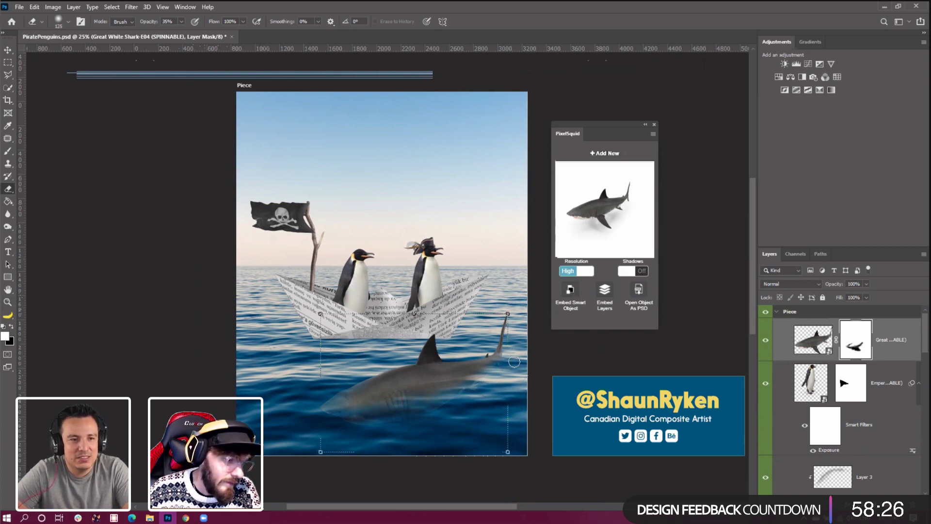
{"action": "key", "text": "bracketright"}
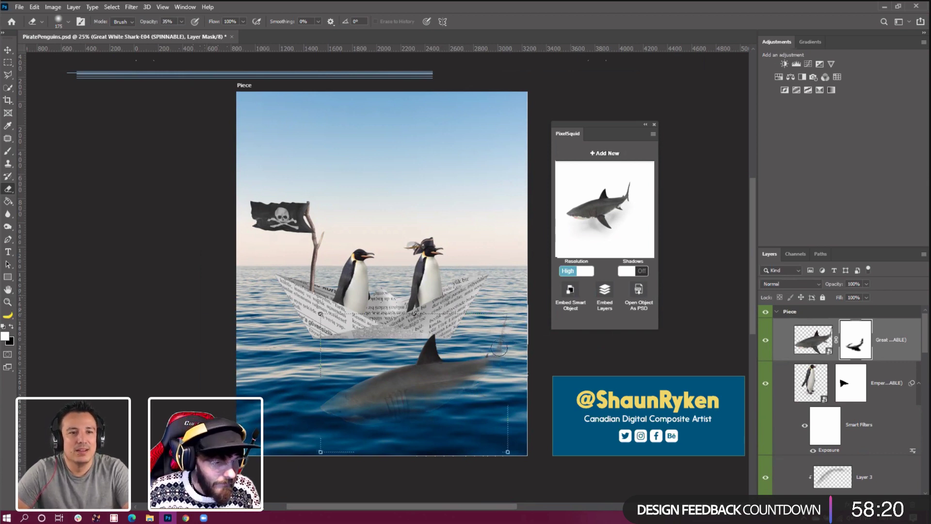
{"action": "key", "text": "bracketleft"}
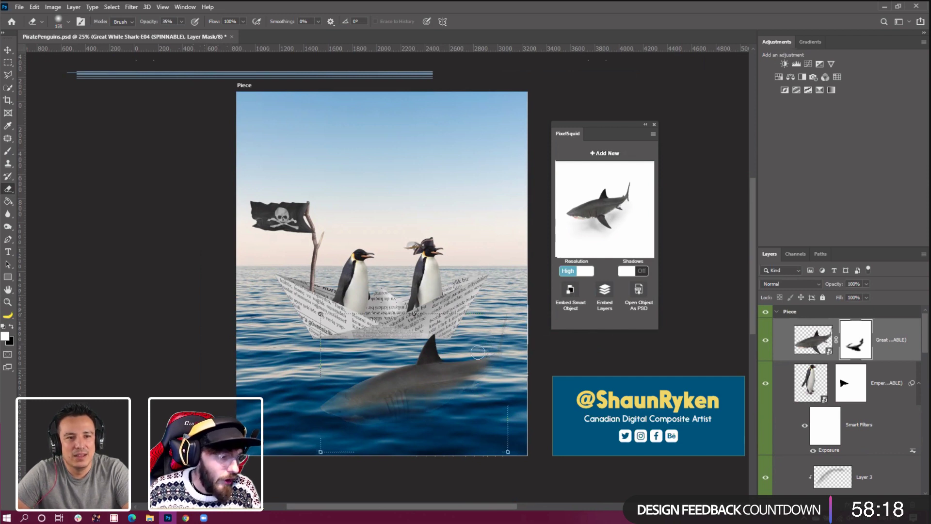
{"action": "key", "text": "bracketleft"}
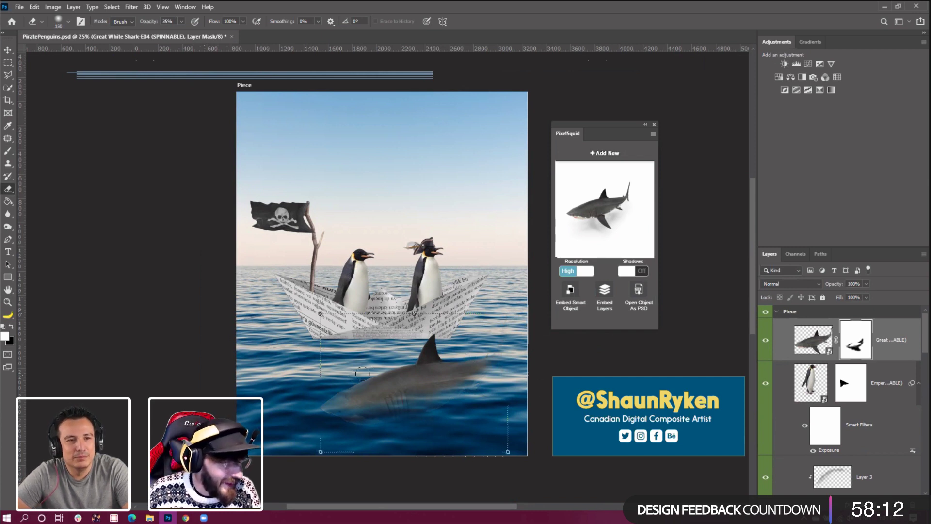
Fade the shark's snout and lower head edge on the mask with the Eraser at about 125 px
{"action": "key", "text": "bracketleft"}
{"action": "key", "text": "bracketleft"}
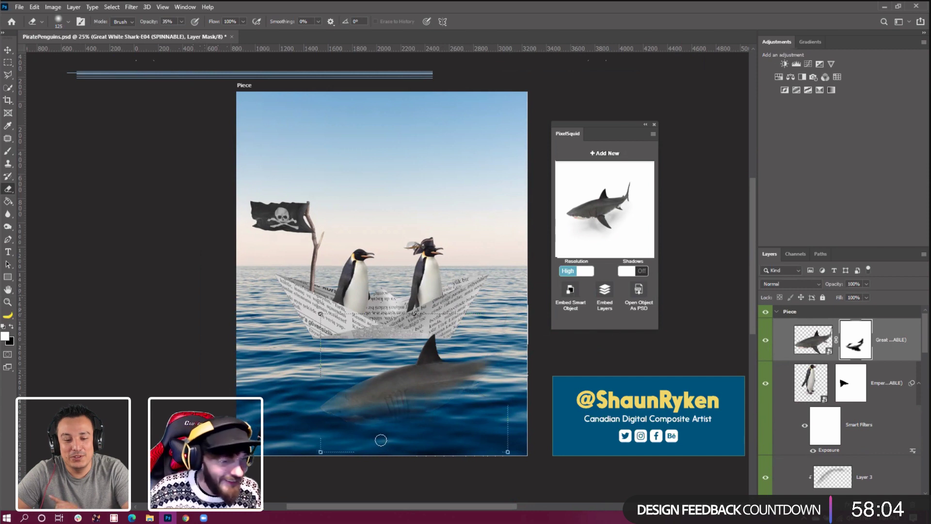
{"action": "key", "text": "bracketright"}
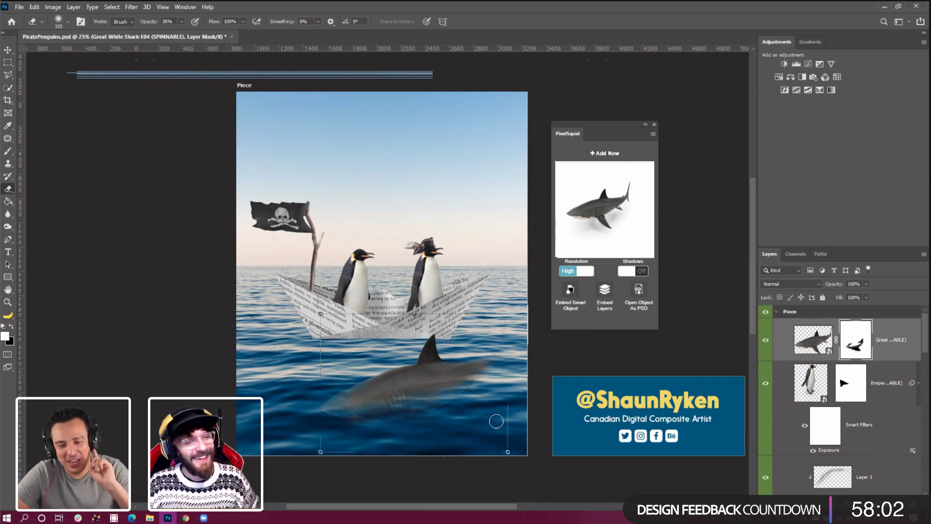
Apply Levels to the shark image with the black input level at 19 and the white input level at 172
{"action": "left_click", "coordinate": [807, 349]}
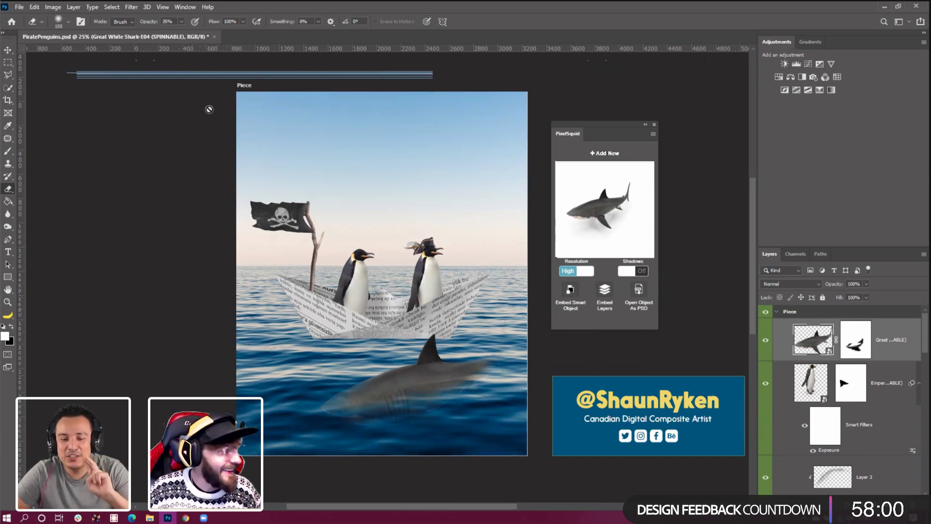
{"action": "left_click", "coordinate": [74, 7]}
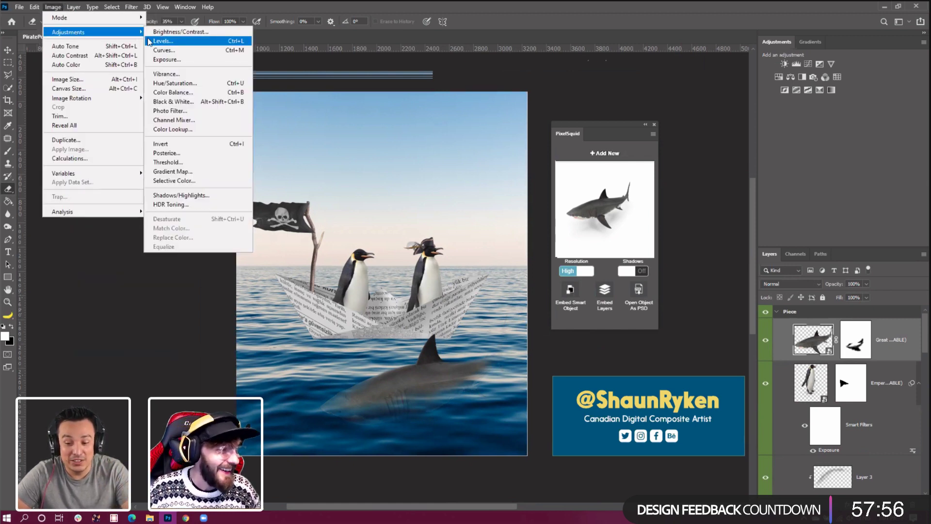
{"action": "key", "text": "Escape"}
{"action": "key", "text": "ctrl+l"}
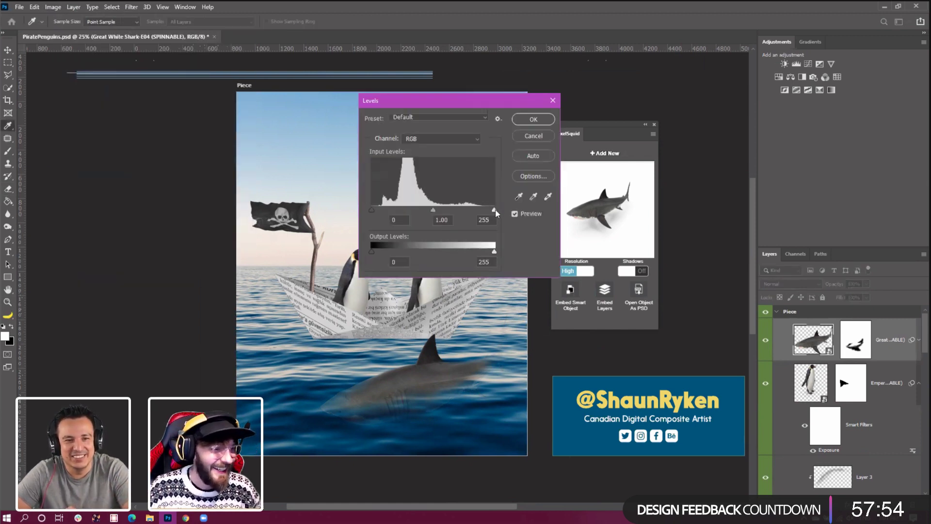
{"action": "left_click_drag", "start_coordinate": [495, 210], "coordinate": [455, 206]}
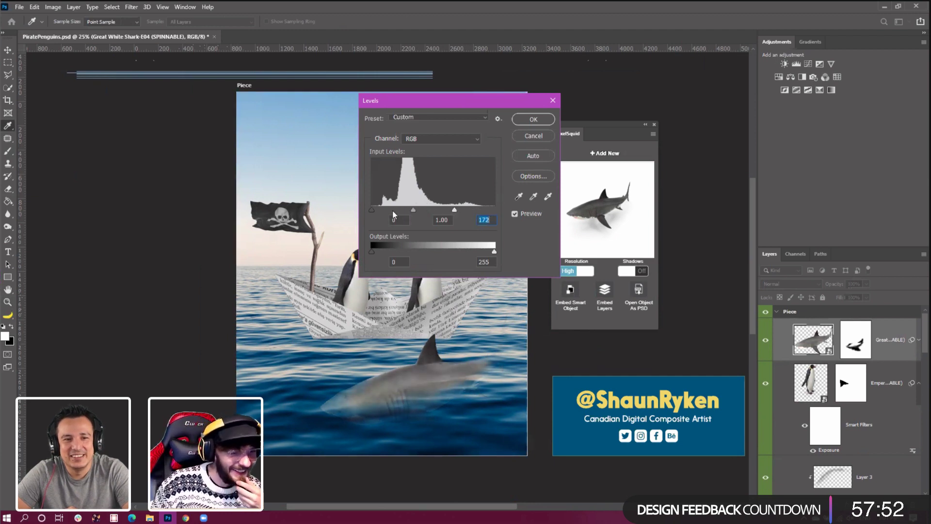
{"action": "mouse_move", "coordinate": [373, 209]}
{"action": "left_mouse_down"}
{"action": "mouse_move", "coordinate": [400, 210]}
{"action": "mouse_move", "coordinate": [382, 212]}
{"action": "left_mouse_up"}
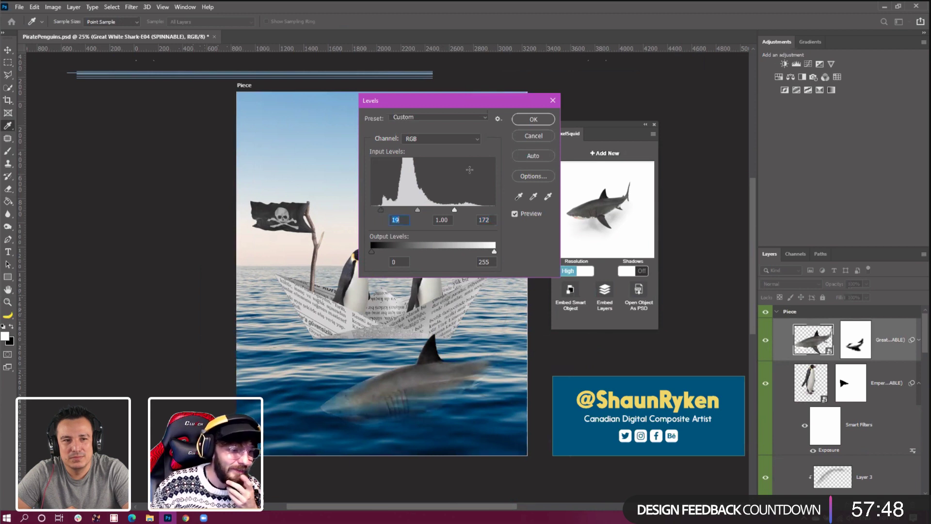
{"action": "left_click", "coordinate": [534, 119]}
Disable the shark's layer mask to compare it with the unmasked shark, and re-enable the mask
{"action": "left_click", "coordinate": [849, 344]}
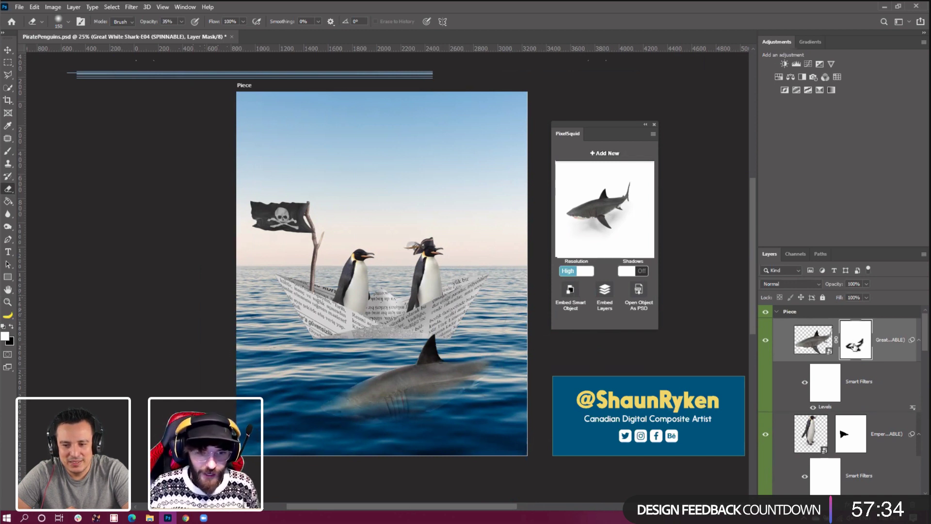
{"action": "right_click", "coordinate": [864, 348]}
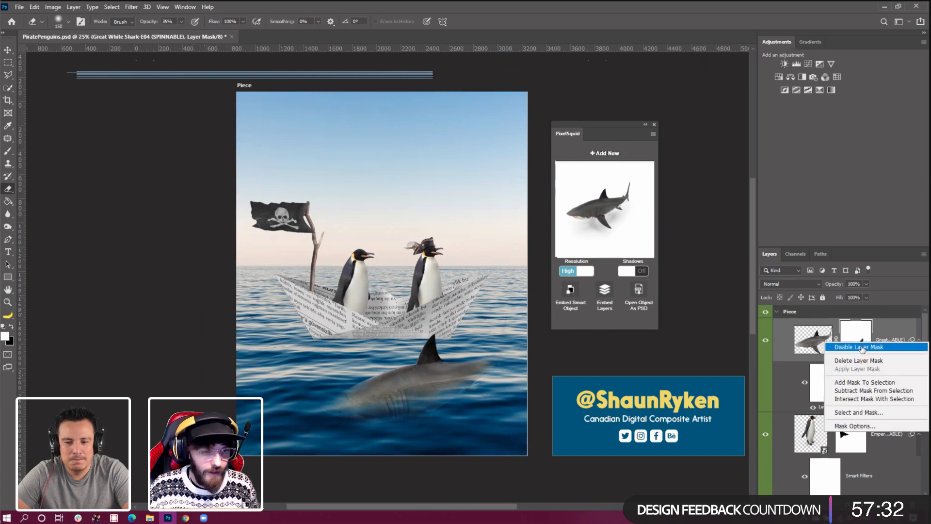
{"action": "left_click", "coordinate": [865, 346]}
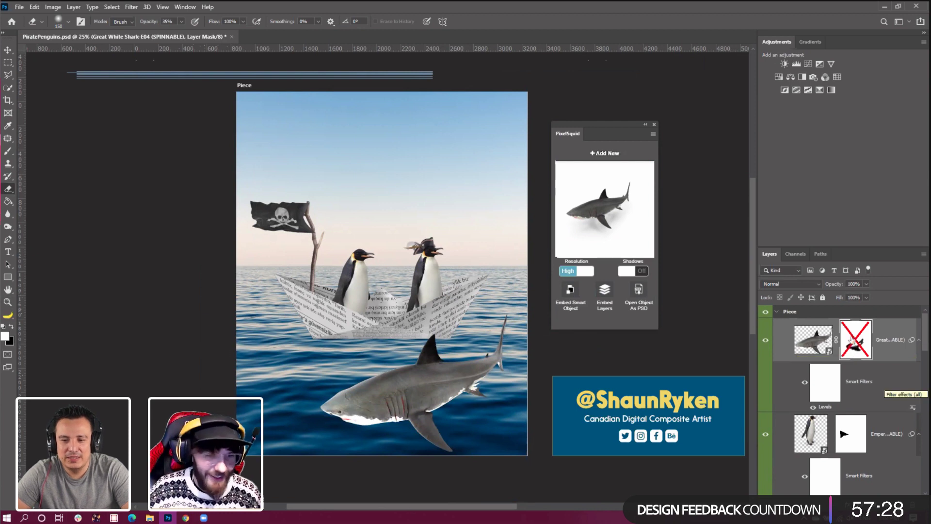
{"action": "right_click", "coordinate": [854, 340]}
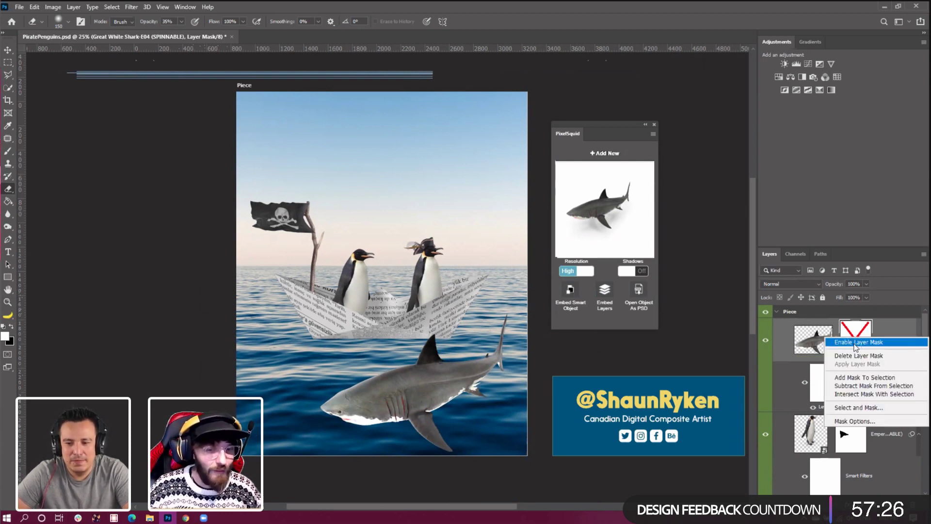
{"action": "left_click", "coordinate": [856, 345]}
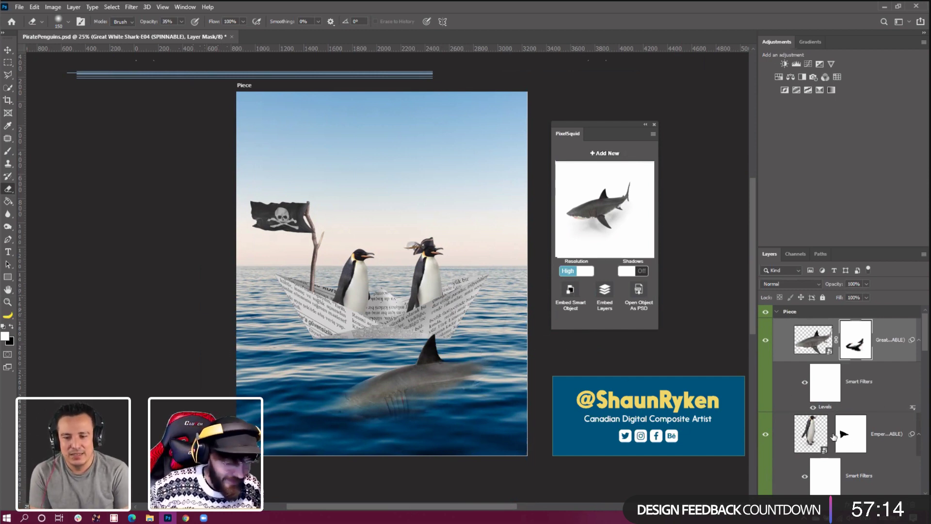
Add a new empty layer above the shark and clip it to the shark layer
{"action": "left_click", "coordinate": [900, 507]}
{"action": "right_click", "coordinate": [845, 353]}
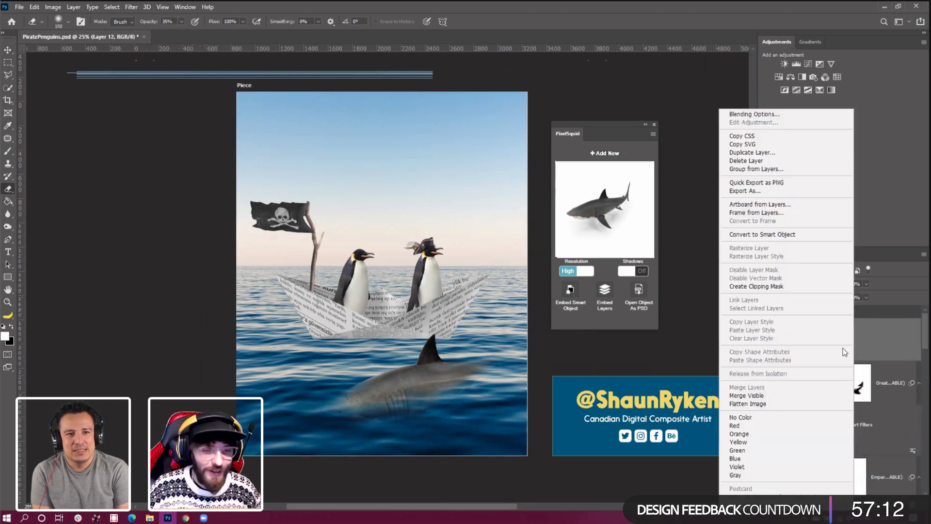
{"action": "left_click", "coordinate": [763, 286]}
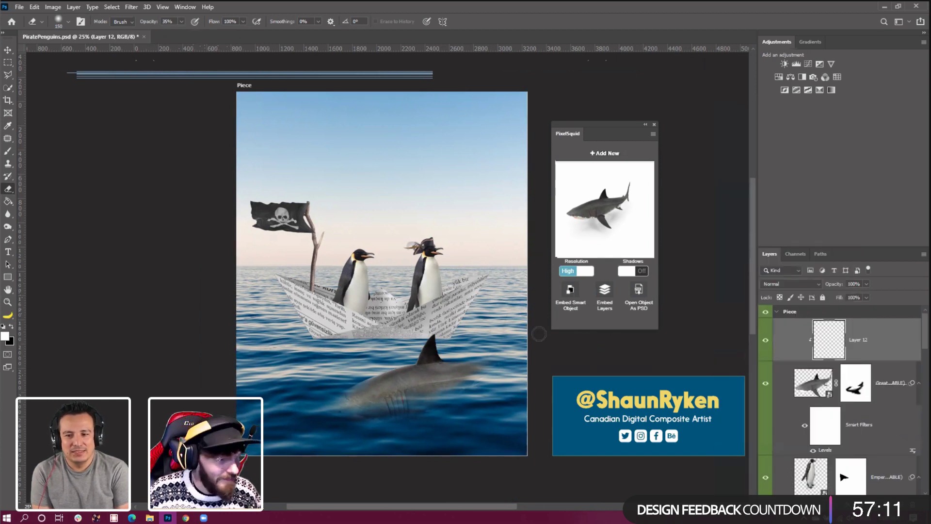
Paint faint white highlights on the shark's dorsal fin with the Brush at 10% opacity, and set the layer's blend mode to Soft Light
{"action": "left_click", "coordinate": [8, 151]}
{"action": "key", "text": "bracketright"}
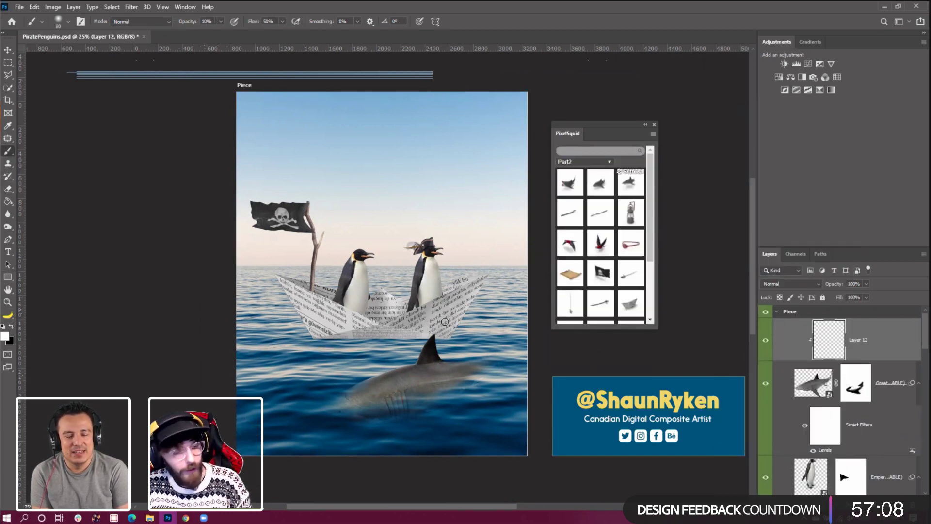
{"action": "mouse_move", "coordinate": [457, 352]}
{"action": "left_mouse_down"}
{"action": "mouse_move", "coordinate": [439, 342]}
{"action": "mouse_move", "coordinate": [445, 359]}
{"action": "mouse_move", "coordinate": [441, 346]}
{"action": "left_mouse_up"}
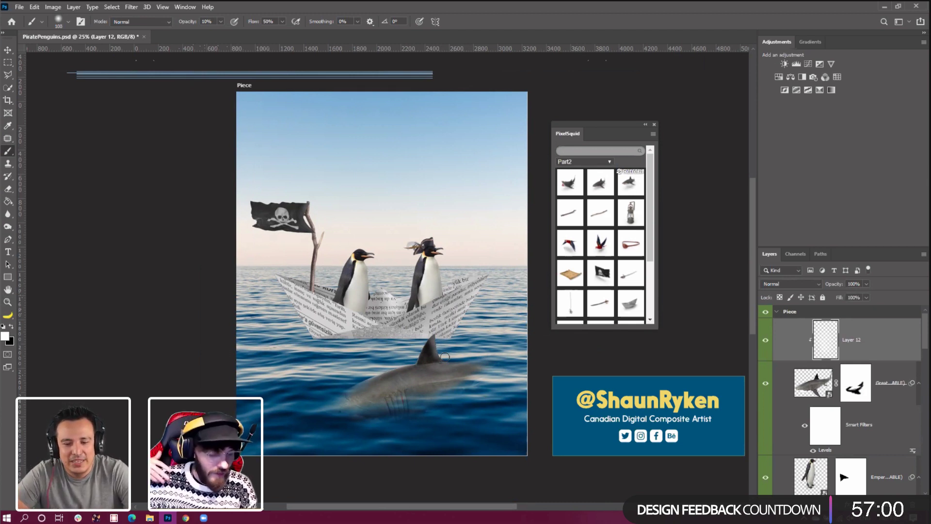
{"action": "key", "text": "bracketleft"}
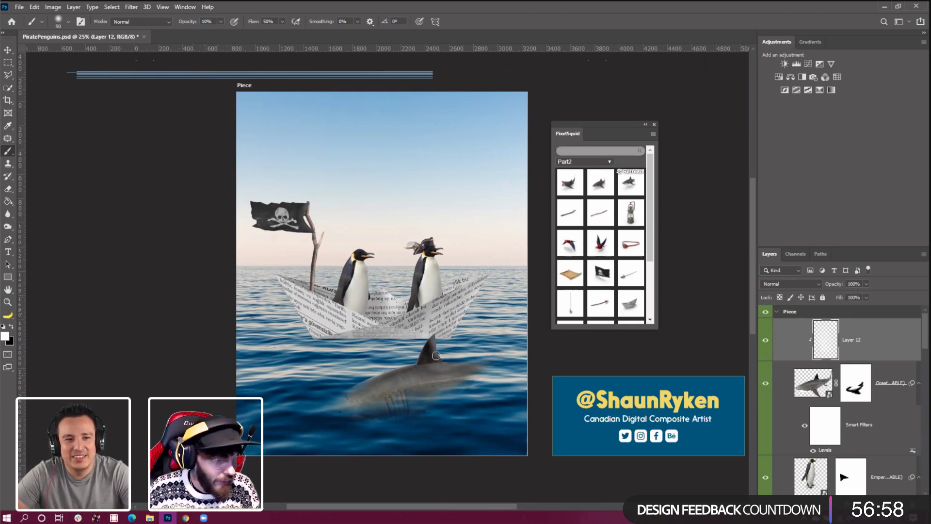
{"action": "key", "text": "bracketright"}
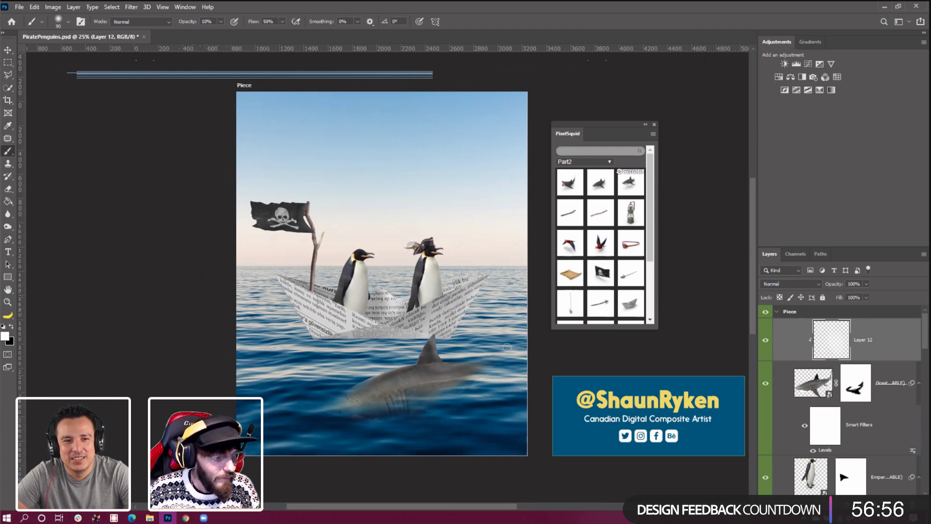
{"action": "key", "text": "bracketleft"}
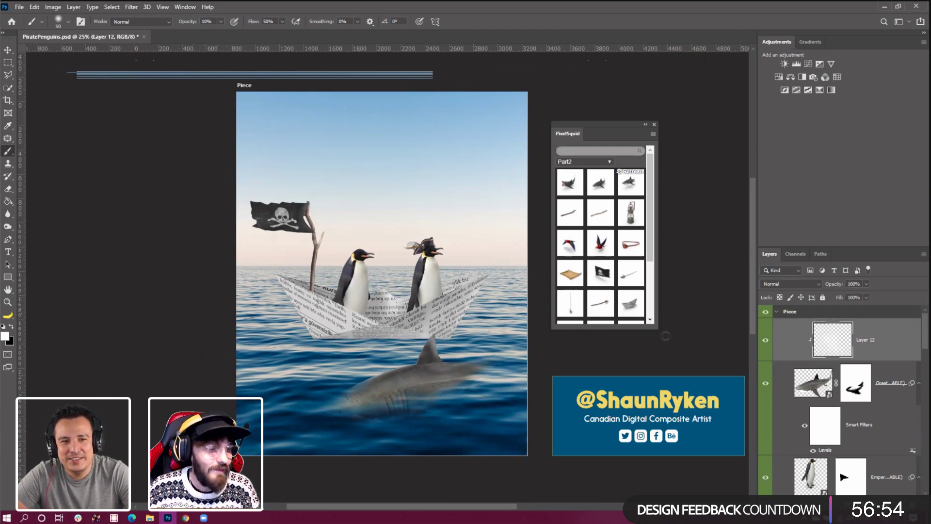
{"action": "left_click", "coordinate": [781, 284]}
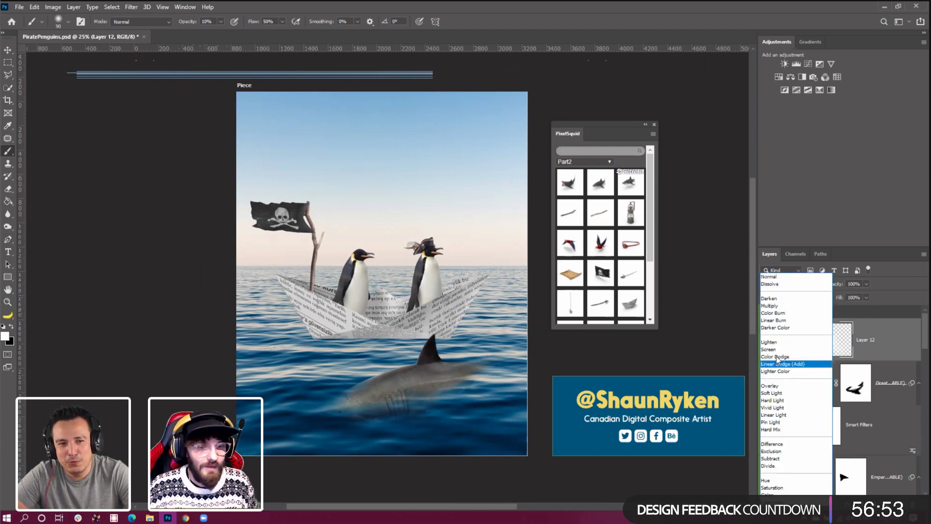
{"action": "left_click", "coordinate": [777, 393]}
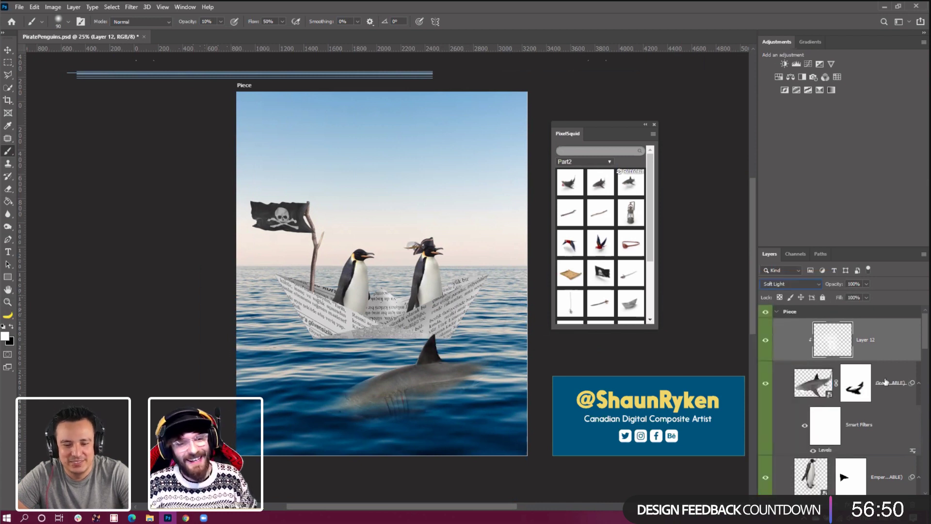
Add a second clipped layer directly above the shark and lightly paint white along the dorsal fin's rear edge with the Brush at 4% opacity
{"action": "key", "text": "ctrl+shift+alt+n"}
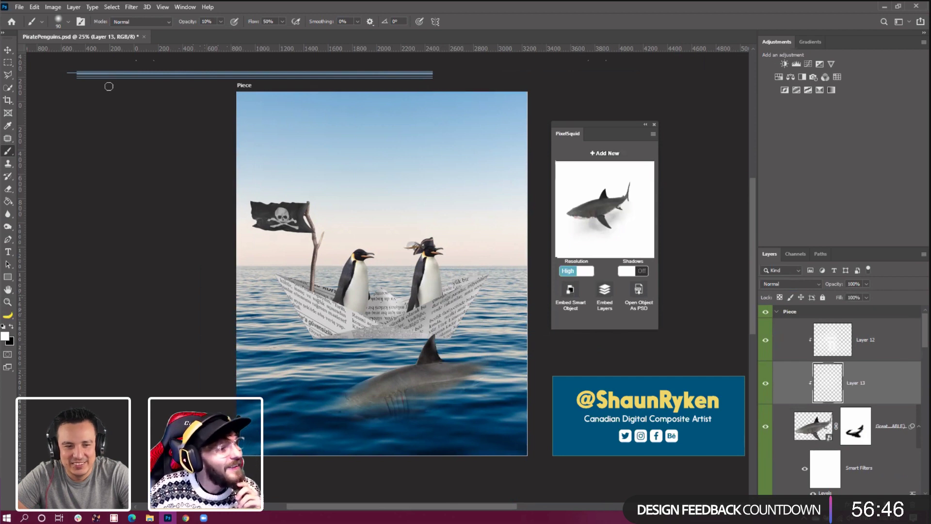
{"action": "left_click", "coordinate": [34, 7]}
{"action": "left_click", "coordinate": [211, 18]}
{"action": "left_click", "coordinate": [221, 22]}
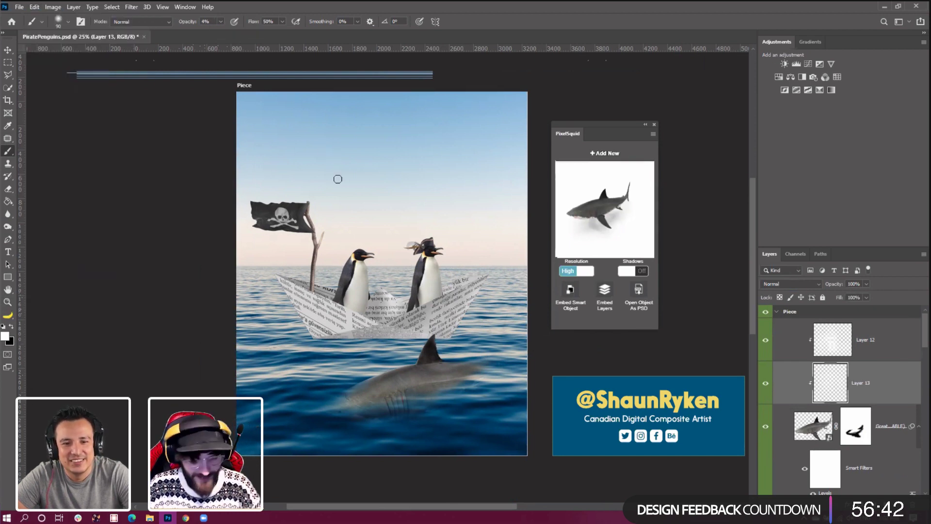
{"action": "key", "text": "bracketright"}
{"action": "key", "text": "bracketleft"}
{"action": "key", "text": "bracketleft"}
{"action": "key", "text": "bracketleft"}
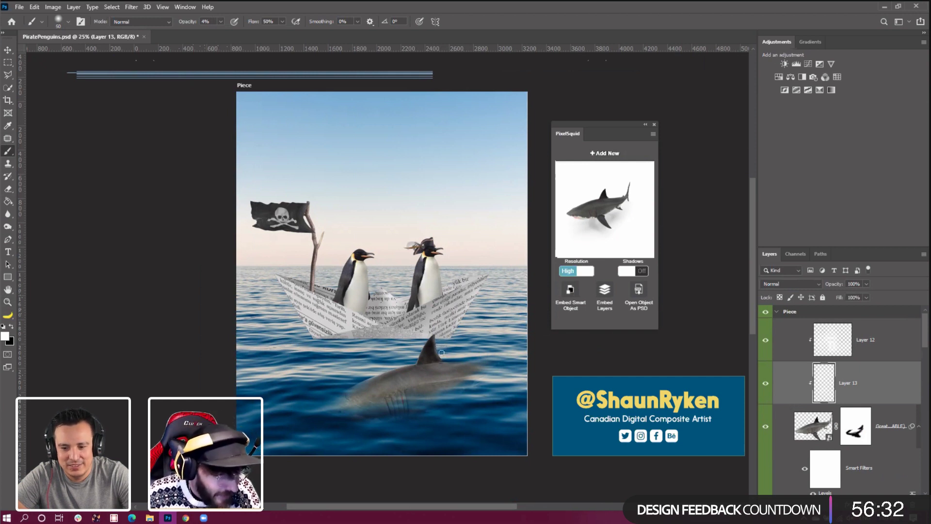
{"action": "key", "text": "bracketright"}
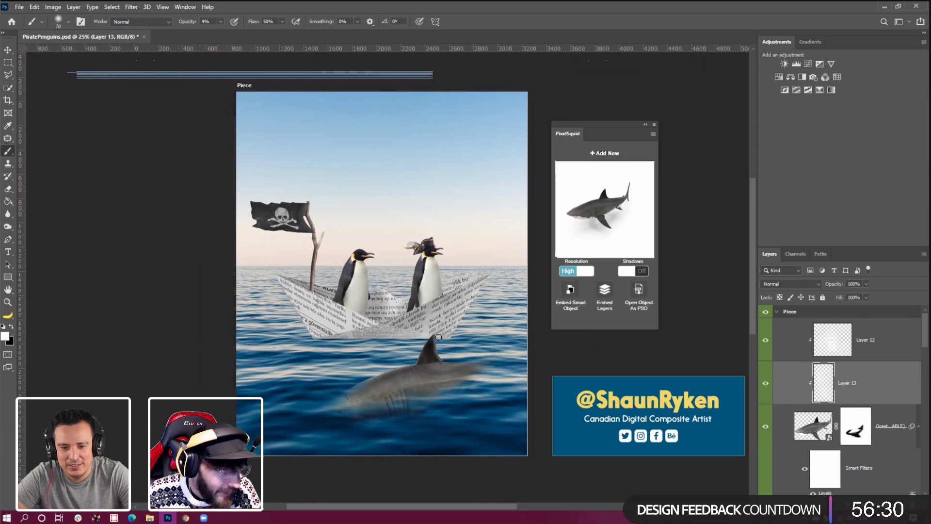
{"action": "key", "text": "bracketright"}
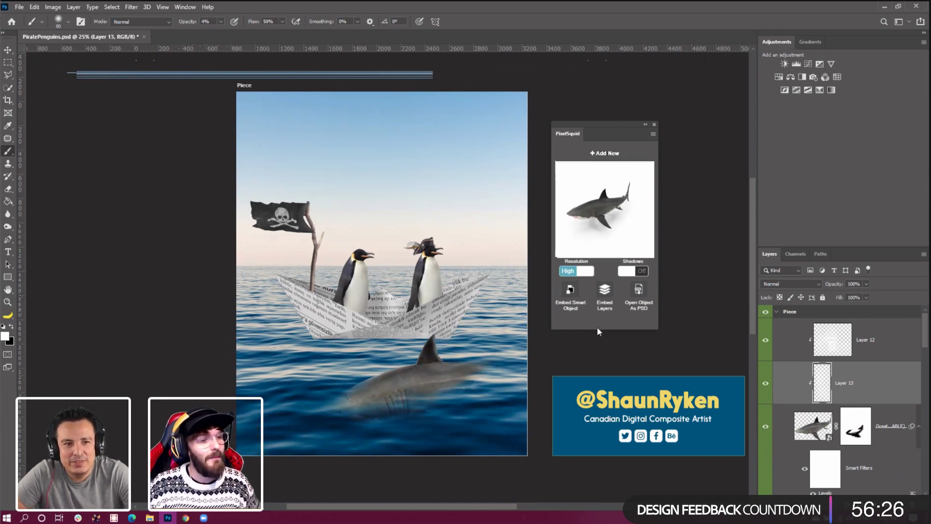
Insert another great white shark from the PixelSquid library directly above the ocean background layer and turn it to an upright, open-mouthed view
{"action": "key", "text": "v"}
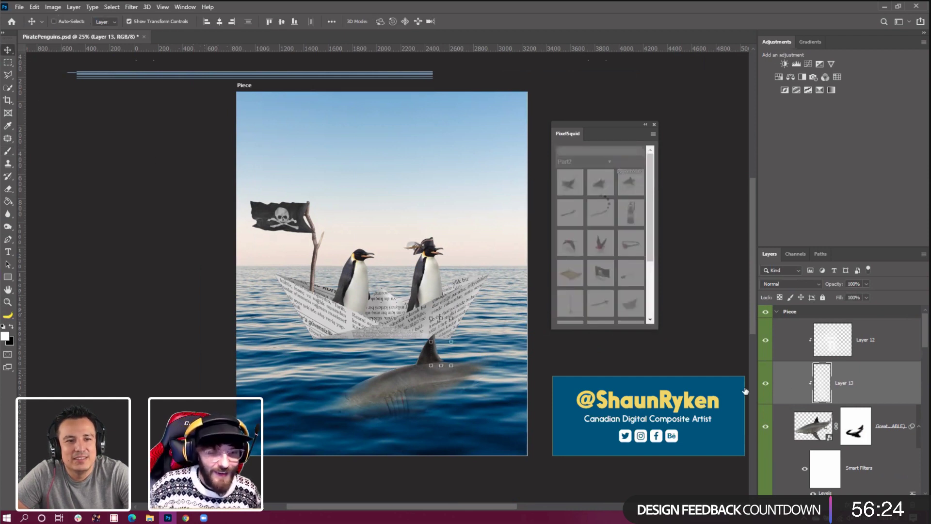
{"action": "scroll", "coordinate": [821, 427], "scroll_direction": "down", "scroll_amount": 4}
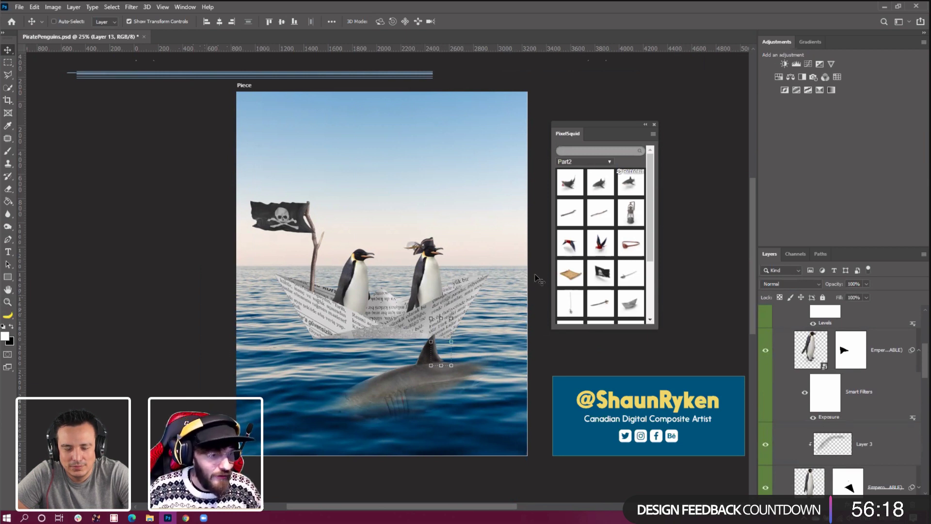
{"action": "scroll", "coordinate": [856, 432], "scroll_direction": "down", "scroll_amount": 5}
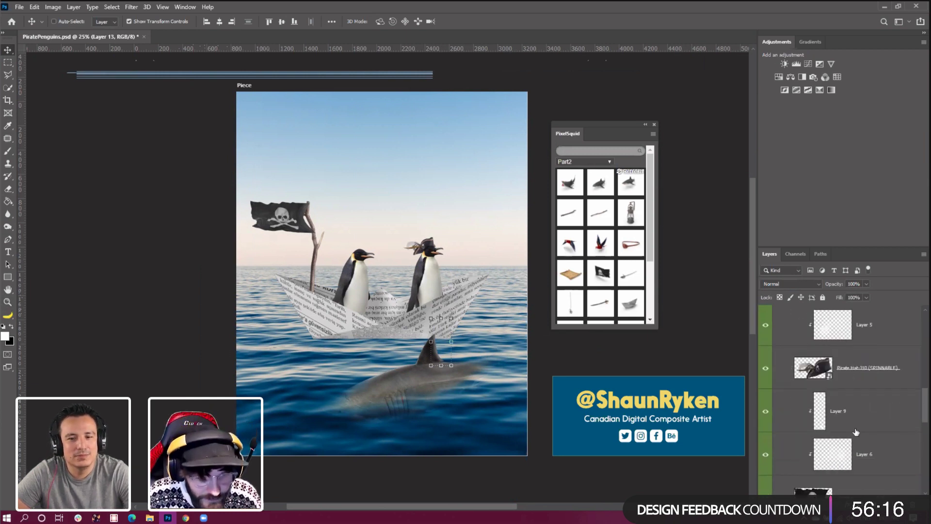
{"action": "scroll", "coordinate": [856, 432], "scroll_direction": "down", "scroll_amount": 4}
{"action": "left_click", "coordinate": [811, 458]}
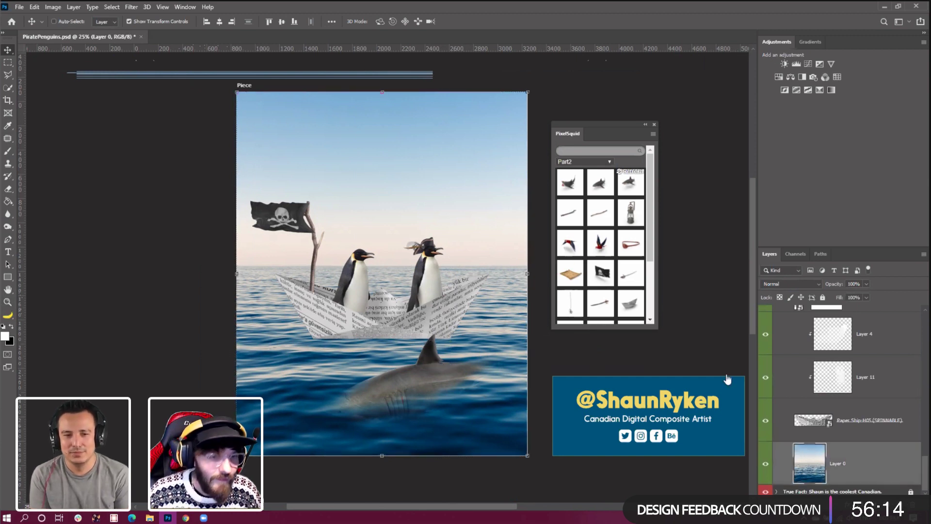
{"action": "left_click", "coordinate": [569, 188]}
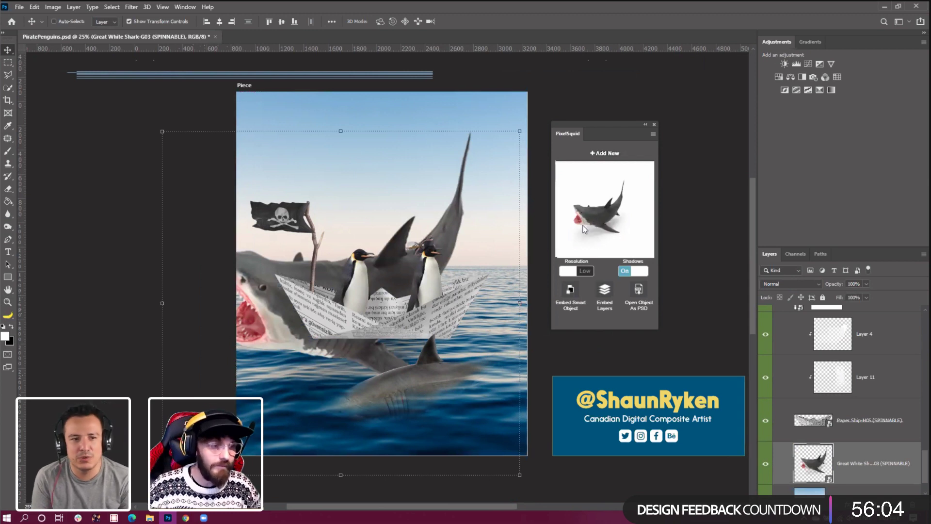
{"action": "left_click_drag", "start_coordinate": [603, 201], "coordinate": [601, 186]}
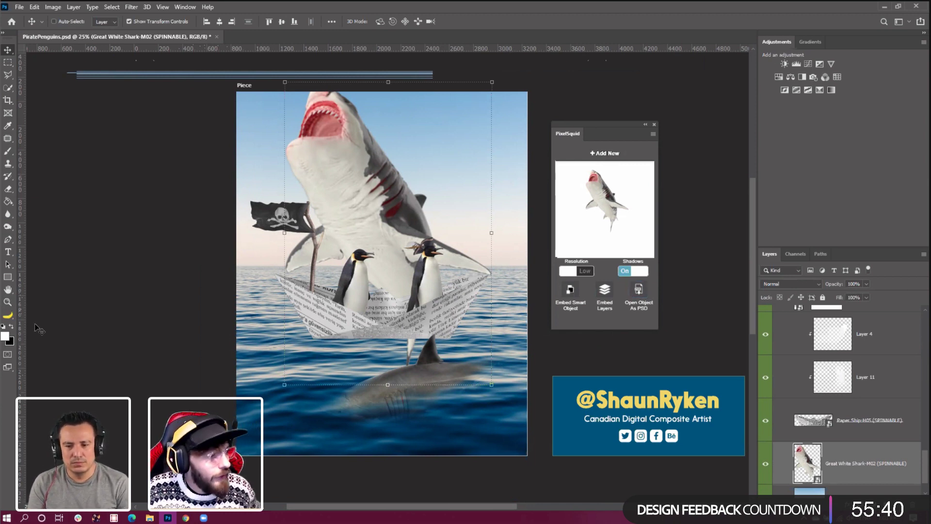
Try the open-mouthed shark between the two penguins behind the boat, scaled to about 878% and rotated about 12.7°
{"action": "left_click", "coordinate": [11, 330]}
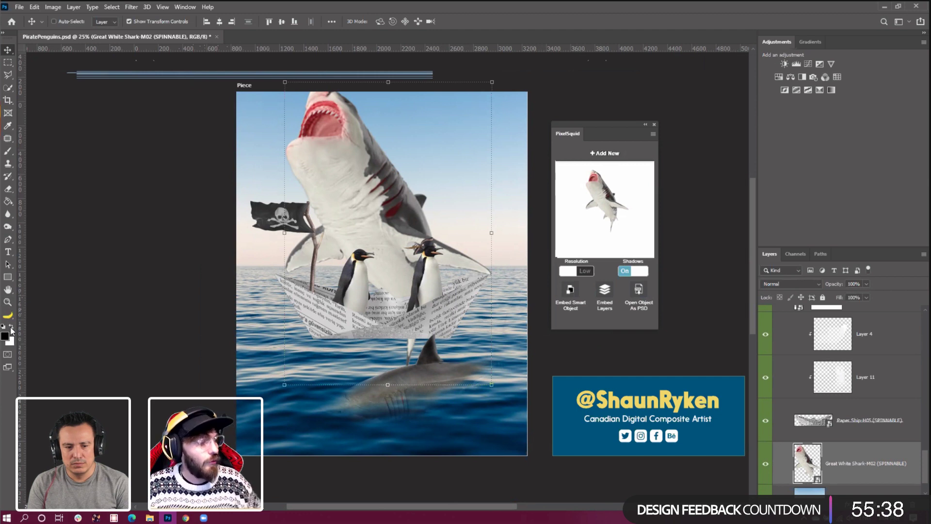
{"action": "left_click", "coordinate": [12, 329]}
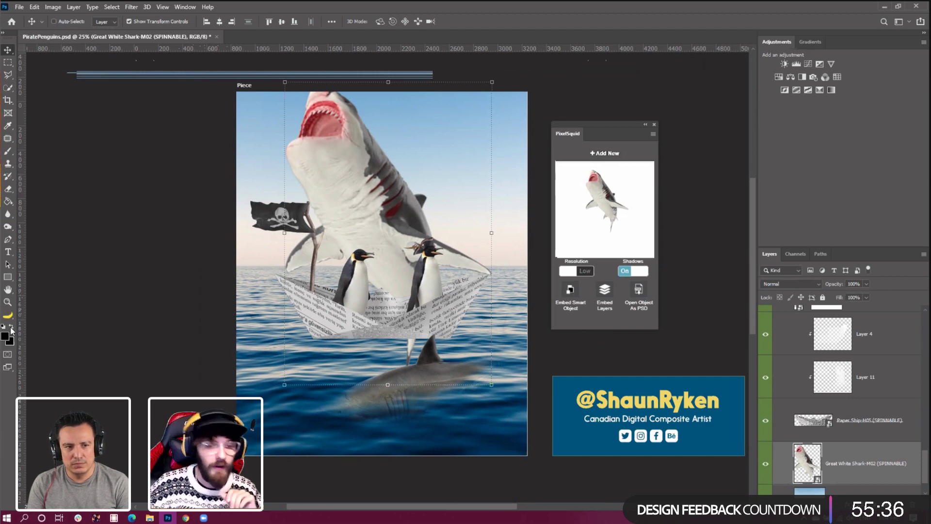
{"action": "key", "text": "ctrl+t"}
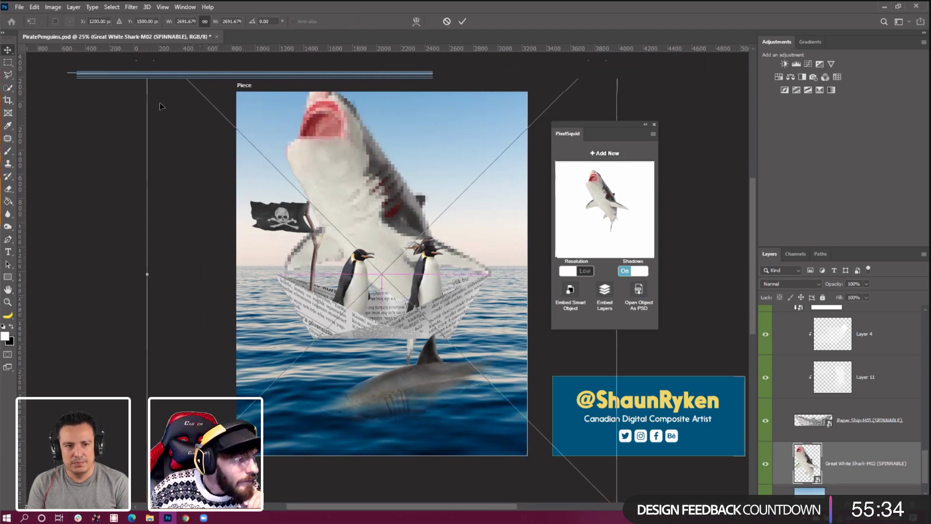
{"action": "left_click_drag", "start_coordinate": [199, 120], "coordinate": [366, 238]}
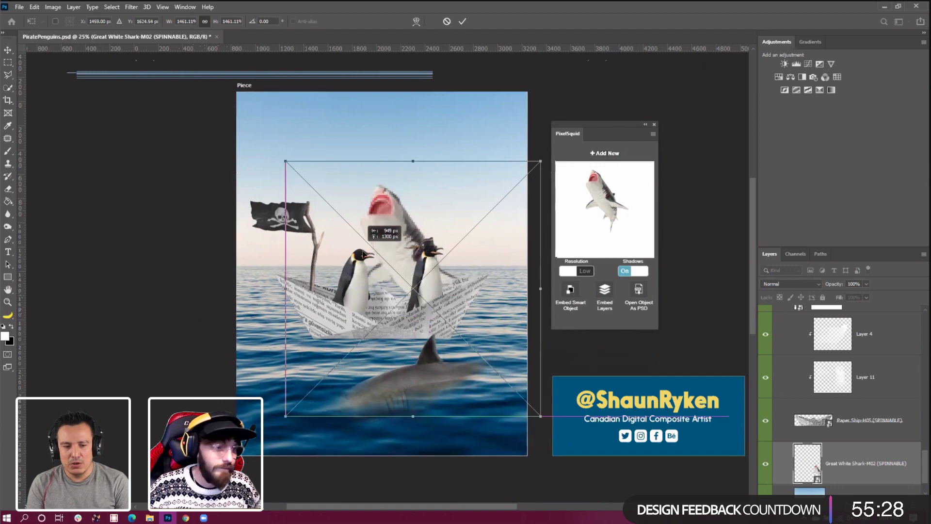
{"action": "left_click_drag", "start_coordinate": [411, 159], "coordinate": [454, 172]}
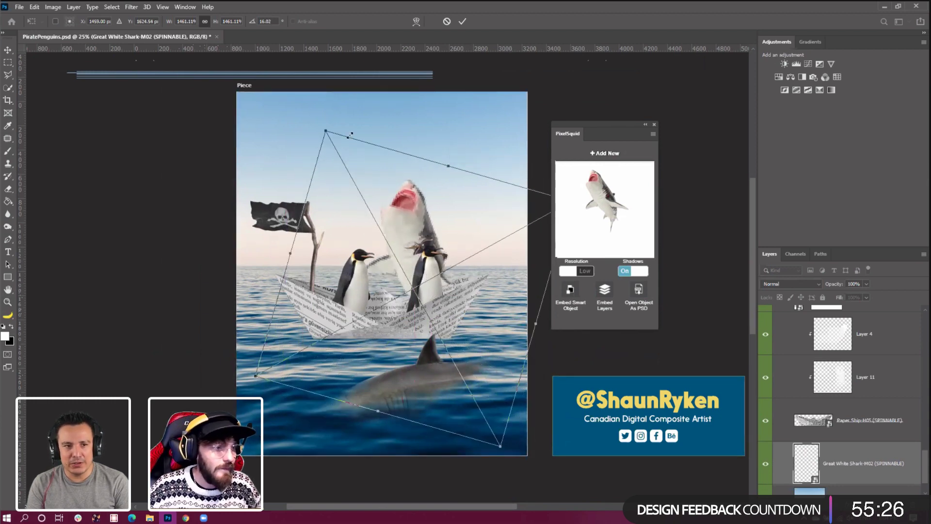
{"action": "left_click_drag", "start_coordinate": [328, 136], "coordinate": [332, 186]}
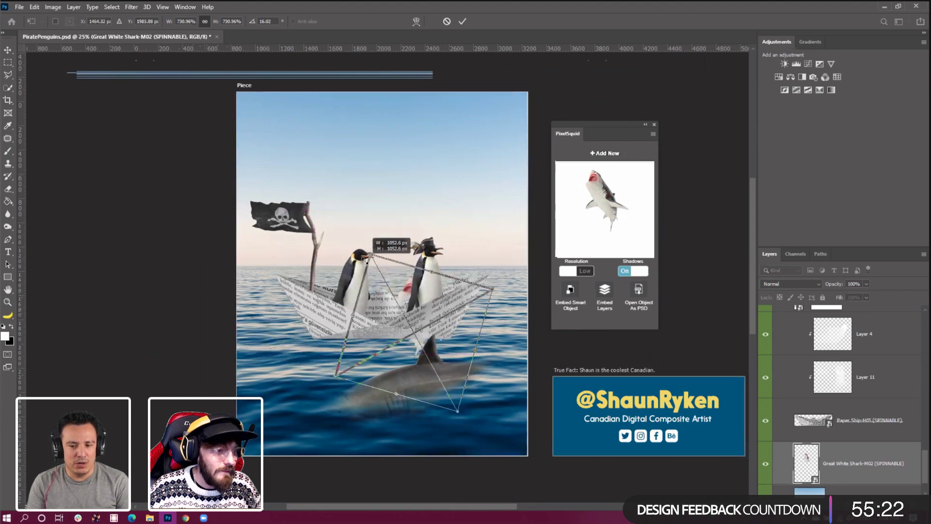
{"action": "left_click_drag", "start_coordinate": [376, 245], "coordinate": [389, 255]}
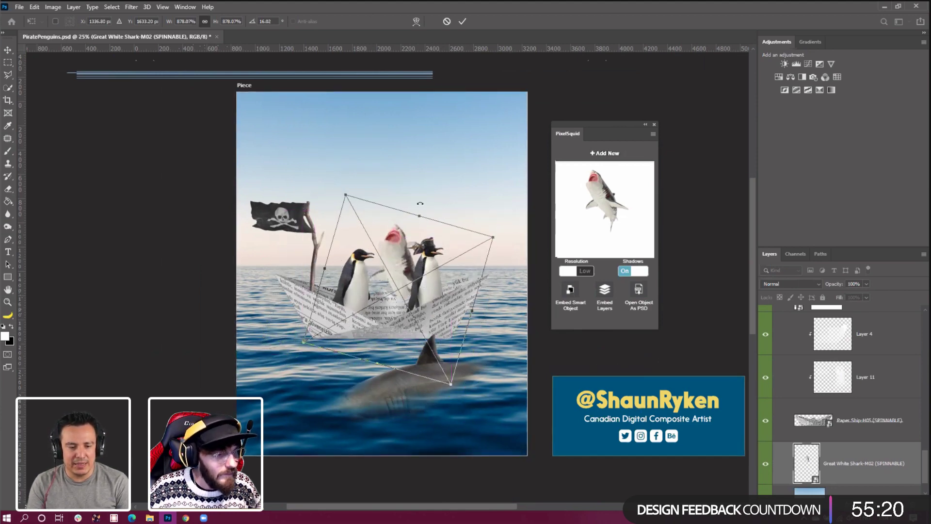
{"action": "left_click_drag", "start_coordinate": [423, 207], "coordinate": [418, 205]}
{"action": "left_click_drag", "start_coordinate": [393, 246], "coordinate": [376, 255]}
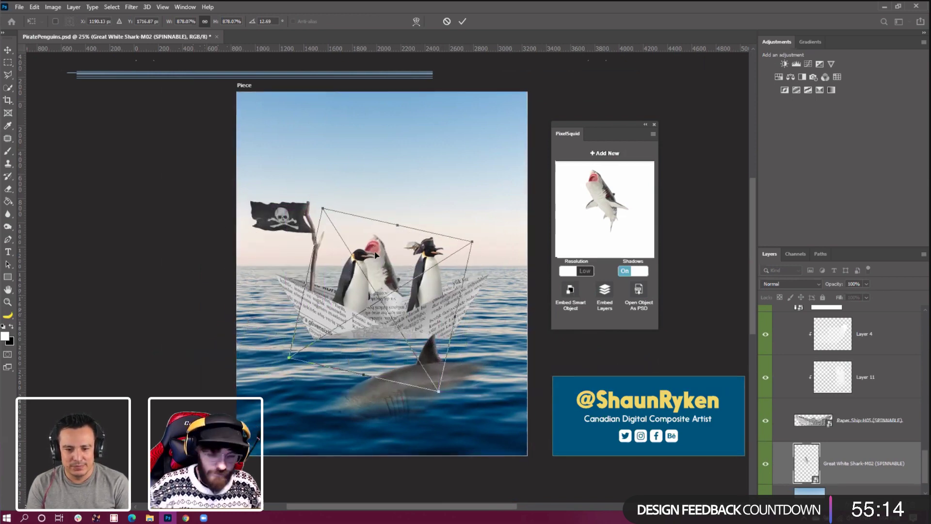
{"action": "key", "text": "Return"}
Delete the open-mouthed shark layer and return to the PixelSquid object library
{"action": "key", "text": "Delete"}
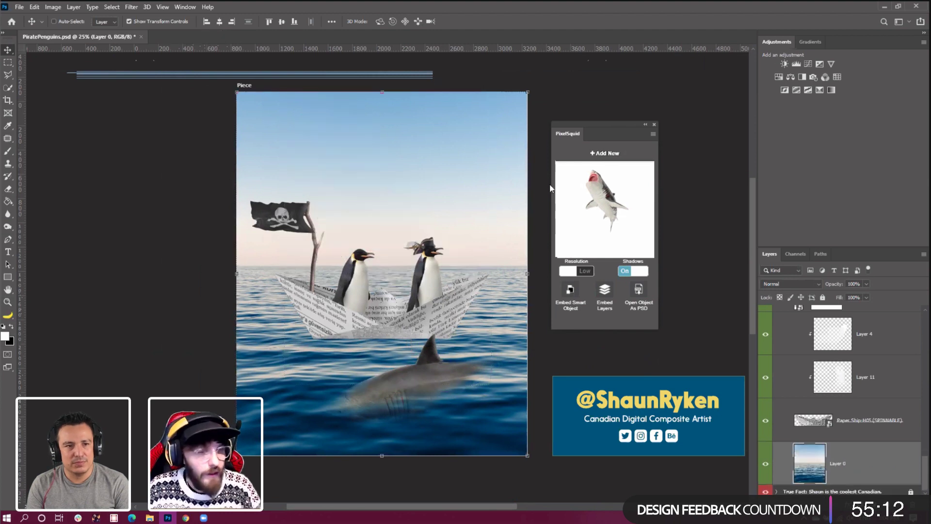
{"action": "left_click", "coordinate": [603, 158]}
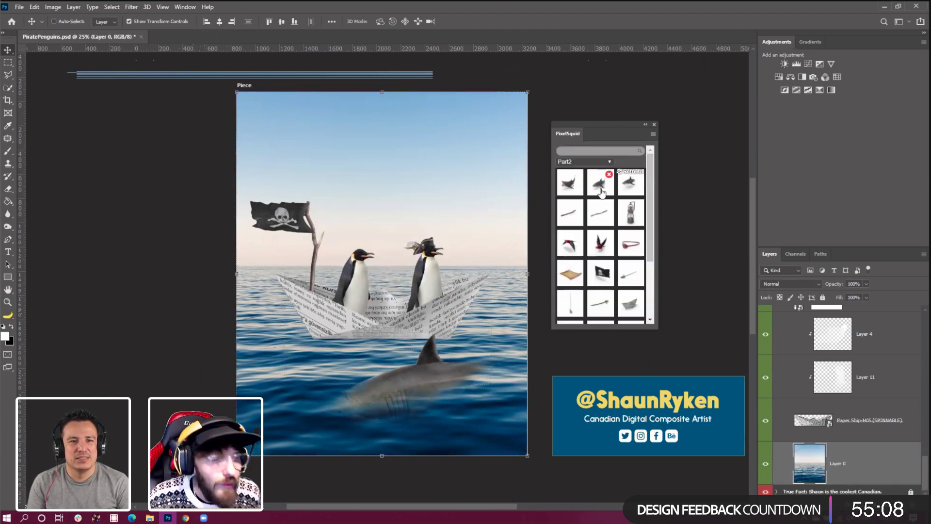
Insert another great white shark above the ocean background in a right-facing side view without shadows, scaled to about 868% between the penguins
{"action": "left_click", "coordinate": [602, 192]}
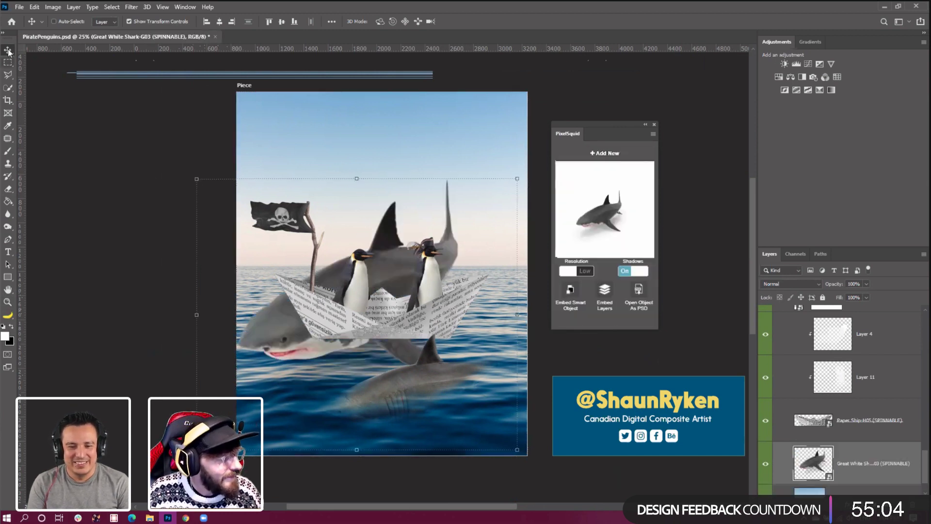
{"action": "left_click_drag", "start_coordinate": [571, 225], "coordinate": [611, 224]}
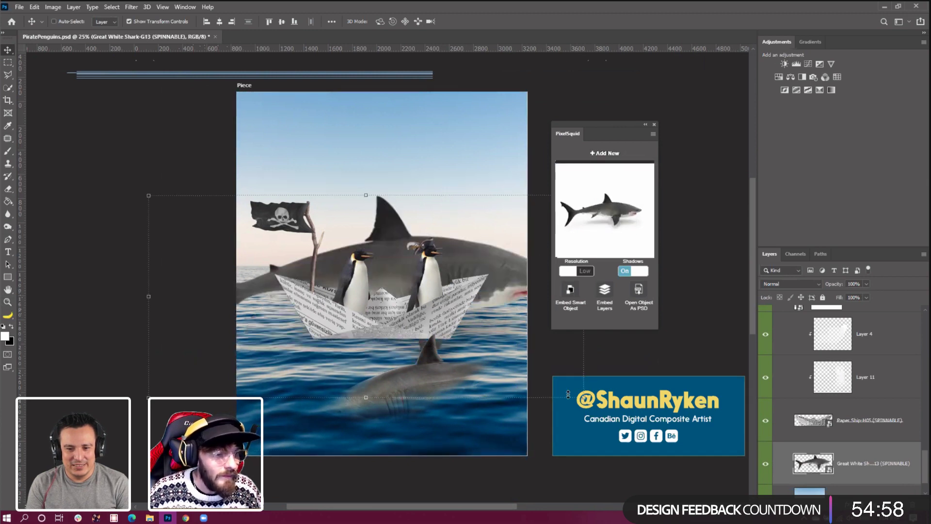
{"action": "left_click_drag", "start_coordinate": [583, 397], "coordinate": [399, 299]}
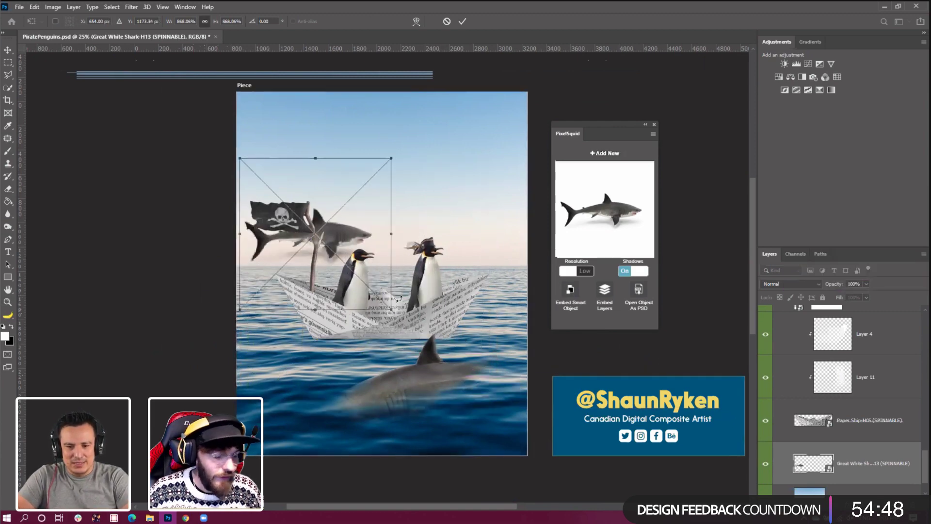
{"action": "key", "text": "Return"}
{"action": "left_click_drag", "start_coordinate": [337, 241], "coordinate": [402, 283]}
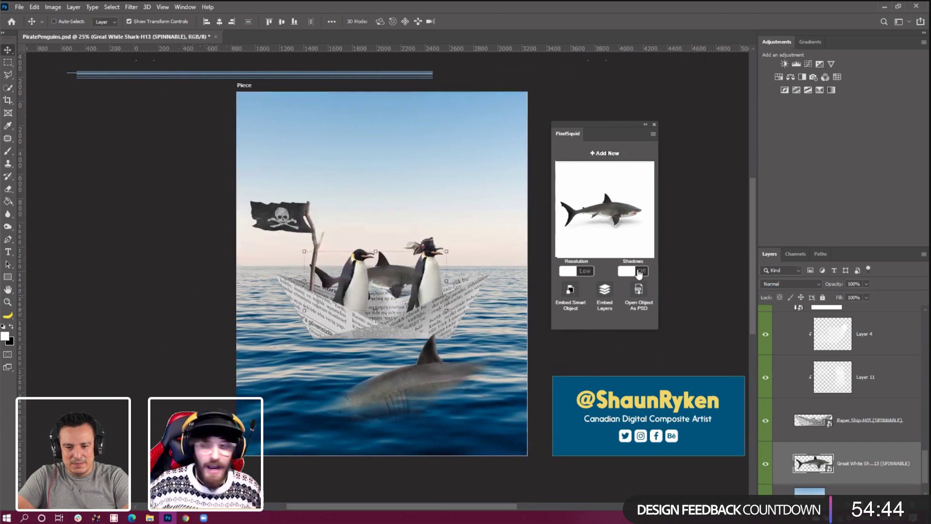
{"action": "left_click", "coordinate": [640, 273]}
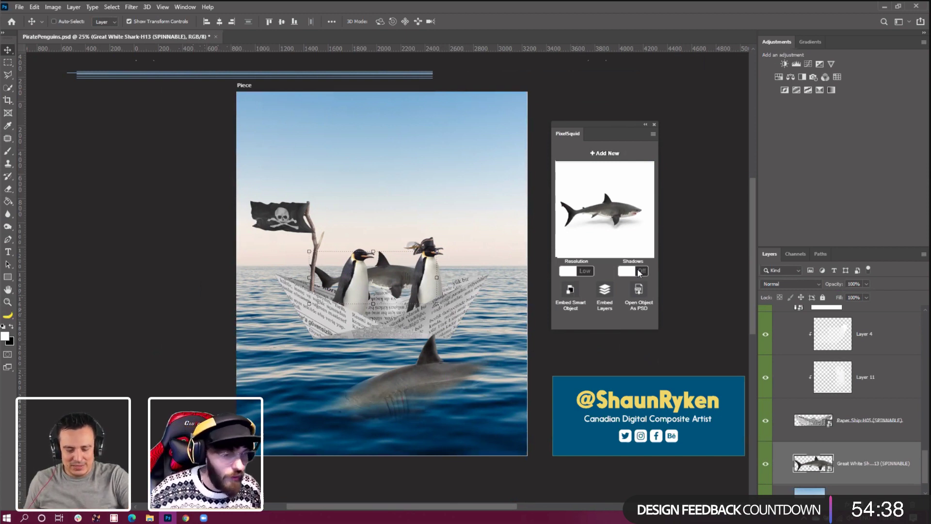
Shrink the side-view shark, turn it slightly toward the viewer, and position it between the two penguins behind the boat
{"action": "left_click_drag", "start_coordinate": [414, 281], "coordinate": [424, 290]}
{"action": "left_click_drag", "start_coordinate": [446, 261], "coordinate": [450, 223]}
{"action": "key", "text": "Return"}
{"action": "left_click_drag", "start_coordinate": [395, 270], "coordinate": [488, 293]}
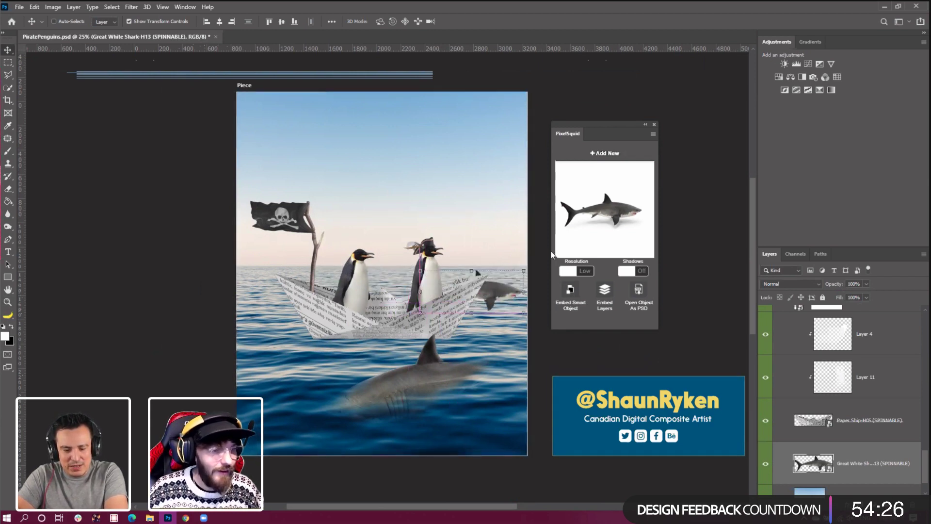
{"action": "left_click_drag", "start_coordinate": [615, 222], "coordinate": [607, 221]}
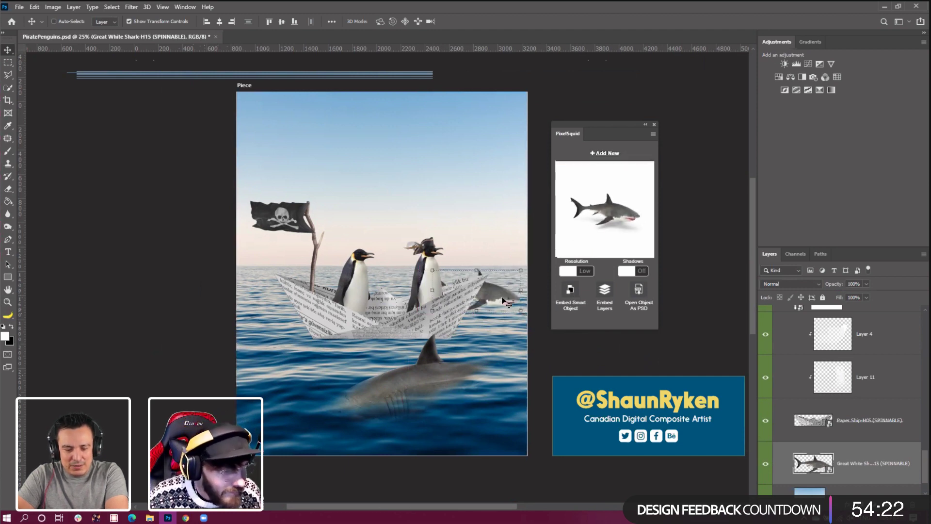
{"action": "left_click_drag", "start_coordinate": [494, 288], "coordinate": [392, 290]}
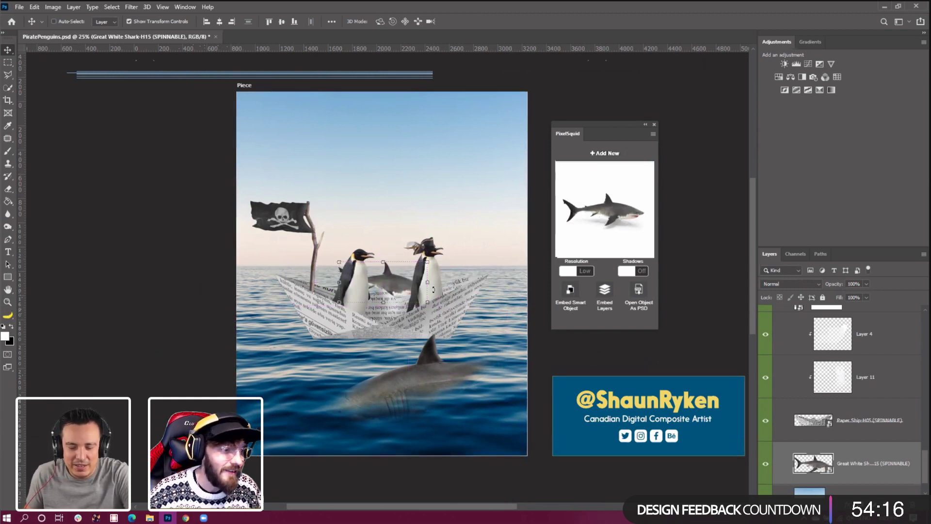
Add a reveal-all layer mask to the small shark and start fading its underside with the Eraser at 35% opacity
{"action": "key", "text": "ctrl+plus"}
{"action": "key", "text": "ctrl+plus"}
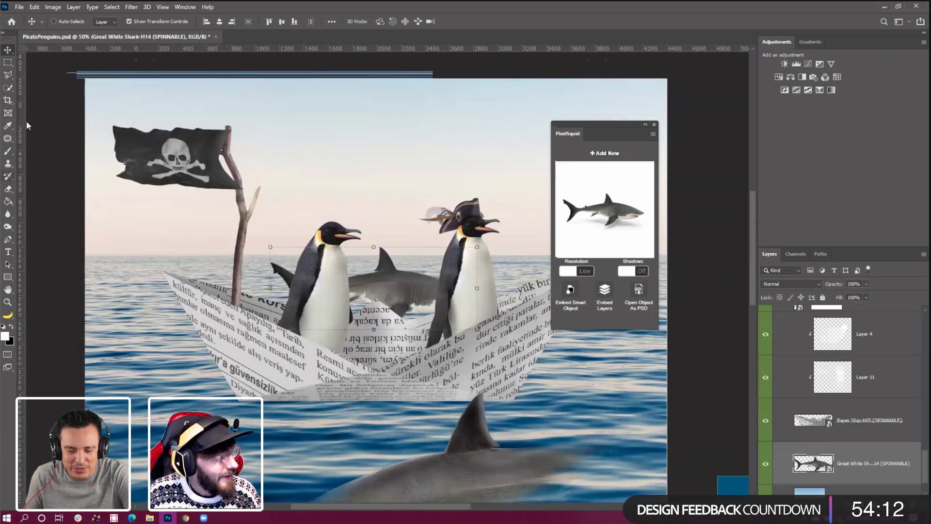
{"action": "left_click", "coordinate": [57, 7]}
{"action": "mouse_move", "coordinate": [74, 7]}
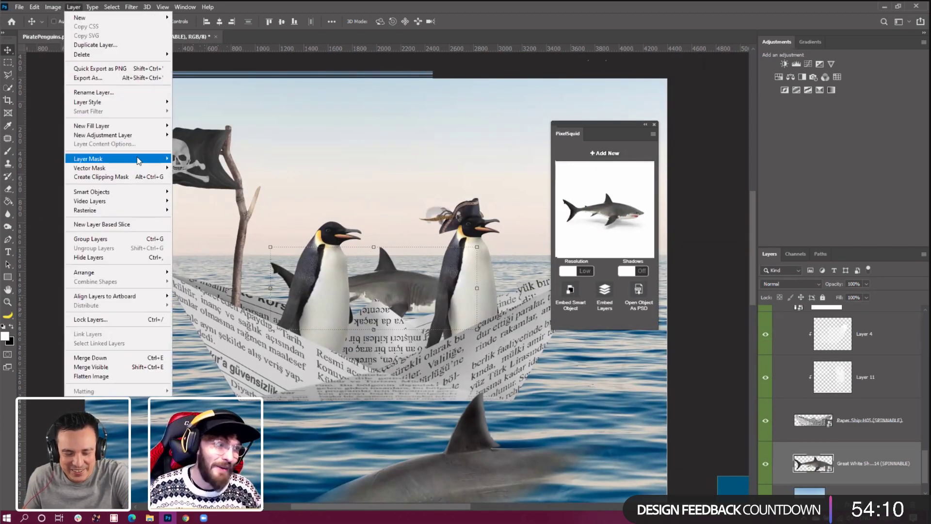
{"action": "mouse_move", "coordinate": [138, 158]}
{"action": "left_click", "coordinate": [185, 161]}
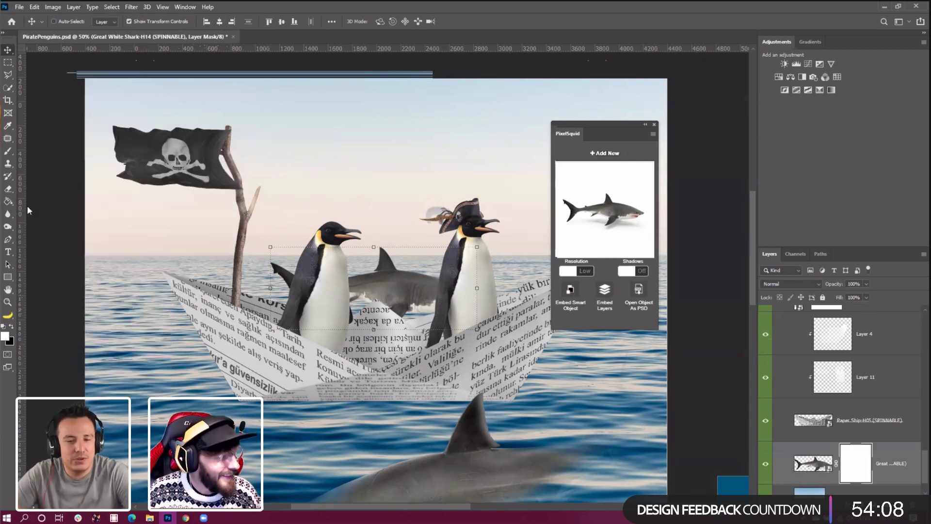
{"action": "left_click", "coordinate": [9, 189]}
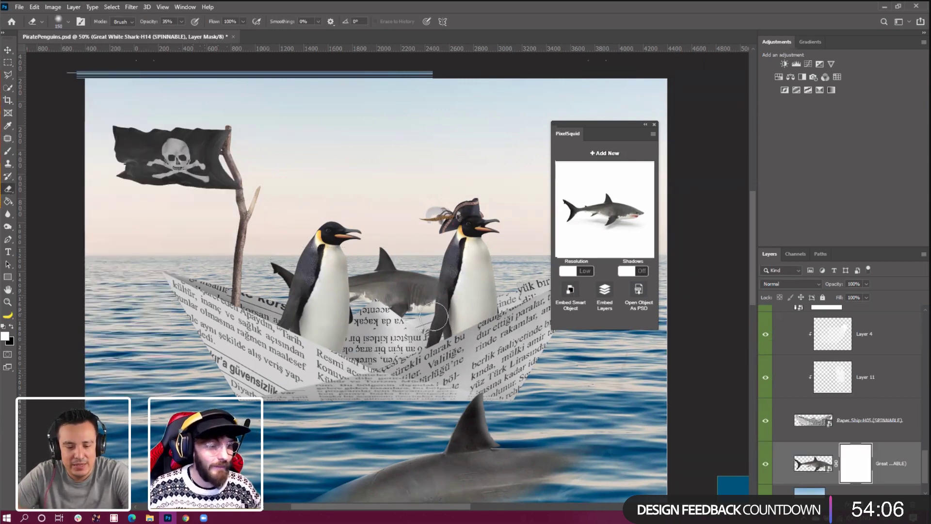
{"action": "left_click_drag", "start_coordinate": [359, 321], "coordinate": [371, 326]}
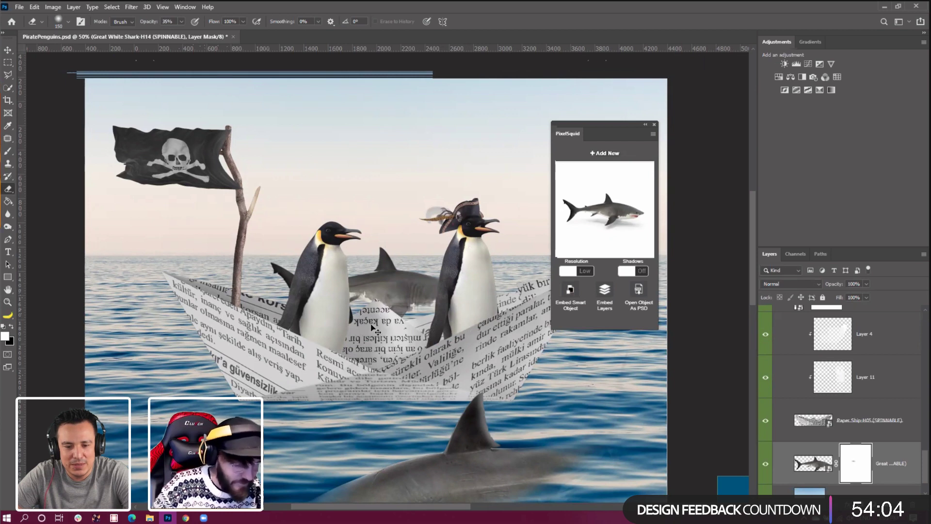
{"action": "key", "text": "i"}
{"action": "key", "text": "ctrl+k"}
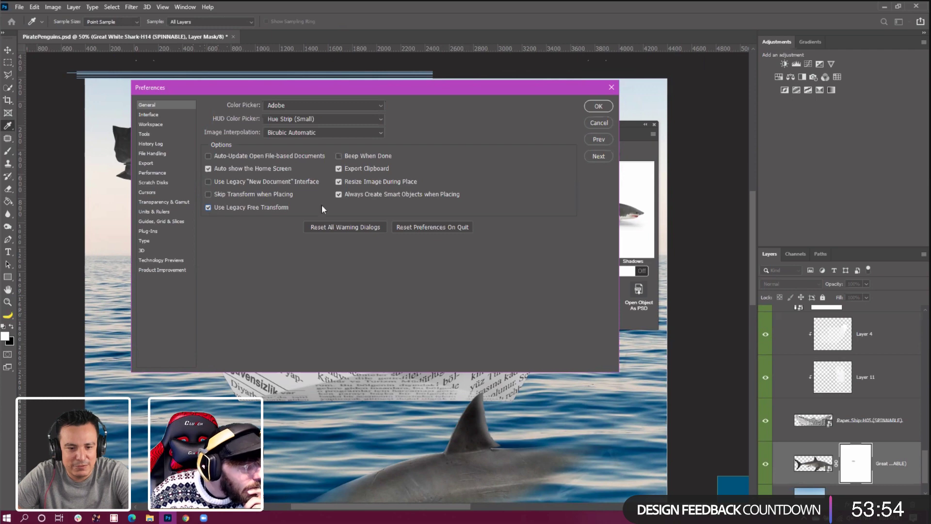
{"action": "left_click", "coordinate": [589, 108]}
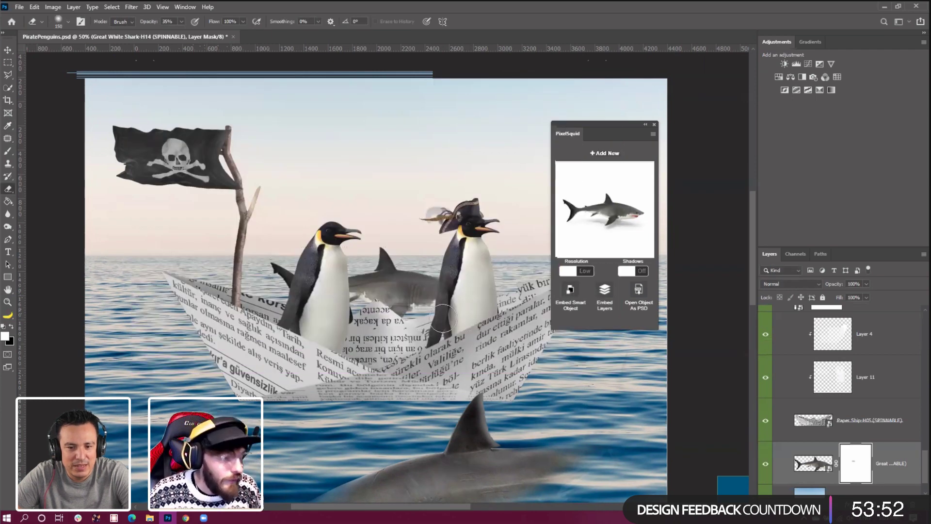
Fade more of the small shark's belly on its mask with a smaller Eraser of about 70–80 px
{"action": "key", "text": "bracketleft"}
{"action": "key", "text": "bracketleft"}
{"action": "key", "text": "bracketleft"}
{"action": "key", "text": "bracketleft"}
{"action": "key", "text": "bracketleft"}
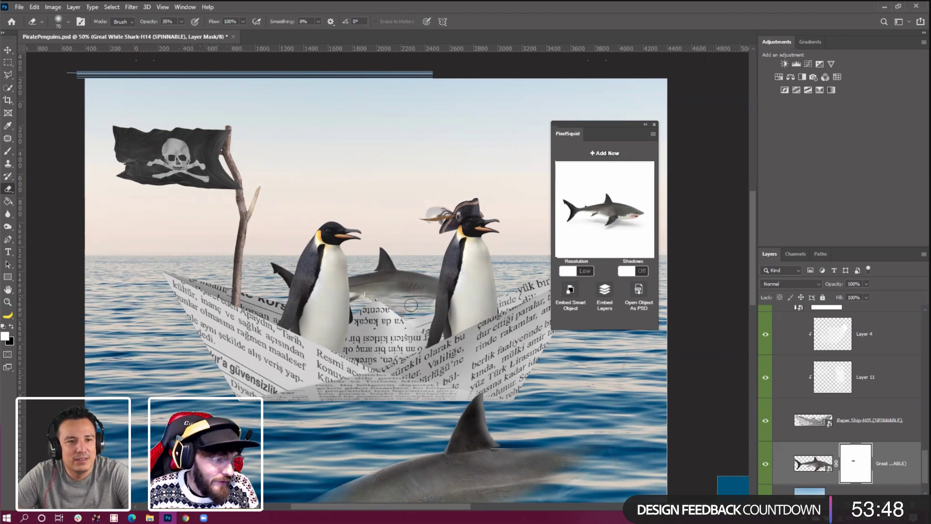
{"action": "key", "text": "bracketright"}
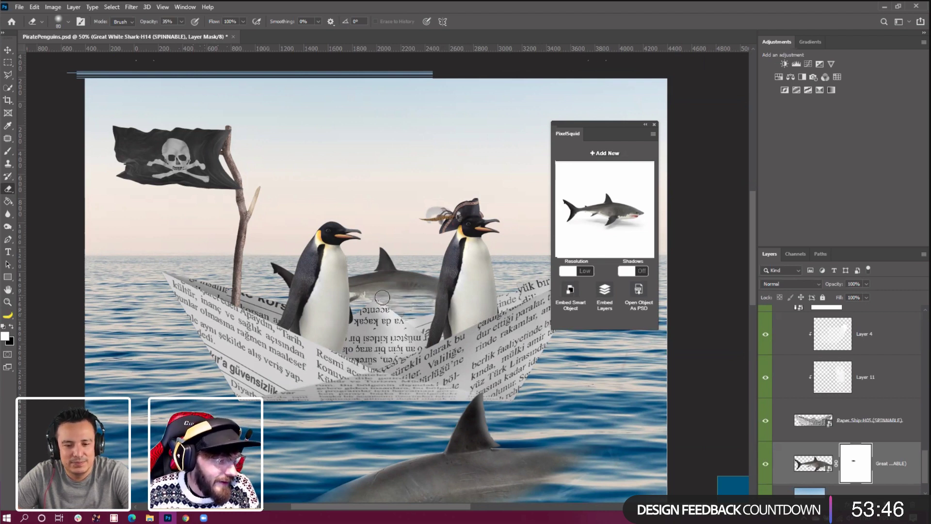
Try to remove the red mask overlay from the small shark by switching channels, toggling Quick Mask and undoing
{"action": "key", "text": "x"}
{"action": "key", "text": "backslash"}
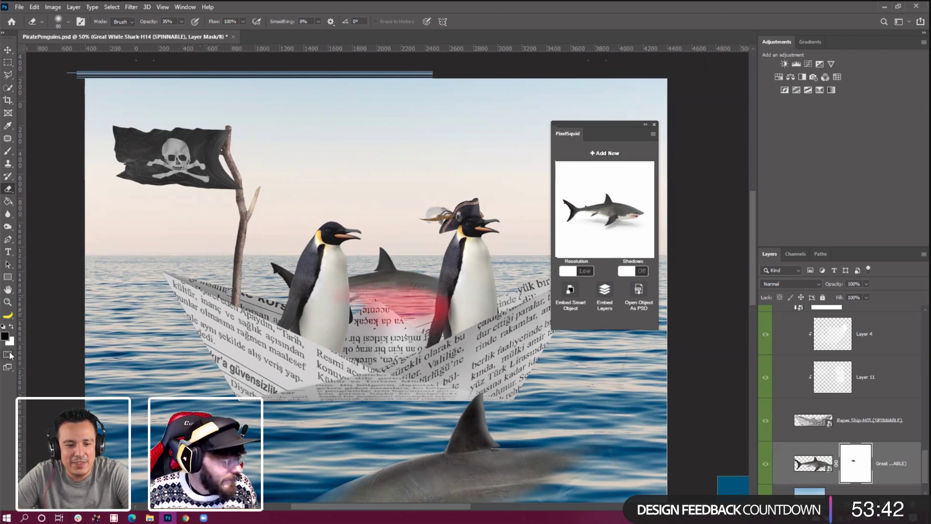
{"action": "key", "text": "ctrl+2"}
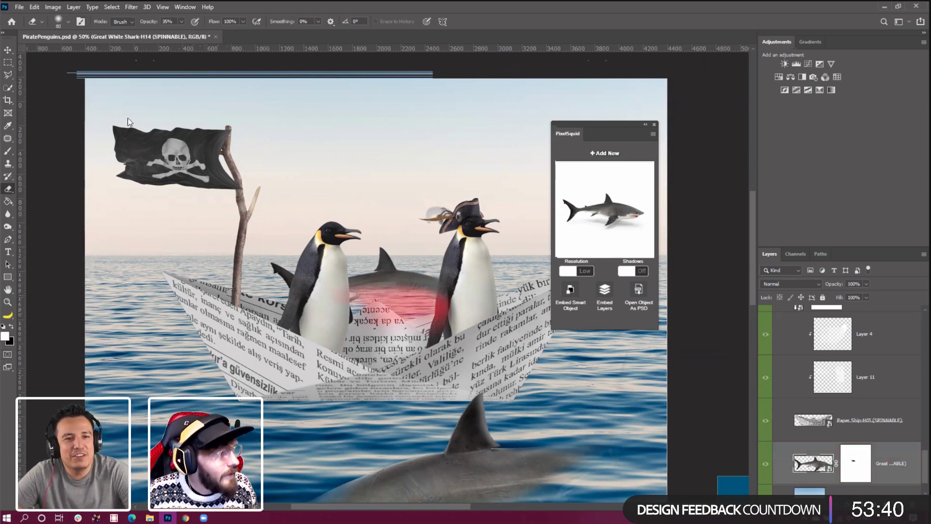
{"action": "left_click", "coordinate": [34, 7]}
{"action": "left_click", "coordinate": [39, 7]}
{"action": "key", "text": "q"}
{"action": "left_click", "coordinate": [41, 8]}
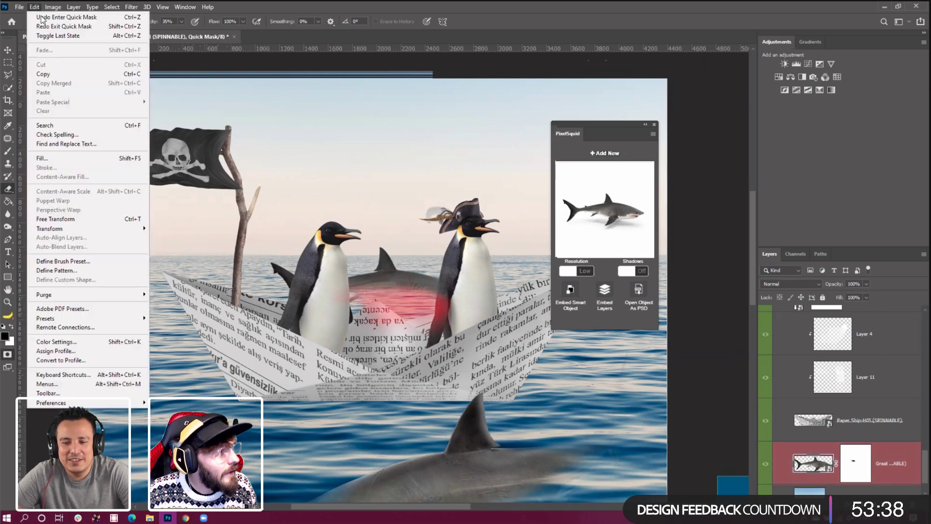
{"action": "left_click", "coordinate": [41, 17]}
{"action": "left_click", "coordinate": [34, 7]}
{"action": "left_click", "coordinate": [56, 151]}
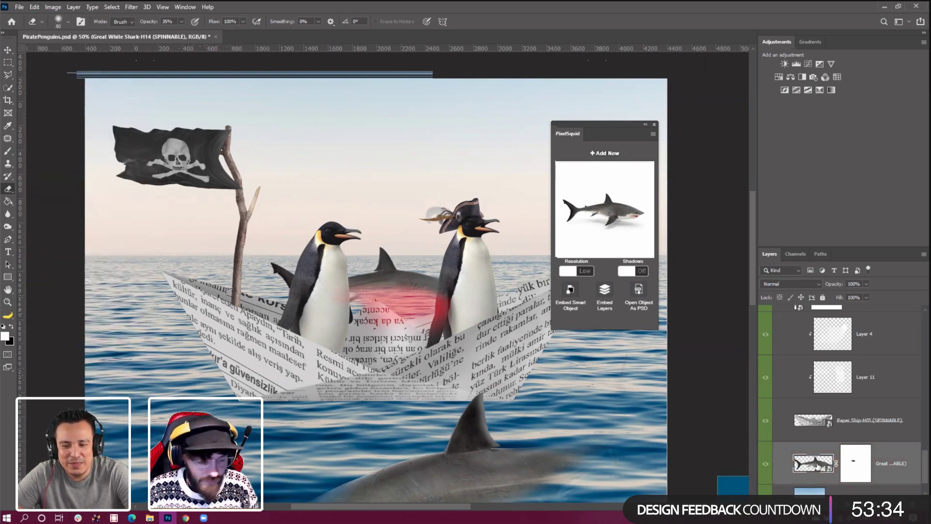
Delete the masked small shark and insert a fresh great white shark from the PixelSquid library directly above the ocean background
{"action": "key", "text": "Delete"}
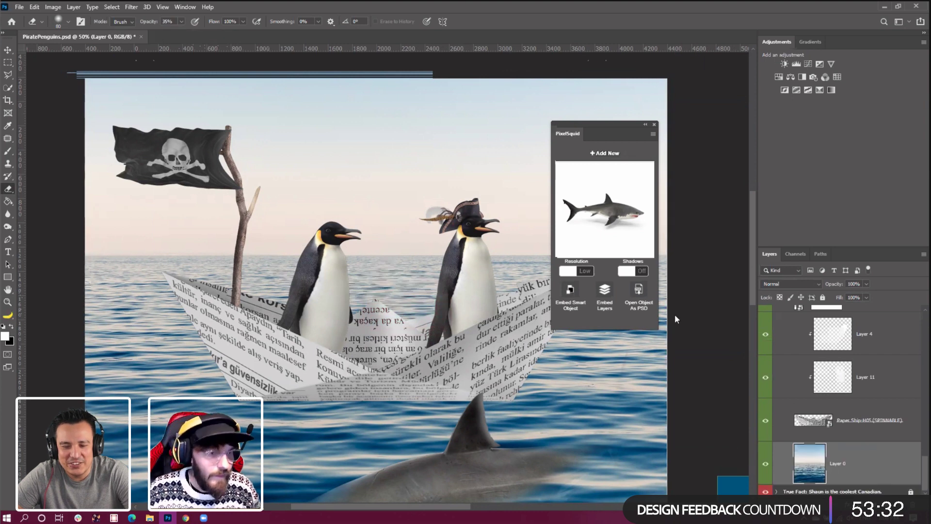
{"action": "left_click", "coordinate": [605, 152]}
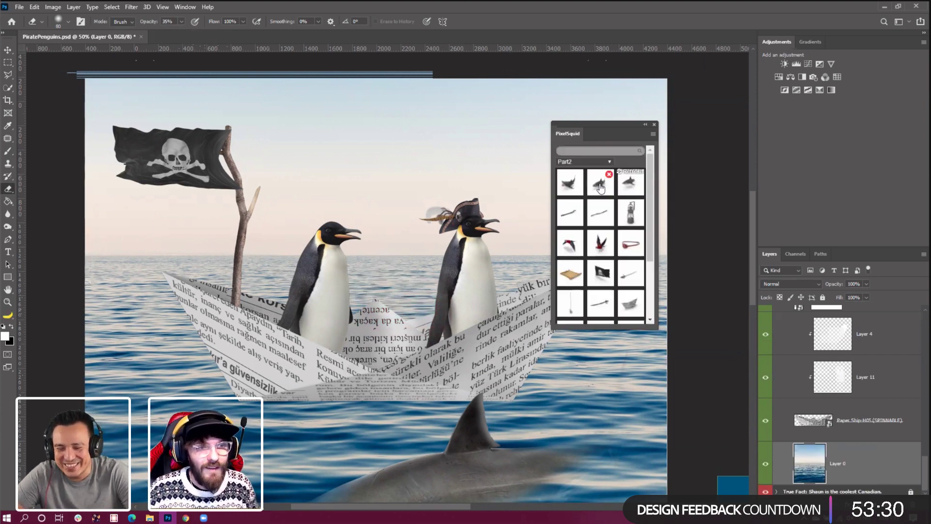
{"action": "left_click", "coordinate": [600, 187]}
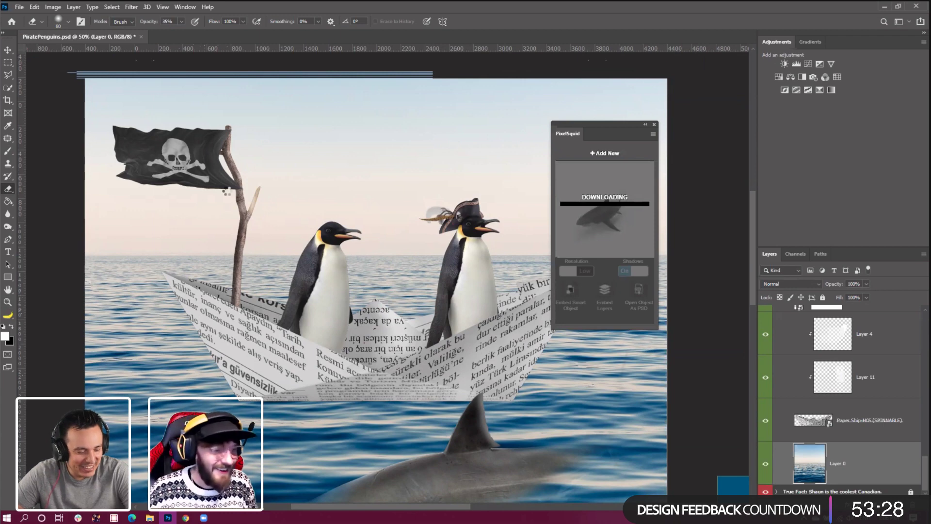
{"action": "left_click", "coordinate": [12, 50]}
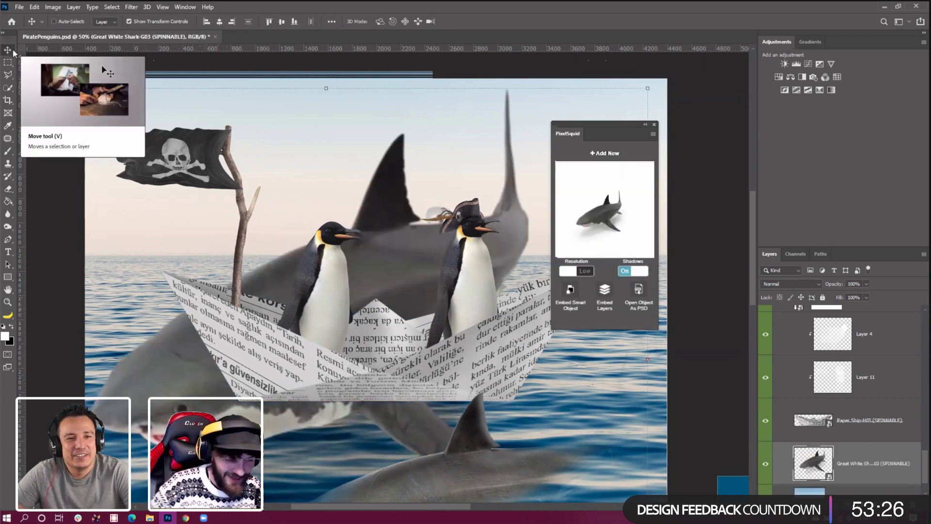
Scale the new shark to about 1058%, place it behind the penguins, and turn it to a right-facing side view with shadows off
{"action": "key", "text": "ctrl+minus"}
{"action": "key", "text": "ctrl+minus"}
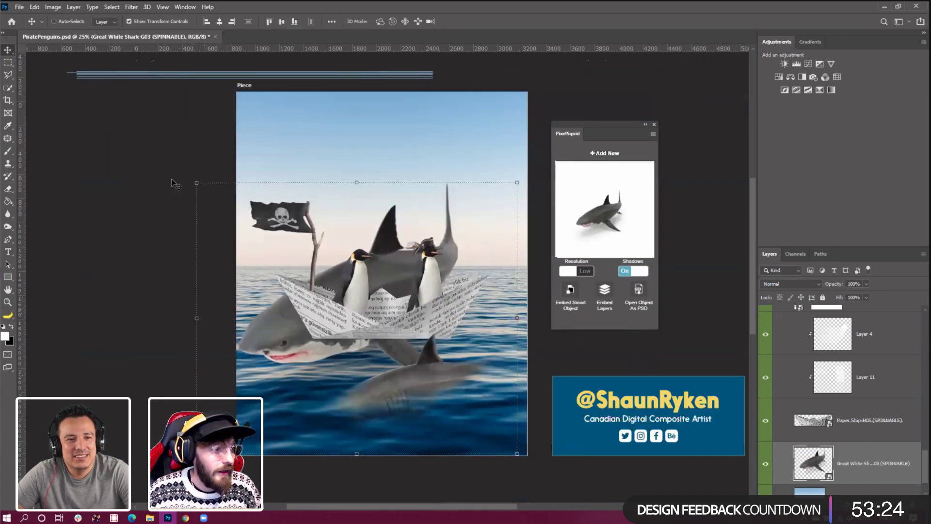
{"action": "left_click_drag", "start_coordinate": [190, 181], "coordinate": [342, 328]}
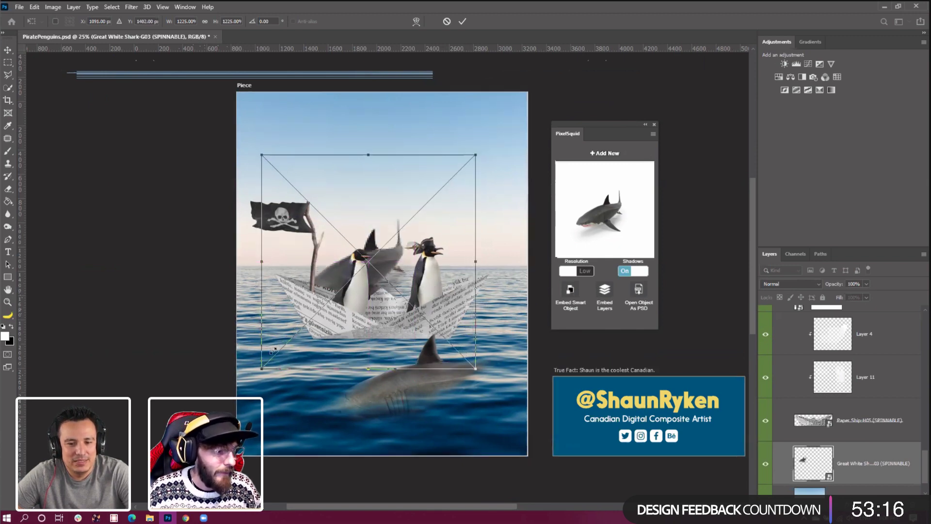
{"action": "left_click_drag", "start_coordinate": [262, 369], "coordinate": [330, 297]}
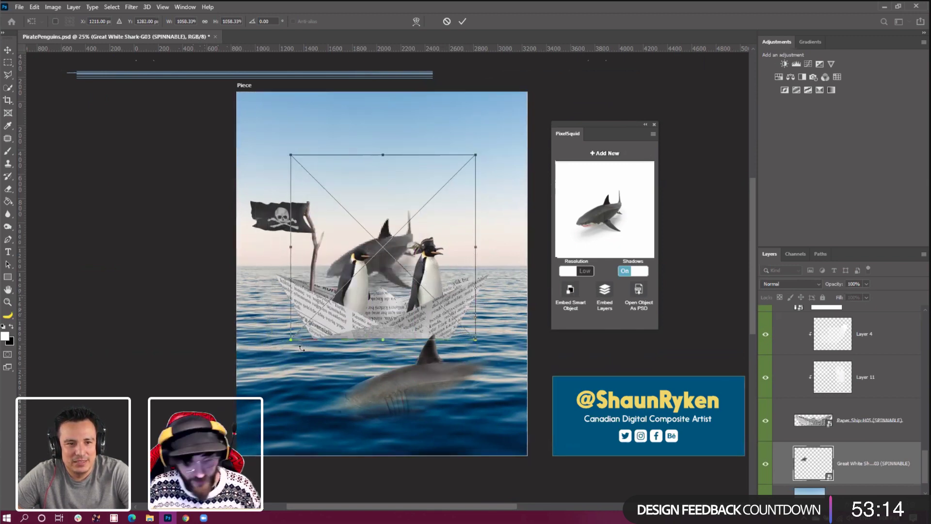
{"action": "key", "text": "Return"}
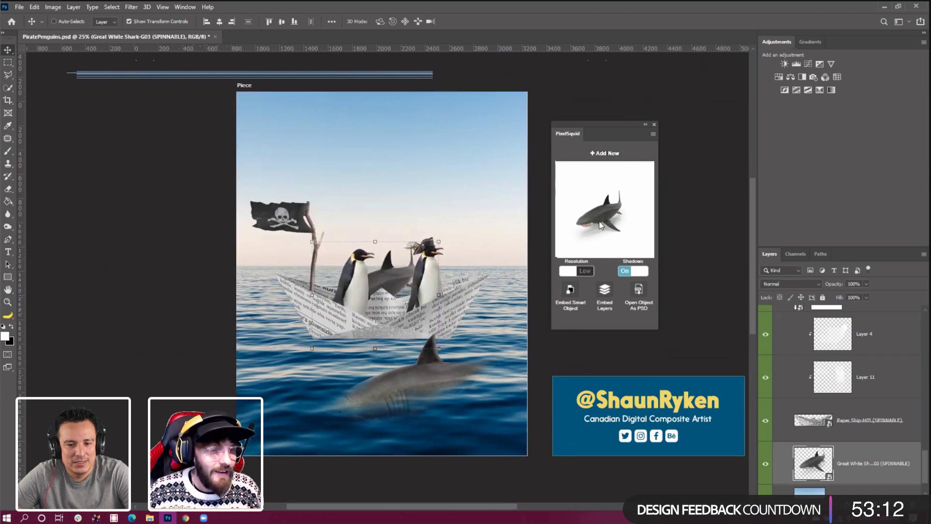
{"action": "left_click", "coordinate": [642, 272]}
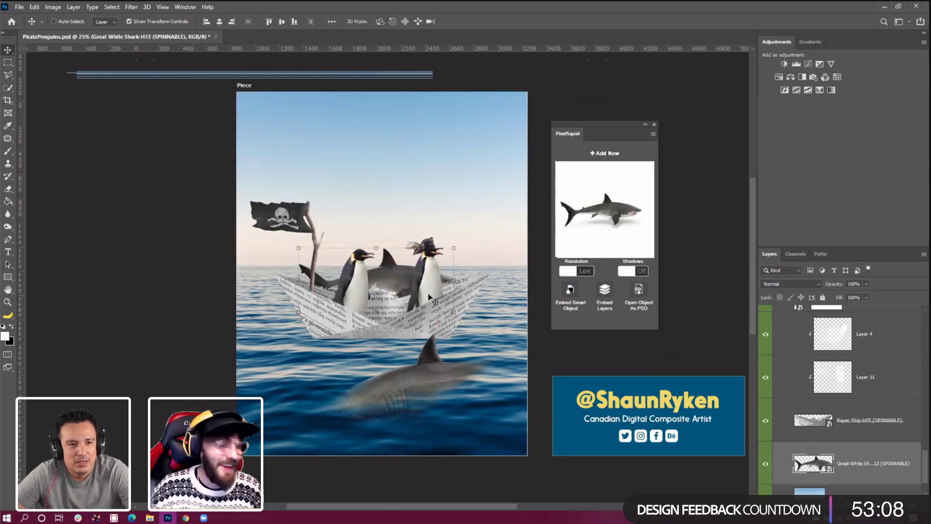
Scale the side-view shark down to about 603% and settle it between the two penguins behind the boat
{"action": "key", "text": "ctrl+t"}
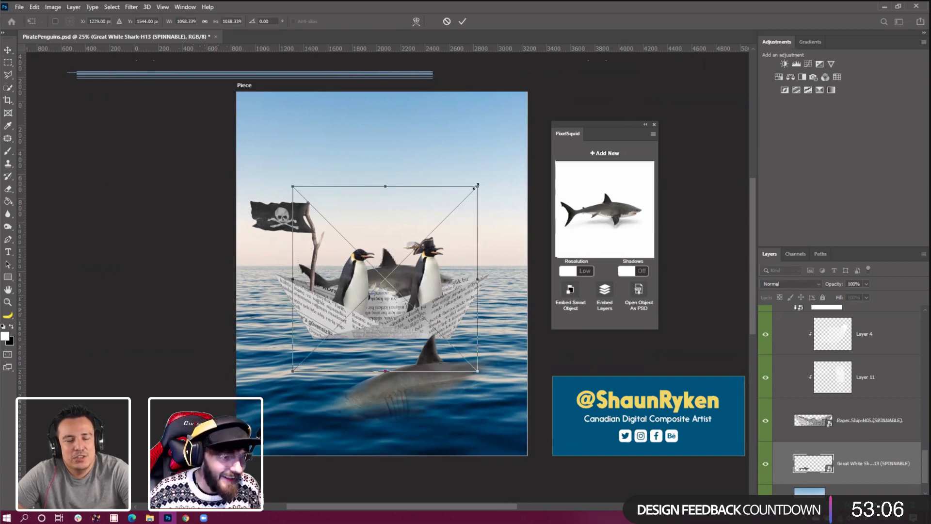
{"action": "left_click_drag", "start_coordinate": [477, 186], "coordinate": [438, 226]}
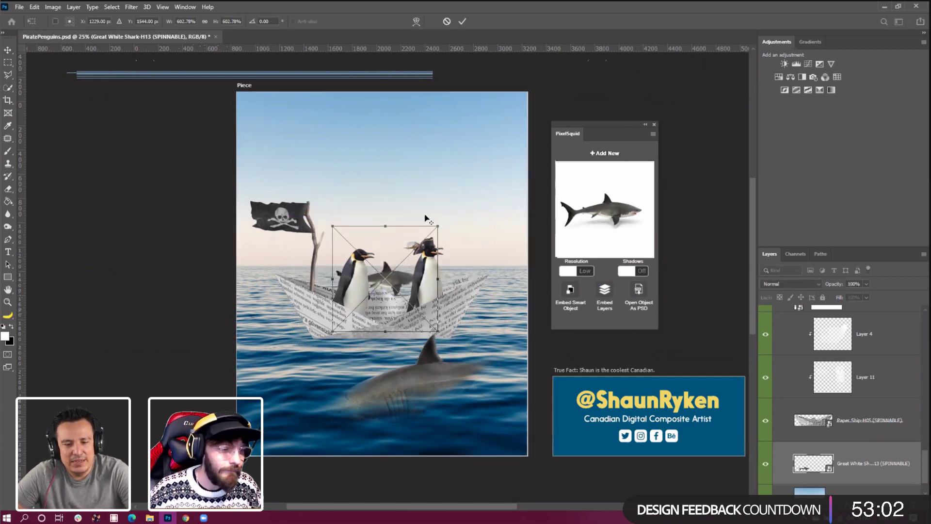
{"action": "key", "text": "Return"}
{"action": "key", "text": "ctrl+plus"}
{"action": "key", "text": "ctrl+plus"}
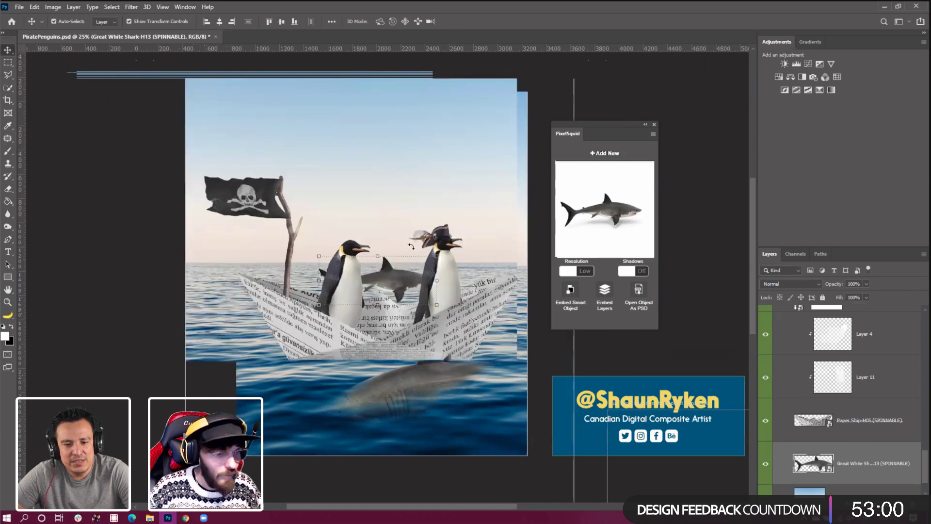
{"action": "left_click_drag", "start_coordinate": [406, 283], "coordinate": [402, 288]}
Add a reveal-all layer mask to the small shark and erase its lower fins and belly with the Eraser at 35% opacity
{"action": "left_click", "coordinate": [74, 6]}
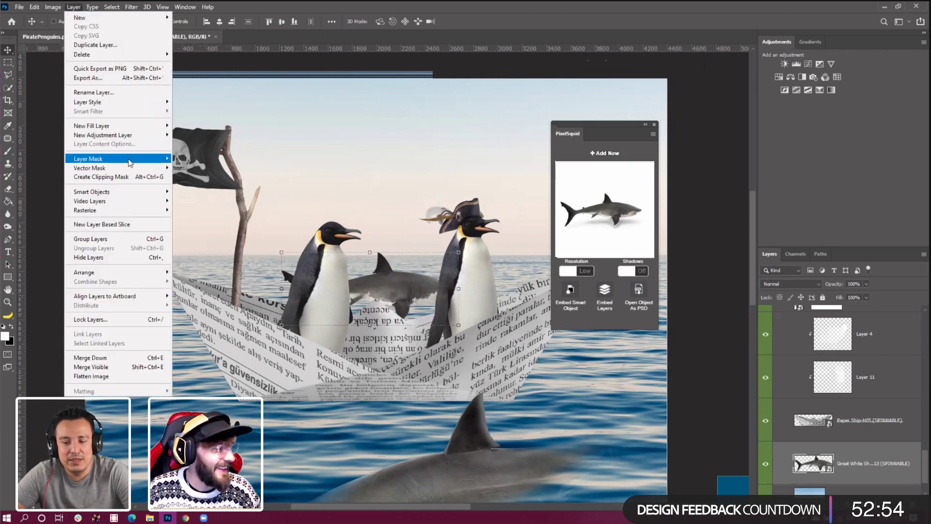
{"action": "mouse_move", "coordinate": [143, 160]}
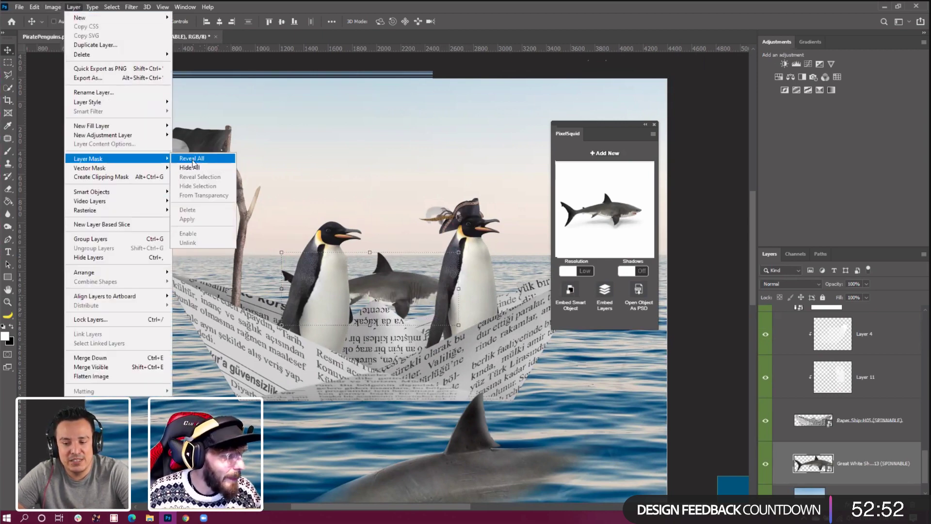
{"action": "left_click", "coordinate": [192, 160]}
{"action": "key", "text": "e"}
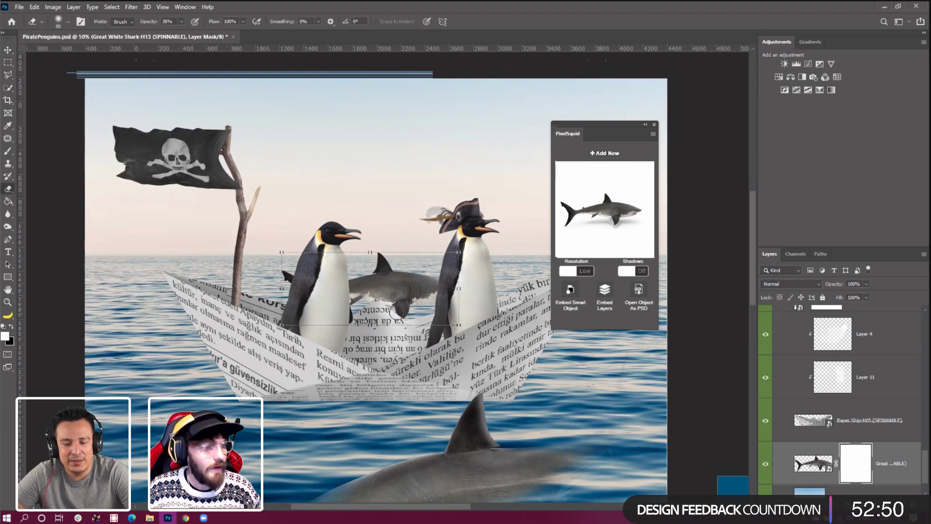
{"action": "mouse_move", "coordinate": [395, 312]}
{"action": "left_mouse_down"}
{"action": "mouse_move", "coordinate": [419, 315]}
{"action": "mouse_move", "coordinate": [384, 319]}
{"action": "mouse_move", "coordinate": [413, 317]}
{"action": "mouse_move", "coordinate": [394, 310]}
{"action": "mouse_move", "coordinate": [413, 305]}
{"action": "mouse_move", "coordinate": [393, 304]}
{"action": "mouse_move", "coordinate": [428, 304]}
{"action": "mouse_move", "coordinate": [395, 302]}
{"action": "mouse_move", "coordinate": [409, 318]}
{"action": "left_mouse_up"}
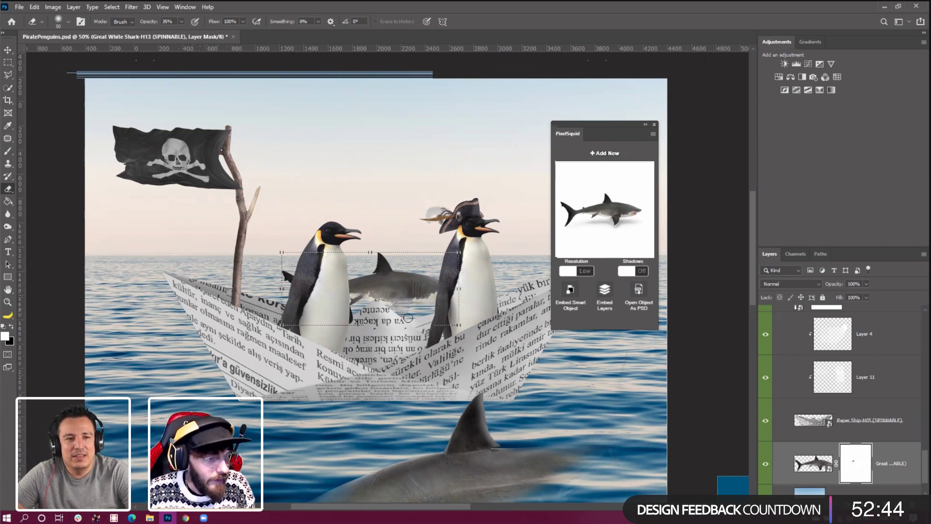
{"action": "key", "text": "bracketright"}
{"action": "key", "text": "bracketright"}
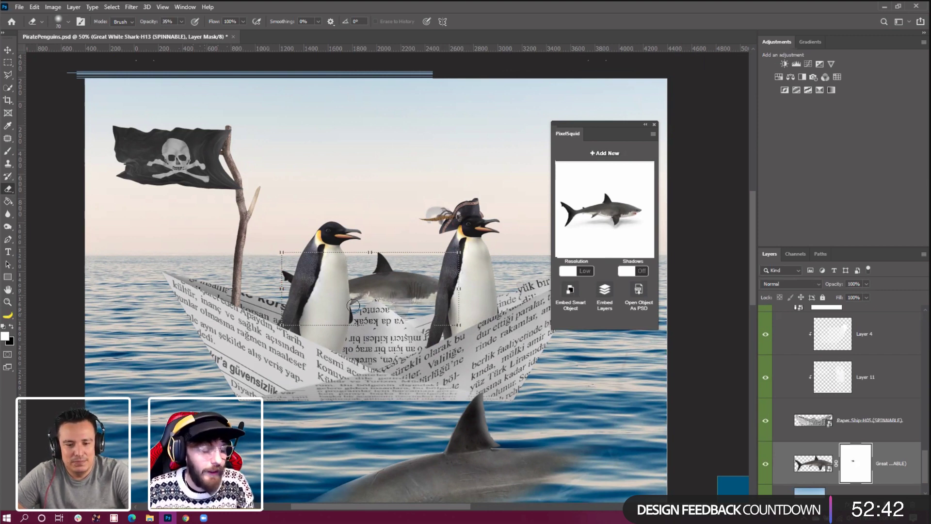
{"action": "key", "text": "bracketleft"}
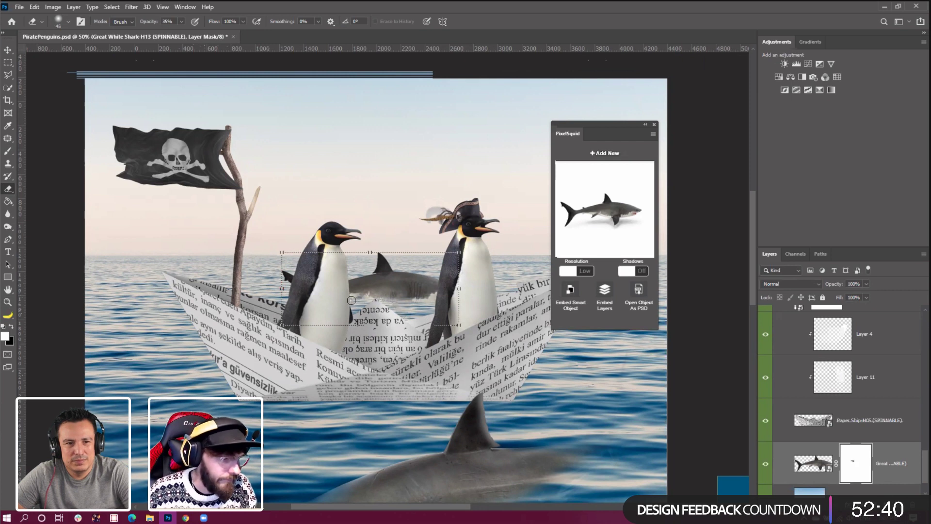
{"action": "key", "text": "bracketright"}
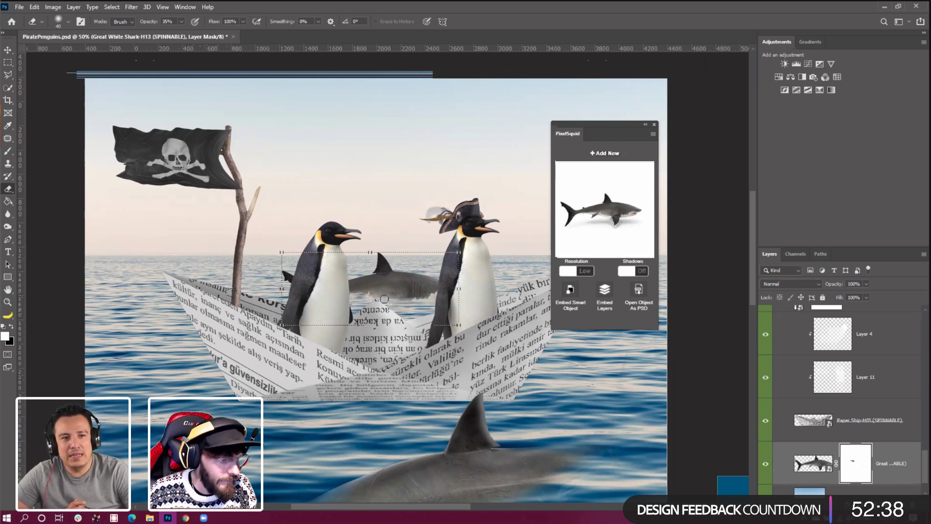
{"action": "mouse_move", "coordinate": [409, 299]}
{"action": "left_mouse_down"}
{"action": "mouse_move", "coordinate": [447, 303]}
{"action": "mouse_move", "coordinate": [374, 295]}
{"action": "mouse_move", "coordinate": [477, 303]}
{"action": "mouse_move", "coordinate": [406, 300]}
{"action": "left_mouse_up"}
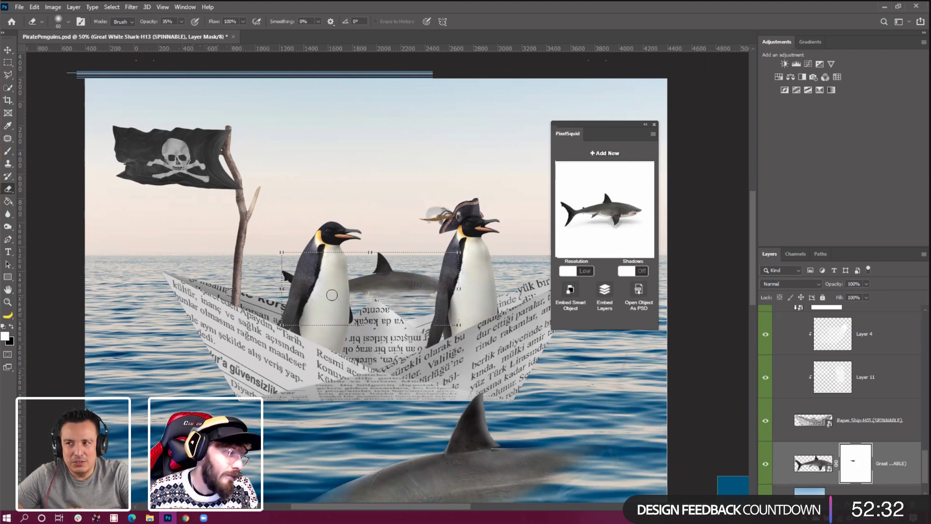
Erase the shark's tail showing behind the front of the boat beside the flag-side penguin, using a larger eraser on the mask
{"action": "key", "text": "bracketright"}
{"action": "key", "text": "bracketright"}
{"action": "key", "text": "bracketright"}
{"action": "key", "text": "bracketright"}
{"action": "key", "text": "bracketright"}
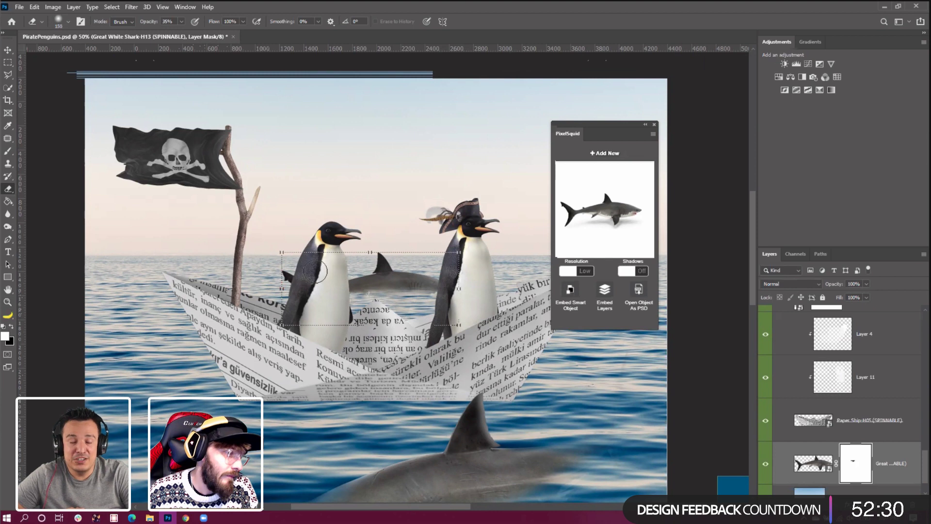
{"action": "key", "text": "bracketleft"}
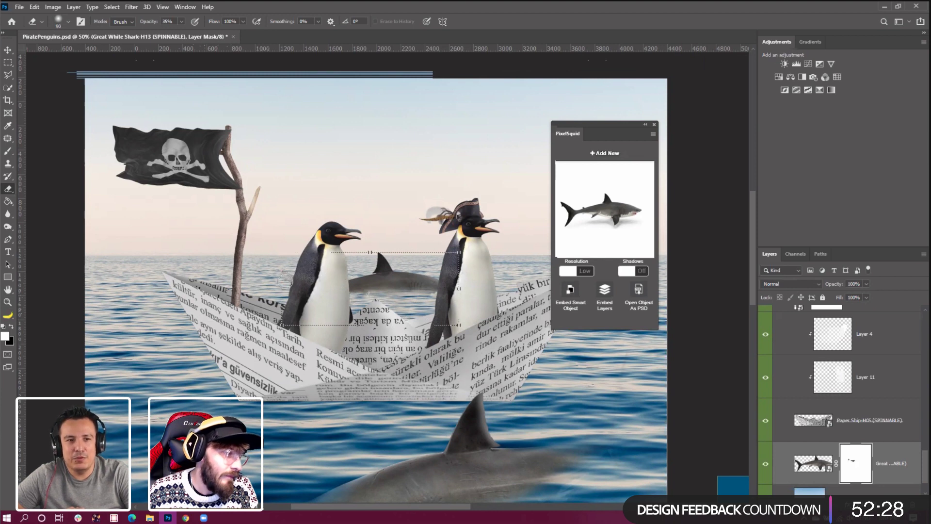
{"action": "key", "text": "bracketleft"}
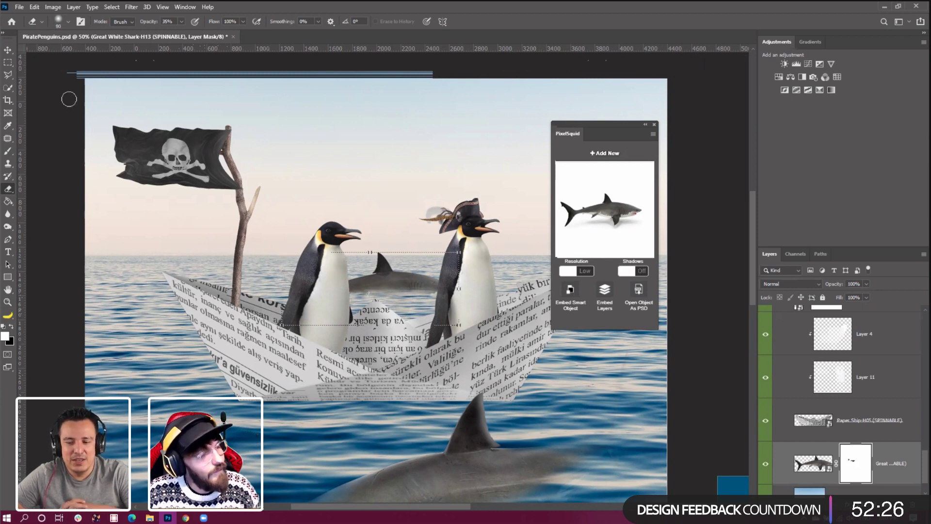
Scale the masked shark down slightly and nudge it lower in the water between the two penguins
{"action": "left_click", "coordinate": [8, 51]}
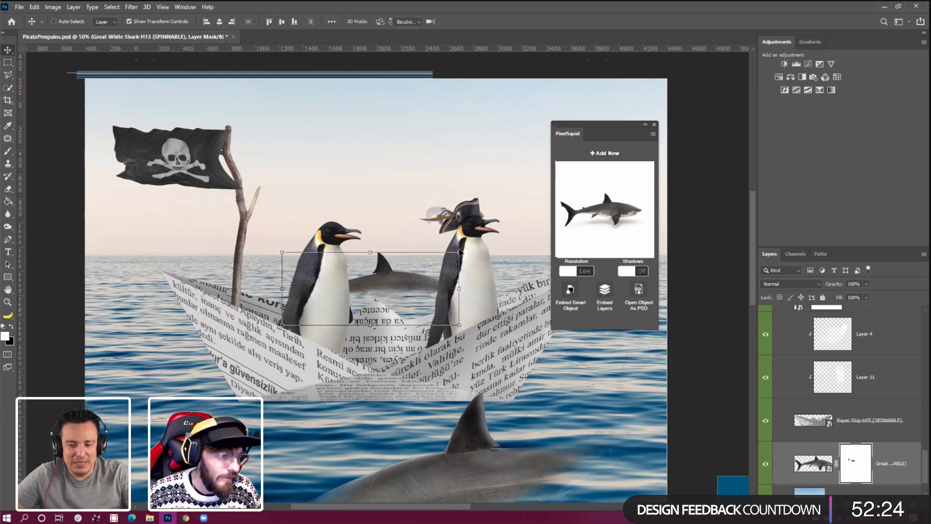
{"action": "key", "text": "ctrl+t"}
{"action": "left_click_drag", "start_coordinate": [479, 187], "coordinate": [454, 215]}
{"action": "key", "text": "Return"}
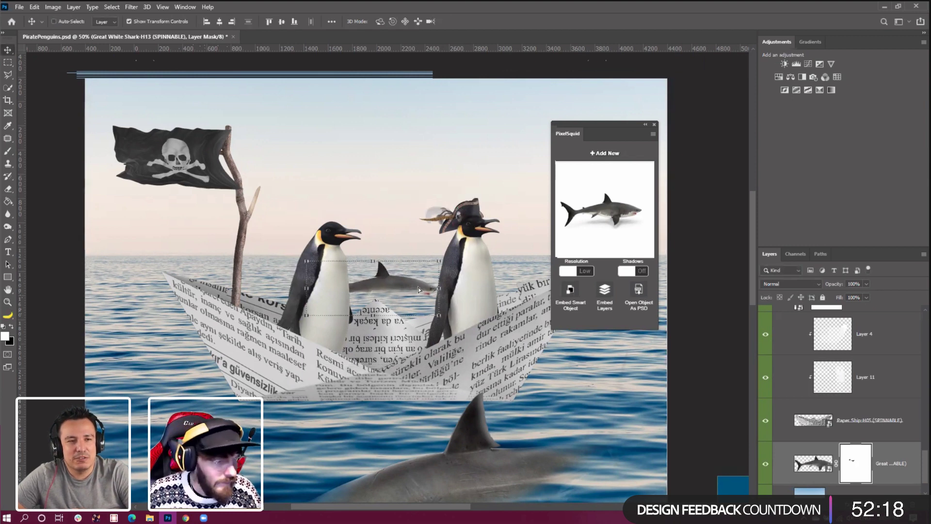
{"action": "left_click_drag", "start_coordinate": [419, 289], "coordinate": [420, 290]}
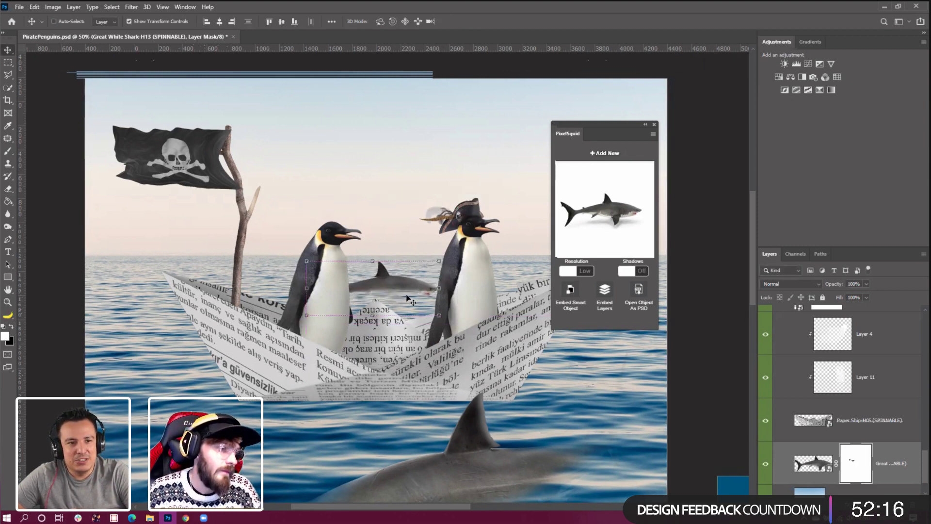
Fade the small shark's underside and snout into the water on its layer mask with a smaller eraser
{"action": "key", "text": "e"}
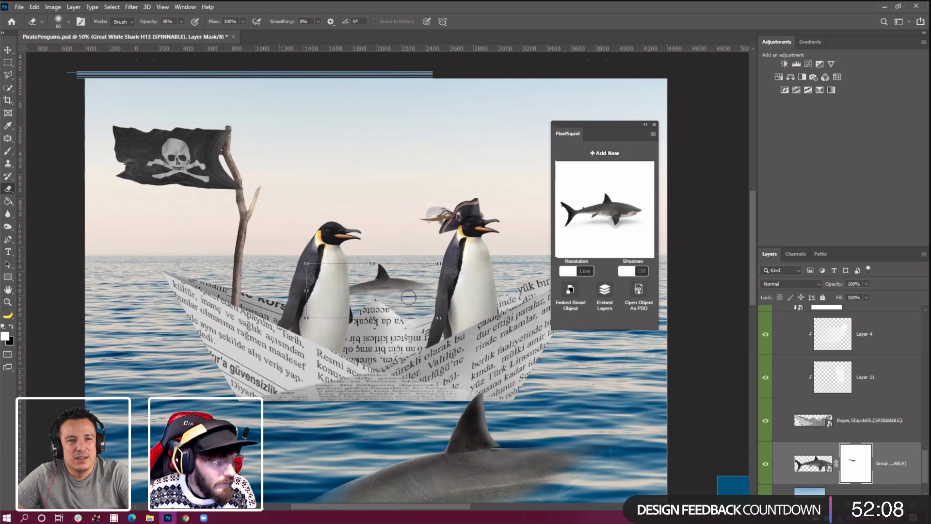
{"action": "key", "text": "bracketleft"}
{"action": "key", "text": "bracketleft"}
{"action": "key", "text": "bracketleft"}
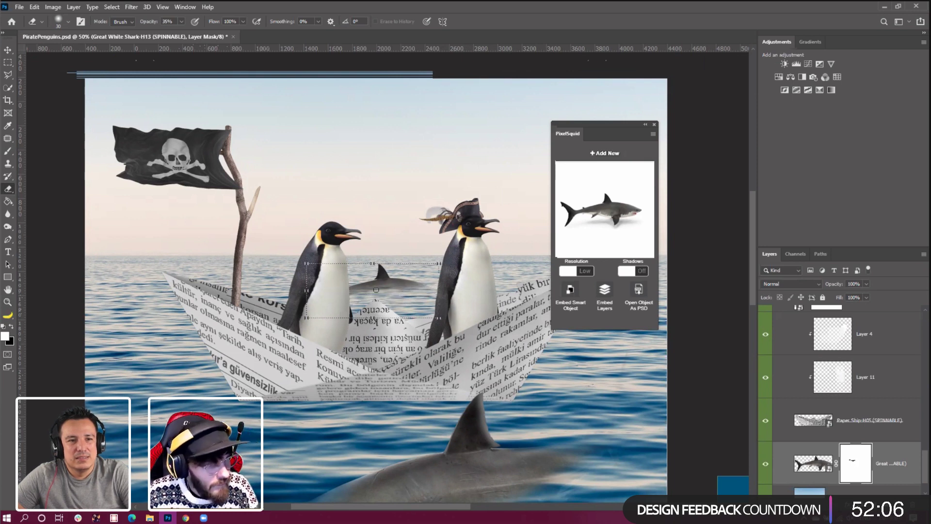
{"action": "key", "text": "bracketright"}
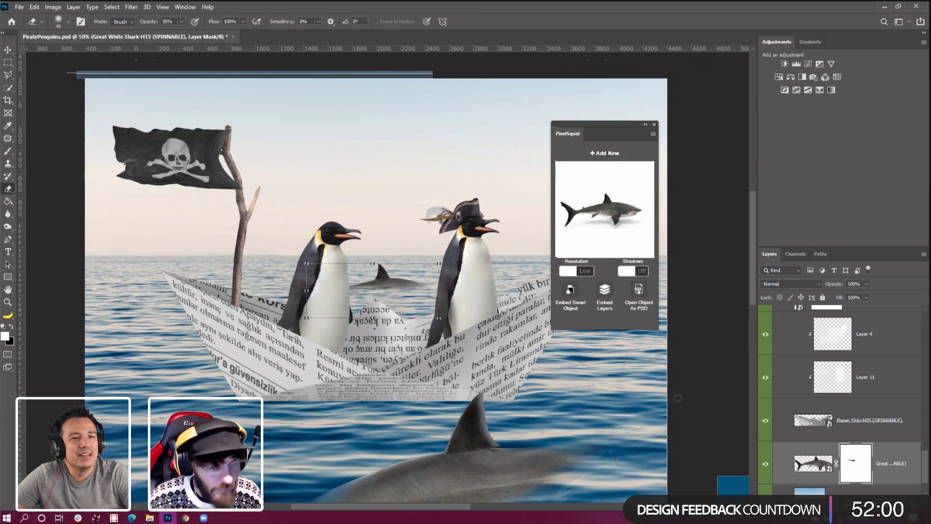
Lighten the small shark's image with a Hue/Saturation adjustment, setting Lightness to +20
{"action": "left_click", "coordinate": [820, 465]}
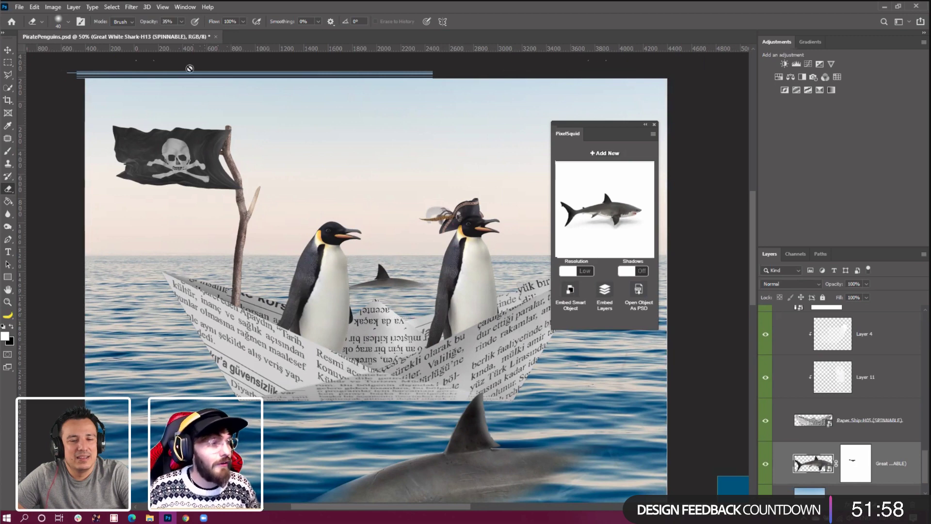
{"action": "left_click", "coordinate": [53, 7]}
{"action": "mouse_move", "coordinate": [117, 32]}
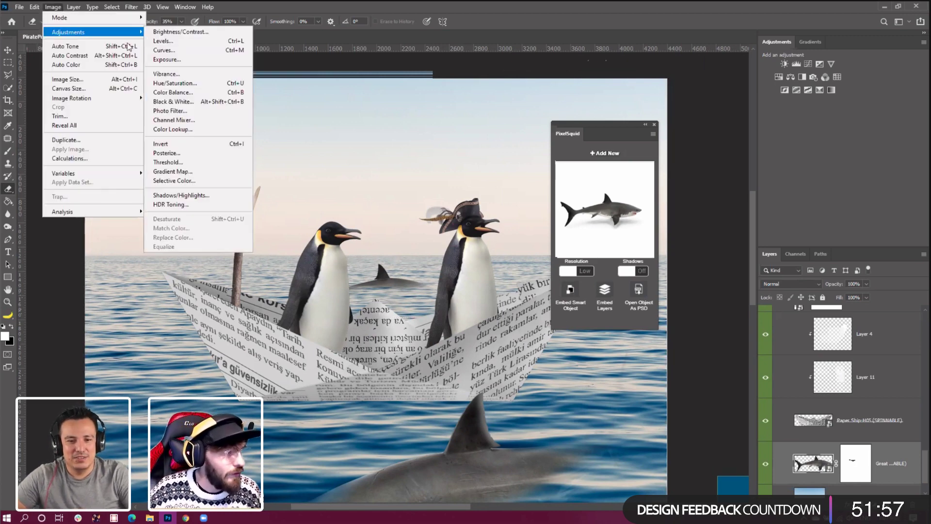
{"action": "left_click", "coordinate": [184, 83]}
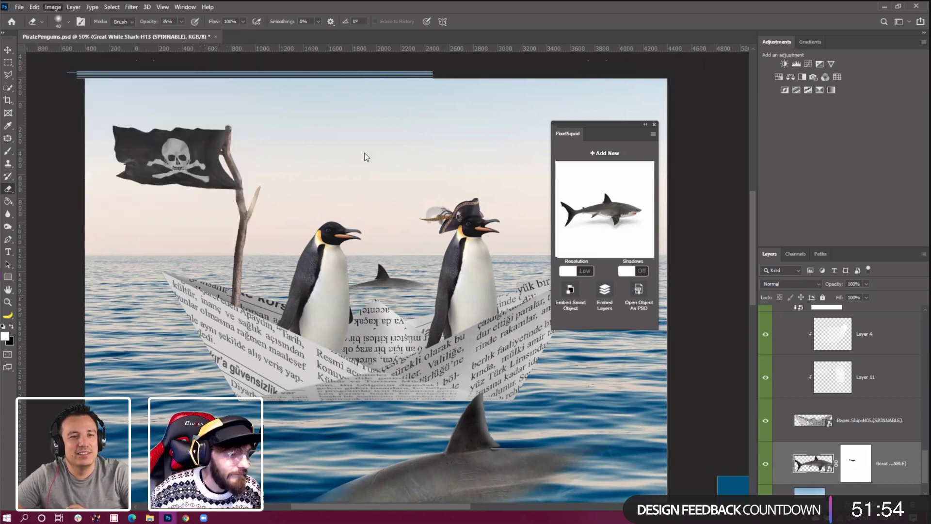
{"action": "left_click_drag", "start_coordinate": [437, 221], "coordinate": [447, 222]}
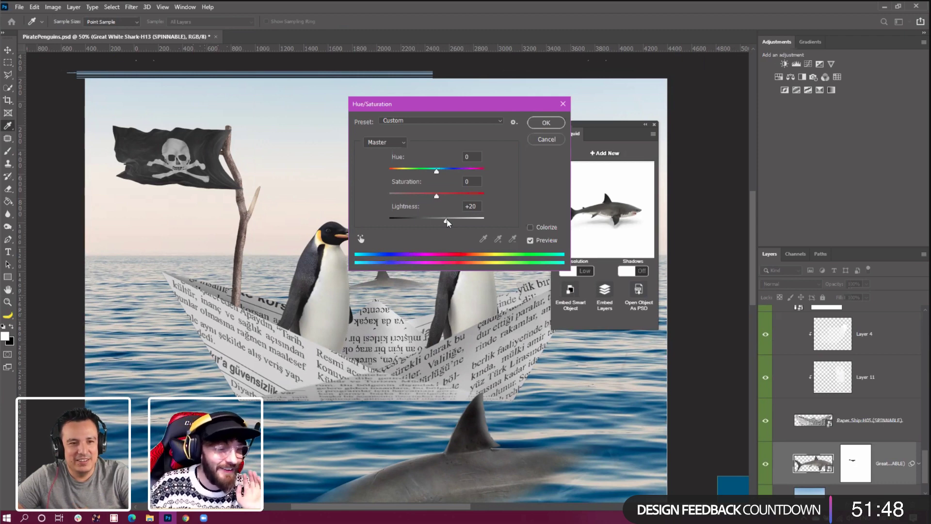
{"action": "left_click", "coordinate": [546, 123]}
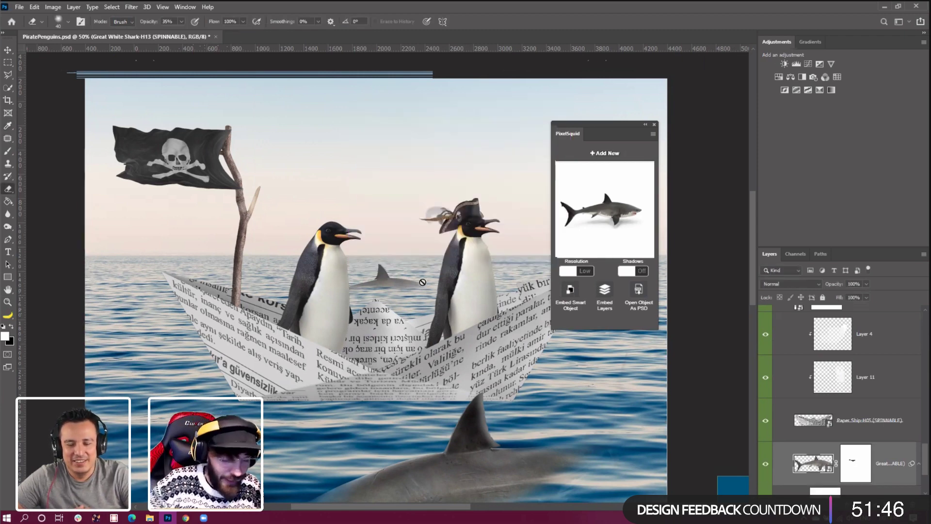
Insert the Scarlet Macaw from the PixelSquid library's Part2 collection, raised over the boat, and turn it to a right-facing view
{"action": "key", "text": "ctrl+minus"}
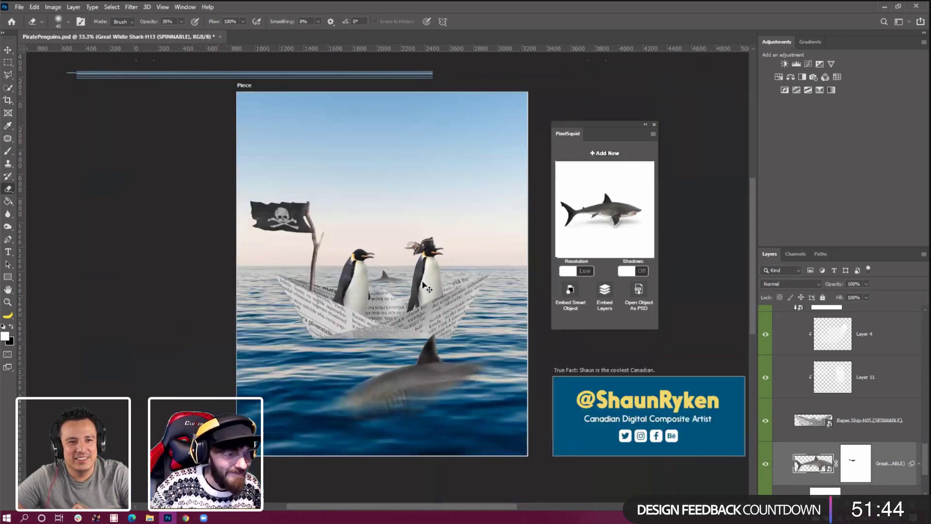
{"action": "key", "text": "ctrl+minus"}
{"action": "key", "text": "ctrl+plus"}
{"action": "key", "text": "ctrl+minus"}
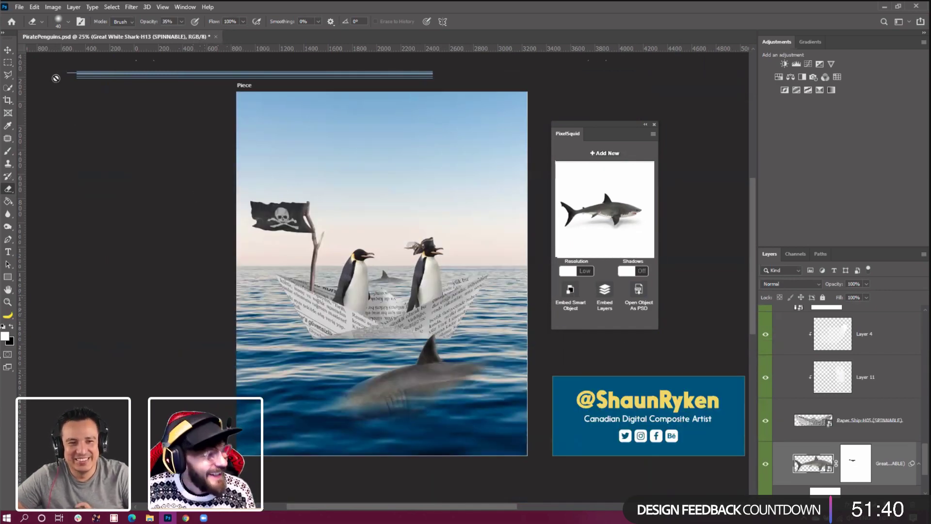
{"action": "key", "text": "v"}
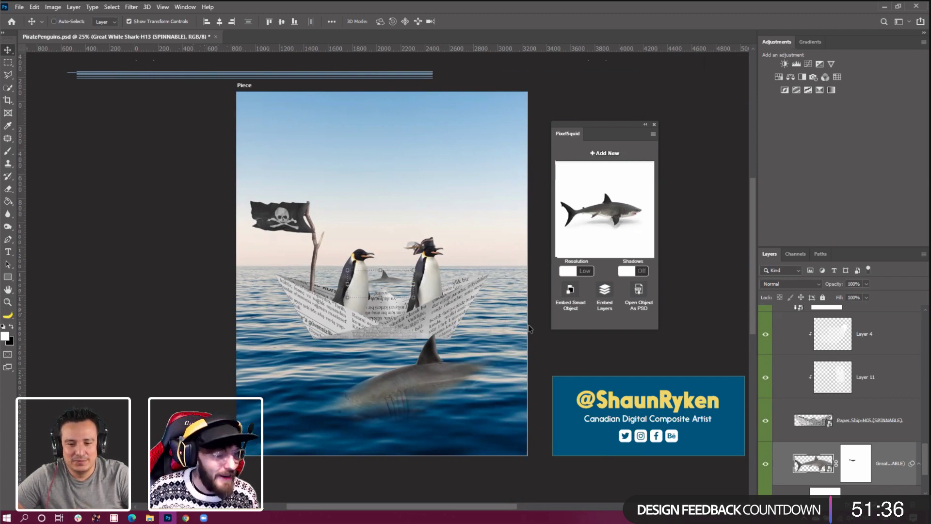
{"action": "scroll", "coordinate": [777, 364], "scroll_direction": "up", "scroll_amount": 6}
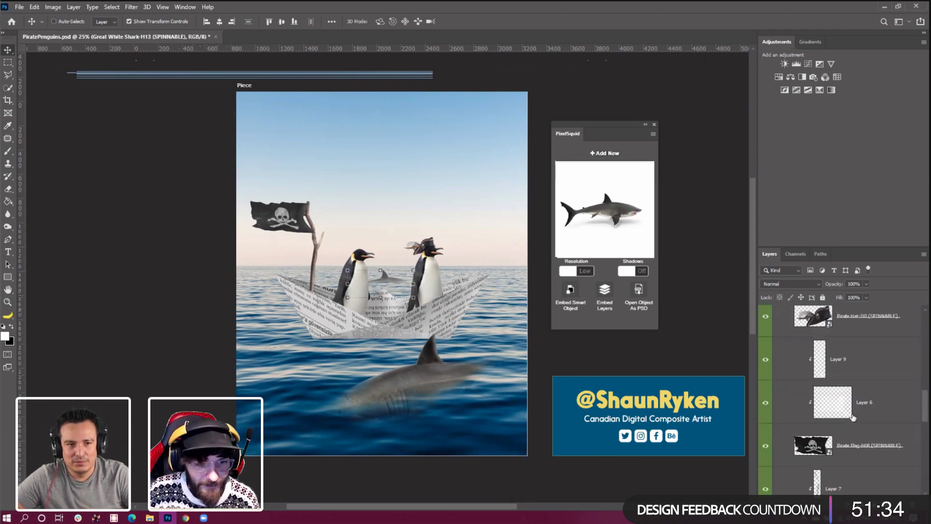
{"action": "left_click", "coordinate": [614, 160]}
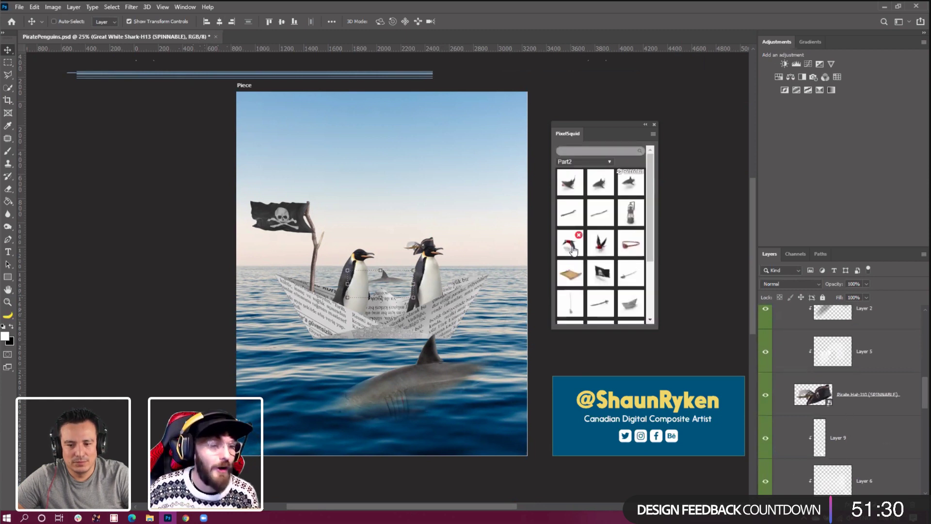
{"action": "left_click", "coordinate": [598, 248]}
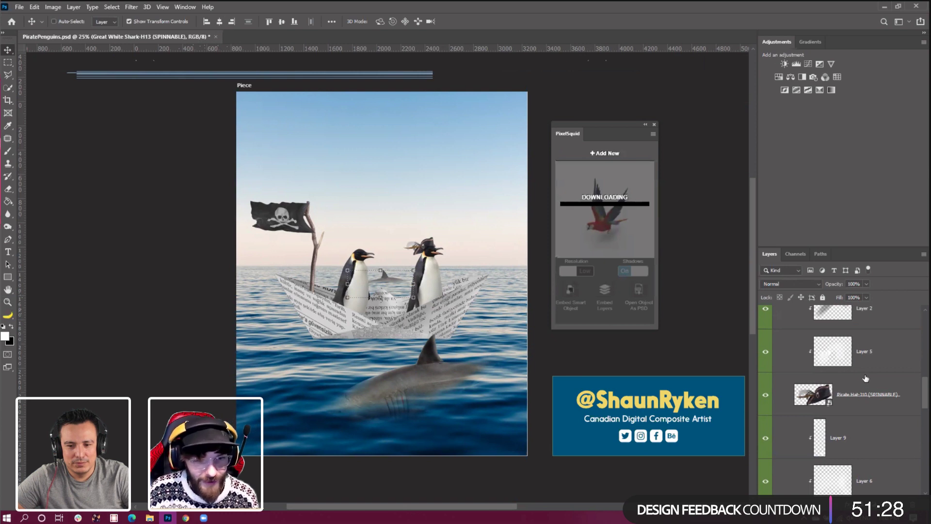
{"action": "scroll", "coordinate": [844, 341], "scroll_direction": "up", "scroll_amount": 10}
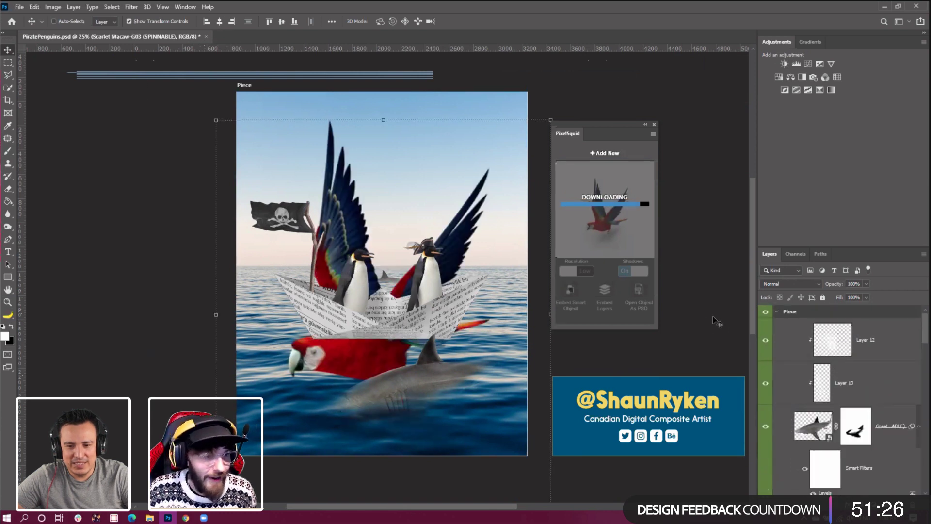
{"action": "left_click_drag", "start_coordinate": [378, 373], "coordinate": [406, 242]}
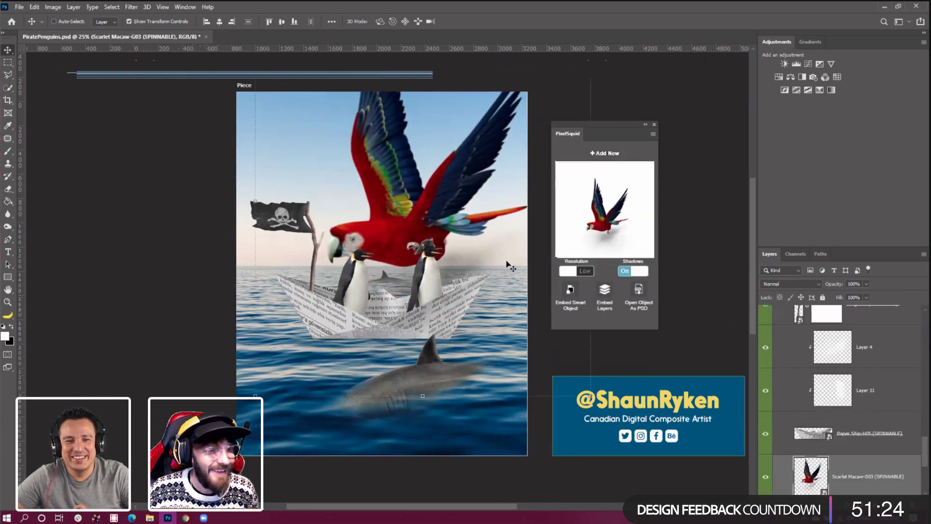
{"action": "left_click_drag", "start_coordinate": [572, 206], "coordinate": [619, 219]}
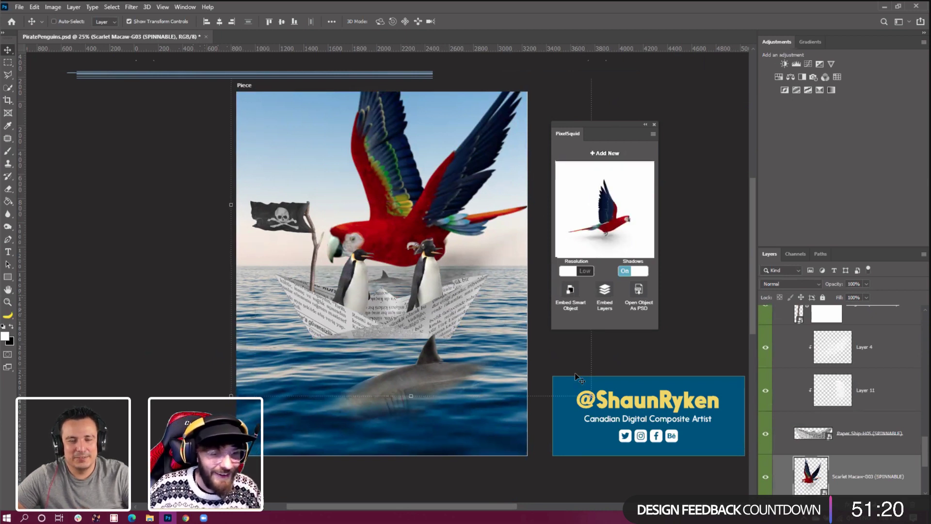
Scale the macaw down in several passes and place it flying in the sky just above the penguins, beside the pirate flag
{"action": "key", "text": "ctrl+t"}
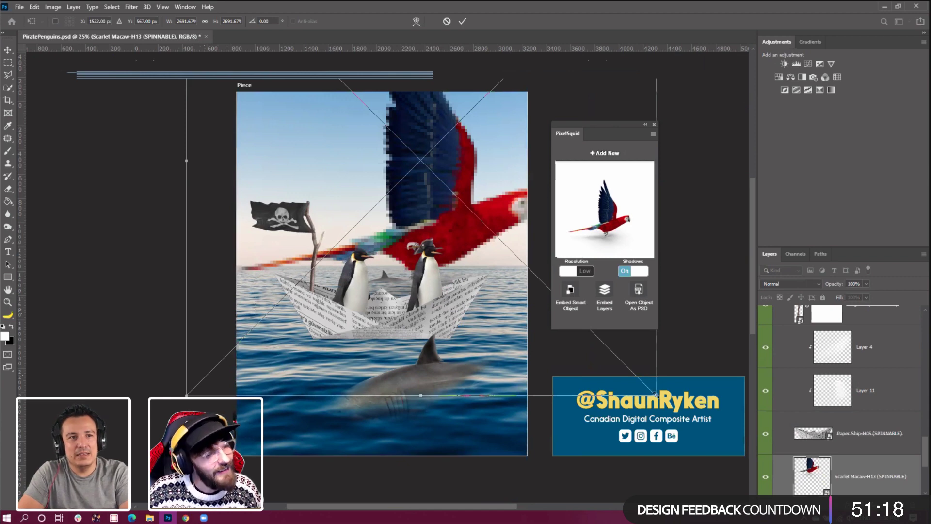
{"action": "left_click_drag", "start_coordinate": [650, 392], "coordinate": [393, 153]}
{"action": "left_click_drag", "start_coordinate": [349, 127], "coordinate": [389, 233]}
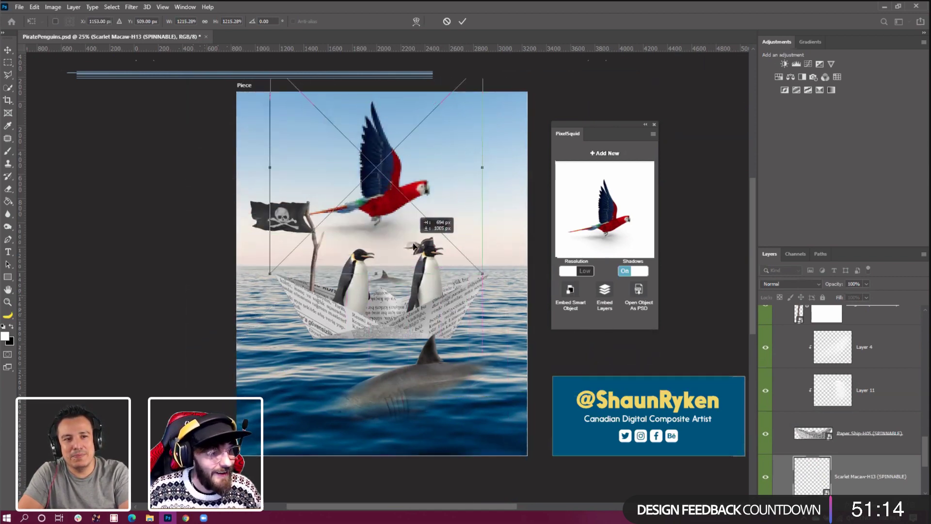
{"action": "left_click_drag", "start_coordinate": [485, 274], "coordinate": [391, 189]}
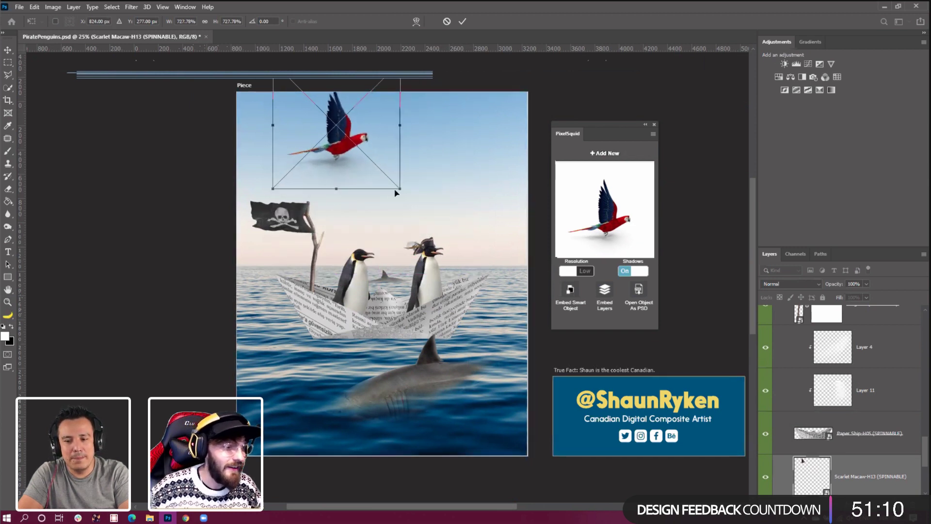
{"action": "left_click_drag", "start_coordinate": [369, 146], "coordinate": [411, 224]}
{"action": "left_click_drag", "start_coordinate": [442, 266], "coordinate": [411, 235]}
{"action": "left_click_drag", "start_coordinate": [386, 203], "coordinate": [426, 209]}
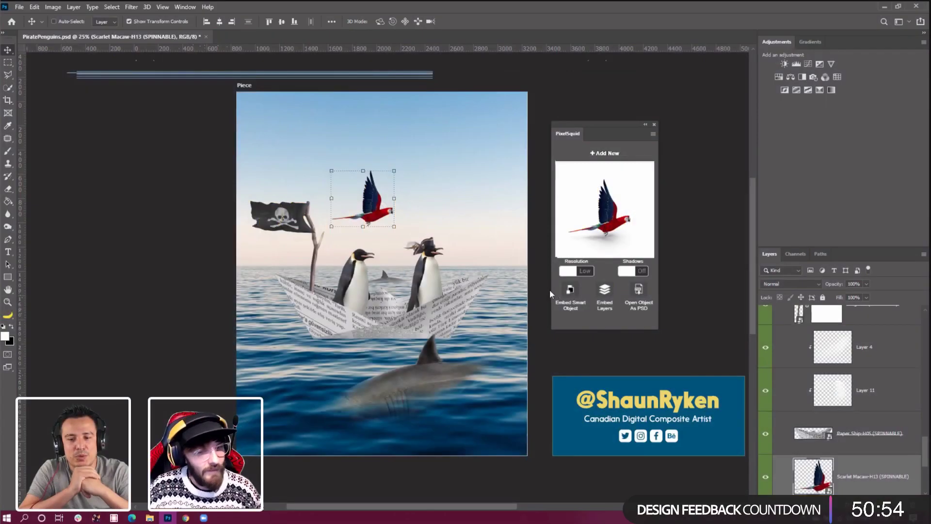
Add a new layer clipped to the scarlet macaw and ready the Brush tool for painting on it
{"action": "key", "text": "ctrl+shift+alt+n"}
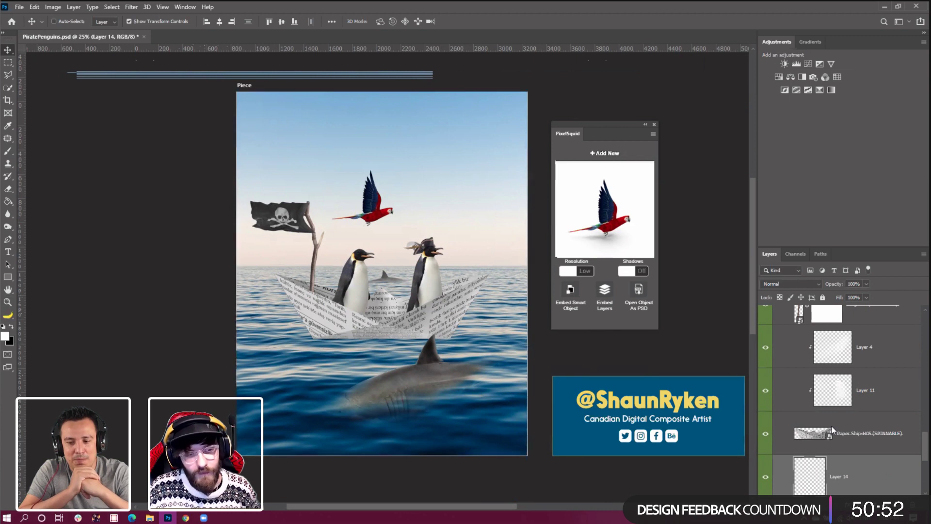
{"action": "right_click", "coordinate": [861, 477]}
{"action": "left_click", "coordinate": [831, 249]}
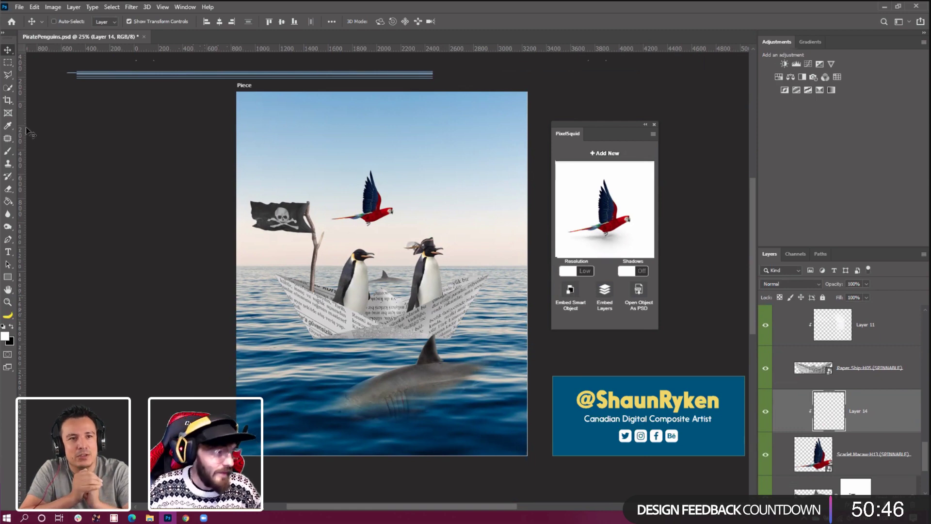
{"action": "left_click", "coordinate": [7, 152]}
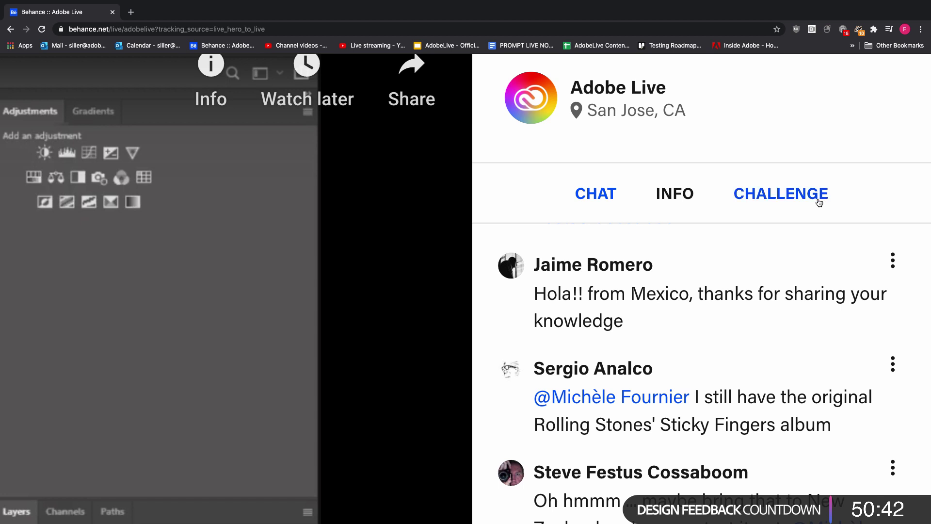
Switch to the Adobe Live page on Behance and read the Photoshop Daily Creative Challenge #08 instructions
{"action": "left_click", "coordinate": [819, 201]}
{"action": "scroll", "coordinate": [831, 308], "scroll_direction": "down", "scroll_amount": 5}
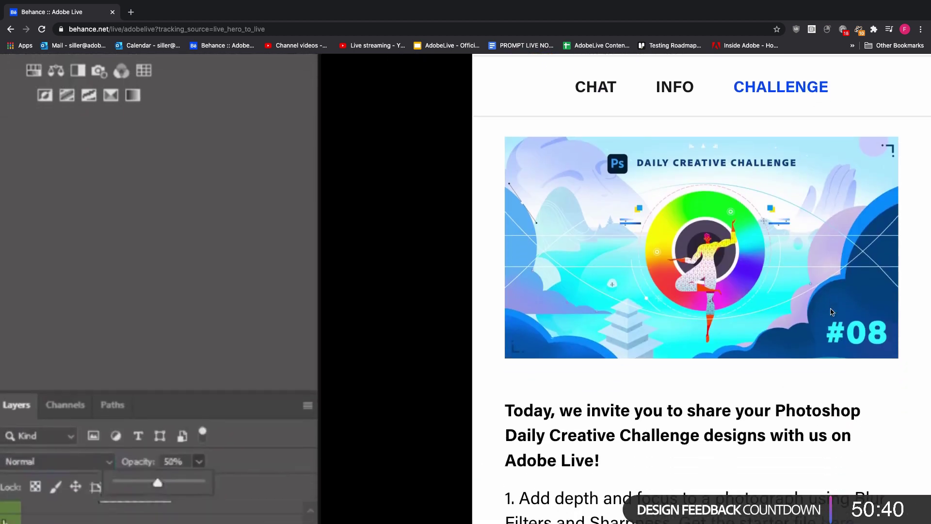
{"action": "scroll", "coordinate": [831, 311], "scroll_direction": "down", "scroll_amount": 2}
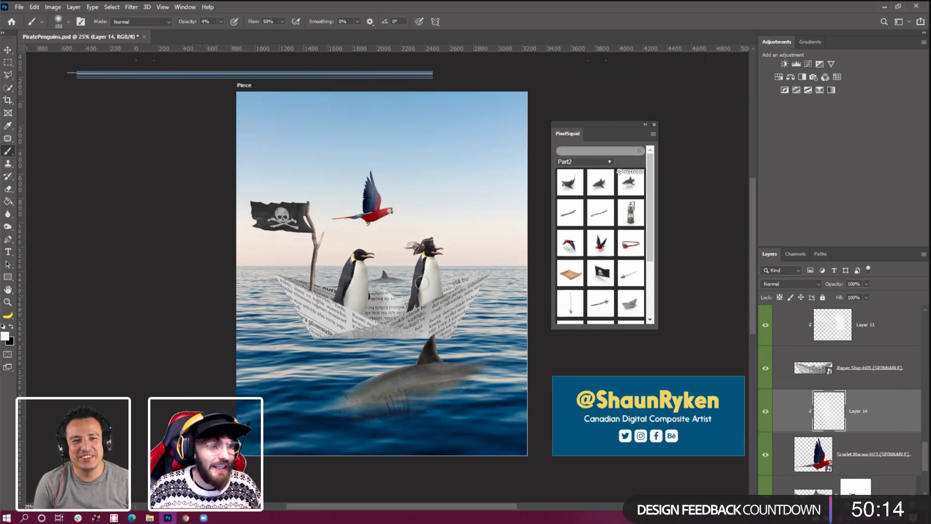
Brush faint white highlights over the macaw at 4% opacity on the clipped layer, with its blend mode set to Overlay
{"action": "mouse_move", "coordinate": [396, 215]}
{"action": "left_mouse_down"}
{"action": "mouse_move", "coordinate": [393, 225]}
{"action": "mouse_move", "coordinate": [362, 230]}
{"action": "left_mouse_up"}
{"action": "left_click", "coordinate": [791, 284]}
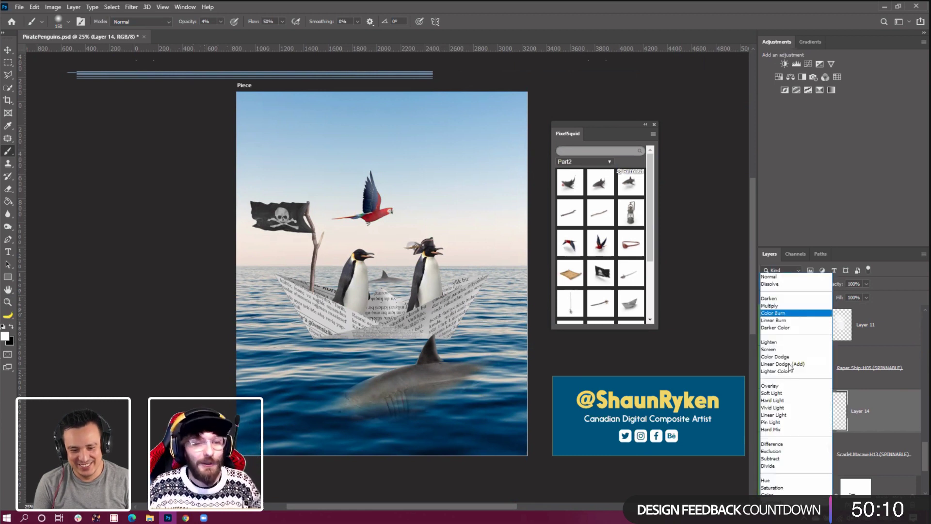
{"action": "left_click", "coordinate": [779, 387]}
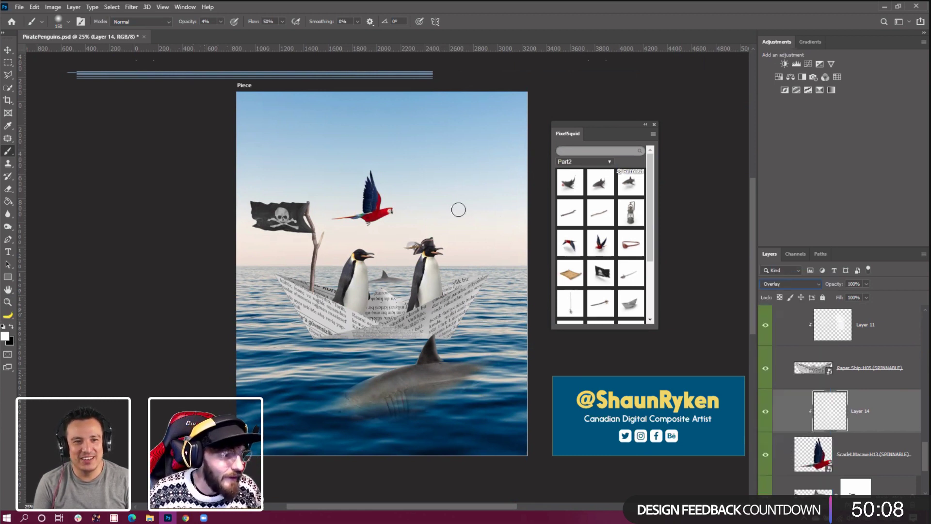
{"action": "left_click_drag", "start_coordinate": [387, 200], "coordinate": [381, 187]}
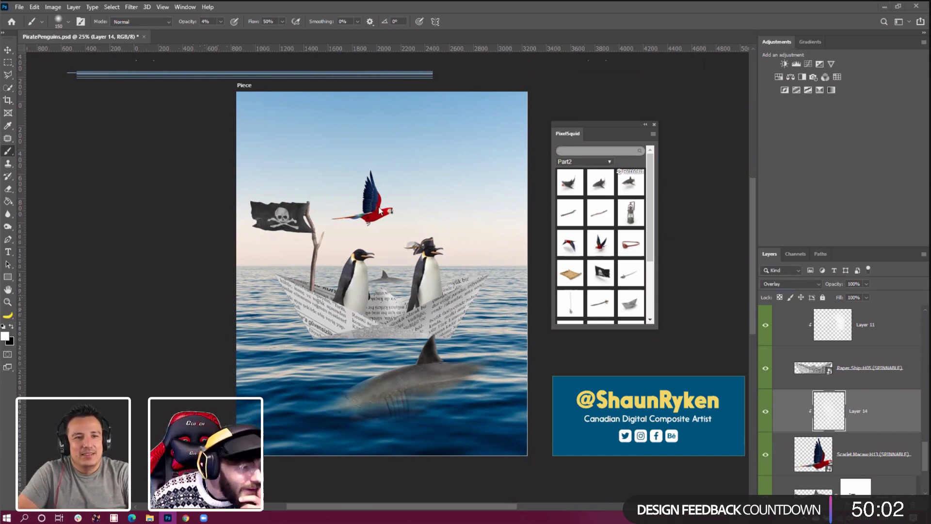
Mute the macaw with a Hue/Saturation adjustment on its own layer, setting Saturation to -55 and Lightness to +2
{"action": "left_click", "coordinate": [832, 443]}
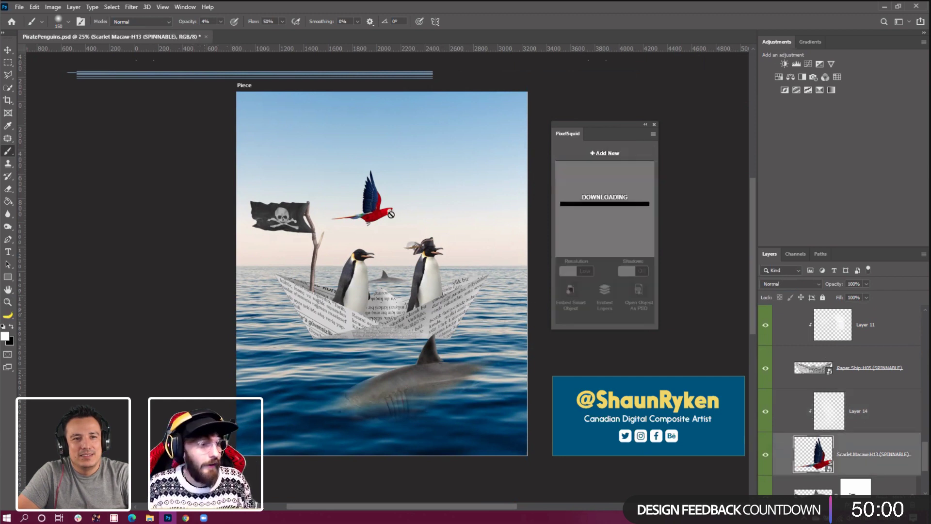
{"action": "left_click", "coordinate": [62, 8]}
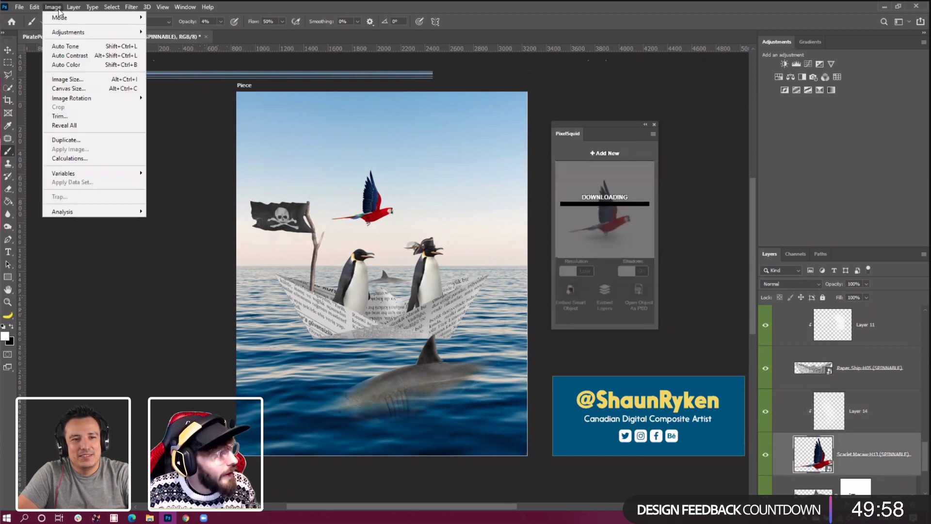
{"action": "mouse_move", "coordinate": [87, 32]}
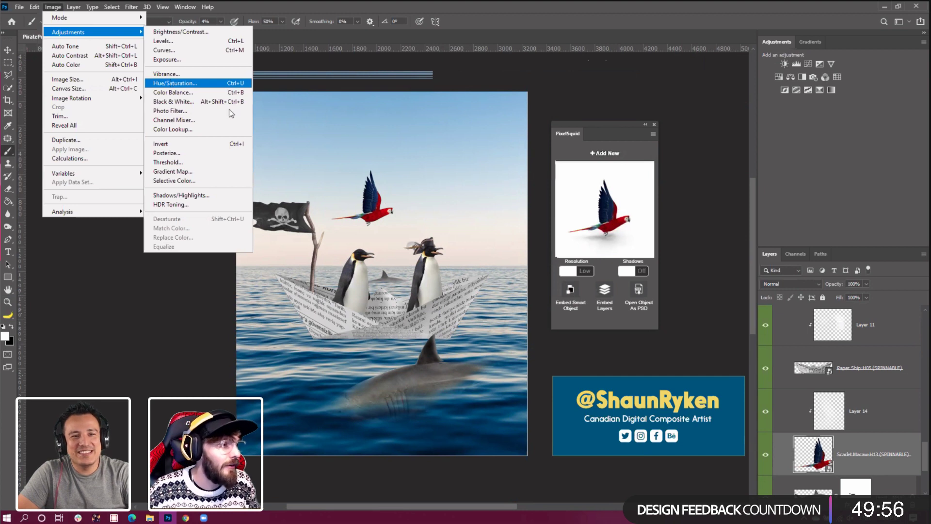
{"action": "left_click", "coordinate": [172, 83]}
{"action": "left_click_drag", "start_coordinate": [473, 106], "coordinate": [611, 123]}
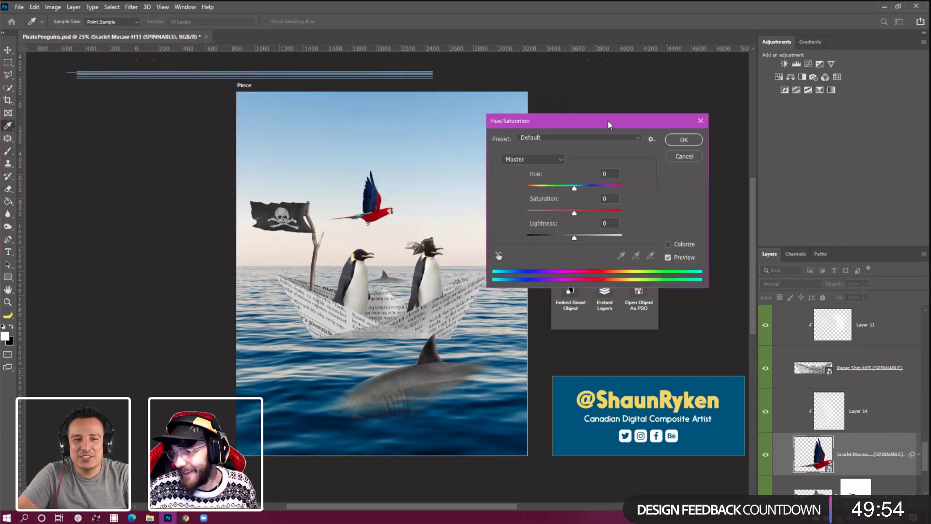
{"action": "left_click_drag", "start_coordinate": [574, 213], "coordinate": [548, 209]}
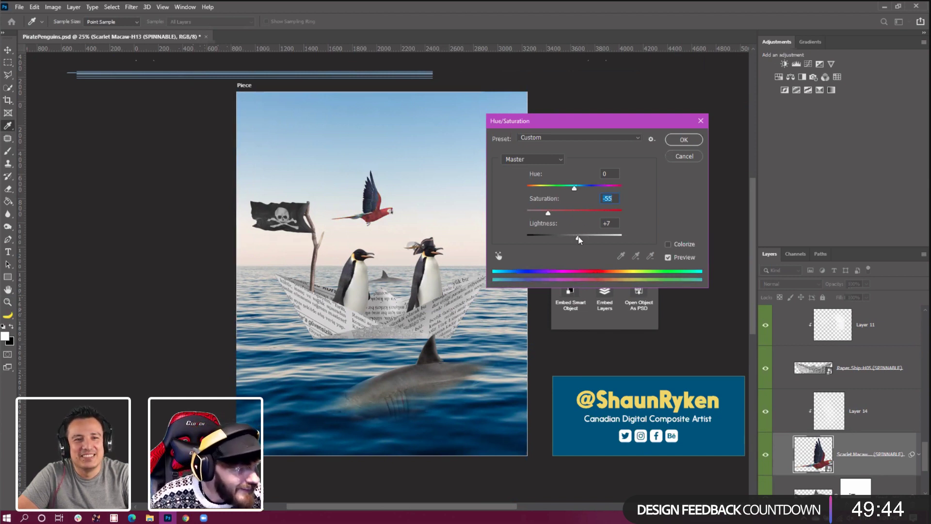
{"action": "left_click_drag", "start_coordinate": [574, 238], "coordinate": [577, 238]}
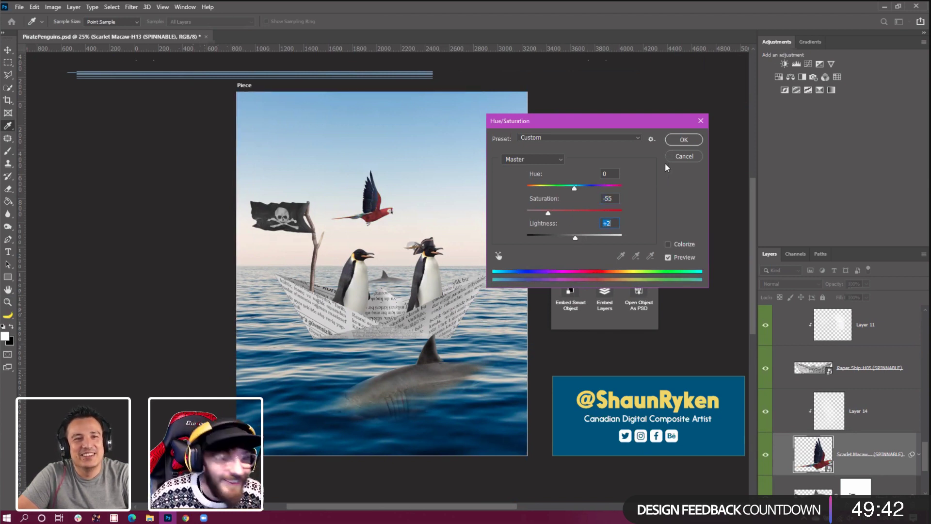
{"action": "left_click", "coordinate": [680, 141]}
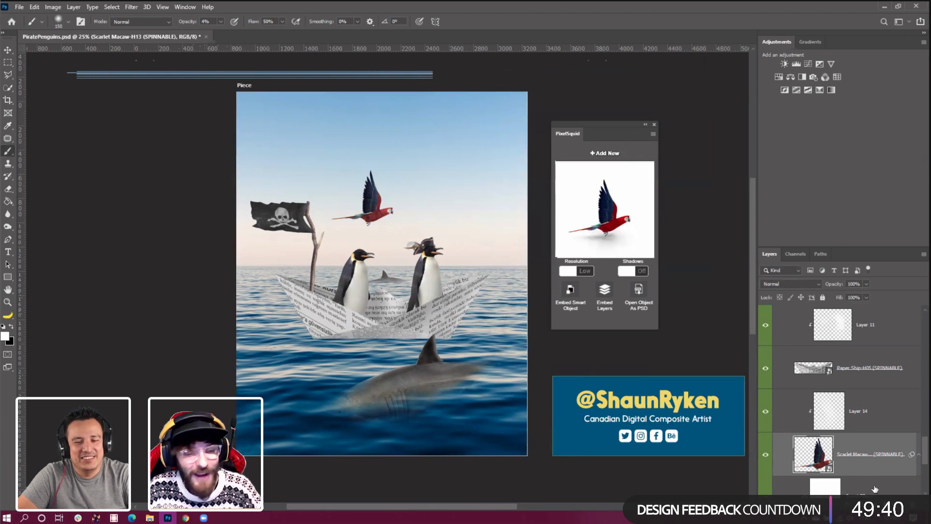
Paint finer macaw highlights with a 60 px brush on a new clipped Overlay layer, and add another clipped layer directly above the macaw
{"action": "key", "text": "ctrl+shift+alt+n"}
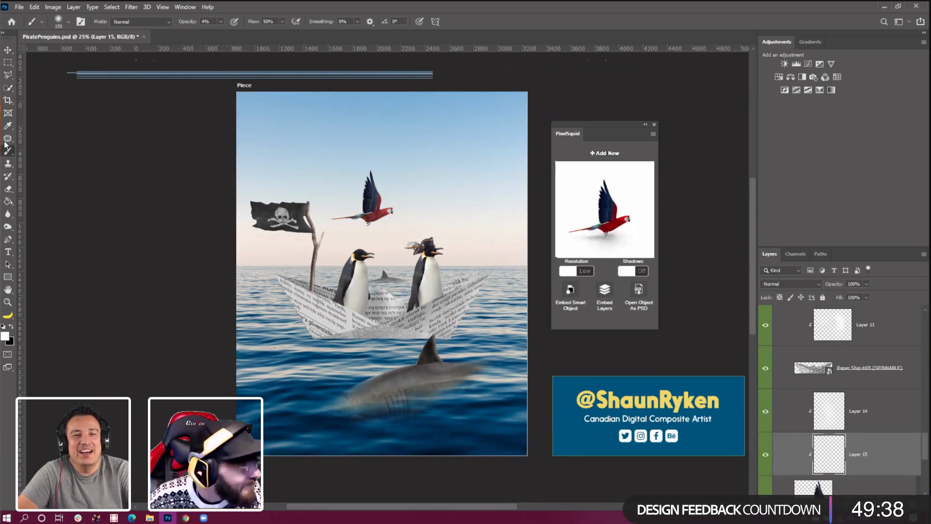
{"action": "key", "text": "bracketleft"}
{"action": "key", "text": "bracketleft"}
{"action": "key", "text": "bracketleft"}
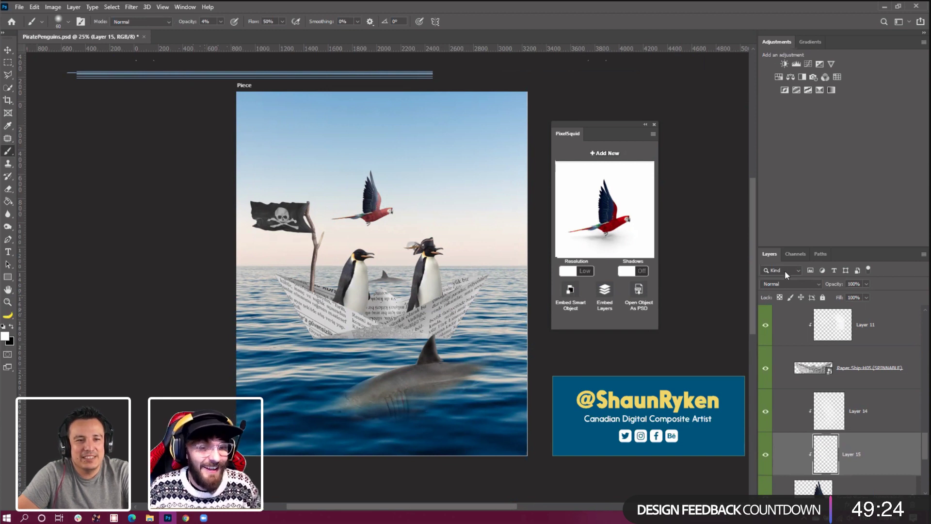
{"action": "left_click", "coordinate": [789, 284]}
{"action": "left_click", "coordinate": [781, 386]}
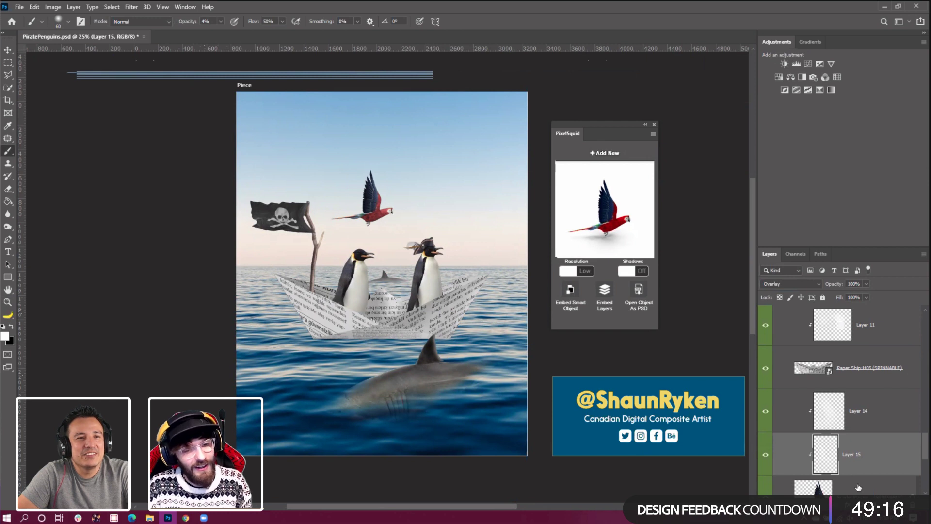
{"action": "left_click", "coordinate": [906, 506]}
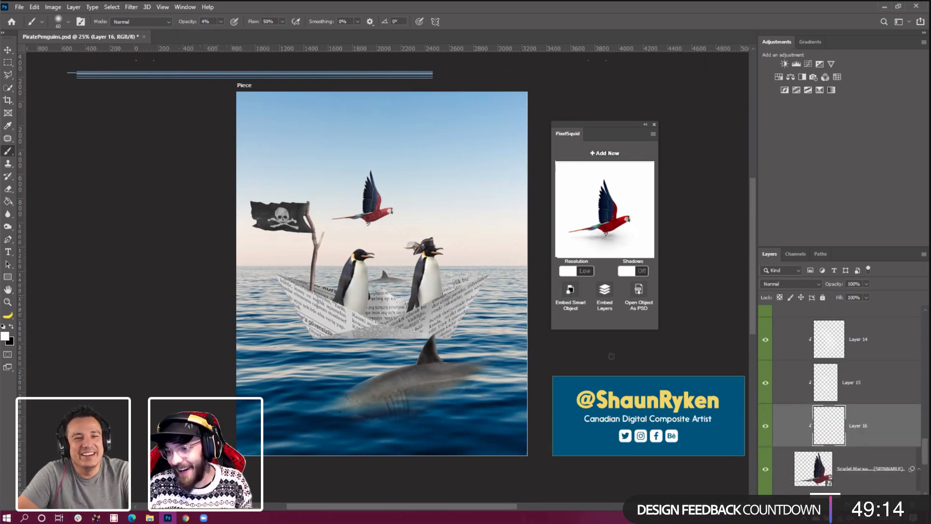
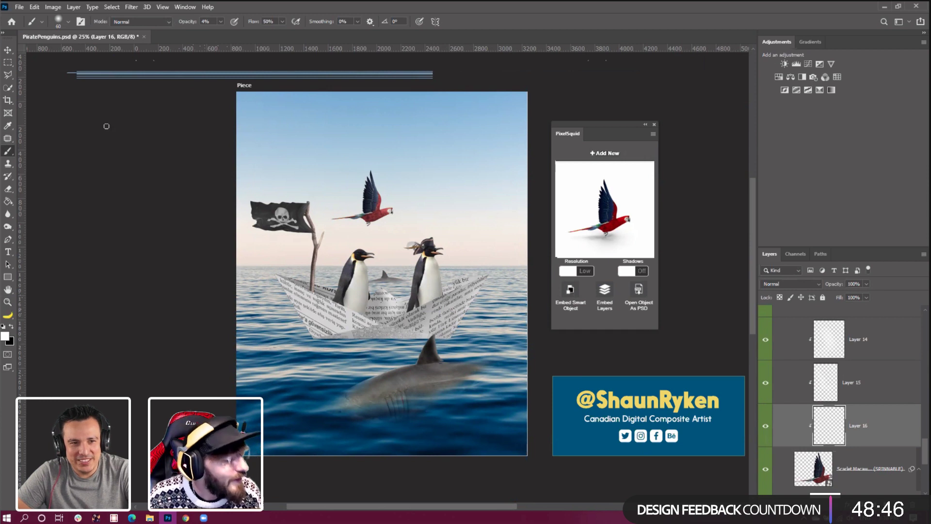
Examine the macaw, penguins and paper boat up close in the composite
{"action": "left_click", "coordinate": [10, 52]}
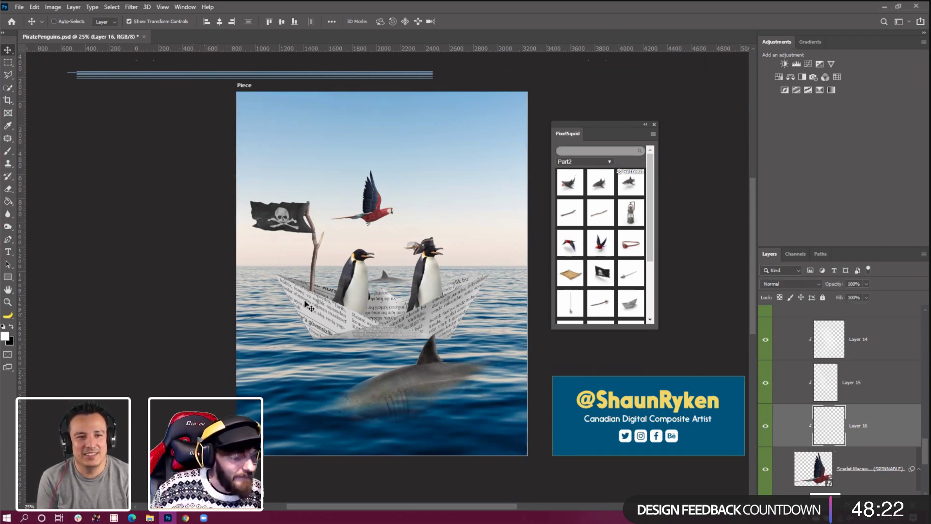
{"action": "left_click", "coordinate": [8, 302]}
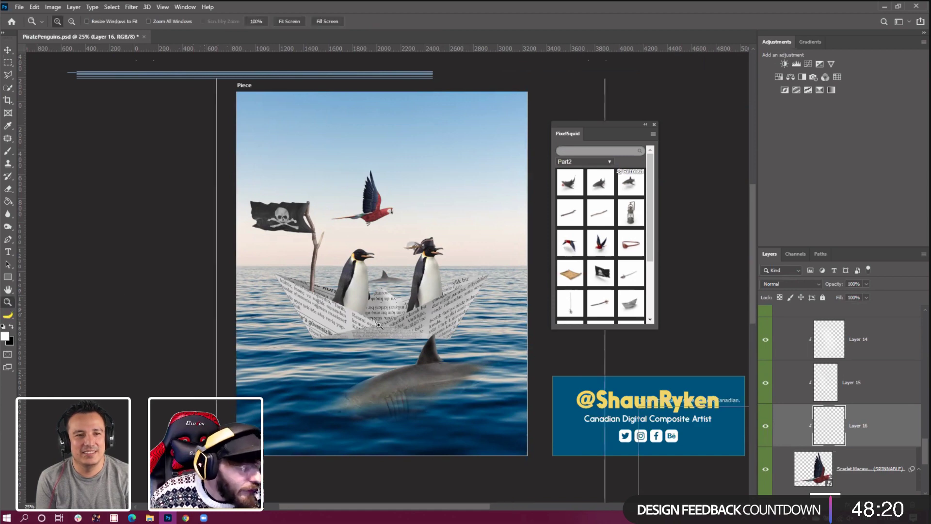
{"action": "left_click", "coordinate": [395, 335]}
{"action": "scroll", "coordinate": [318, 289], "scroll_direction": "down", "scroll_amount": 1}
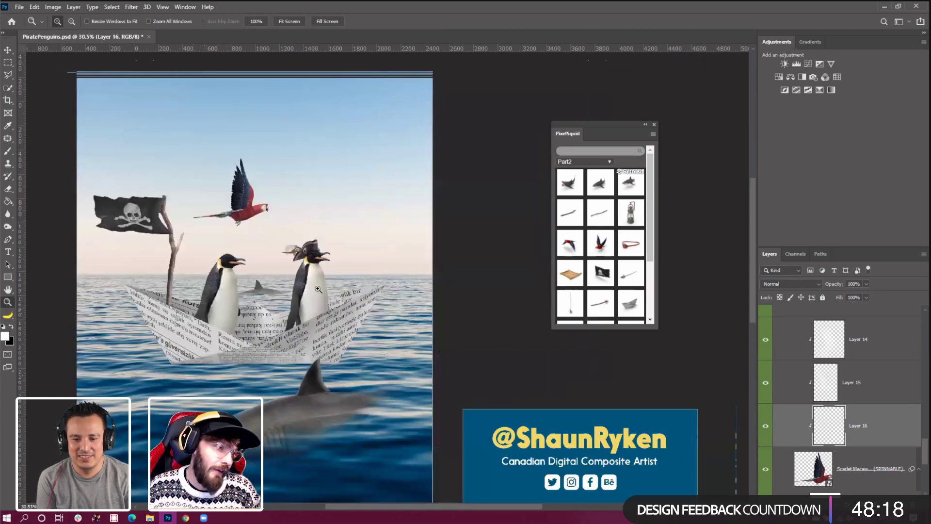
{"action": "scroll", "coordinate": [233, 289], "scroll_direction": "up", "scroll_amount": 1}
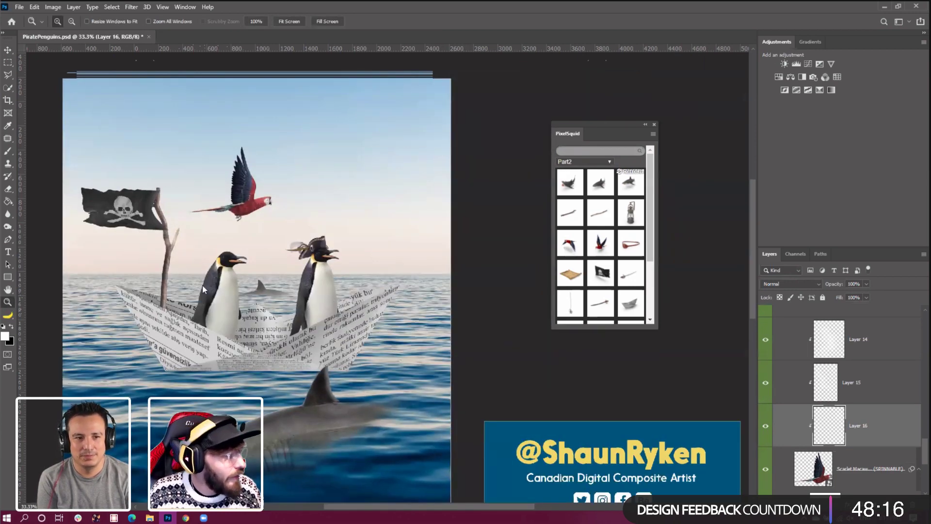
{"action": "right_click", "coordinate": [179, 262]}
{"action": "left_click", "coordinate": [201, 318]}
{"action": "left_click", "coordinate": [8, 50]}
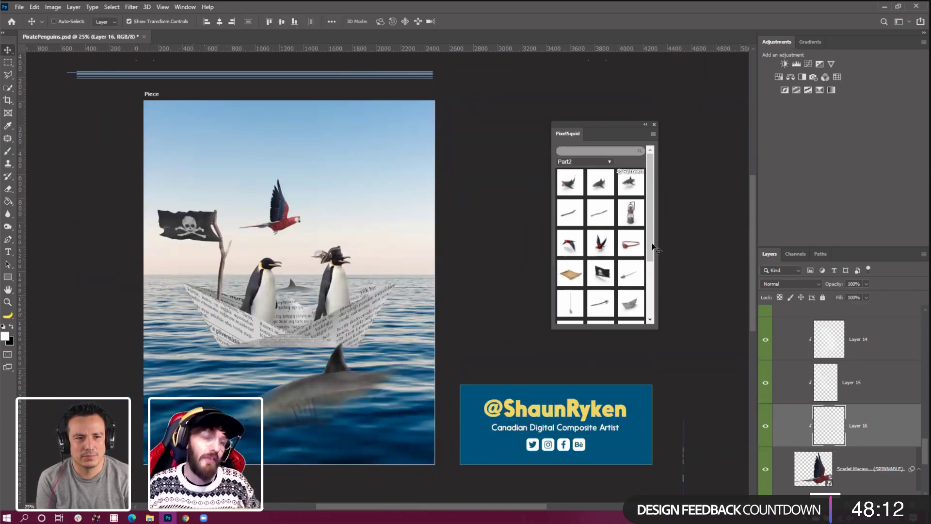
Add a new layer directly above the sky and sea background and choose a rough textured brush preset for painting clouds
{"action": "scroll", "coordinate": [813, 396], "scroll_direction": "down", "scroll_amount": 5}
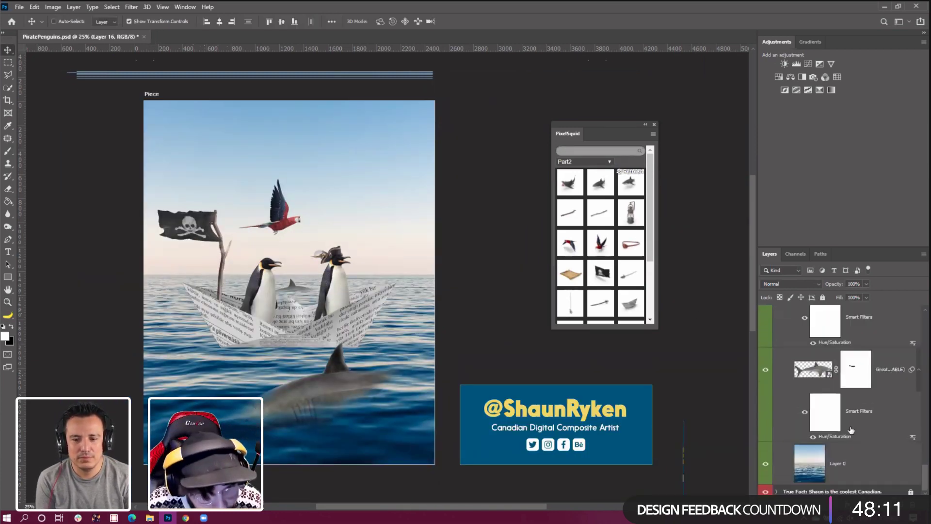
{"action": "left_click", "coordinate": [829, 463]}
{"action": "key", "text": "ctrl+shift+alt+n"}
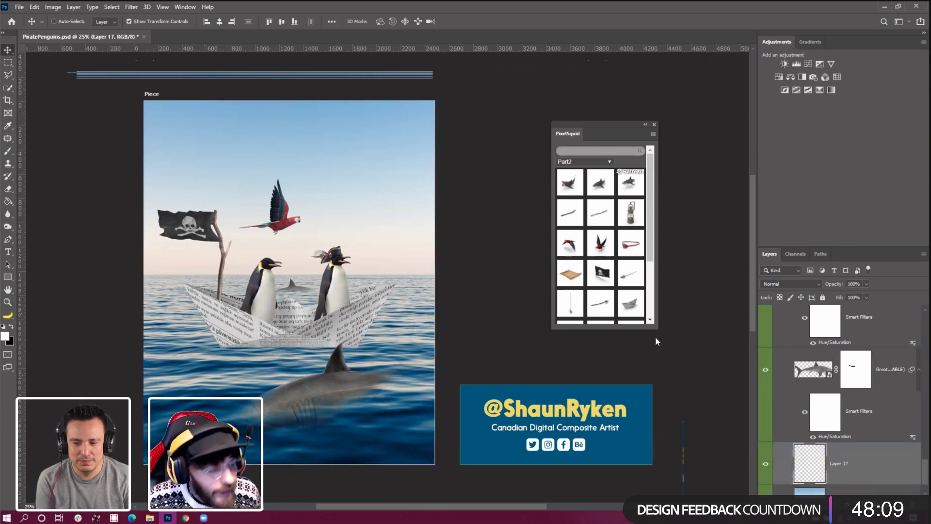
{"action": "left_click", "coordinate": [7, 154]}
{"action": "left_click", "coordinate": [66, 23]}
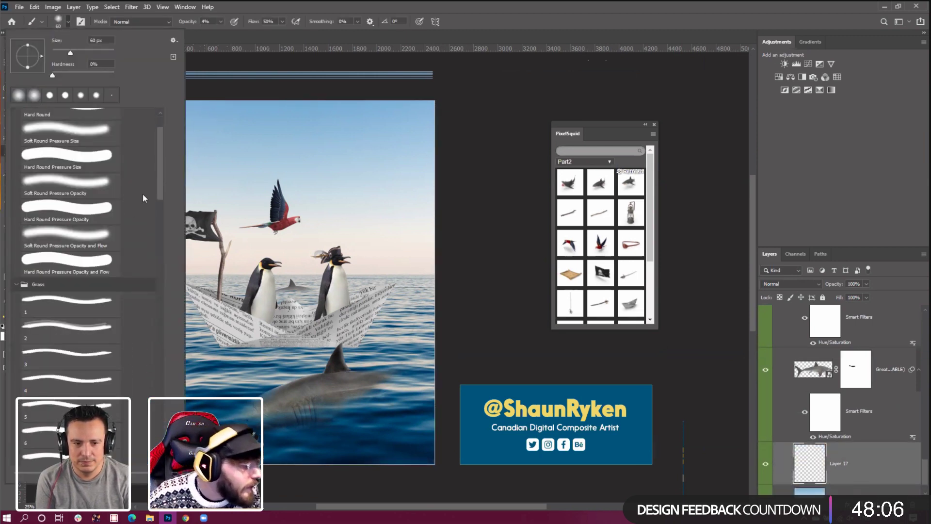
{"action": "scroll", "coordinate": [162, 310], "scroll_direction": "down", "scroll_amount": 15}
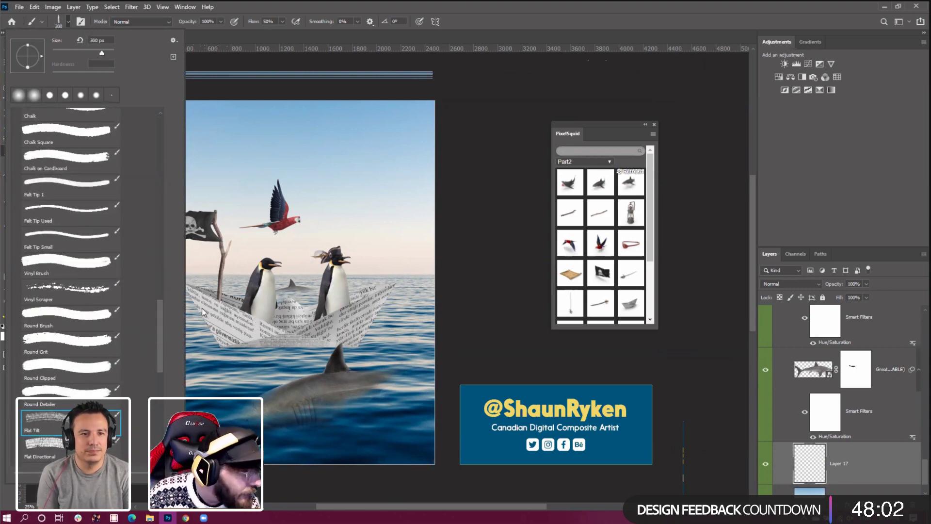
{"action": "left_click", "coordinate": [85, 294]}
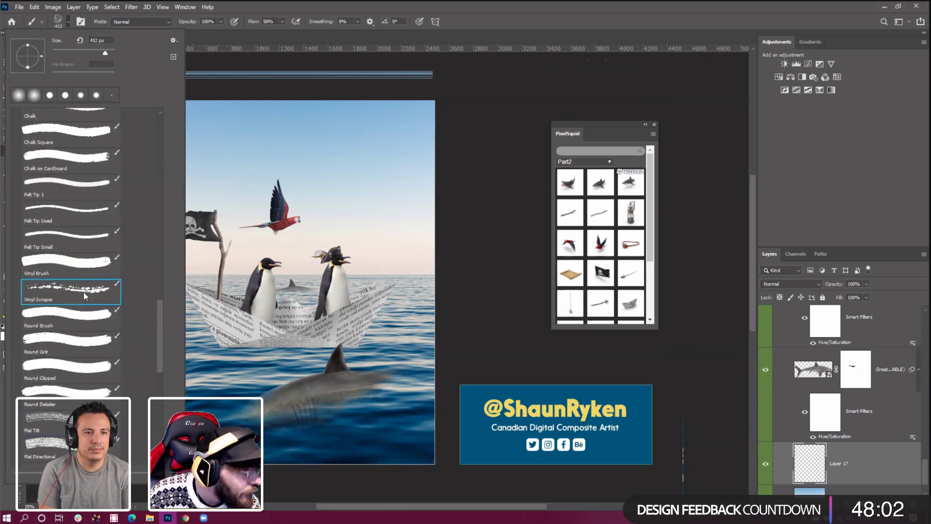
{"action": "left_click", "coordinate": [85, 163]}
{"action": "left_click", "coordinate": [293, 162]}
Start a white cloud in the sky above the macaw with the textured brush, enlarging it to 300 px
{"action": "left_click", "coordinate": [320, 149]}
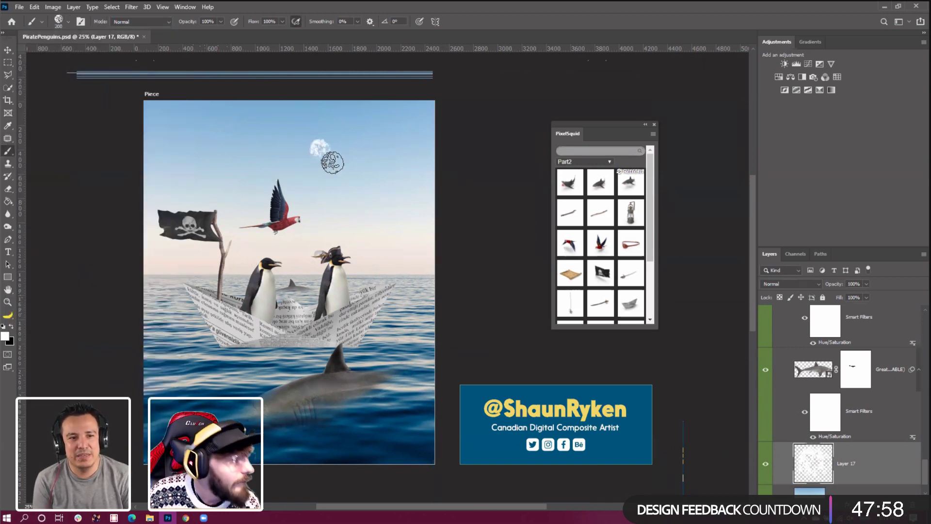
{"action": "key", "text": "bracketright"}
{"action": "key", "text": "bracketright"}
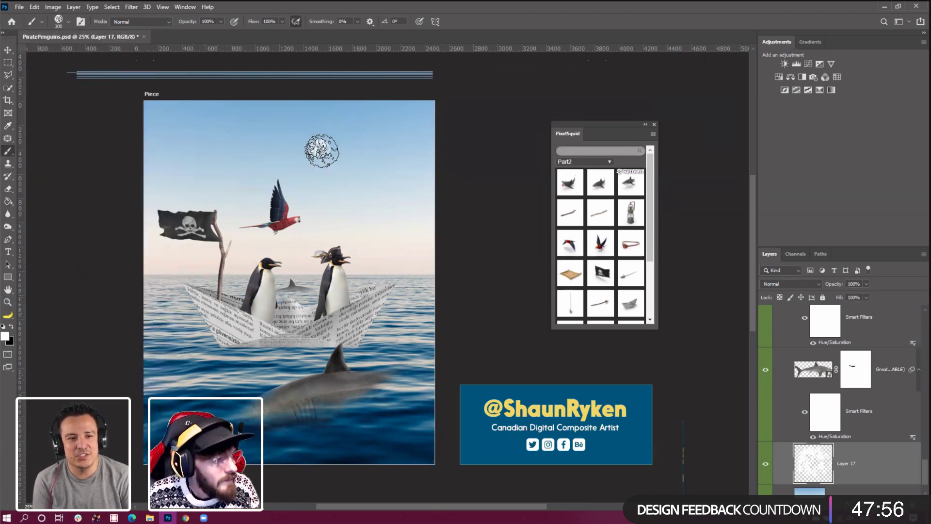
{"action": "left_click", "coordinate": [336, 149]}
{"action": "mouse_move", "coordinate": [337, 149]}
{"action": "left_mouse_down"}
{"action": "mouse_move", "coordinate": [328, 150]}
{"action": "mouse_move", "coordinate": [361, 134]}
{"action": "left_mouse_up"}
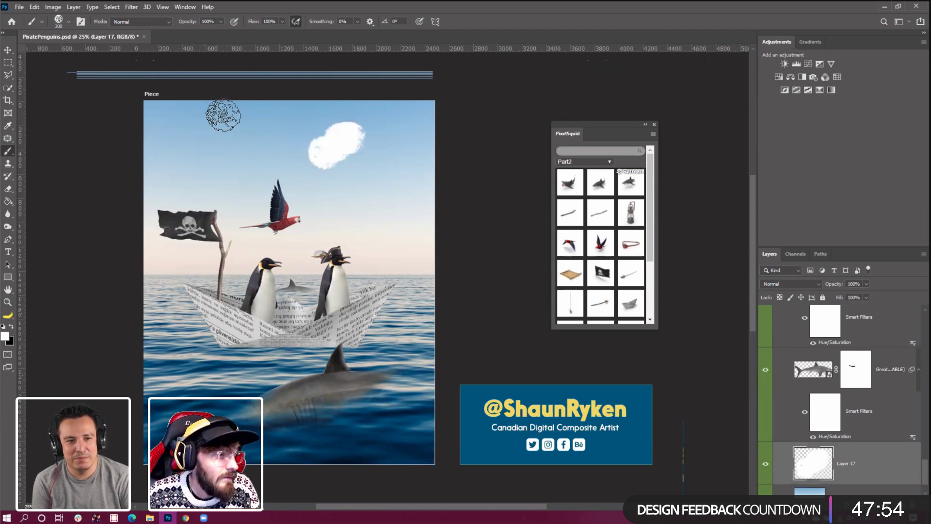
Lower the brush opacity to 40% and extend the cloud with softer strokes toward the artboard's right edge, using a larger brush
{"action": "left_click", "coordinate": [220, 22]}
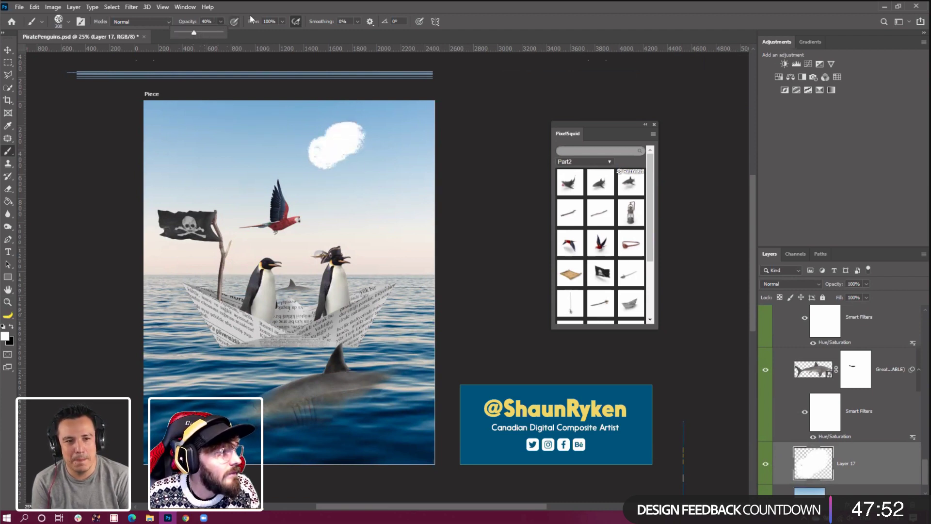
{"action": "mouse_move", "coordinate": [370, 124]}
{"action": "left_mouse_down"}
{"action": "mouse_move", "coordinate": [361, 148]}
{"action": "mouse_move", "coordinate": [399, 123]}
{"action": "mouse_move", "coordinate": [365, 127]}
{"action": "mouse_move", "coordinate": [339, 147]}
{"action": "mouse_move", "coordinate": [395, 125]}
{"action": "mouse_move", "coordinate": [378, 124]}
{"action": "mouse_move", "coordinate": [337, 159]}
{"action": "mouse_move", "coordinate": [407, 155]}
{"action": "mouse_move", "coordinate": [338, 156]}
{"action": "mouse_move", "coordinate": [395, 160]}
{"action": "left_mouse_up"}
{"action": "key", "text": "bracketright"}
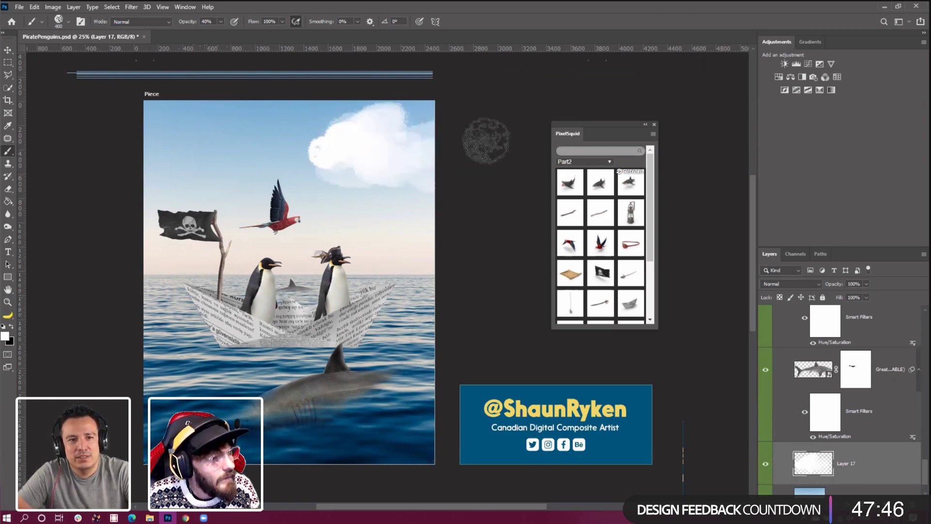
Reduce the brush to 200 px and build up the white cloud's lower edge near the artboard's right side
{"action": "key", "text": "bracketleft"}
{"action": "key", "text": "bracketleft"}
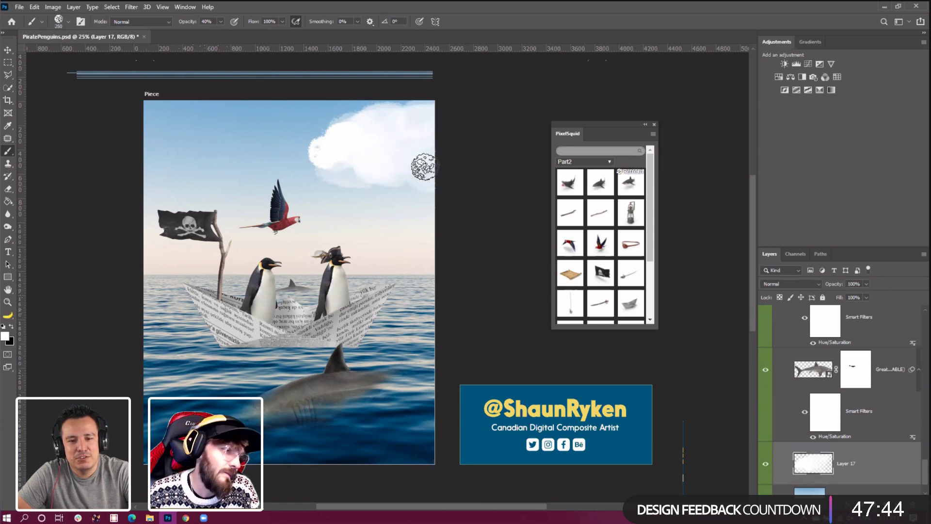
{"action": "key", "text": "bracketleft"}
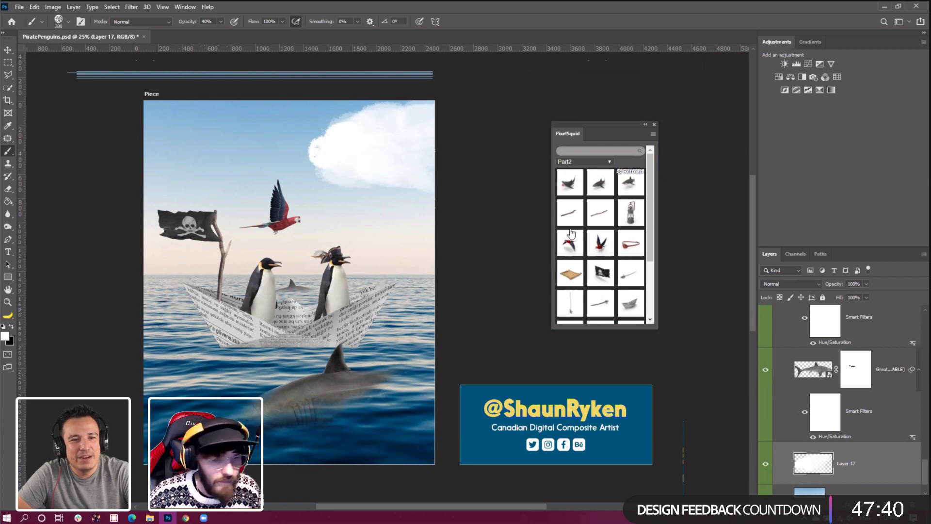
Add a new layer directly above the sky and sea background and paint faint strokes behind the cloud's left edge at 17% brush opacity
{"action": "scroll", "coordinate": [655, 316], "scroll_direction": "down", "scroll_amount": 2}
{"action": "scroll", "coordinate": [844, 427], "scroll_direction": "down", "scroll_amount": 2}
{"action": "left_click", "coordinate": [841, 470]}
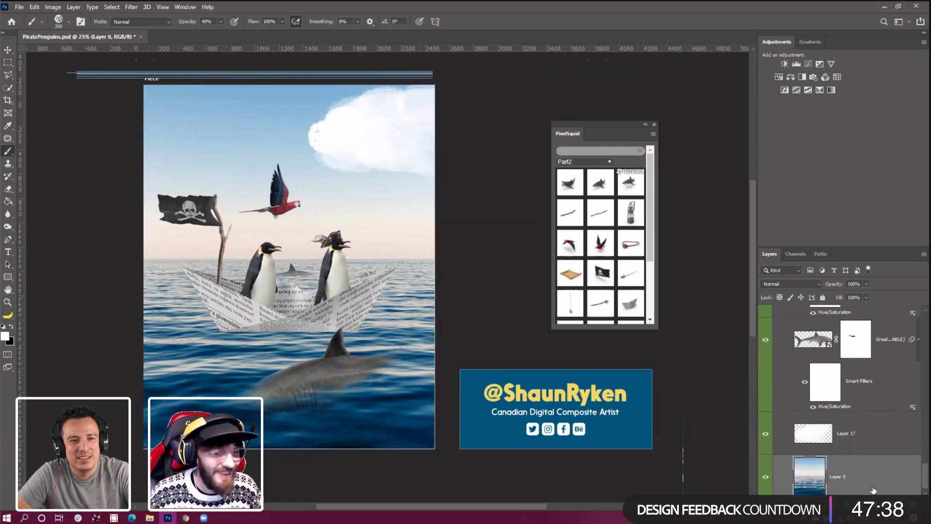
{"action": "key", "text": "ctrl+shift+alt+n"}
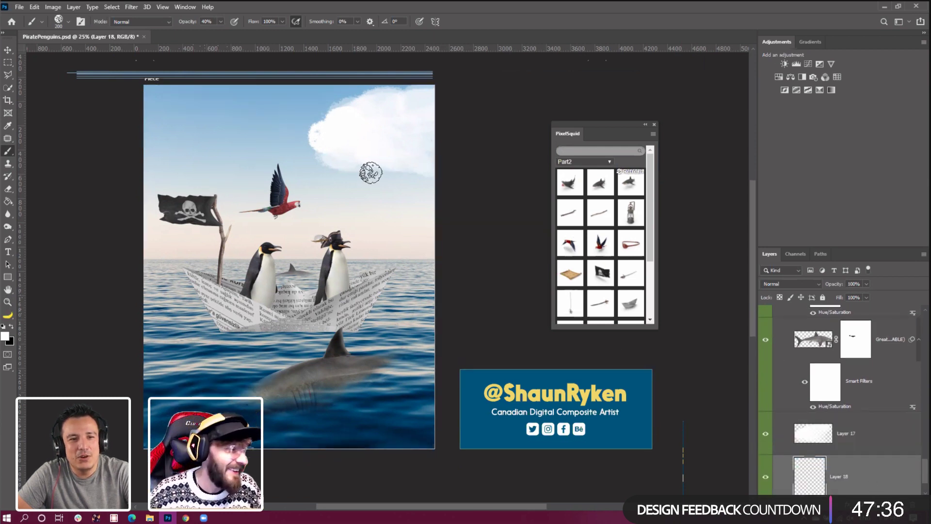
{"action": "mouse_move", "coordinate": [328, 142]}
{"action": "left_mouse_down"}
{"action": "mouse_move", "coordinate": [319, 129]}
{"action": "mouse_move", "coordinate": [326, 125]}
{"action": "left_mouse_up"}
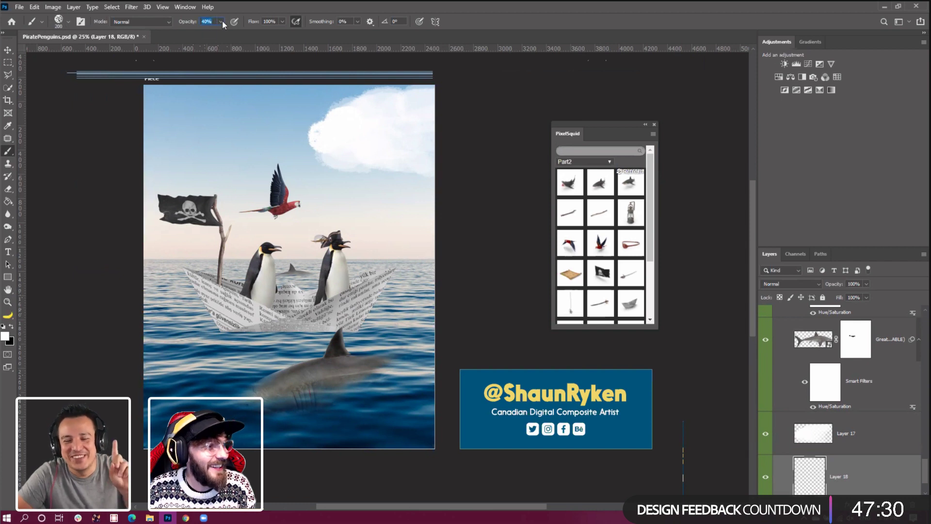
{"action": "left_click", "coordinate": [222, 22]}
{"action": "left_click_drag", "start_coordinate": [214, 31], "coordinate": [209, 31]}
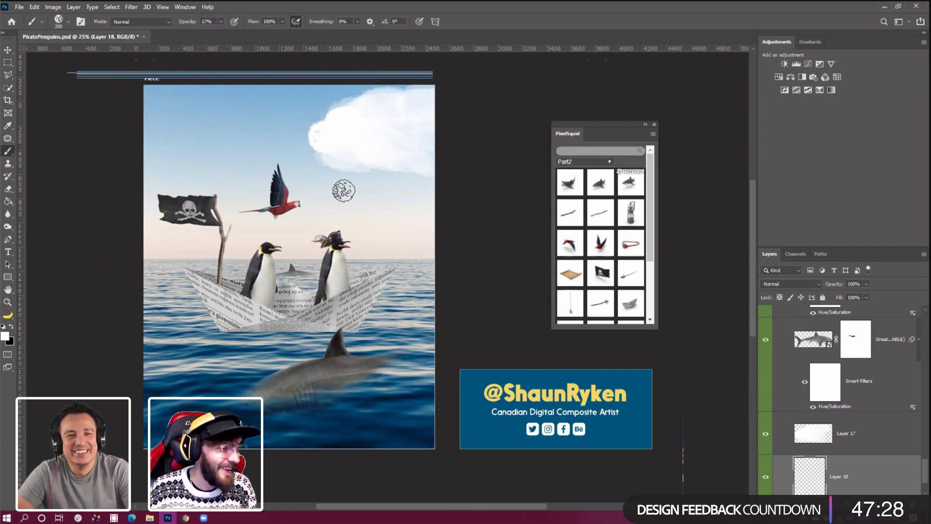
{"action": "mouse_move", "coordinate": [320, 143]}
{"action": "left_mouse_down"}
{"action": "mouse_move", "coordinate": [327, 129]}
{"action": "mouse_move", "coordinate": [358, 139]}
{"action": "mouse_move", "coordinate": [319, 139]}
{"action": "mouse_move", "coordinate": [322, 131]}
{"action": "mouse_move", "coordinate": [409, 125]}
{"action": "mouse_move", "coordinate": [336, 123]}
{"action": "left_mouse_up"}
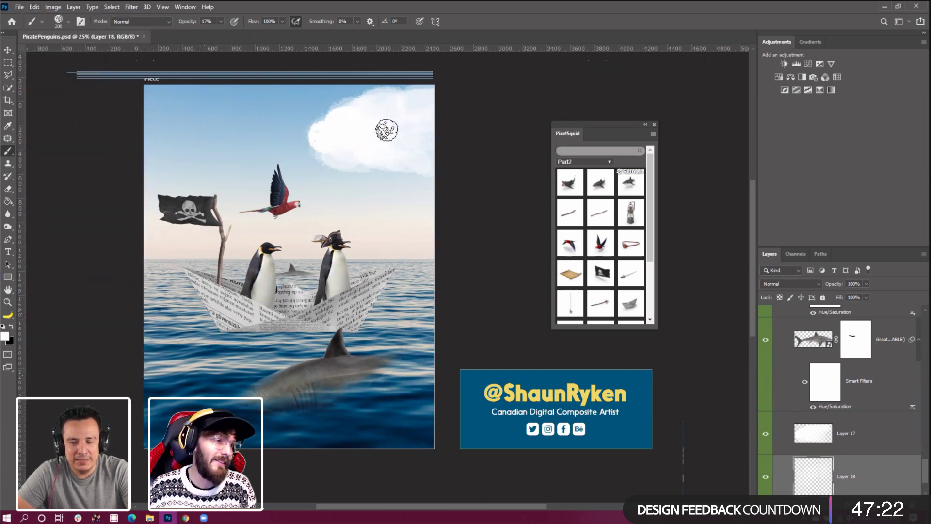
Add a new layer above the white cloud's layer and paint thin, hazy cloud streaks across the upper sky with a brush of about 300 px
{"action": "left_click", "coordinate": [828, 433]}
{"action": "key", "text": "ctrl+shift+alt+n"}
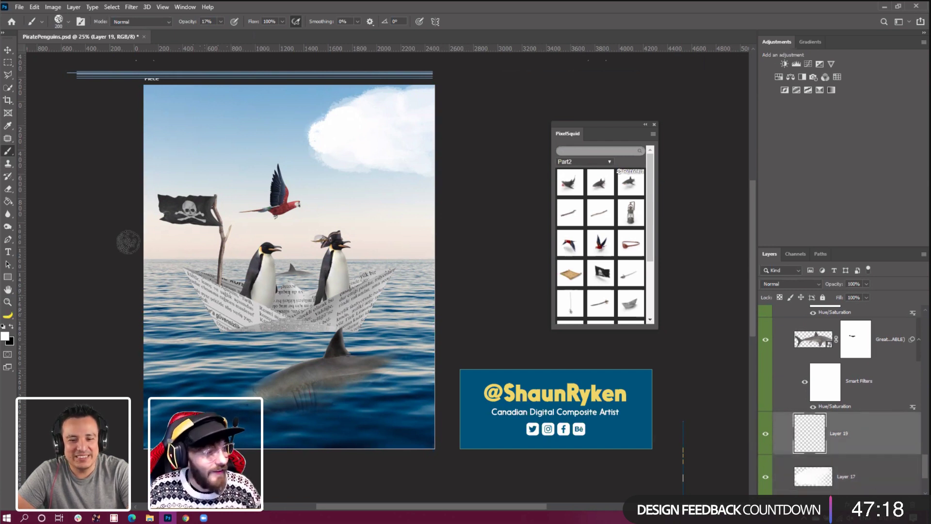
{"action": "key", "text": "bracketright"}
{"action": "key", "text": "bracketright"}
{"action": "mouse_move", "coordinate": [201, 139]}
{"action": "left_mouse_down"}
{"action": "mouse_move", "coordinate": [134, 113]}
{"action": "mouse_move", "coordinate": [220, 108]}
{"action": "mouse_move", "coordinate": [160, 93]}
{"action": "mouse_move", "coordinate": [208, 99]}
{"action": "mouse_move", "coordinate": [186, 103]}
{"action": "mouse_move", "coordinate": [165, 98]}
{"action": "mouse_move", "coordinate": [370, 93]}
{"action": "mouse_move", "coordinate": [103, 97]}
{"action": "mouse_move", "coordinate": [371, 84]}
{"action": "mouse_move", "coordinate": [218, 100]}
{"action": "mouse_move", "coordinate": [288, 96]}
{"action": "mouse_move", "coordinate": [339, 109]}
{"action": "mouse_move", "coordinate": [154, 94]}
{"action": "mouse_move", "coordinate": [385, 89]}
{"action": "mouse_move", "coordinate": [102, 97]}
{"action": "mouse_move", "coordinate": [366, 92]}
{"action": "mouse_move", "coordinate": [116, 109]}
{"action": "mouse_move", "coordinate": [284, 125]}
{"action": "mouse_move", "coordinate": [69, 143]}
{"action": "mouse_move", "coordinate": [214, 119]}
{"action": "mouse_move", "coordinate": [266, 121]}
{"action": "mouse_move", "coordinate": [267, 111]}
{"action": "mouse_move", "coordinate": [367, 123]}
{"action": "left_mouse_up"}
{"action": "key", "text": "bracketright"}
{"action": "key", "text": "bracketleft"}
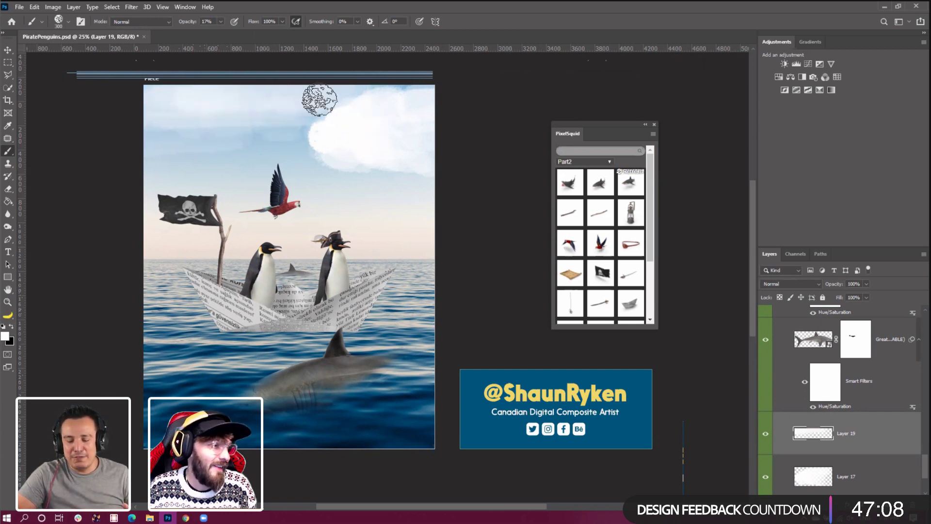
{"action": "key", "text": "bracketright"}
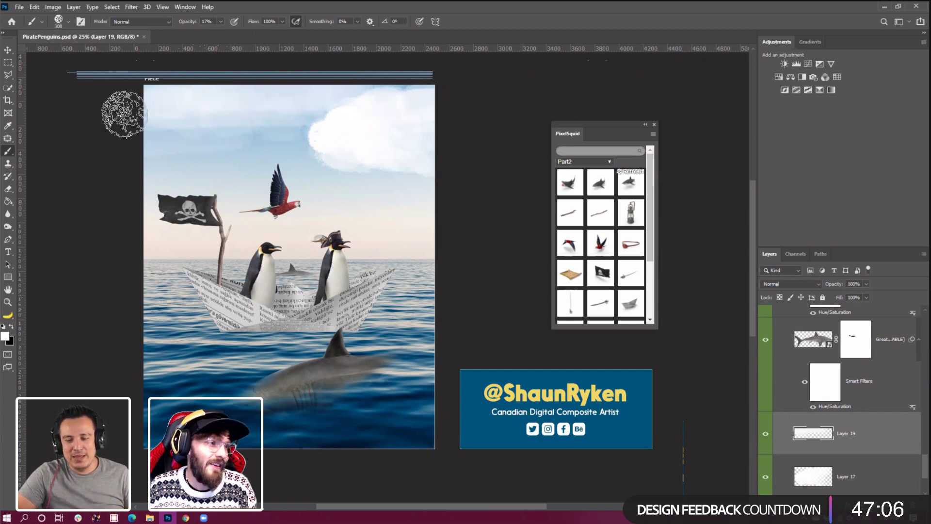
{"action": "key", "text": "bracketleft"}
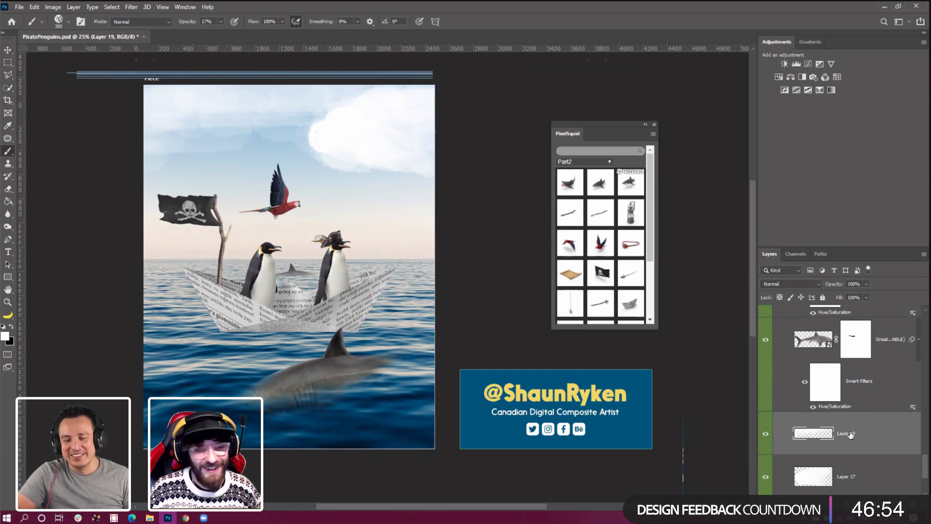
Add another layer above the haze and paint a soft white cloud in the sky above the pirate flag, reducing the brush to 250 px
{"action": "key", "text": "ctrl+shift+alt+n"}
{"action": "key", "text": "bracketright"}
{"action": "key", "text": "bracketright"}
{"action": "key", "text": "bracketright"}
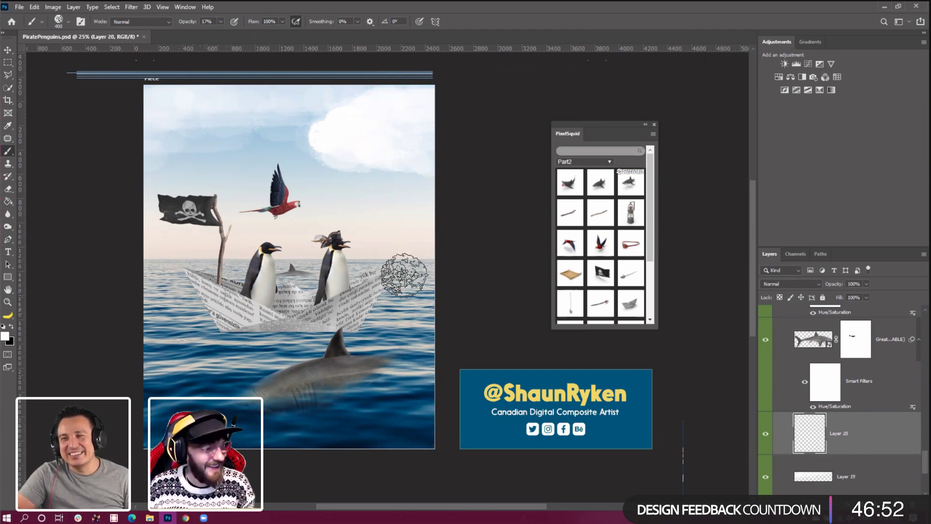
{"action": "key", "text": "bracketleft"}
{"action": "key", "text": "bracketleft"}
{"action": "key", "text": "bracketleft"}
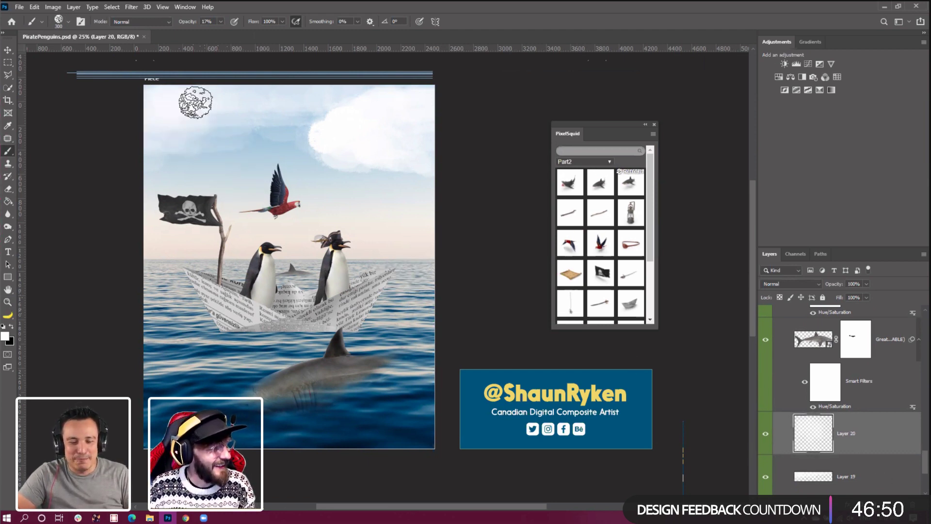
{"action": "left_click_drag", "start_coordinate": [197, 104], "coordinate": [207, 99]}
{"action": "key", "text": "bracketright"}
{"action": "left_click_drag", "start_coordinate": [174, 136], "coordinate": [192, 135]}
{"action": "key", "text": "bracketleft"}
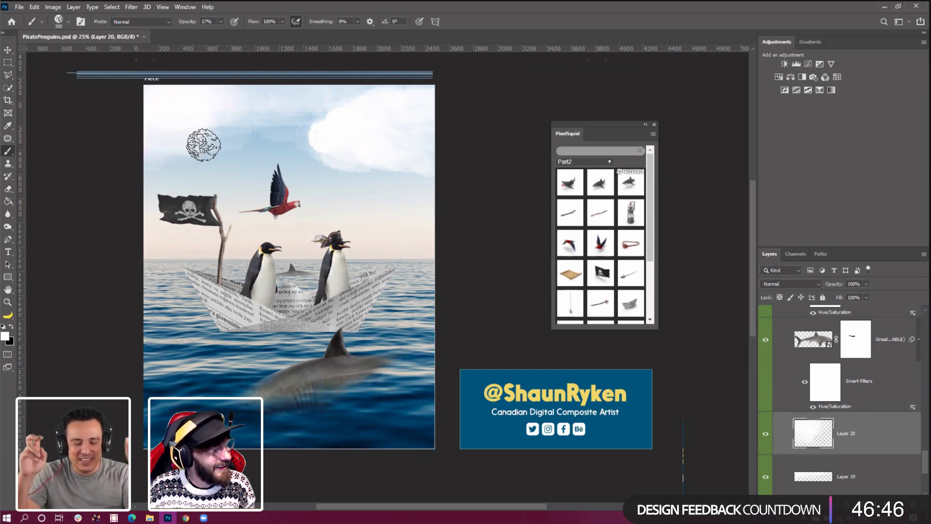
{"action": "key", "text": "bracketleft"}
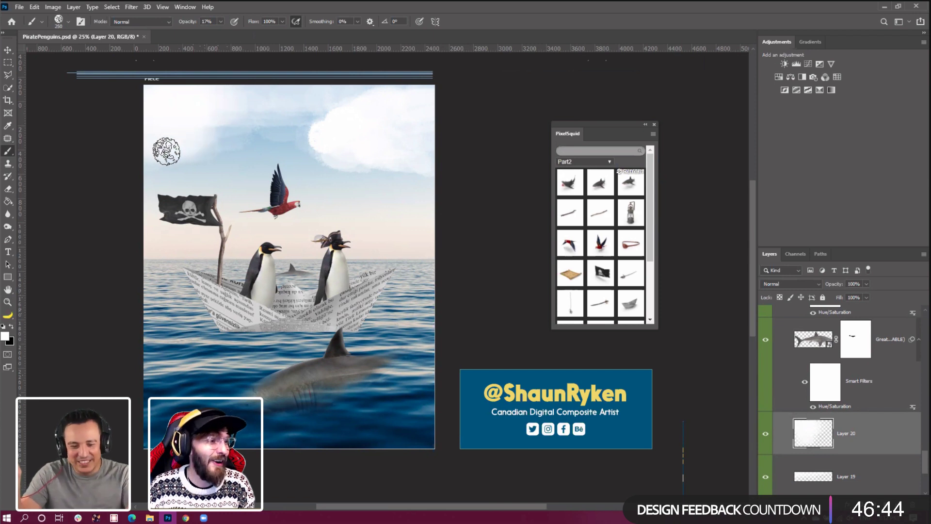
{"action": "mouse_move", "coordinate": [164, 152]}
{"action": "left_mouse_down"}
{"action": "mouse_move", "coordinate": [129, 161]}
{"action": "mouse_move", "coordinate": [163, 163]}
{"action": "mouse_move", "coordinate": [205, 134]}
{"action": "mouse_move", "coordinate": [171, 136]}
{"action": "mouse_move", "coordinate": [226, 96]}
{"action": "left_mouse_up"}
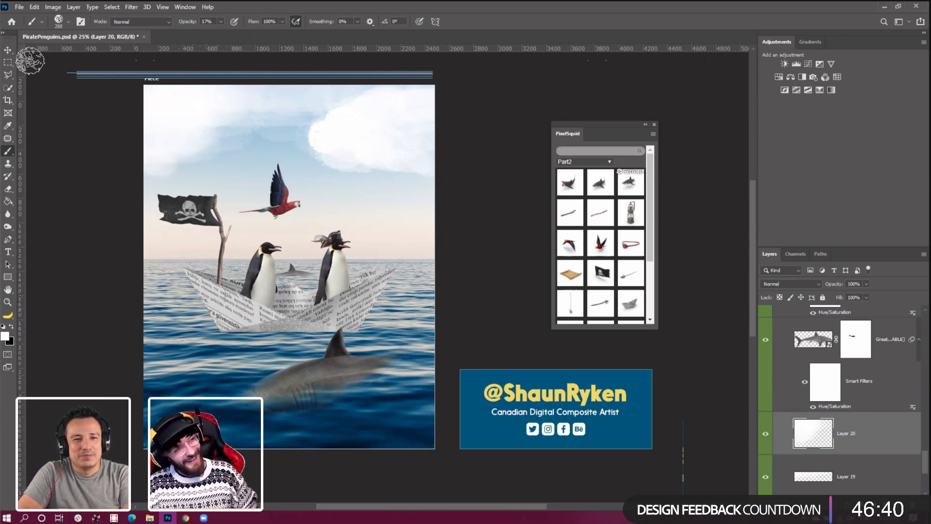
Merge the four painted cloud layers into one and set its blend mode to Overlay
{"action": "left_click", "coordinate": [8, 49]}
{"action": "scroll", "coordinate": [837, 431], "scroll_direction": "down", "scroll_amount": 5}
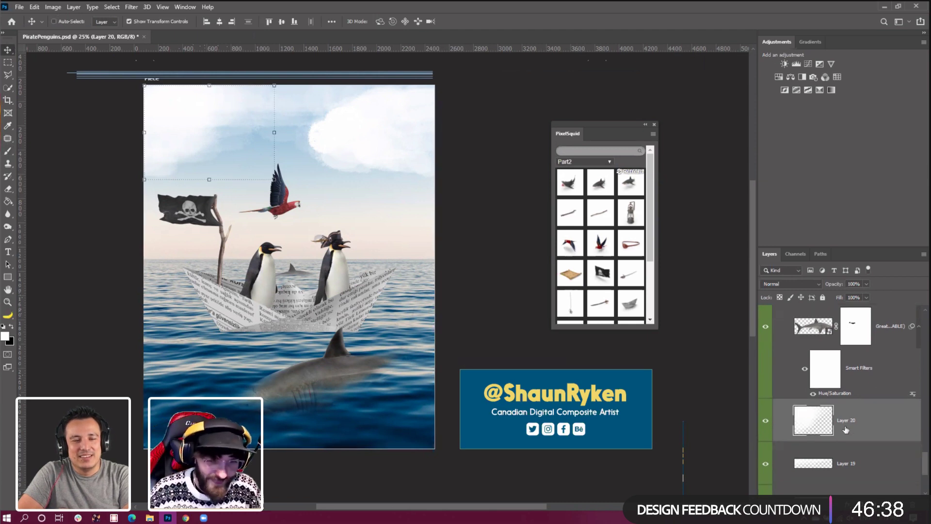
{"action": "left_click", "coordinate": [819, 431], "text": "shift"}
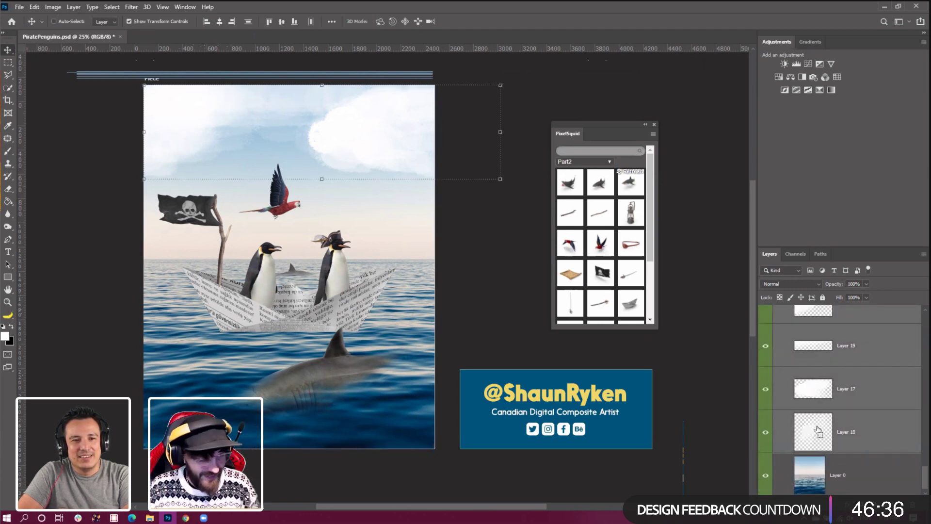
{"action": "key", "text": "ctrl+e"}
{"action": "left_click", "coordinate": [767, 421]}
{"action": "left_click", "coordinate": [766, 421]}
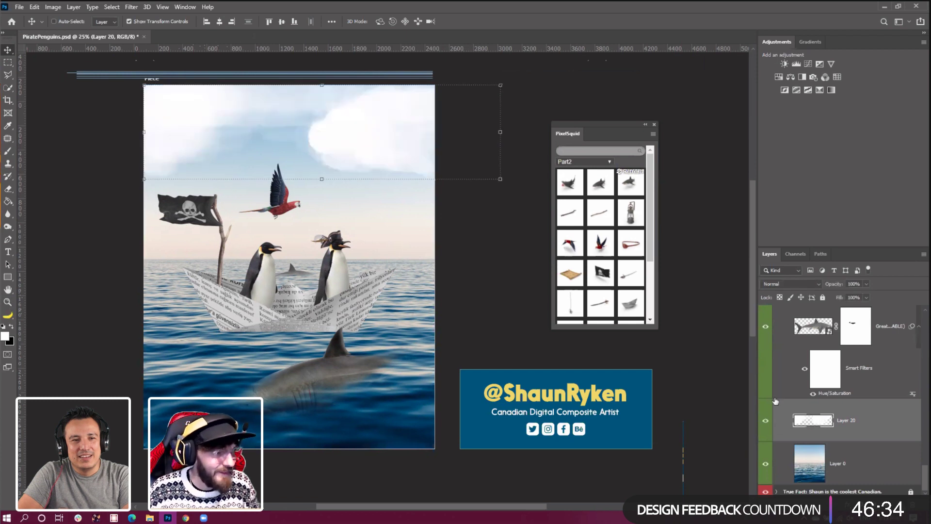
{"action": "left_click", "coordinate": [790, 284]}
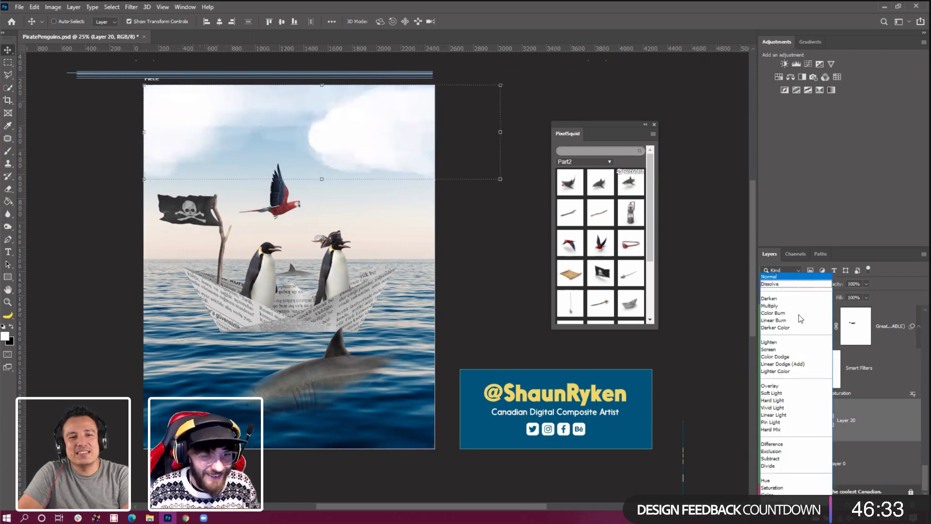
{"action": "left_click", "coordinate": [783, 386]}
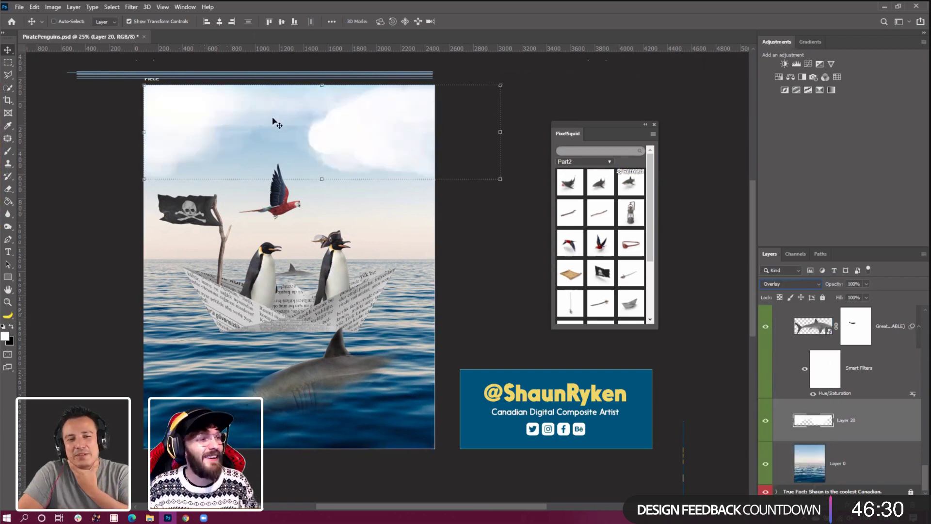
Apply a Gaussian Blur with a 9.6-pixel radius to the merged cloud layer
{"action": "left_click", "coordinate": [131, 7]}
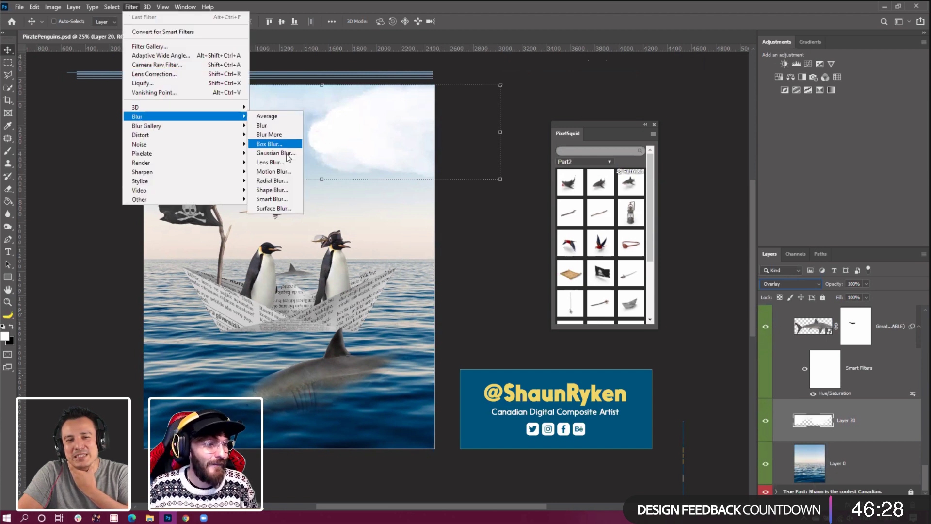
{"action": "left_click", "coordinate": [288, 160]}
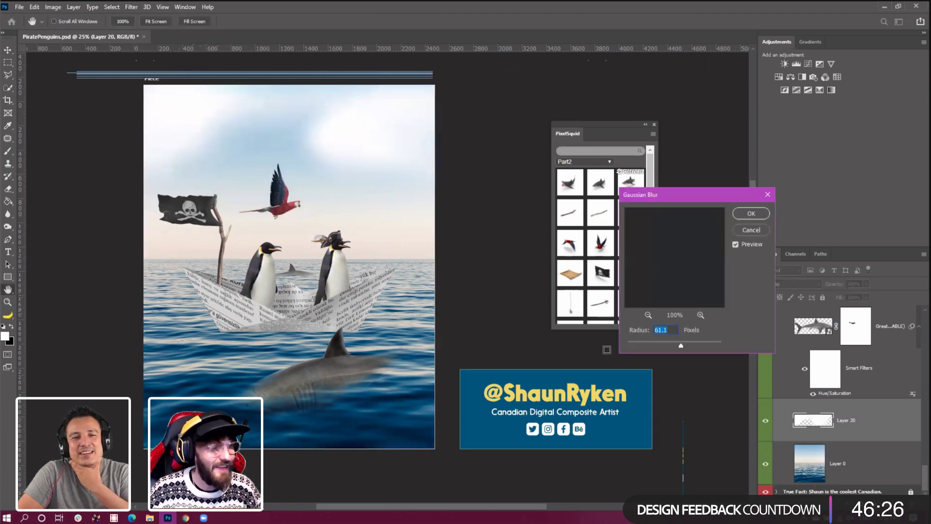
{"action": "left_click_drag", "start_coordinate": [634, 341], "coordinate": [664, 347]}
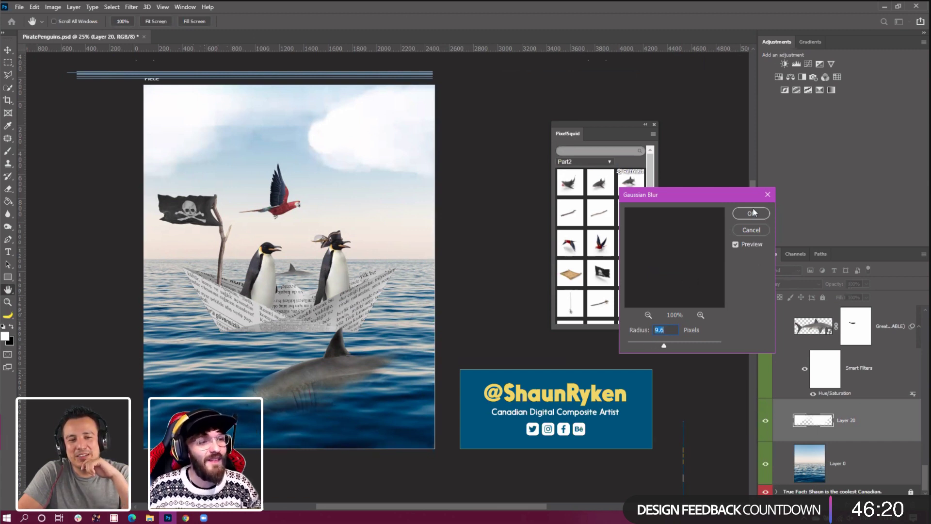
{"action": "left_click", "coordinate": [286, 200]}
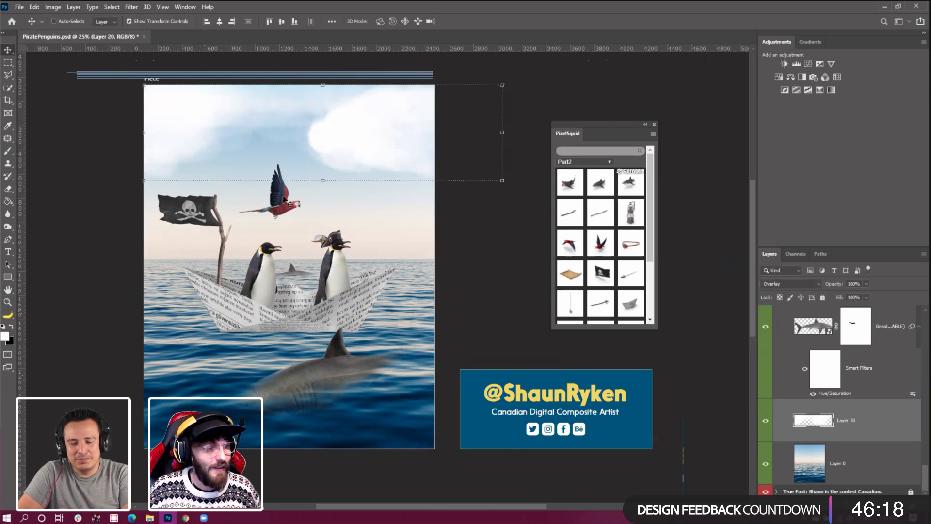
Sample the pale peach of the sky near the horizon and adjust the foreground colour to a brighter, more saturated peach
{"action": "left_click", "coordinate": [8, 126]}
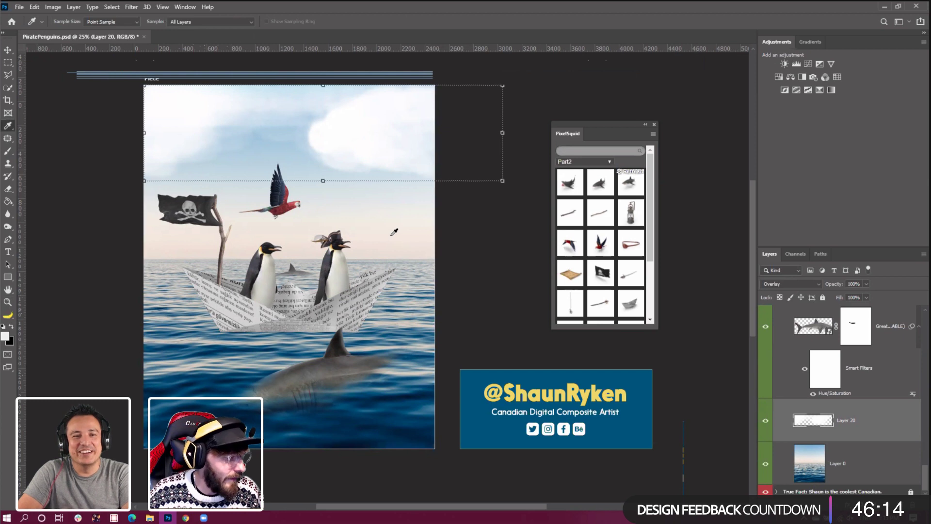
{"action": "left_click", "coordinate": [6, 335]}
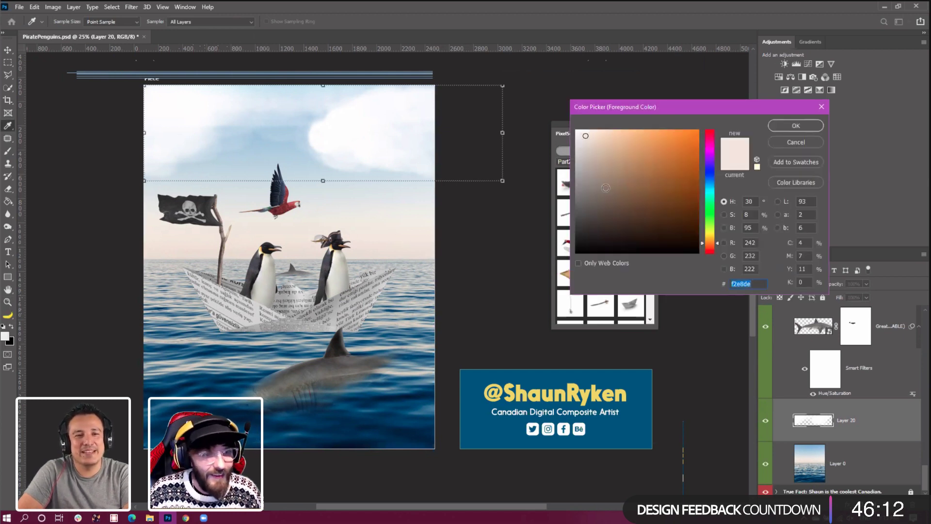
{"action": "left_click", "coordinate": [611, 129]}
{"action": "key", "text": "Return"}
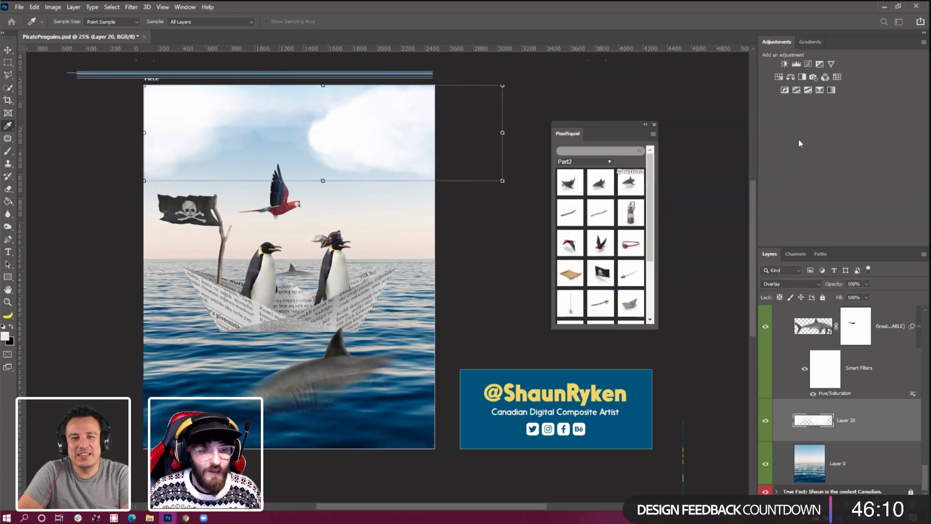
Add a new layer above the clouds and clip it to the merged cloud layer
{"action": "key", "text": "ctrl+shift+alt+n"}
{"action": "right_click", "coordinate": [856, 423]}
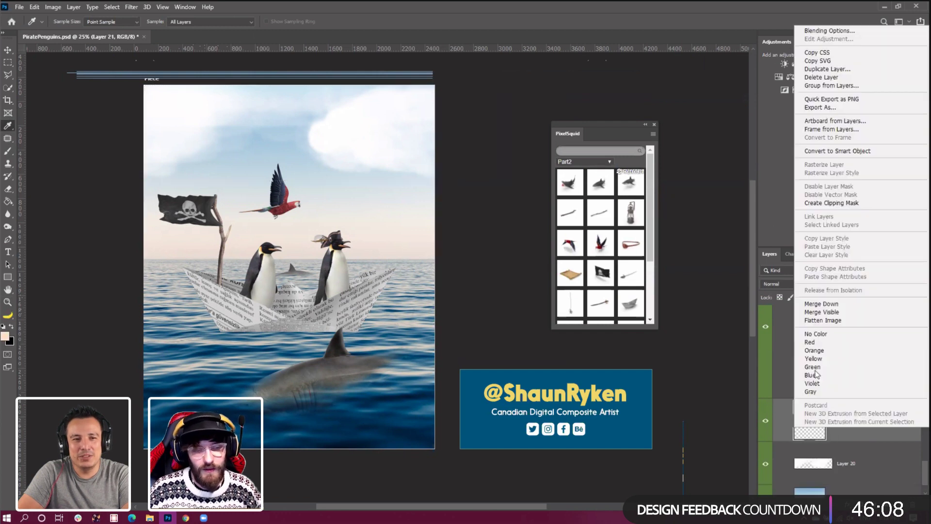
{"action": "left_click", "coordinate": [845, 203]}
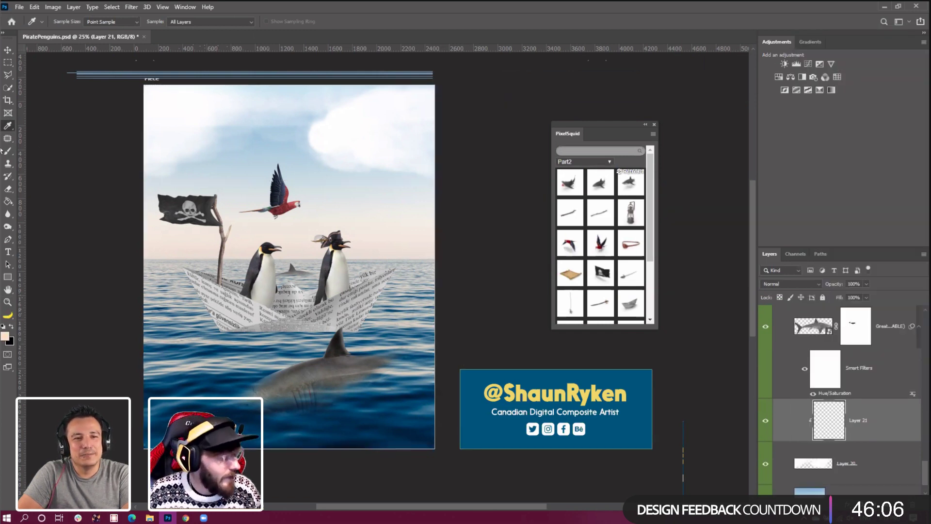
Switch to the Soft Round Pressure Size brush at 300 px for tinting the clouds and toggle the clipped layer's visibility to compare
{"action": "key", "text": "b"}
{"action": "left_click", "coordinate": [68, 22]}
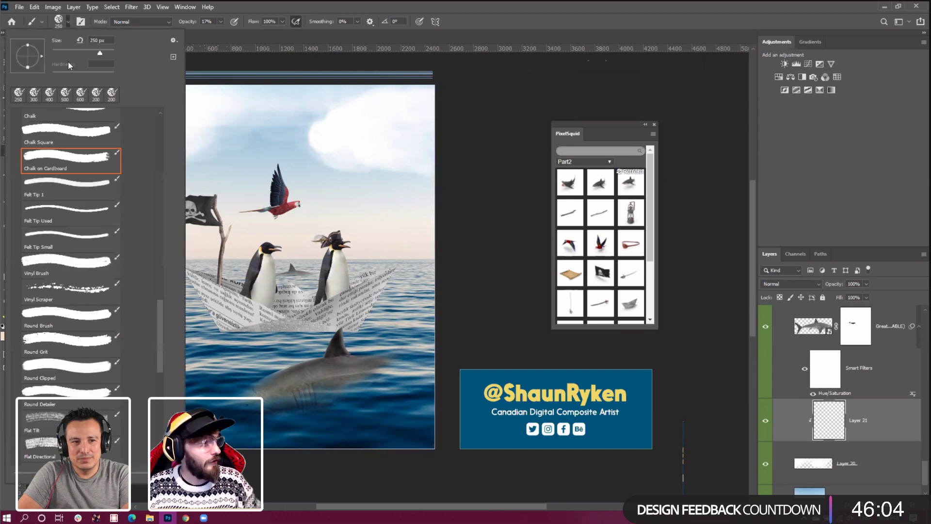
{"action": "left_click_drag", "start_coordinate": [161, 315], "coordinate": [152, 134]}
{"action": "left_click", "coordinate": [65, 182]}
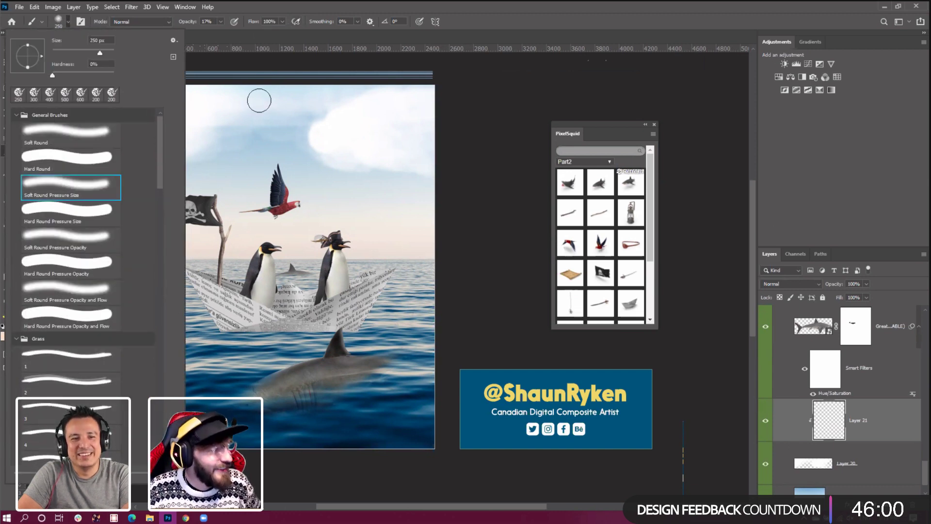
{"action": "key", "text": "Return"}
{"action": "key", "text": "bracketright"}
{"action": "key", "text": "bracketright"}
{"action": "key", "text": "bracketright"}
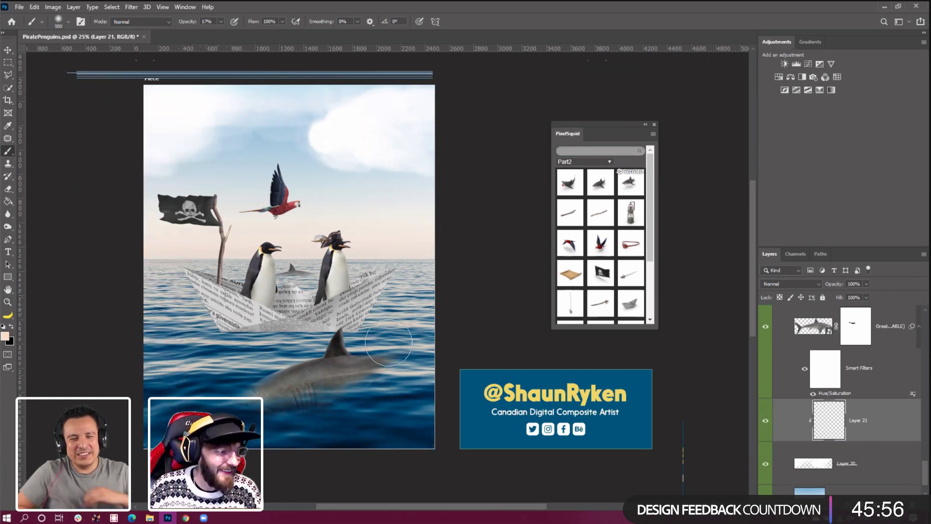
{"action": "key", "text": "bracketleft"}
{"action": "key", "text": "bracketleft"}
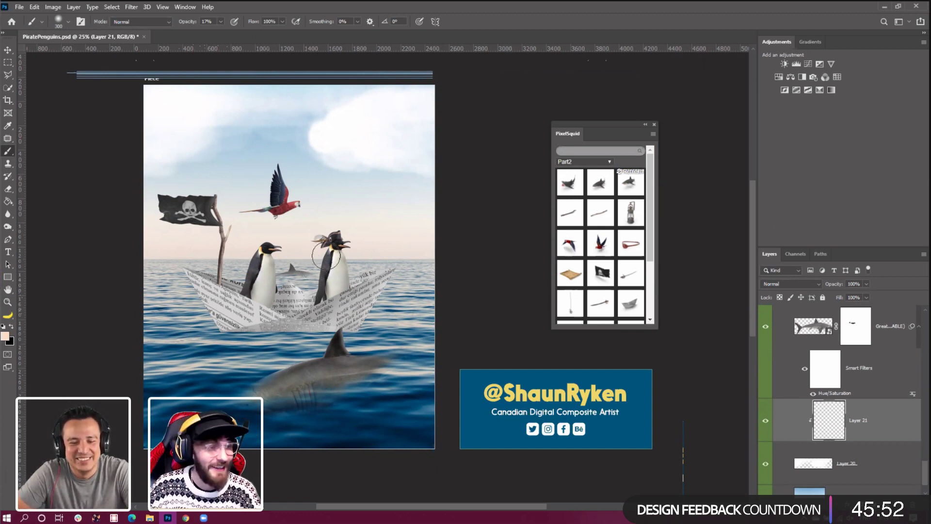
{"action": "left_click", "coordinate": [766, 422]}
{"action": "left_click", "coordinate": [766, 422]}
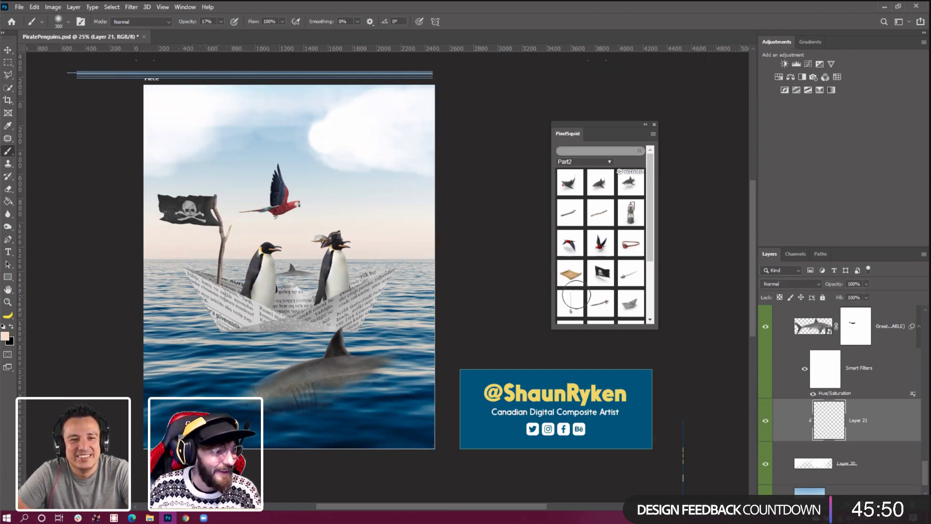
Paint a light peach tint over the large right-hand cloud at 17% brush opacity, enlarging the soft brush to 900 px
{"action": "key", "text": "bracketleft"}
{"action": "mouse_move", "coordinate": [424, 178]}
{"action": "left_mouse_down"}
{"action": "mouse_move", "coordinate": [347, 157]}
{"action": "mouse_move", "coordinate": [445, 178]}
{"action": "mouse_move", "coordinate": [354, 161]}
{"action": "mouse_move", "coordinate": [427, 167]}
{"action": "mouse_move", "coordinate": [347, 144]}
{"action": "left_mouse_up"}
{"action": "key", "text": "bracketright"}
{"action": "key", "text": "bracketright"}
{"action": "key", "text": "bracketright"}
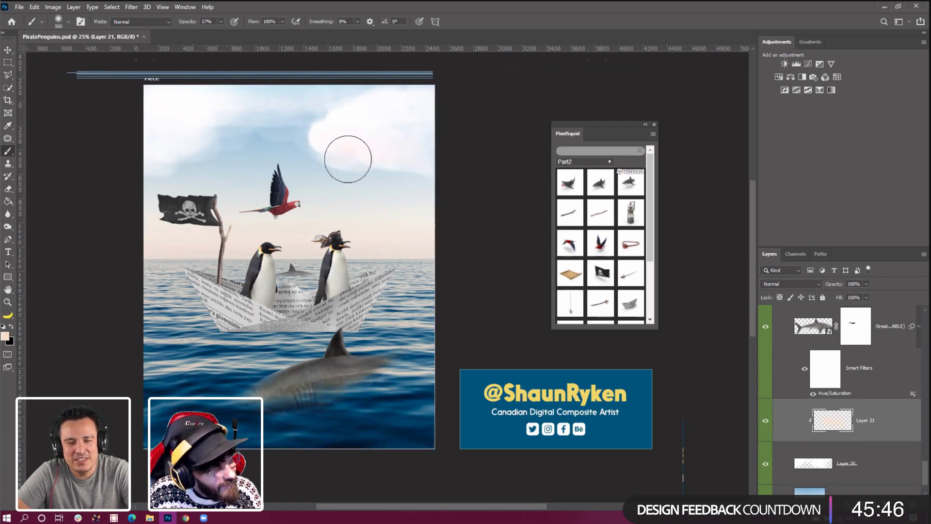
{"action": "key", "text": "bracketright"}
{"action": "key", "text": "bracketright"}
{"action": "key", "text": "bracketright"}
{"action": "key", "text": "bracketright"}
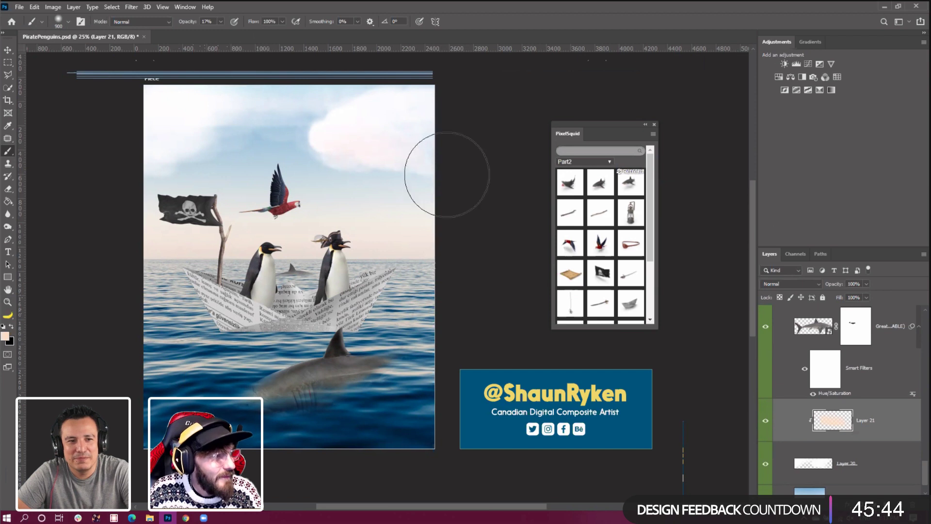
Raise the brush opacity to 100% and paint the peach tint over both clouds, using a smaller brush for the left-hand one
{"action": "left_click", "coordinate": [221, 21]}
{"action": "left_click_drag", "start_coordinate": [224, 32], "coordinate": [258, 33]}
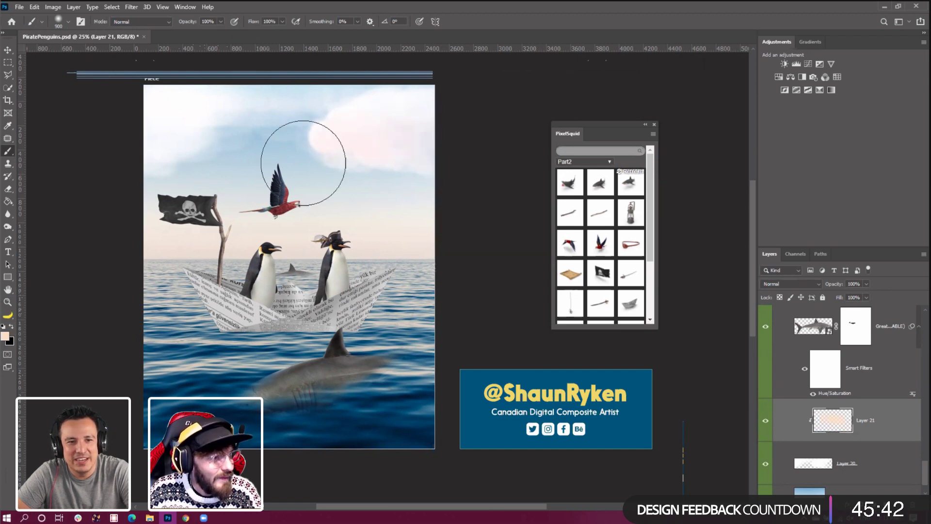
{"action": "left_click_drag", "start_coordinate": [299, 152], "coordinate": [291, 166]}
{"action": "key", "text": "bracketleft"}
{"action": "key", "text": "bracketleft"}
{"action": "key", "text": "bracketleft"}
{"action": "key", "text": "bracketleft"}
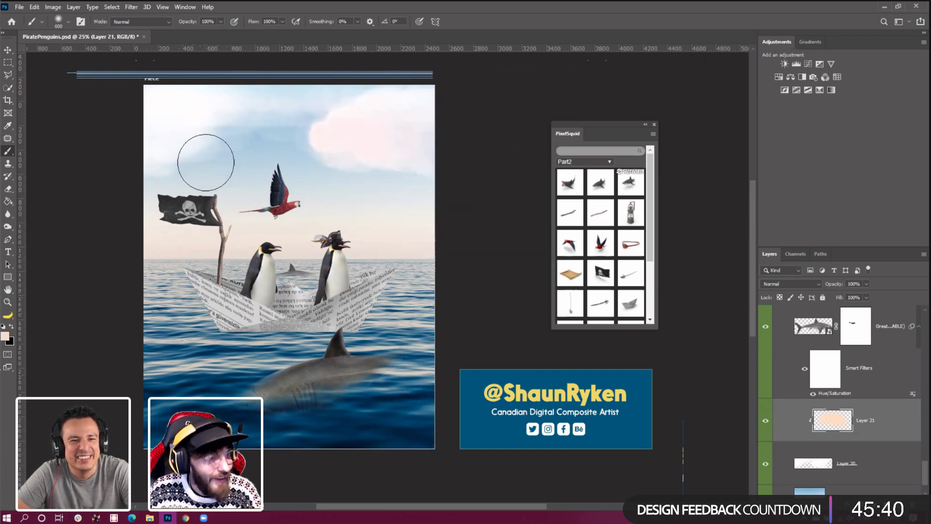
{"action": "mouse_move", "coordinate": [202, 156]}
{"action": "left_mouse_down"}
{"action": "mouse_move", "coordinate": [271, 139]}
{"action": "mouse_move", "coordinate": [163, 156]}
{"action": "mouse_move", "coordinate": [325, 142]}
{"action": "mouse_move", "coordinate": [209, 155]}
{"action": "mouse_move", "coordinate": [242, 140]}
{"action": "mouse_move", "coordinate": [150, 160]}
{"action": "mouse_move", "coordinate": [135, 151]}
{"action": "mouse_move", "coordinate": [167, 112]}
{"action": "left_mouse_up"}
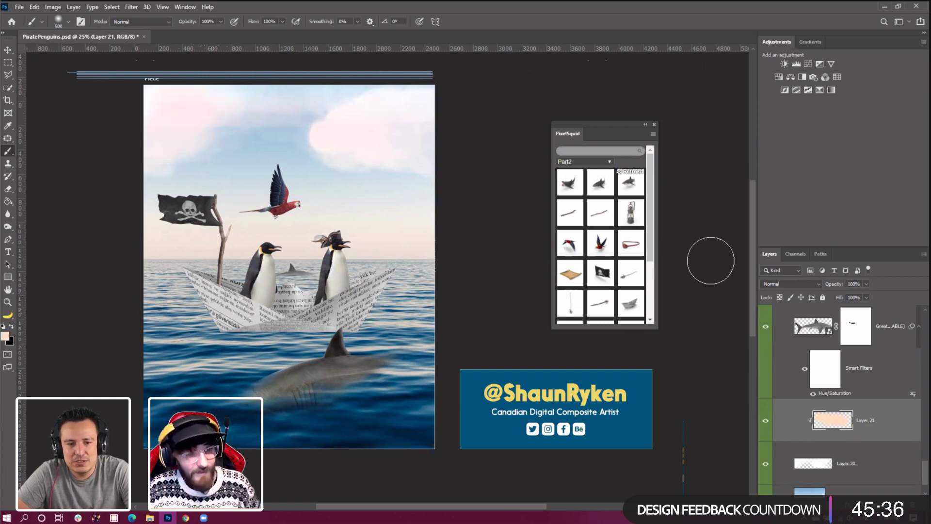
Set the clipped tint layer's blend mode to Color, toggle its visibility to compare, and reposition the floating PixelSquid panel
{"action": "left_click", "coordinate": [783, 284]}
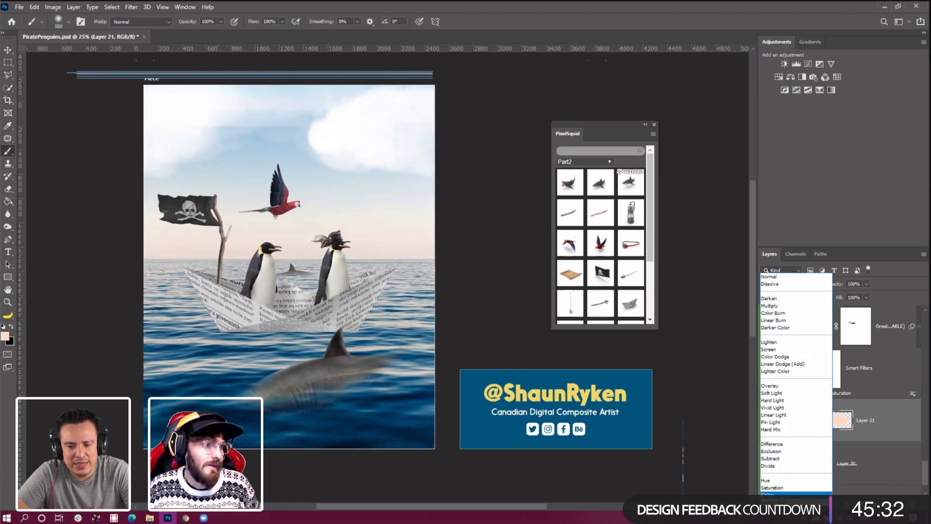
{"action": "left_click", "coordinate": [781, 493]}
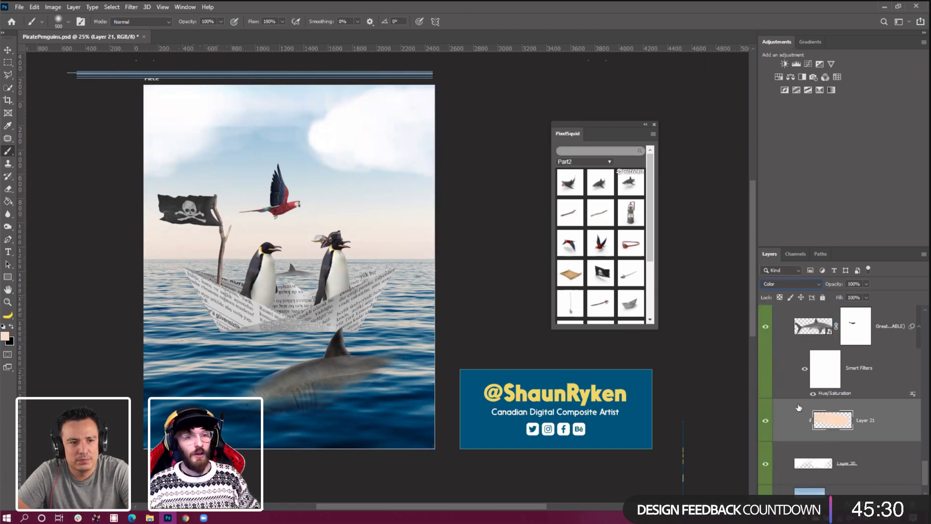
{"action": "left_click", "coordinate": [767, 420]}
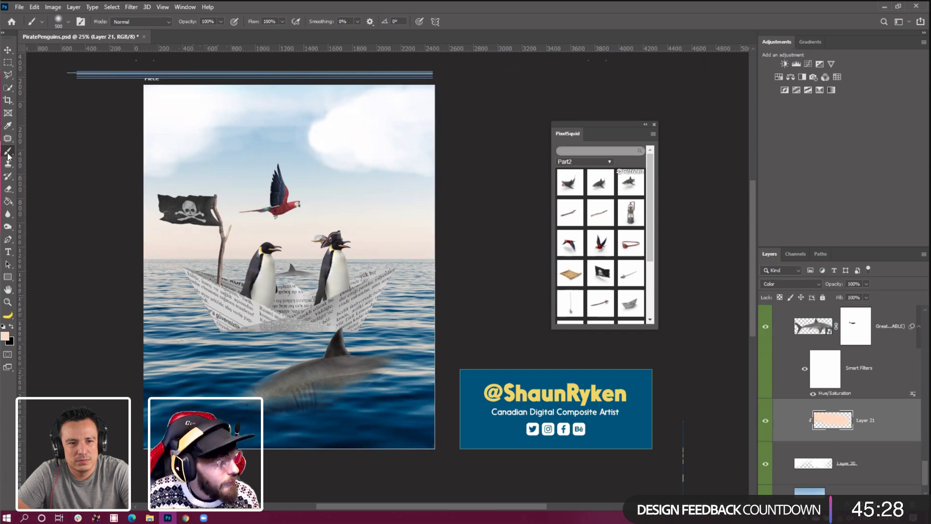
{"action": "left_click_drag", "start_coordinate": [600, 132], "coordinate": [578, 121]}
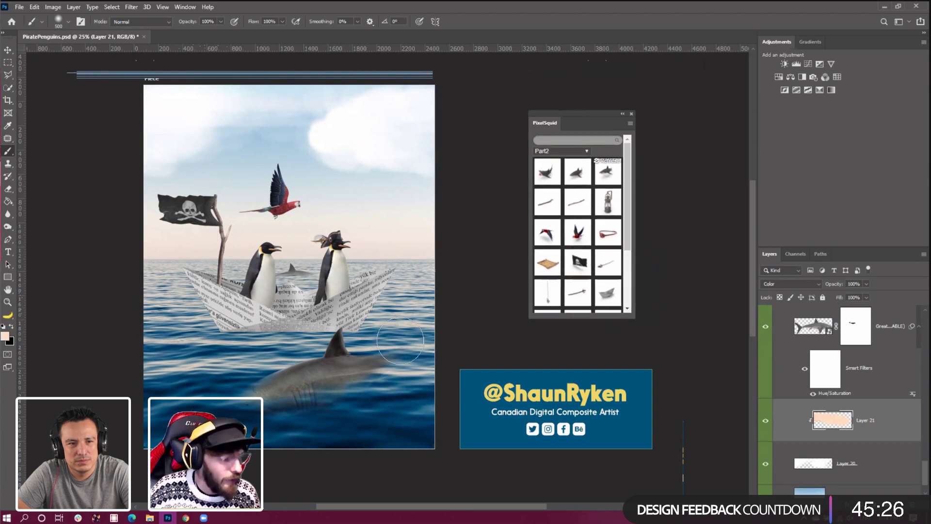
Switch to the browser, maximize the Adobe x Keith Haring page and locate the section for adding the free brushes to a library
{"action": "mouse_move", "coordinate": [188, 519]}
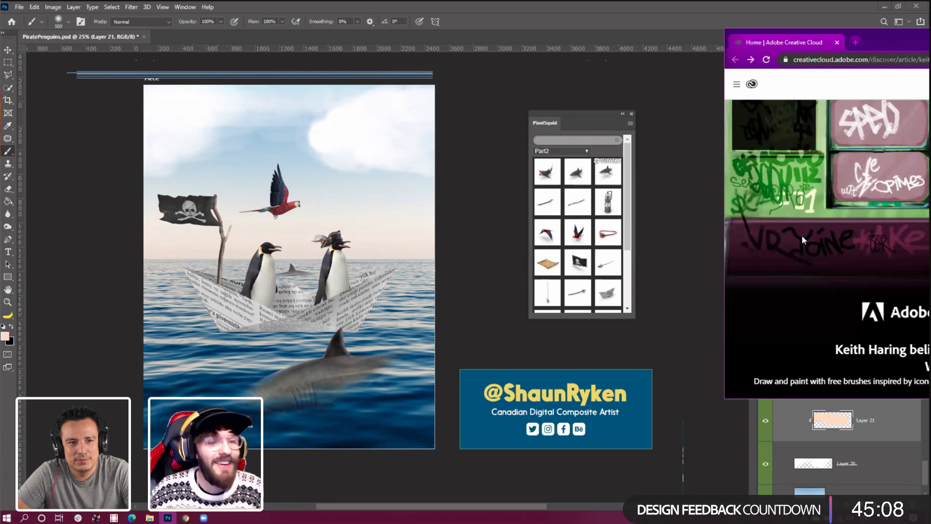
{"action": "double_click", "coordinate": [888, 39]}
{"action": "scroll", "coordinate": [926, 83], "scroll_direction": "down", "scroll_amount": 1}
{"action": "scroll", "coordinate": [926, 83], "scroll_direction": "down", "scroll_amount": 4}
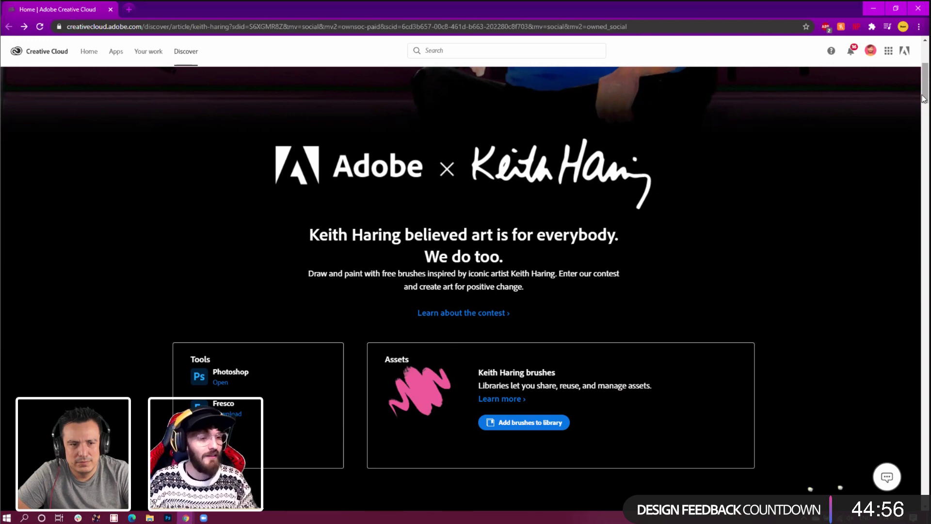
{"action": "left_click_drag", "start_coordinate": [924, 99], "coordinate": [923, 124]}
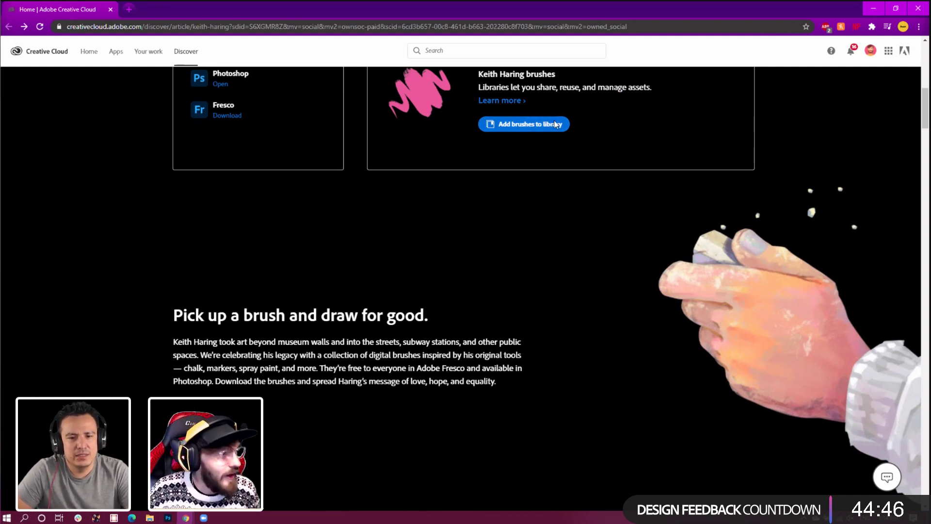
Copy the web address of the Keith Haring page and switch to another window
{"action": "left_click", "coordinate": [340, 27]}
{"action": "right_click", "coordinate": [334, 27]}
{"action": "left_click", "coordinate": [361, 96]}
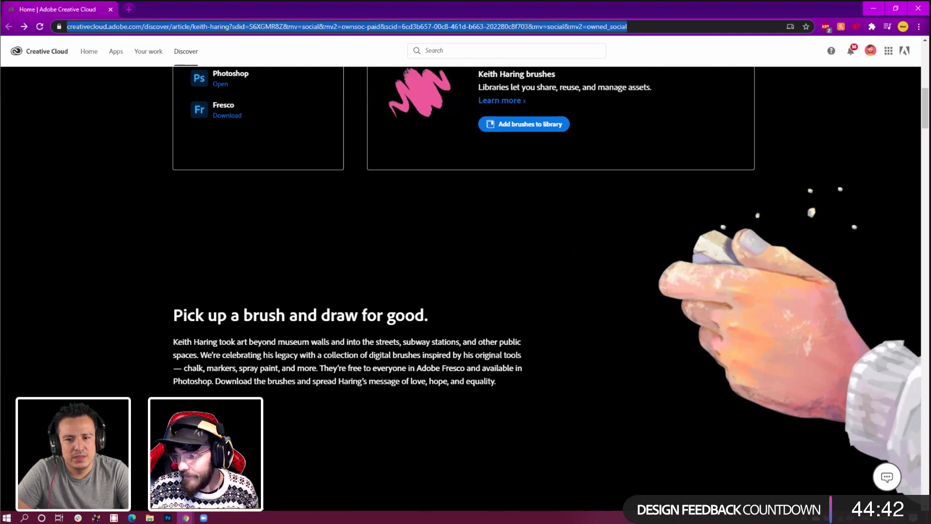
{"action": "key", "text": "alt+Tab"}
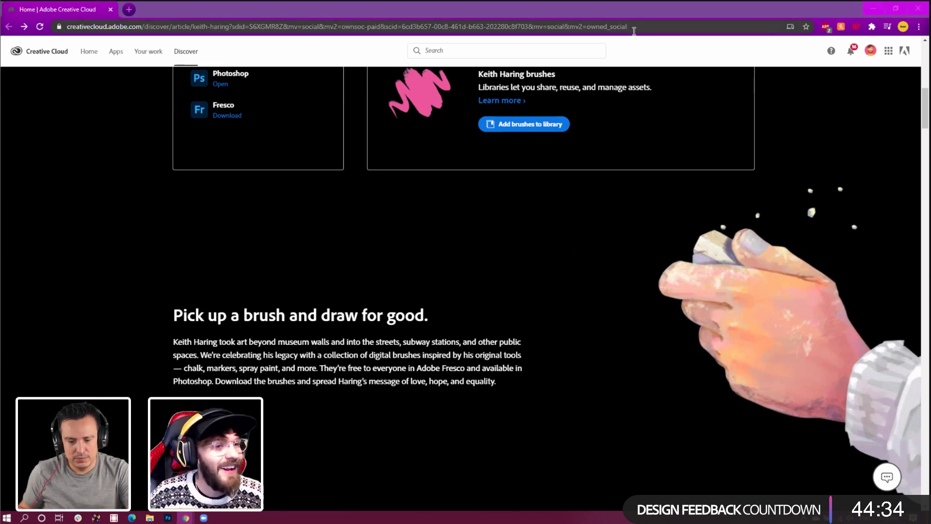
Review the Keith Haring page's brush types, inspiring projects and contest prize details, and close the browser to return to Photoshop
{"action": "scroll", "coordinate": [631, 175], "scroll_direction": "up", "scroll_amount": 8}
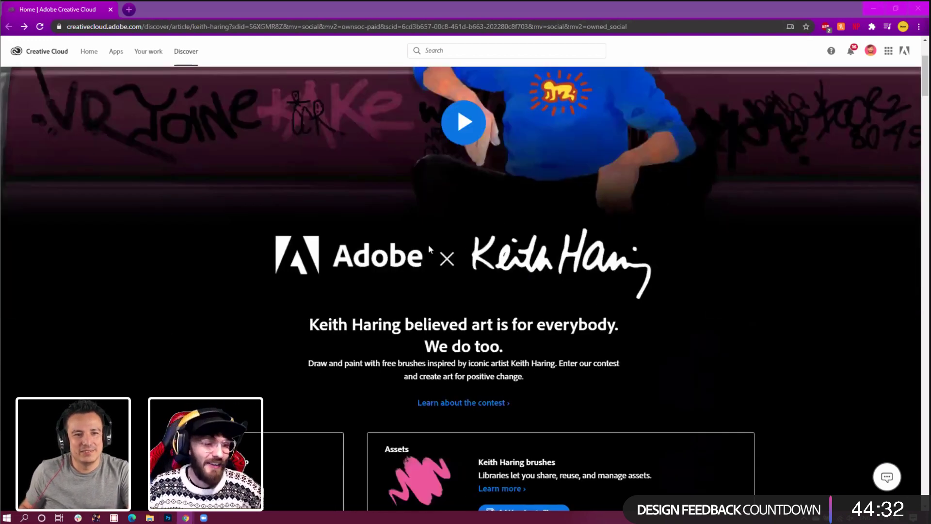
{"action": "scroll", "coordinate": [429, 244], "scroll_direction": "down", "scroll_amount": 2}
{"action": "scroll", "coordinate": [558, 258], "scroll_direction": "down", "scroll_amount": 6}
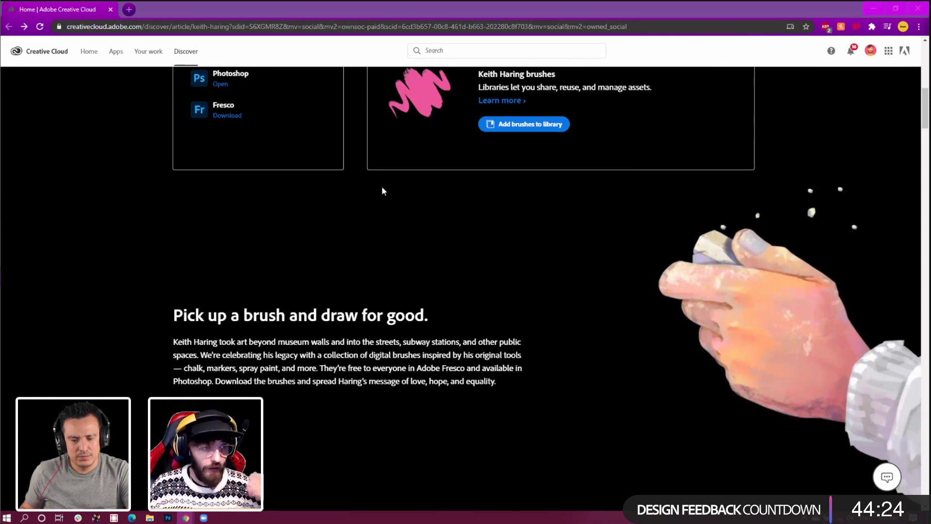
{"action": "scroll", "coordinate": [443, 245], "scroll_direction": "up", "scroll_amount": 4}
{"action": "scroll", "coordinate": [522, 270], "scroll_direction": "down", "scroll_amount": 15}
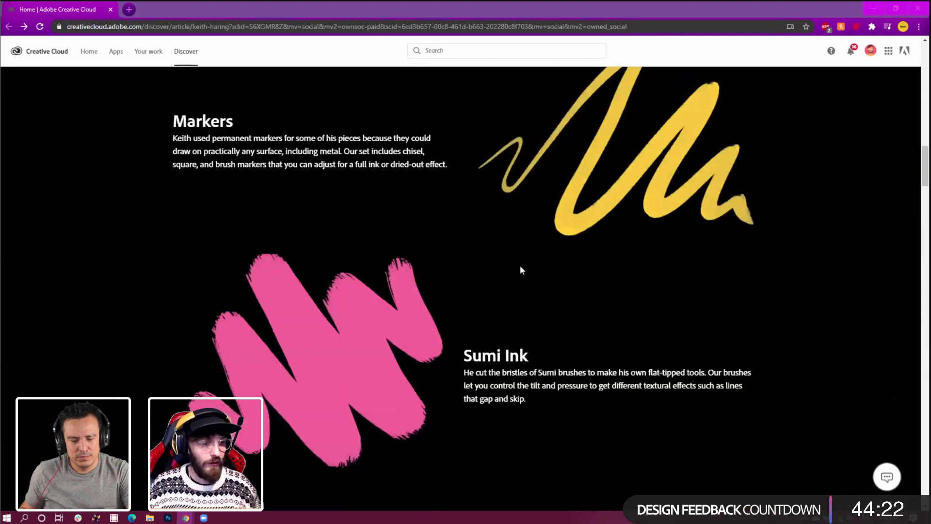
{"action": "scroll", "coordinate": [522, 270], "scroll_direction": "down", "scroll_amount": 4}
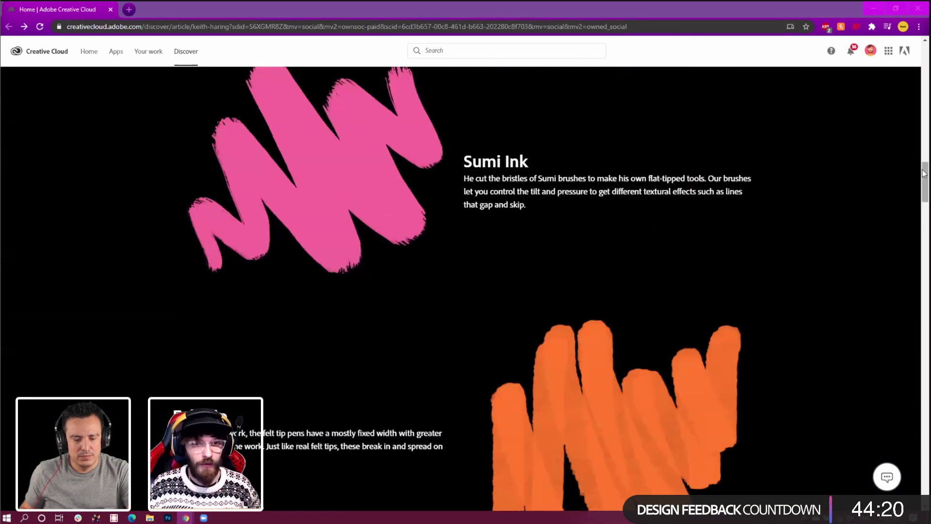
{"action": "left_click_drag", "start_coordinate": [924, 173], "coordinate": [917, 293]}
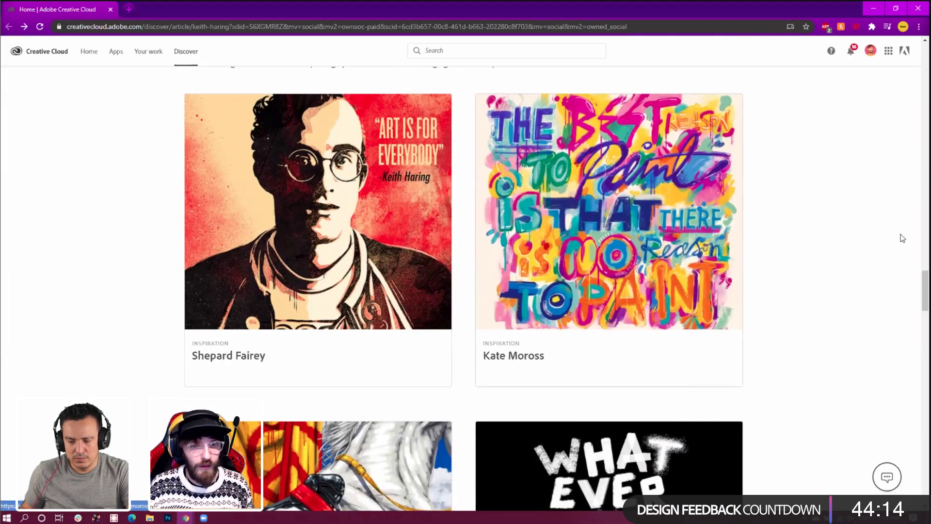
{"action": "scroll", "coordinate": [820, 289], "scroll_direction": "up", "scroll_amount": 2}
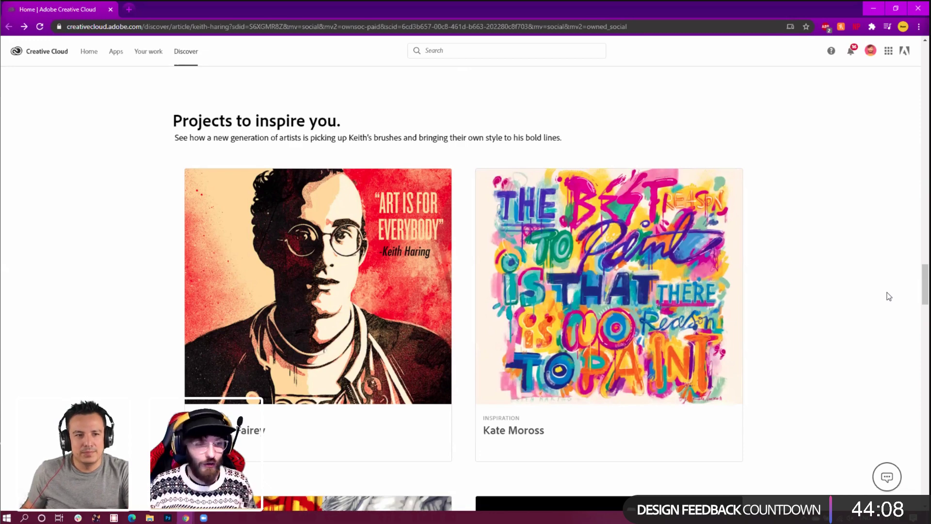
{"action": "left_click_drag", "start_coordinate": [924, 288], "coordinate": [926, 306]}
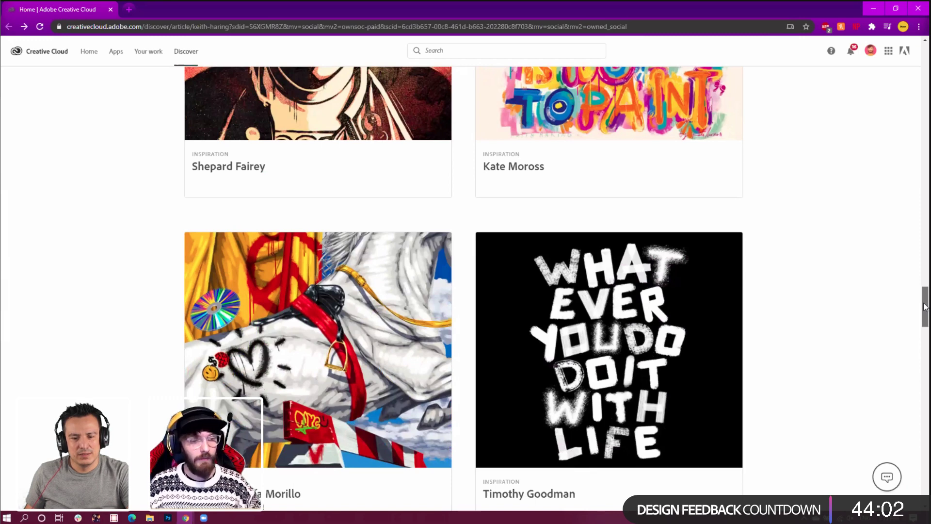
{"action": "scroll", "coordinate": [924, 311], "scroll_direction": "down", "scroll_amount": 10}
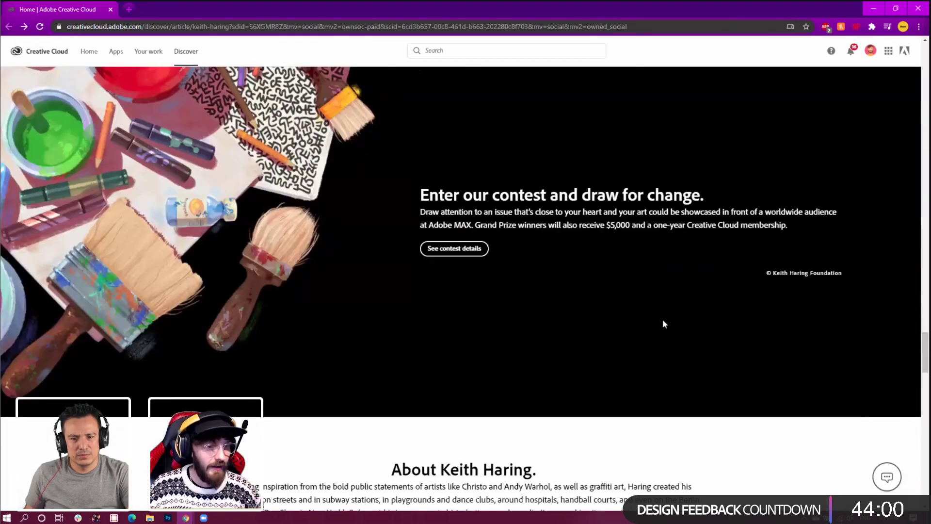
{"action": "left_click_drag", "start_coordinate": [582, 225], "coordinate": [633, 230]}
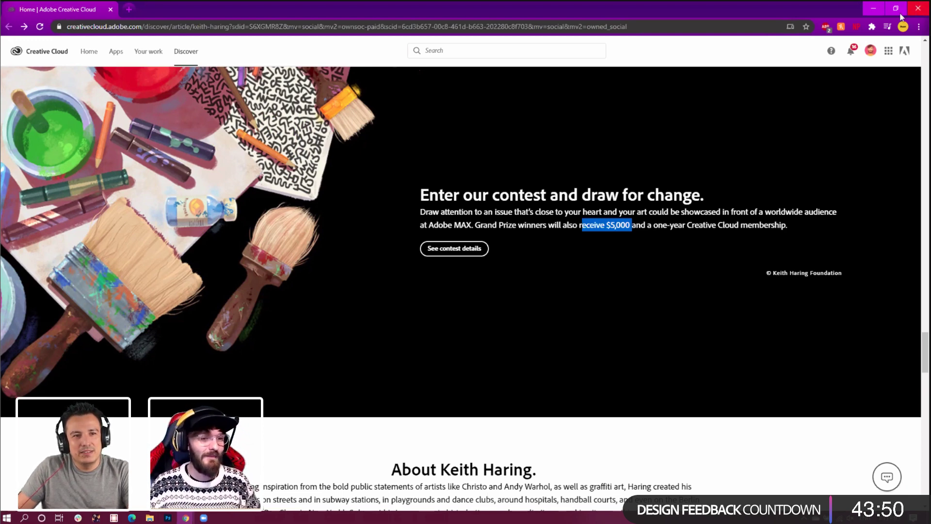
{"action": "left_click", "coordinate": [918, 9]}
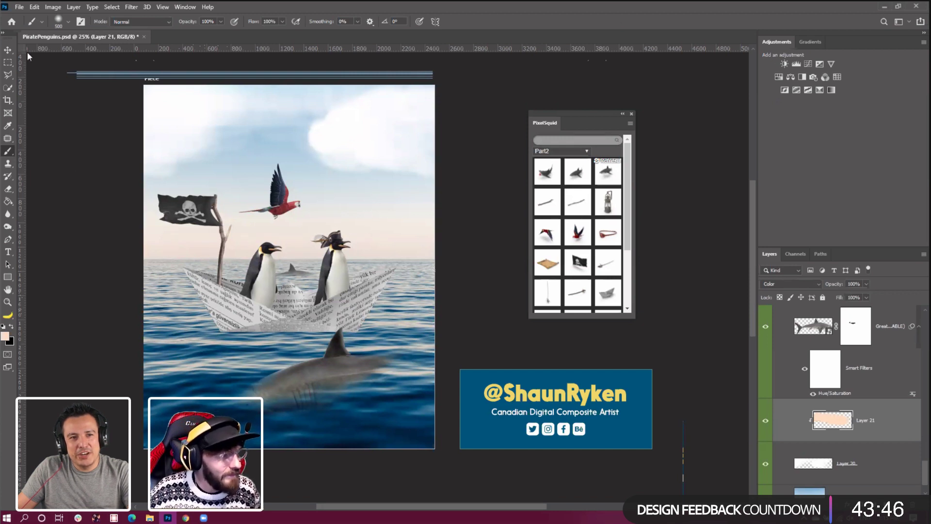
Group the foreground shark layer together with its clipped Layer 12 and Layer 13
{"action": "left_click", "coordinate": [8, 51]}
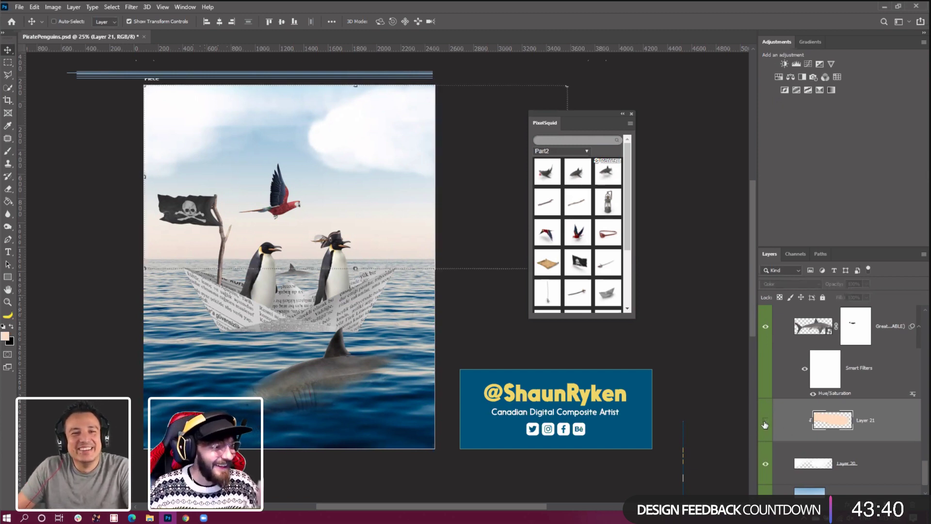
{"action": "scroll", "coordinate": [855, 414], "scroll_direction": "up", "scroll_amount": 10}
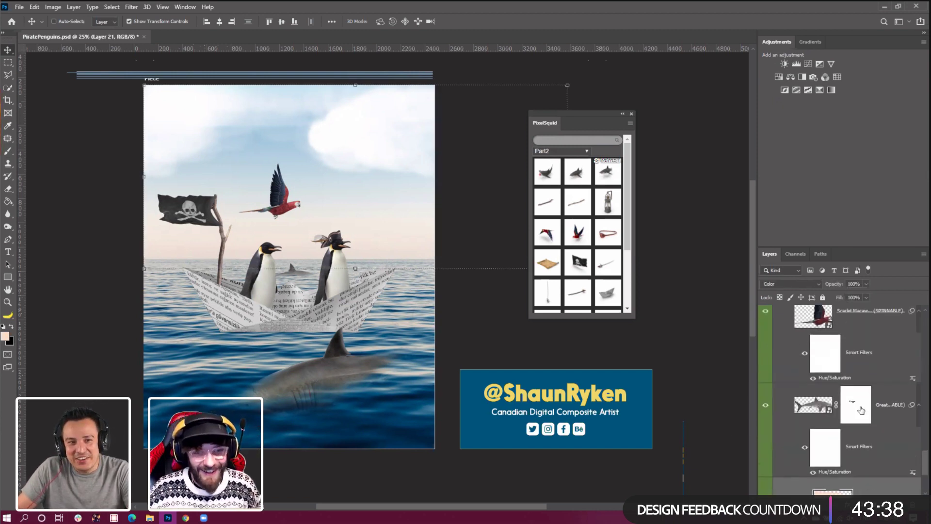
{"action": "scroll", "coordinate": [862, 412], "scroll_direction": "up", "scroll_amount": 4}
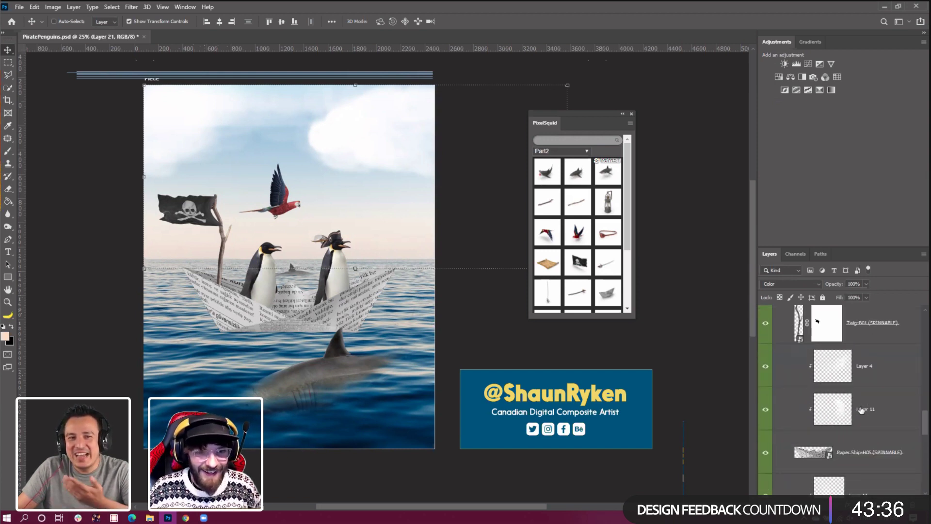
{"action": "left_click", "coordinate": [862, 427]}
{"action": "scroll", "coordinate": [859, 423], "scroll_direction": "up", "scroll_amount": 5}
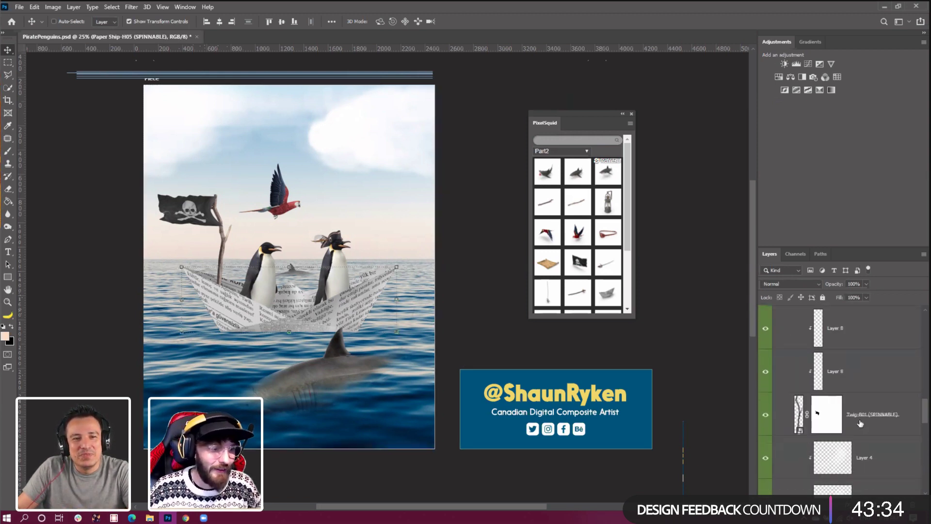
{"action": "scroll", "coordinate": [856, 422], "scroll_direction": "up", "scroll_amount": 5}
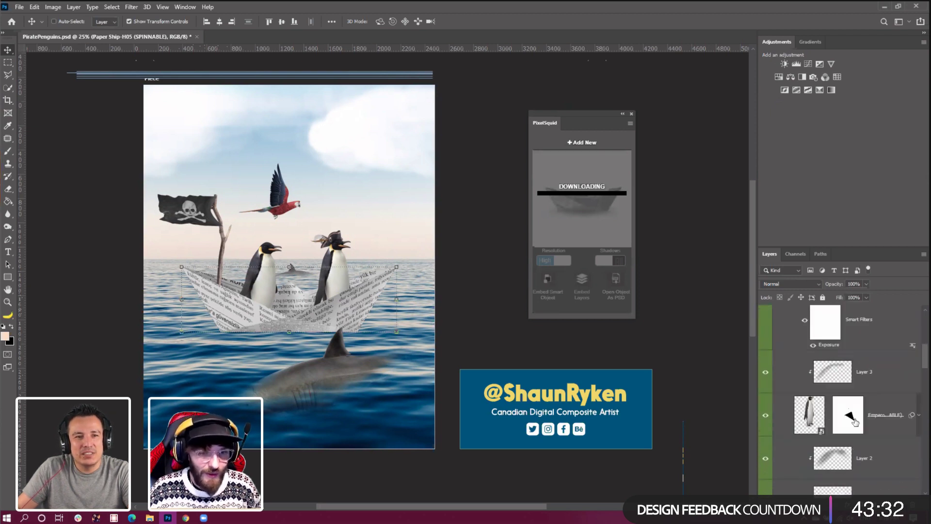
{"action": "left_click", "coordinate": [828, 345]}
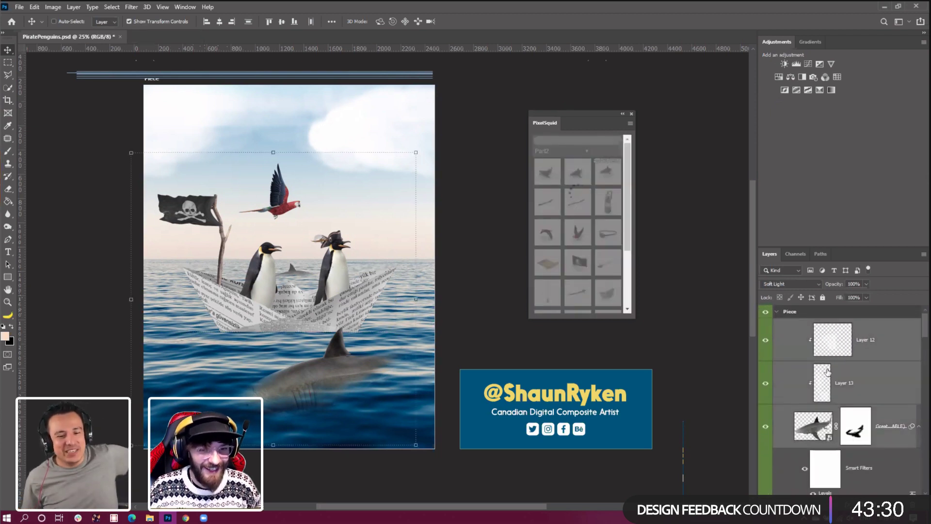
{"action": "key", "text": "ctrl+g"}
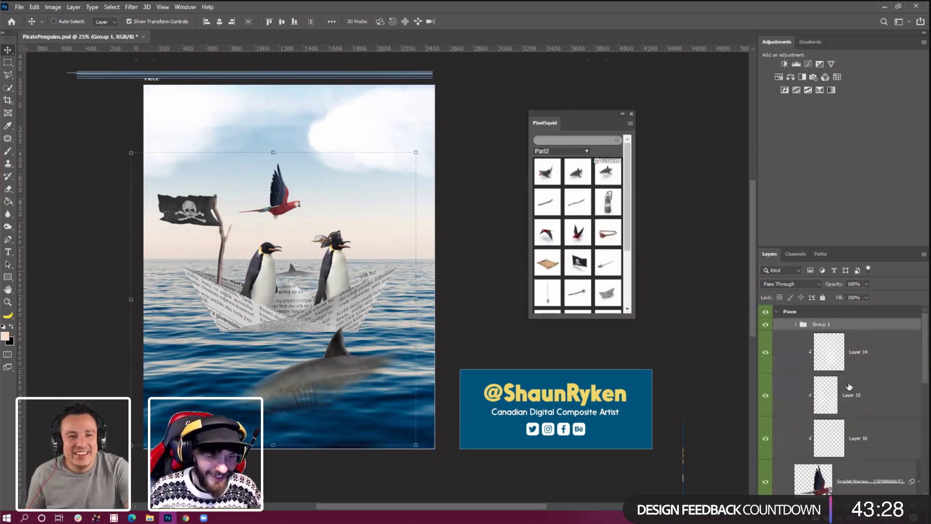
Rename the new shark layer group as Reflection
{"action": "double_click", "coordinate": [821, 324]}
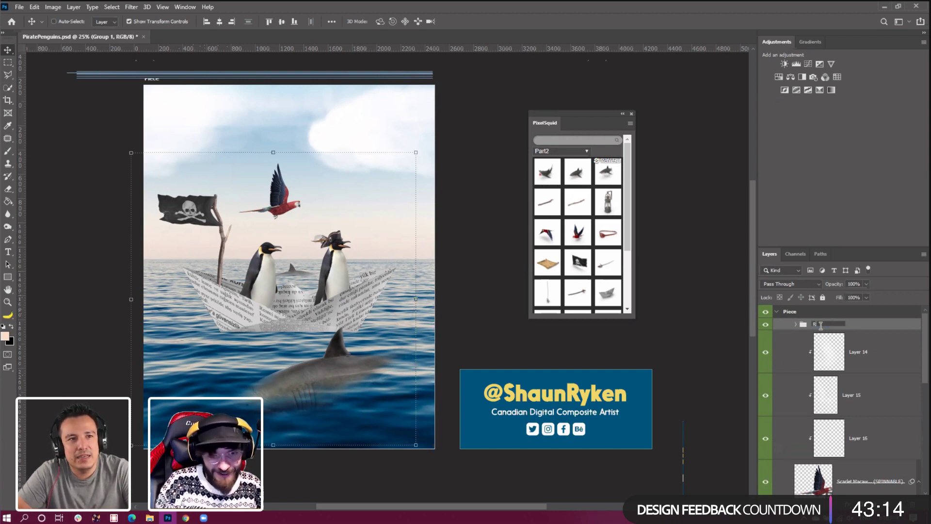
{"action": "type", "text": "flection"}
{"action": "key", "text": "Return"}
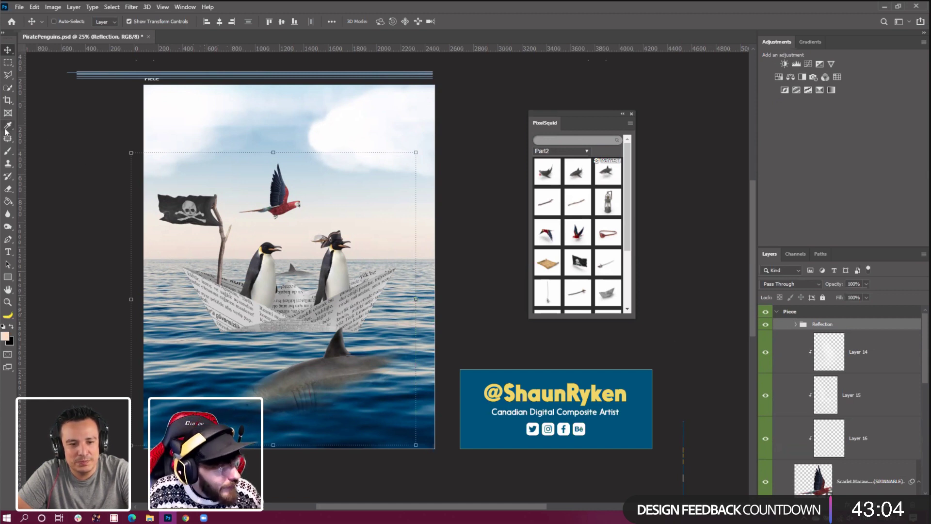
Use Get More Brushes to open Adobe's Photoshop brushes download page in the browser, maximize it and dismiss the regional site notice
{"action": "left_click", "coordinate": [8, 151]}
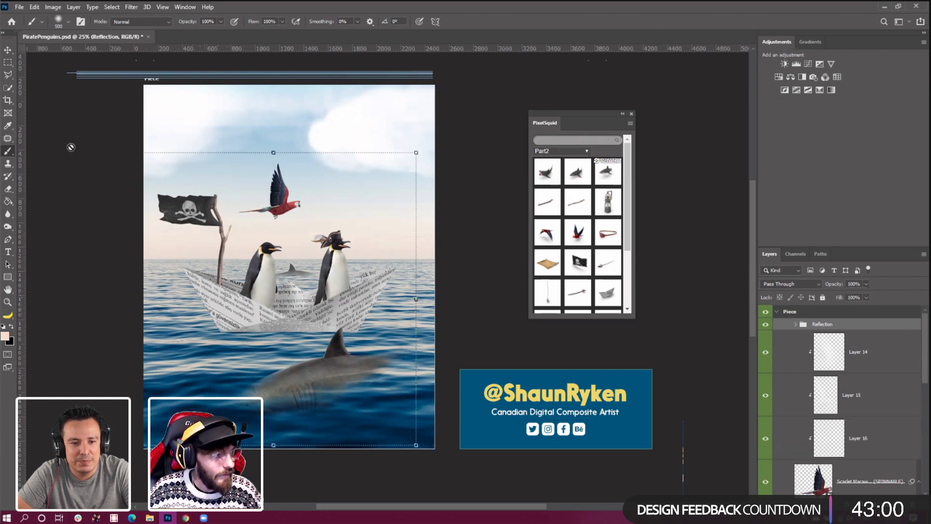
{"action": "left_click", "coordinate": [66, 22]}
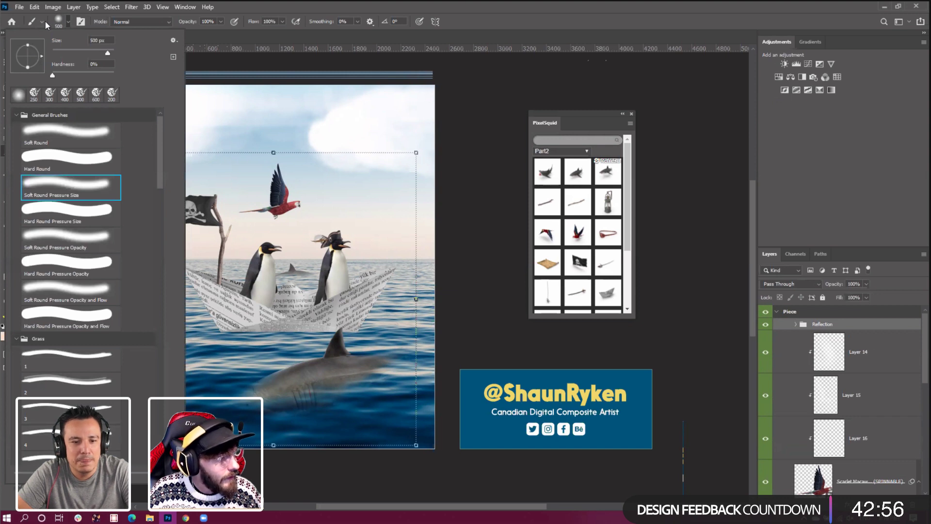
{"action": "left_click", "coordinate": [172, 42]}
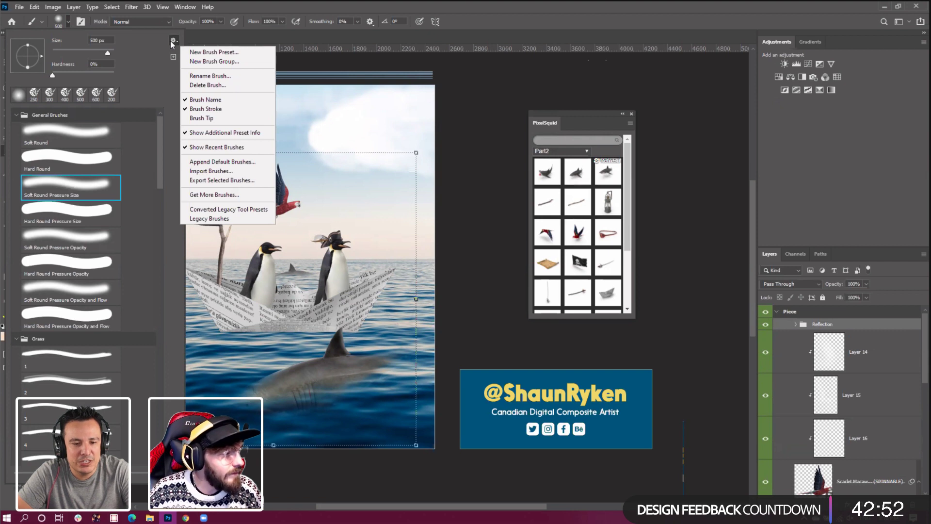
{"action": "left_click", "coordinate": [258, 194]}
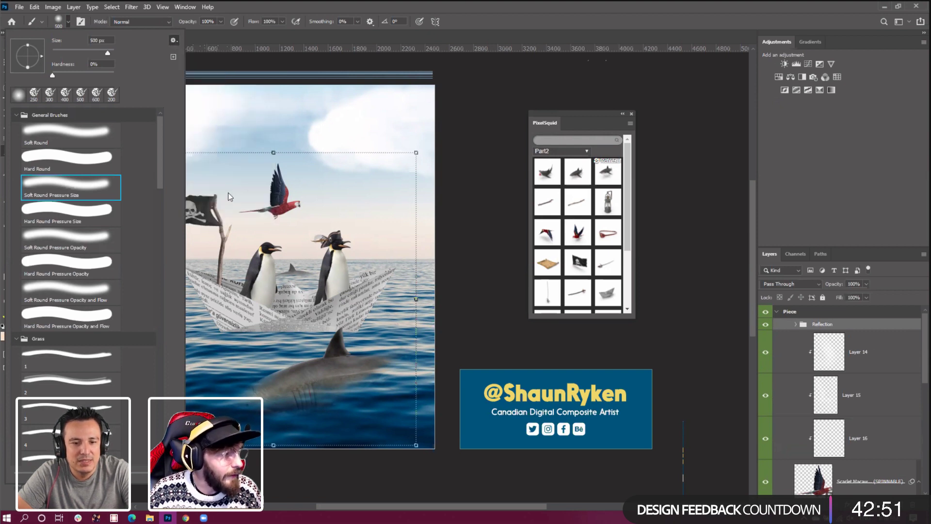
{"action": "left_click", "coordinate": [381, 174]}
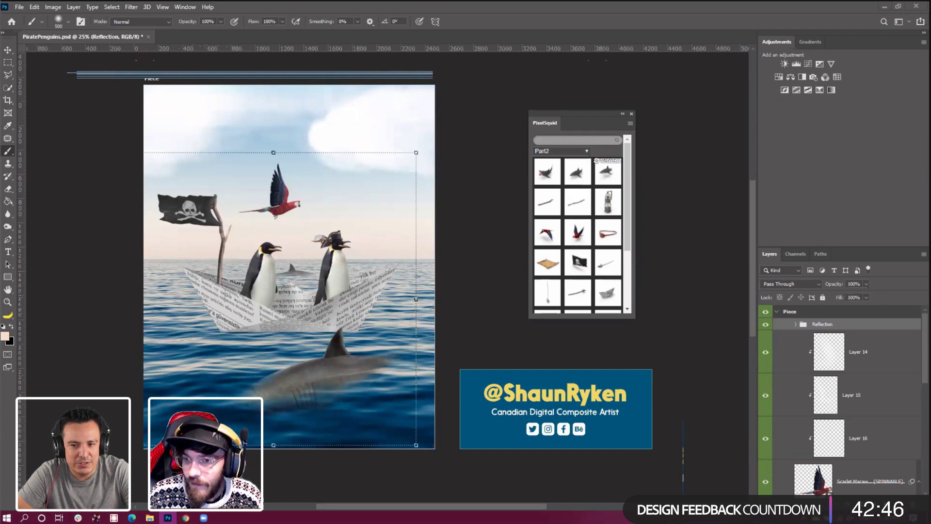
{"action": "left_click", "coordinate": [868, 85]}
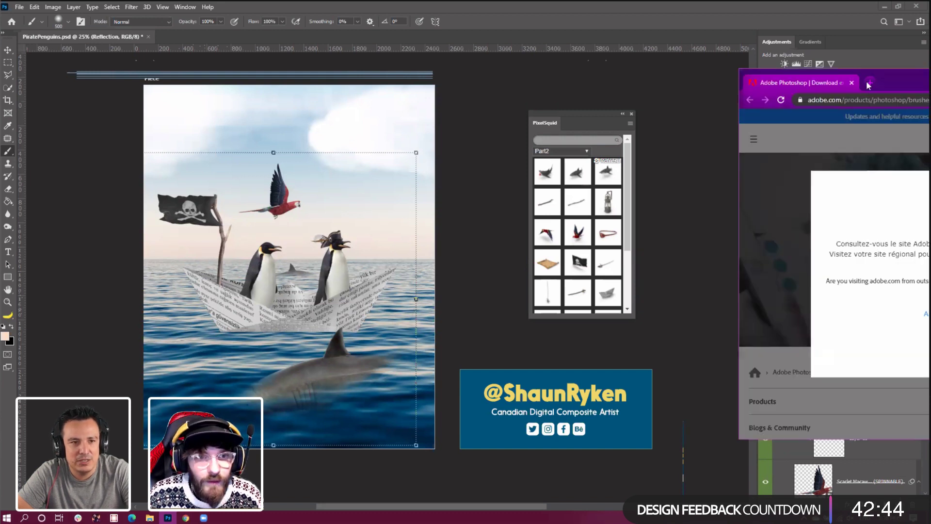
{"action": "double_click", "coordinate": [901, 83]}
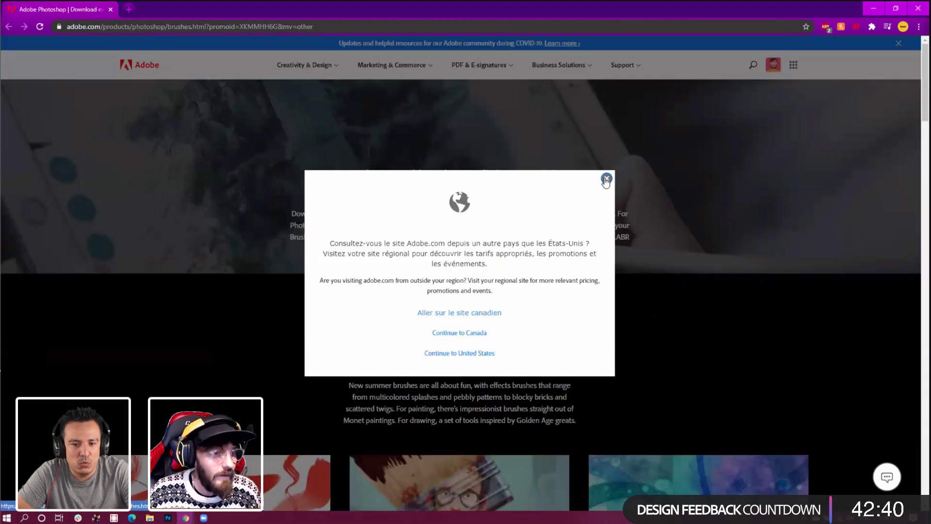
{"action": "left_click", "coordinate": [606, 180]}
Look over the first brush packs on the Adobe page and copy the page's web address
{"action": "scroll", "coordinate": [732, 278], "scroll_direction": "down", "scroll_amount": 2}
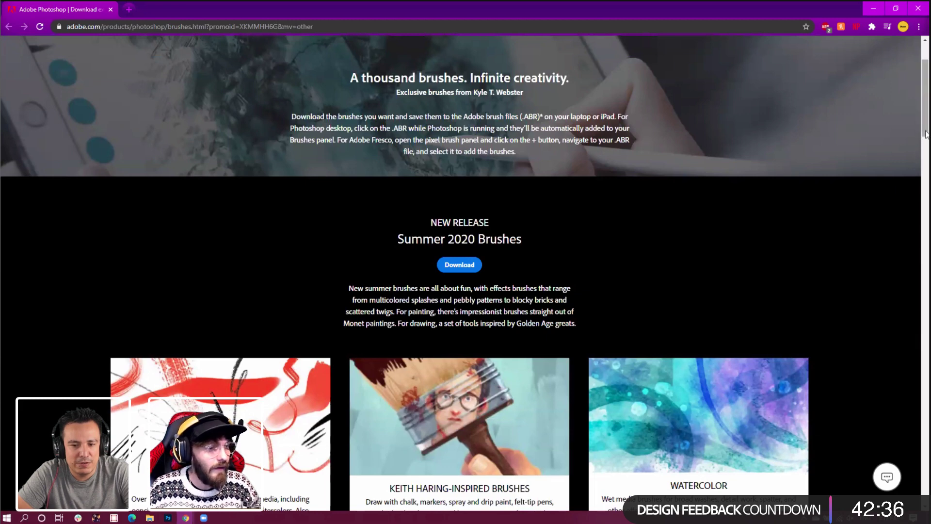
{"action": "left_click_drag", "start_coordinate": [926, 133], "coordinate": [926, 177]}
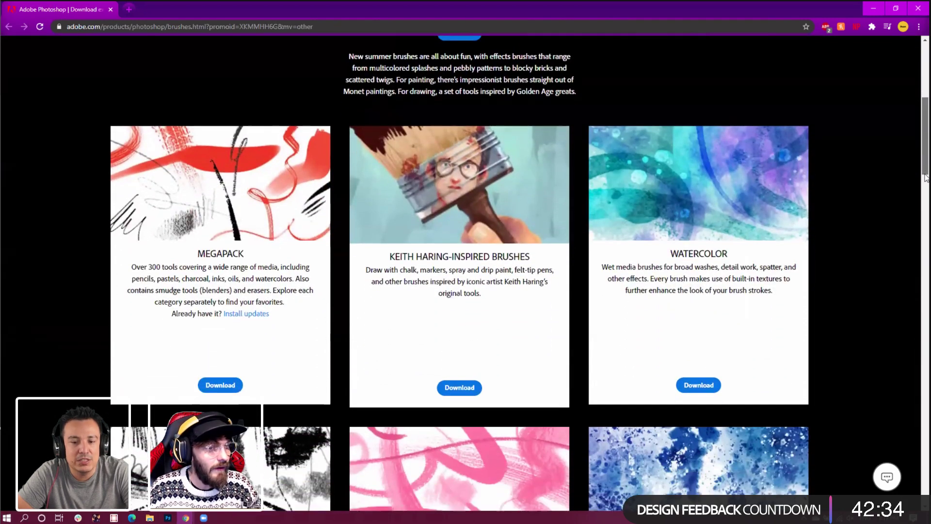
{"action": "scroll", "coordinate": [530, 180], "scroll_direction": "down", "scroll_amount": 2}
{"action": "scroll", "coordinate": [530, 181], "scroll_direction": "up", "scroll_amount": 1}
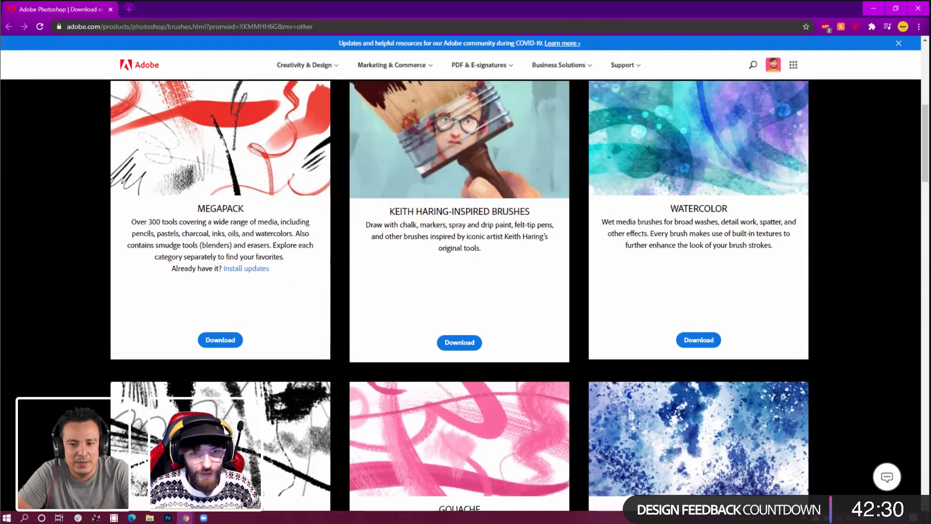
{"action": "right_click", "coordinate": [183, 28]}
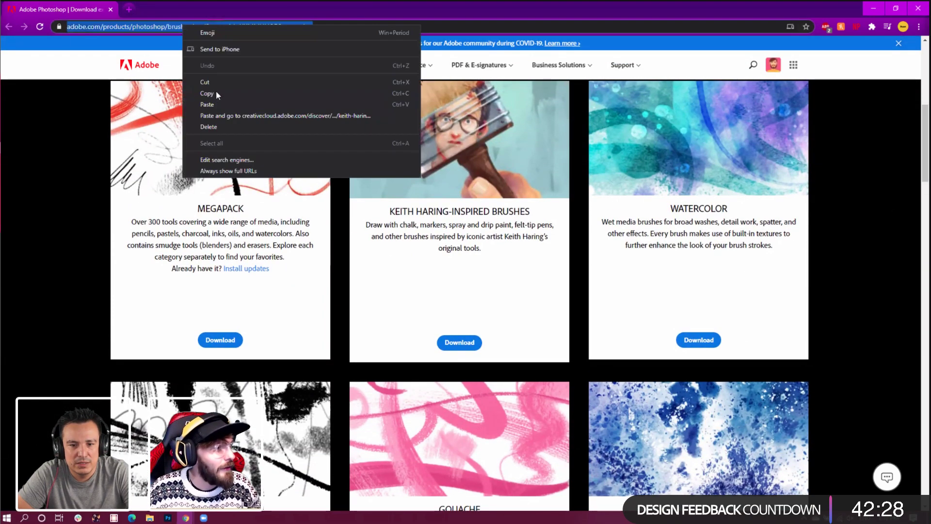
{"action": "left_click", "coordinate": [217, 94]}
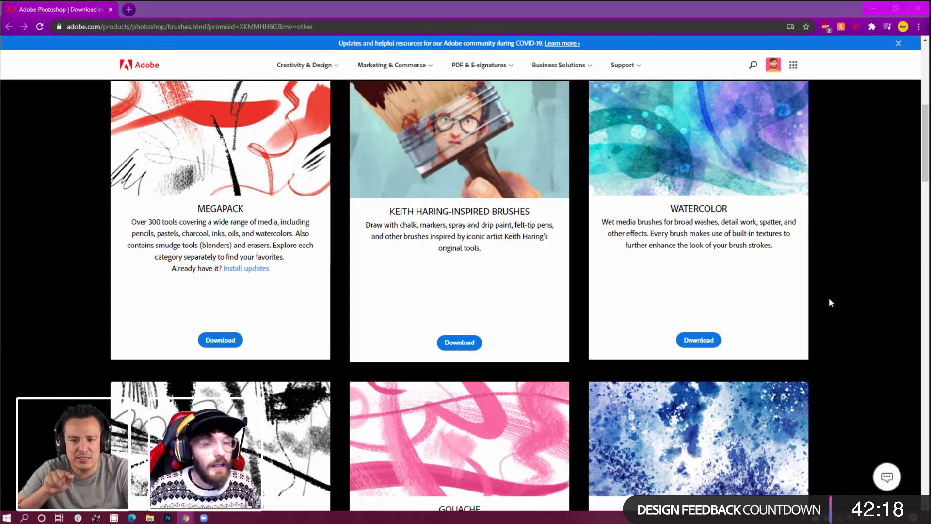
Browse the brush packs on the Adobe page and download the Concept brush set
{"action": "mouse_move", "coordinate": [924, 175]}
{"action": "left_mouse_down"}
{"action": "mouse_move", "coordinate": [925, 234]}
{"action": "mouse_move", "coordinate": [905, 141]}
{"action": "left_mouse_up"}
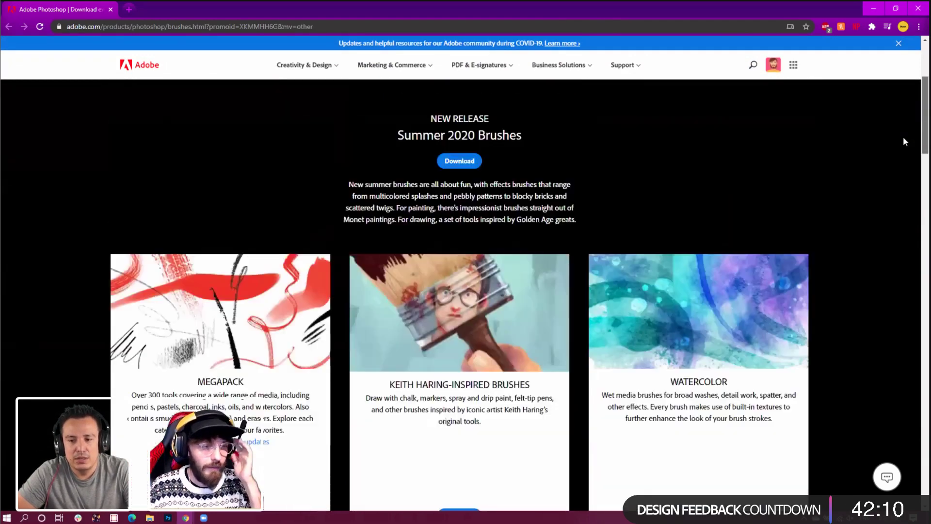
{"action": "scroll", "coordinate": [907, 198], "scroll_direction": "down", "scroll_amount": 6}
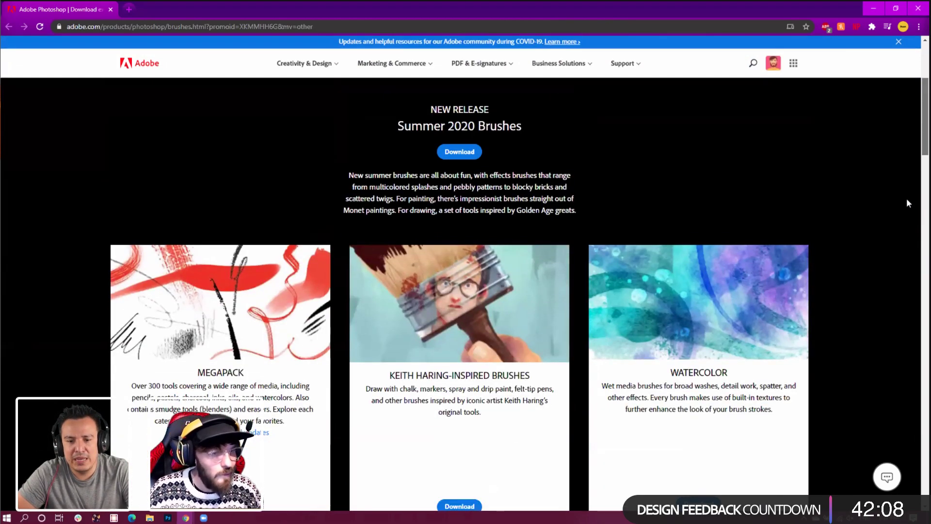
{"action": "scroll", "coordinate": [910, 251], "scroll_direction": "down", "scroll_amount": 7}
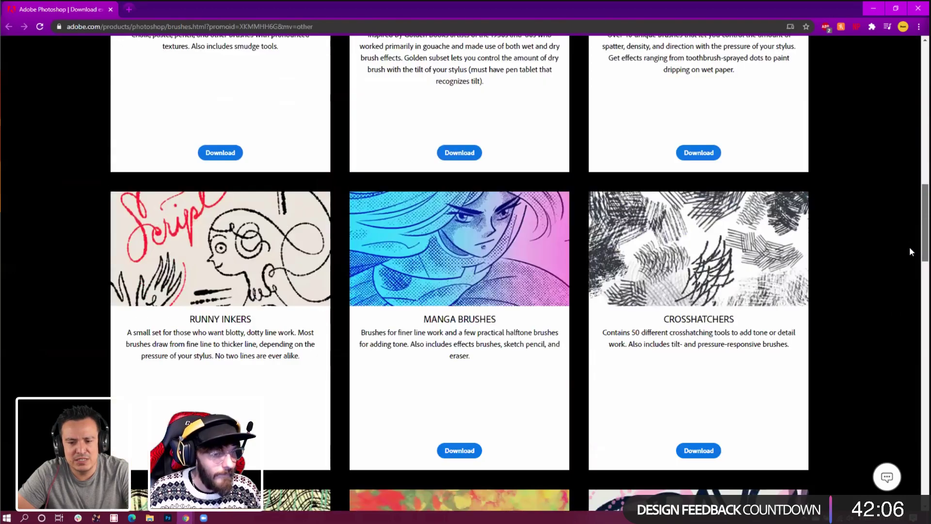
{"action": "scroll", "coordinate": [911, 255], "scroll_direction": "down", "scroll_amount": 1}
{"action": "scroll", "coordinate": [910, 262], "scroll_direction": "down", "scroll_amount": 1}
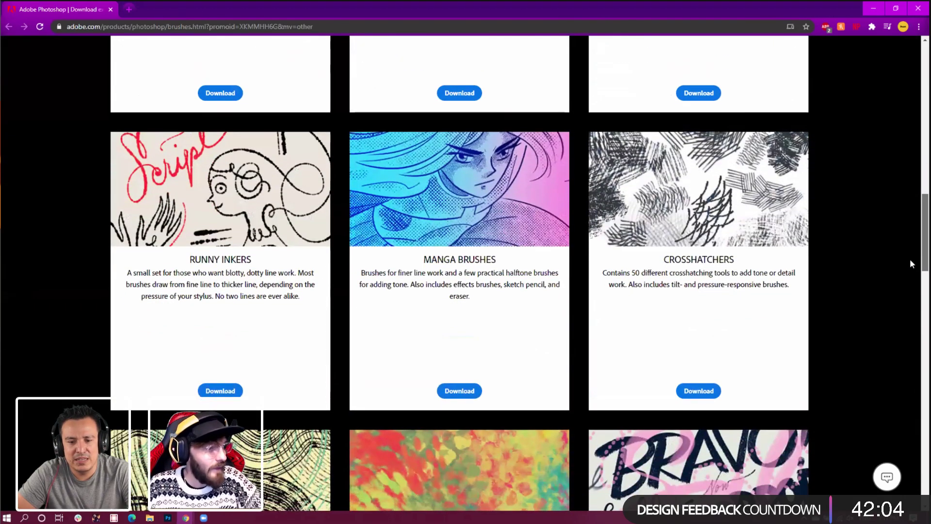
{"action": "scroll", "coordinate": [911, 272], "scroll_direction": "down", "scroll_amount": 3}
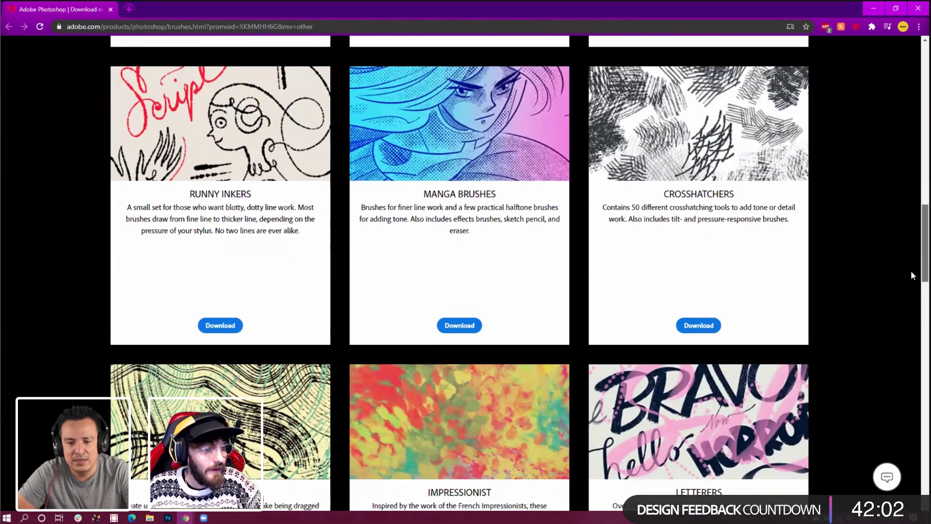
{"action": "scroll", "coordinate": [914, 291], "scroll_direction": "down", "scroll_amount": 2}
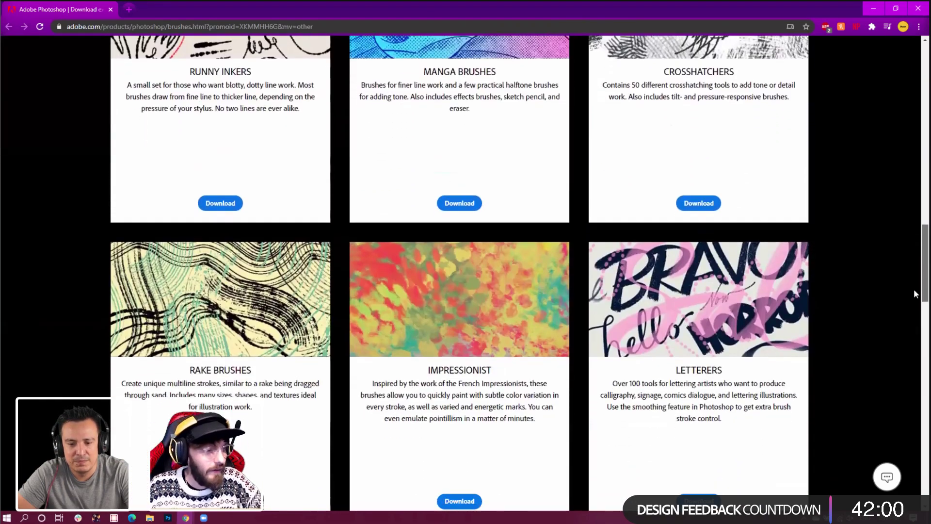
{"action": "scroll", "coordinate": [917, 313], "scroll_direction": "down", "scroll_amount": 2}
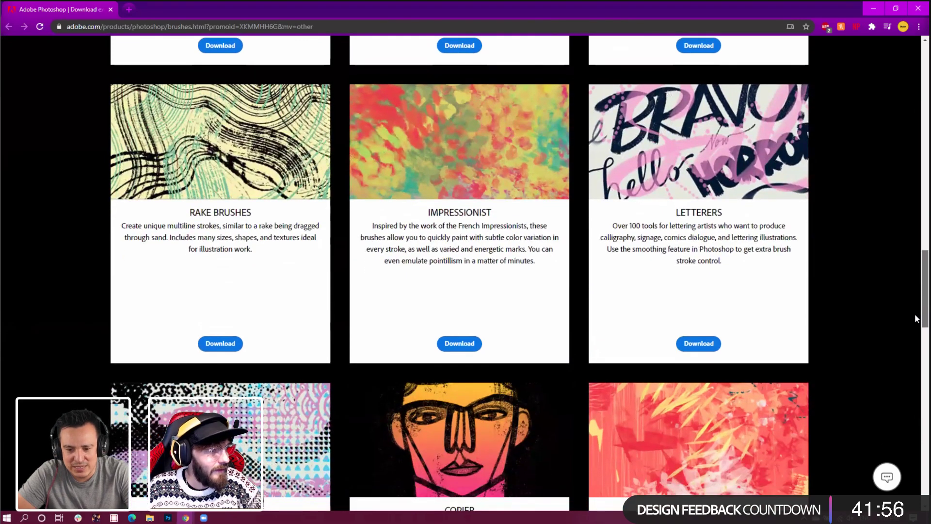
{"action": "scroll", "coordinate": [912, 343], "scroll_direction": "down", "scroll_amount": 4}
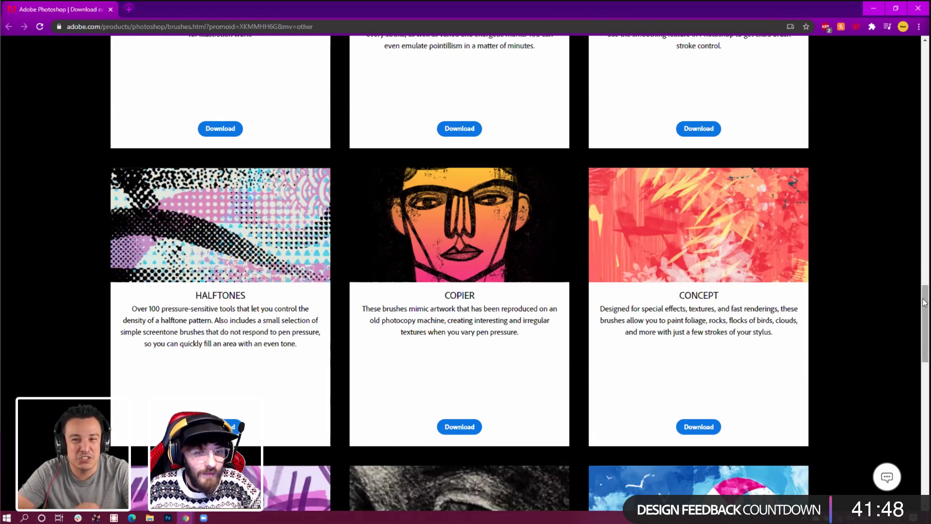
{"action": "left_click_drag", "start_coordinate": [925, 310], "coordinate": [926, 312]}
{"action": "scroll", "coordinate": [925, 312], "scroll_direction": "down", "scroll_amount": 1}
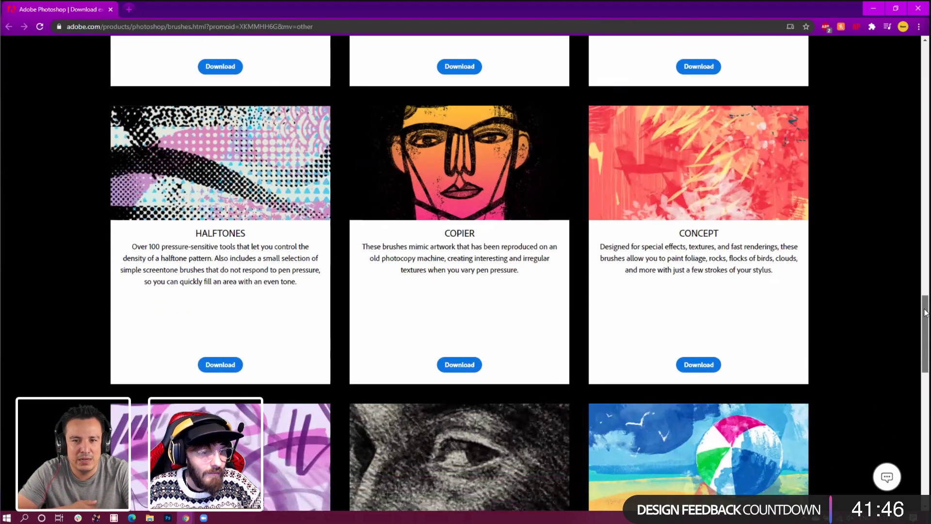
{"action": "left_click", "coordinate": [699, 365]}
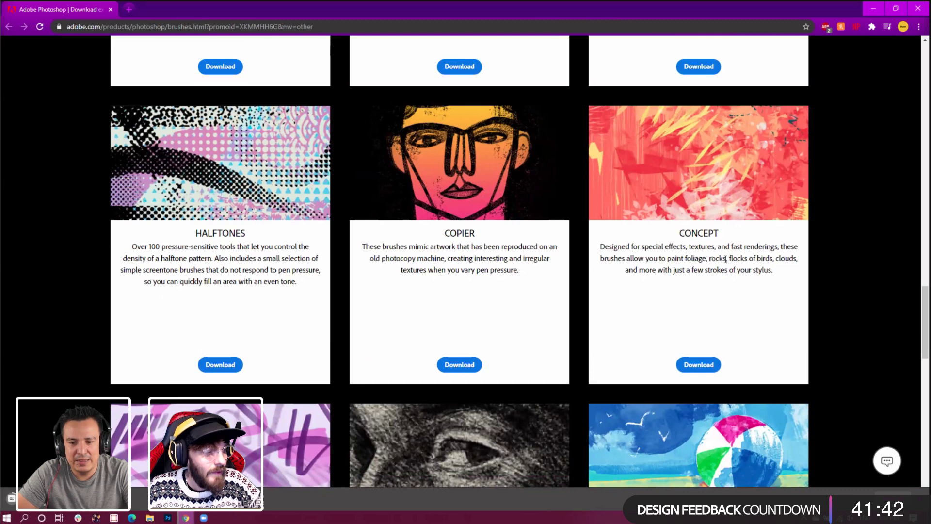
Go back up to the Summer 2020 Brushes section and close the browser to return to Photoshop
{"action": "mouse_move", "coordinate": [927, 297]}
{"action": "left_mouse_down"}
{"action": "mouse_move", "coordinate": [927, 409]}
{"action": "mouse_move", "coordinate": [927, 182]}
{"action": "left_mouse_up"}
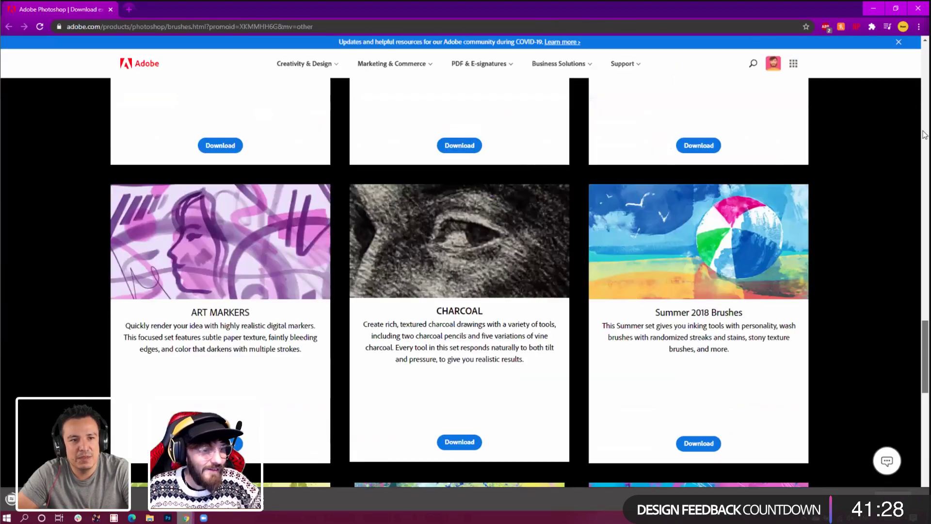
{"action": "left_click_drag", "start_coordinate": [924, 134], "coordinate": [921, 91]}
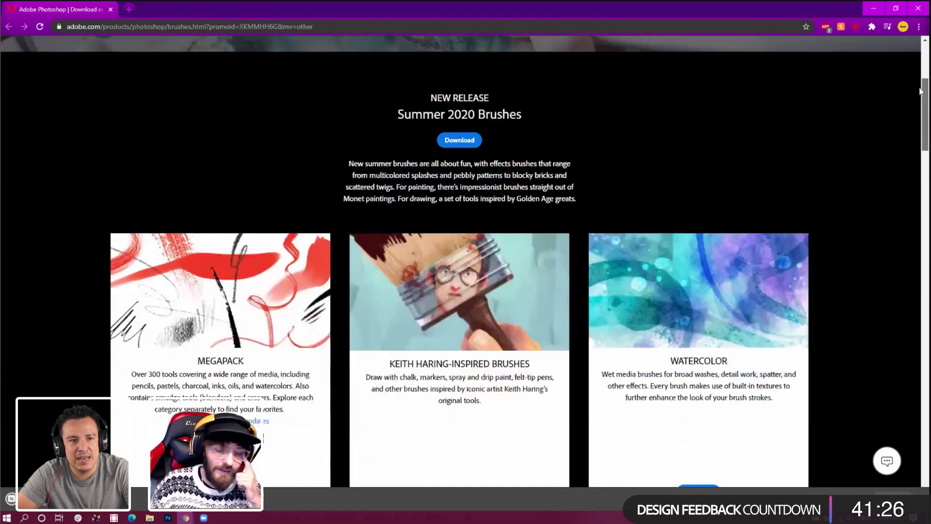
{"action": "scroll", "coordinate": [692, 221], "scroll_direction": "down", "scroll_amount": 1}
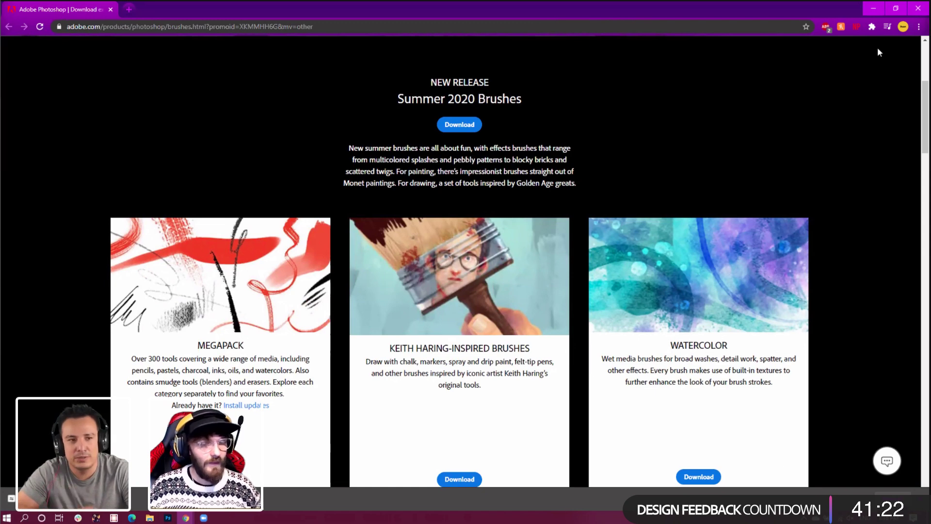
{"action": "left_click", "coordinate": [916, 11]}
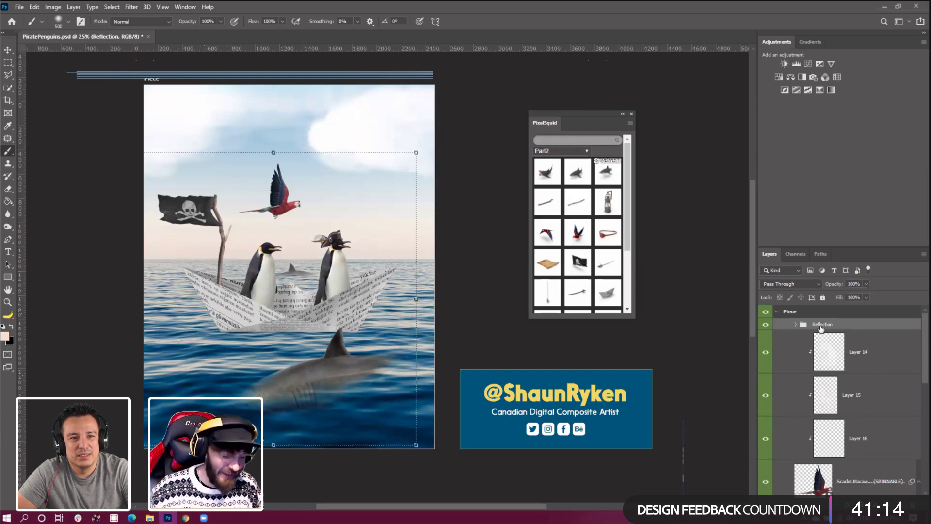
Toggle the Reflection group's visibility to check its contents and move the foreground shark layers out of the group, above it
{"action": "left_click", "coordinate": [766, 324]}
{"action": "left_click", "coordinate": [766, 325]}
{"action": "left_click", "coordinate": [766, 324]}
{"action": "left_click", "coordinate": [766, 324]}
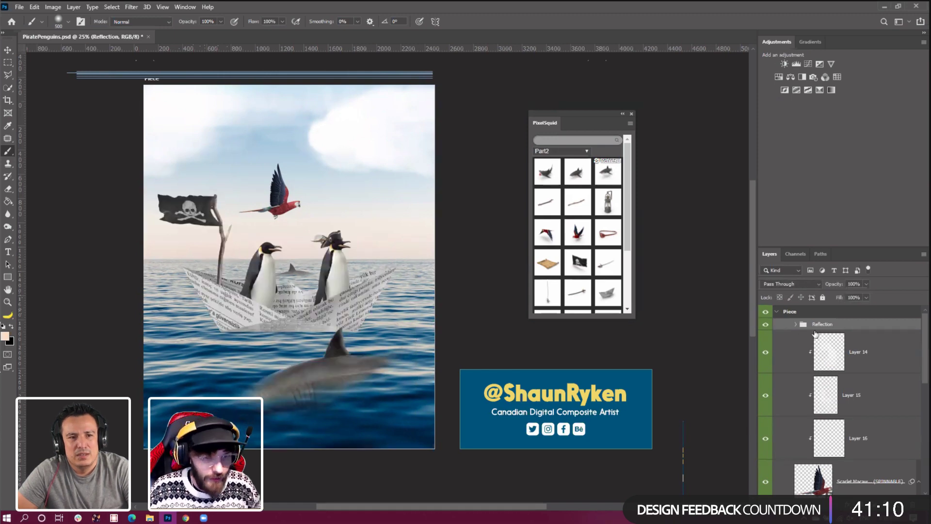
{"action": "scroll", "coordinate": [800, 349], "scroll_direction": "down", "scroll_amount": 5}
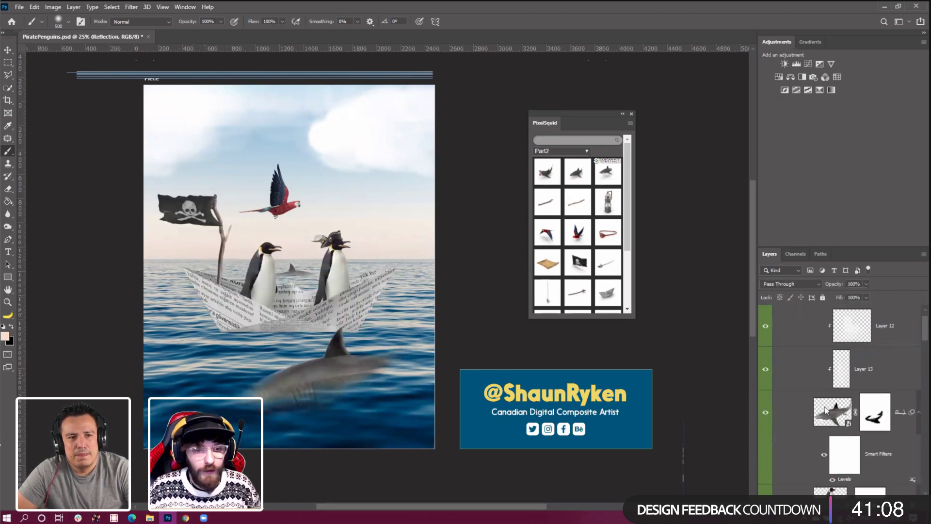
{"action": "left_click_drag", "start_coordinate": [826, 410], "coordinate": [829, 321]}
{"action": "scroll", "coordinate": [838, 413], "scroll_direction": "down", "scroll_amount": 2}
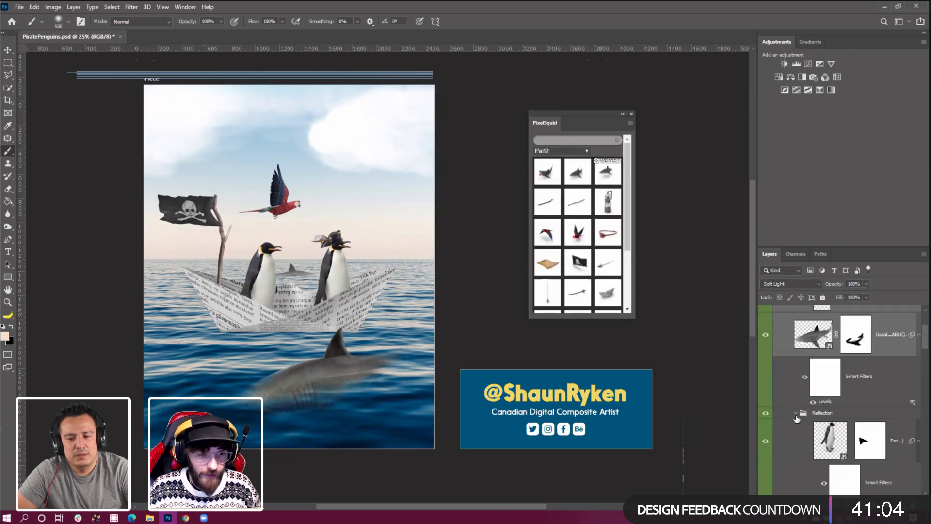
Collapse and select the Reflection group, and toggle its visibility to check which elements it contains
{"action": "scroll", "coordinate": [790, 362], "scroll_direction": "down", "scroll_amount": 1}
{"action": "left_click", "coordinate": [797, 360]}
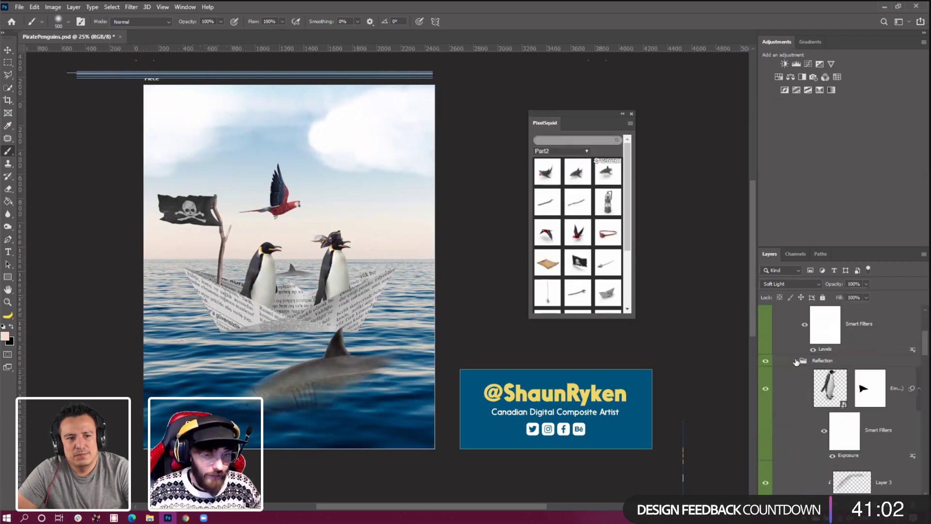
{"action": "left_click", "coordinate": [821, 362]}
{"action": "left_click", "coordinate": [796, 360]}
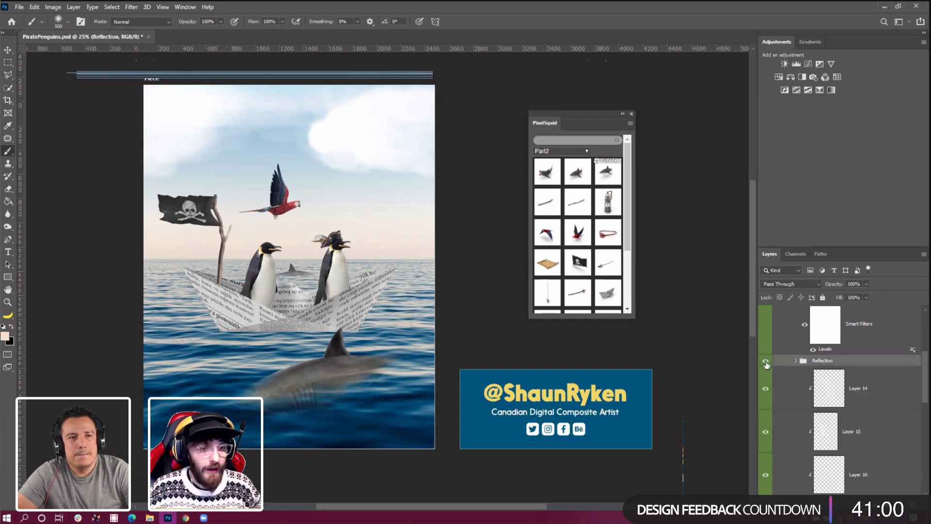
{"action": "left_click", "coordinate": [765, 361]}
{"action": "left_click", "coordinate": [766, 361]}
{"action": "left_click", "coordinate": [765, 362]}
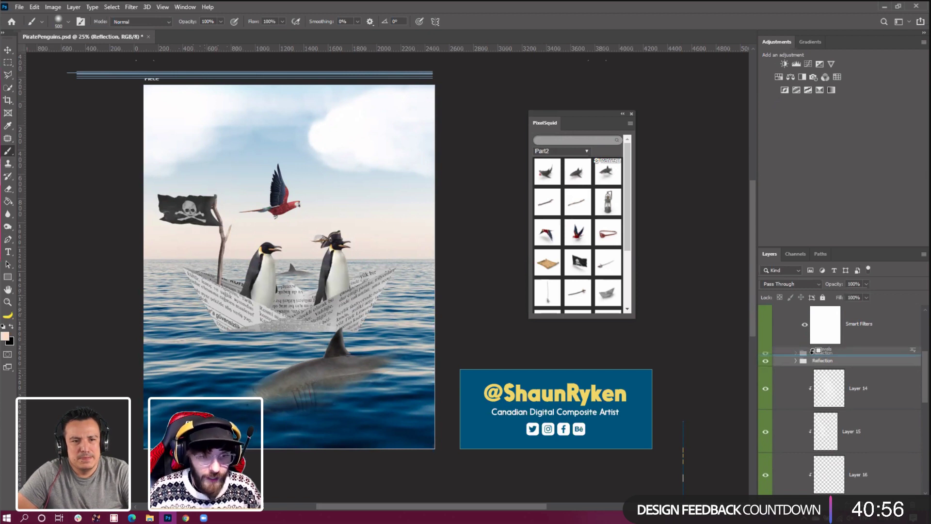
Duplicate the Reflection group and merge the duplicate into a single layer placed below the original group
{"action": "key", "text": "ctrl+j"}
{"action": "right_click", "coordinate": [816, 364]}
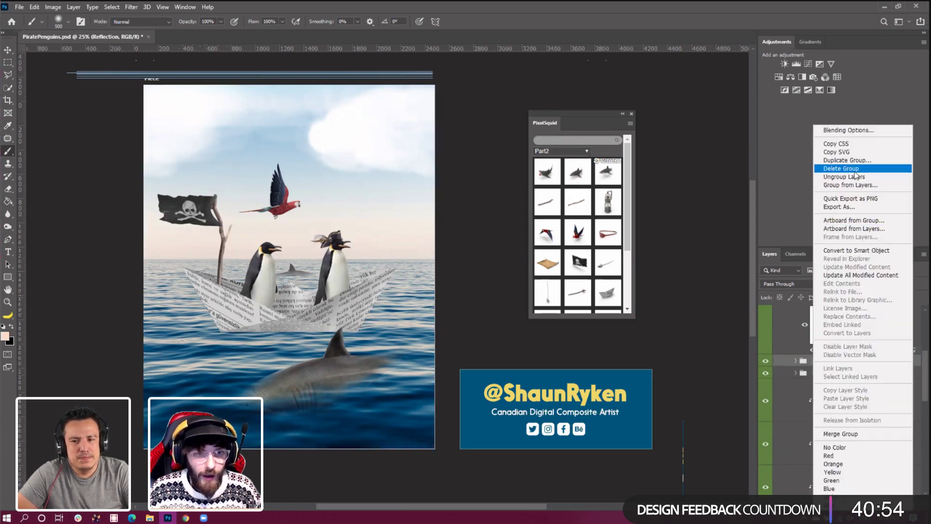
{"action": "left_click", "coordinate": [846, 433]}
{"action": "left_click_drag", "start_coordinate": [815, 378], "coordinate": [815, 412]}
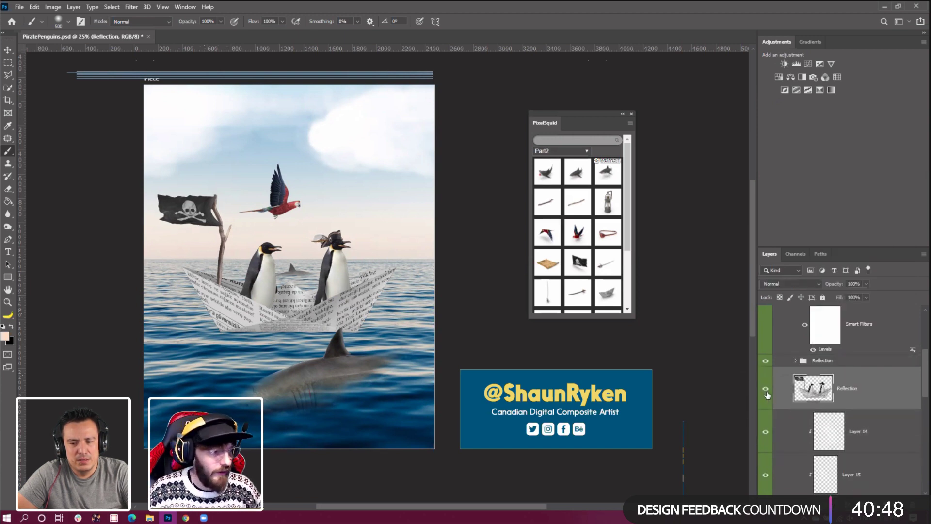
{"action": "left_click", "coordinate": [8, 50]}
{"action": "left_click_drag", "start_coordinate": [316, 228], "coordinate": [392, 295]}
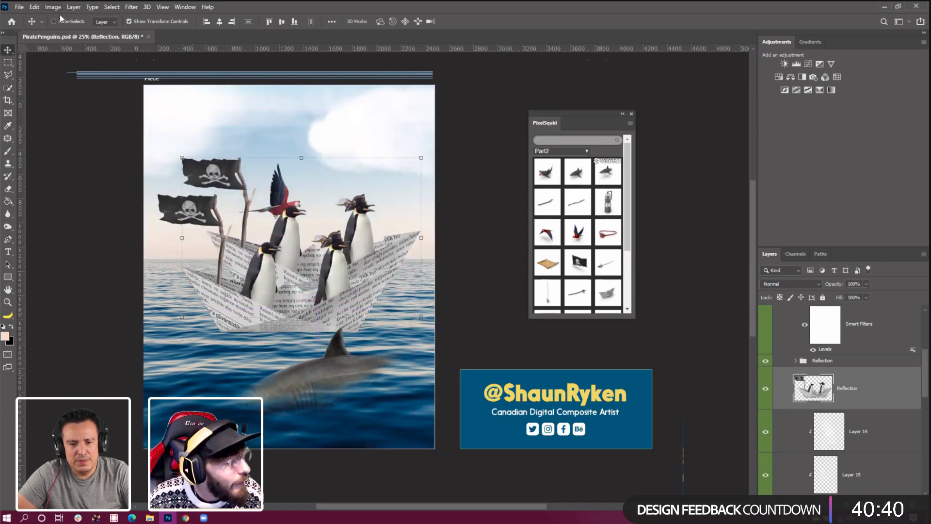
{"action": "left_click", "coordinate": [34, 7]}
{"action": "left_click", "coordinate": [54, 17]}
Flip the merged Reflection layer vertically and move it straight down so it mirrors the boat in the water
{"action": "left_click", "coordinate": [53, 7]}
{"action": "mouse_move", "coordinate": [34, 7]}
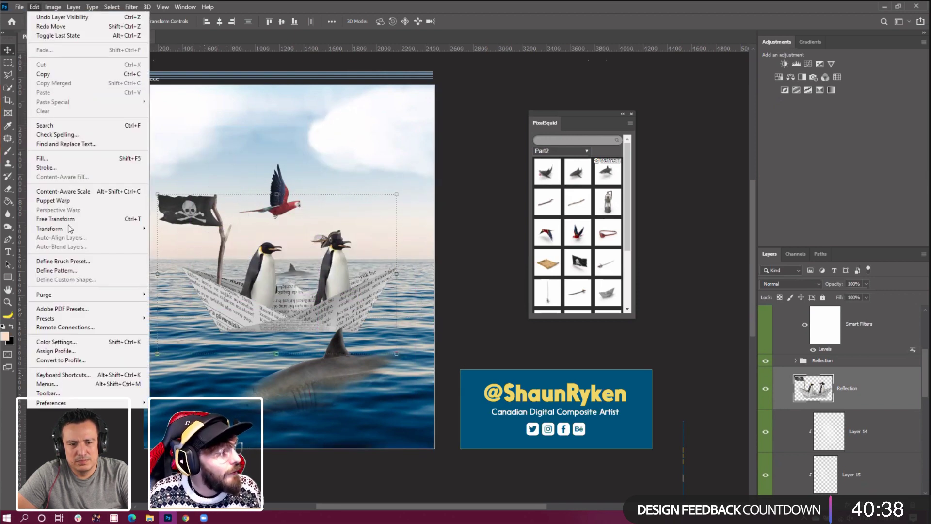
{"action": "mouse_move", "coordinate": [71, 228]}
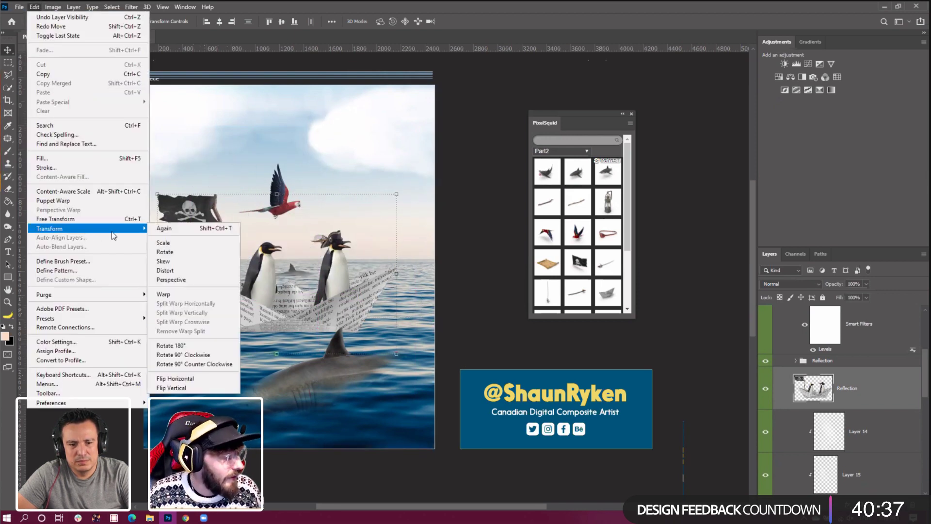
{"action": "left_click", "coordinate": [207, 388]}
{"action": "left_click_drag", "start_coordinate": [311, 236], "coordinate": [313, 364]}
Squash the flipped Reflection layer to about 76% height, keeping its width at 100%, and position it just beneath the boat's hull
{"action": "key", "text": "ctrl+t"}
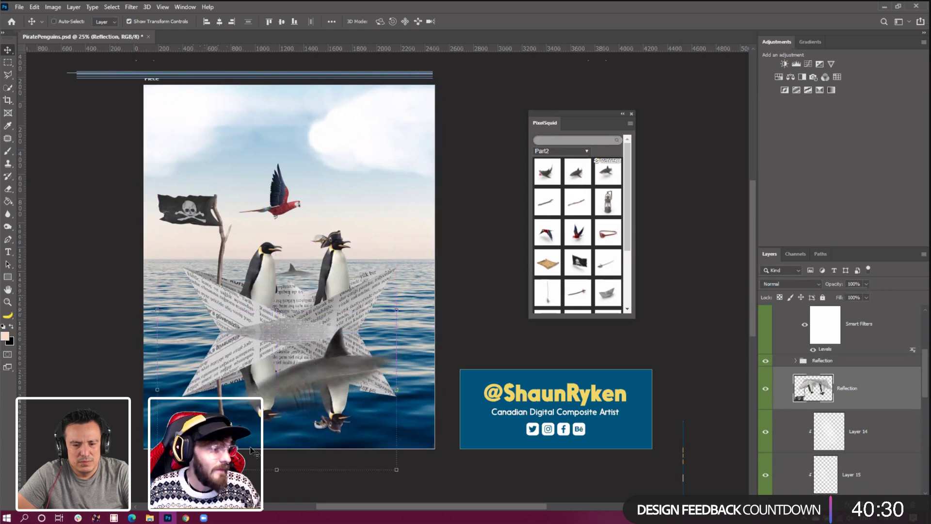
{"action": "left_click_drag", "start_coordinate": [277, 470], "coordinate": [276, 434]}
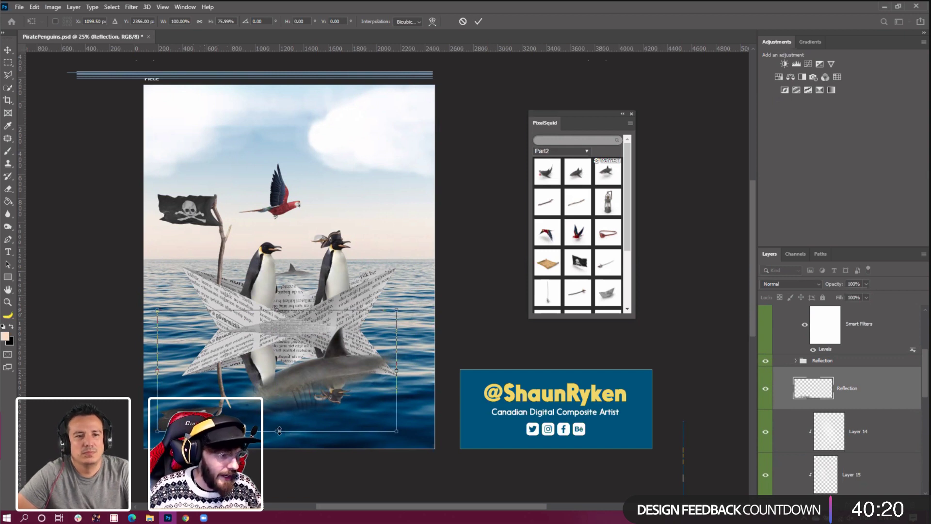
{"action": "left_click_drag", "start_coordinate": [277, 431], "coordinate": [277, 428]}
{"action": "left_click_drag", "start_coordinate": [288, 359], "coordinate": [288, 367]}
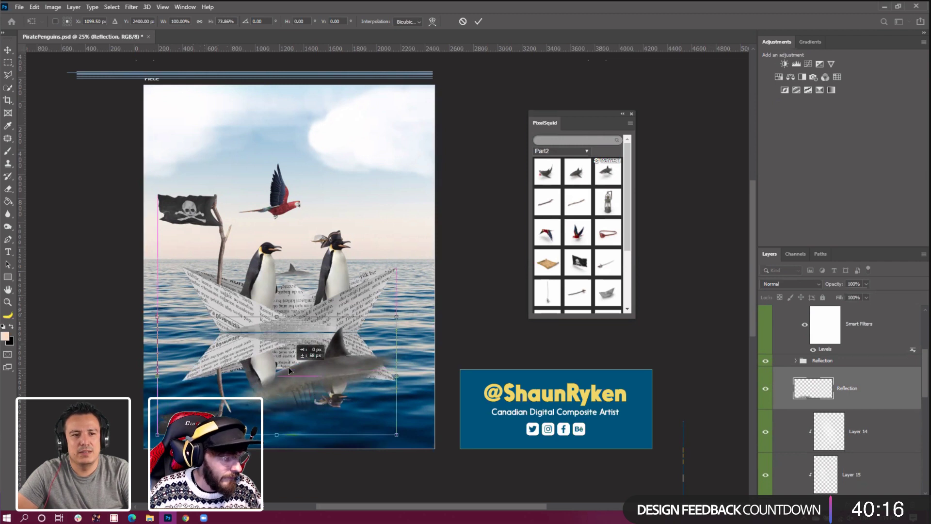
{"action": "key", "text": "Return"}
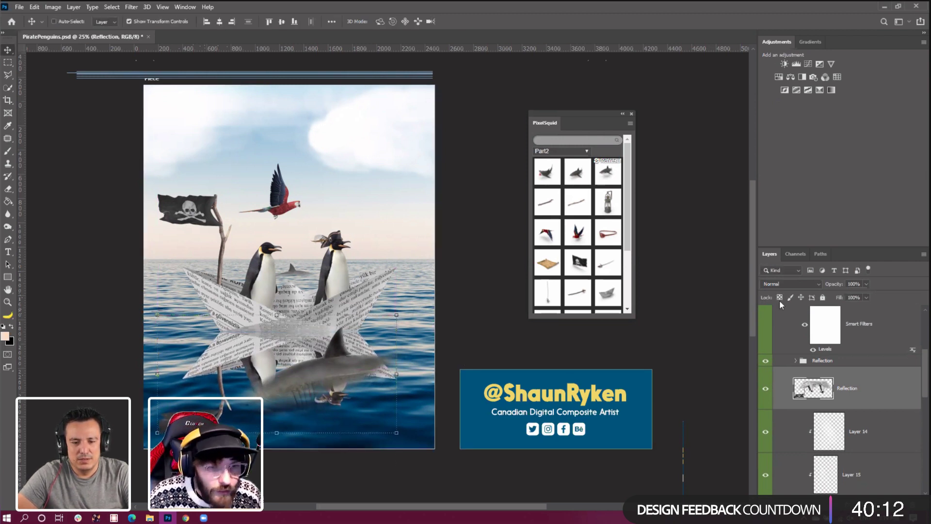
Hide the foreground shark and its clipped layers, and set the merged Reflection layer's blend mode to Soft Light
{"action": "scroll", "coordinate": [785, 378], "scroll_direction": "up", "scroll_amount": 3}
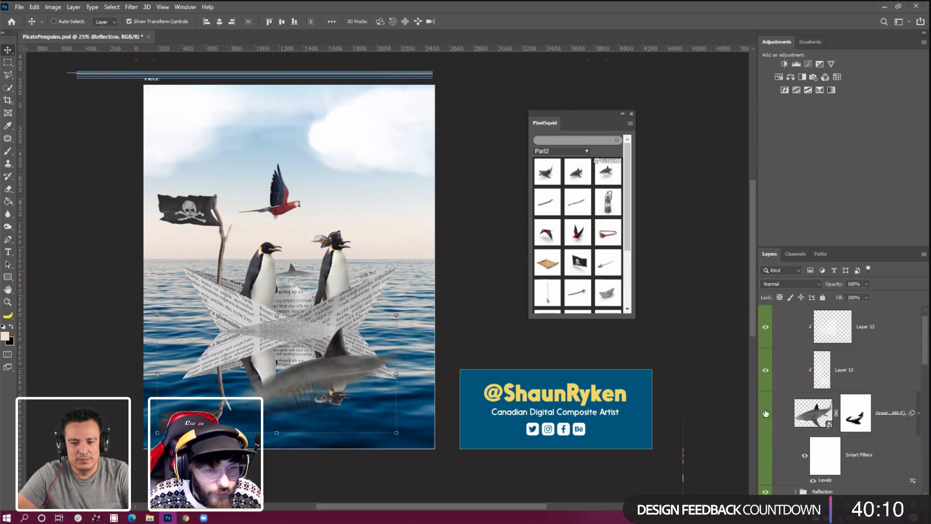
{"action": "left_click_drag", "start_coordinate": [769, 332], "coordinate": [770, 363]}
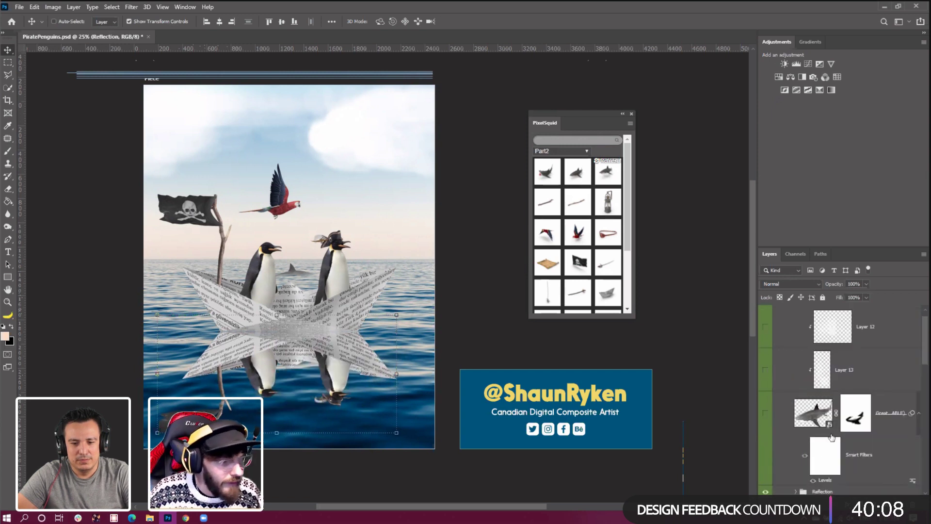
{"action": "scroll", "coordinate": [832, 437], "scroll_direction": "down", "scroll_amount": 4}
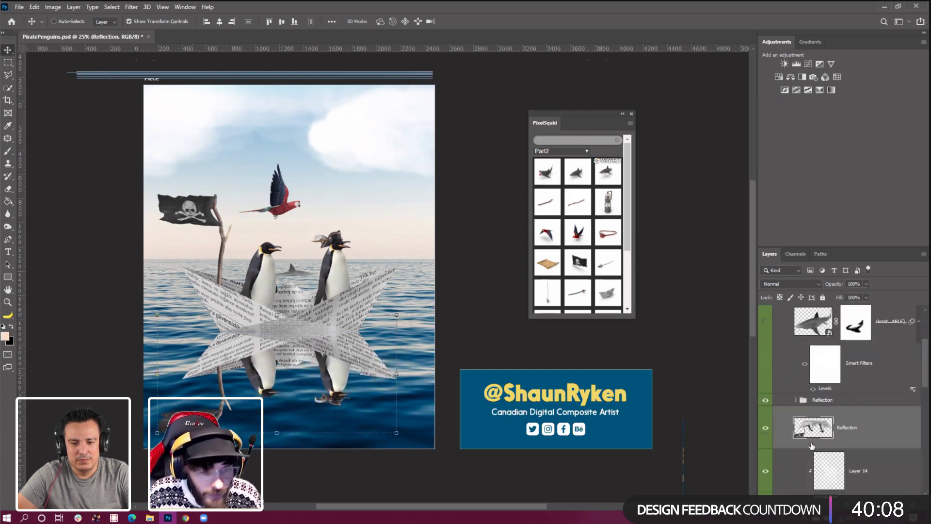
{"action": "left_click", "coordinate": [776, 285]}
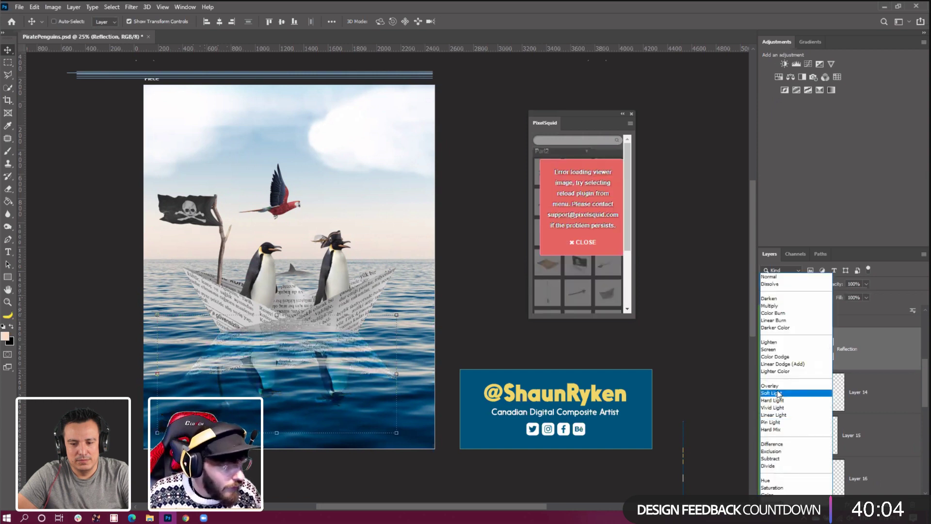
{"action": "left_click", "coordinate": [777, 393]}
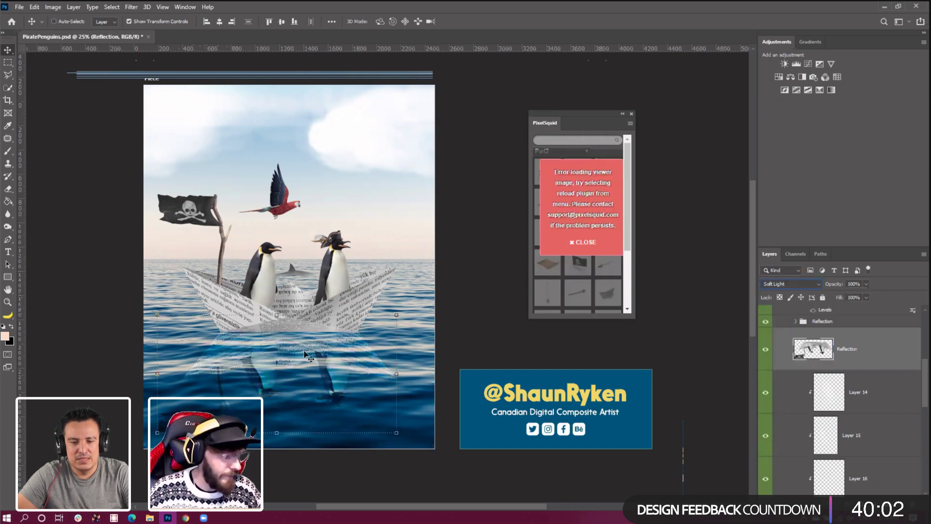
Apply the Wave filter to the Reflection layer with amplitude 1 to 14, horizontal scale 100% and vertical scale 1%
{"action": "left_click", "coordinate": [112, 6]}
{"action": "mouse_move", "coordinate": [131, 7]}
{"action": "mouse_move", "coordinate": [212, 142]}
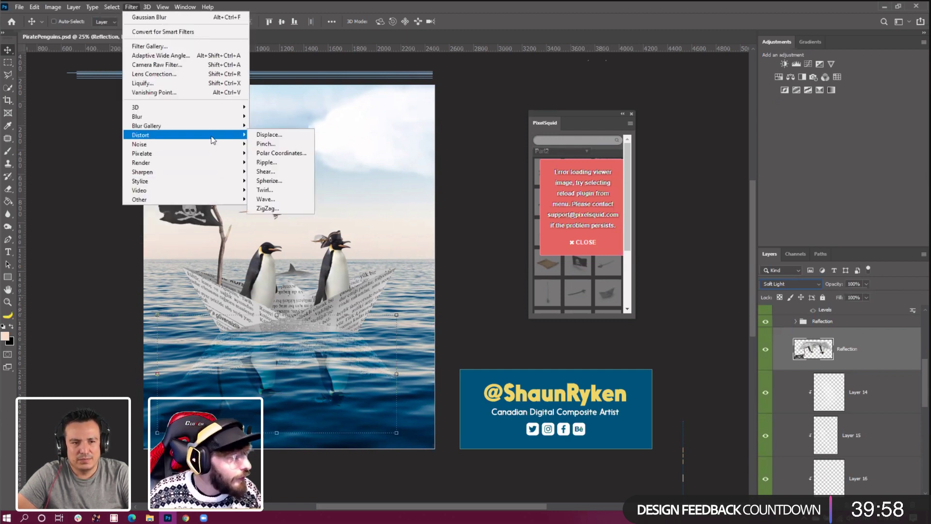
{"action": "left_click", "coordinate": [294, 202]}
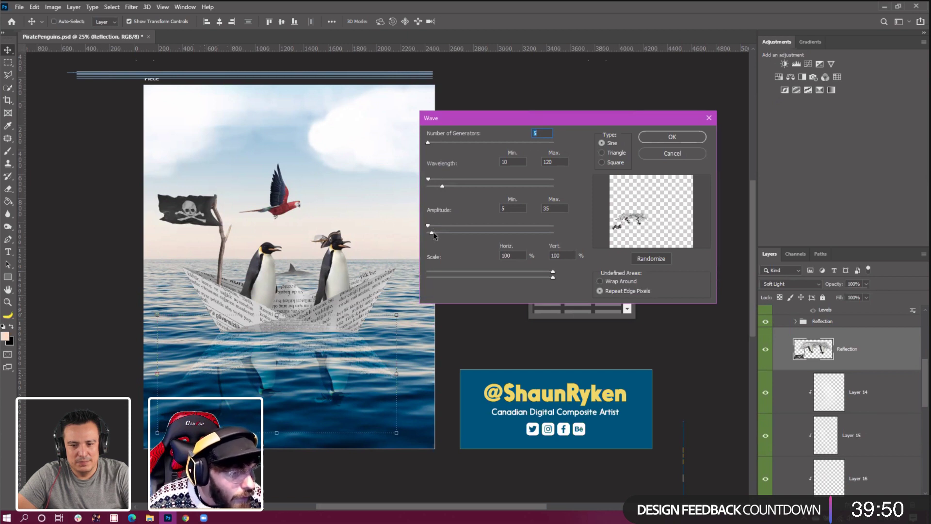
{"action": "left_click_drag", "start_coordinate": [433, 232], "coordinate": [429, 232]}
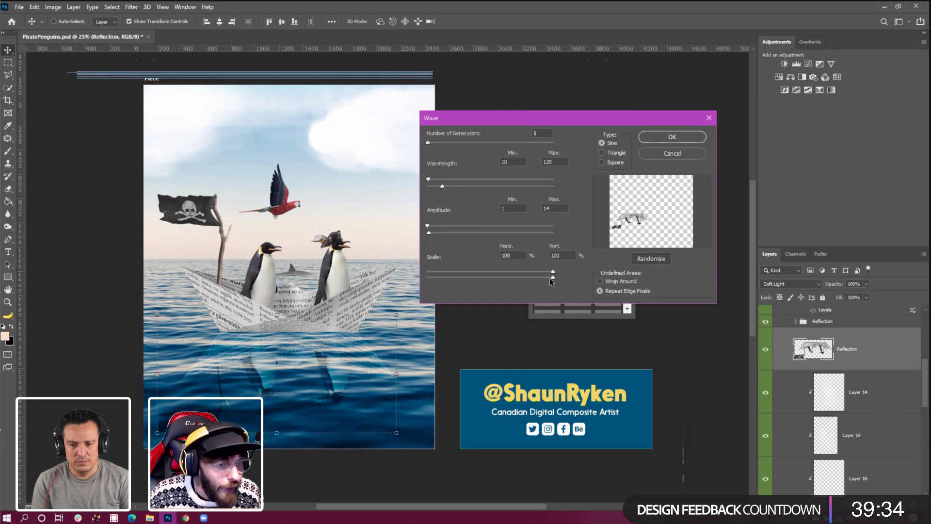
{"action": "left_click_drag", "start_coordinate": [554, 279], "coordinate": [543, 278]}
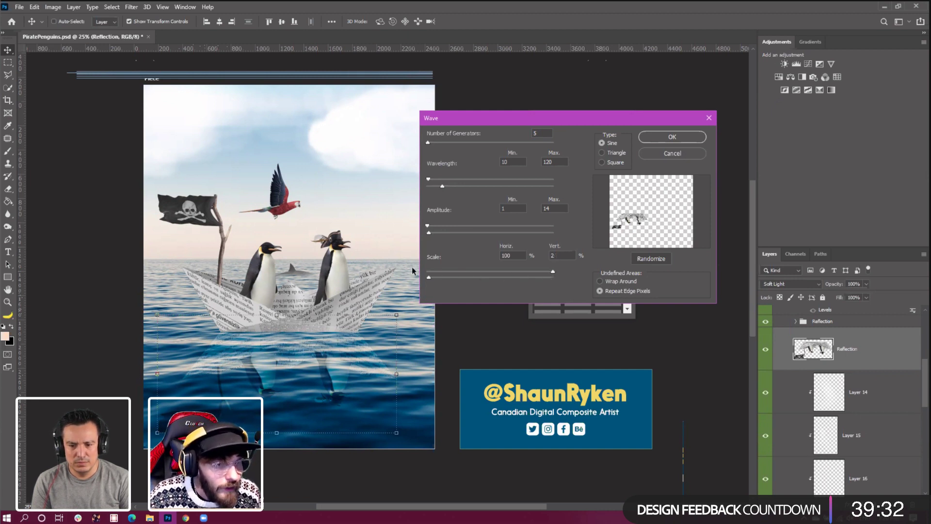
{"action": "left_click_drag", "start_coordinate": [413, 269], "coordinate": [260, 371]}
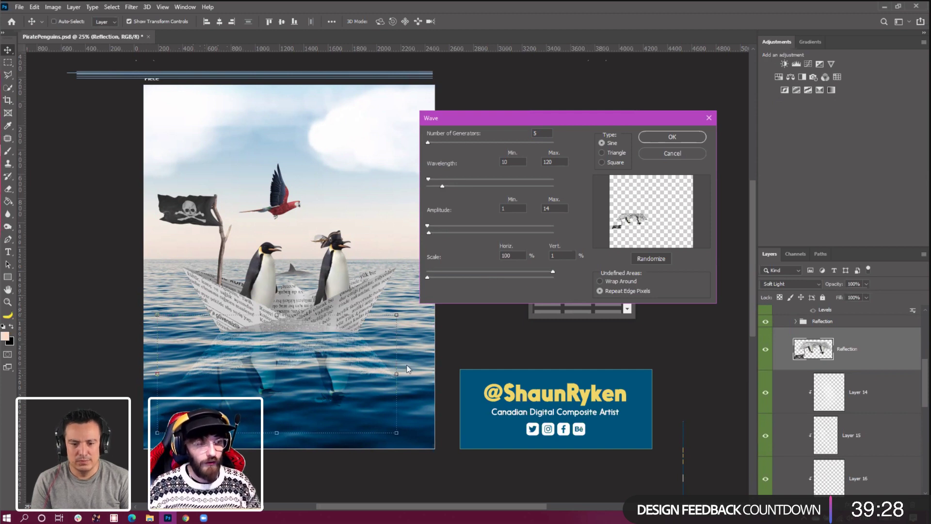
{"action": "left_click", "coordinate": [672, 137]}
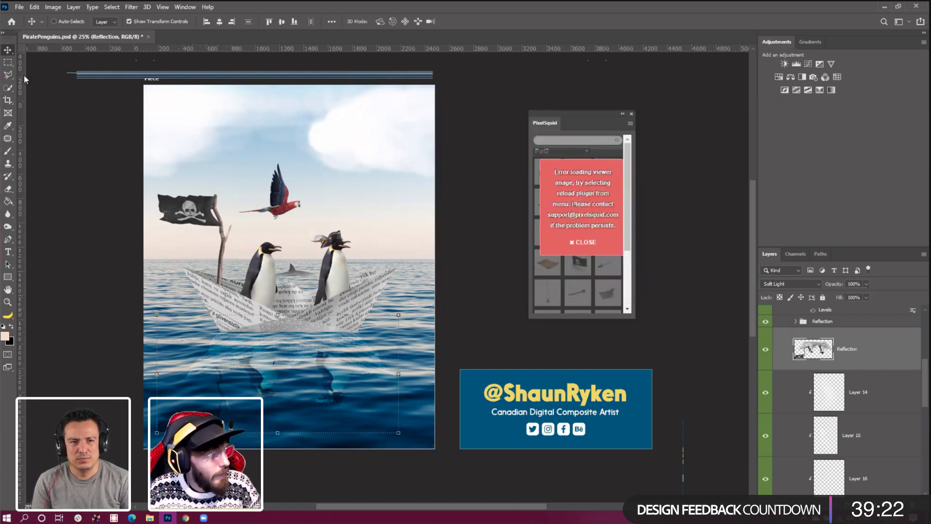
Nudge the wave-distorted Reflection layer slightly to the right with the Move tool
{"action": "left_click", "coordinate": [8, 63]}
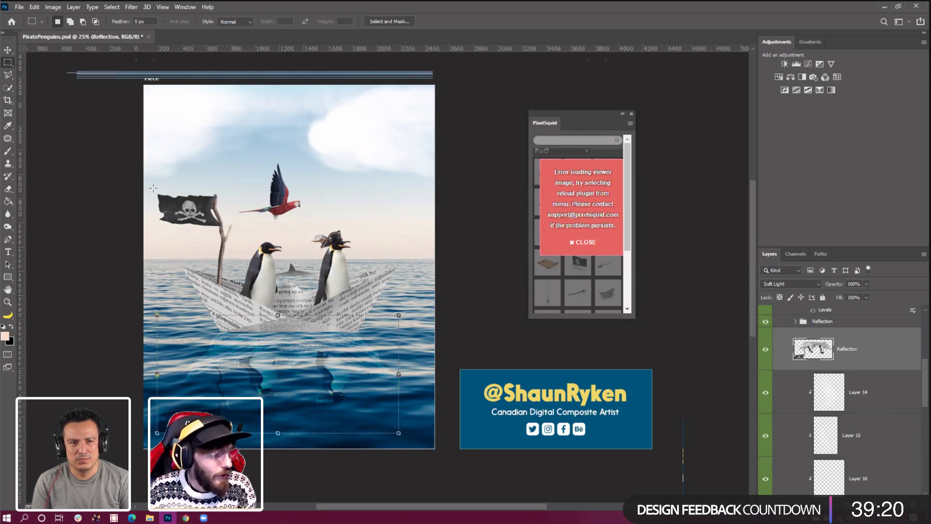
{"action": "left_click", "coordinate": [8, 51]}
{"action": "key", "text": "shift+Right"}
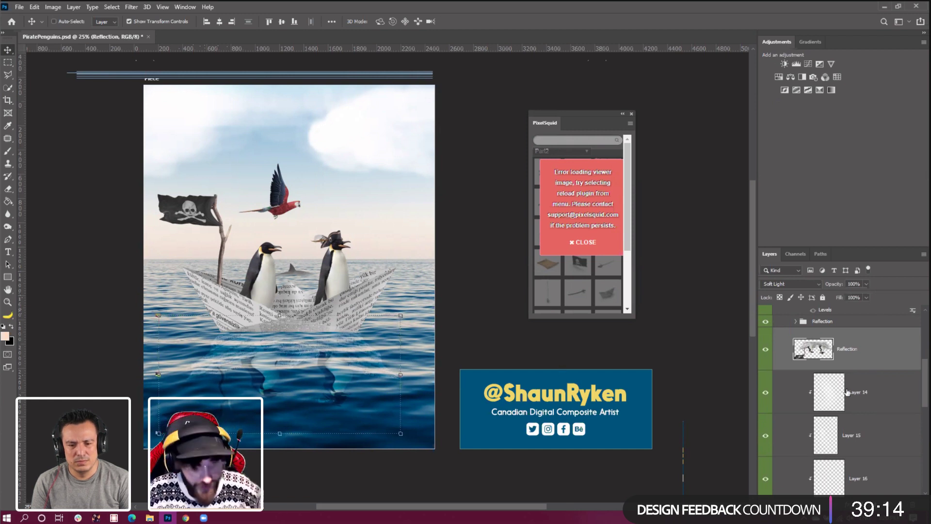
Add a Reveal All layer mask to the Reflection group containing the boat and penguins
{"action": "scroll", "coordinate": [831, 369], "scroll_direction": "up", "scroll_amount": 1}
{"action": "left_click", "coordinate": [825, 360]}
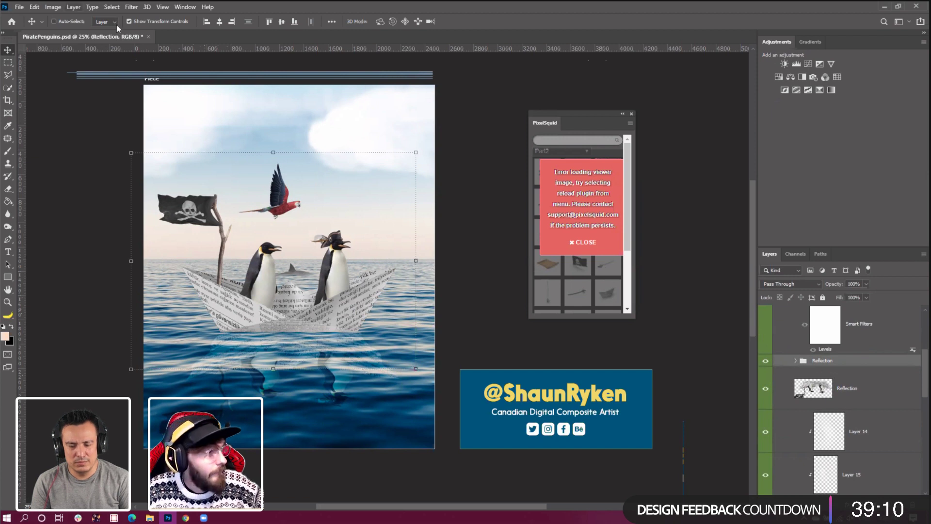
{"action": "left_click", "coordinate": [73, 7]}
{"action": "mouse_move", "coordinate": [157, 165]}
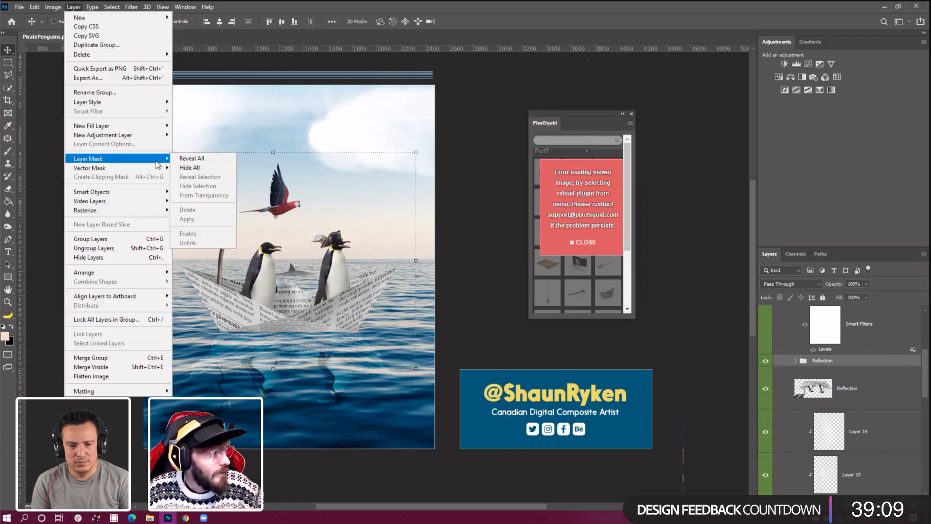
{"action": "left_click", "coordinate": [192, 160]}
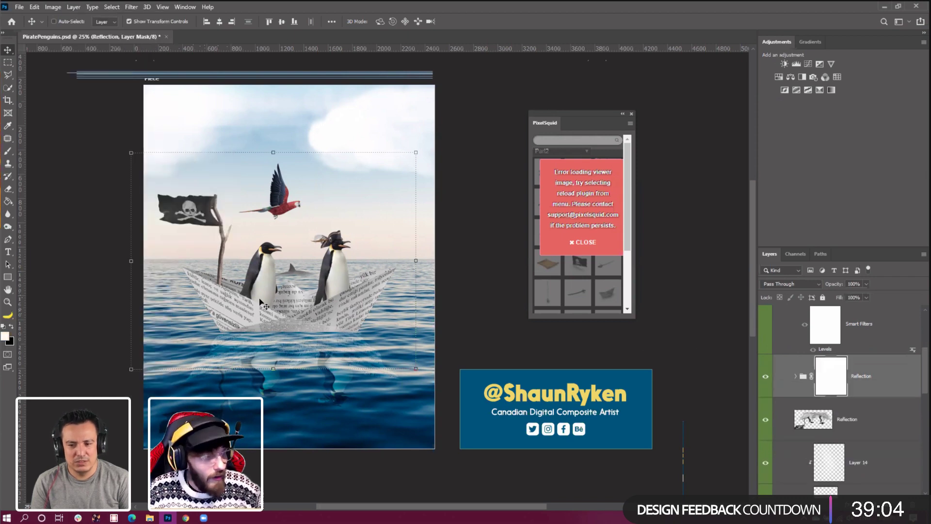
Fade the boat's bottom edge into the water by erasing along the waterline on the group's mask with a soft 35% opacity Eraser
{"action": "left_click", "coordinate": [8, 188]}
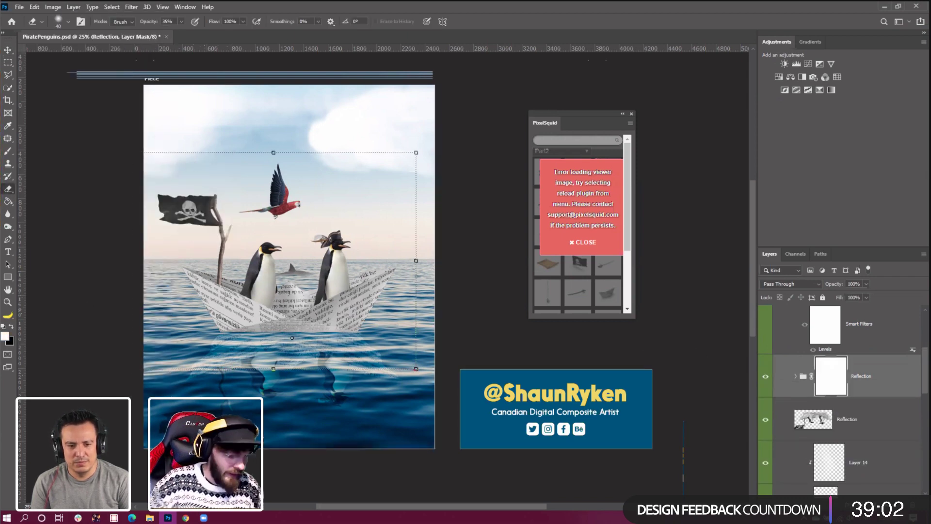
{"action": "scroll", "coordinate": [294, 341], "scroll_direction": "up", "scroll_amount": 2}
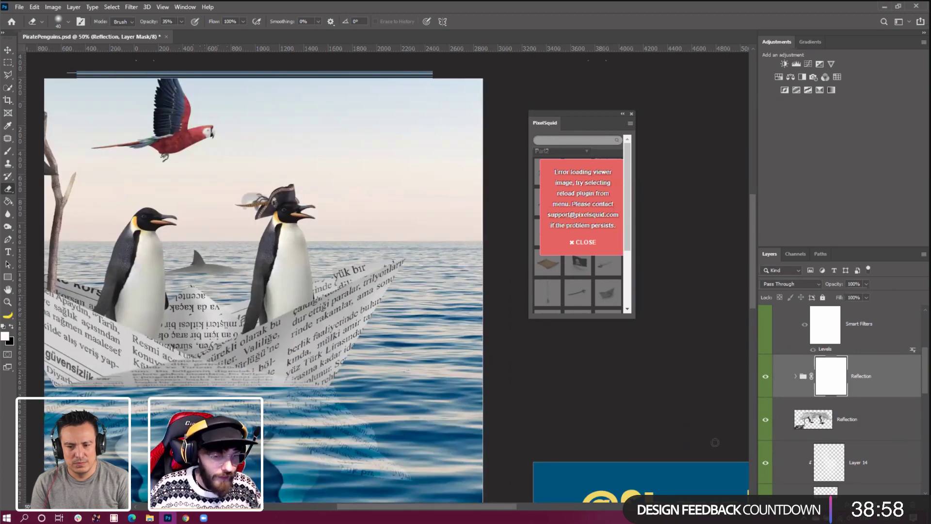
{"action": "left_click_drag", "start_coordinate": [484, 507], "coordinate": [448, 507]}
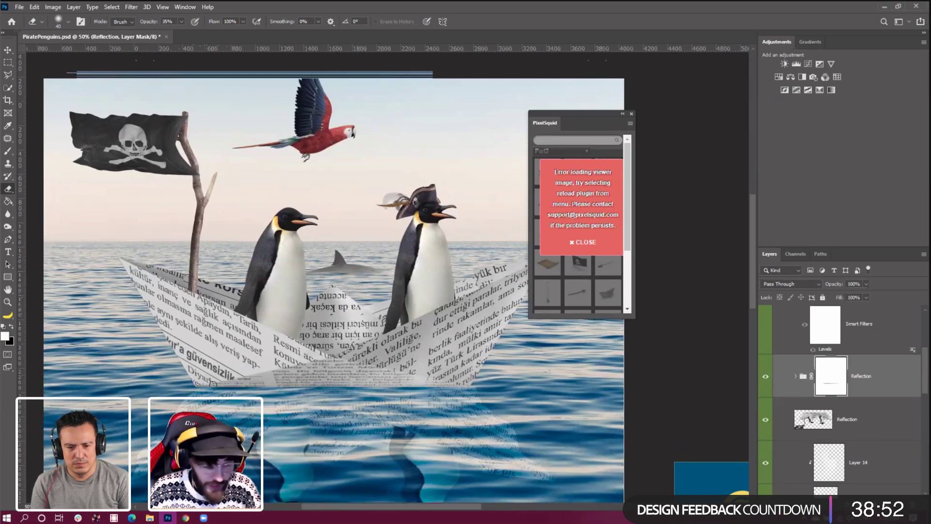
{"action": "key", "text": "bracketright"}
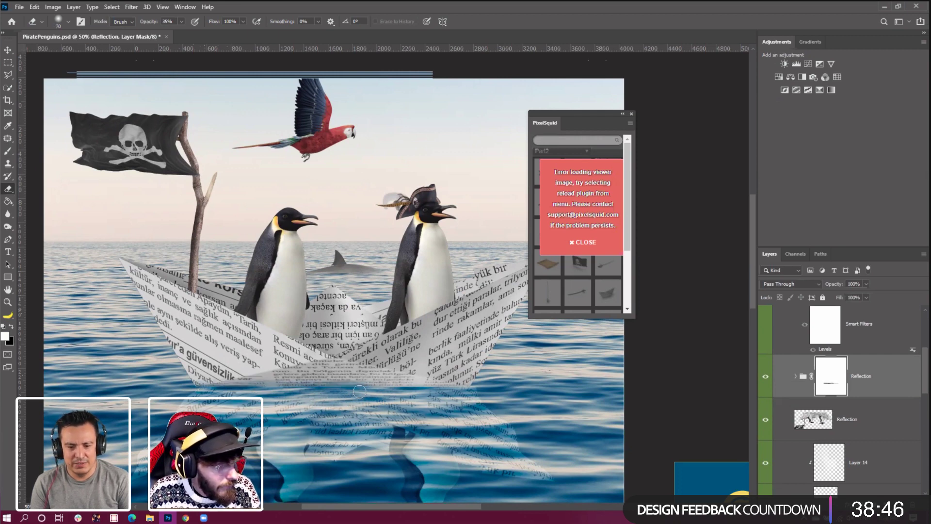
{"action": "mouse_move", "coordinate": [386, 391]}
{"action": "left_mouse_down"}
{"action": "mouse_move", "coordinate": [377, 387]}
{"action": "mouse_move", "coordinate": [493, 391]}
{"action": "mouse_move", "coordinate": [439, 390]}
{"action": "left_mouse_up"}
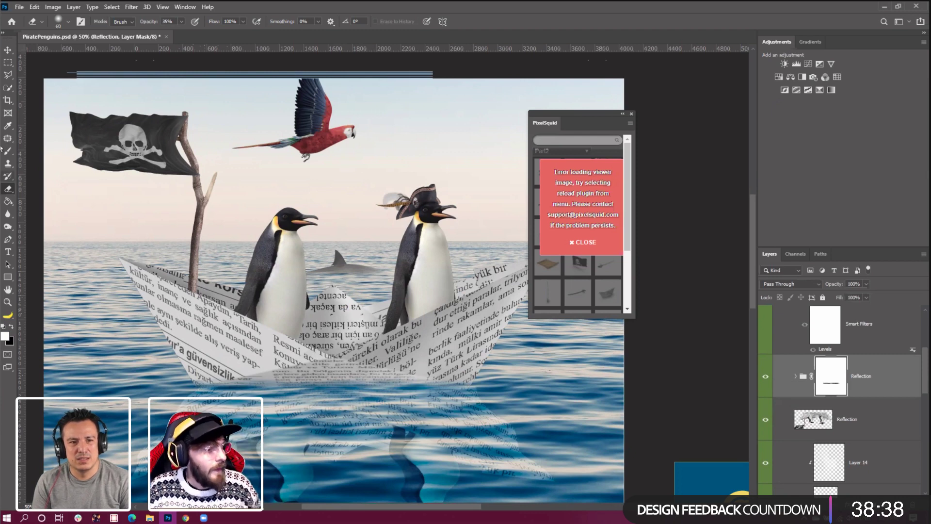
Nudge the merged Reflection layer to the left in small increments to line it up under the boat
{"action": "left_click", "coordinate": [7, 50]}
{"action": "left_click", "coordinate": [805, 413]}
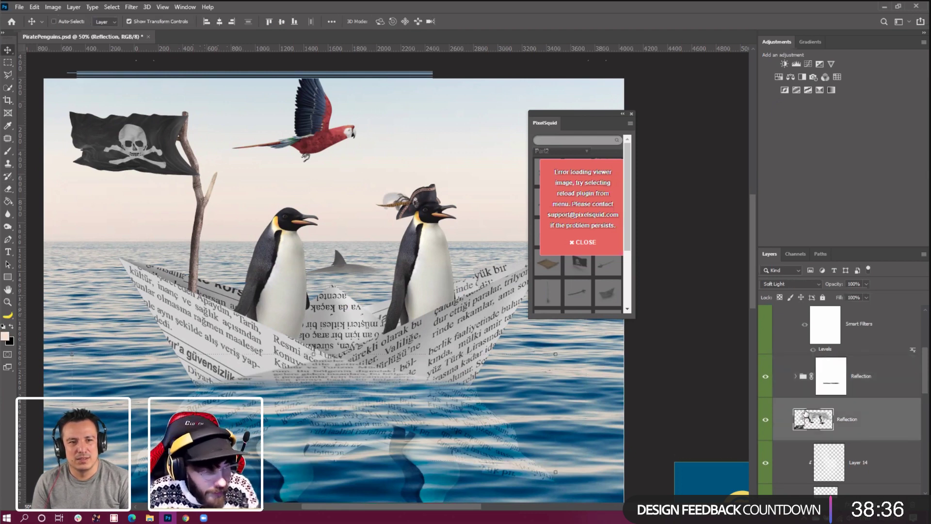
{"action": "key", "text": "Left"}
{"action": "key", "text": "Left"}
{"action": "key", "text": "Left"}
{"action": "key", "text": "Left"}
{"action": "key", "text": "Left"}
{"action": "key", "text": "Left"}
{"action": "key", "text": "Left"}
{"action": "key", "text": "Left"}
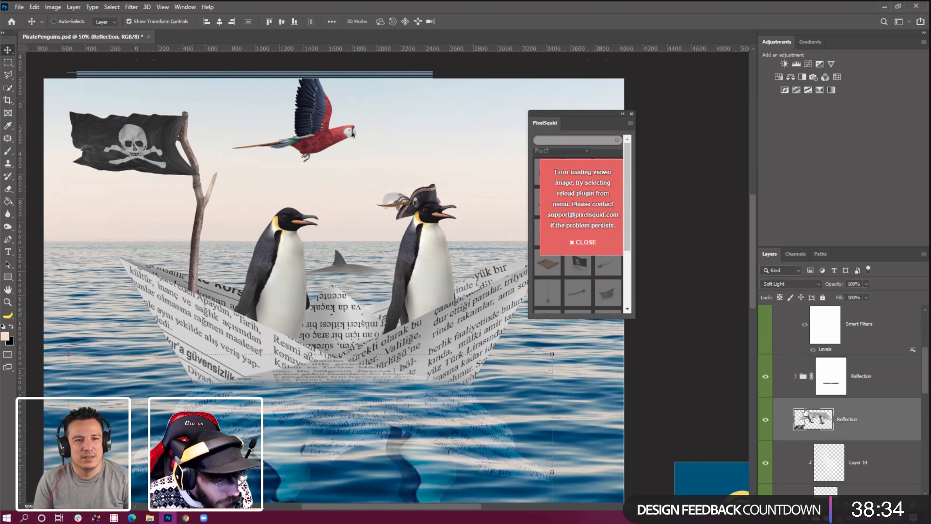
{"action": "key", "text": "Left"}
{"action": "key", "text": "Left"}
{"action": "key", "text": "Left"}
{"action": "key", "text": "Left"}
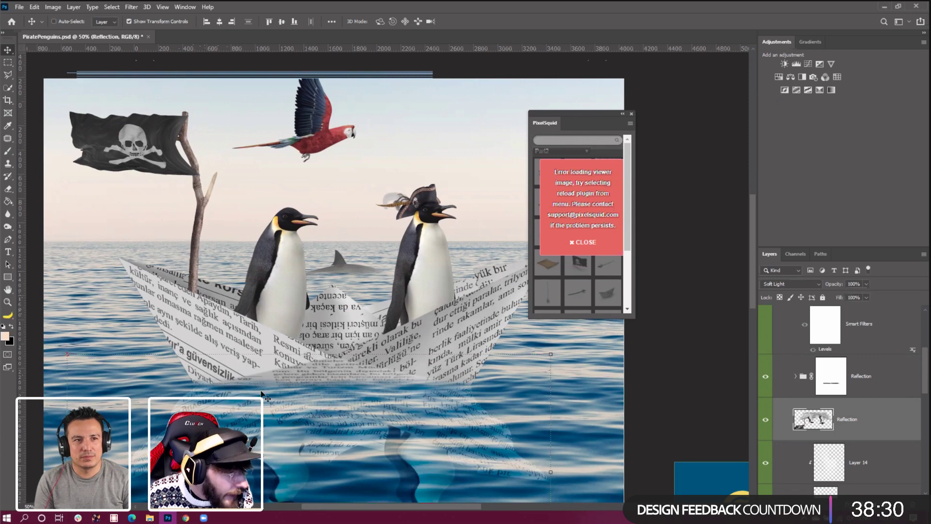
{"action": "key", "text": "Left"}
{"action": "key", "text": "Left"}
{"action": "key", "text": "Left"}
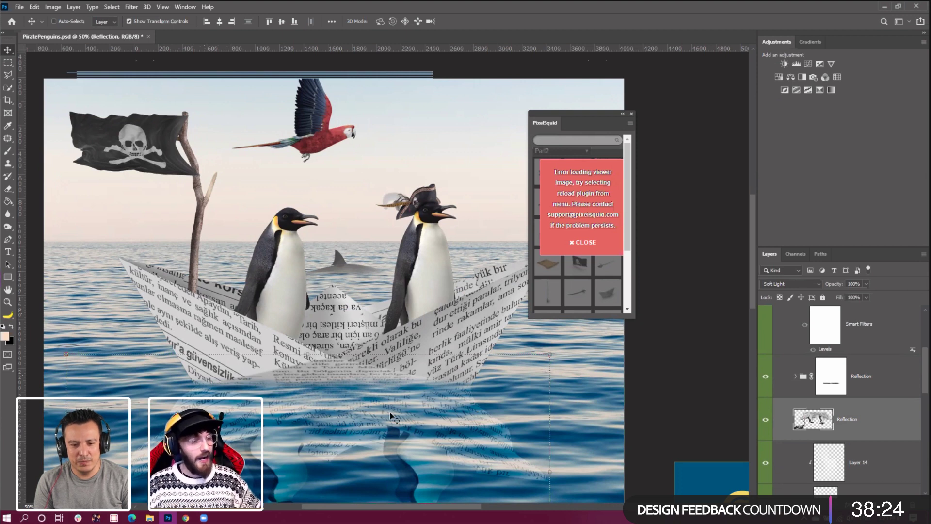
Add a new layer above the Reflection group and clip it to the group with a clipping mask
{"action": "left_click", "coordinate": [7, 302]}
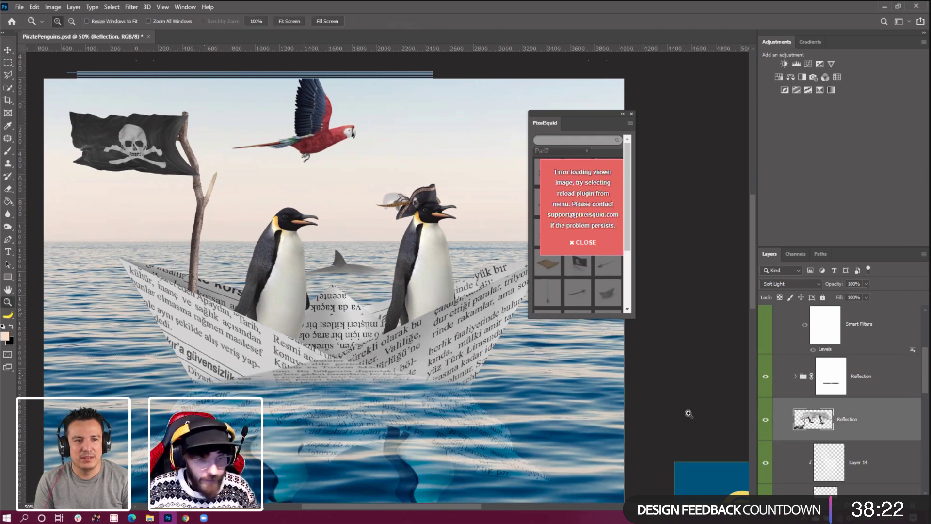
{"action": "left_click", "coordinate": [849, 379]}
{"action": "key", "text": "ctrl+shift+alt+n"}
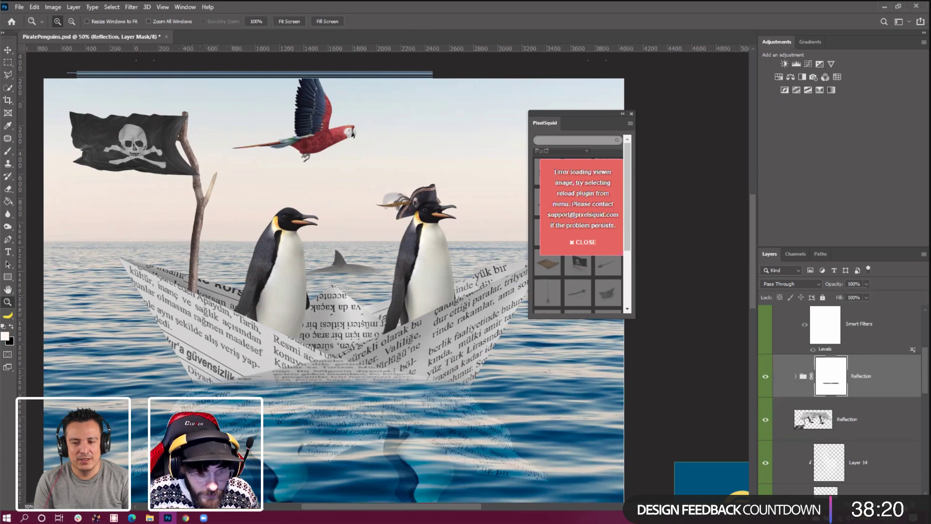
{"action": "right_click", "coordinate": [840, 373]}
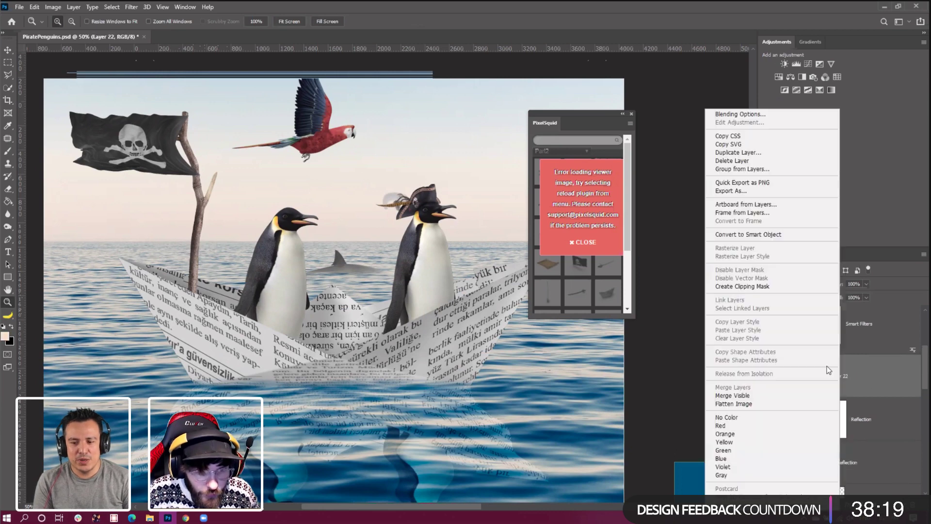
{"action": "left_click", "coordinate": [742, 287]}
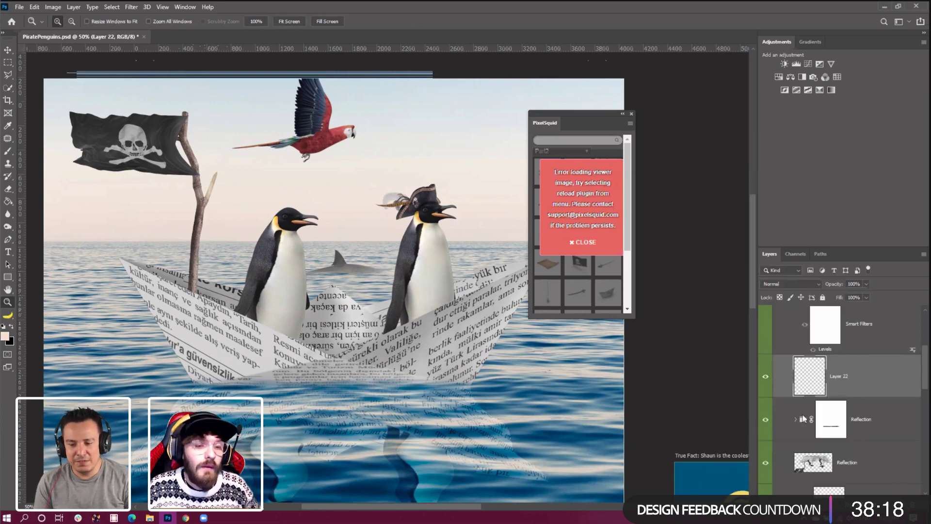
Paint a soft black shadow along the paper boat's bottom edge on the clipped layer, using a full-opacity Brush
{"action": "left_click", "coordinate": [11, 326]}
{"action": "left_click", "coordinate": [8, 151]}
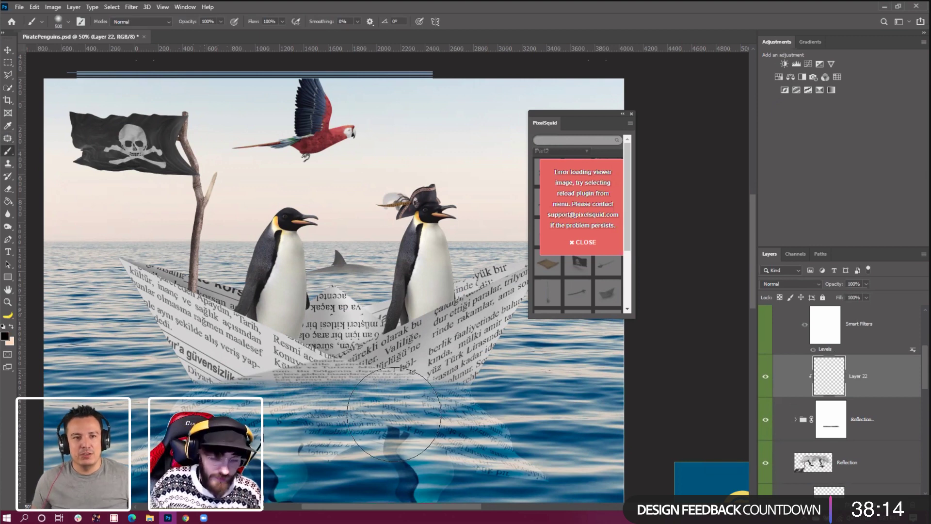
{"action": "key", "text": "bracketleft"}
{"action": "key", "text": "bracketleft"}
{"action": "key", "text": "bracketleft"}
{"action": "key", "text": "bracketleft"}
{"action": "key", "text": "bracketleft"}
{"action": "key", "text": "bracketleft"}
{"action": "mouse_move", "coordinate": [459, 375]}
{"action": "left_mouse_down"}
{"action": "mouse_move", "coordinate": [400, 396]}
{"action": "mouse_move", "coordinate": [476, 388]}
{"action": "mouse_move", "coordinate": [238, 398]}
{"action": "mouse_move", "coordinate": [321, 381]}
{"action": "mouse_move", "coordinate": [201, 402]}
{"action": "mouse_move", "coordinate": [291, 388]}
{"action": "mouse_move", "coordinate": [219, 378]}
{"action": "left_mouse_up"}
{"action": "key", "text": "bracketright"}
{"action": "key", "text": "bracketright"}
{"action": "key", "text": "bracketleft"}
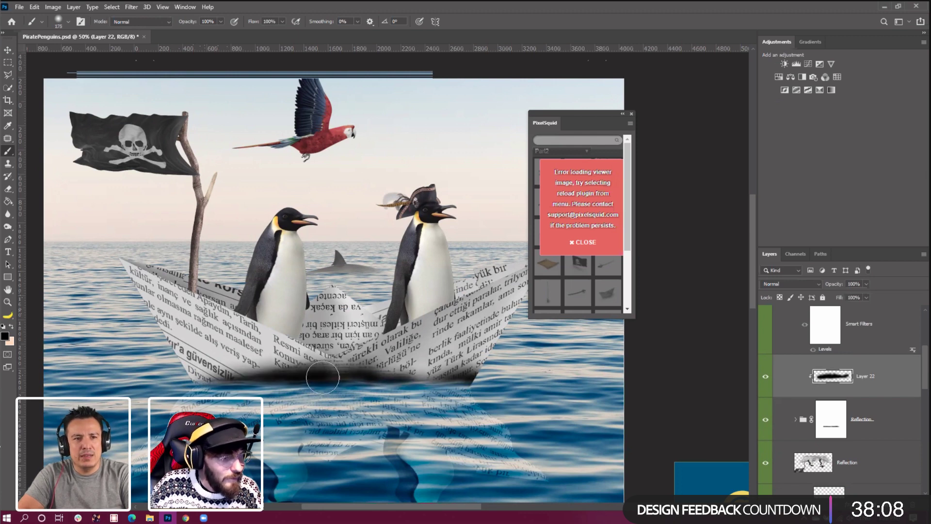
{"action": "mouse_move", "coordinate": [323, 377]}
{"action": "left_mouse_down"}
{"action": "mouse_move", "coordinate": [436, 406]}
{"action": "mouse_move", "coordinate": [398, 386]}
{"action": "left_mouse_up"}
{"action": "key", "text": "bracketleft"}
{"action": "key", "text": "bracketleft"}
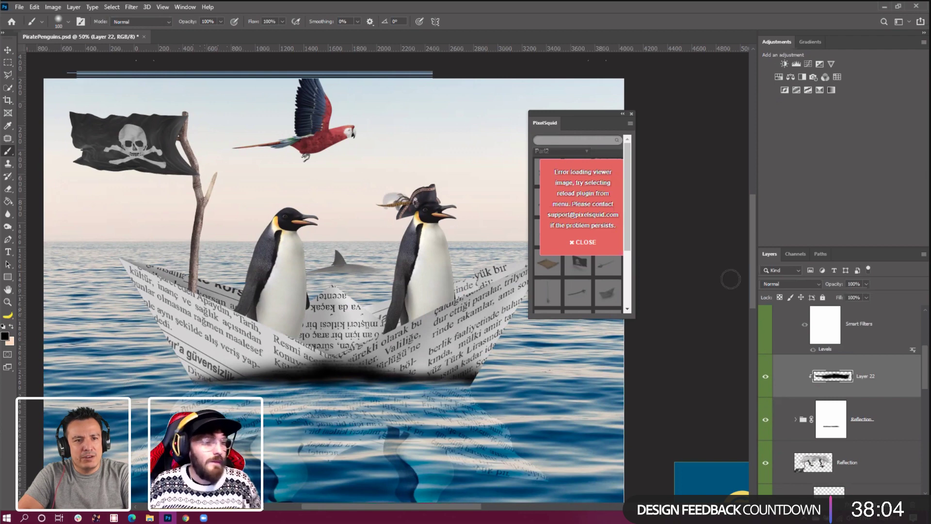
Set the shadow layer's blend mode to Soft Light and soften the shadow with a 35% opacity Eraser
{"action": "left_click", "coordinate": [778, 284]}
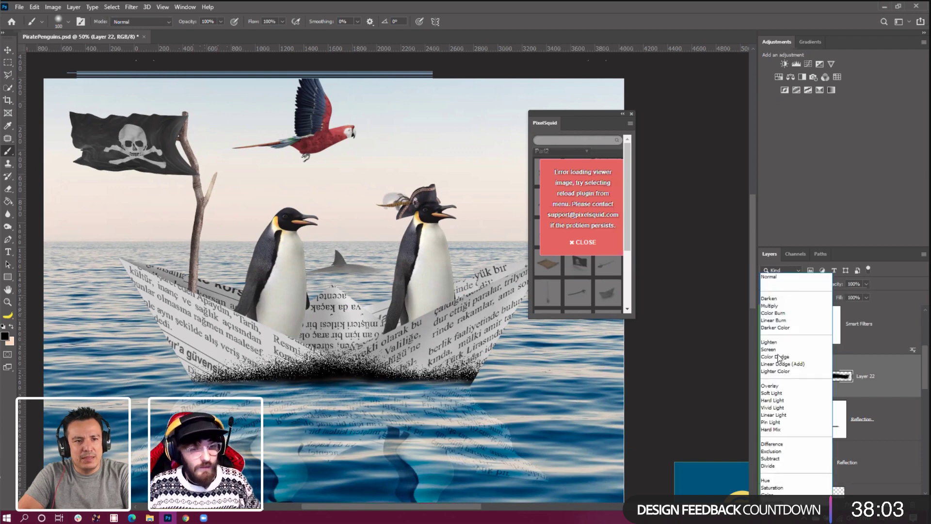
{"action": "left_click", "coordinate": [776, 393]}
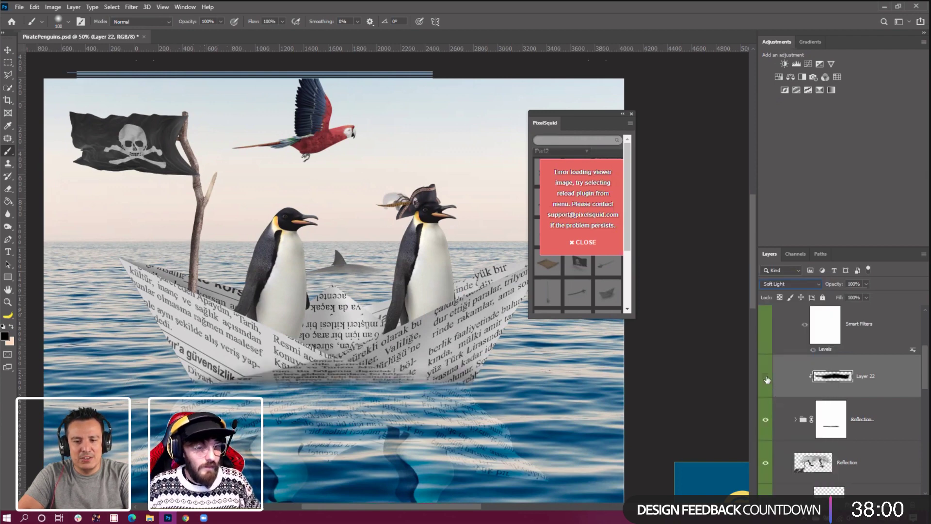
{"action": "left_click", "coordinate": [8, 189]}
{"action": "key", "text": "bracketright"}
{"action": "key", "text": "bracketright"}
{"action": "key", "text": "bracketright"}
{"action": "key", "text": "bracketright"}
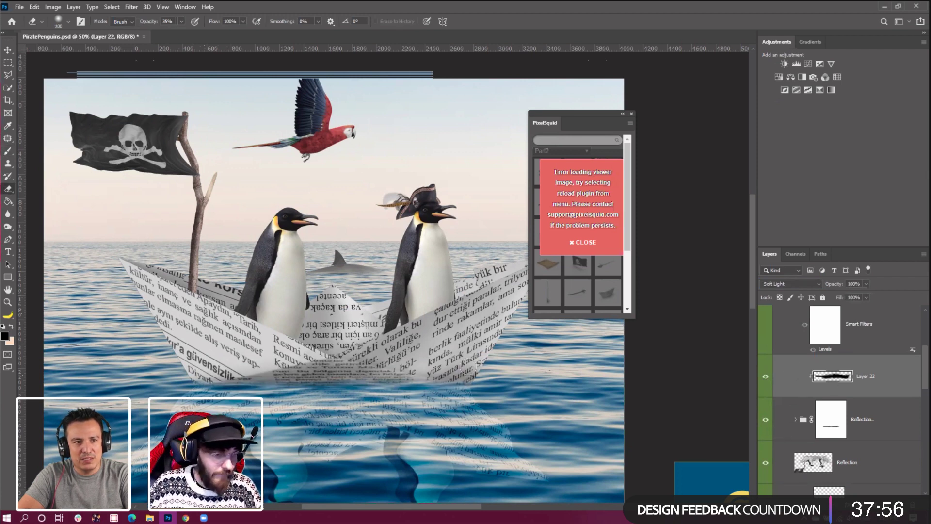
{"action": "key", "text": "bracketleft"}
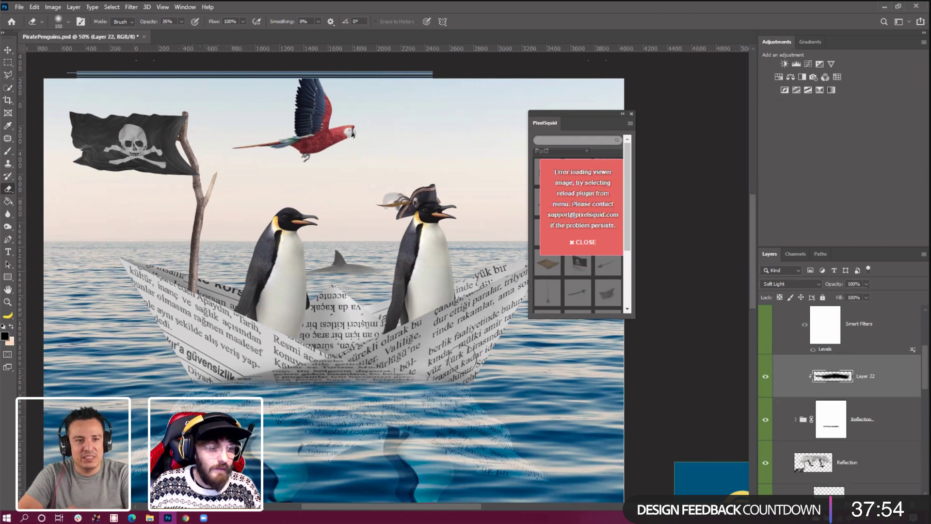
{"action": "key", "text": "bracketleft"}
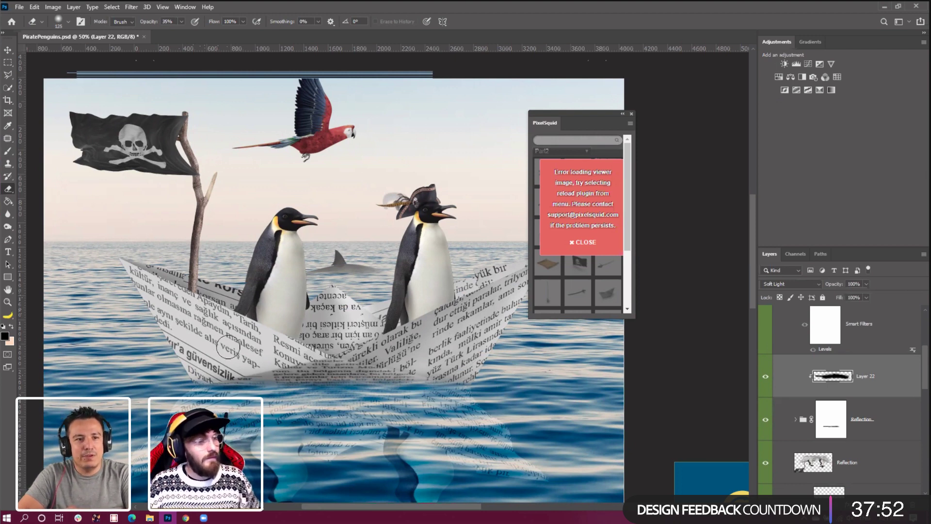
Add another new clipped layer between the Reflection group and the black shadow layer
{"action": "left_click", "coordinate": [7, 302]}
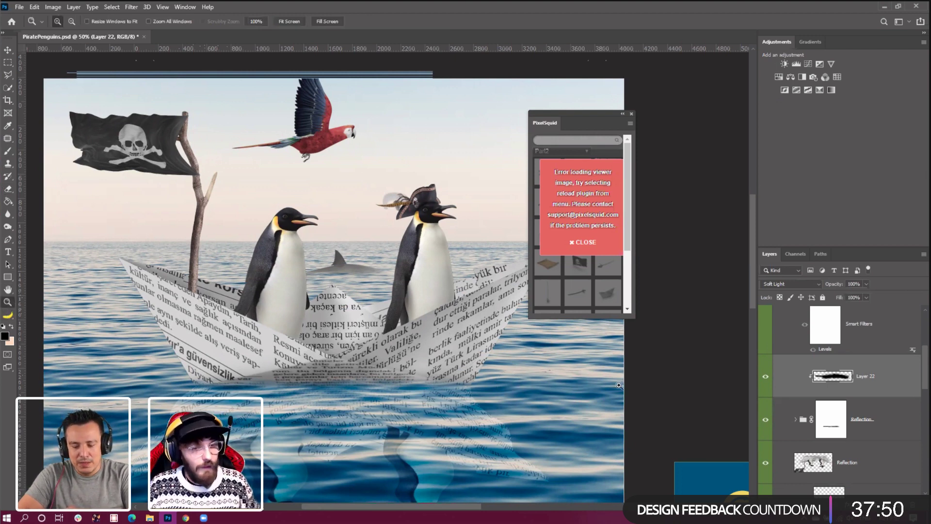
{"action": "scroll", "coordinate": [841, 418], "scroll_direction": "down", "scroll_amount": 2}
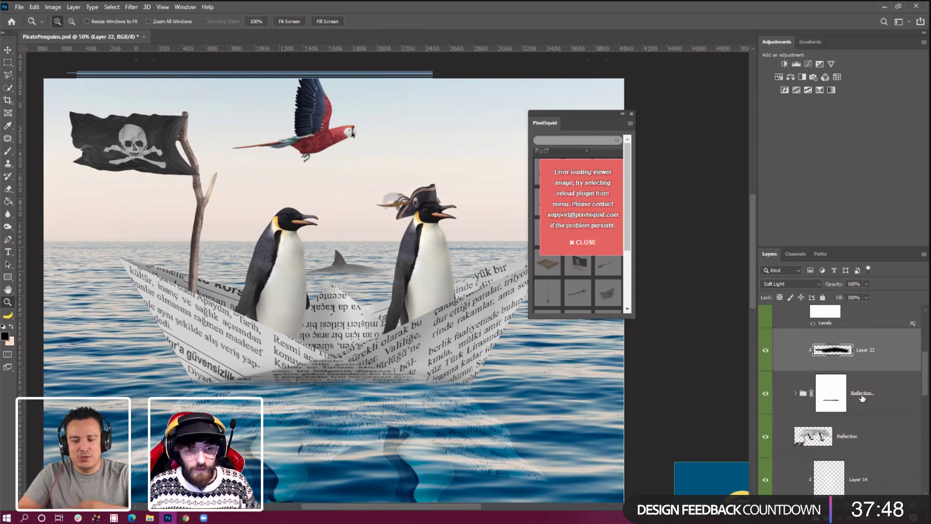
{"action": "left_click", "coordinate": [831, 393]}
{"action": "key", "text": "ctrl+shift+alt+n"}
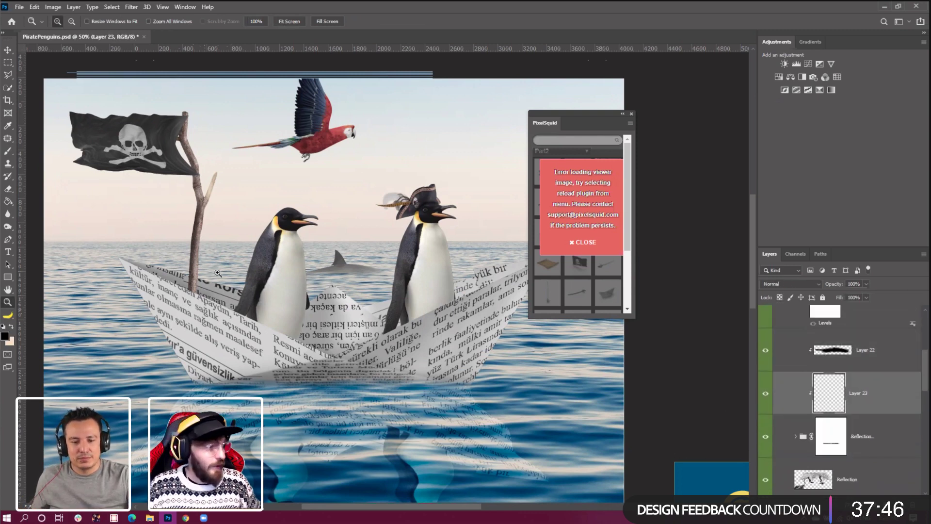
Paint a blue sampled from the sea along the boat's waterline and set that layer's blend mode to Soft Light
{"action": "left_click", "coordinate": [7, 125]}
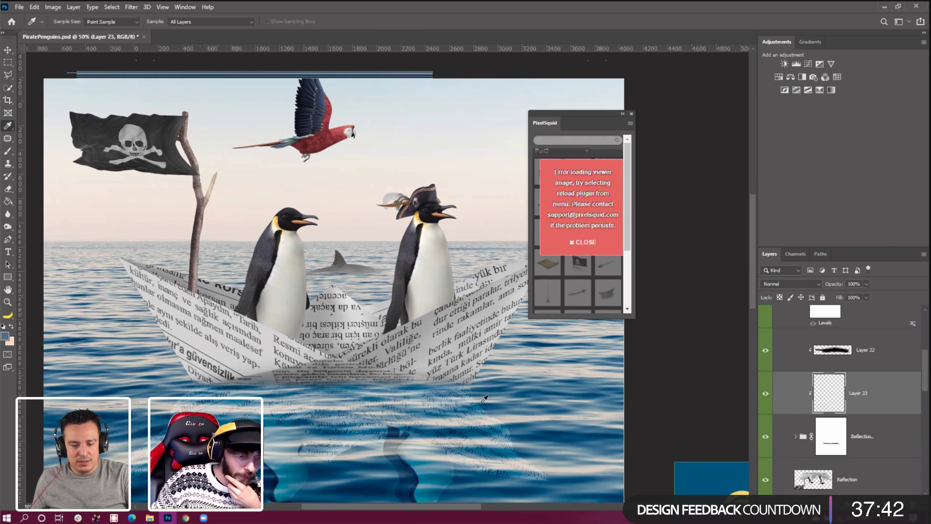
{"action": "left_click", "coordinate": [7, 151]}
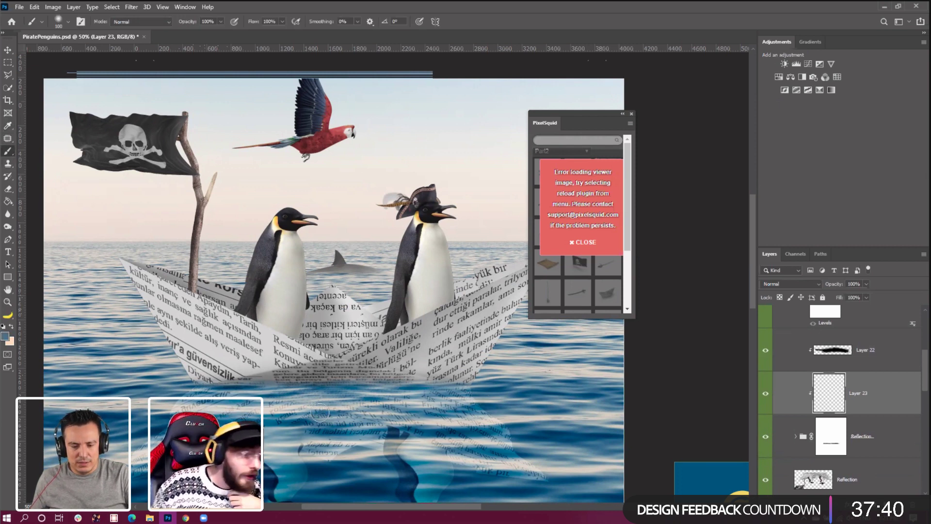
{"action": "mouse_move", "coordinate": [239, 392]}
{"action": "left_mouse_down"}
{"action": "mouse_move", "coordinate": [322, 366]}
{"action": "mouse_move", "coordinate": [424, 381]}
{"action": "left_mouse_up"}
{"action": "left_click_drag", "start_coordinate": [310, 382], "coordinate": [345, 378]}
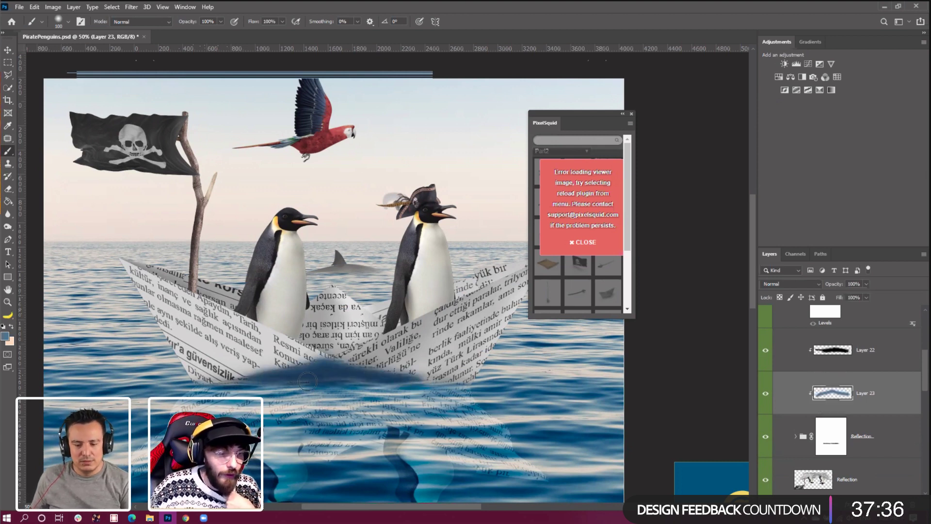
{"action": "left_click", "coordinate": [790, 284]}
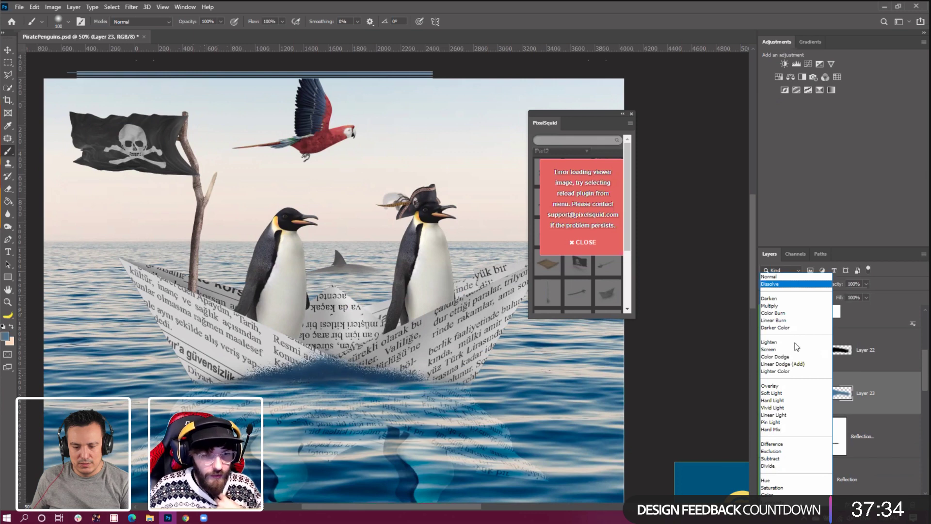
{"action": "left_click", "coordinate": [787, 393]}
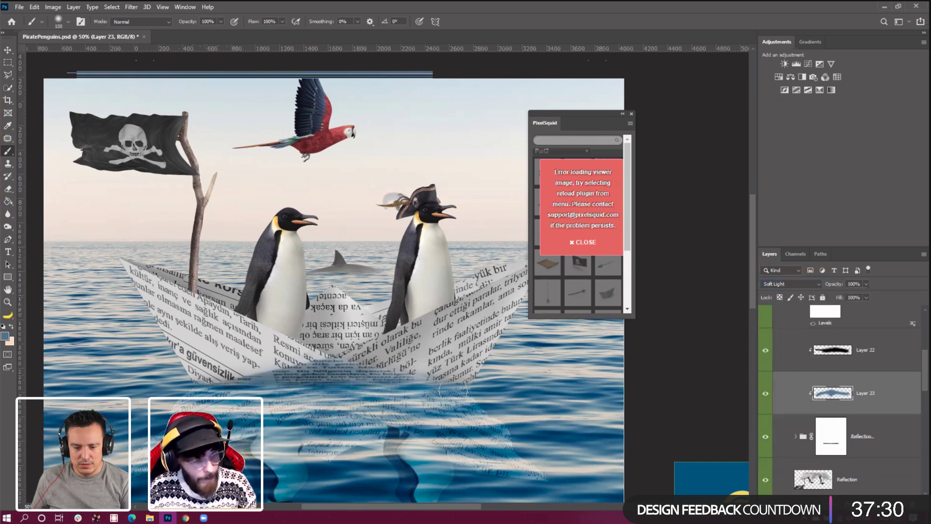
Extend the blue tint along the rest of the boat's bottom edge with a larger soft Brush
{"action": "key", "text": "bracketright"}
{"action": "key", "text": "bracketright"}
{"action": "key", "text": "bracketright"}
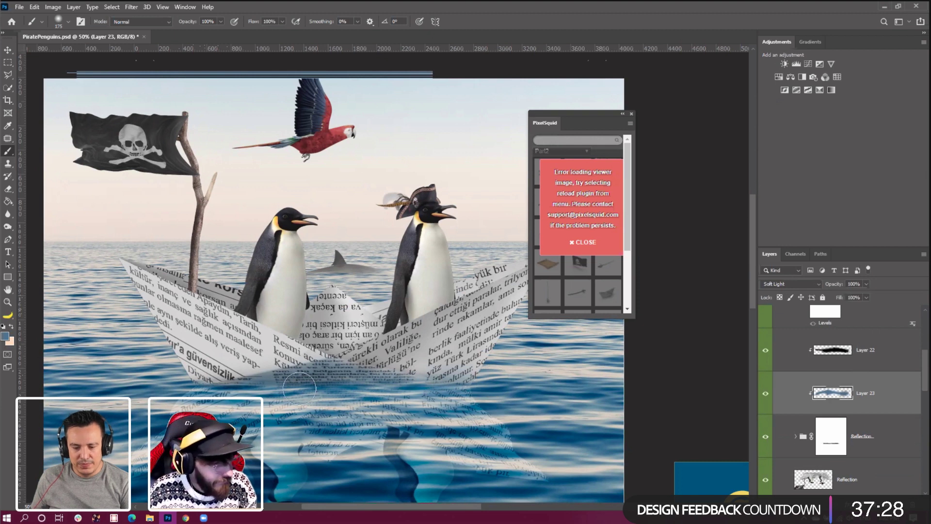
{"action": "key", "text": "bracketleft"}
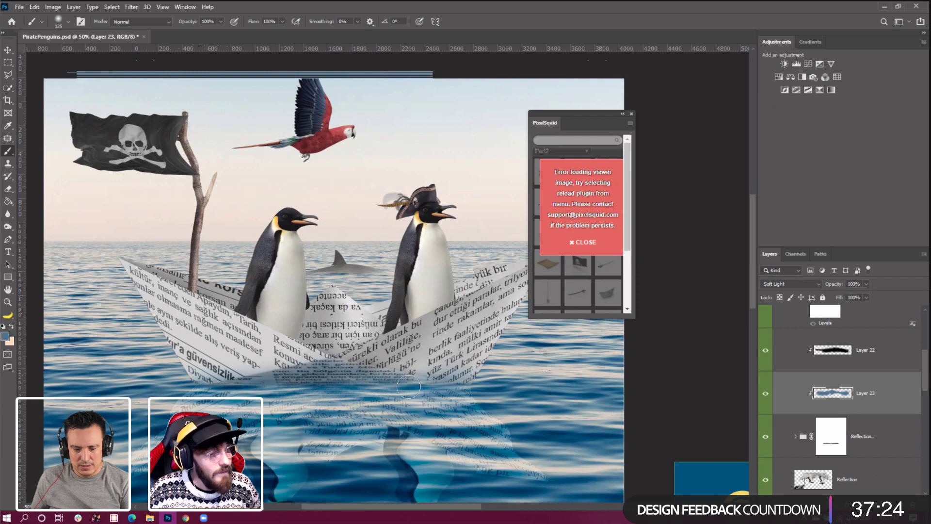
{"action": "left_click_drag", "start_coordinate": [440, 392], "coordinate": [600, 380]}
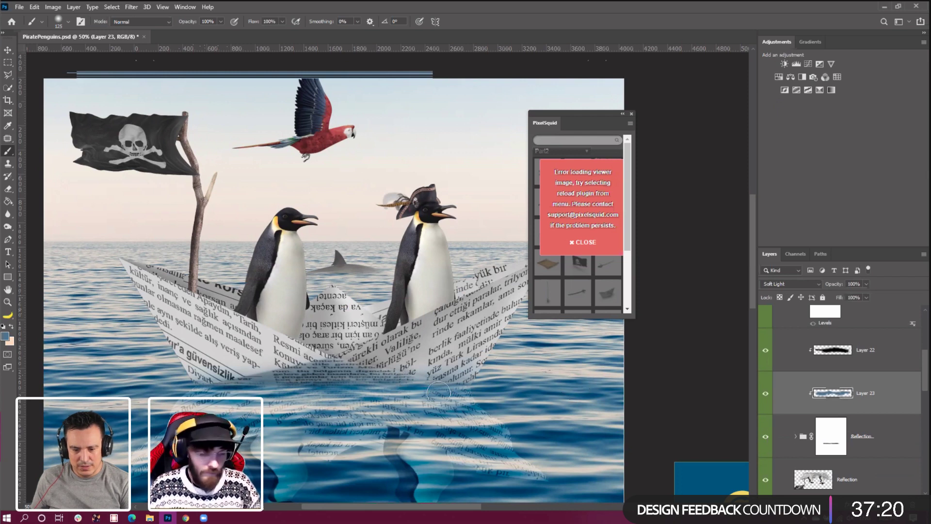
{"action": "key", "text": "bracketright"}
{"action": "key", "text": "bracketright"}
{"action": "key", "text": "bracketright"}
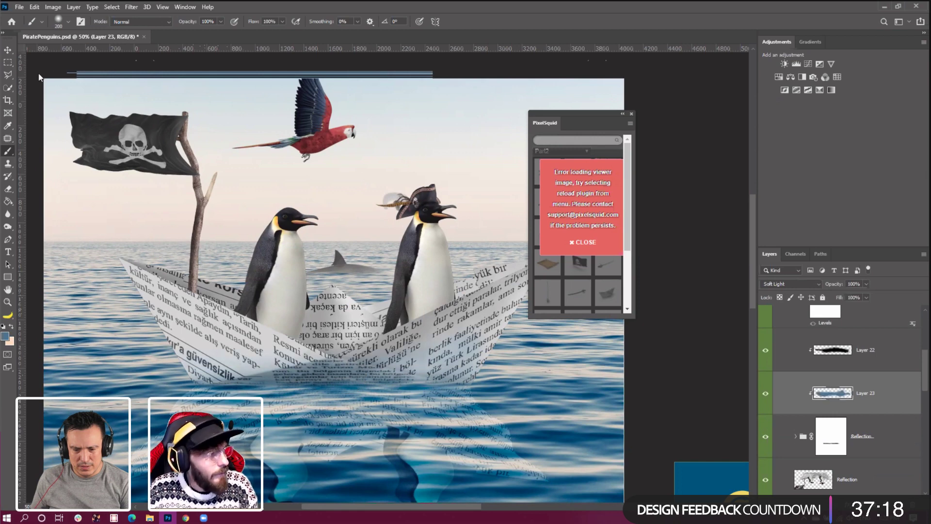
Lower the Brush opacity to 9% and build up a faint blue water tint higher on the lower hull
{"action": "left_click", "coordinate": [34, 7]}
{"action": "left_click", "coordinate": [189, 23]}
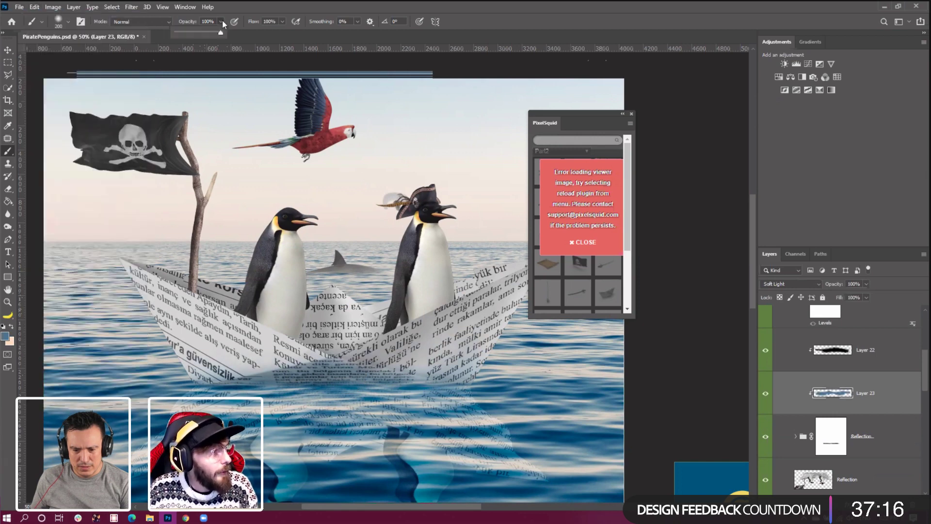
{"action": "left_click_drag", "start_coordinate": [183, 35], "coordinate": [180, 35]}
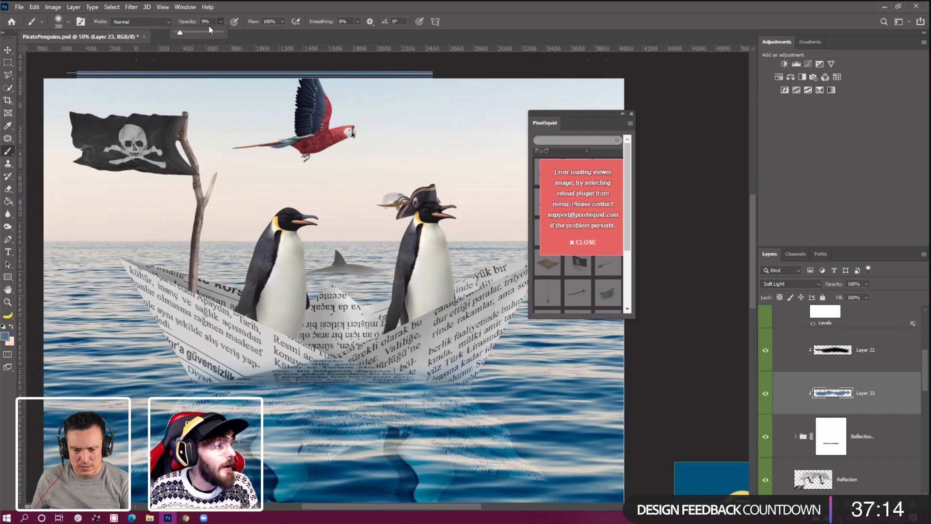
{"action": "key", "text": "bracketright"}
{"action": "key", "text": "bracketleft"}
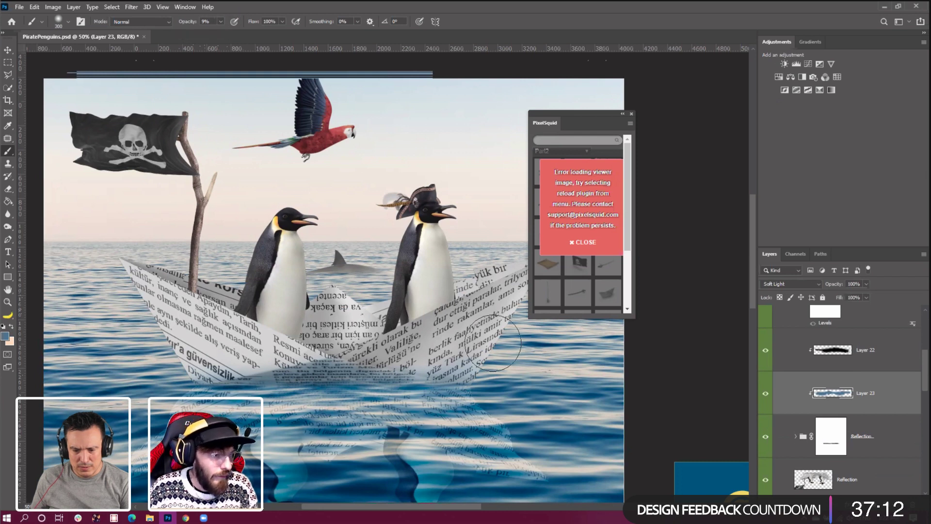
{"action": "left_click_drag", "start_coordinate": [376, 372], "coordinate": [444, 356]}
{"action": "key", "text": "bracketleft"}
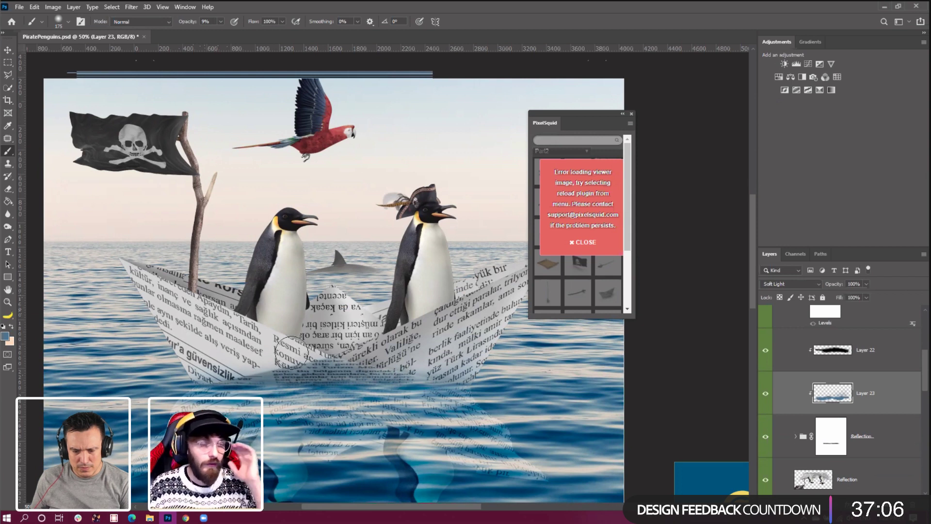
Paint soft blue shading over the paper boat's lower hull on Layer 23, varying the brush size between 100 and 175
{"action": "mouse_move", "coordinate": [291, 354]}
{"action": "left_mouse_down"}
{"action": "mouse_move", "coordinate": [248, 348]}
{"action": "mouse_move", "coordinate": [155, 363]}
{"action": "mouse_move", "coordinate": [152, 321]}
{"action": "mouse_move", "coordinate": [211, 335]}
{"action": "left_mouse_up"}
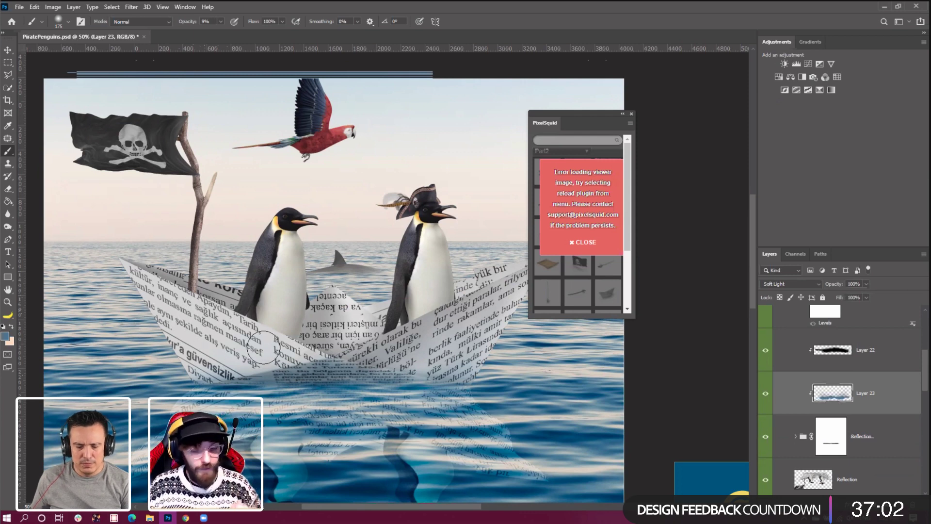
{"action": "key", "text": "bracketleft"}
{"action": "key", "text": "bracketleft"}
{"action": "key", "text": "bracketleft"}
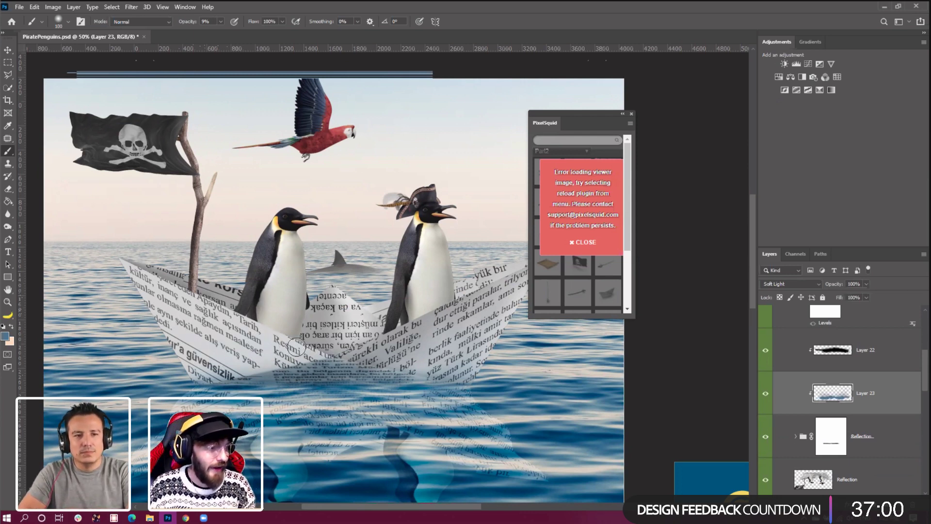
{"action": "key", "text": "bracketright"}
{"action": "key", "text": "bracketright"}
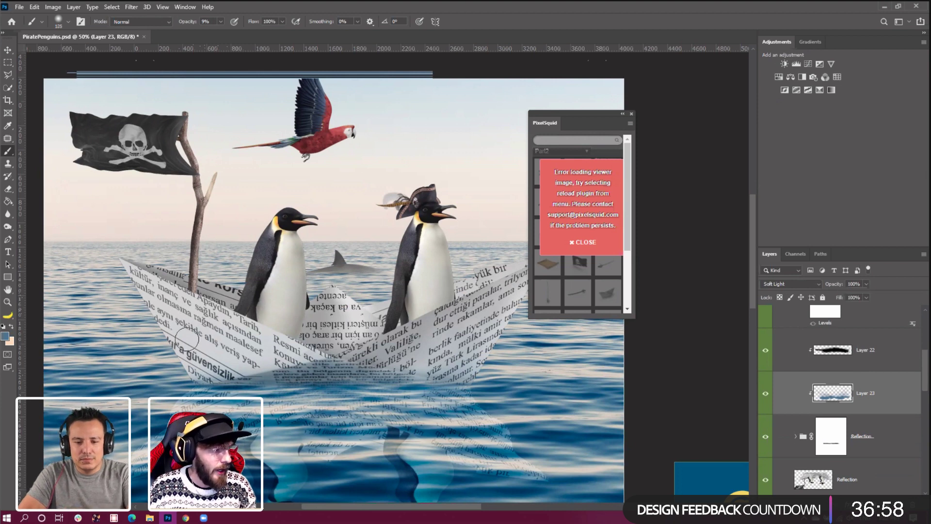
{"action": "key", "text": "bracketright"}
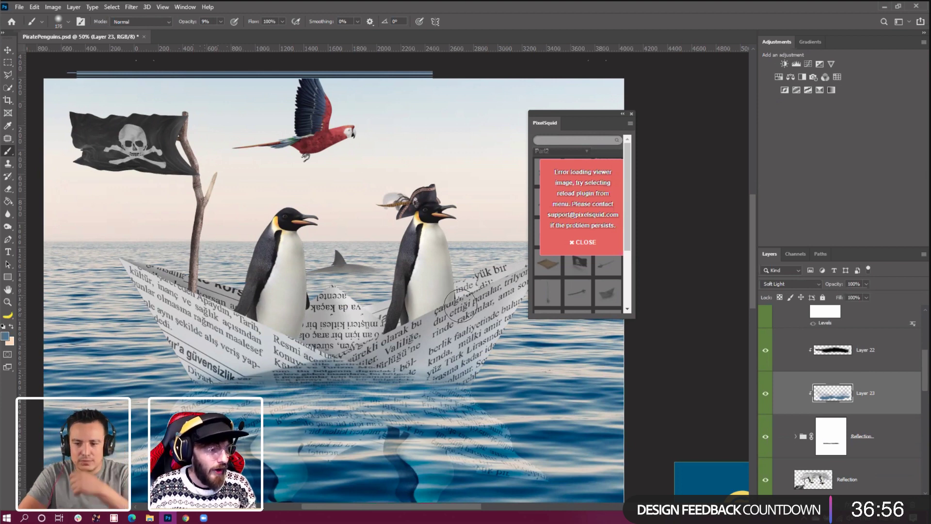
{"action": "key", "text": "bracketleft"}
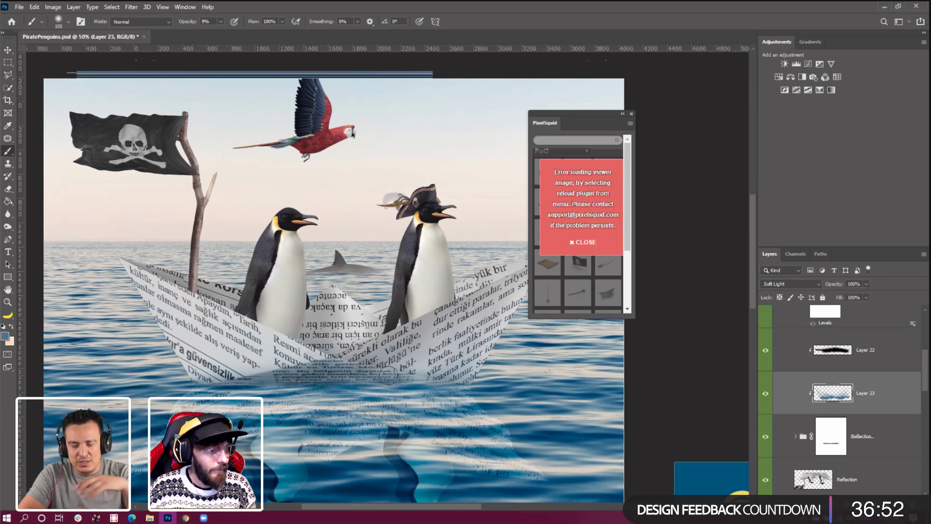
{"action": "key", "text": "bracketright"}
{"action": "key", "text": "bracketright"}
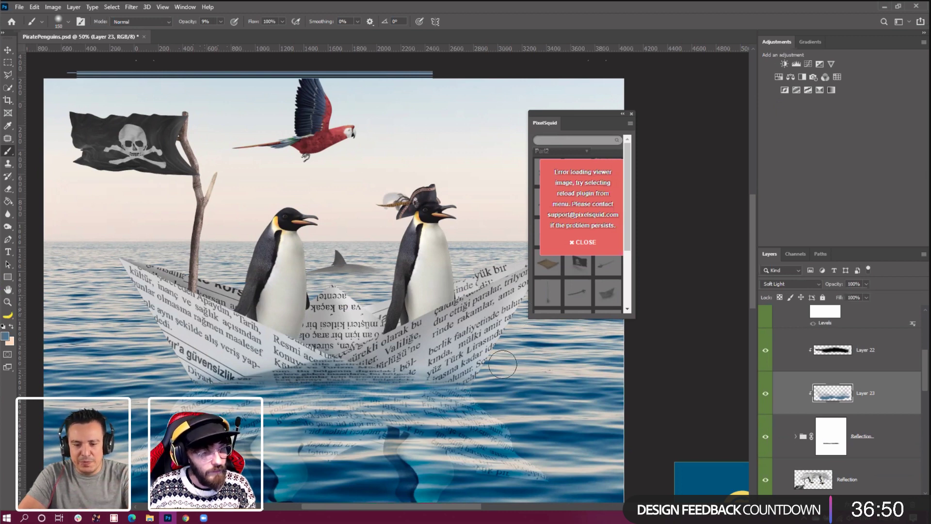
Continue the blue hull shading on Layer 23 with brush sizes between 100 and 200, moving the PixelSquid panel aside and closing it
{"action": "left_click_drag", "start_coordinate": [573, 123], "coordinate": [316, 112]}
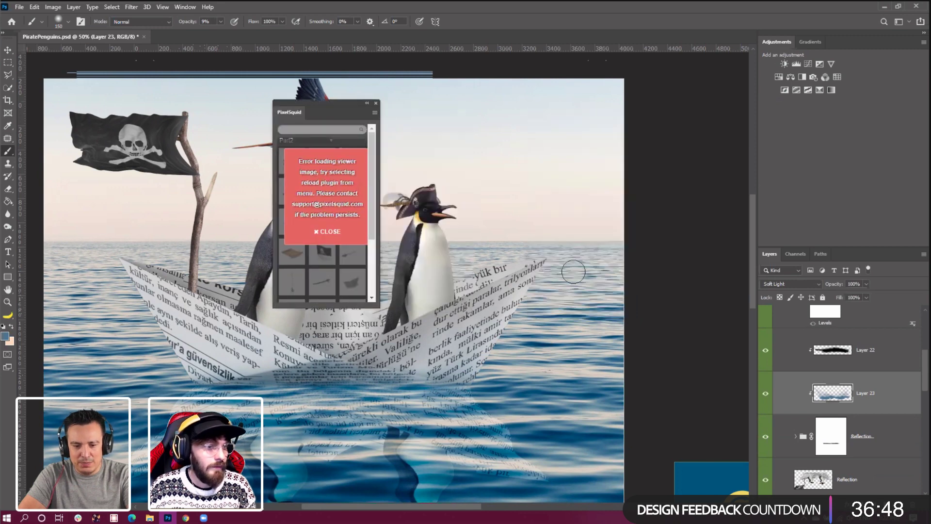
{"action": "key", "text": "bracketright"}
{"action": "key", "text": "bracketright"}
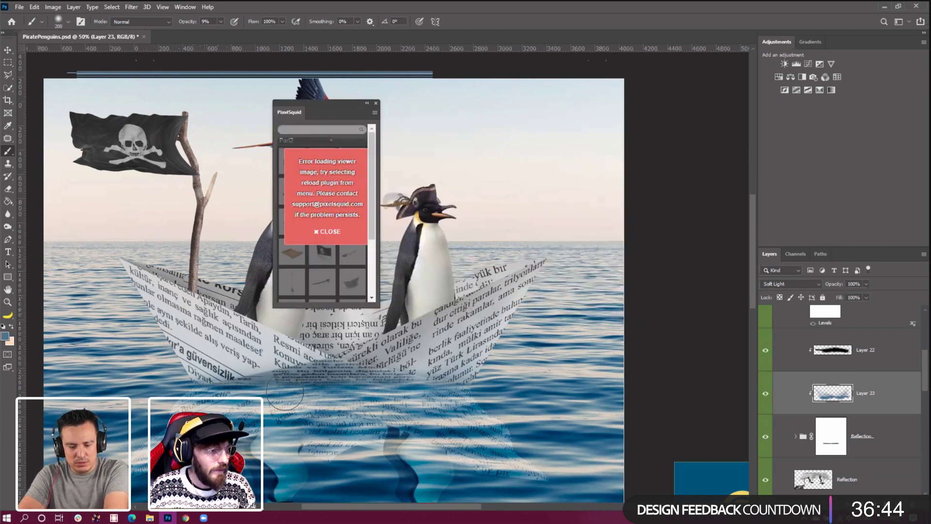
{"action": "key", "text": "bracketleft"}
{"action": "key", "text": "bracketleft"}
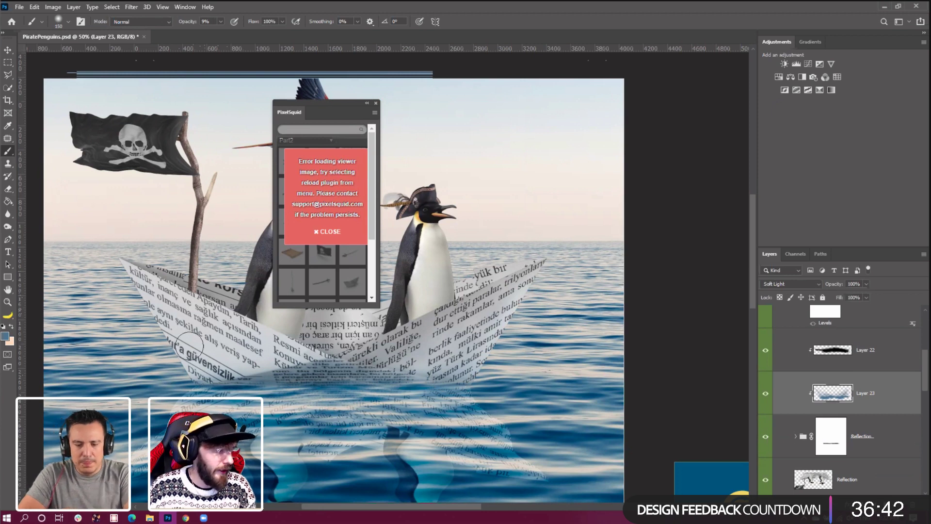
{"action": "key", "text": "bracketright"}
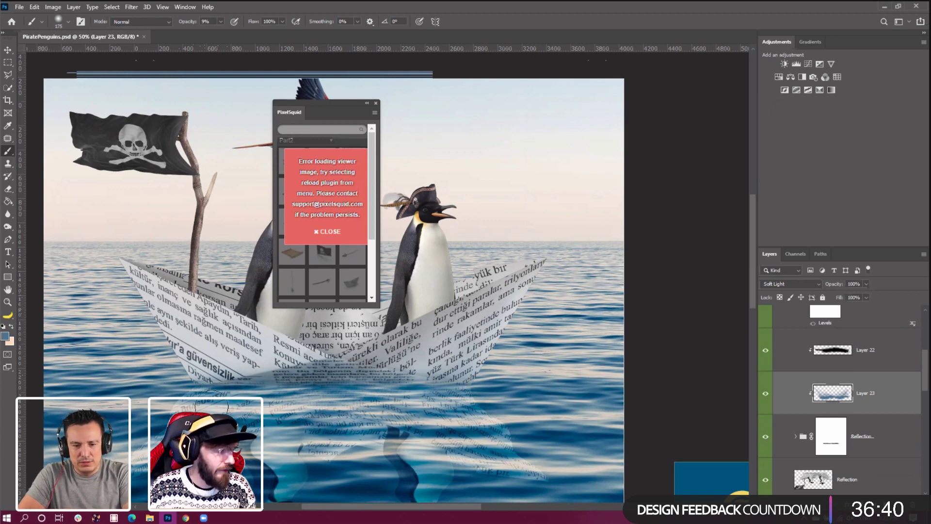
{"action": "key", "text": "bracketleft"}
{"action": "key", "text": "bracketleft"}
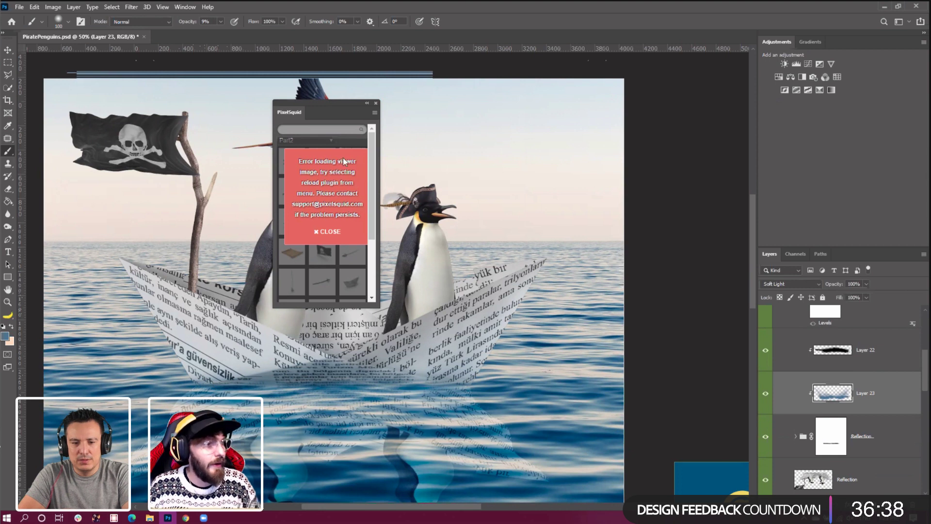
{"action": "left_click", "coordinate": [376, 103]}
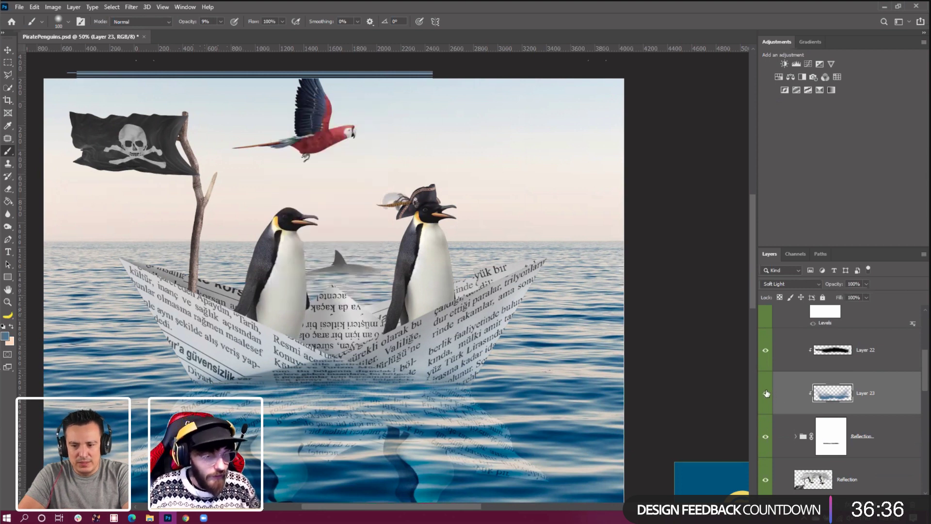
Toggle the visibility of Layer 23 several times to compare the boat with and without the blue shading
{"action": "left_click", "coordinate": [766, 393]}
{"action": "left_click", "coordinate": [766, 393]}
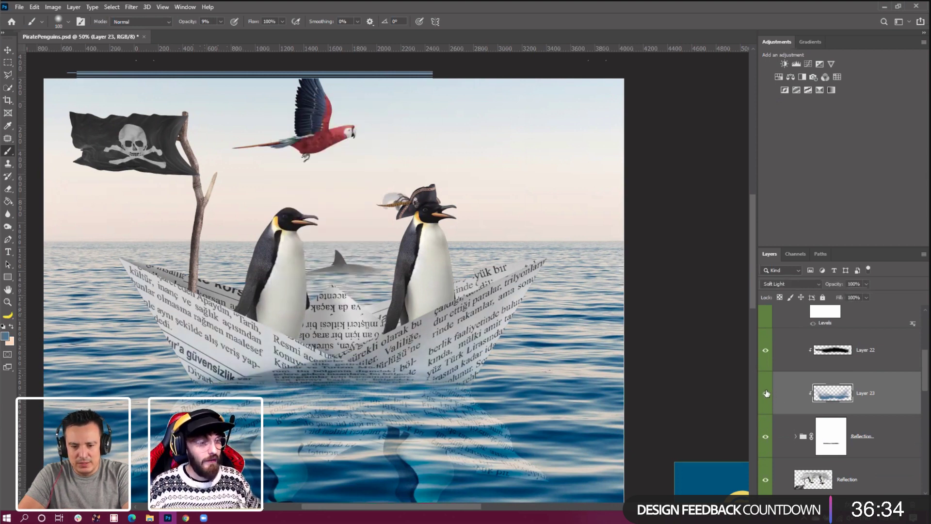
{"action": "left_click", "coordinate": [766, 393]}
{"action": "left_click", "coordinate": [766, 393]}
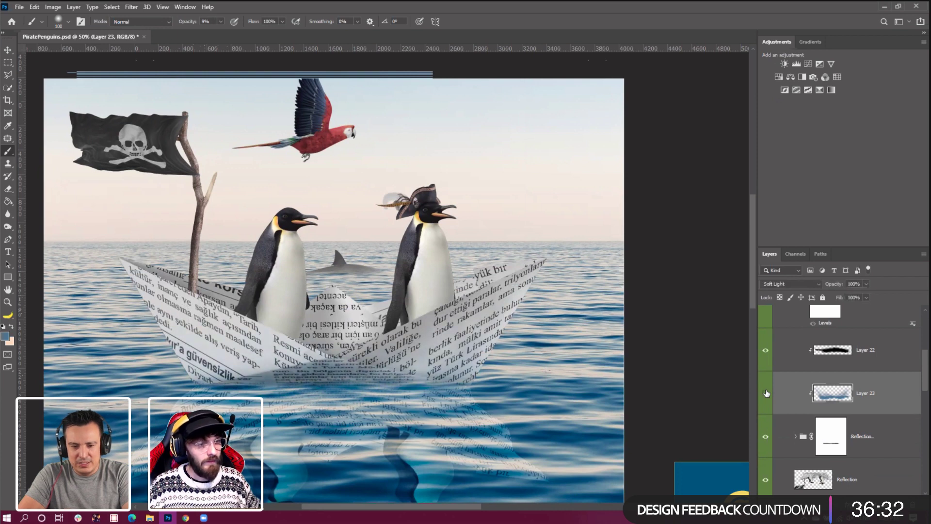
{"action": "left_click", "coordinate": [766, 393]}
{"action": "left_click", "coordinate": [766, 393]}
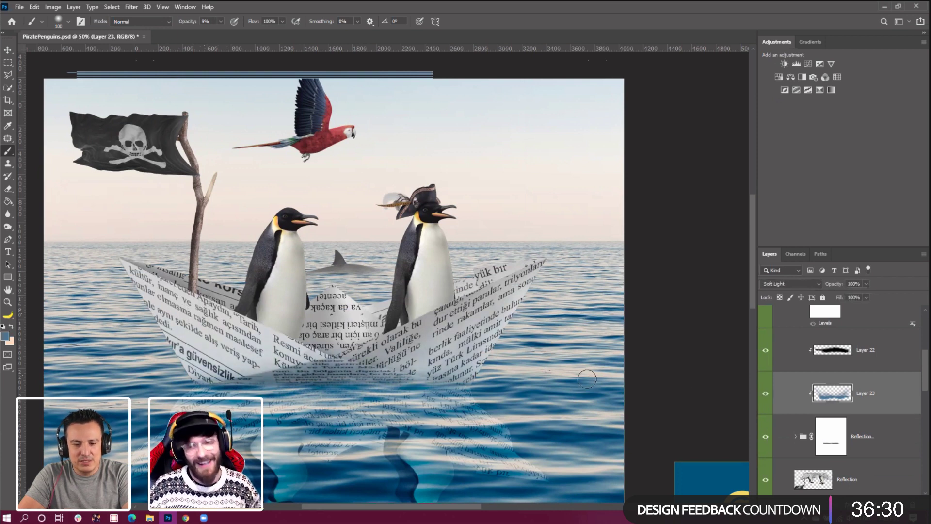
Examine the whole pirate penguin composition at 25% zoom
{"action": "left_click", "coordinate": [7, 302]}
{"action": "right_click", "coordinate": [162, 310]}
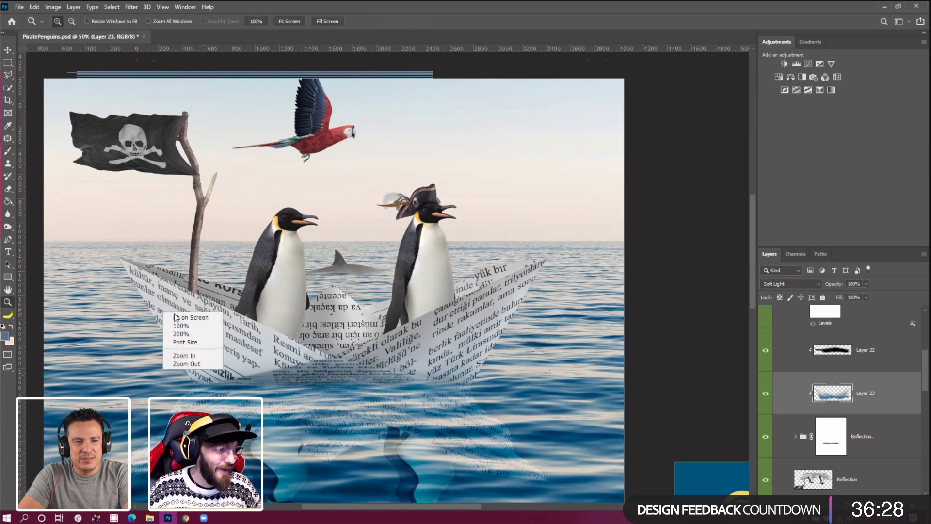
{"action": "left_click", "coordinate": [184, 363]}
{"action": "right_click", "coordinate": [188, 284]}
{"action": "left_click", "coordinate": [212, 336]}
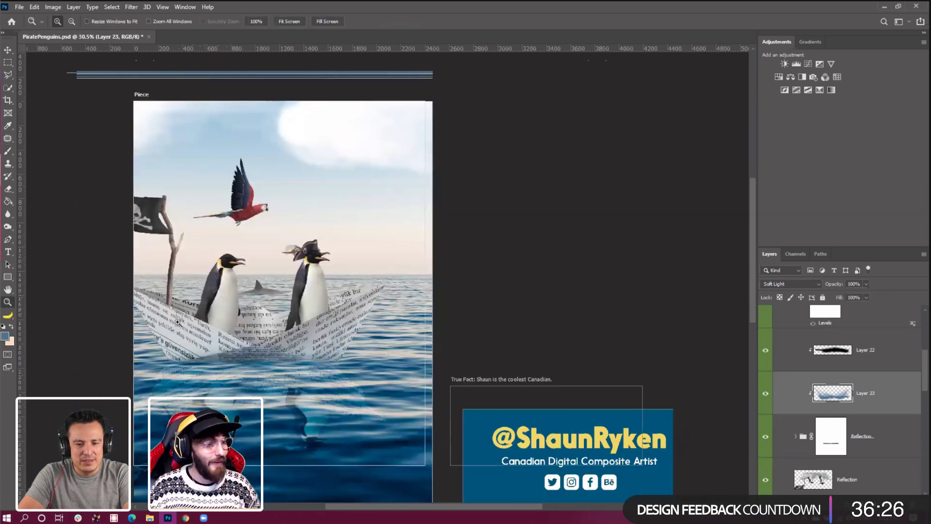
{"action": "right_click", "coordinate": [245, 294]}
{"action": "left_click", "coordinate": [262, 345]}
{"action": "left_click", "coordinate": [271, 287]}
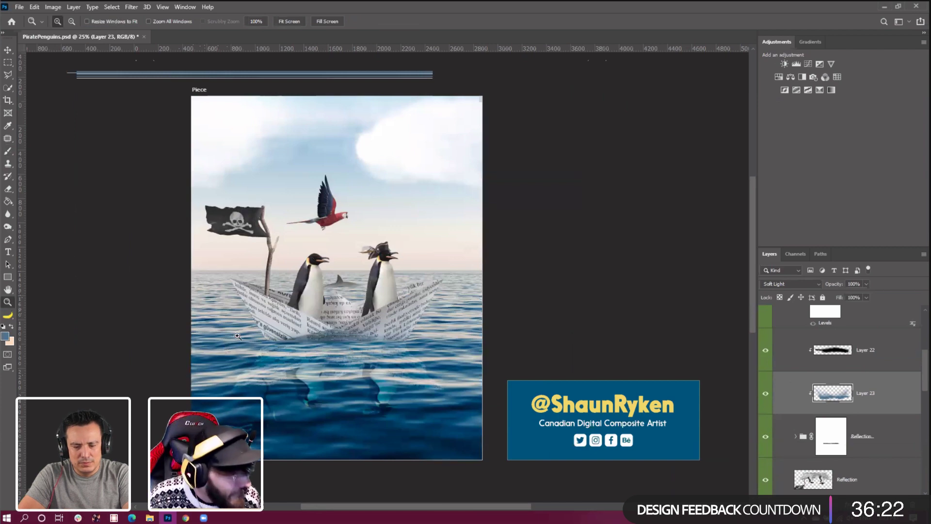
Patch the bright water beside the flag end of the boat on Layer 0 with darker water sampled below the opposite end
{"action": "left_click", "coordinate": [271, 354]}
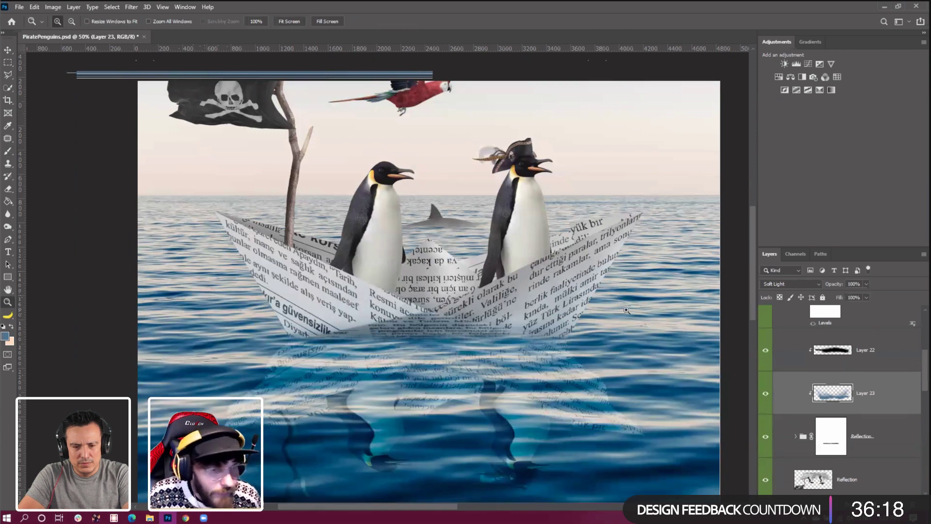
{"action": "scroll", "coordinate": [873, 426], "scroll_direction": "down", "scroll_amount": 6}
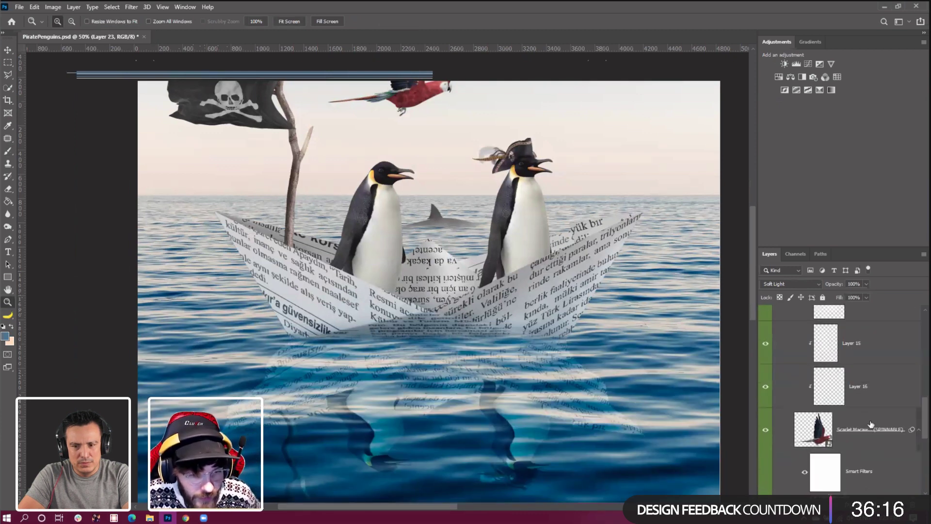
{"action": "scroll", "coordinate": [873, 426], "scroll_direction": "down", "scroll_amount": 3}
{"action": "left_click", "coordinate": [854, 463]}
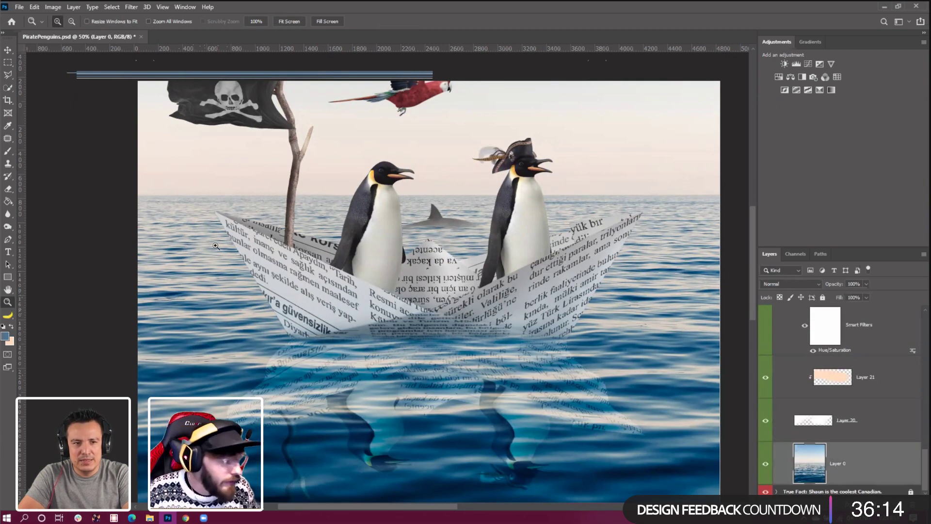
{"action": "left_click", "coordinate": [8, 76]}
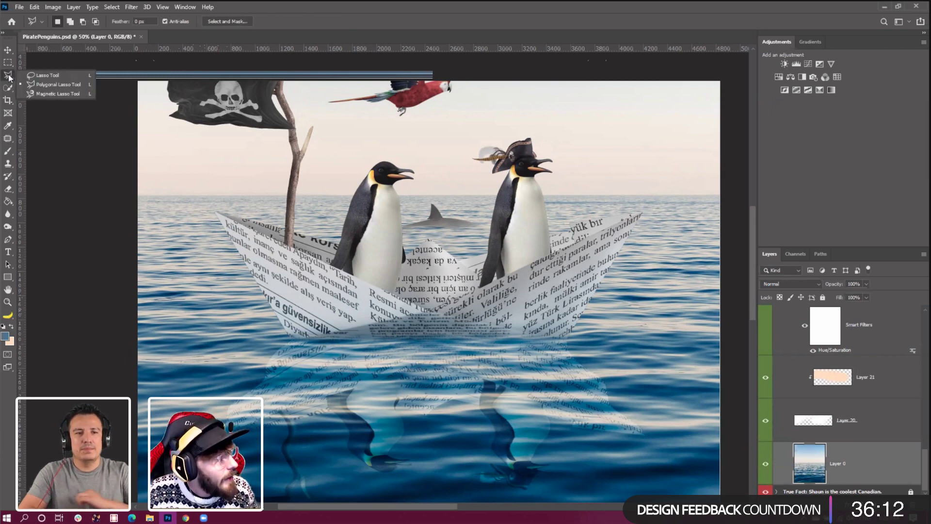
{"action": "left_click", "coordinate": [7, 138]}
{"action": "left_click", "coordinate": [40, 156]}
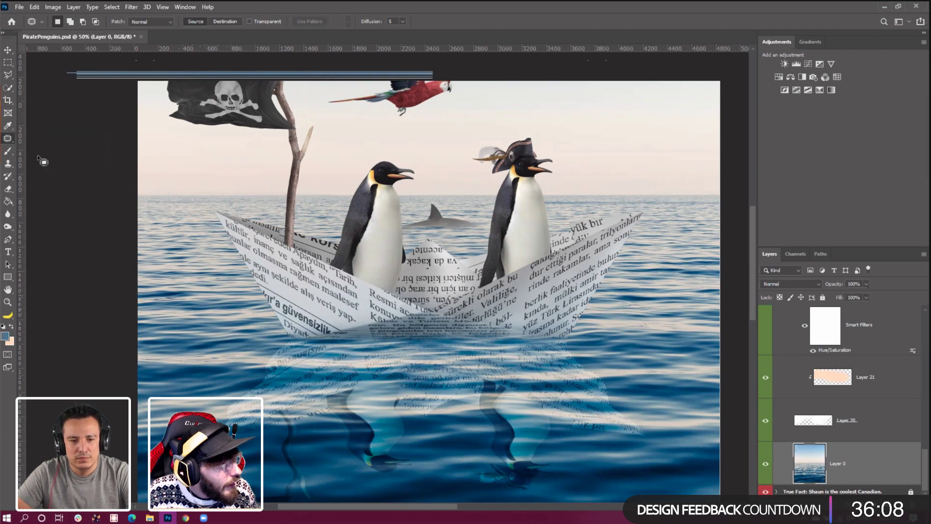
{"action": "mouse_move", "coordinate": [291, 339]}
{"action": "left_mouse_down"}
{"action": "mouse_move", "coordinate": [141, 334]}
{"action": "mouse_move", "coordinate": [158, 321]}
{"action": "mouse_move", "coordinate": [298, 332]}
{"action": "mouse_move", "coordinate": [291, 343]}
{"action": "mouse_move", "coordinate": [236, 354]}
{"action": "left_mouse_up"}
{"action": "key", "text": "ctrl+d"}
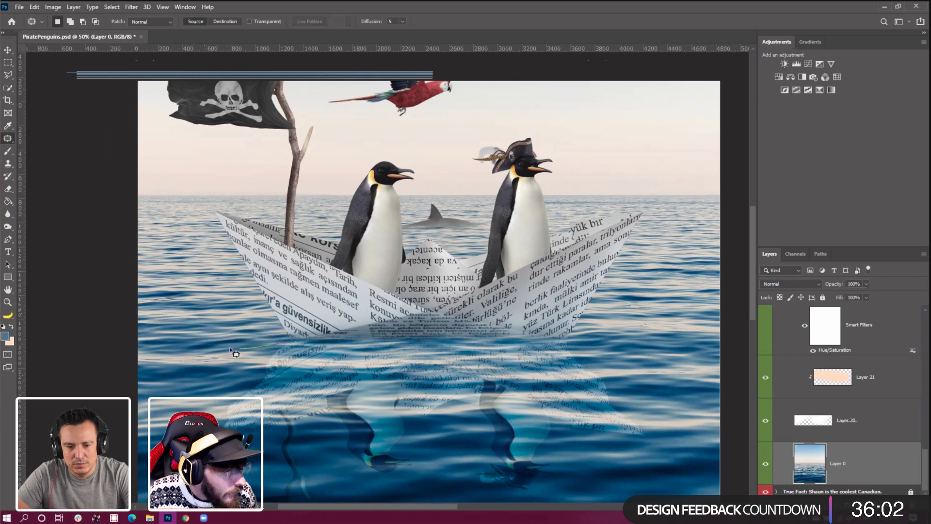
{"action": "left_click_drag", "start_coordinate": [161, 346], "coordinate": [141, 330]}
{"action": "left_click_drag", "start_coordinate": [202, 330], "coordinate": [298, 339]}
{"action": "left_click_drag", "start_coordinate": [236, 339], "coordinate": [588, 365]}
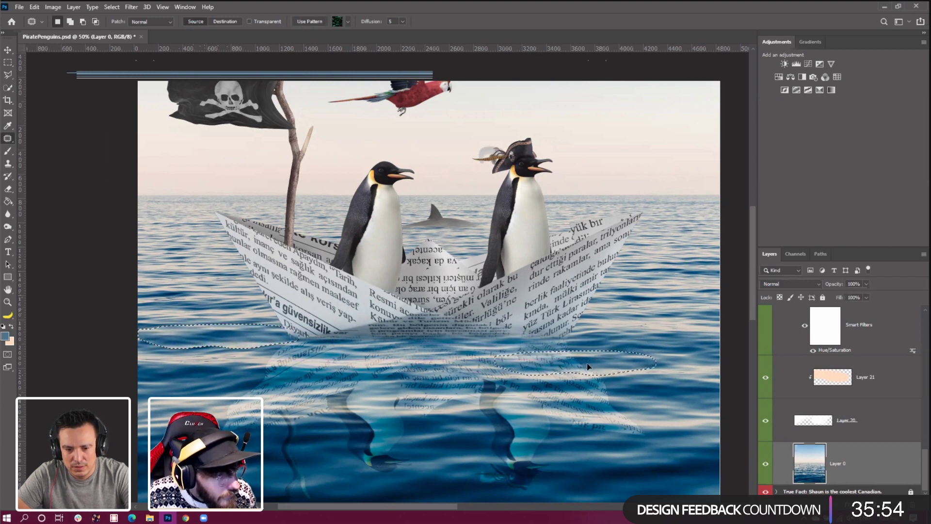
{"action": "key", "text": "ctrl+d"}
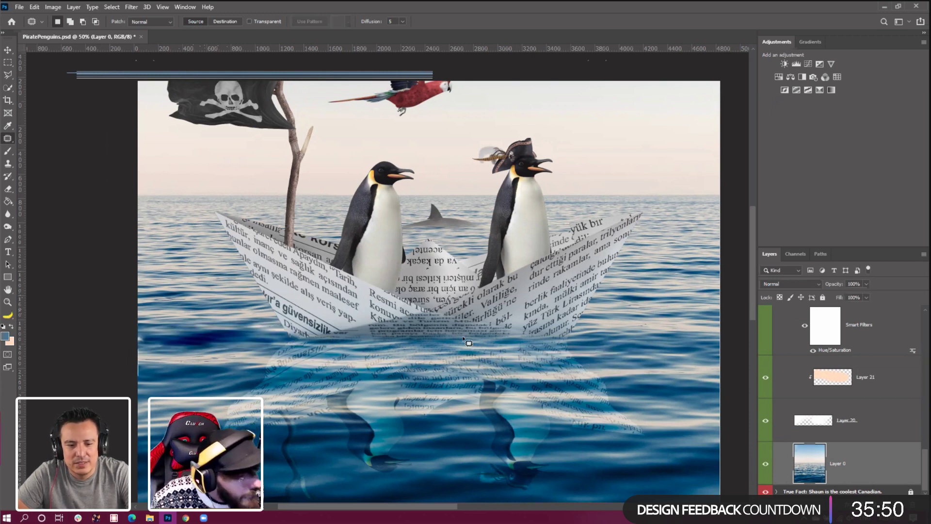
Add a new layer above Layer 0 and paint a faint black shadow on the water at the flag end, using brush size 60 at 9% opacity
{"action": "key", "text": "ctrl+shift+alt+n"}
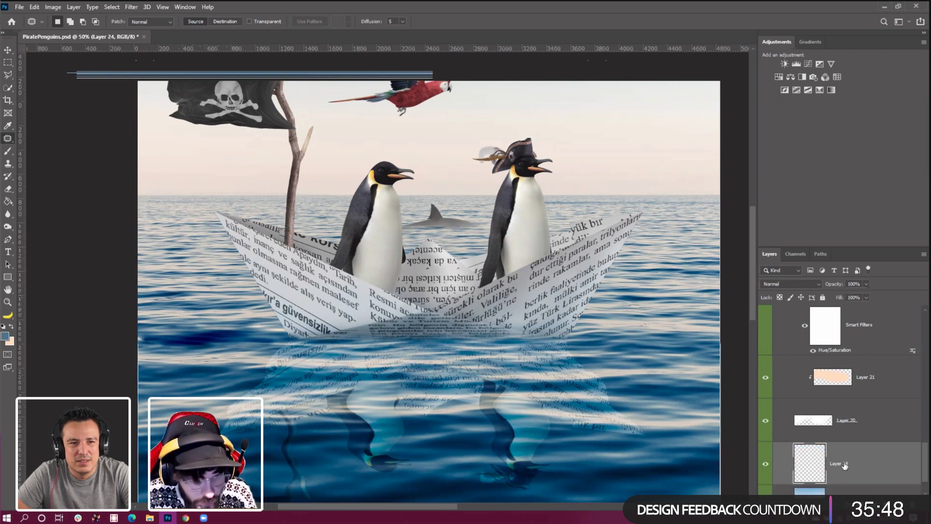
{"action": "left_click", "coordinate": [8, 151]}
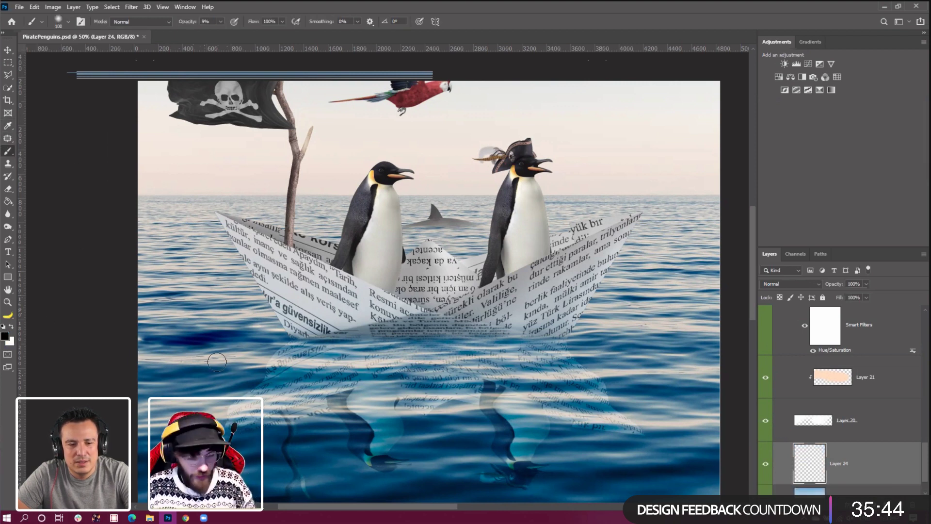
{"action": "key", "text": "bracketleft"}
{"action": "key", "text": "bracketleft"}
{"action": "key", "text": "bracketleft"}
{"action": "key", "text": "bracketleft"}
{"action": "mouse_move", "coordinate": [286, 340]}
{"action": "left_mouse_down"}
{"action": "mouse_move", "coordinate": [316, 337]}
{"action": "mouse_move", "coordinate": [258, 339]}
{"action": "left_mouse_up"}
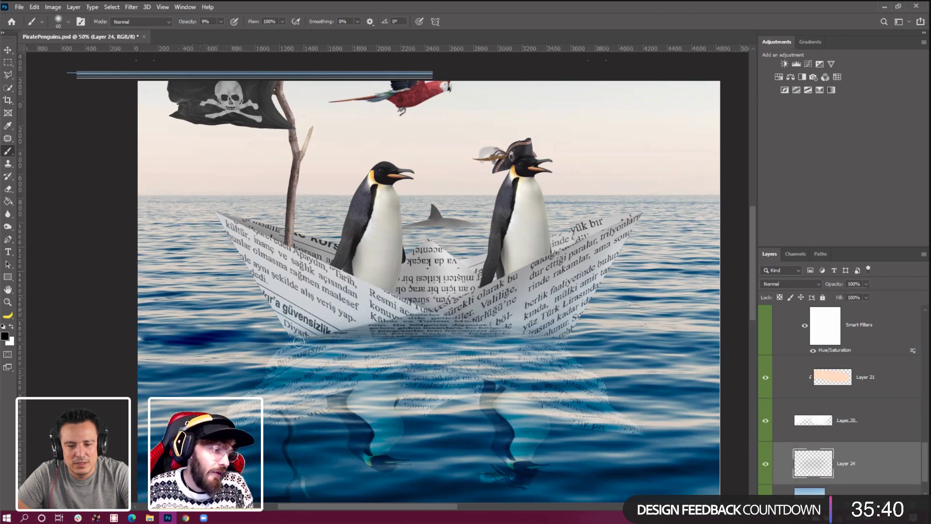
{"action": "left_click_drag", "start_coordinate": [121, 339], "coordinate": [204, 342]}
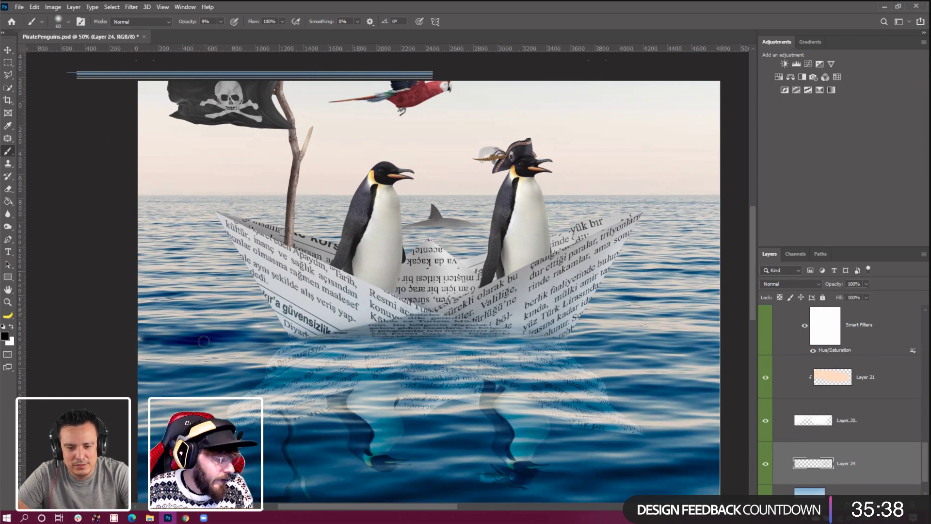
{"action": "mouse_move", "coordinate": [262, 343]}
{"action": "left_mouse_down"}
{"action": "mouse_move", "coordinate": [345, 345]}
{"action": "mouse_move", "coordinate": [273, 336]}
{"action": "mouse_move", "coordinate": [291, 335]}
{"action": "left_mouse_up"}
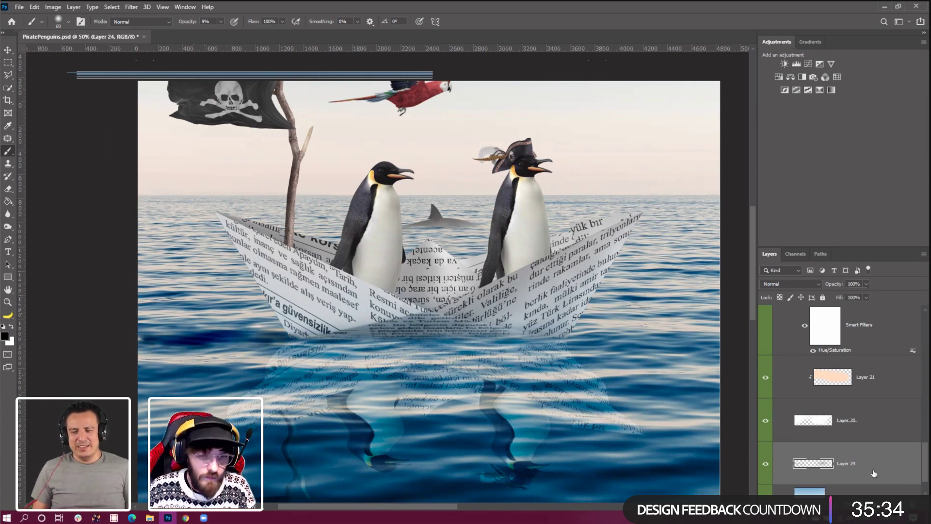
Add another empty layer above the water shadow layer and search the PixelSquid website in the browser for "water"
{"action": "key", "text": "ctrl+shift+alt+n"}
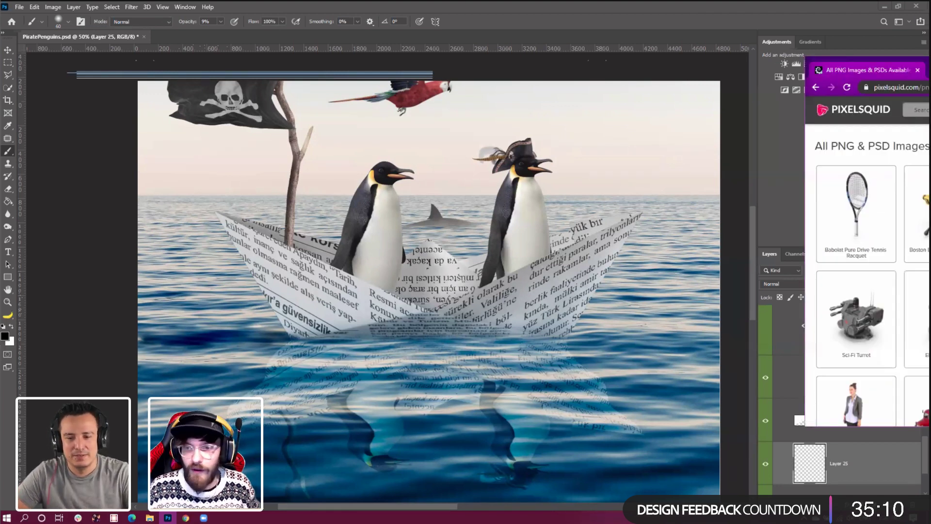
{"action": "left_click_drag", "start_coordinate": [929, 71], "coordinate": [887, 77]}
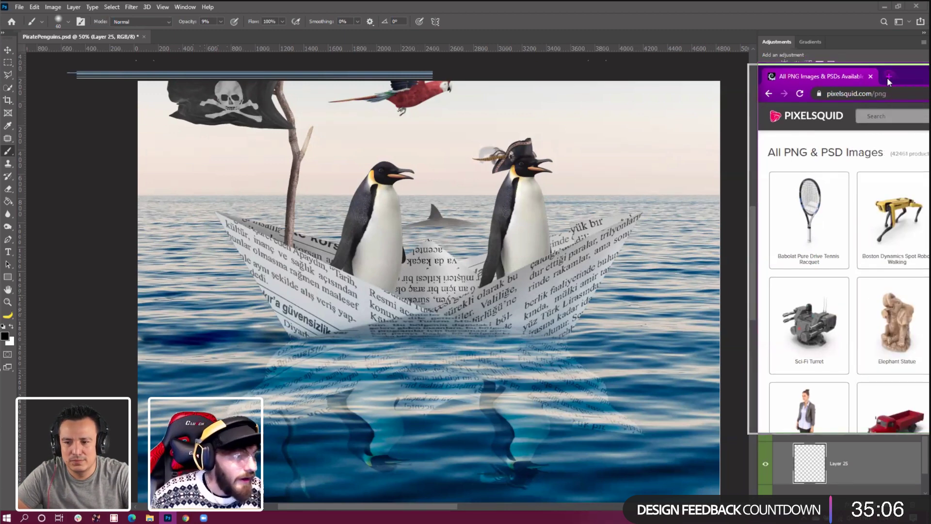
{"action": "type", "text": "water"}
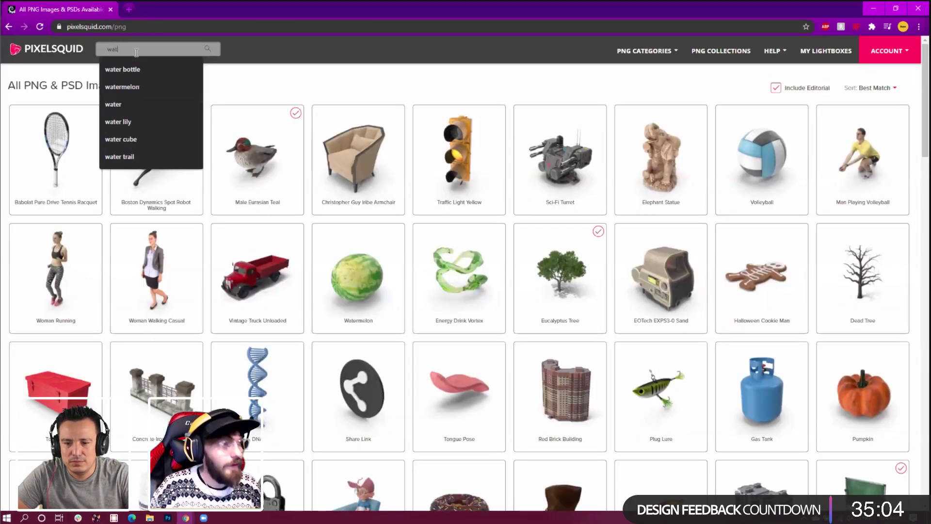
{"action": "key", "text": "Return"}
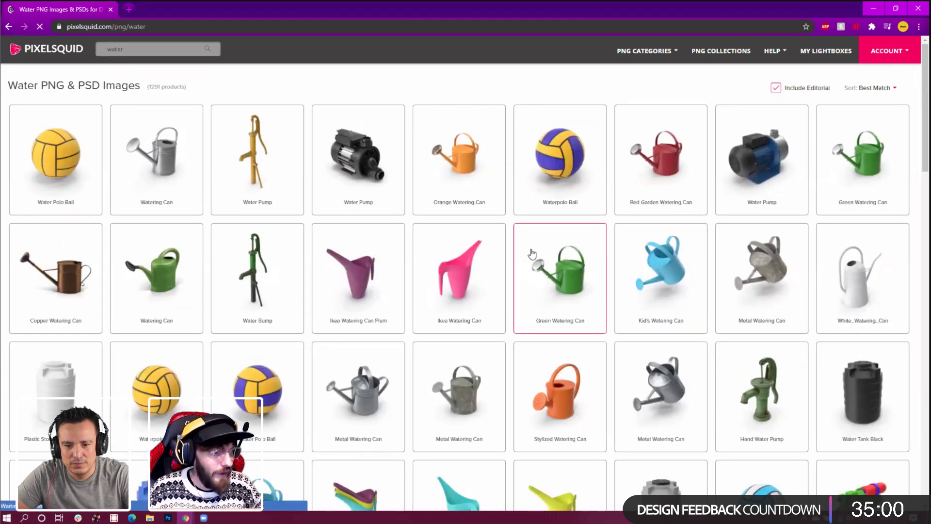
Find the Water Puddles object among the water results and add it to a lightbox
{"action": "scroll", "coordinate": [534, 255], "scroll_direction": "down", "scroll_amount": 8}
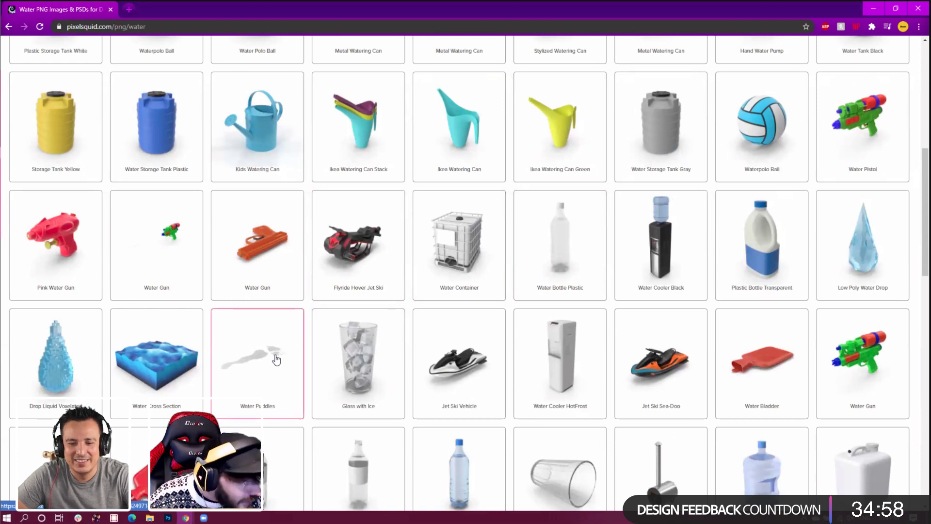
{"action": "mouse_move", "coordinate": [247, 380]}
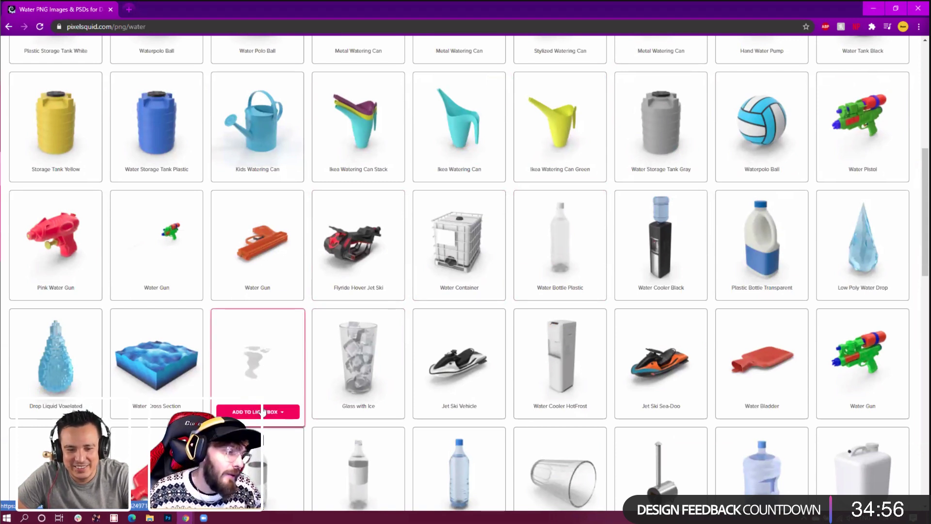
{"action": "left_click", "coordinate": [259, 412]}
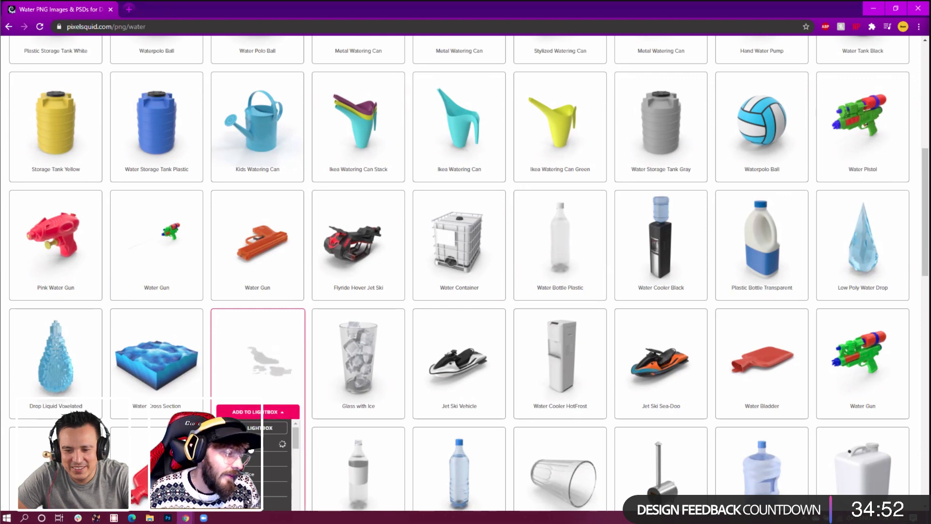
Browse the remaining water results for other usable water objects and continue to the second results page
{"action": "scroll", "coordinate": [574, 399], "scroll_direction": "down", "scroll_amount": 8}
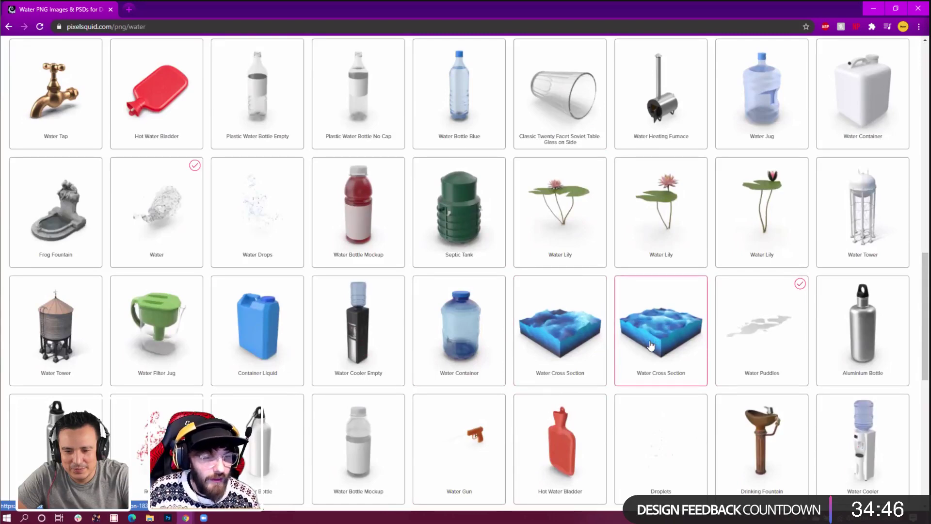
{"action": "scroll", "coordinate": [651, 346], "scroll_direction": "down", "scroll_amount": 2}
{"action": "scroll", "coordinate": [461, 347], "scroll_direction": "down", "scroll_amount": 7}
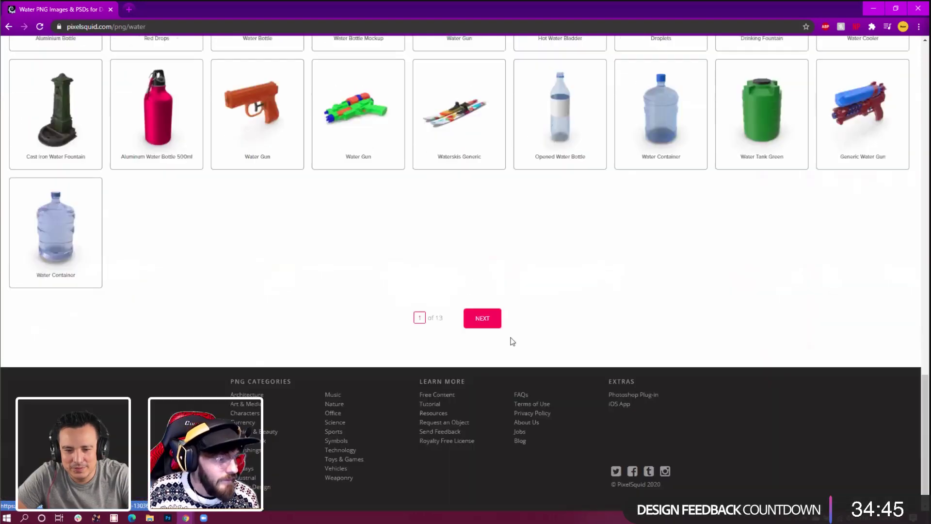
{"action": "left_click", "coordinate": [473, 320]}
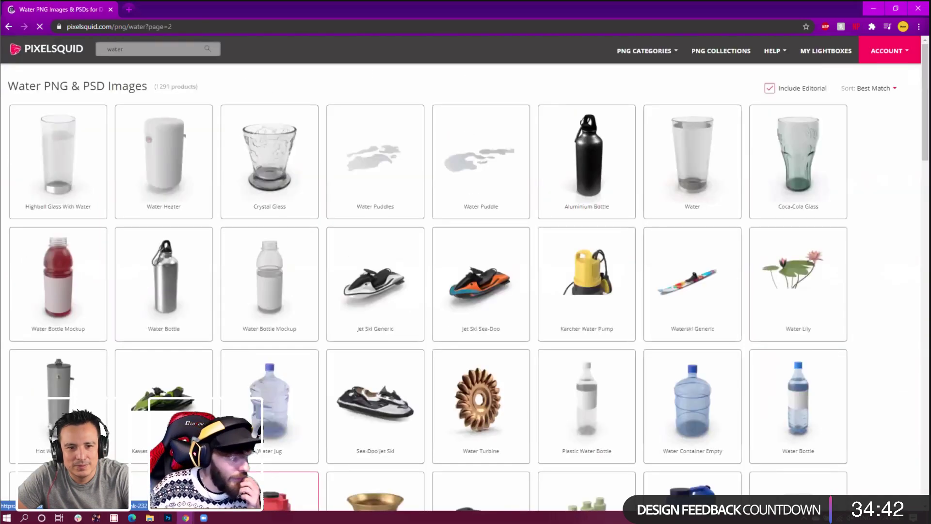
Switch back to Photoshop, open the PixelSquid extension and load the Water Puddles object from the lightbox
{"action": "key", "text": "alt+Tab"}
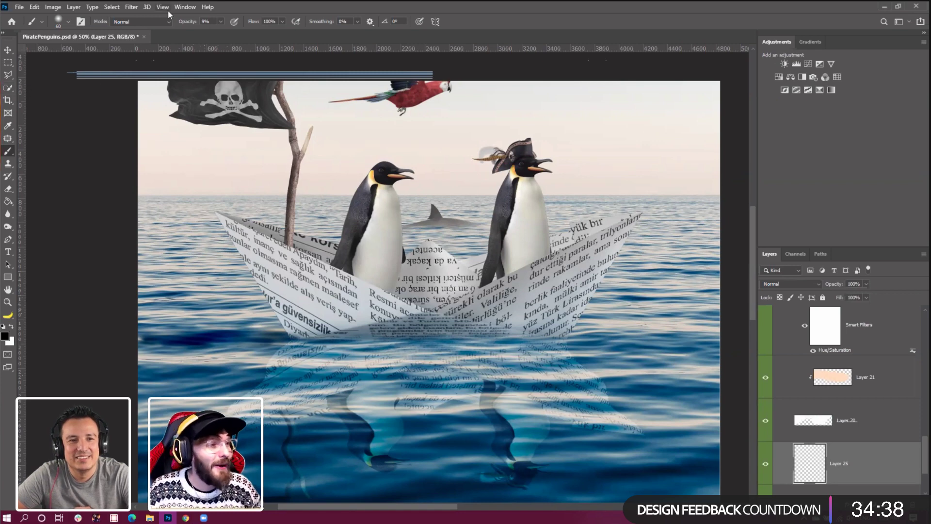
{"action": "left_click", "coordinate": [185, 7]}
{"action": "mouse_move", "coordinate": [223, 30]}
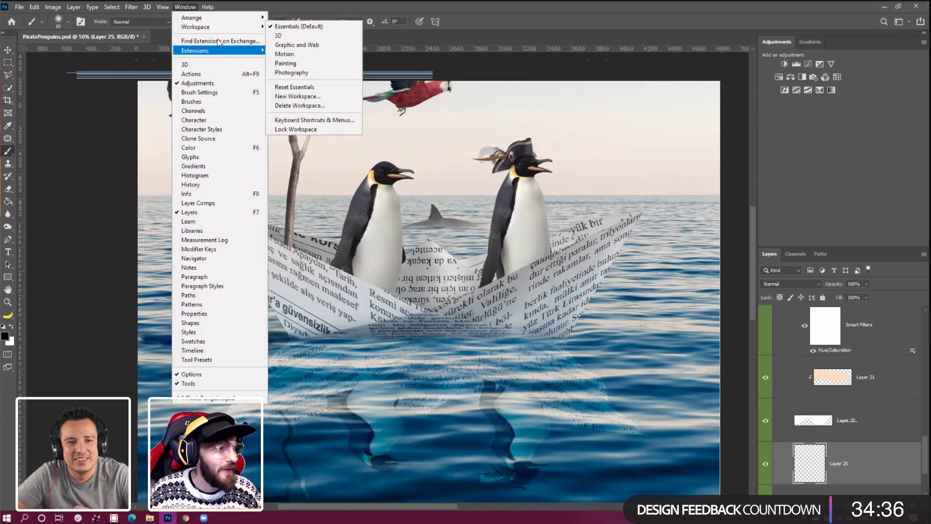
{"action": "mouse_move", "coordinate": [236, 51]}
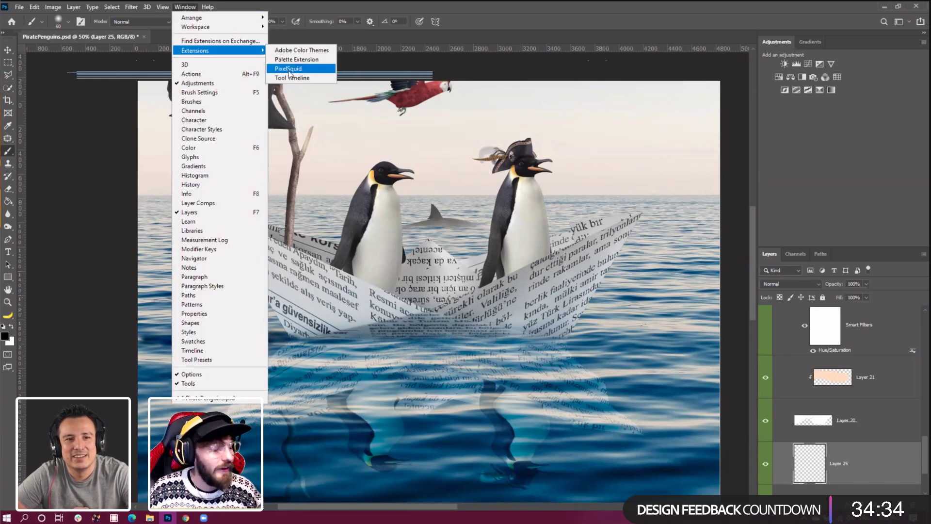
{"action": "left_click", "coordinate": [290, 70]}
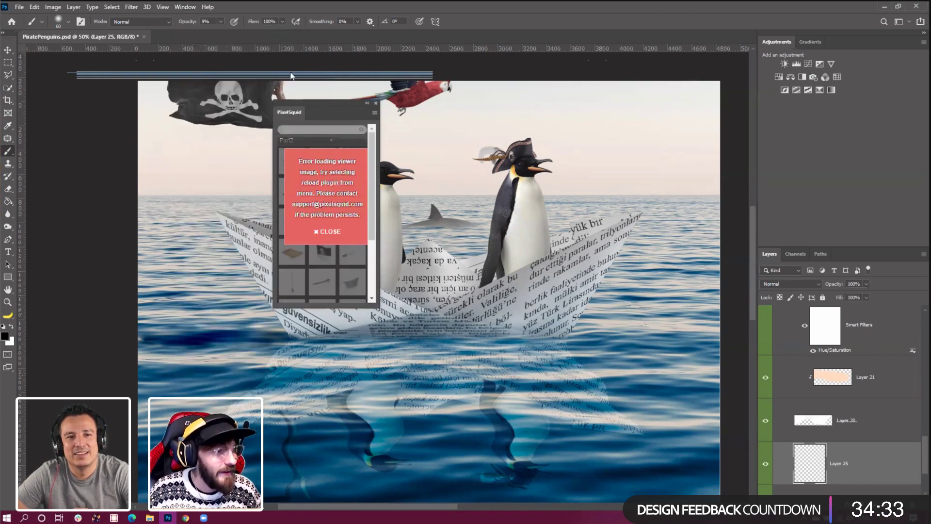
{"action": "left_click", "coordinate": [330, 232]}
{"action": "left_click", "coordinate": [360, 151]}
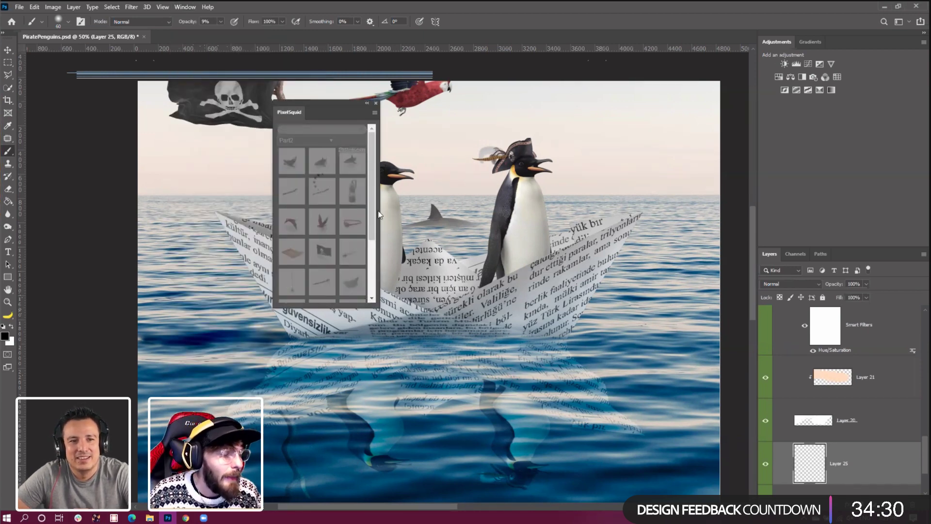
{"action": "left_click", "coordinate": [307, 182]}
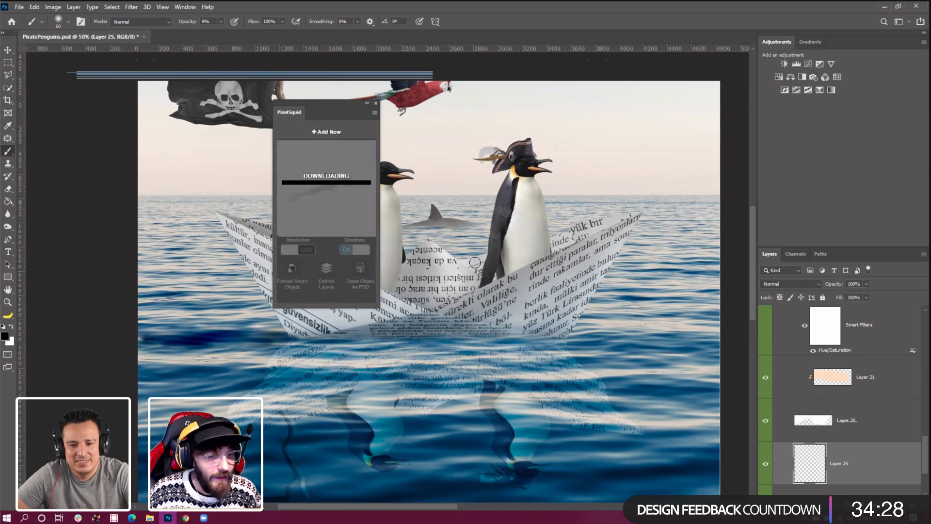
Embed the Water Puddles object as a smart object between Layer 24 and Layer 0, and spin it to a flat, low-angle view
{"action": "left_click", "coordinate": [8, 50]}
{"action": "left_click_drag", "start_coordinate": [513, 274], "coordinate": [504, 286]}
{"action": "scroll", "coordinate": [819, 429], "scroll_direction": "down", "scroll_amount": 2}
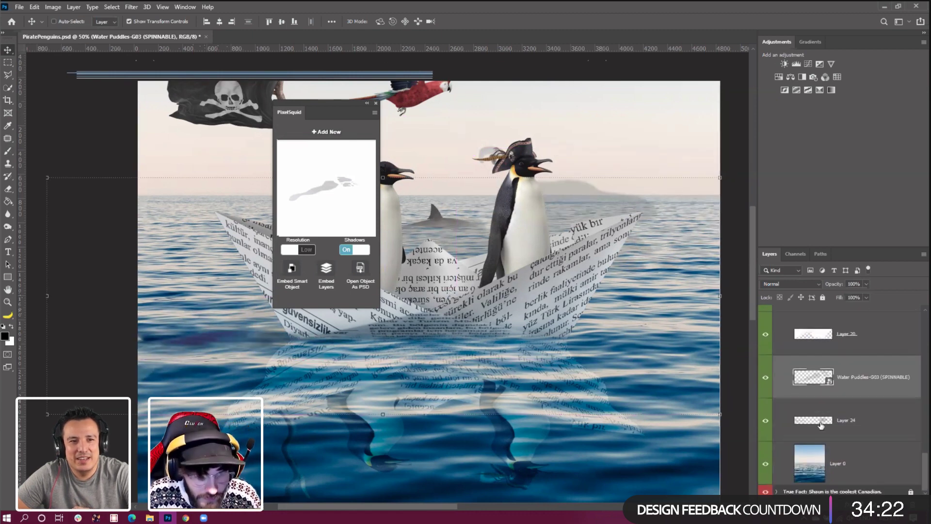
{"action": "left_click_drag", "start_coordinate": [809, 385], "coordinate": [813, 434]}
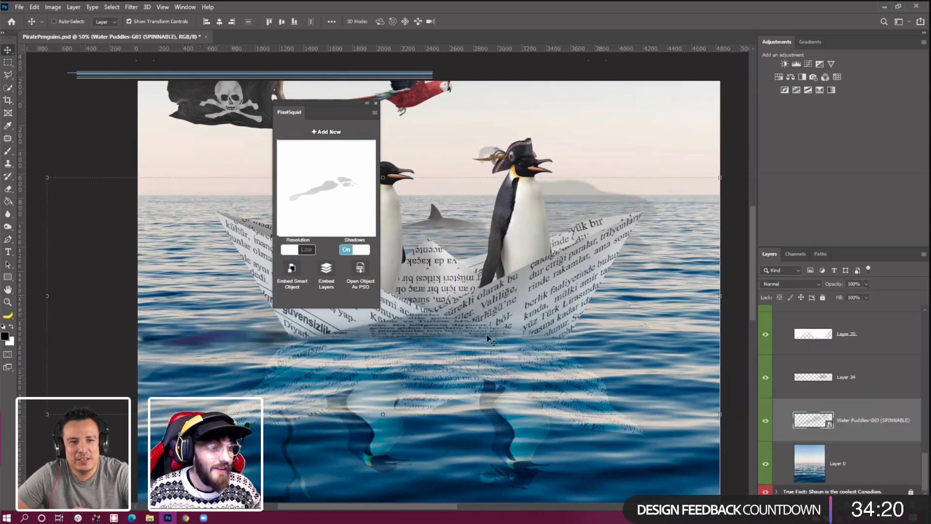
{"action": "left_click_drag", "start_coordinate": [325, 213], "coordinate": [350, 207]}
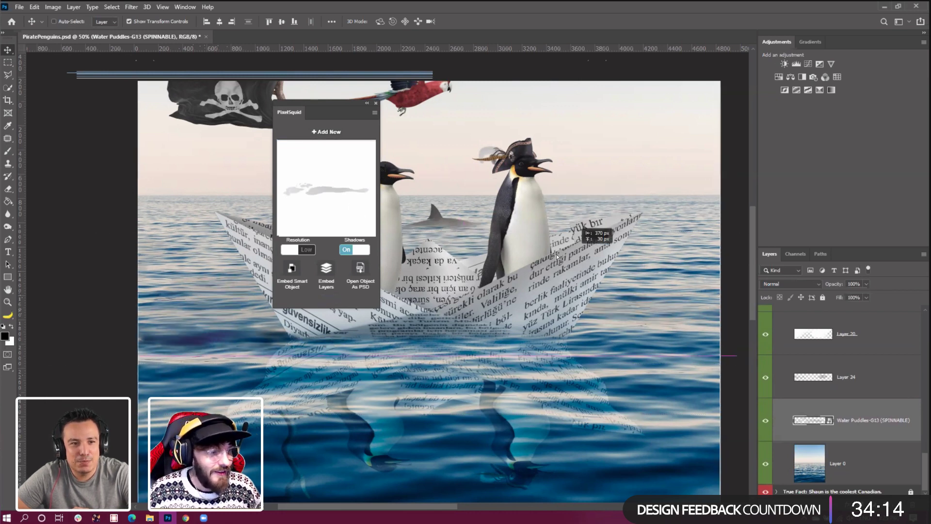
Free-transform the Water Puddles layer and scale it proportionally to about 977%
{"action": "key", "text": "ctrl+t"}
{"action": "left_click_drag", "start_coordinate": [689, 223], "coordinate": [660, 265]}
{"action": "key", "text": "ctrl+minus"}
{"action": "key", "text": "ctrl+minus"}
{"action": "key", "text": "ctrl+minus"}
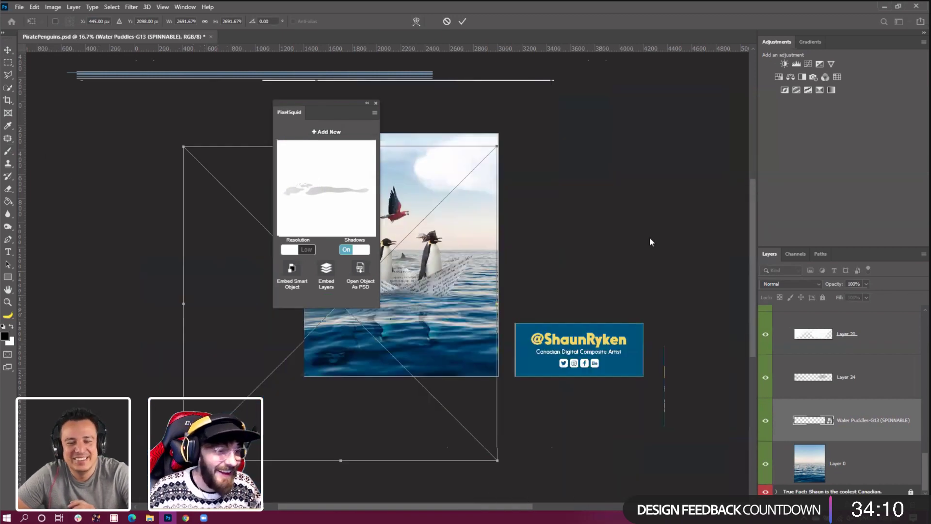
{"action": "left_click_drag", "start_coordinate": [498, 147], "coordinate": [438, 286]}
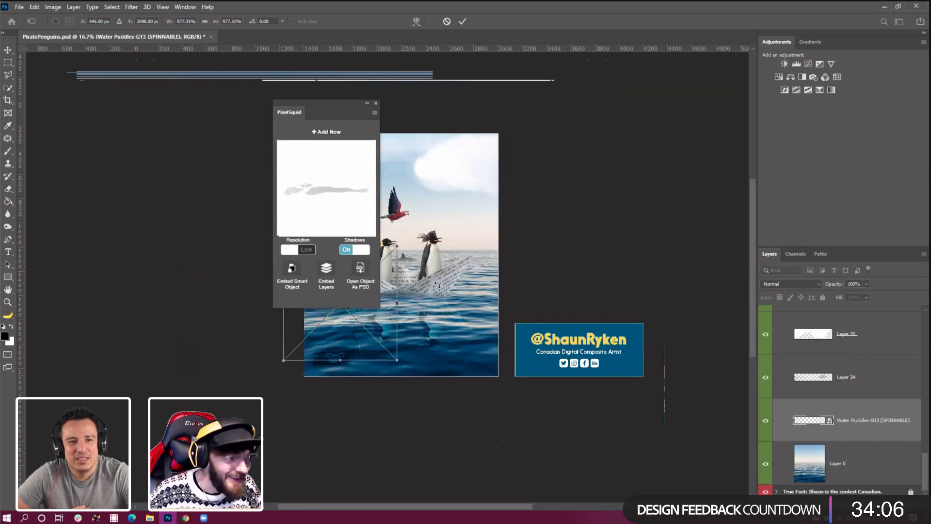
Clear the PixelSquid panel off the boat and move the scaled puddle onto the water beside the flag end of the hull
{"action": "left_click_drag", "start_coordinate": [342, 111], "coordinate": [626, 128]}
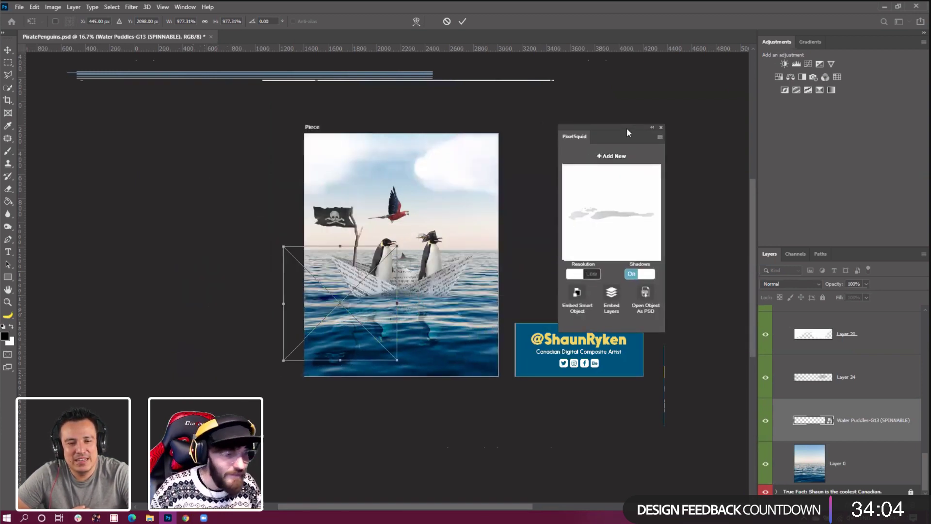
{"action": "key", "text": "ctrl+plus"}
{"action": "key", "text": "ctrl+plus"}
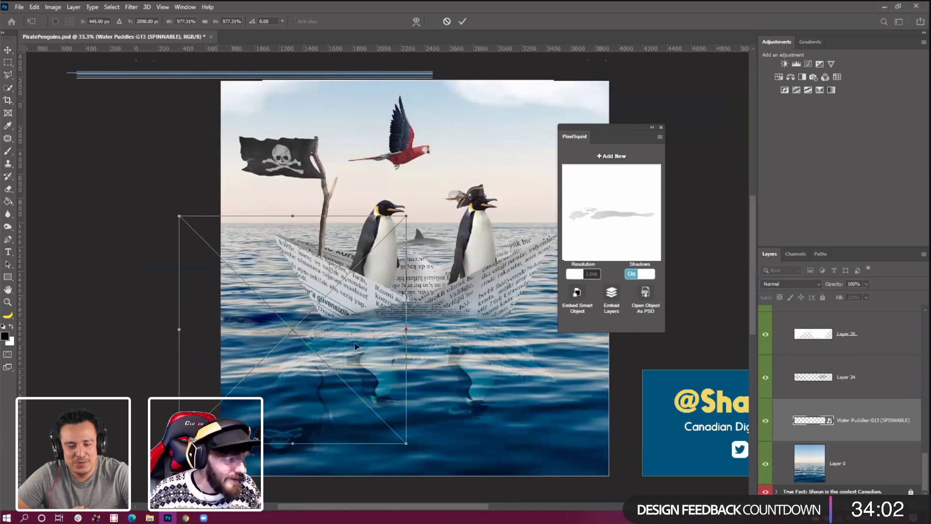
{"action": "left_click_drag", "start_coordinate": [355, 346], "coordinate": [310, 329]}
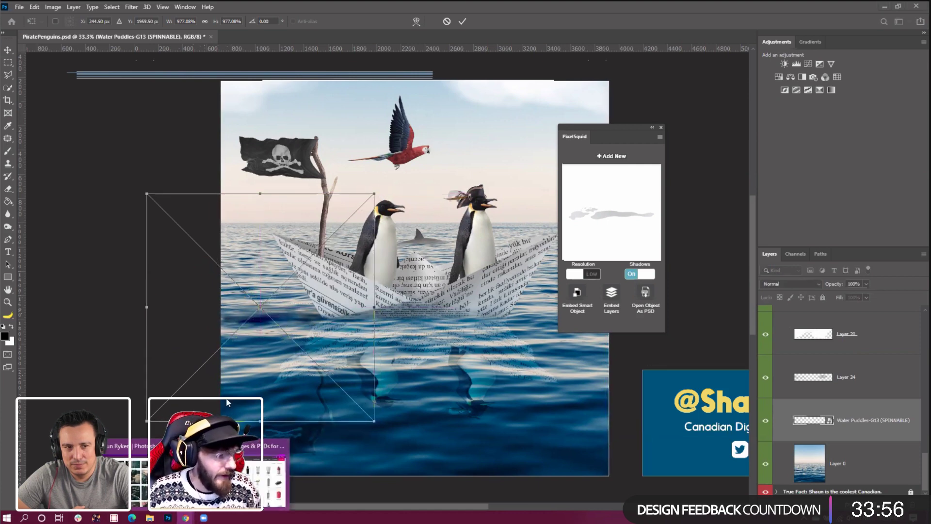
Switch to the browser and search PixelSquid for "splash"
{"action": "left_click", "coordinate": [186, 518]}
{"action": "left_click", "coordinate": [113, 46]}
{"action": "double_click", "coordinate": [113, 45]}
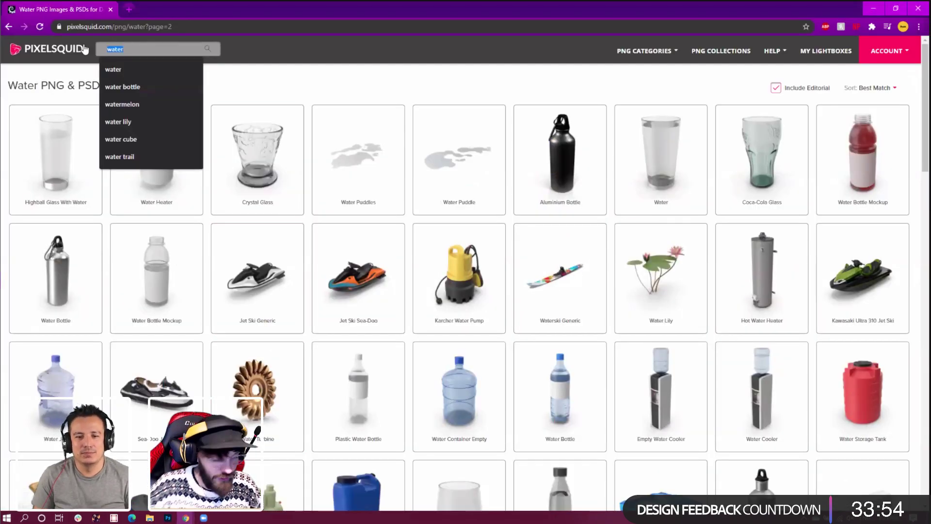
{"action": "type", "text": "splash"}
{"action": "key", "text": "Return"}
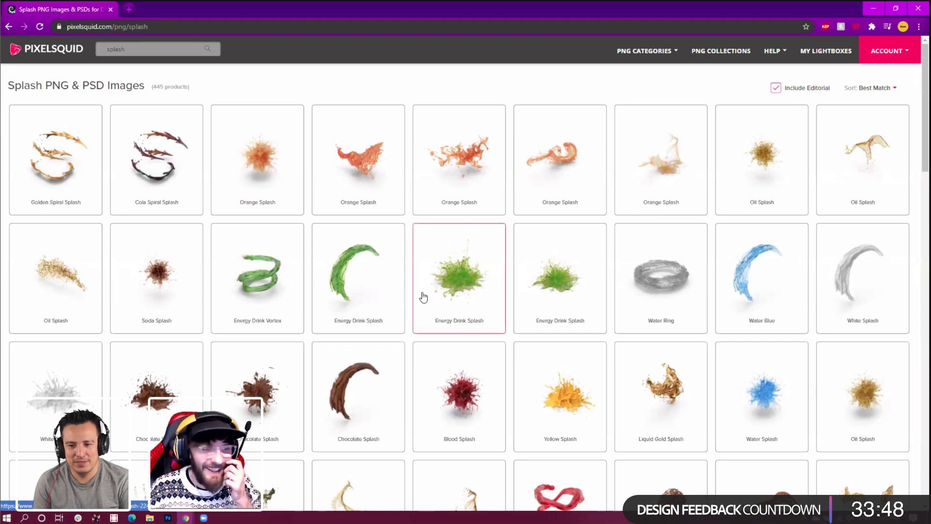
Examine the splash results for a water element that suits the boat's waterline
{"action": "scroll", "coordinate": [412, 293], "scroll_direction": "down", "scroll_amount": 2}
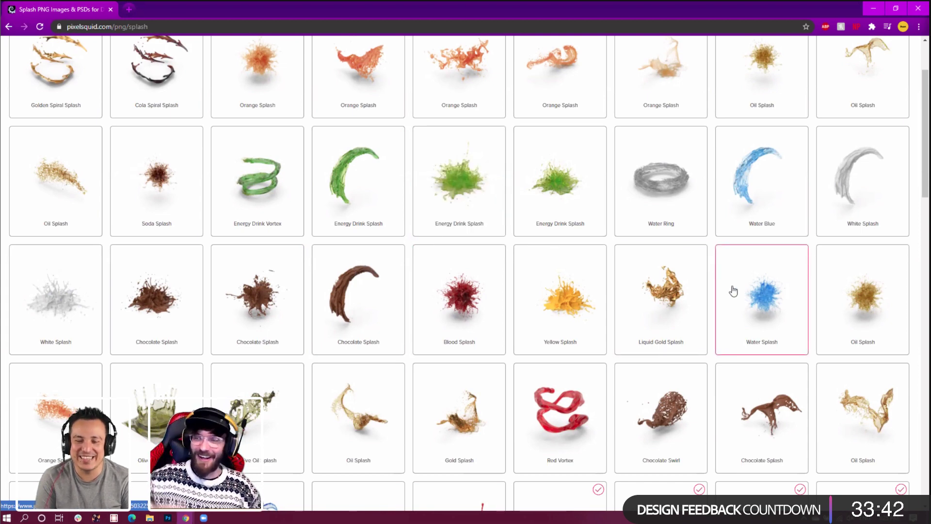
{"action": "mouse_move", "coordinate": [734, 291]}
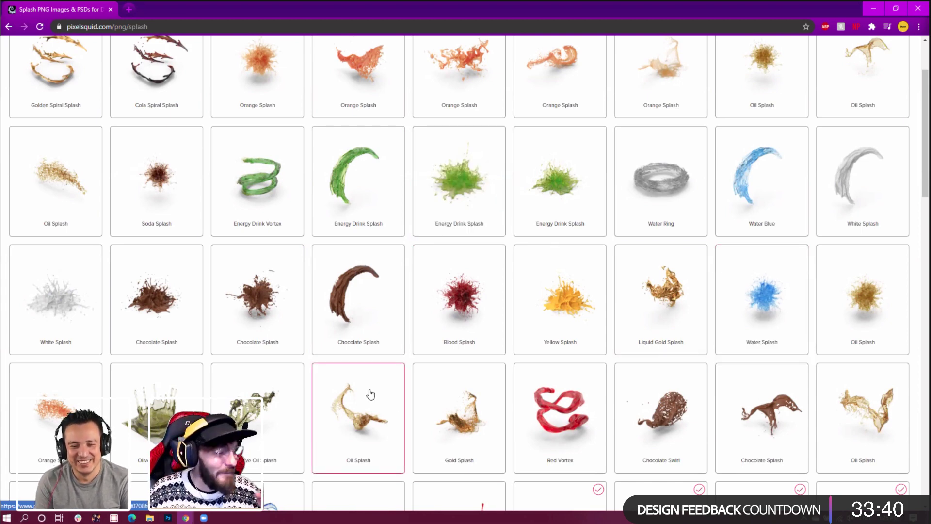
{"action": "scroll", "coordinate": [261, 379], "scroll_direction": "down", "scroll_amount": 4}
{"action": "scroll", "coordinate": [261, 379], "scroll_direction": "down", "scroll_amount": 8}
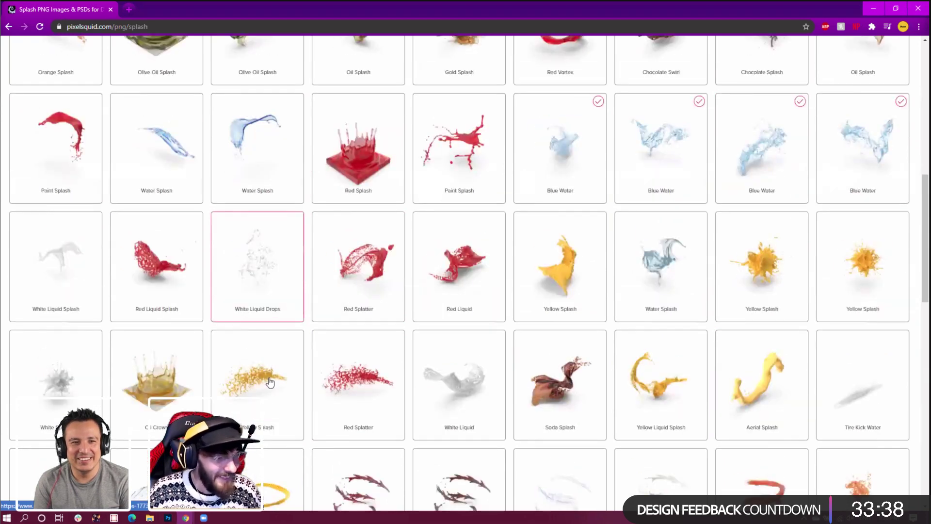
{"action": "scroll", "coordinate": [265, 439], "scroll_direction": "down", "scroll_amount": 4}
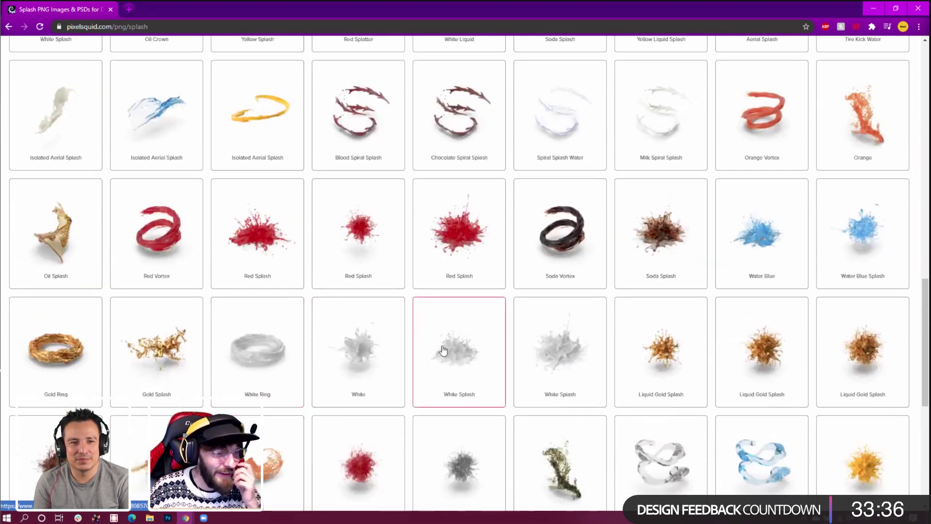
{"action": "scroll", "coordinate": [548, 389], "scroll_direction": "down", "scroll_amount": 4}
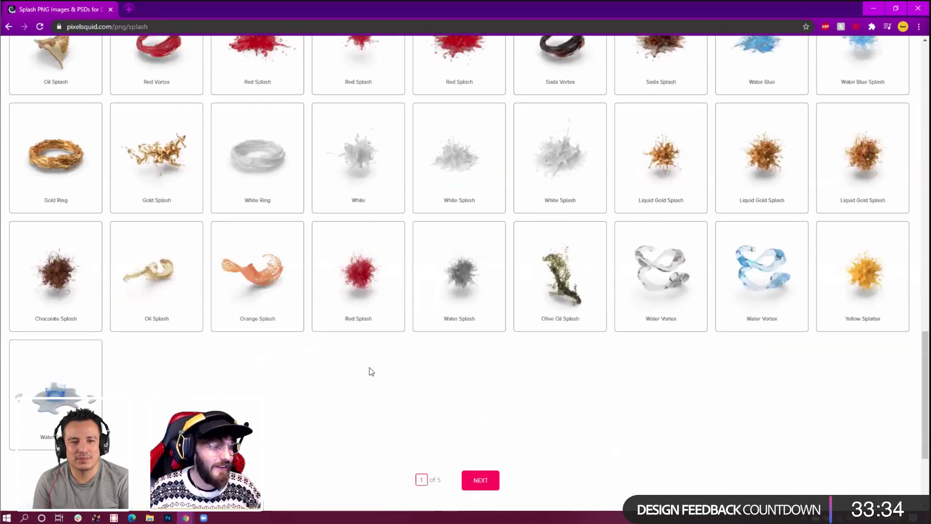
{"action": "scroll", "coordinate": [391, 364], "scroll_direction": "up", "scroll_amount": 10}
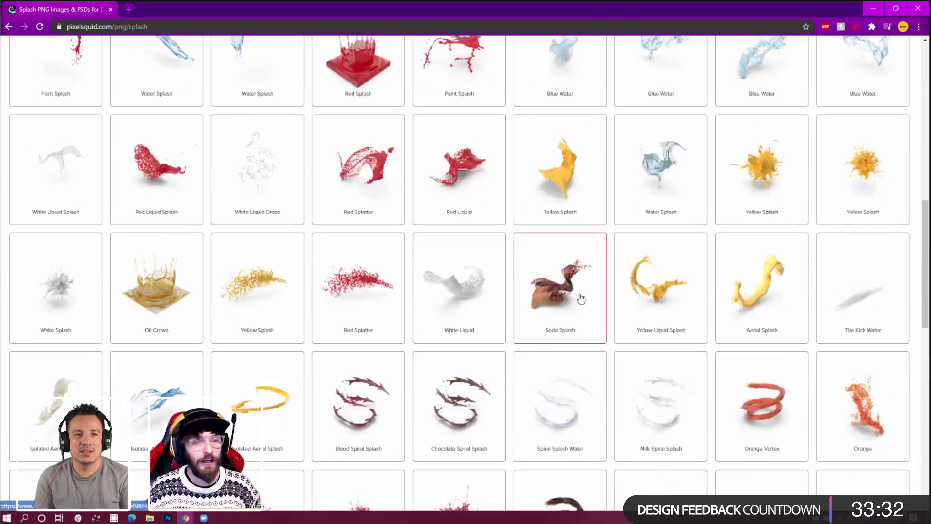
{"action": "mouse_move", "coordinate": [581, 298]}
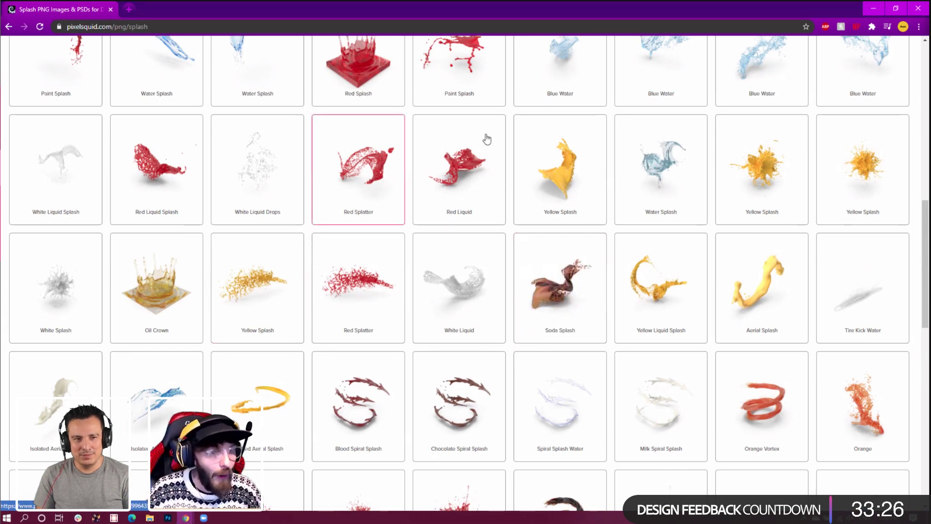
Return to Photoshop, commit the puddle's position at the flag end's waterline, and switch the object to high resolution
{"action": "left_click", "coordinate": [170, 518]}
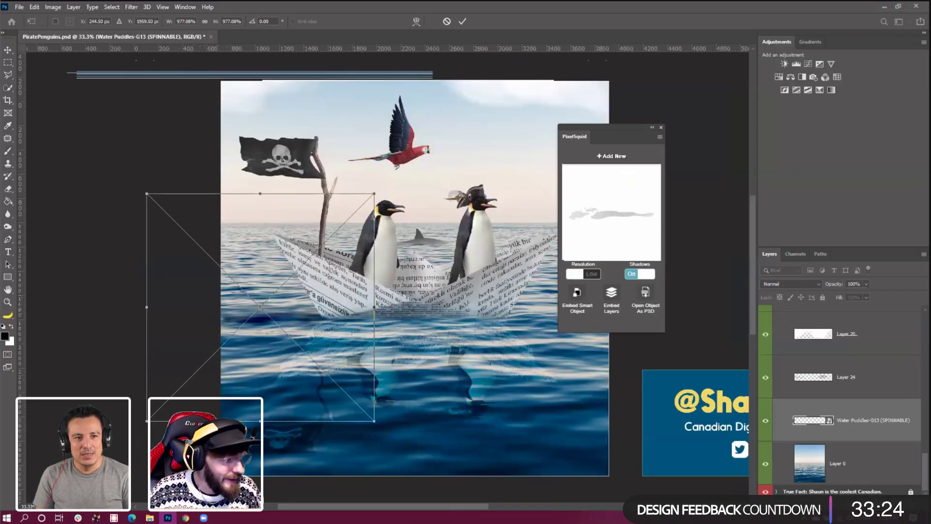
{"action": "left_click_drag", "start_coordinate": [394, 305], "coordinate": [405, 312]}
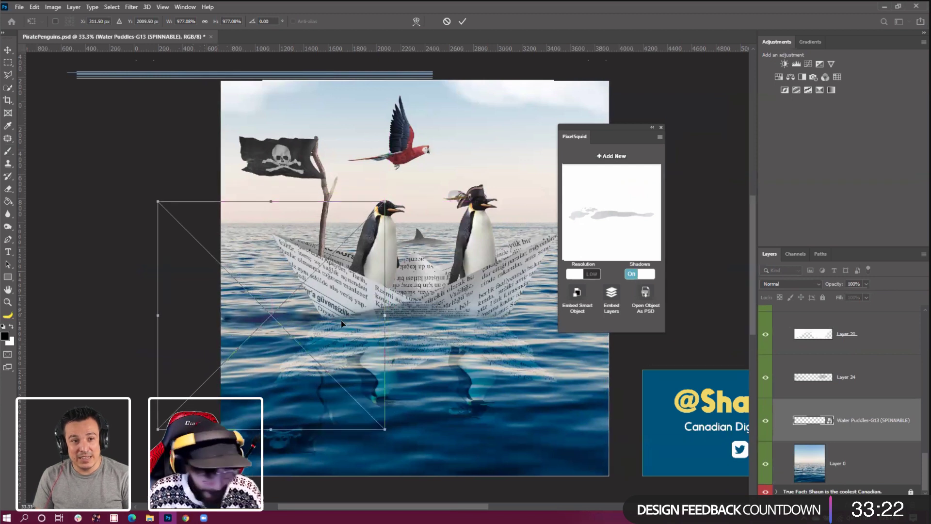
{"action": "key", "text": "Return"}
{"action": "left_click", "coordinate": [582, 276]}
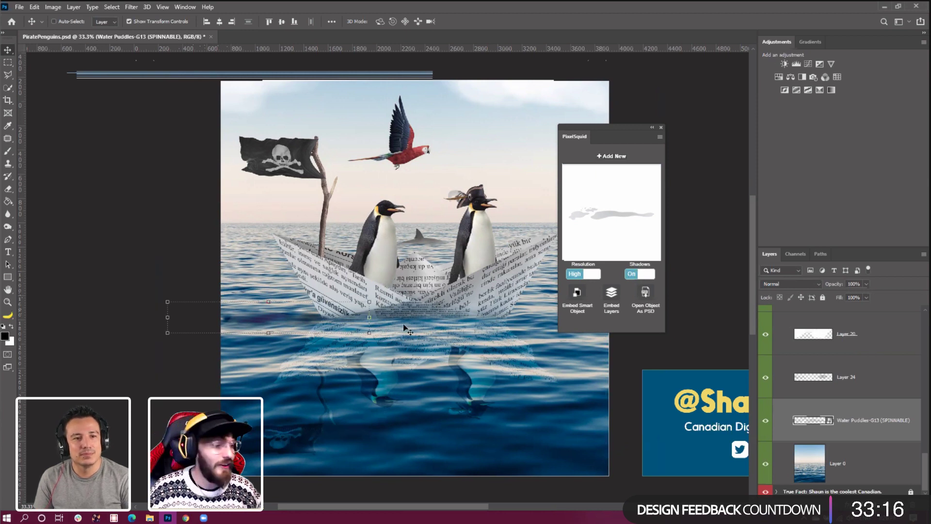
{"action": "left_click_drag", "start_coordinate": [319, 325], "coordinate": [287, 318]}
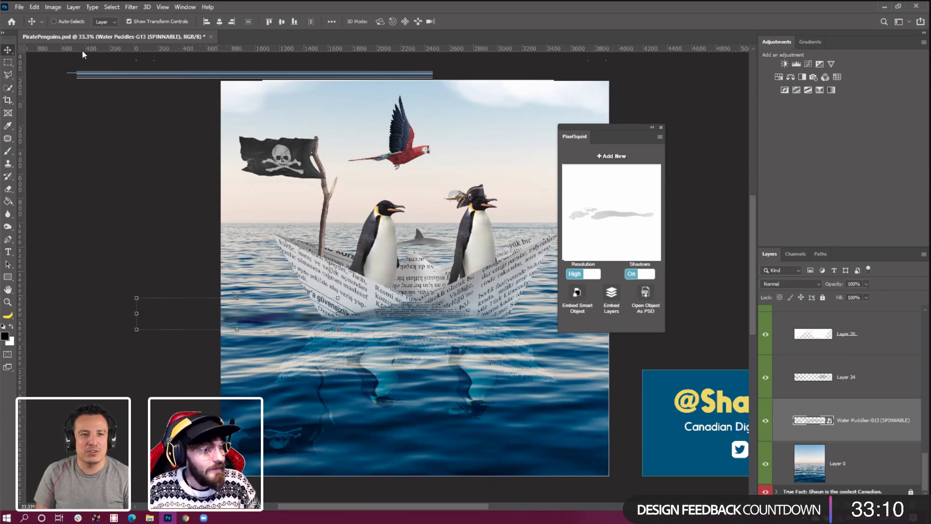
Apply a Levels adjustment to the water puddle, raising its black input level, and nudge it closer to the hull's flag end
{"action": "left_click", "coordinate": [53, 7]}
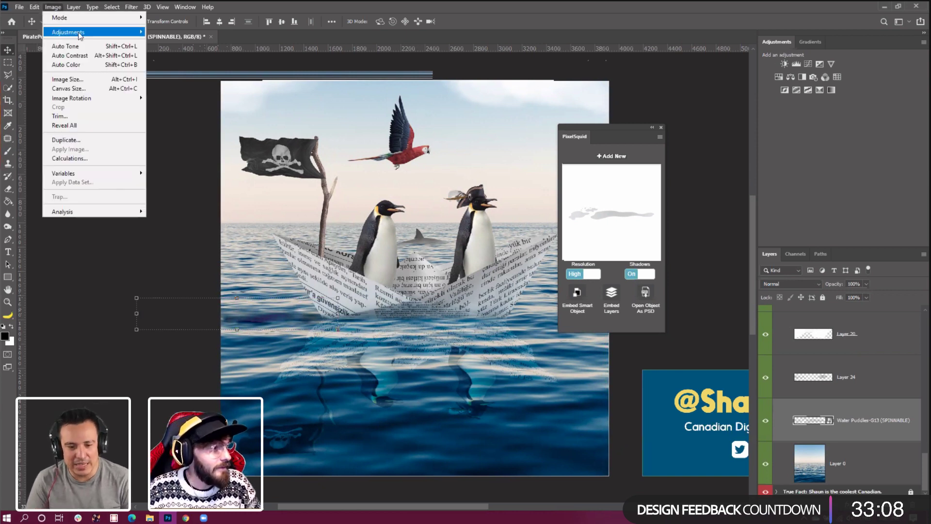
{"action": "mouse_move", "coordinate": [80, 33]}
{"action": "left_click", "coordinate": [150, 42]}
{"action": "left_click_drag", "start_coordinate": [372, 210], "coordinate": [420, 212]}
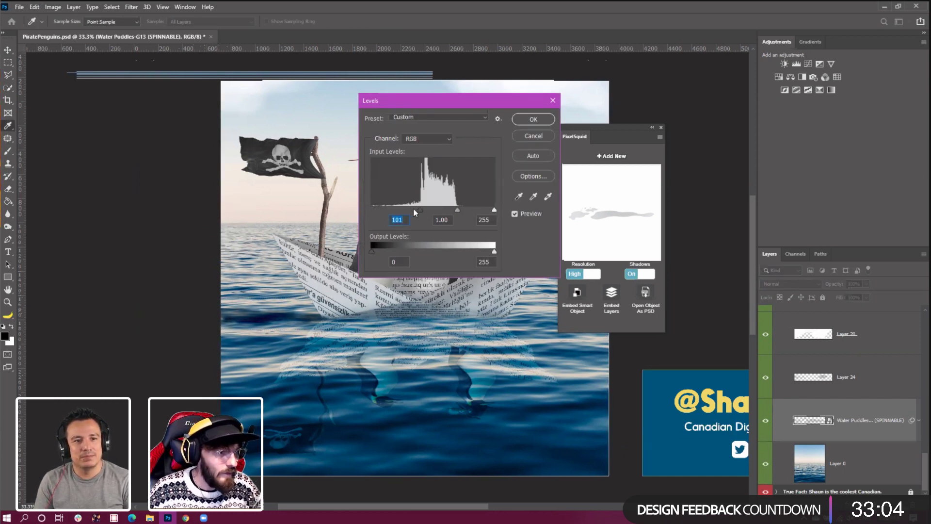
{"action": "mouse_move", "coordinate": [433, 211]}
{"action": "left_mouse_down"}
{"action": "mouse_move", "coordinate": [445, 210]}
{"action": "mouse_move", "coordinate": [409, 205]}
{"action": "mouse_move", "coordinate": [421, 210]}
{"action": "left_mouse_up"}
{"action": "left_click", "coordinate": [533, 119]}
{"action": "left_click_drag", "start_coordinate": [312, 304], "coordinate": [279, 318]}
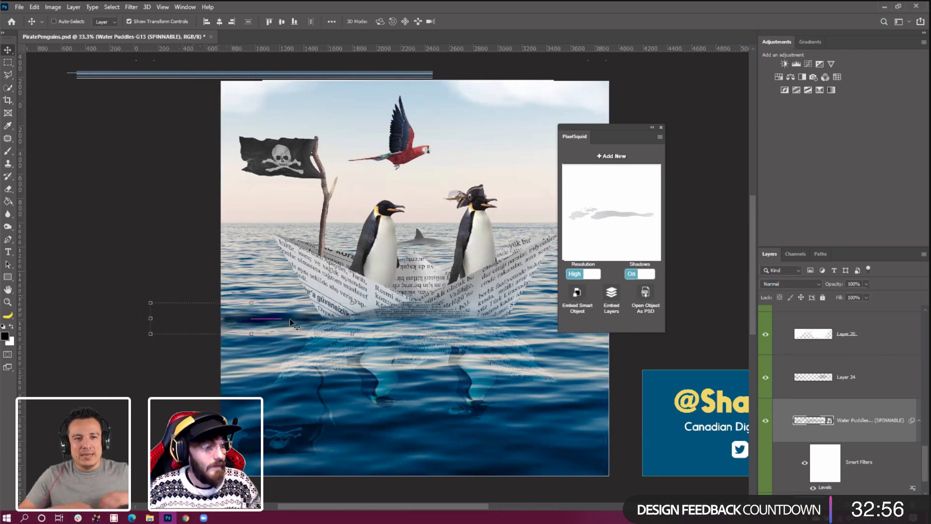
Reapply the Wave filter to the puddle with 5 generators, wavelength 10–120, amplitude 1–14, and 100% horizontal and 1% vertical scale
{"action": "left_click", "coordinate": [132, 7]}
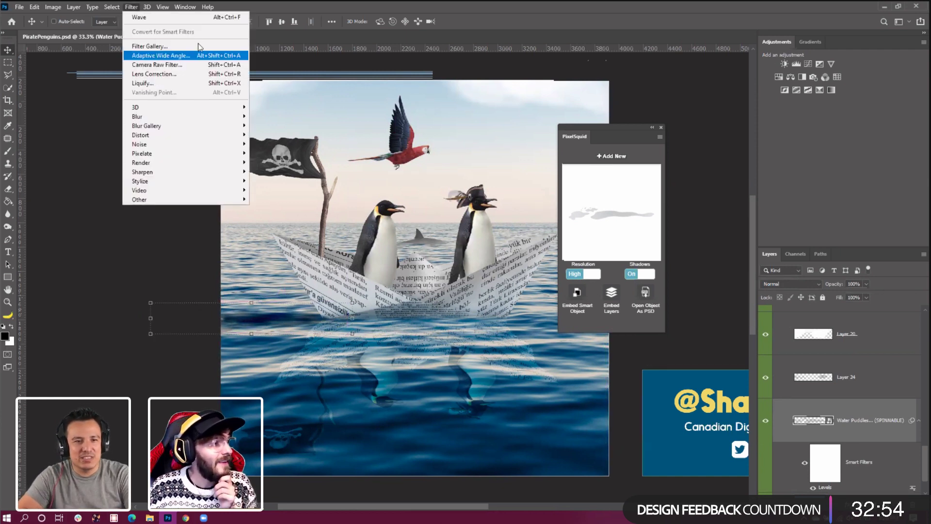
{"action": "left_click", "coordinate": [190, 17]}
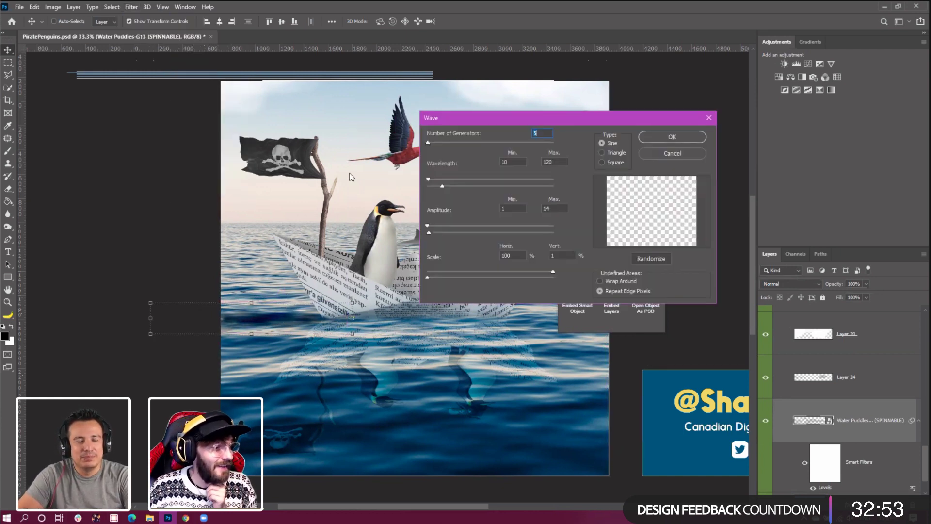
{"action": "left_click", "coordinate": [662, 136]}
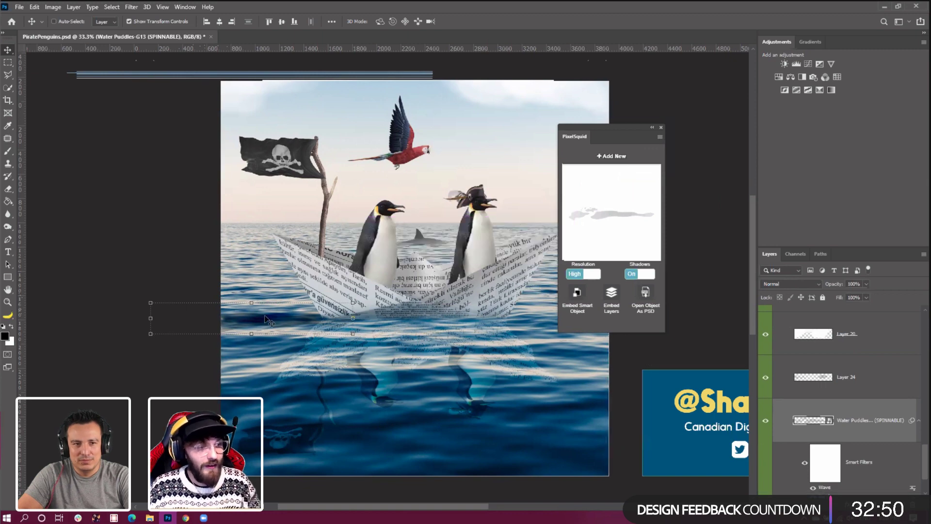
Scale the puddle down at the waterline on the flag end of the hull and set its blend mode to Overlay
{"action": "left_click", "coordinate": [151, 334]}
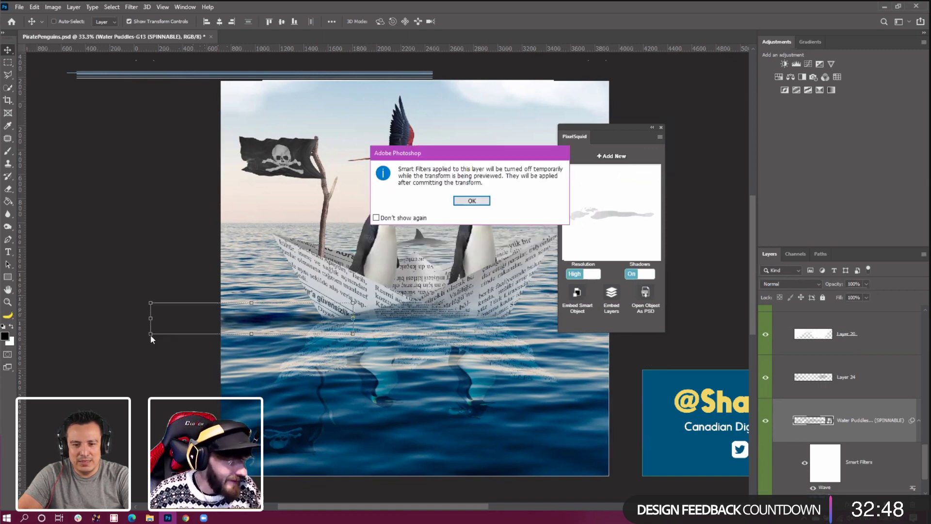
{"action": "left_click", "coordinate": [472, 200]}
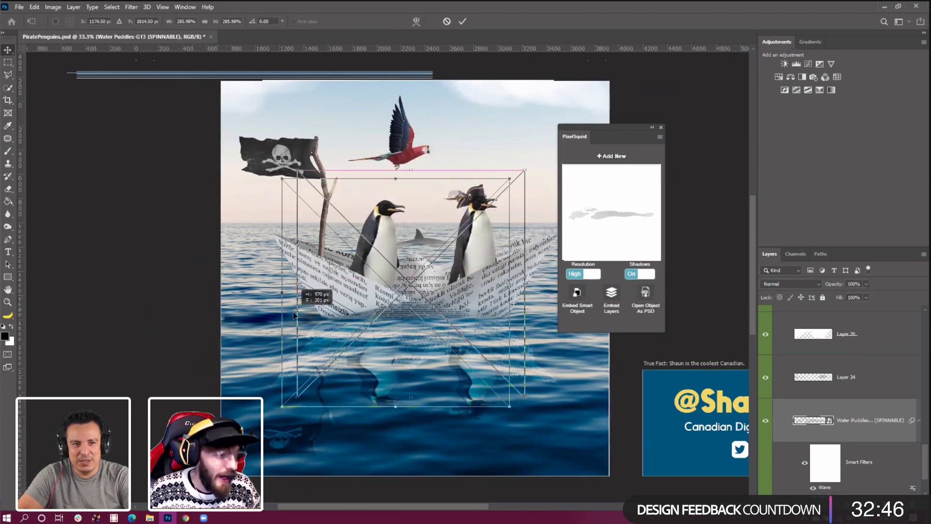
{"action": "left_click_drag", "start_coordinate": [284, 406], "coordinate": [367, 326]}
{"action": "left_click_drag", "start_coordinate": [444, 283], "coordinate": [284, 328]}
{"action": "key", "text": "Return"}
{"action": "left_click", "coordinate": [790, 284]}
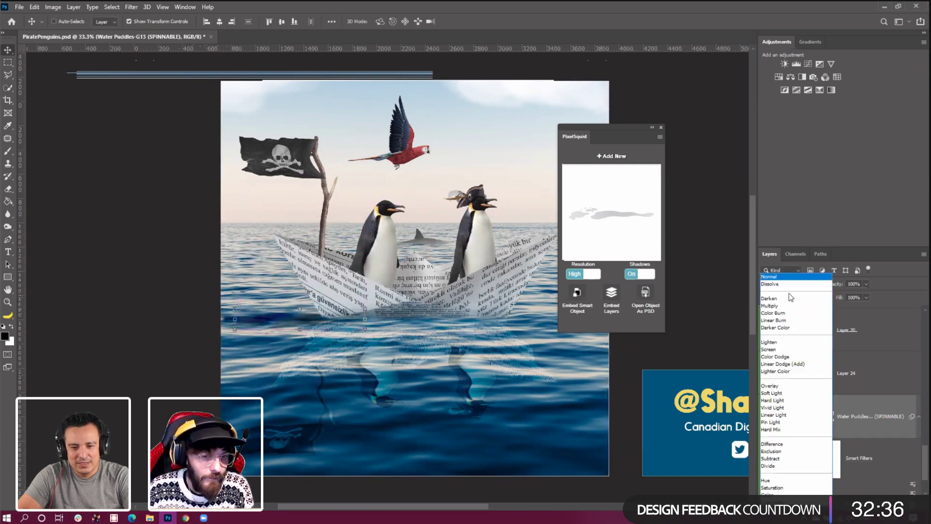
{"action": "left_click", "coordinate": [771, 386]}
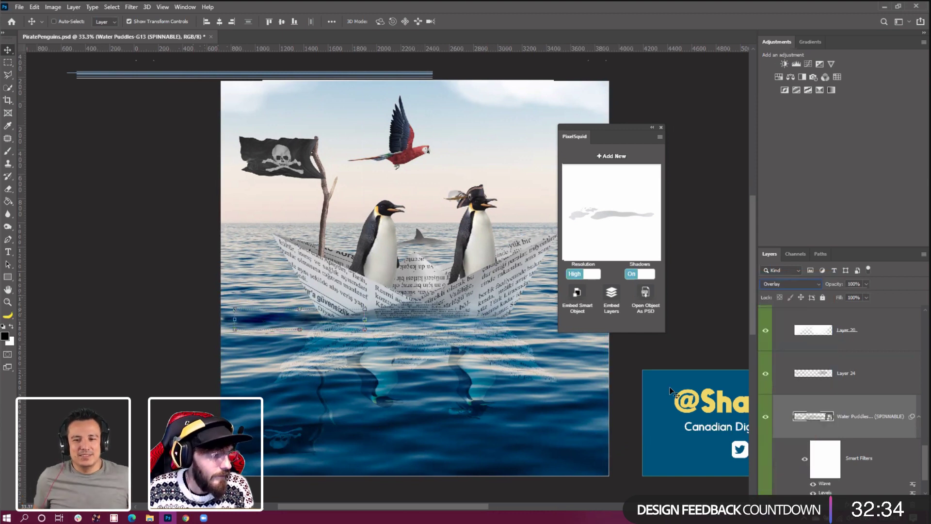
Add a new layer above the puddle and brush faint white along the waterline at the flag end of the hull
{"action": "key", "text": "ctrl+shift+alt+n"}
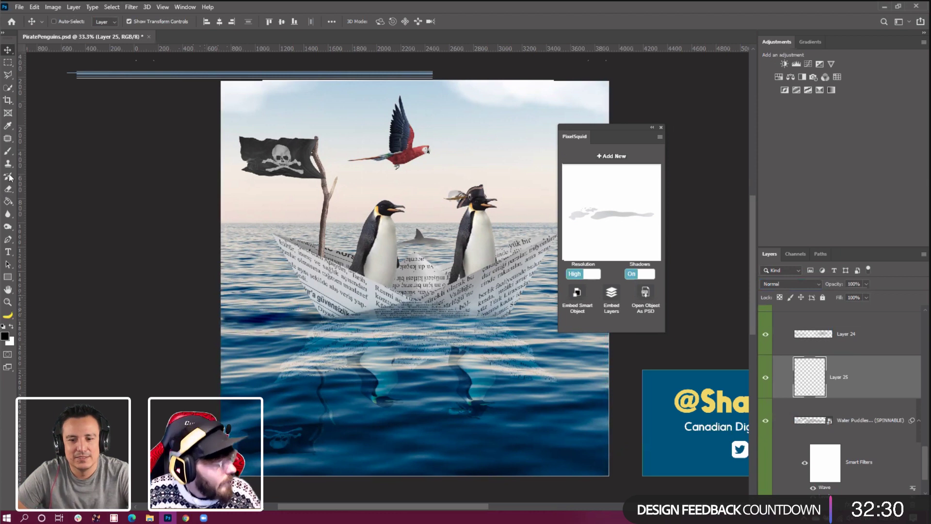
{"action": "left_click", "coordinate": [7, 151]}
{"action": "left_click", "coordinate": [12, 327]}
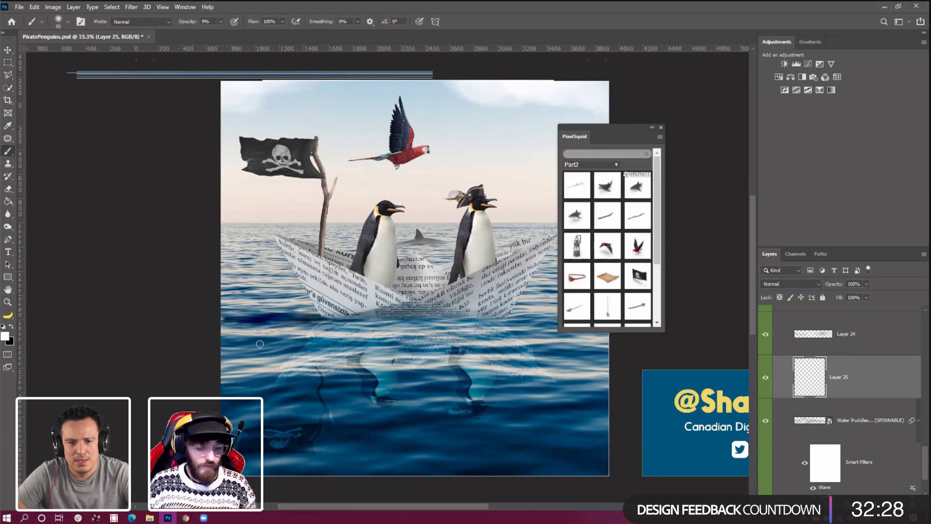
{"action": "key", "text": "bracketright"}
{"action": "key", "text": "bracketright"}
{"action": "mouse_move", "coordinate": [280, 313]}
{"action": "left_mouse_down"}
{"action": "mouse_move", "coordinate": [317, 309]}
{"action": "mouse_move", "coordinate": [228, 314]}
{"action": "mouse_move", "coordinate": [310, 316]}
{"action": "left_mouse_up"}
{"action": "key", "text": "bracketleft"}
{"action": "key", "text": "bracketleft"}
{"action": "key", "text": "bracketleft"}
{"action": "key", "text": "bracketleft"}
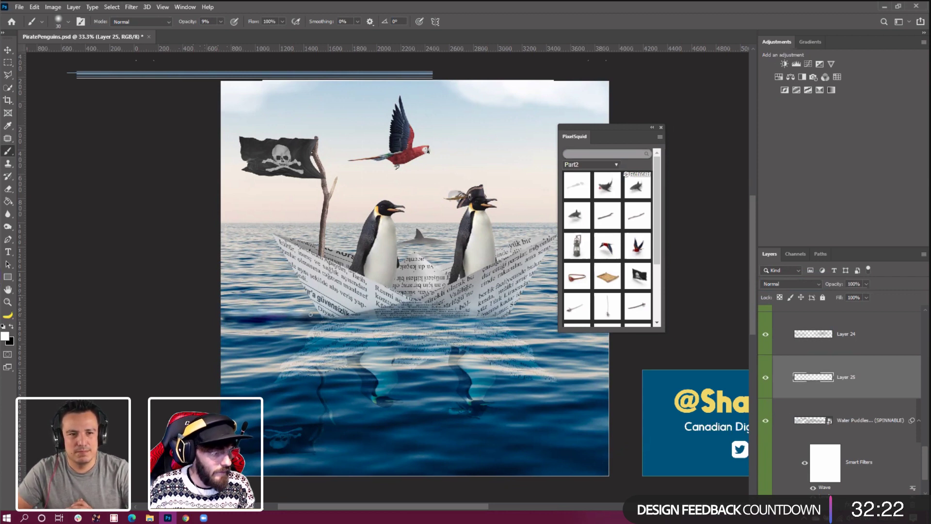
Enlarge the brush to 125 and paint soft white along the lower hull toward its far end
{"action": "key", "text": "bracketright"}
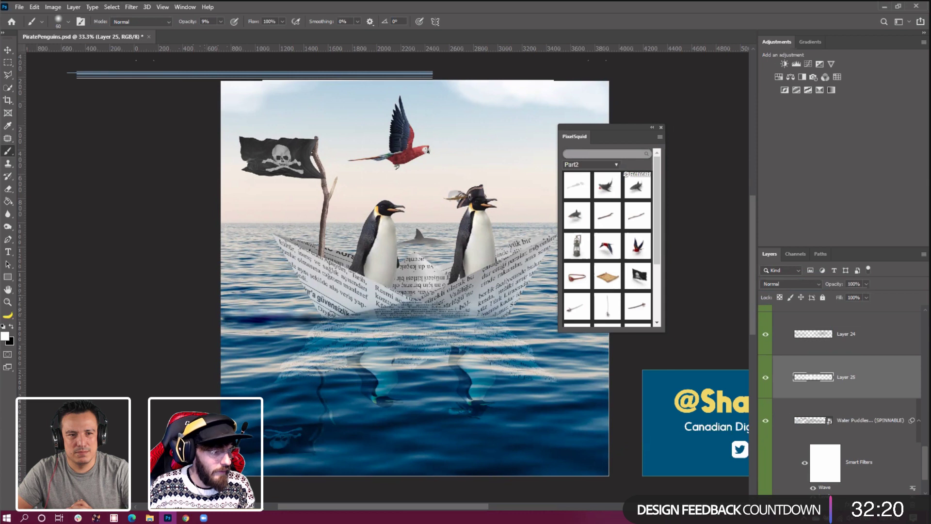
{"action": "key", "text": "bracketright"}
{"action": "key", "text": "bracketright"}
{"action": "key", "text": "bracketright"}
{"action": "key", "text": "bracketright"}
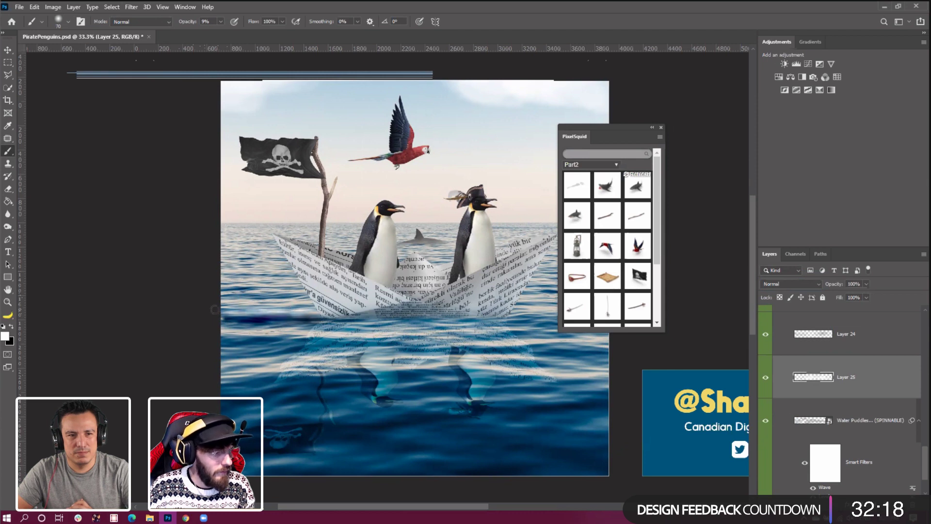
{"action": "left_click_drag", "start_coordinate": [234, 289], "coordinate": [517, 300]}
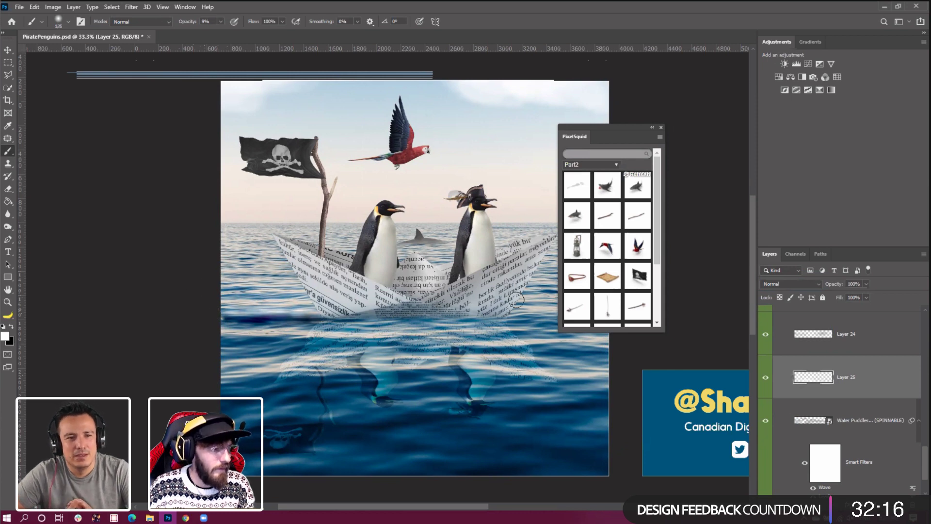
Set the white brushwork layer's blend mode to Overlay and its opacity to 50%
{"action": "left_click", "coordinate": [796, 285]}
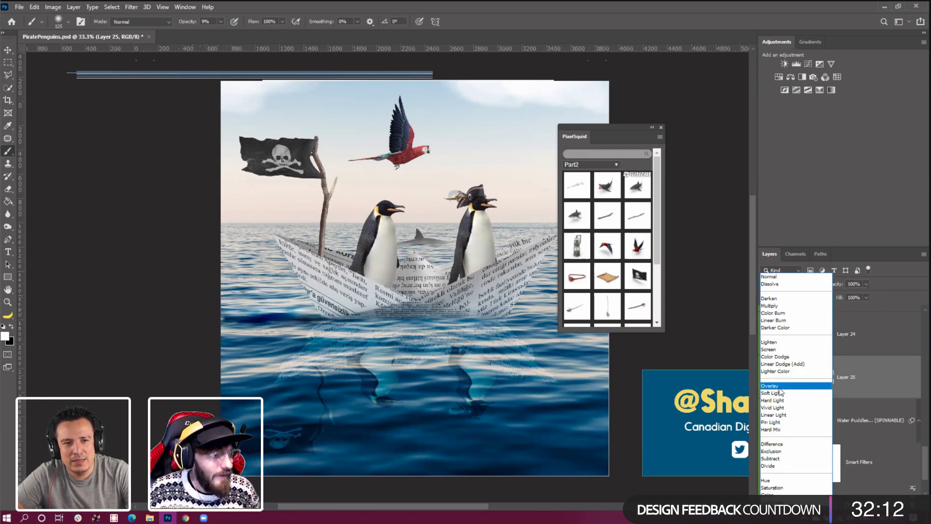
{"action": "left_click", "coordinate": [779, 386]}
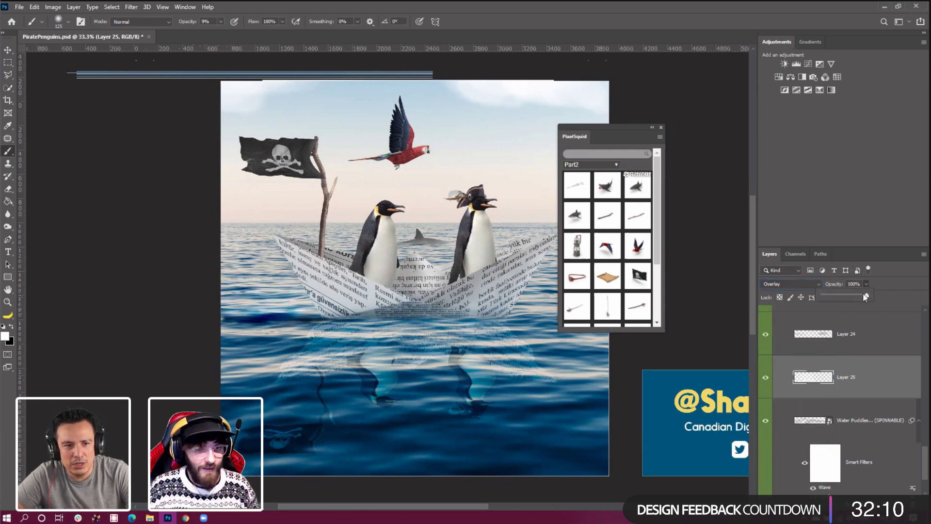
{"action": "left_click_drag", "start_coordinate": [848, 296], "coordinate": [848, 296]}
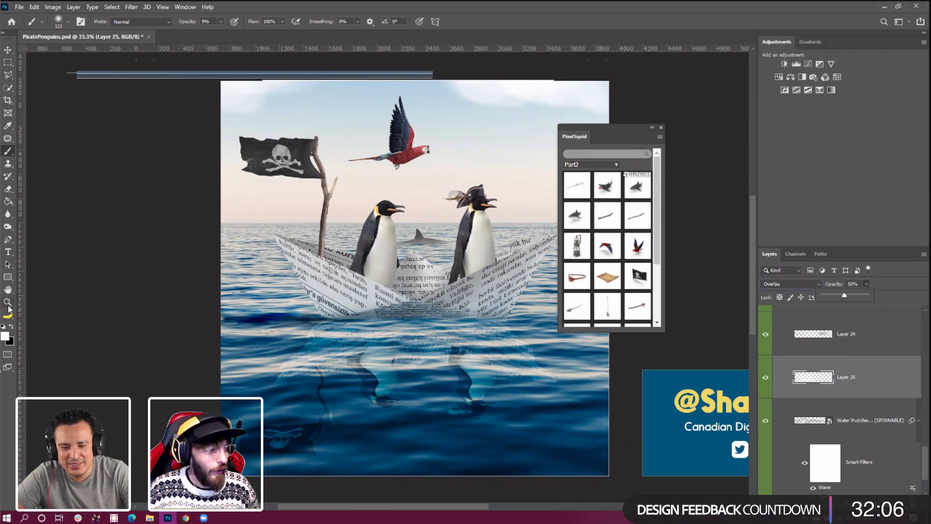
Zoom out to examine how the boat's waterline blends within the whole composition
{"action": "key", "text": "z"}
{"action": "right_click", "coordinate": [253, 292]}
{"action": "key", "text": "Escape"}
{"action": "left_click", "coordinate": [300, 305], "text": "alt"}
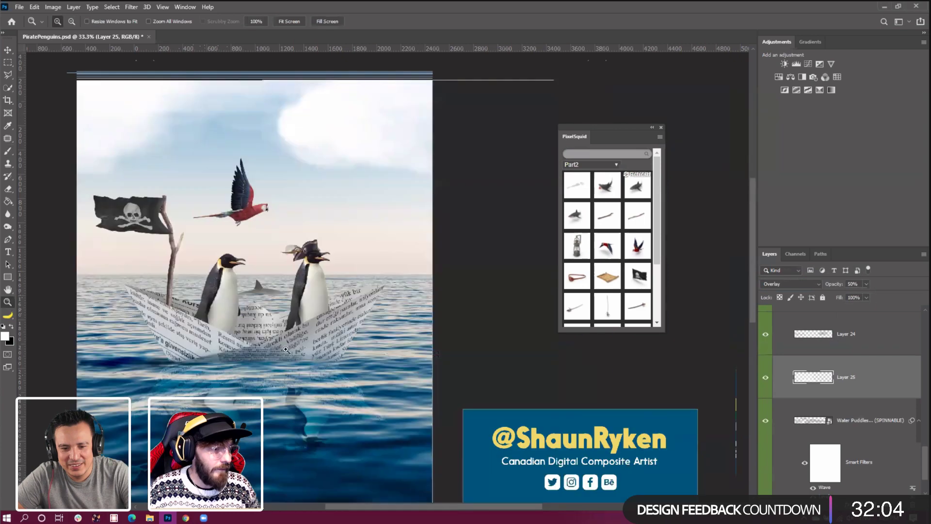
{"action": "right_click", "coordinate": [268, 356]}
{"action": "key", "text": "Escape"}
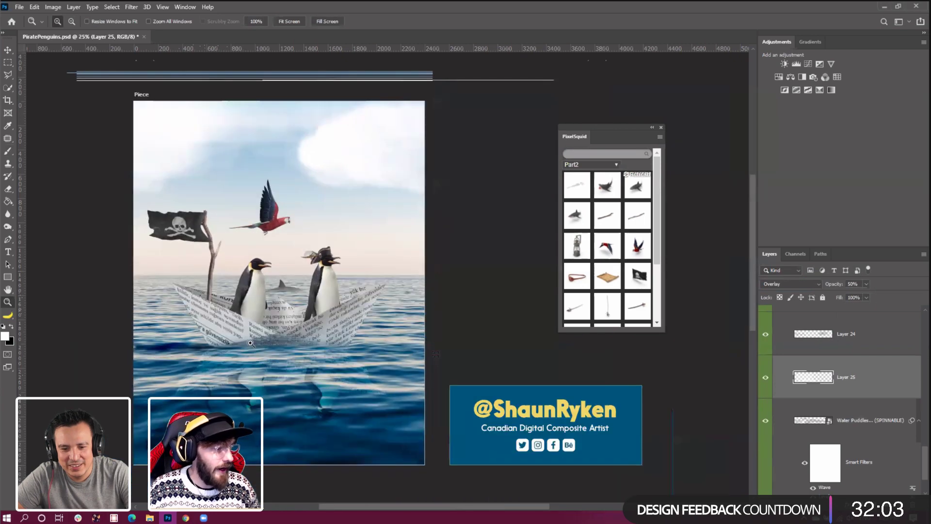
{"action": "right_click", "coordinate": [223, 361]}
{"action": "left_click", "coordinate": [238, 369]}
{"action": "left_click", "coordinate": [266, 309]}
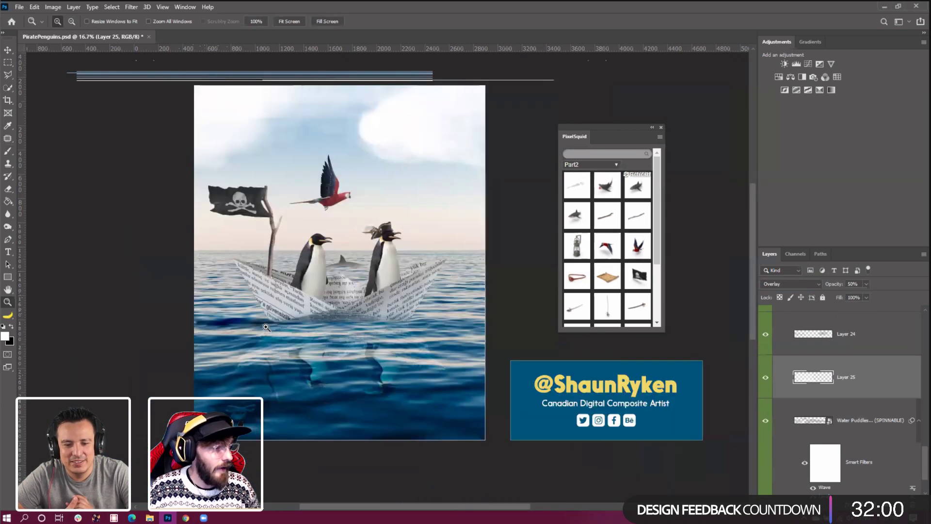
{"action": "left_click", "coordinate": [21, 8]}
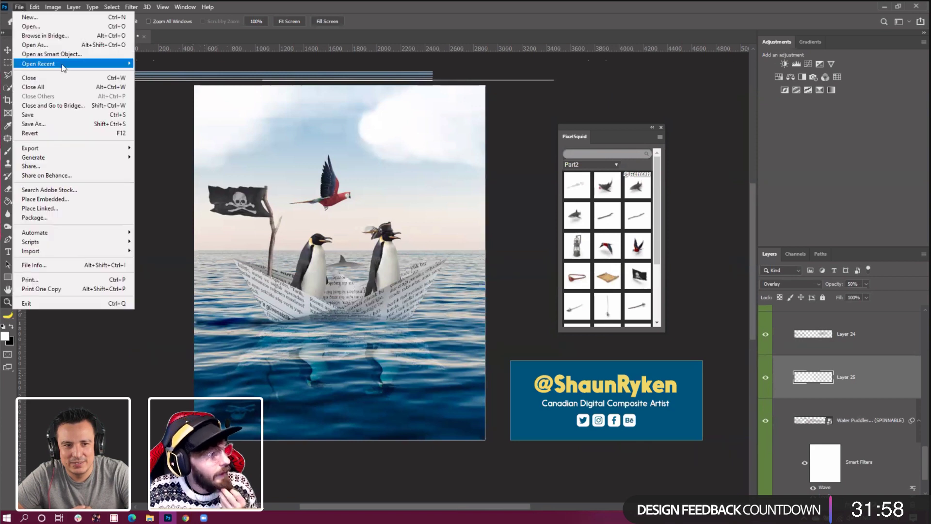
{"action": "mouse_move", "coordinate": [64, 64]}
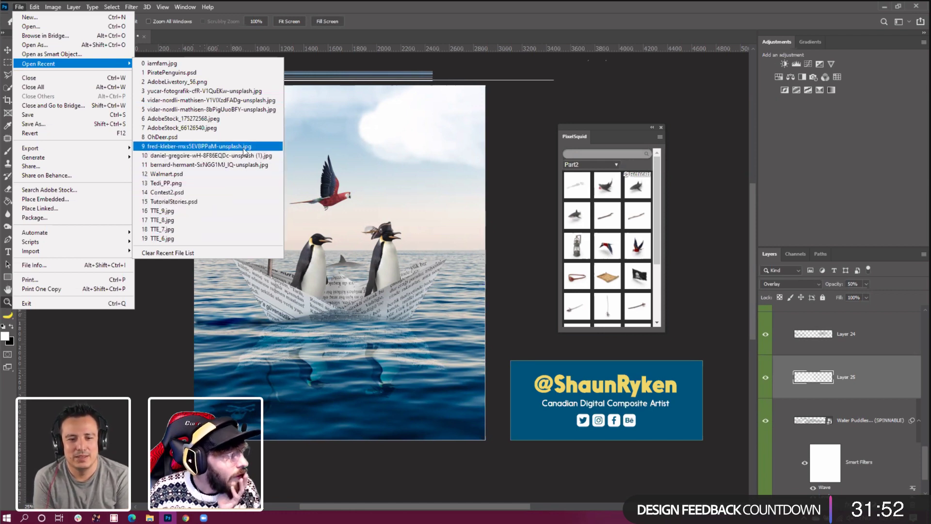
{"action": "left_click", "coordinate": [579, 22]}
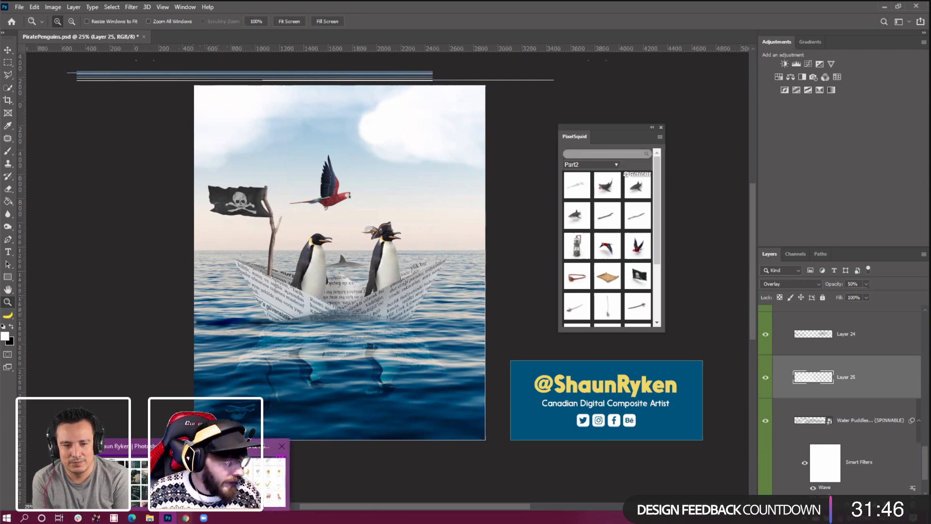
Switch to the browser and search PixelSquid for "ice cube"
{"action": "key", "text": "alt+Tab"}
{"action": "scroll", "coordinate": [272, 208], "scroll_direction": "up", "scroll_amount": 15}
{"action": "double_click", "coordinate": [116, 49]}
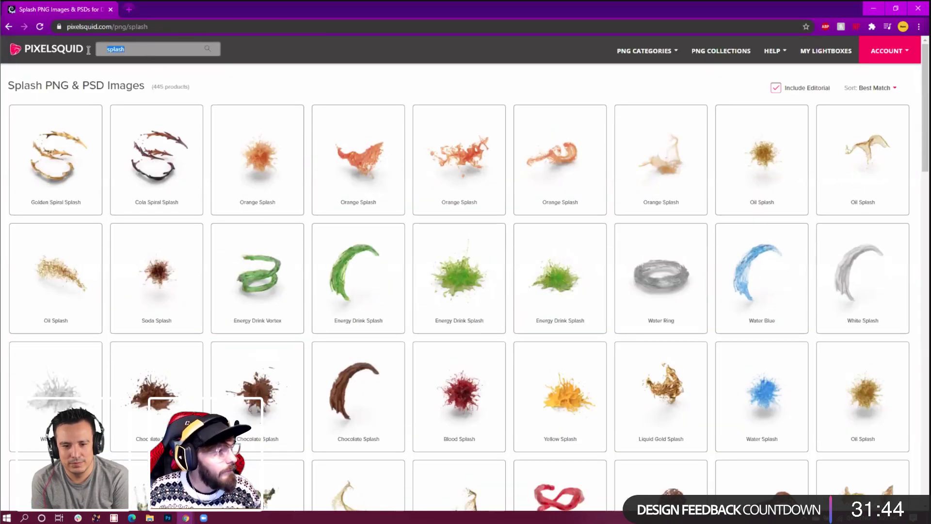
{"action": "type", "text": "ice cube"}
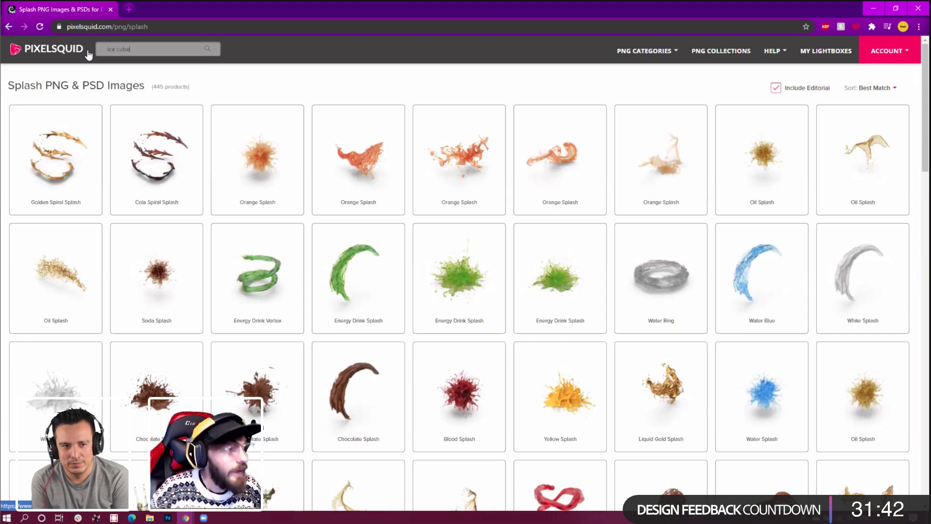
{"action": "key", "text": "Return"}
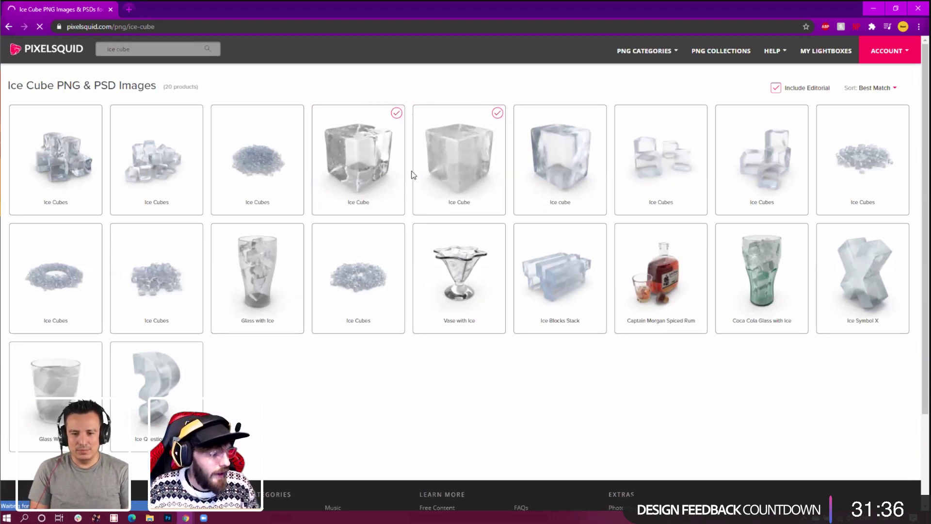
Open the single bluish ice cube object and rotate it to view its front face straight on
{"action": "left_click", "coordinate": [552, 173]}
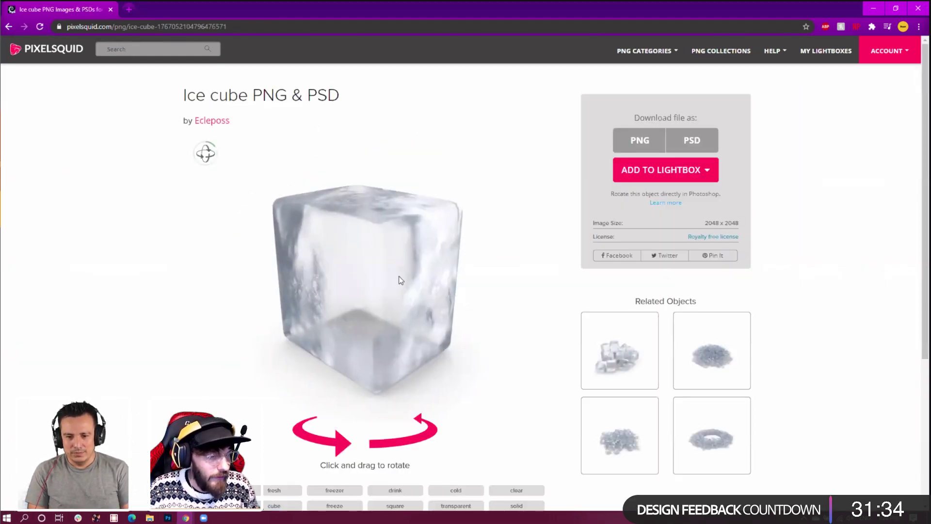
{"action": "left_click_drag", "start_coordinate": [416, 293], "coordinate": [402, 285]}
{"action": "left_click_drag", "start_coordinate": [304, 210], "coordinate": [311, 277]}
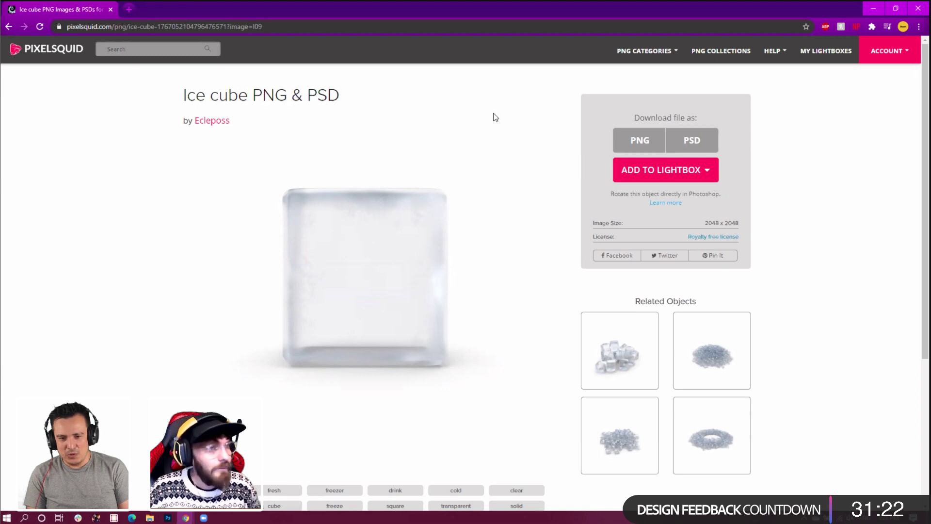
Open Instagram in a new browser tab
{"action": "left_click", "coordinate": [129, 10]}
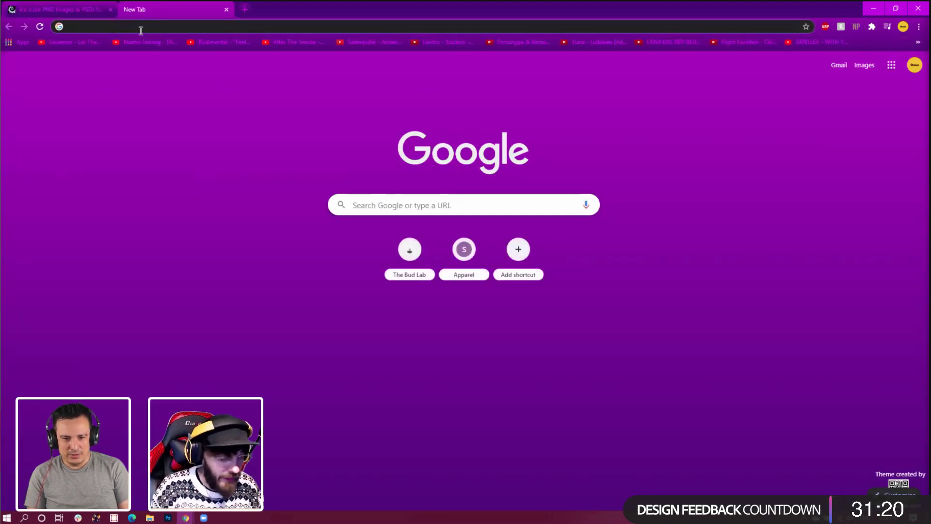
{"action": "type", "text": "instagram"}
{"action": "key", "text": "Return"}
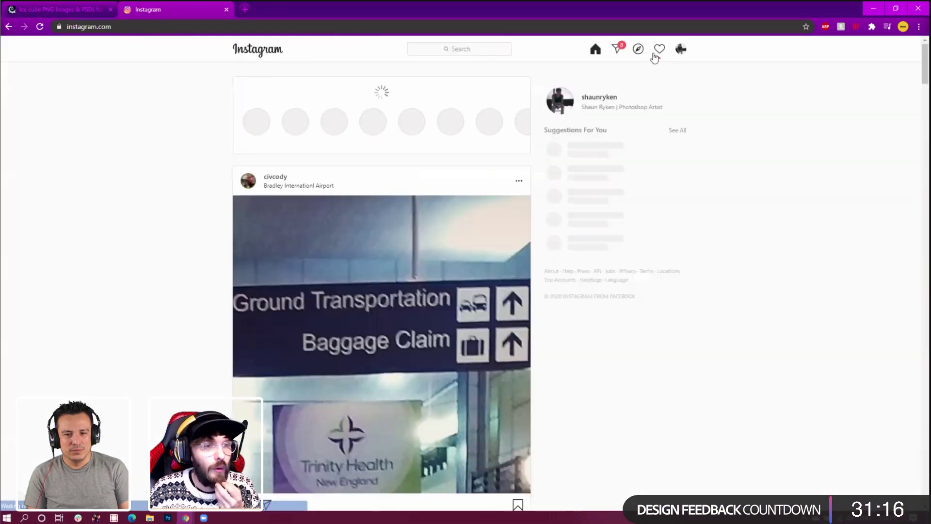
Go to the account's own Instagram profile and open the post showing the water-filled watermelon slice
{"action": "left_click", "coordinate": [681, 49]}
{"action": "left_click", "coordinate": [630, 71]}
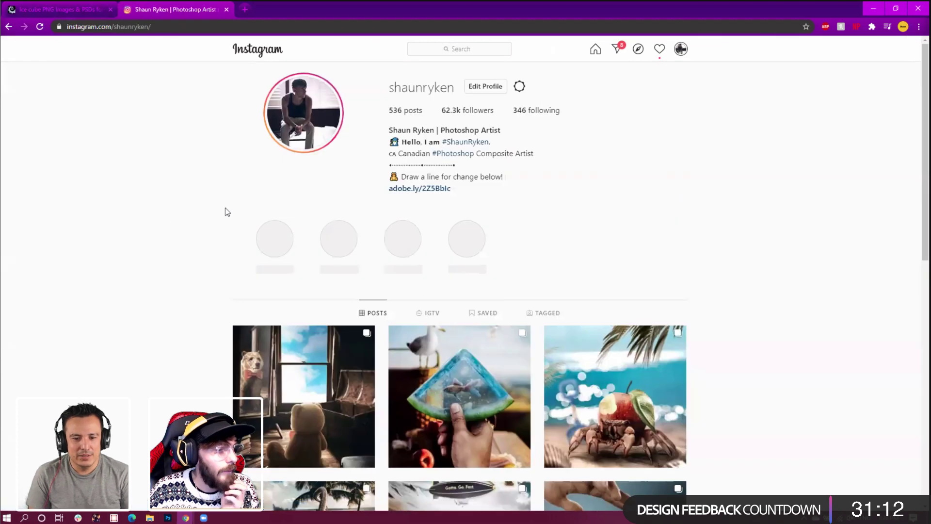
{"action": "scroll", "coordinate": [444, 276], "scroll_direction": "down", "scroll_amount": 2}
{"action": "left_click", "coordinate": [445, 276]}
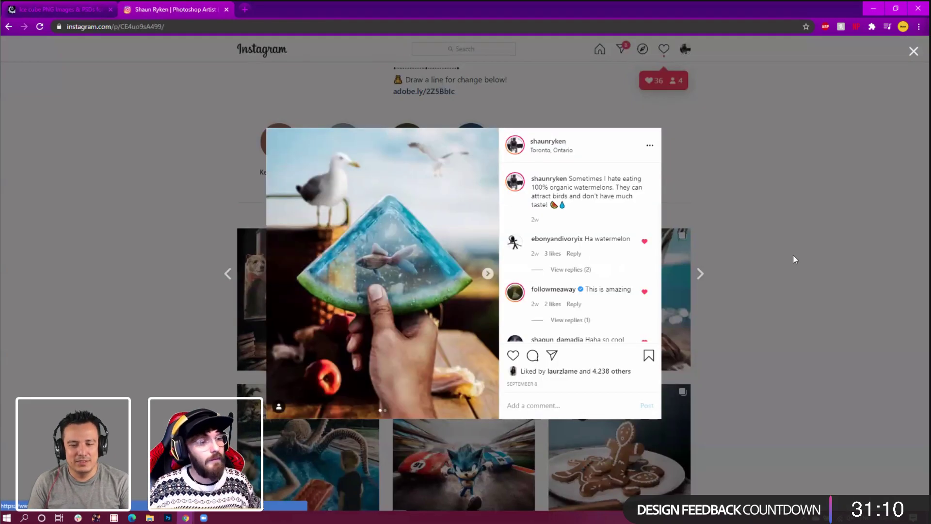
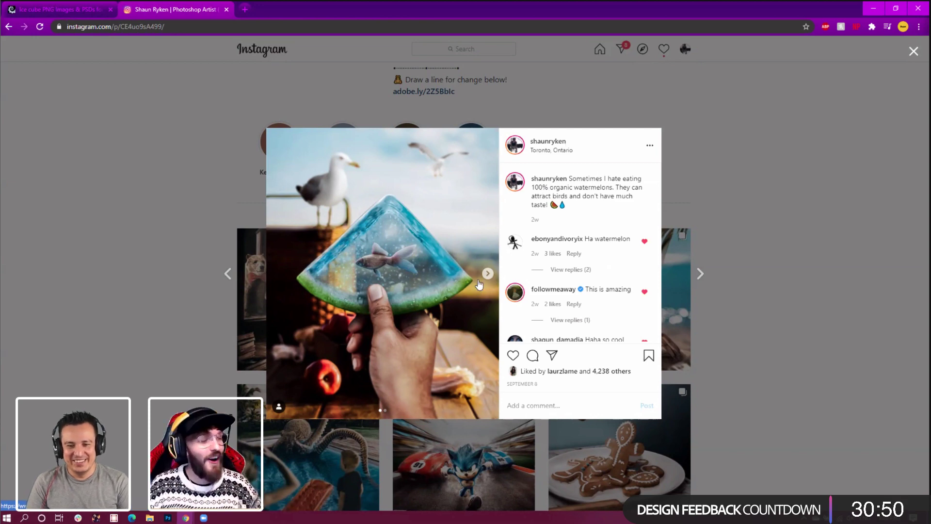
Close the Instagram post and its browser tab, and switch back to Photoshop
{"action": "left_click", "coordinate": [187, 171]}
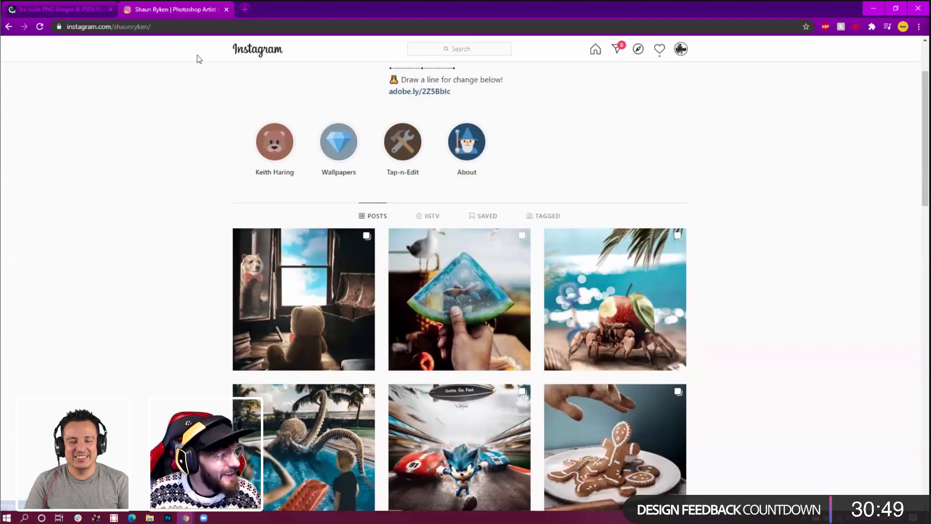
{"action": "left_click", "coordinate": [226, 10]}
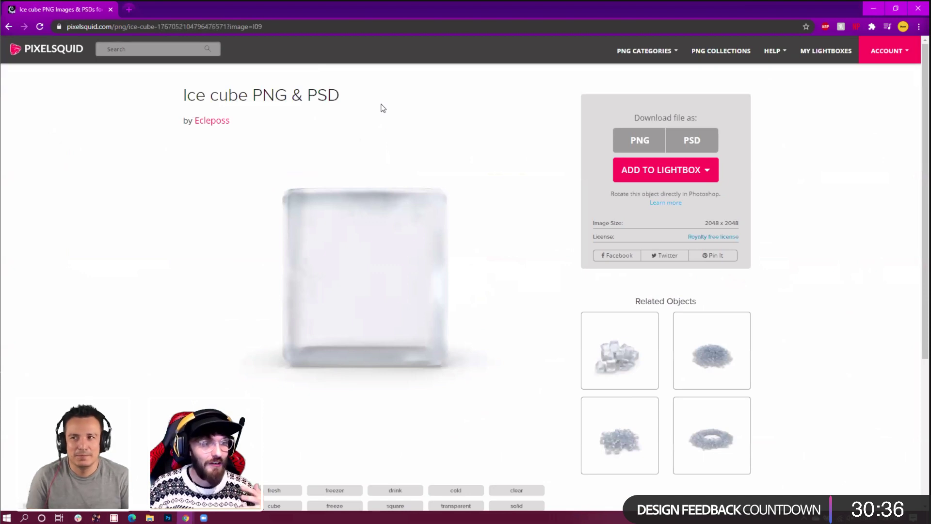
{"action": "key", "text": "alt+Tab"}
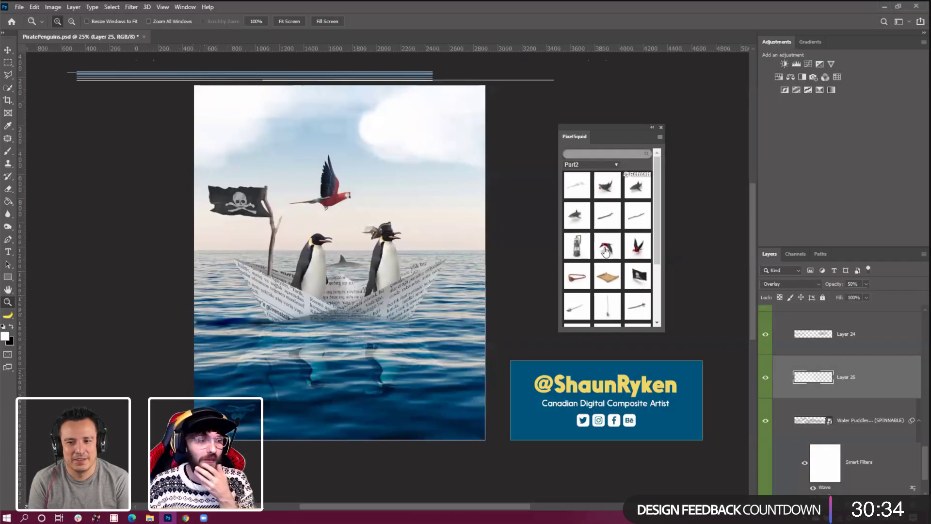
Apply Levels to the distant great white shark behind the boat, with input black at 60 and input white at 158
{"action": "left_click", "coordinate": [396, 277]}
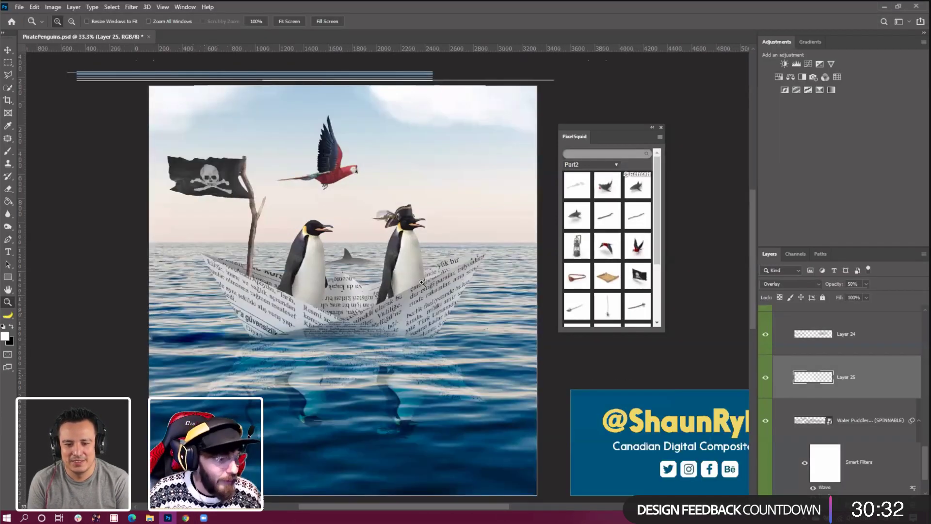
{"action": "scroll", "coordinate": [834, 415], "scroll_direction": "down", "scroll_amount": 3}
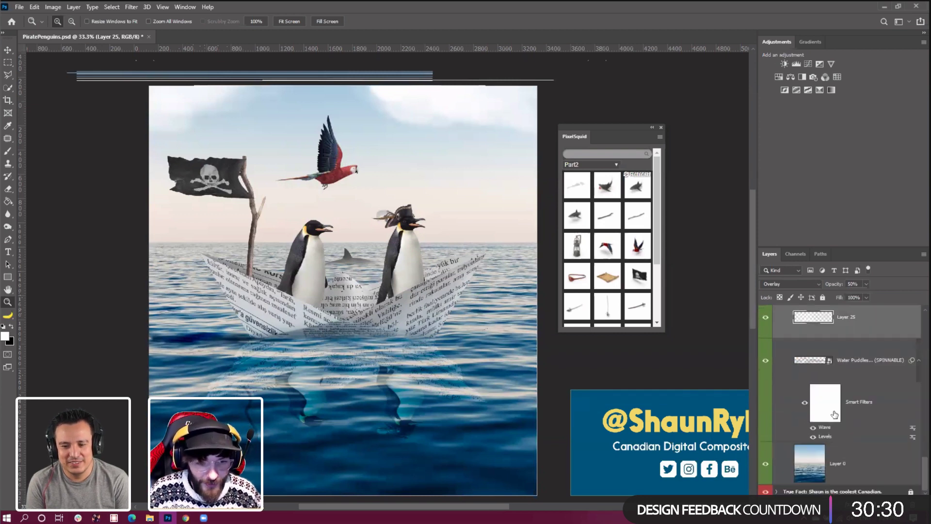
{"action": "scroll", "coordinate": [821, 421], "scroll_direction": "up", "scroll_amount": 5}
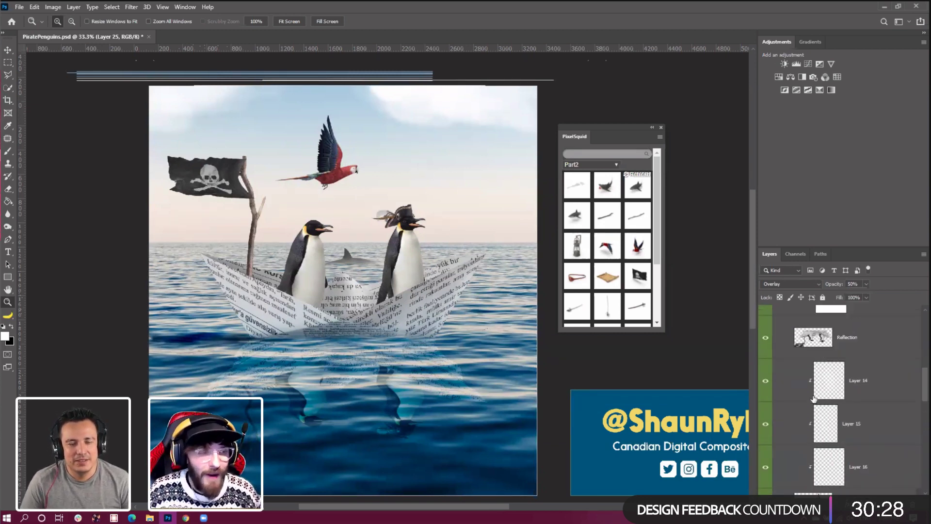
{"action": "scroll", "coordinate": [814, 399], "scroll_direction": "up", "scroll_amount": 6}
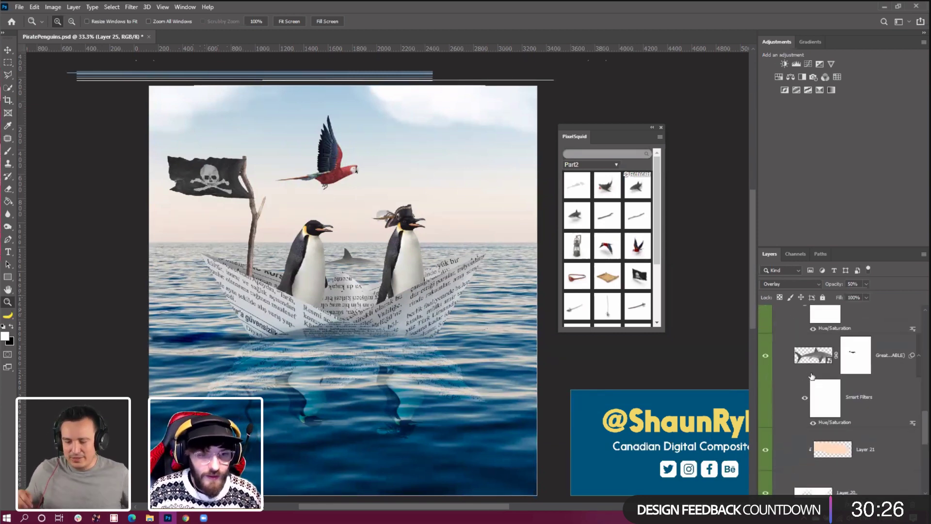
{"action": "left_click", "coordinate": [809, 367]}
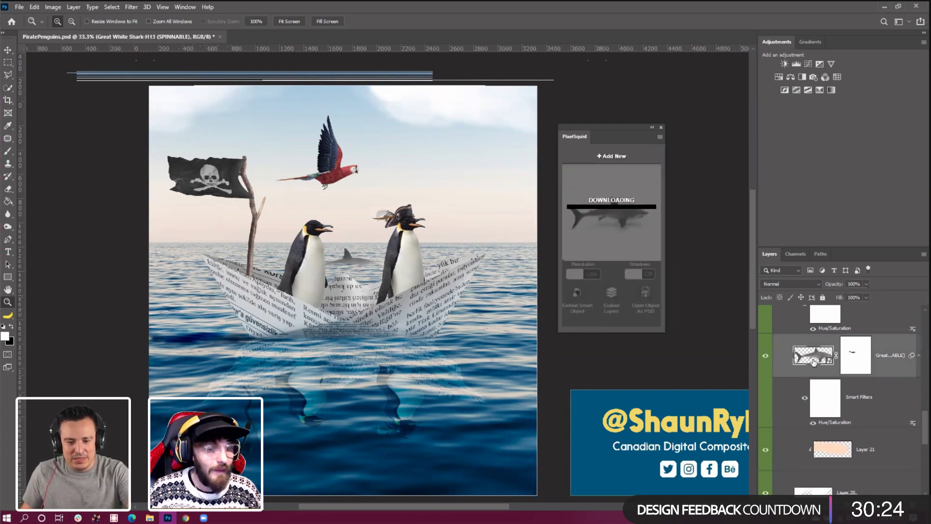
{"action": "left_click", "coordinate": [53, 7]}
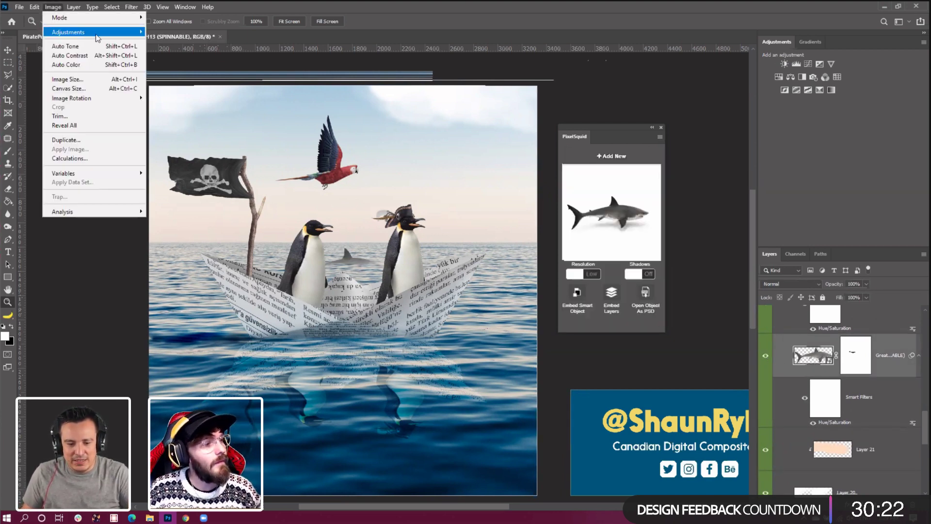
{"action": "mouse_move", "coordinate": [68, 33]}
{"action": "left_click", "coordinate": [168, 45]}
{"action": "left_click_drag", "start_coordinate": [421, 101], "coordinate": [596, 155]}
{"action": "left_click_drag", "start_coordinate": [548, 266], "coordinate": [578, 263]}
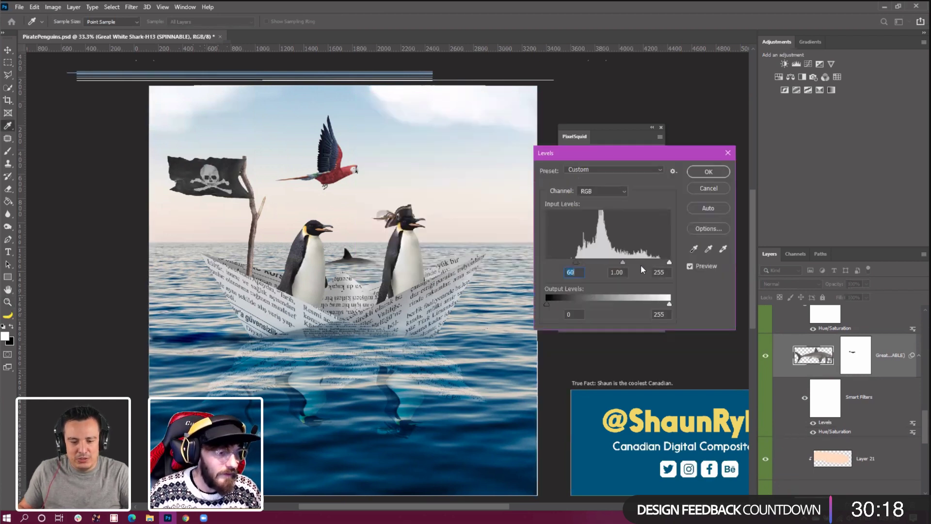
{"action": "left_click_drag", "start_coordinate": [671, 263], "coordinate": [624, 264]}
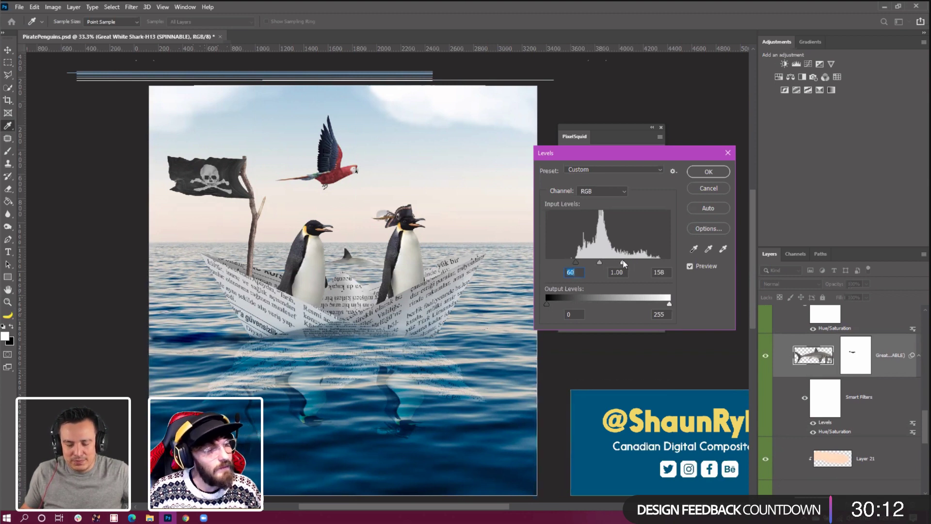
{"action": "left_click", "coordinate": [709, 172]}
{"action": "key", "text": "z"}
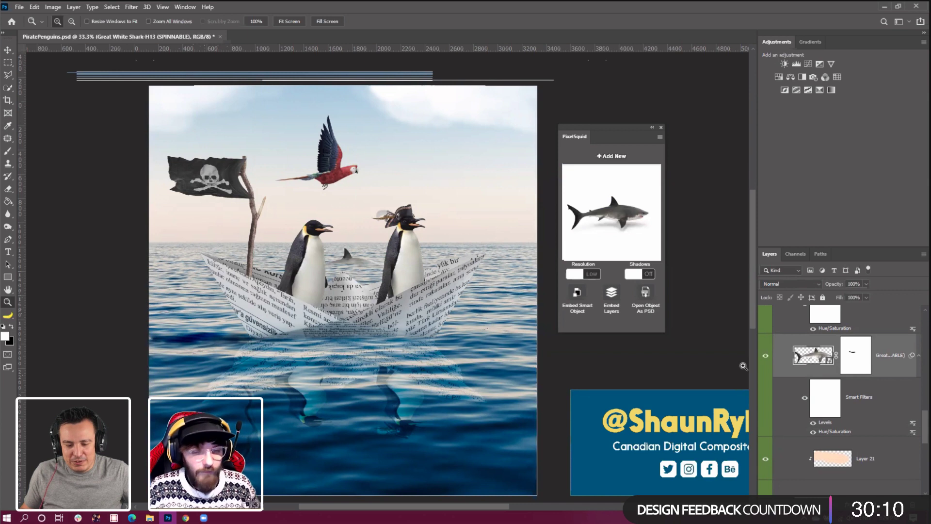
Apply Hue/Saturation to the distant shark with Lightness at +18
{"action": "left_click", "coordinate": [55, 9]}
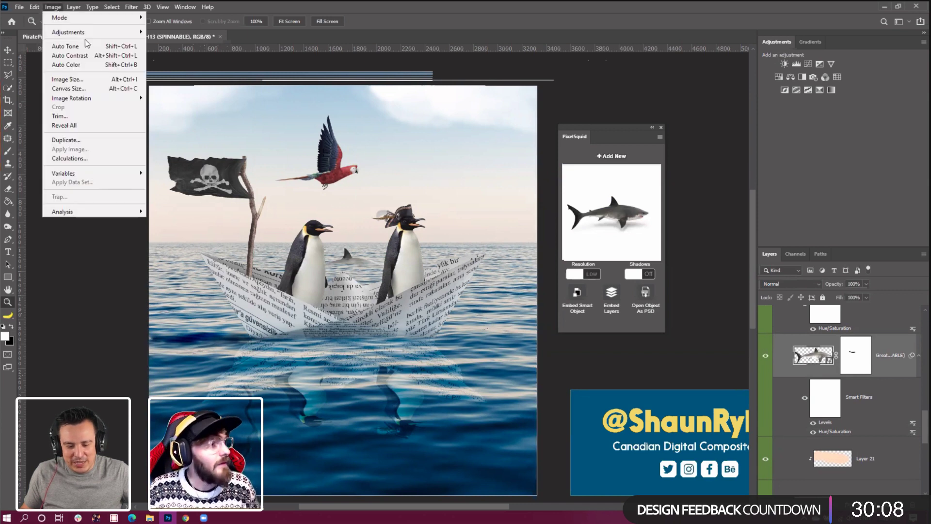
{"action": "mouse_move", "coordinate": [58, 30]}
{"action": "left_click", "coordinate": [188, 88]}
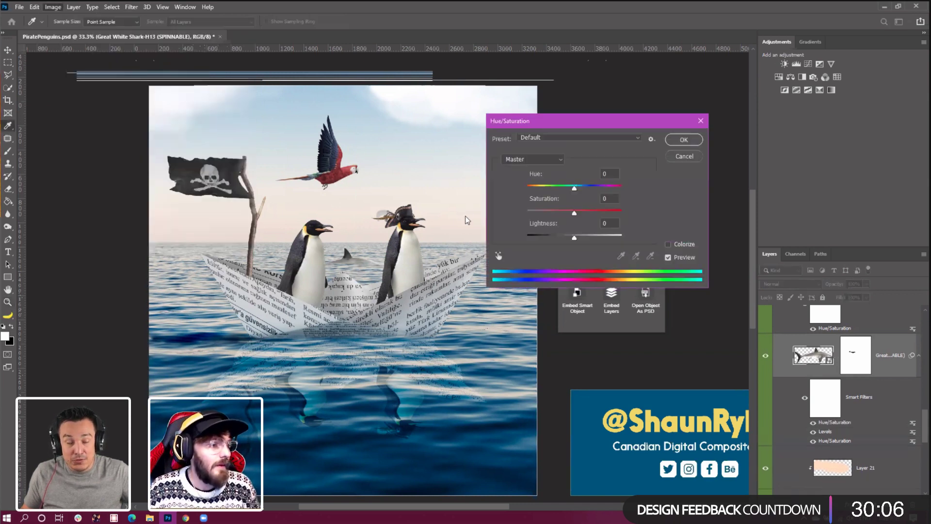
{"action": "left_click_drag", "start_coordinate": [574, 237], "coordinate": [586, 240]}
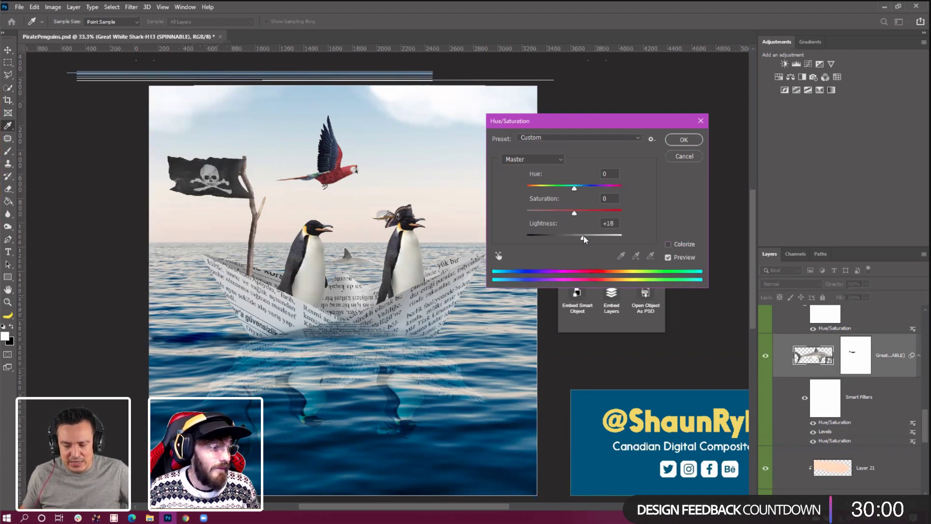
{"action": "left_click", "coordinate": [683, 140]}
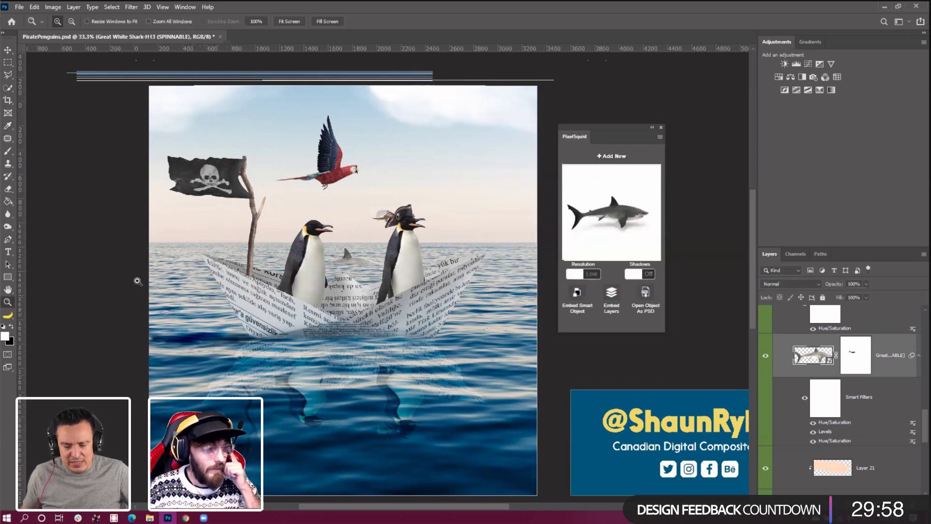
Turn on the visibility of the large great white shark layer in front of the boat
{"action": "right_click", "coordinate": [269, 294]}
{"action": "left_click", "coordinate": [281, 298]}
{"action": "right_click", "coordinate": [294, 297]}
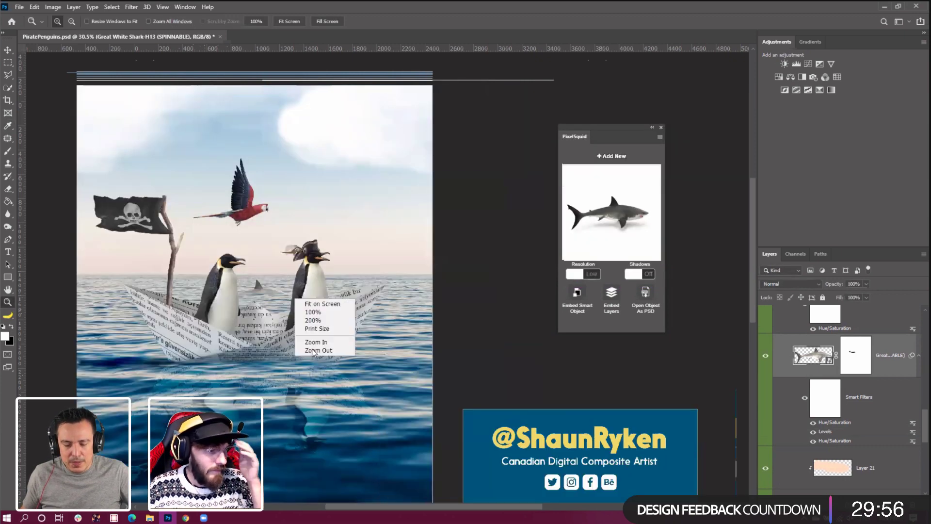
{"action": "left_click", "coordinate": [278, 331]}
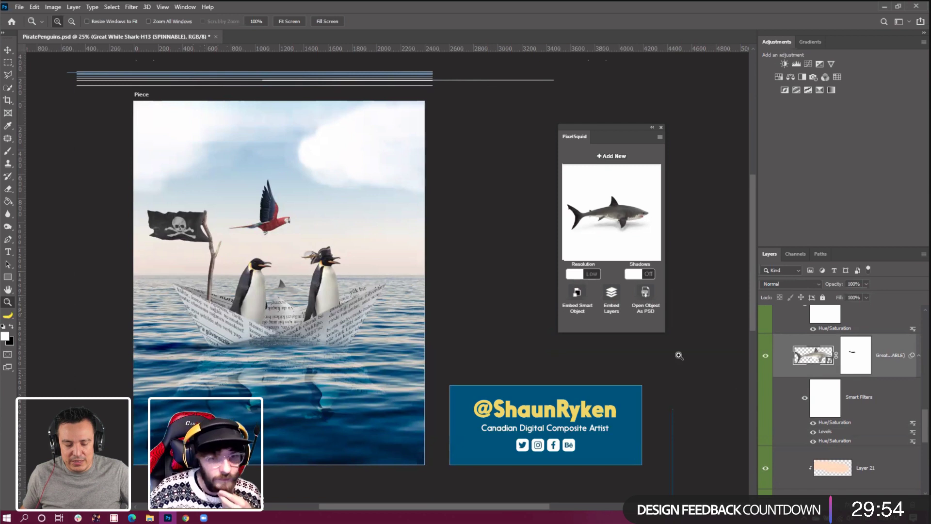
{"action": "scroll", "coordinate": [784, 388], "scroll_direction": "up", "scroll_amount": 5}
{"action": "scroll", "coordinate": [784, 388], "scroll_direction": "down", "scroll_amount": 5}
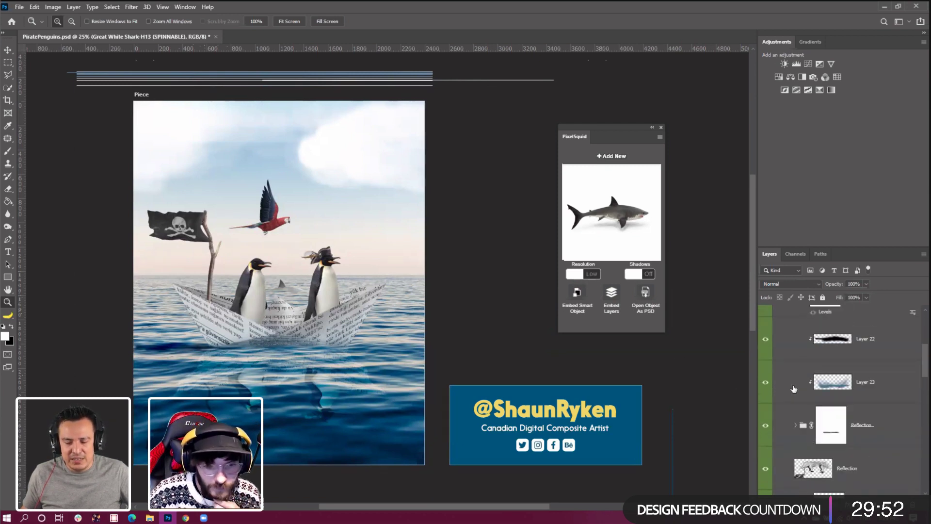
{"action": "left_click", "coordinate": [765, 427]}
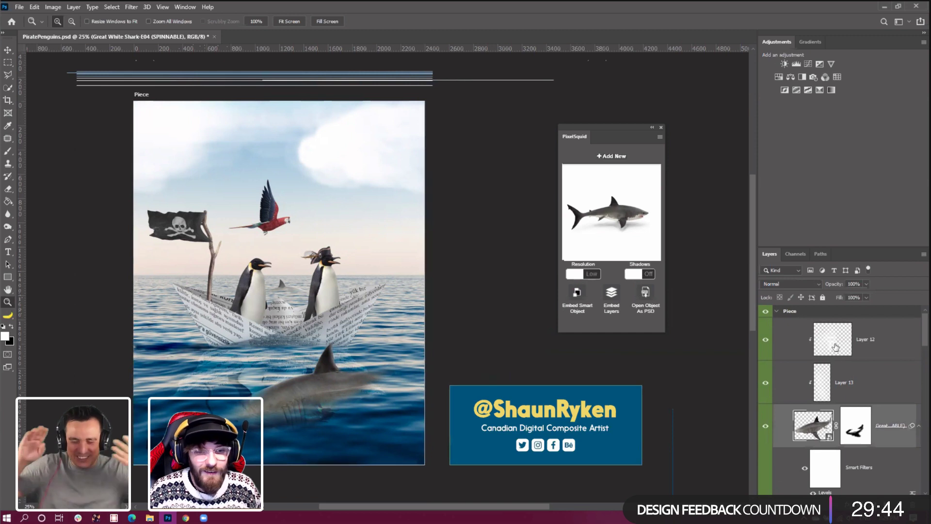
Move the foreground shark together with Layer 12 and Layer 13 toward the artboard's lower-right corner and start transforming them
{"action": "left_click", "coordinate": [7, 51]}
{"action": "left_click", "coordinate": [6, 51]}
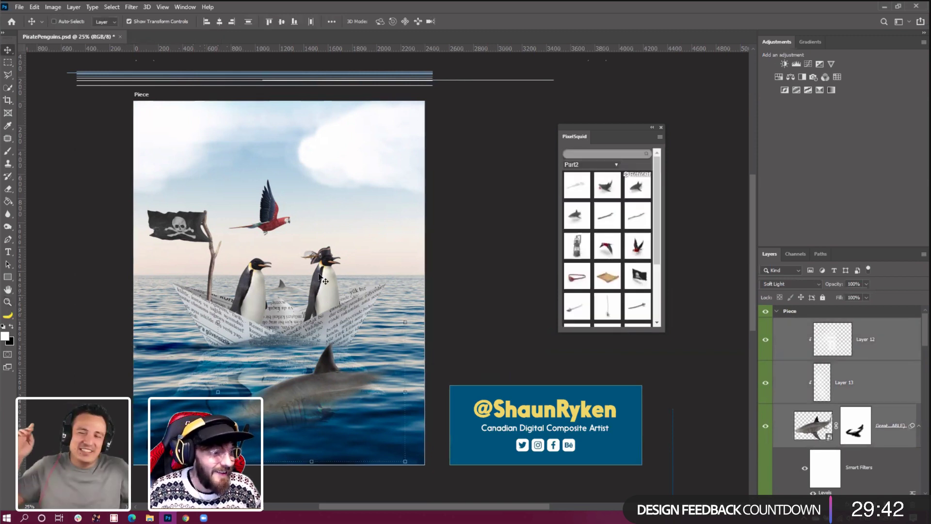
{"action": "left_click_drag", "start_coordinate": [326, 385], "coordinate": [362, 421]}
{"action": "left_click", "coordinate": [253, 357]}
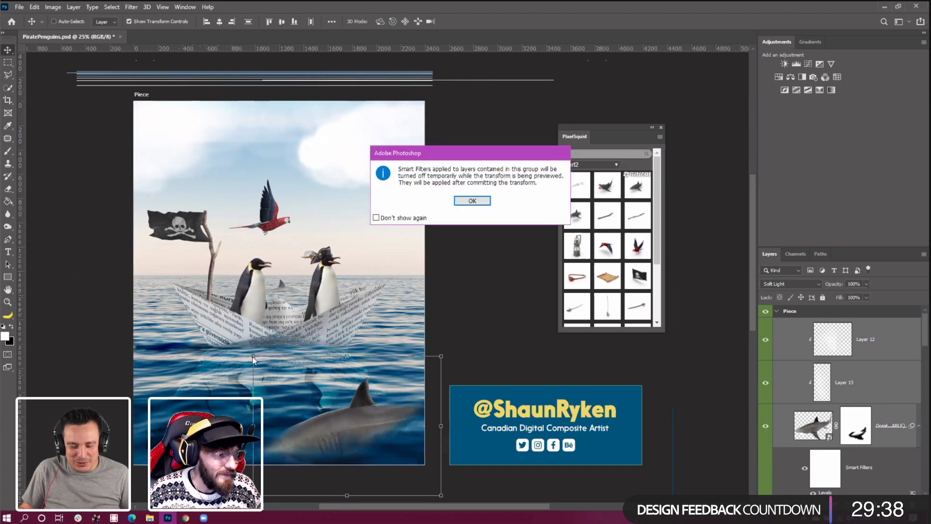
{"action": "left_click", "coordinate": [458, 201]}
{"action": "left_click_drag", "start_coordinate": [459, 201], "coordinate": [298, 348]}
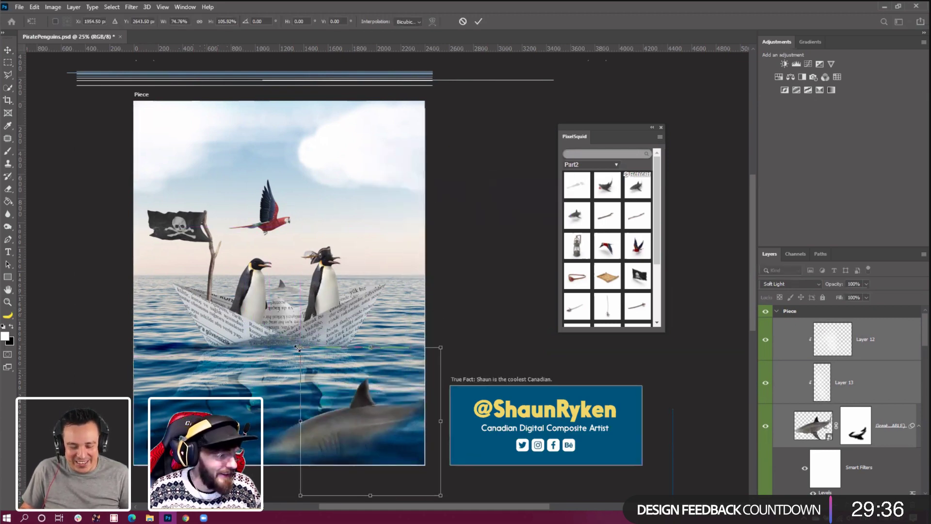
{"action": "left_click", "coordinate": [35, 7]}
{"action": "left_click", "coordinate": [45, 15]}
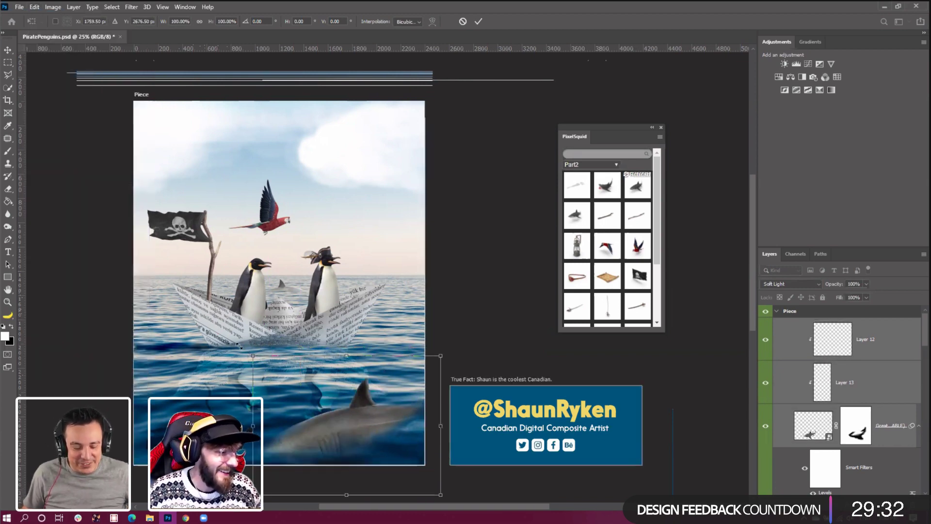
Scale the foreground shark and its clipped layers proportionally to about 222% and place them in the artboard's lower-right corner
{"action": "left_click_drag", "start_coordinate": [239, 346], "coordinate": [88, 195]}
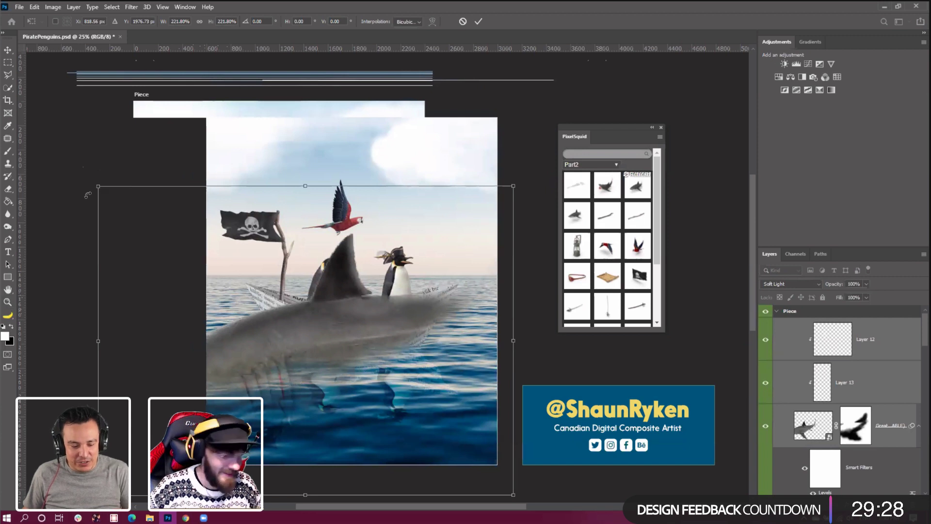
{"action": "key", "text": "Return"}
{"action": "left_click_drag", "start_coordinate": [294, 326], "coordinate": [418, 434]}
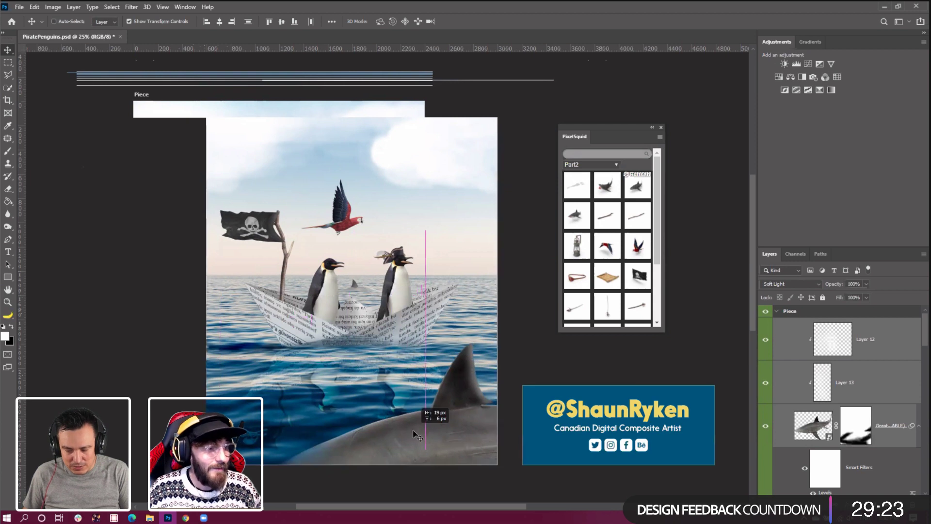
Apply a Gaussian Blur of 19.4 pixels to the foreground shark layer
{"action": "left_click", "coordinate": [806, 426]}
{"action": "left_click", "coordinate": [132, 7]}
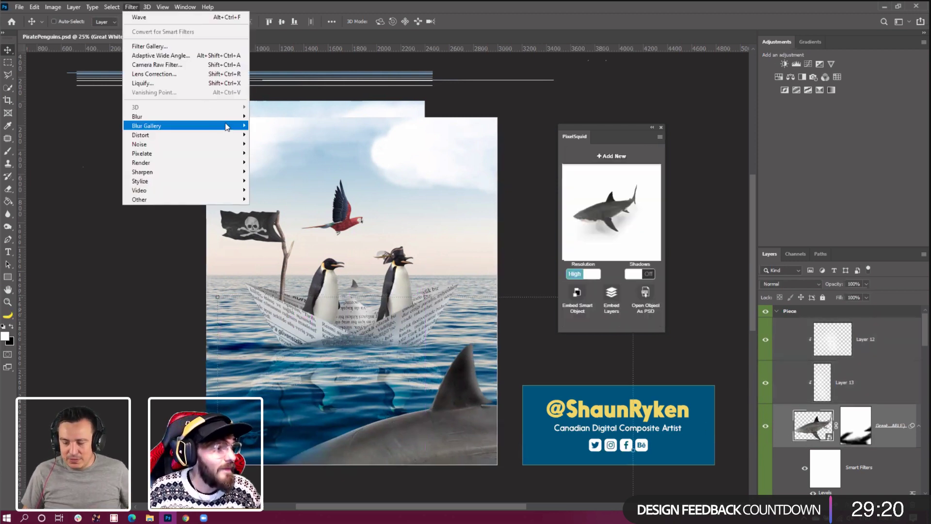
{"action": "mouse_move", "coordinate": [223, 117]}
{"action": "left_click", "coordinate": [272, 144]}
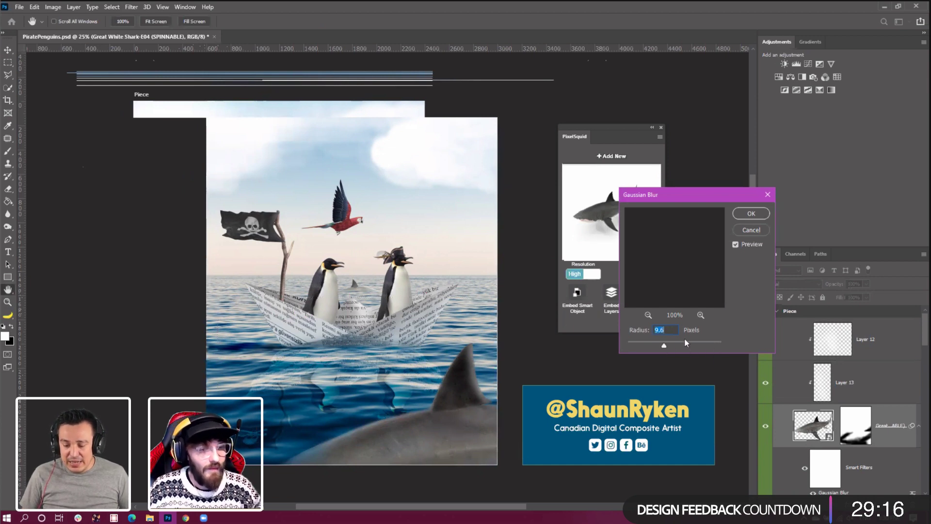
{"action": "left_click_drag", "start_coordinate": [664, 345], "coordinate": [670, 345]}
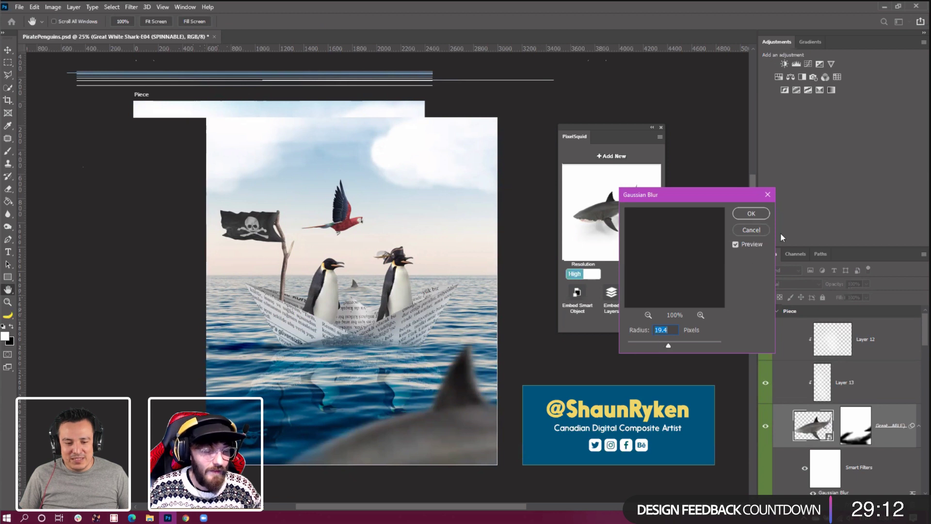
{"action": "key", "text": "Return"}
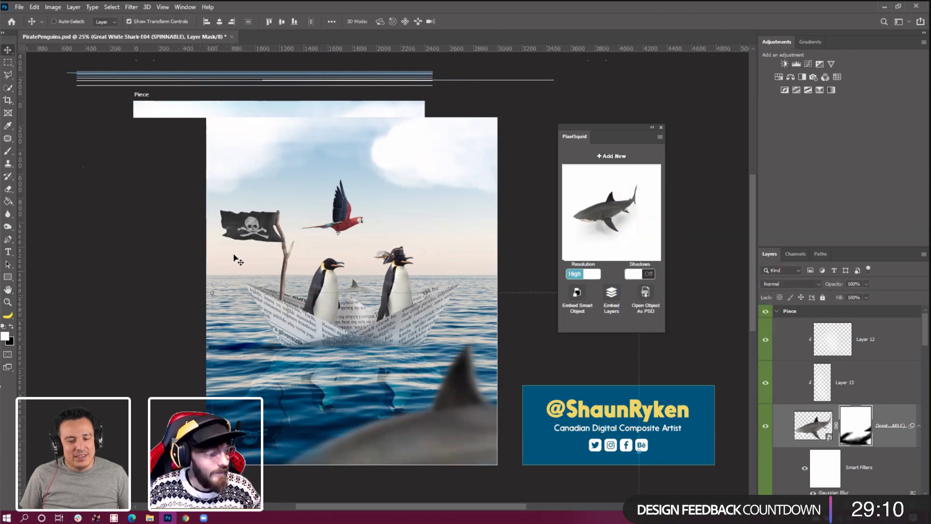
Fade the foreground shark's body into the water on its layer mask with a 35% opacity eraser enlarged to 250
{"action": "key", "text": "e"}
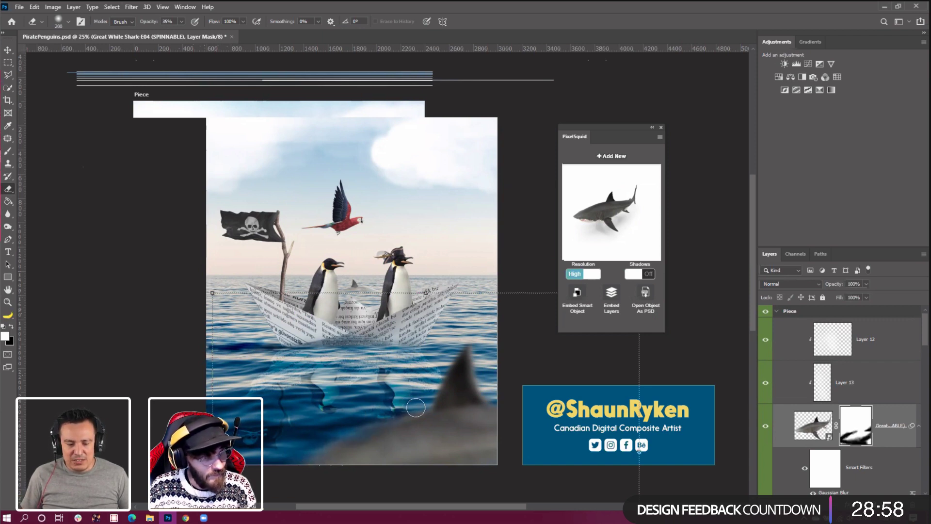
{"action": "key", "text": "bracketright"}
{"action": "key", "text": "bracketright"}
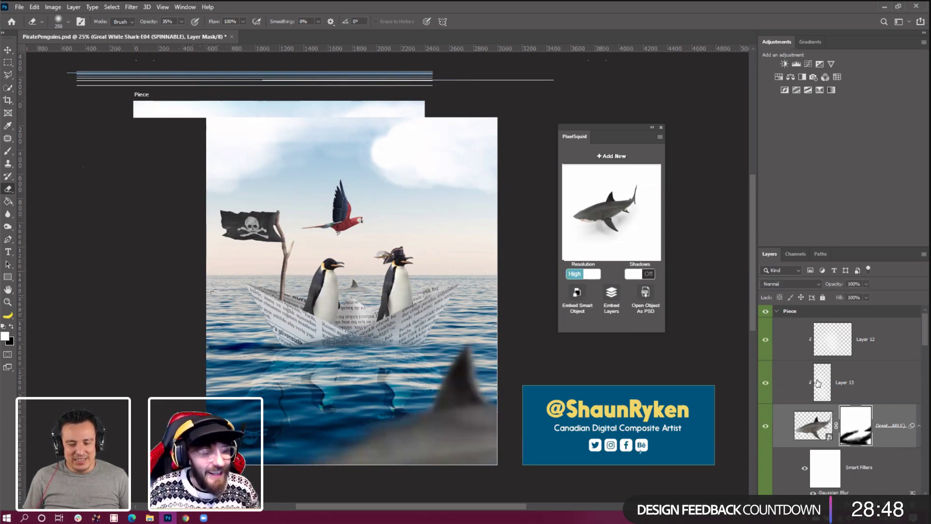
Stretch Layer 13 wider so it covers the foreground shark's dorsal fin, and commit the transform
{"action": "left_click", "coordinate": [782, 372]}
{"action": "left_click", "coordinate": [8, 53]}
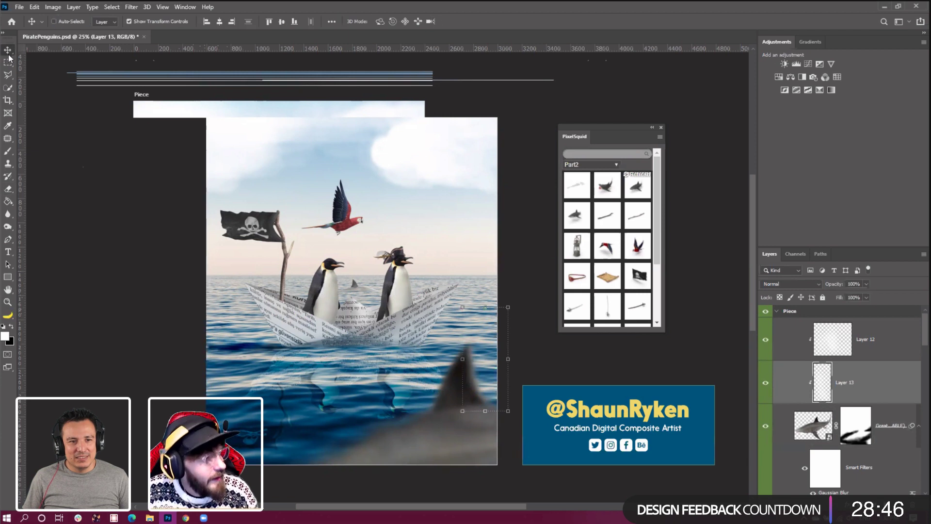
{"action": "left_click_drag", "start_coordinate": [465, 362], "coordinate": [483, 380]}
{"action": "key", "text": "Return"}
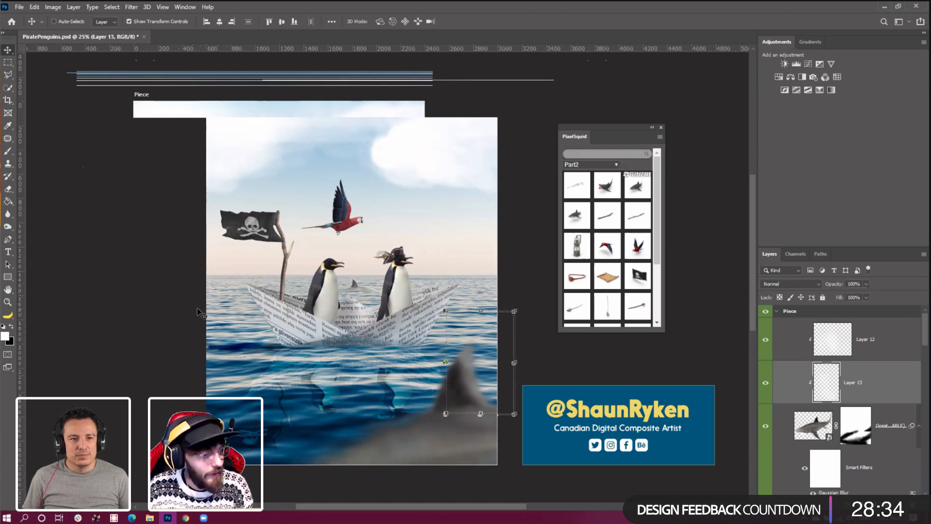
Examine the whole Piece artboard composition, including the foreground shark, at several zoom levels
{"action": "left_click", "coordinate": [7, 302]}
{"action": "right_click", "coordinate": [297, 262]}
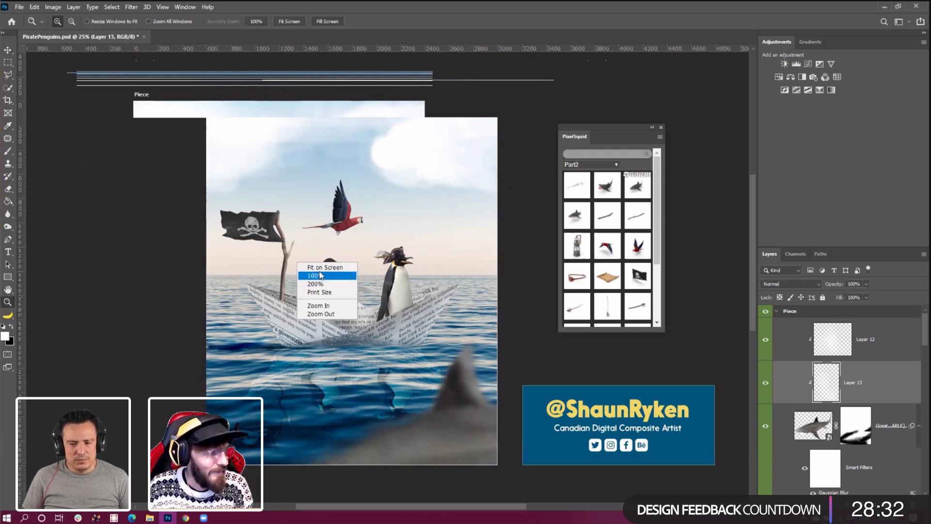
{"action": "right_click", "coordinate": [362, 276]}
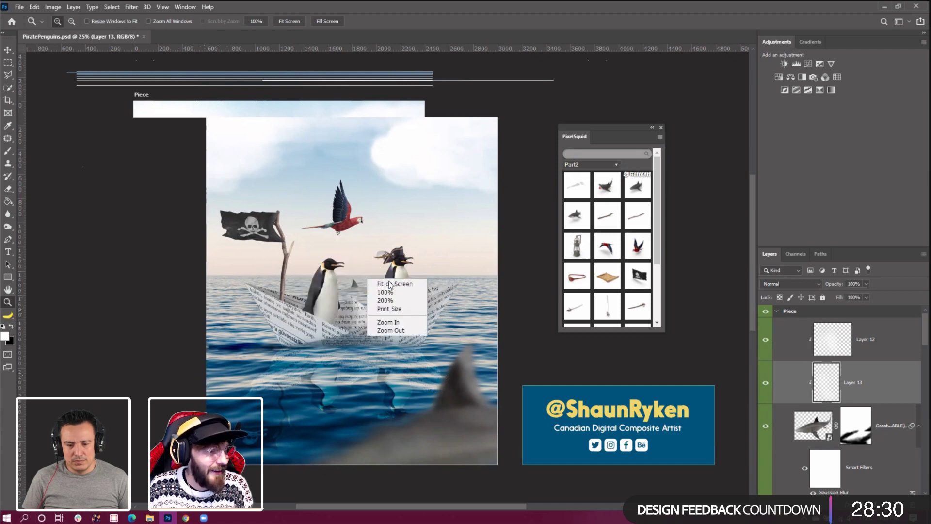
{"action": "left_click", "coordinate": [388, 281]}
{"action": "right_click", "coordinate": [310, 284]}
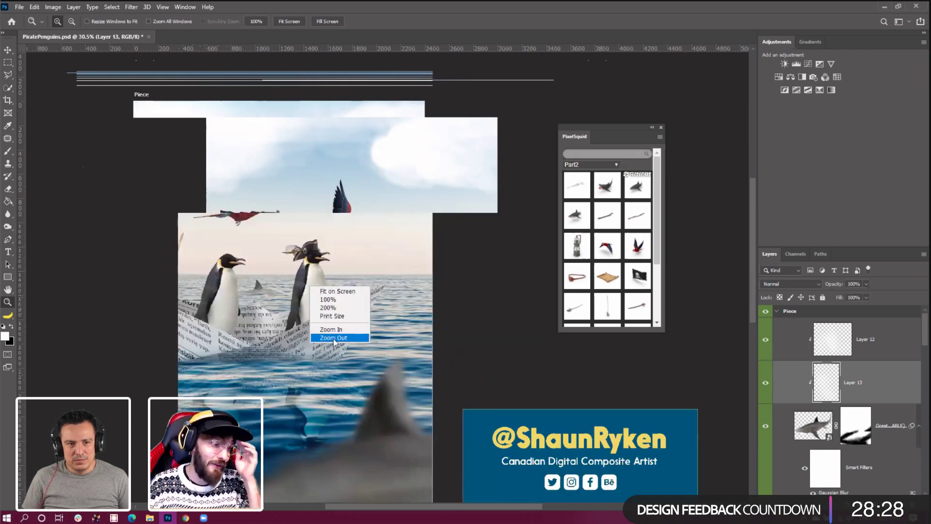
{"action": "left_click", "coordinate": [333, 339]}
{"action": "right_click", "coordinate": [284, 315]}
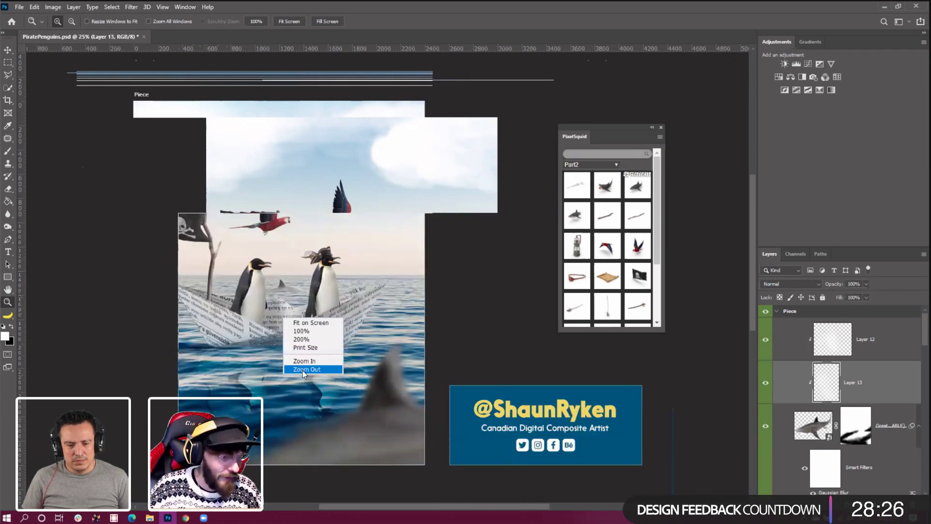
{"action": "left_click", "coordinate": [296, 367]}
{"action": "key", "text": "ctrl+plus"}
{"action": "key", "text": "ctrl+plus"}
{"action": "key", "text": "ctrl+plus"}
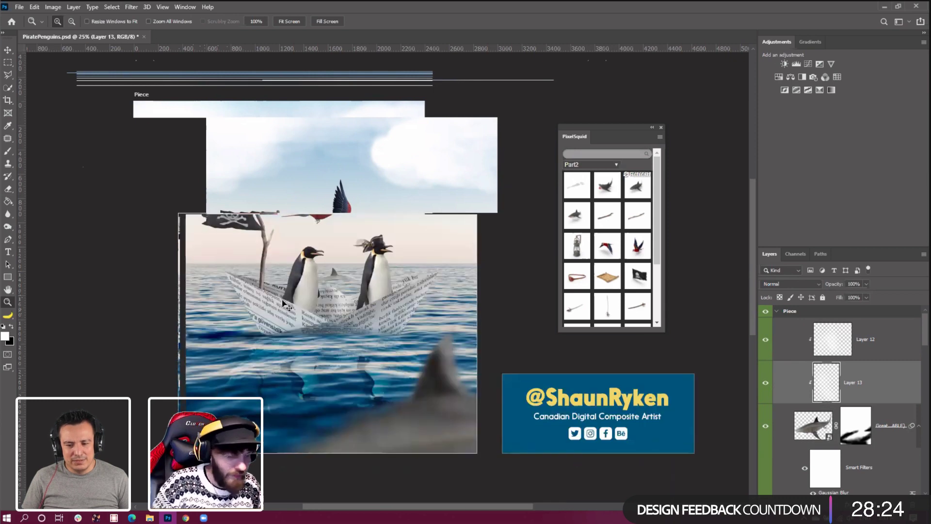
{"action": "key", "text": "ctrl+minus"}
{"action": "key", "text": "ctrl+minus"}
{"action": "key", "text": "ctrl+minus"}
{"action": "key", "text": "ctrl+minus"}
{"action": "key", "text": "ctrl+plus"}
{"action": "key", "text": "ctrl+plus"}
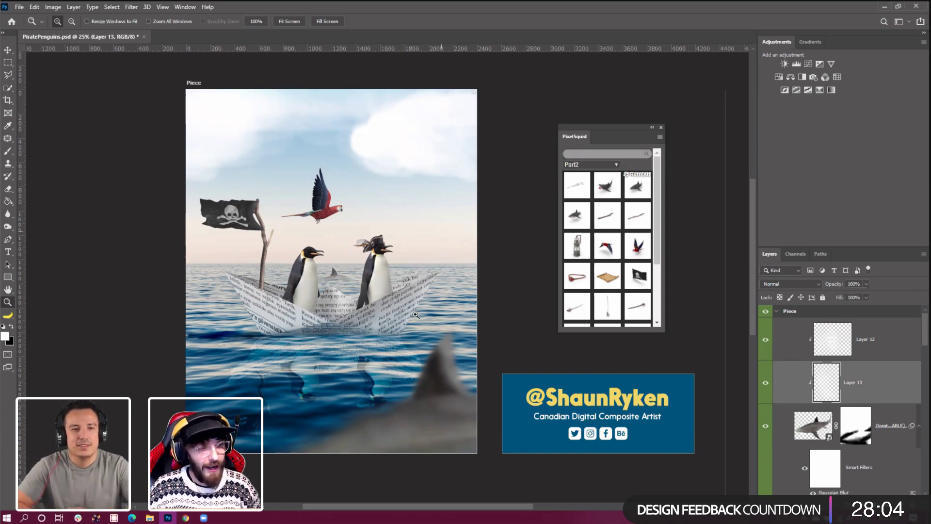
Soften the ocean horizon on Layer 0 with the Blur tool at 76% strength and size 300, moving the PixelSquid panel off the artwork
{"action": "left_click", "coordinate": [9, 50]}
{"action": "scroll", "coordinate": [827, 436], "scroll_direction": "down", "scroll_amount": 10}
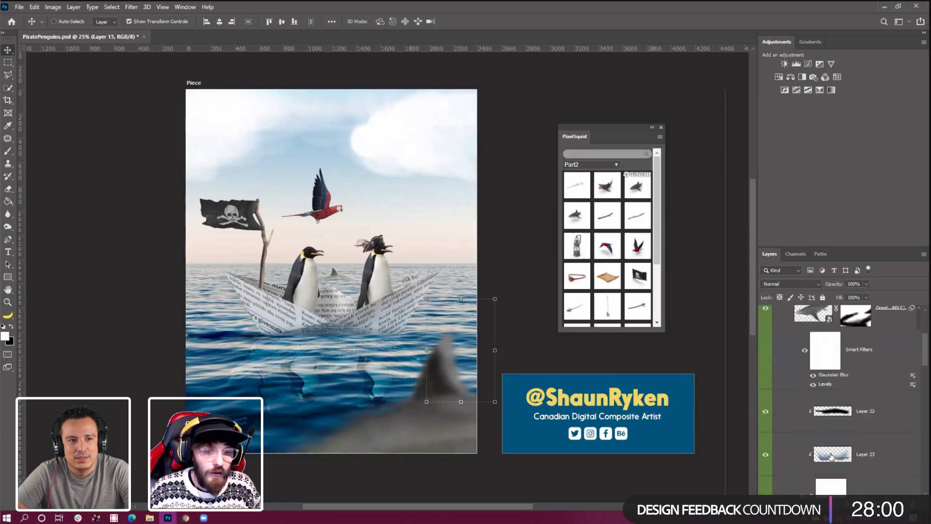
{"action": "scroll", "coordinate": [827, 464], "scroll_direction": "down", "scroll_amount": 3}
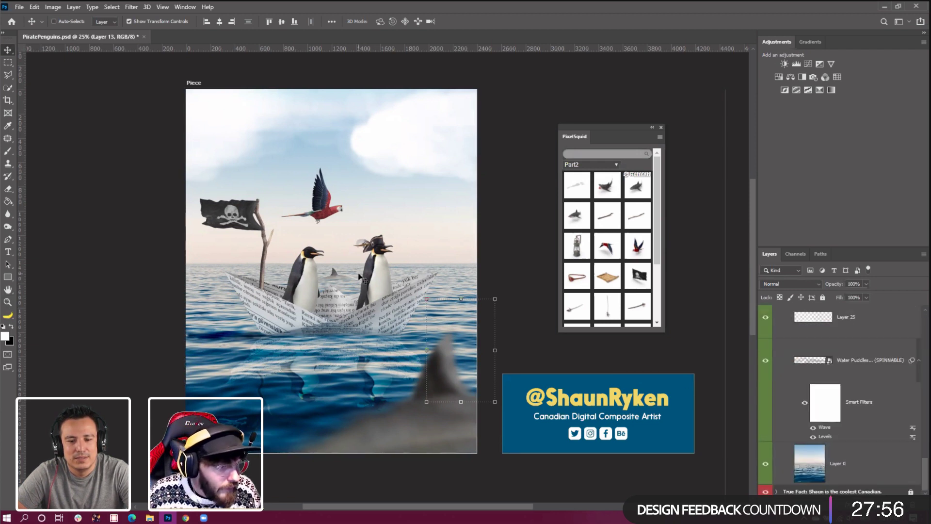
{"action": "key", "text": "z"}
{"action": "left_click", "coordinate": [333, 253]}
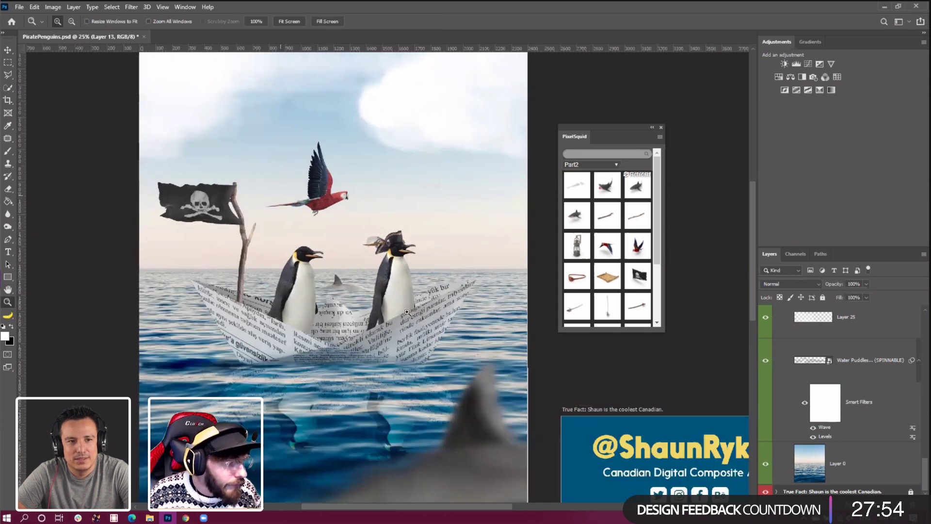
{"action": "left_click", "coordinate": [334, 252]}
{"action": "left_click", "coordinate": [801, 459]}
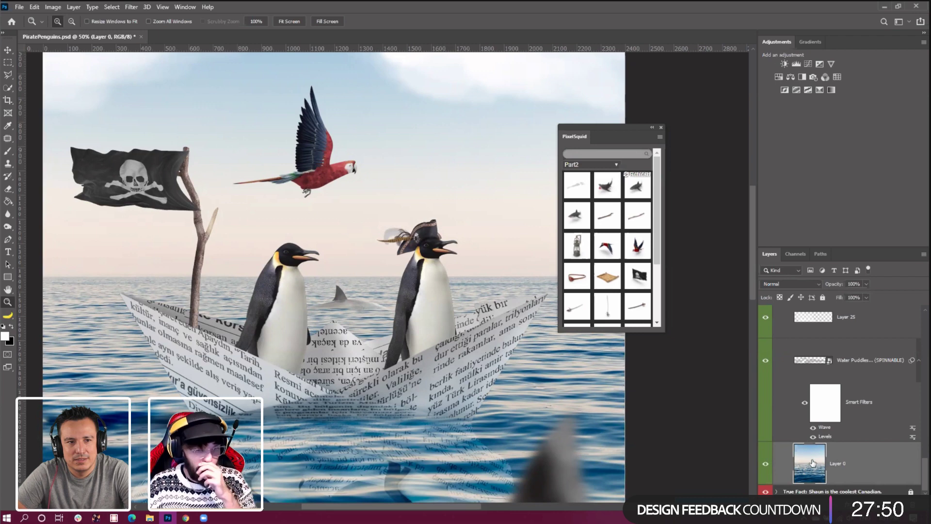
{"action": "left_click", "coordinate": [11, 214]}
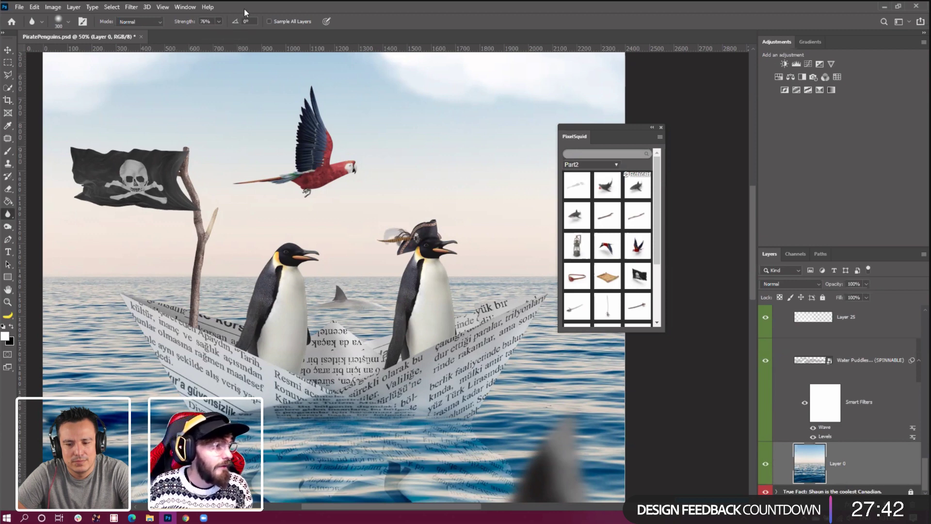
{"action": "key", "text": "bracketright"}
{"action": "key", "text": "bracketright"}
{"action": "key", "text": "bracketleft"}
{"action": "key", "text": "bracketleft"}
{"action": "key", "text": "bracketleft"}
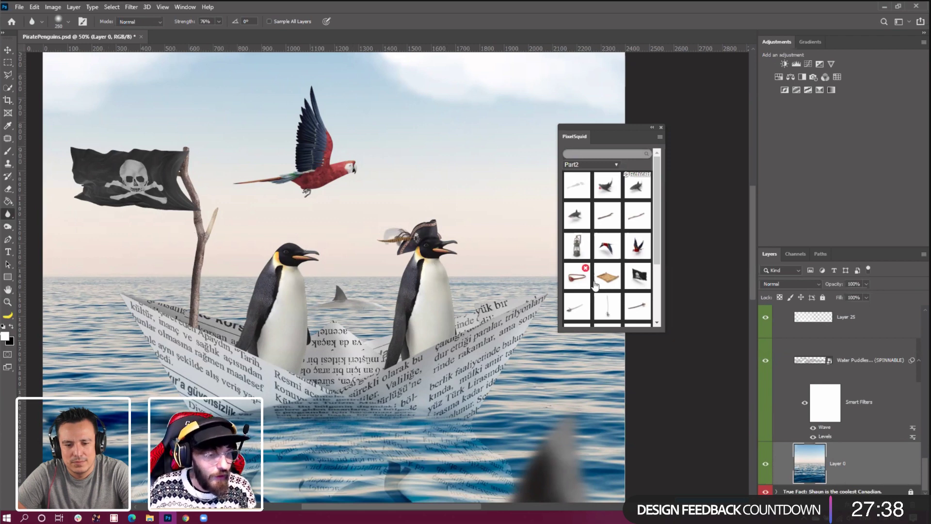
{"action": "left_click_drag", "start_coordinate": [630, 130], "coordinate": [259, 122]}
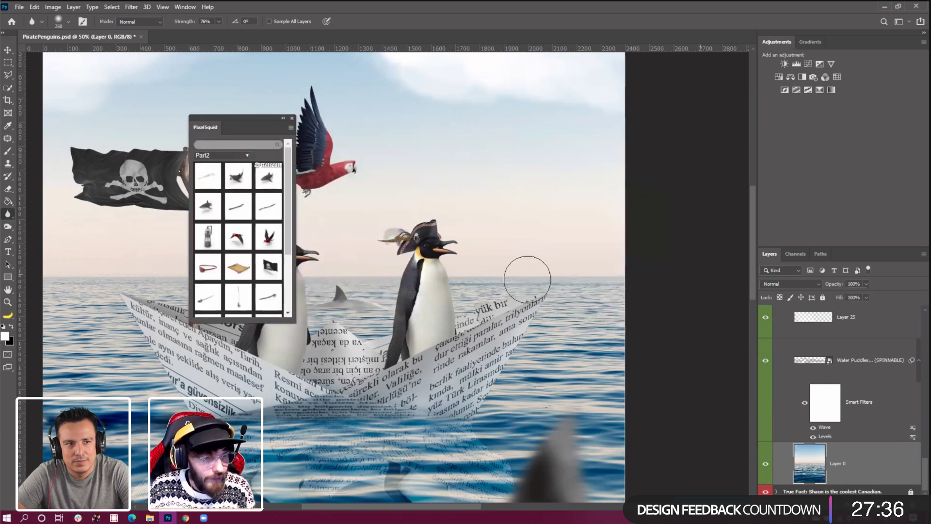
{"action": "key", "text": "bracketright"}
{"action": "key", "text": "bracketright"}
{"action": "key", "text": "bracketleft"}
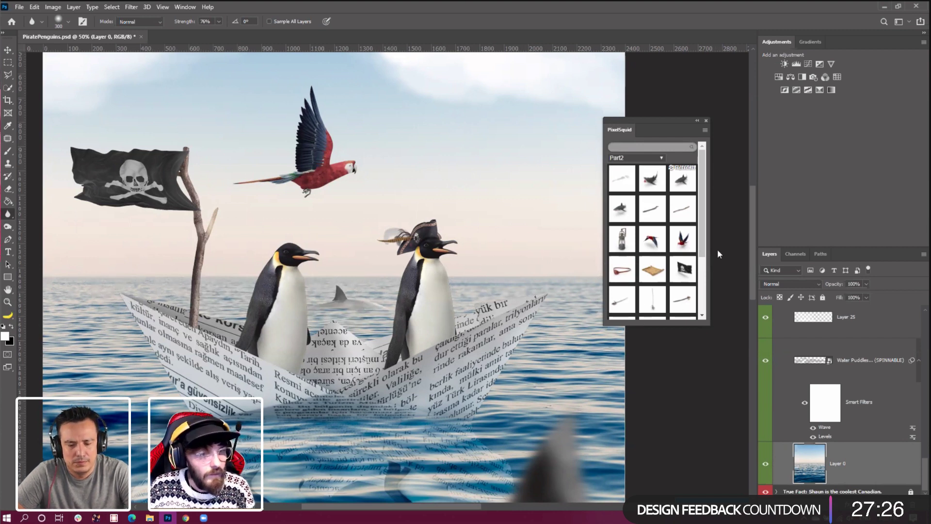
{"action": "left_click_drag", "start_coordinate": [653, 122], "coordinate": [695, 72]}
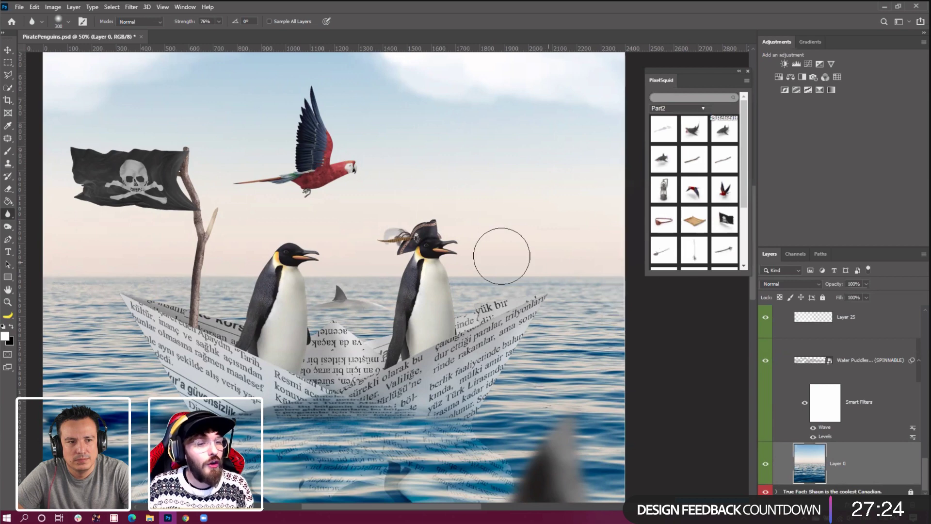
Apply a Gaussian Blur with a 2.2-pixel radius to the distant Great White Shark layer behind the boat
{"action": "scroll", "coordinate": [434, 171], "scroll_direction": "up", "scroll_amount": 2}
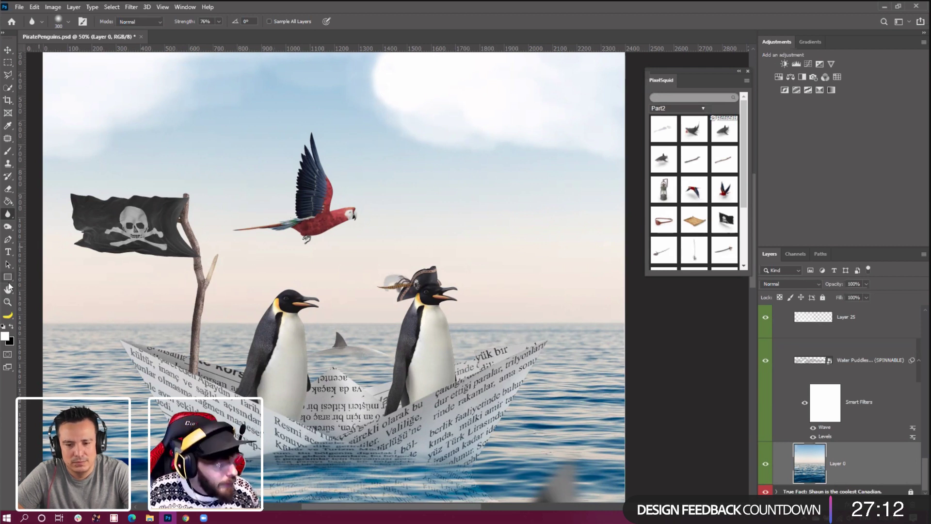
{"action": "scroll", "coordinate": [814, 413], "scroll_direction": "up", "scroll_amount": 5}
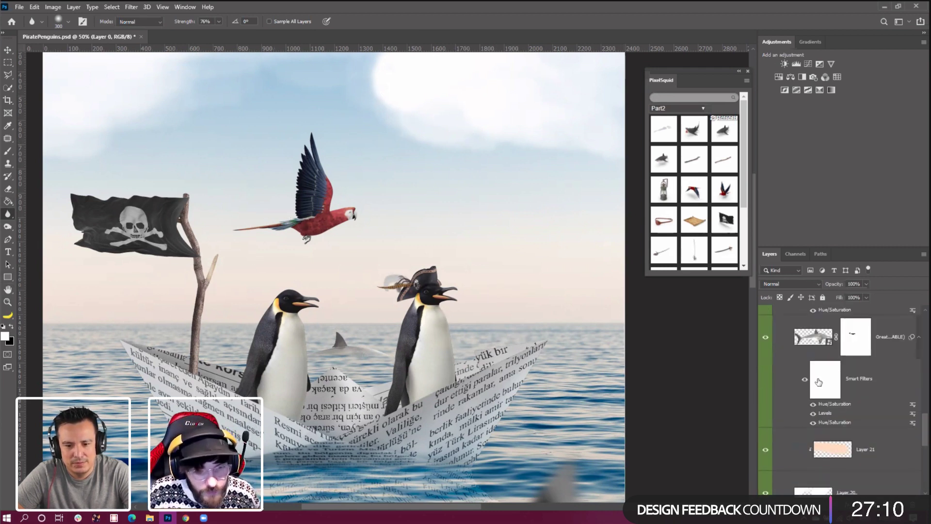
{"action": "left_click", "coordinate": [814, 413]}
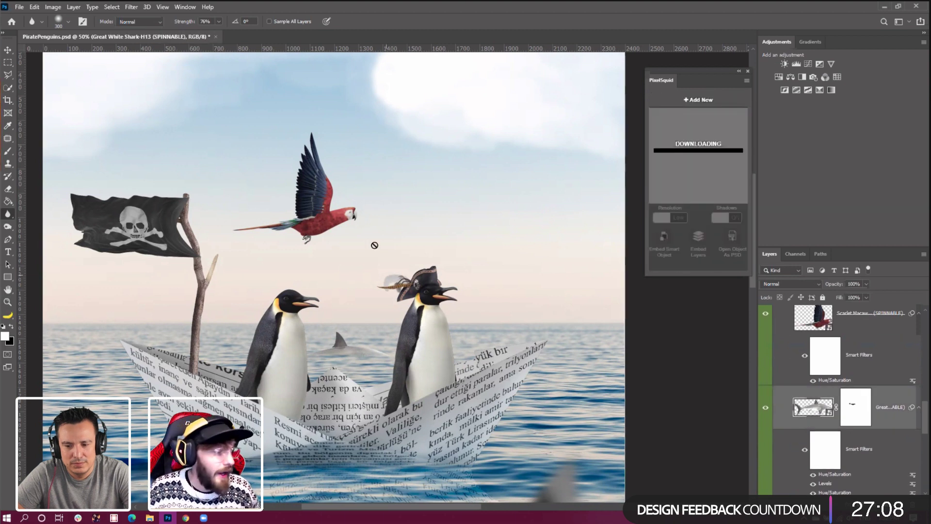
{"action": "left_click", "coordinate": [132, 7]}
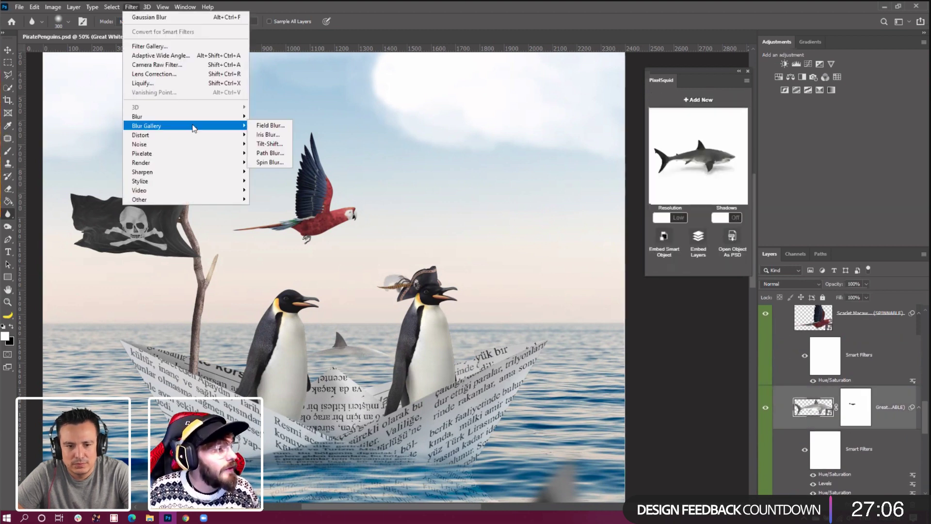
{"action": "mouse_move", "coordinate": [194, 117]}
{"action": "left_click", "coordinate": [271, 152]}
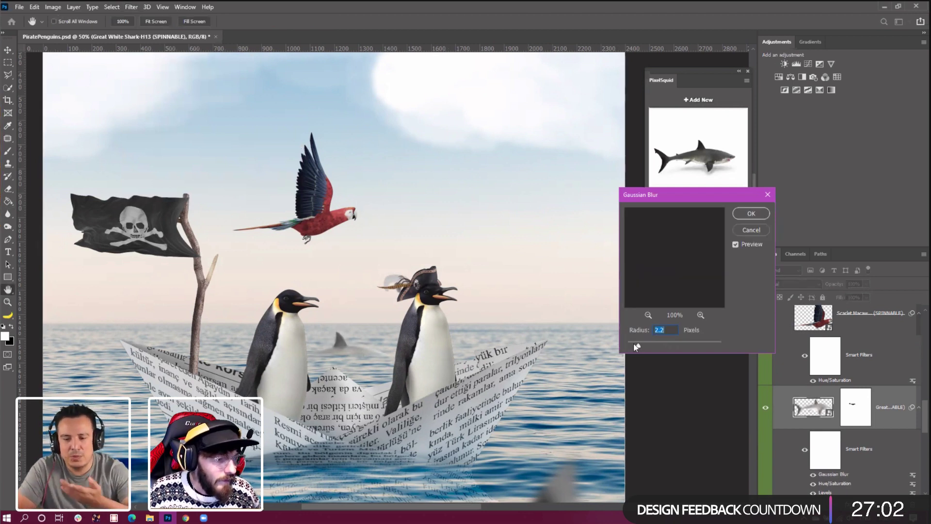
{"action": "left_click", "coordinate": [750, 213]}
{"action": "scroll", "coordinate": [811, 407], "scroll_direction": "down", "scroll_amount": 1}
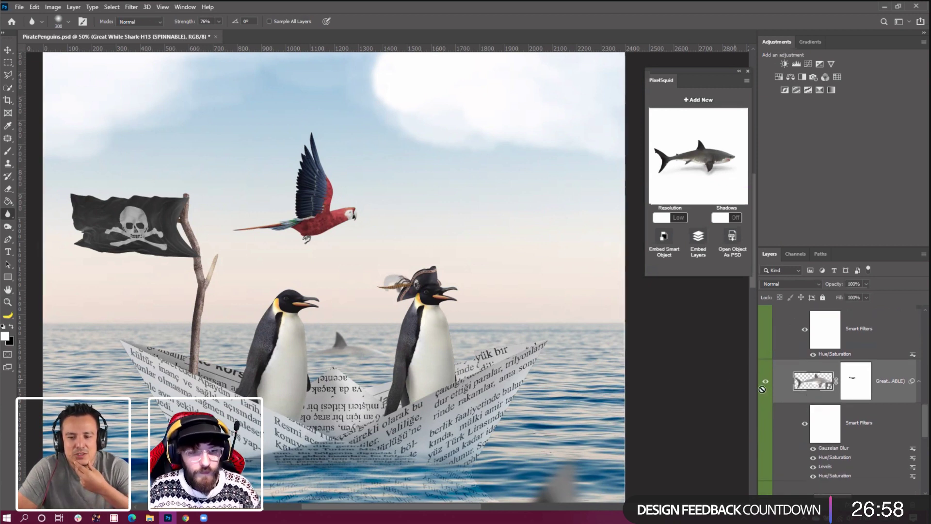
{"action": "left_click", "coordinate": [8, 51]}
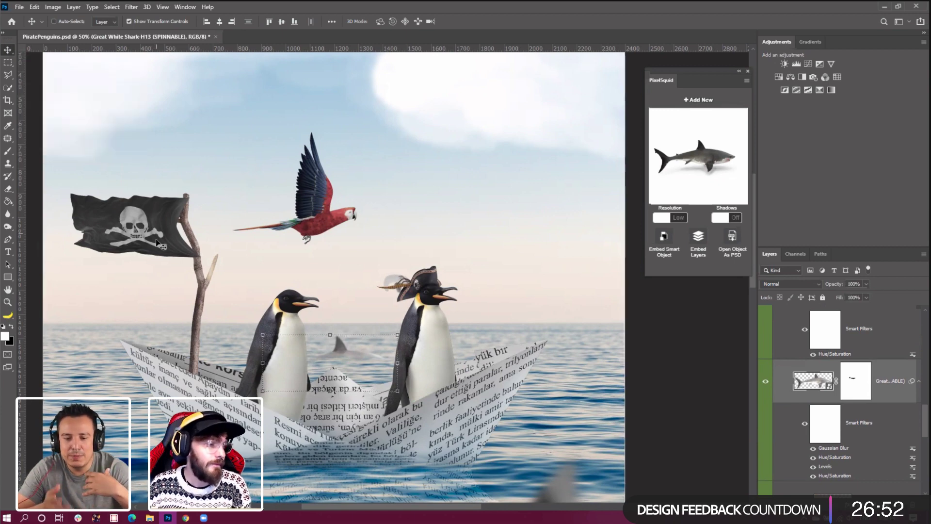
Try stamping the layers from Layer 0 up to Layer 12 into one merged copy, and delete that copy
{"action": "left_click", "coordinate": [8, 302]}
{"action": "right_click", "coordinate": [227, 287]}
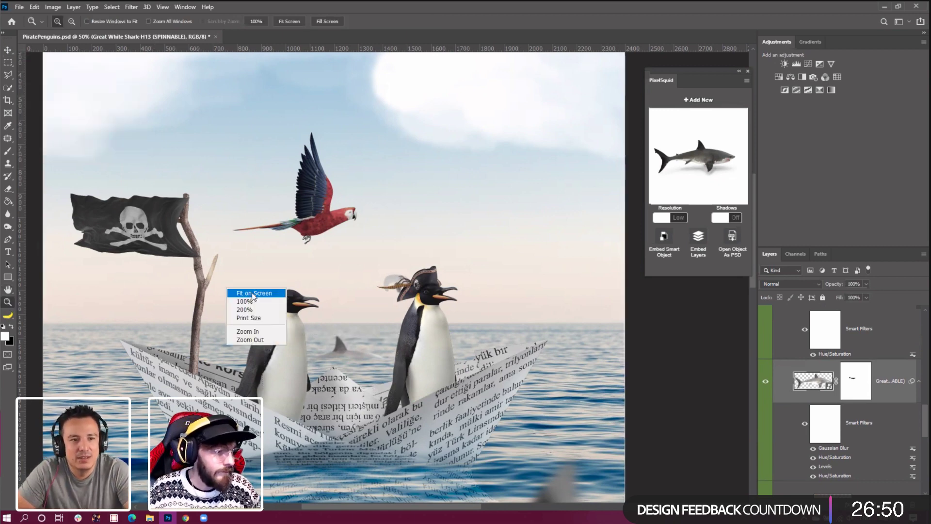
{"action": "left_click", "coordinate": [250, 294]}
{"action": "right_click", "coordinate": [272, 348]}
{"action": "left_click", "coordinate": [284, 354]}
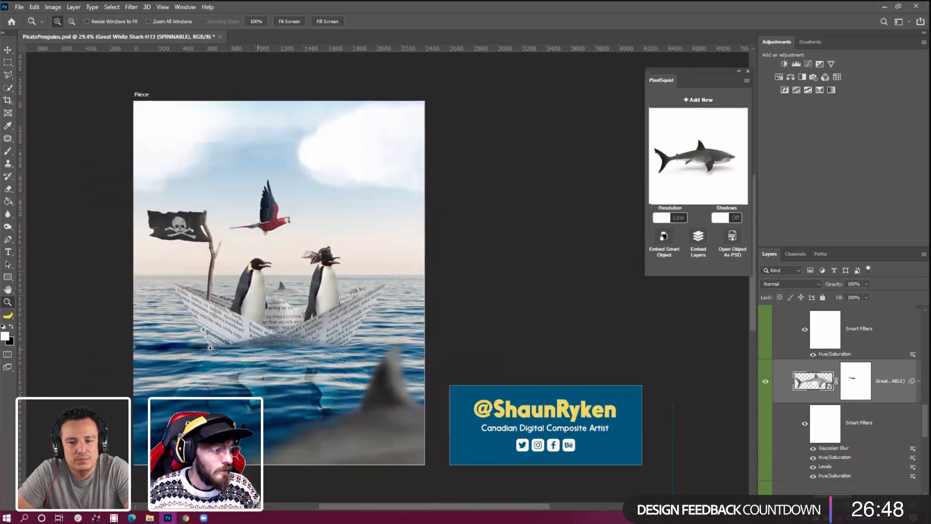
{"action": "left_click", "coordinate": [7, 50]}
{"action": "scroll", "coordinate": [832, 445], "scroll_direction": "down", "scroll_amount": 5}
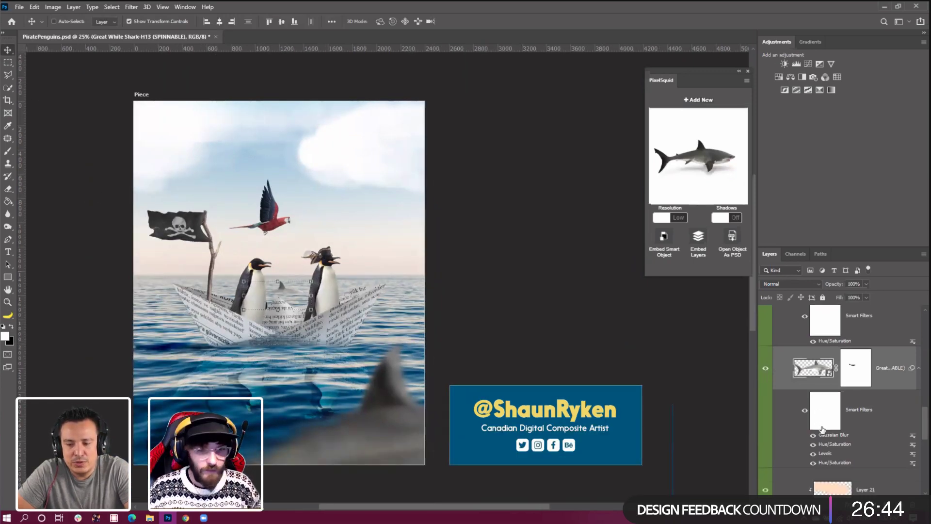
{"action": "left_click", "coordinate": [835, 468]}
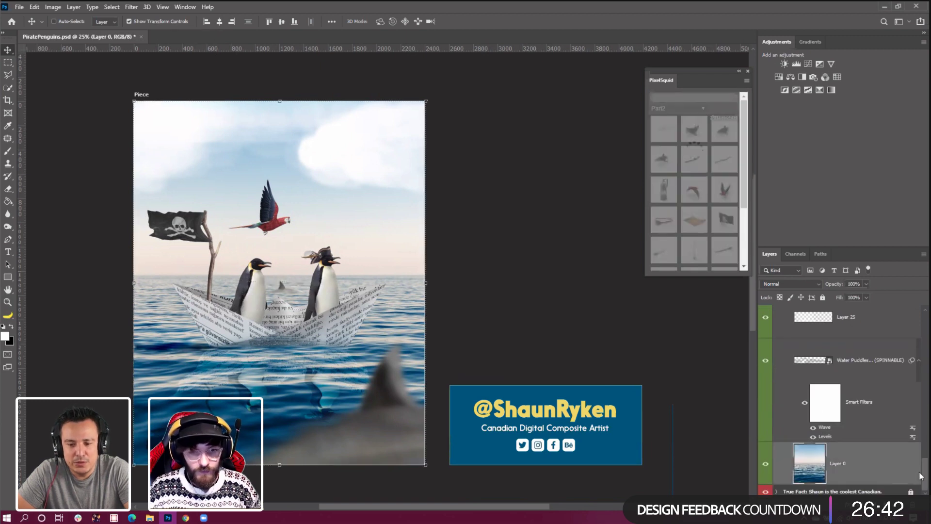
{"action": "left_click_drag", "start_coordinate": [924, 475], "coordinate": [915, 318]}
{"action": "left_click", "coordinate": [851, 351], "text": "shift"}
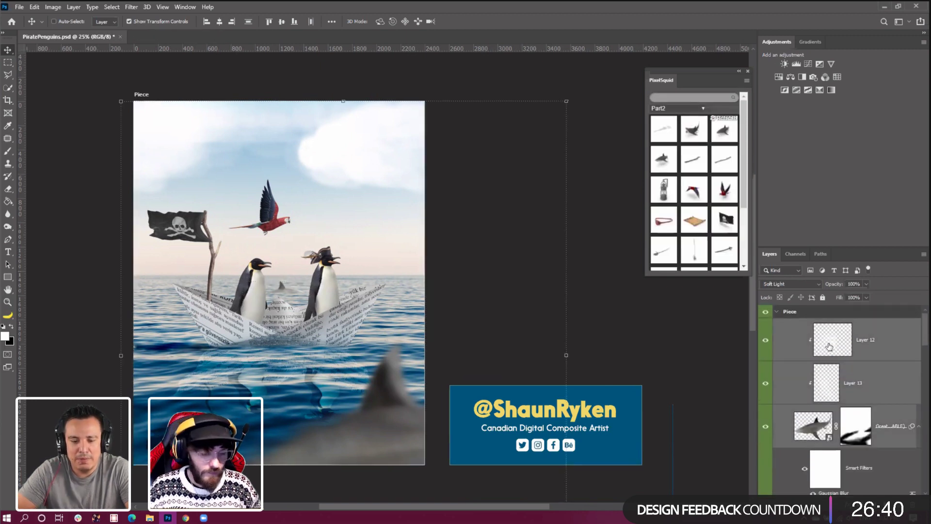
{"action": "left_click_drag", "start_coordinate": [830, 348], "coordinate": [824, 327]}
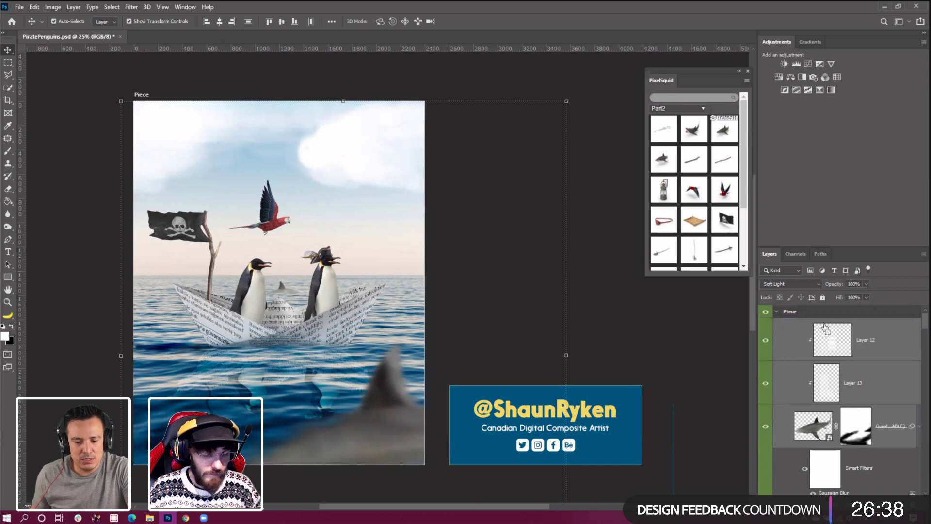
{"action": "key", "text": "ctrl+alt+e"}
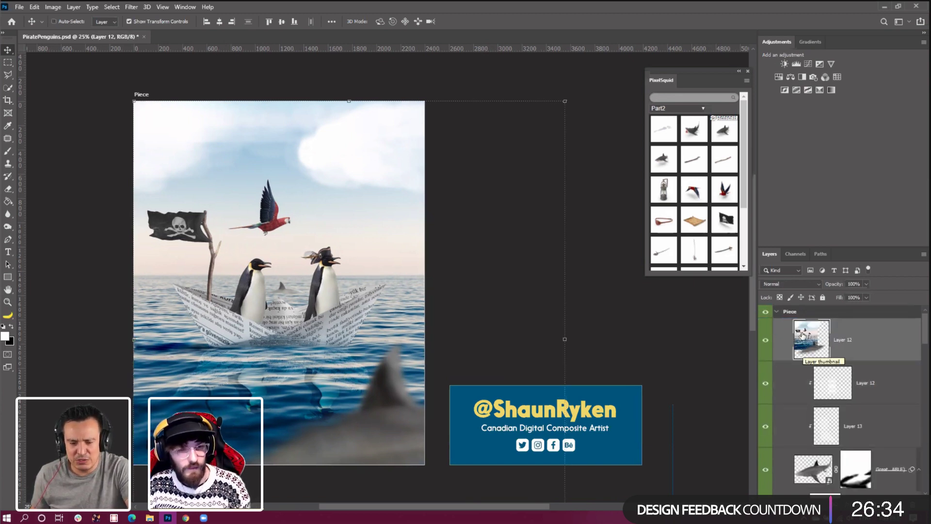
{"action": "key", "text": "Delete"}
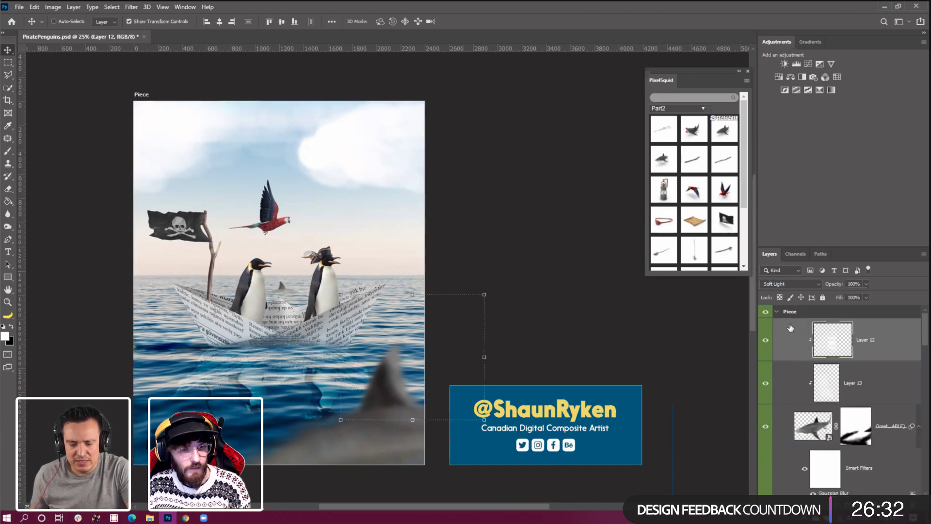
Duplicate the Piece artboard and merge the duplicate into a single layer
{"action": "left_click", "coordinate": [778, 313]}
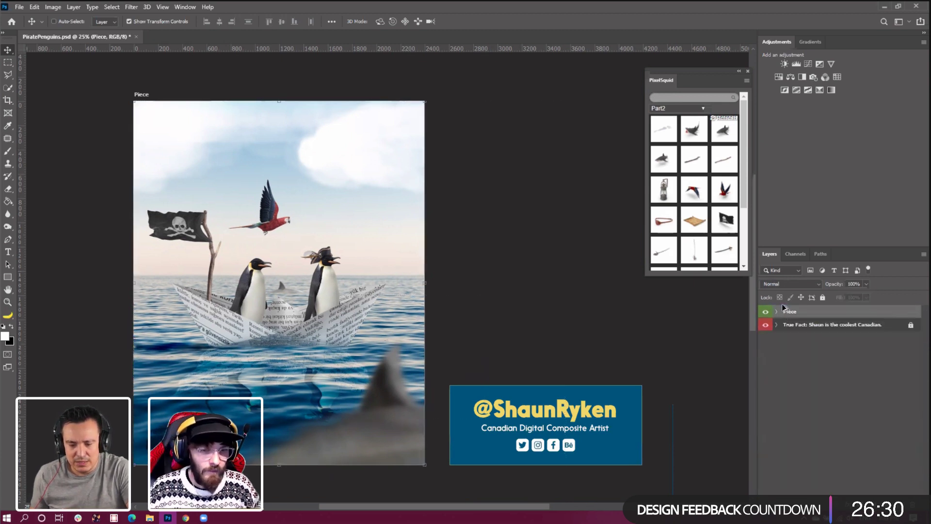
{"action": "key", "text": "ctrl+j"}
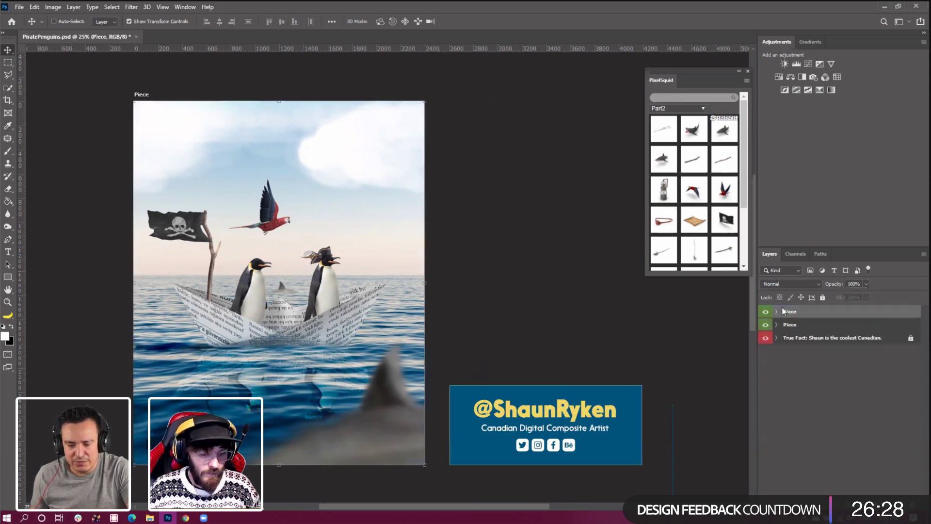
{"action": "right_click", "coordinate": [784, 311]}
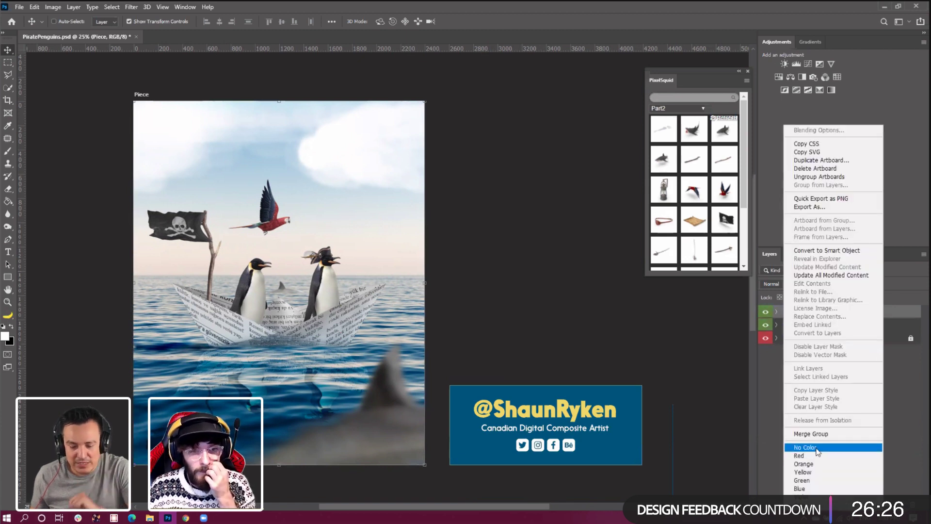
{"action": "left_click", "coordinate": [821, 439]}
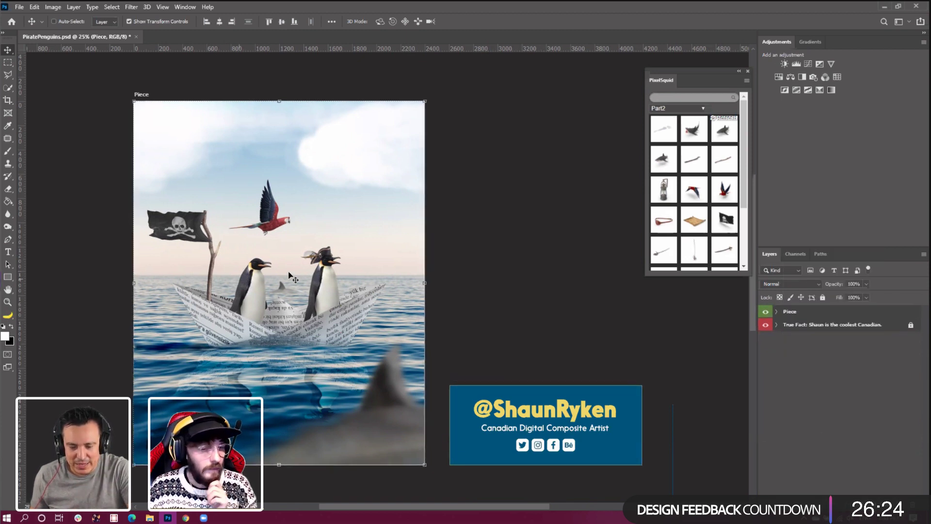
{"action": "left_click", "coordinate": [34, 7]}
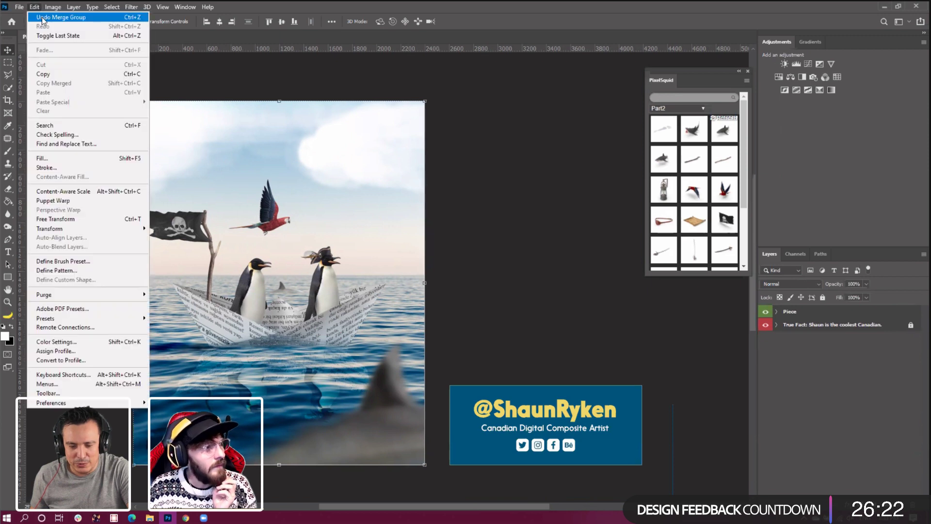
{"action": "left_click", "coordinate": [43, 18]}
{"action": "right_click", "coordinate": [791, 314]}
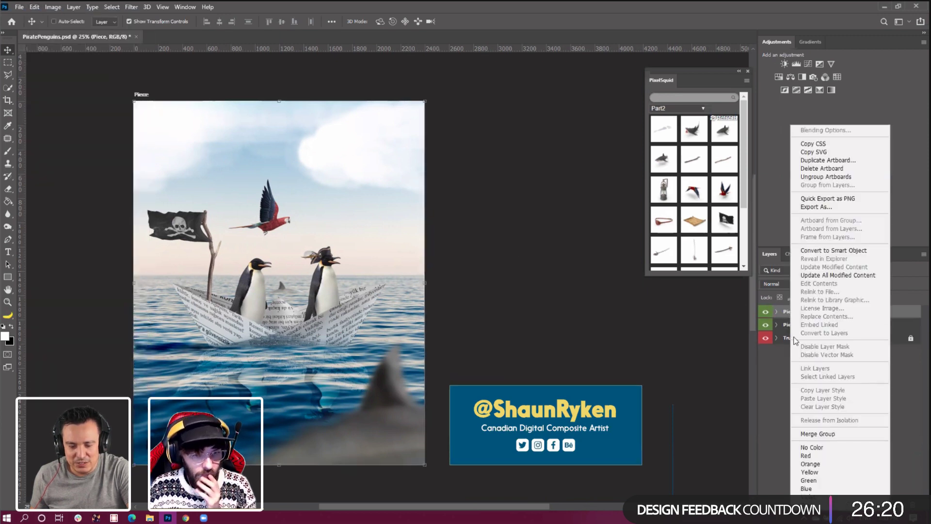
{"action": "left_click", "coordinate": [830, 437]}
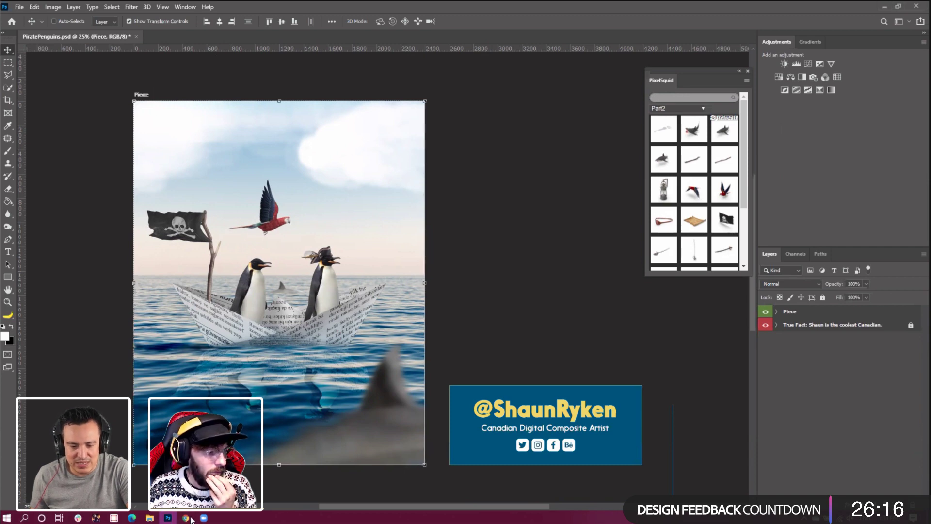
Move the merged Piece layer inside the Piece artboard, above Layer 12 and all its other layers
{"action": "left_click", "coordinate": [167, 518]}
{"action": "left_click", "coordinate": [167, 518]}
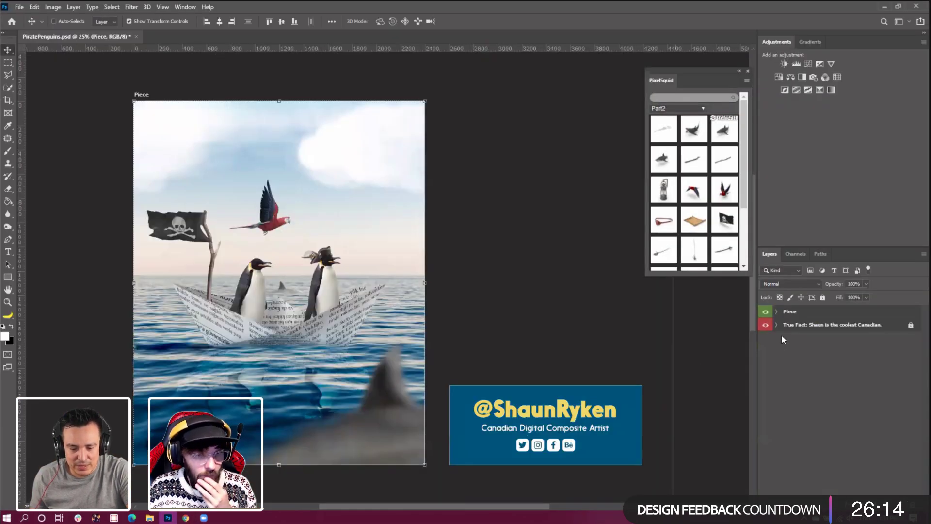
{"action": "left_click", "coordinate": [794, 314]}
{"action": "left_click_drag", "start_coordinate": [789, 325], "coordinate": [803, 310]}
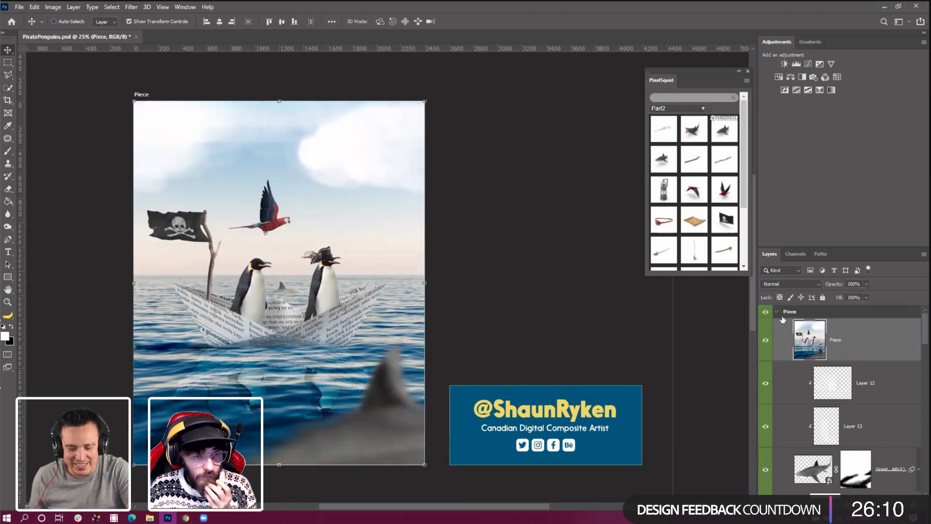
{"action": "left_click", "coordinate": [8, 112]}
{"action": "left_click", "coordinate": [8, 100]}
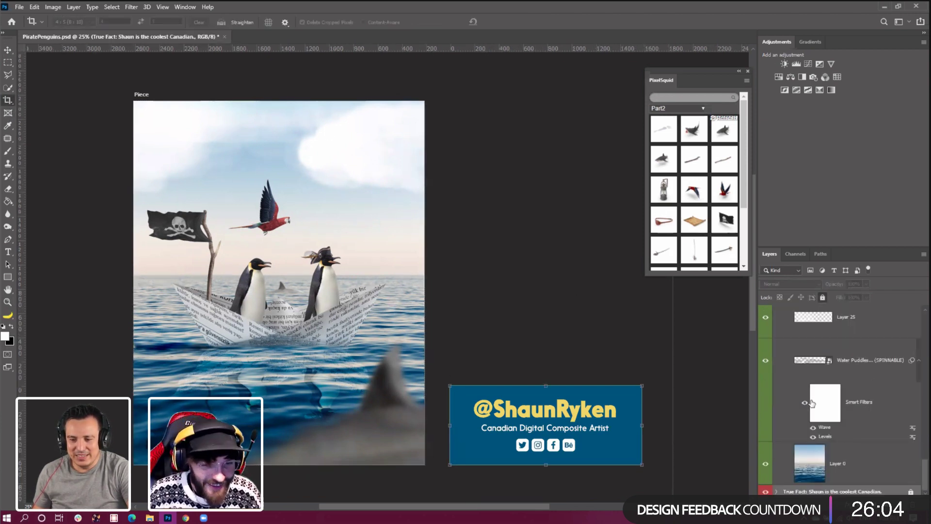
{"action": "scroll", "coordinate": [817, 376], "scroll_direction": "up", "scroll_amount": 5}
{"action": "scroll", "coordinate": [817, 376], "scroll_direction": "up", "scroll_amount": 6}
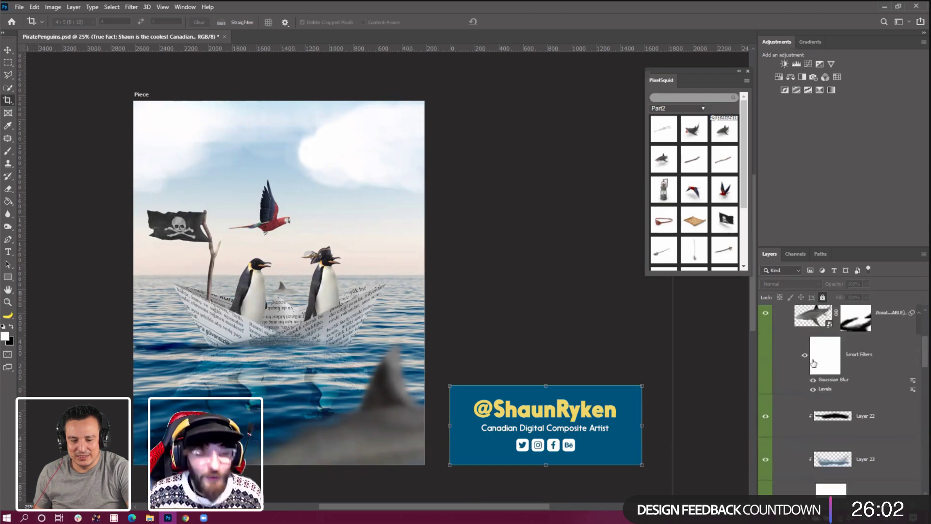
{"action": "left_click", "coordinate": [807, 334]}
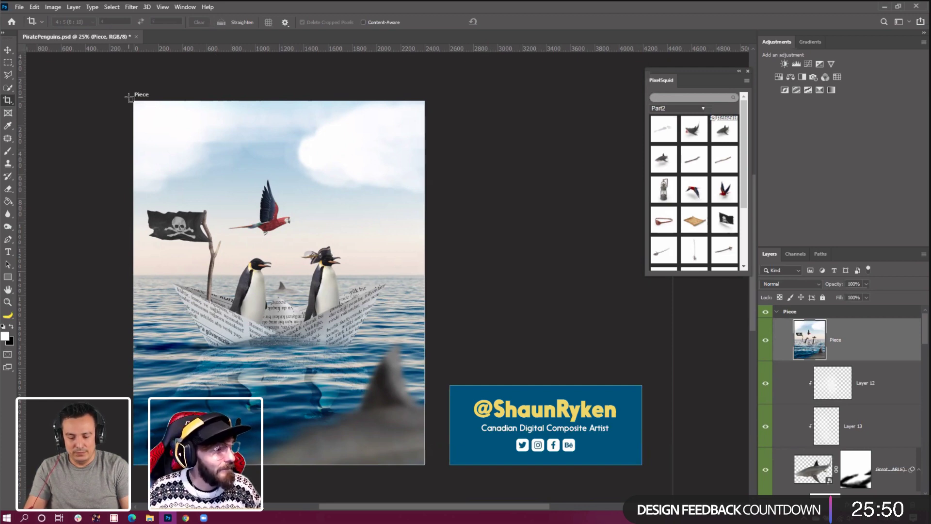
{"action": "left_click", "coordinate": [33, 7]}
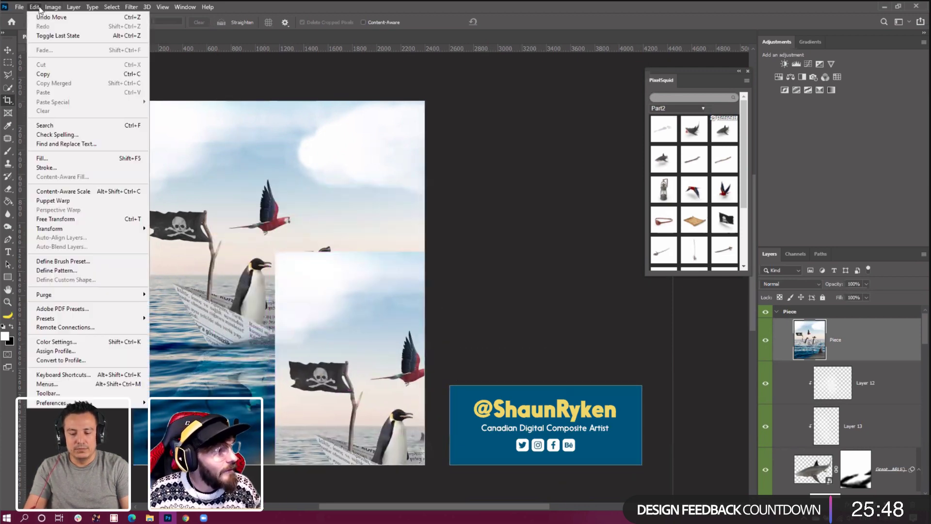
{"action": "left_click", "coordinate": [46, 14]}
{"action": "key", "text": "v"}
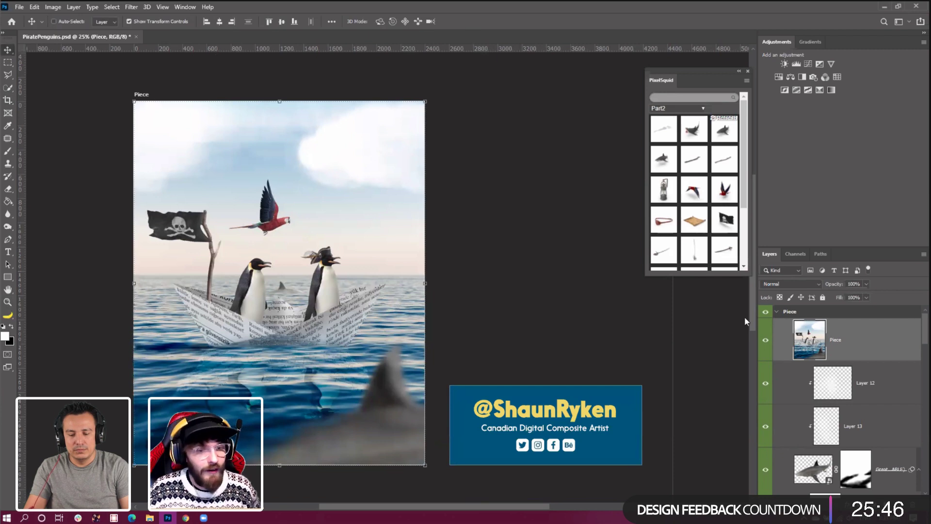
Open the merged Piece layer in the Camera Raw Filter
{"action": "left_click", "coordinate": [131, 7]}
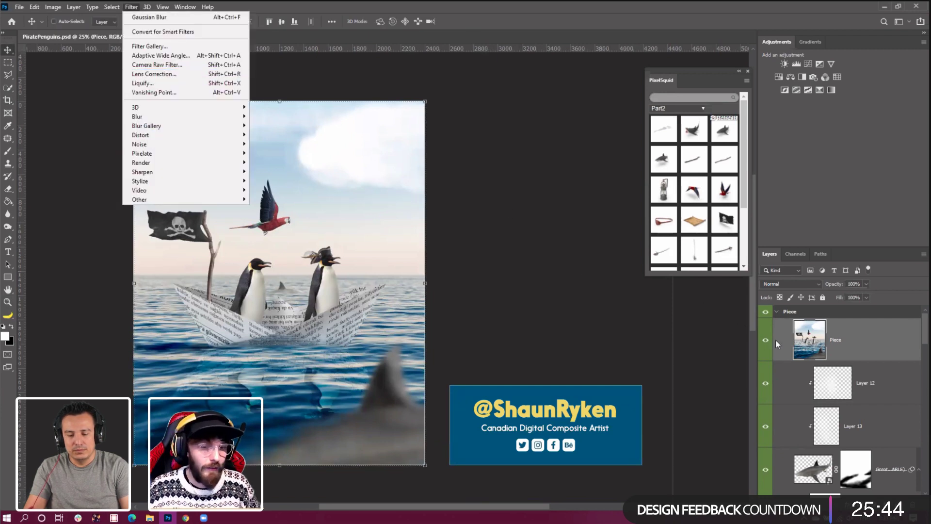
{"action": "left_click", "coordinate": [819, 341]}
{"action": "left_click", "coordinate": [769, 345]}
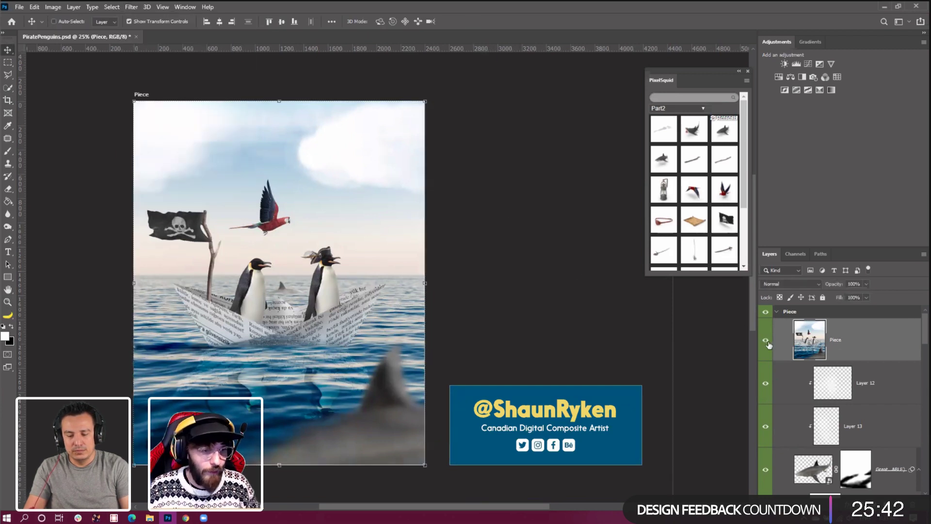
{"action": "left_click", "coordinate": [131, 7]}
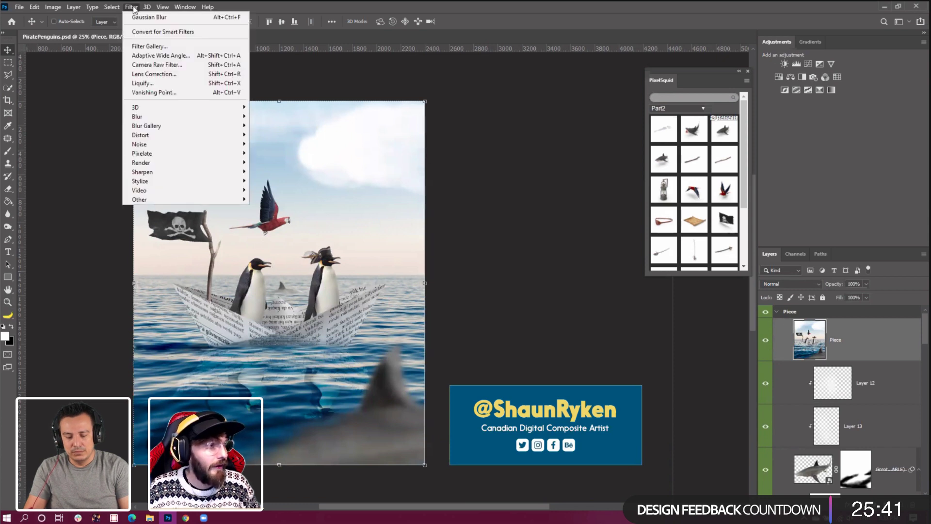
{"action": "left_click", "coordinate": [163, 66]}
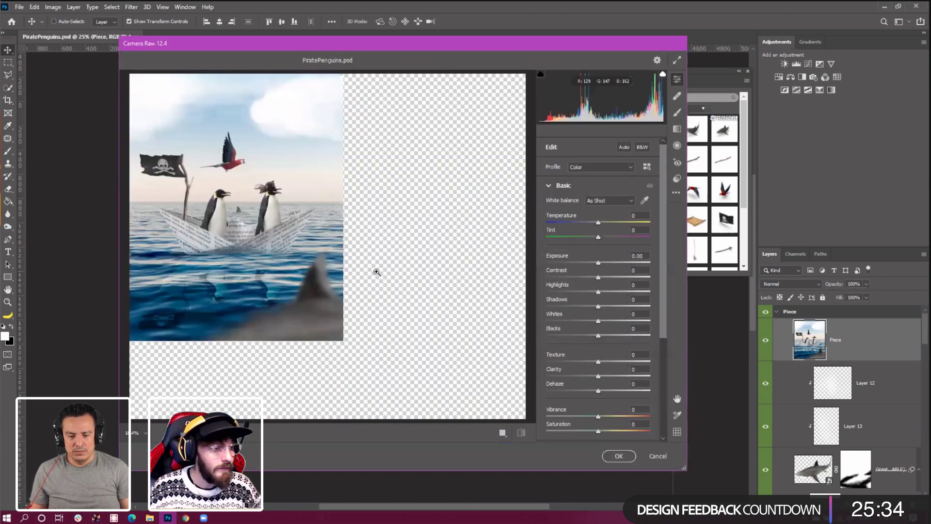
Set Exposure to -0.35, Contrast +27, Highlights +72, Shadows -11, Blacks -6 and Clarity +6 in the Basic adjustments
{"action": "left_click", "coordinate": [228, 218]}
{"action": "right_click", "coordinate": [284, 176]}
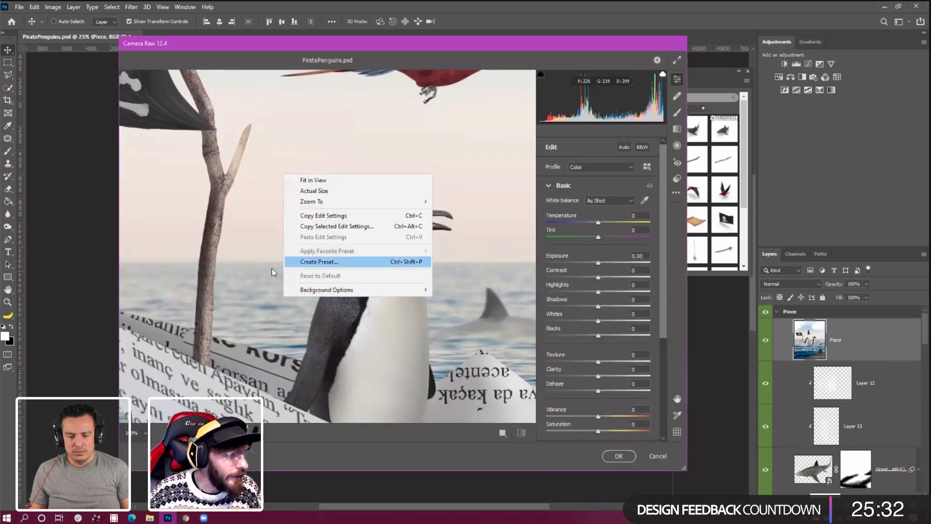
{"action": "left_click", "coordinate": [137, 432]}
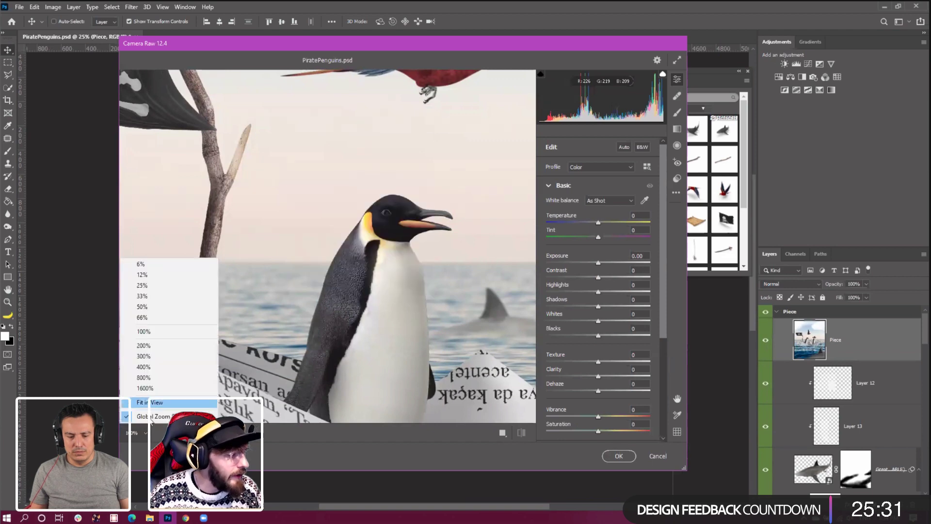
{"action": "left_click", "coordinate": [155, 297]}
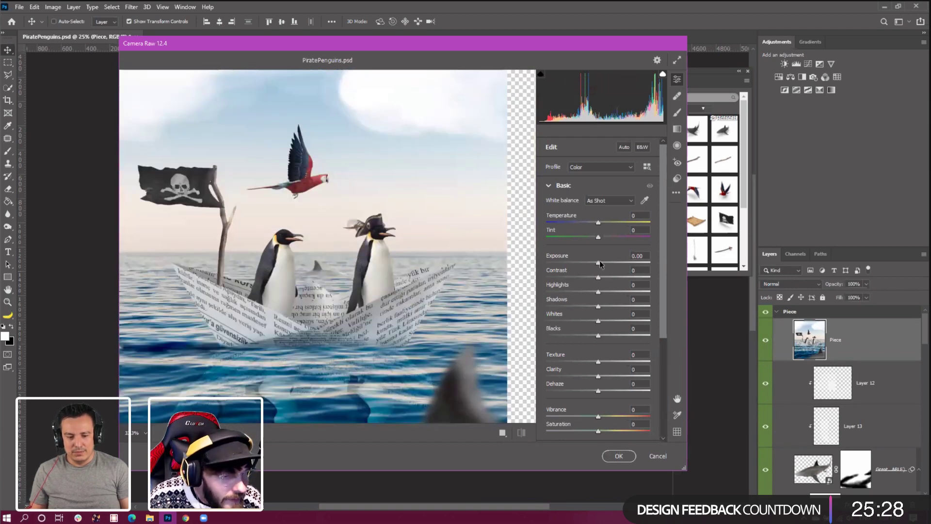
{"action": "left_click_drag", "start_coordinate": [599, 276], "coordinate": [593, 306]}
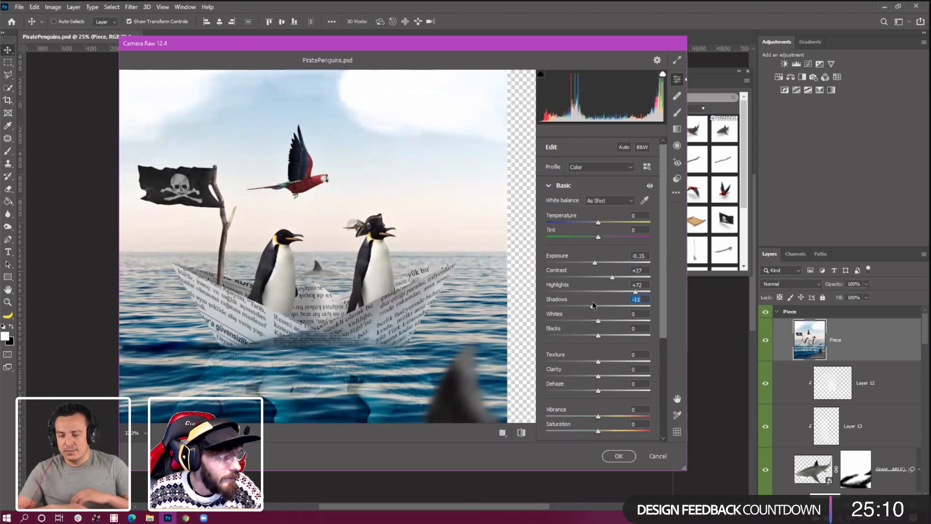
{"action": "mouse_move", "coordinate": [610, 336]}
{"action": "left_mouse_down"}
{"action": "mouse_move", "coordinate": [579, 333]}
{"action": "mouse_move", "coordinate": [602, 334]}
{"action": "left_mouse_up"}
Set Sharpening to 61 in the Detail adjustments
{"action": "scroll", "coordinate": [606, 392], "scroll_direction": "down", "scroll_amount": 2}
{"action": "scroll", "coordinate": [582, 375], "scroll_direction": "down", "scroll_amount": 4}
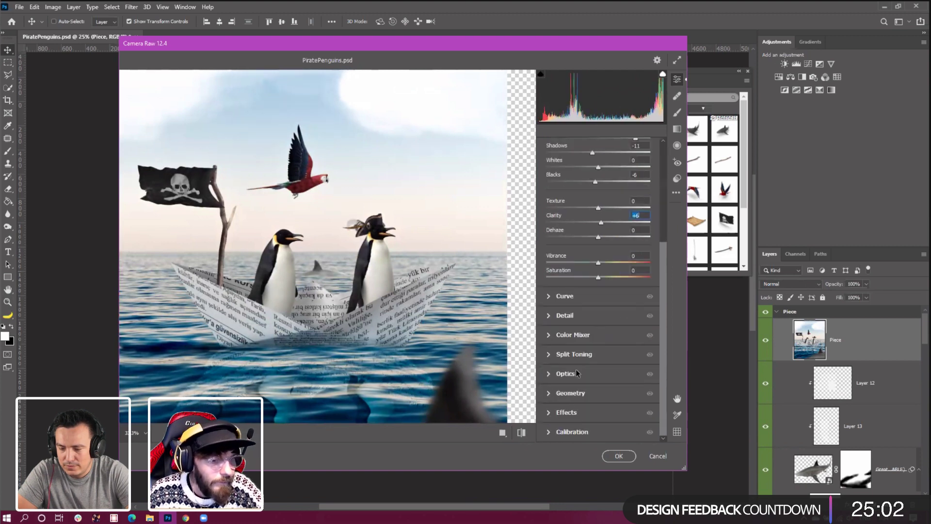
{"action": "left_click", "coordinate": [550, 317]}
{"action": "scroll", "coordinate": [550, 271], "scroll_direction": "down", "scroll_amount": 3}
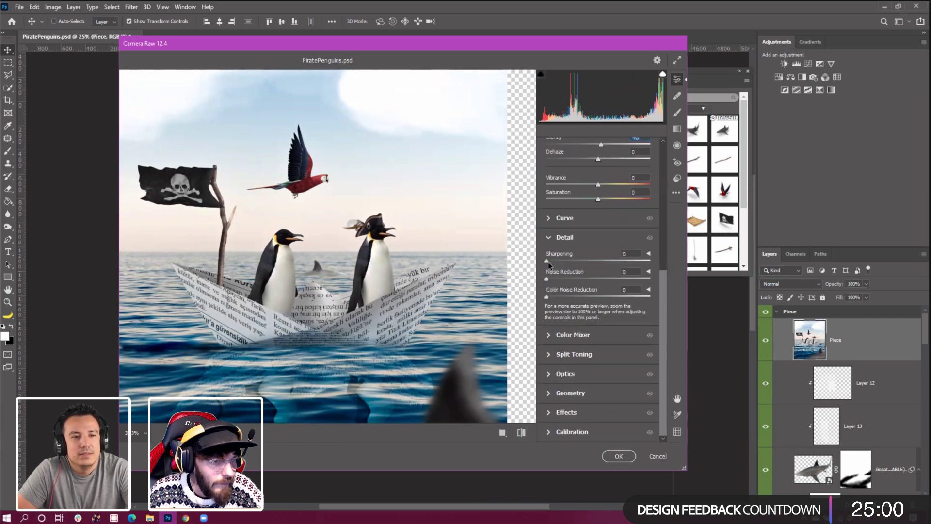
{"action": "mouse_move", "coordinate": [571, 263]}
{"action": "left_mouse_down"}
{"action": "mouse_move", "coordinate": [619, 264]}
{"action": "mouse_move", "coordinate": [589, 261]}
{"action": "left_mouse_up"}
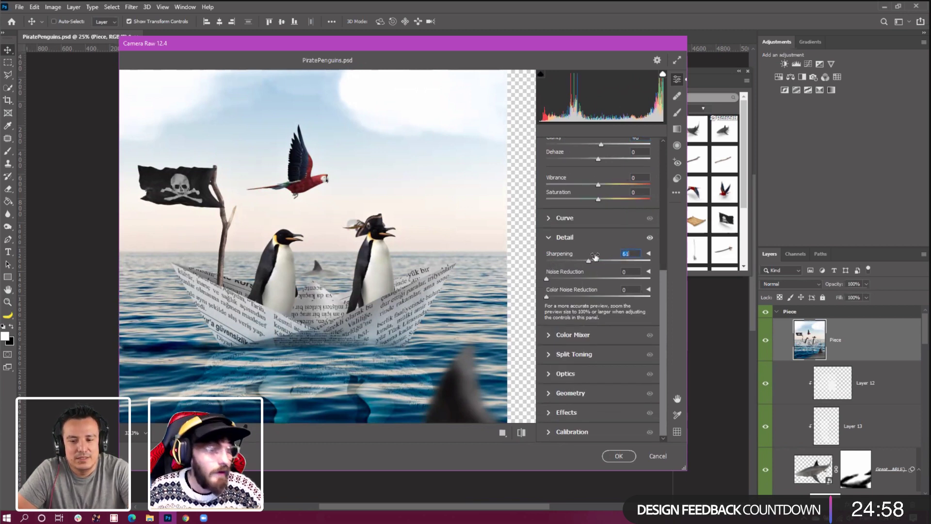
{"action": "scroll", "coordinate": [593, 238], "scroll_direction": "up", "scroll_amount": 3}
{"action": "scroll", "coordinate": [587, 262], "scroll_direction": "down", "scroll_amount": 3}
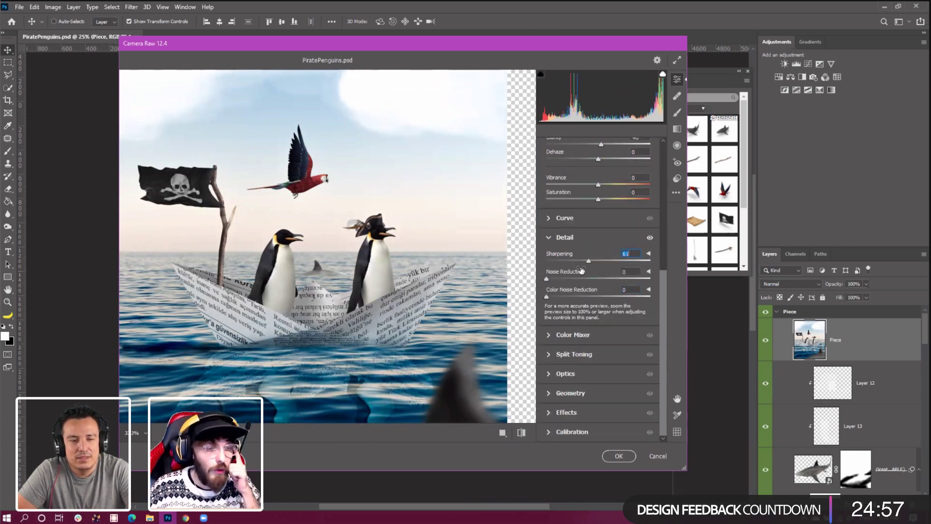
Reduce the Color Mixer saturation of Reds to -53, Oranges to -32 and Yellows to -57
{"action": "left_click", "coordinate": [550, 333]}
{"action": "left_click_drag", "start_coordinate": [662, 287], "coordinate": [663, 272]}
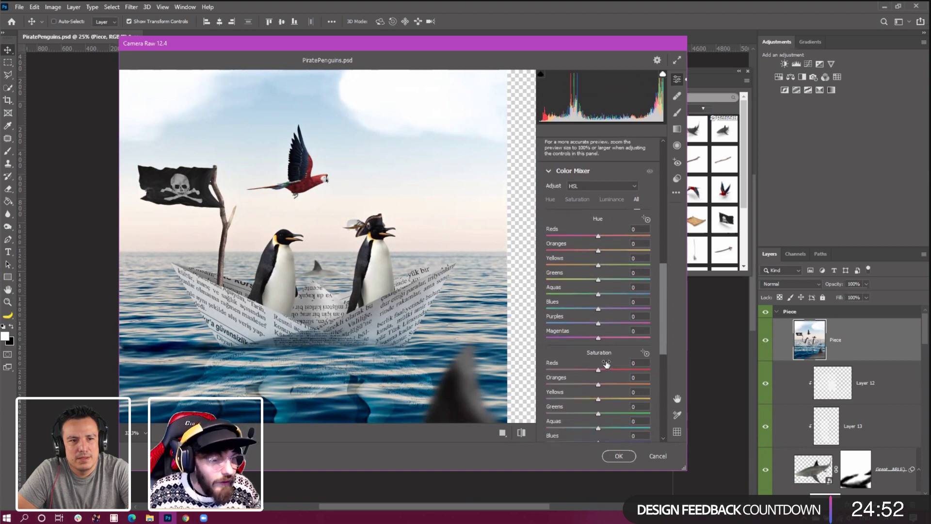
{"action": "left_click_drag", "start_coordinate": [595, 369], "coordinate": [569, 354]}
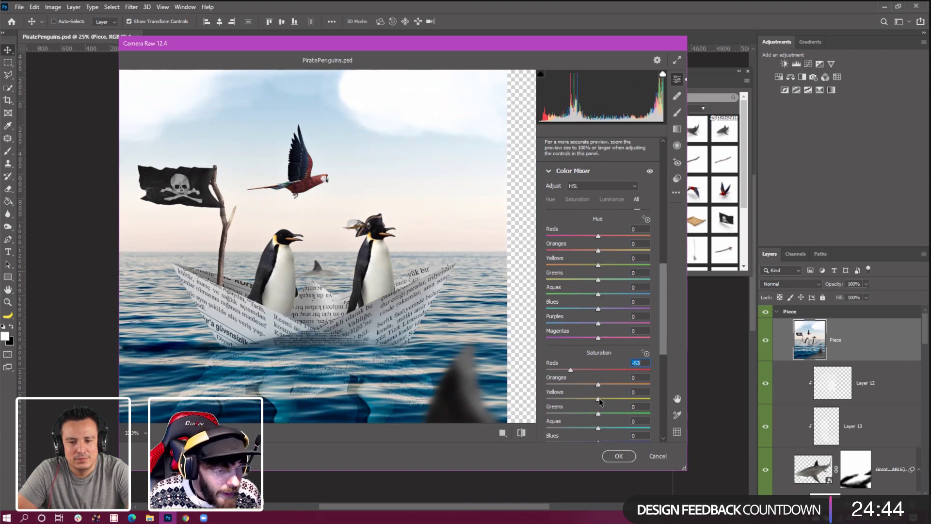
{"action": "left_click_drag", "start_coordinate": [600, 398], "coordinate": [582, 376]}
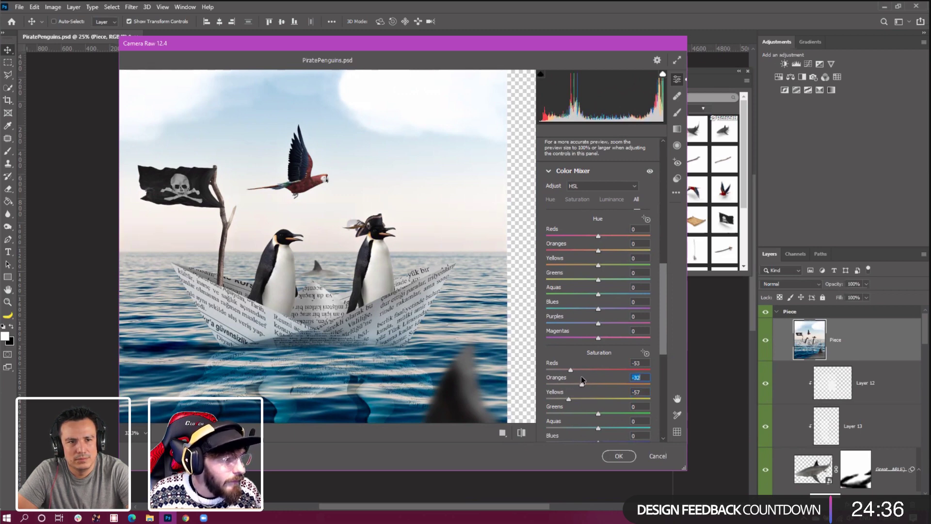
Try shifting the Aquas hue toward green in the Color Mixer, judging it on the whole artwork
{"action": "scroll", "coordinate": [245, 329], "scroll_direction": "down", "scroll_amount": 4}
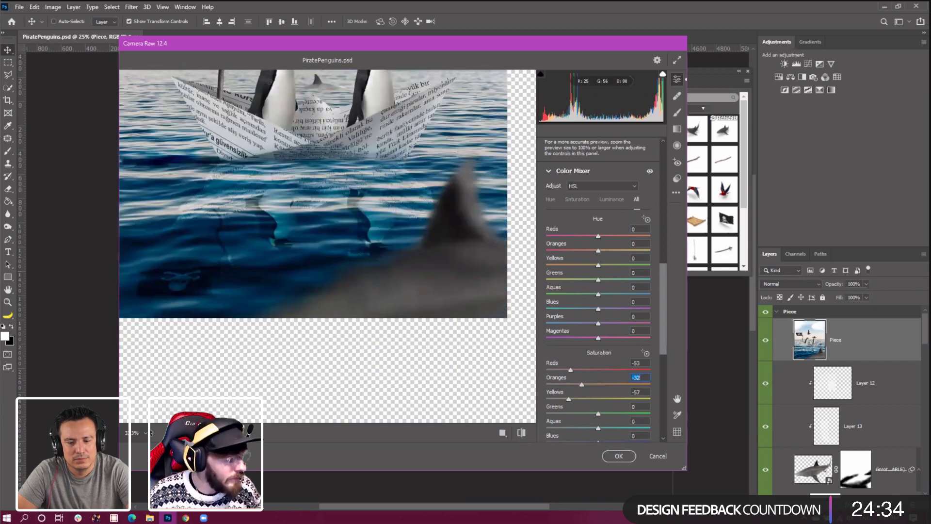
{"action": "left_click", "coordinate": [144, 433]}
{"action": "left_click", "coordinate": [383, 332]}
{"action": "scroll", "coordinate": [383, 332], "scroll_direction": "down", "scroll_amount": 3}
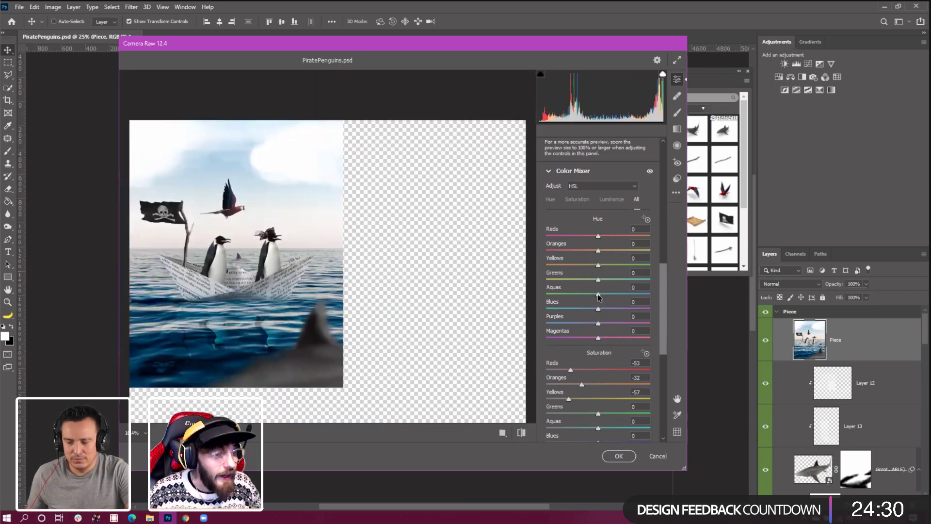
{"action": "left_click_drag", "start_coordinate": [597, 294], "coordinate": [583, 294]}
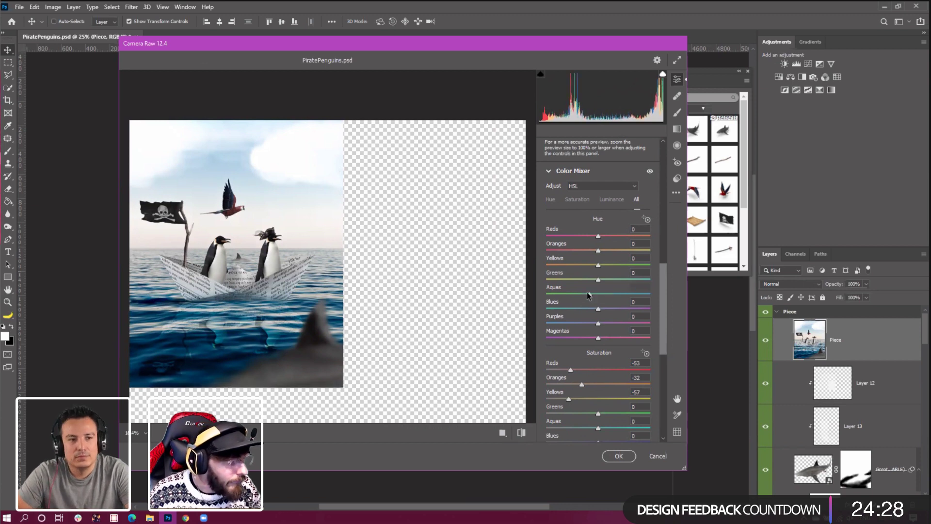
{"action": "left_click_drag", "start_coordinate": [583, 294], "coordinate": [601, 338]}
Raise the Color Mixer luminance of Reds to +71 and apply the Camera Raw adjustments to the merged layer
{"action": "scroll", "coordinate": [638, 375], "scroll_direction": "down", "scroll_amount": 6}
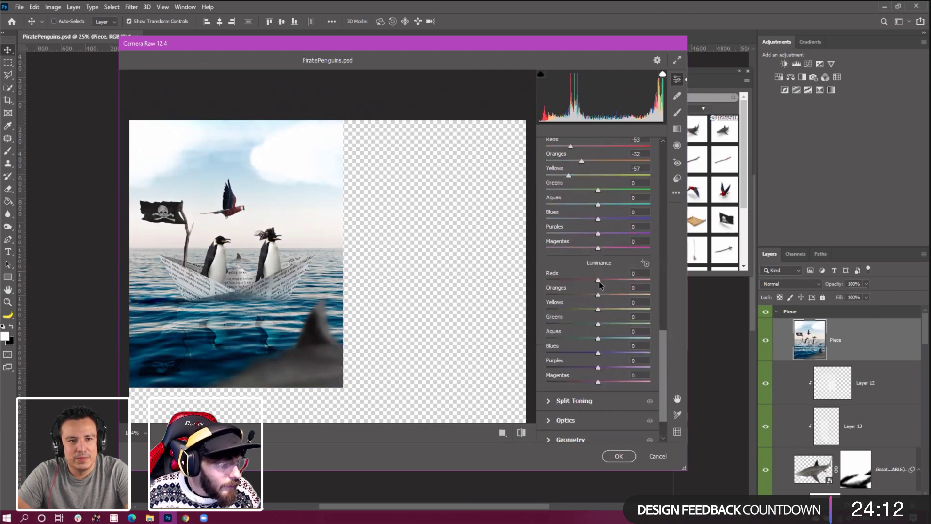
{"action": "left_click_drag", "start_coordinate": [598, 281], "coordinate": [634, 282]}
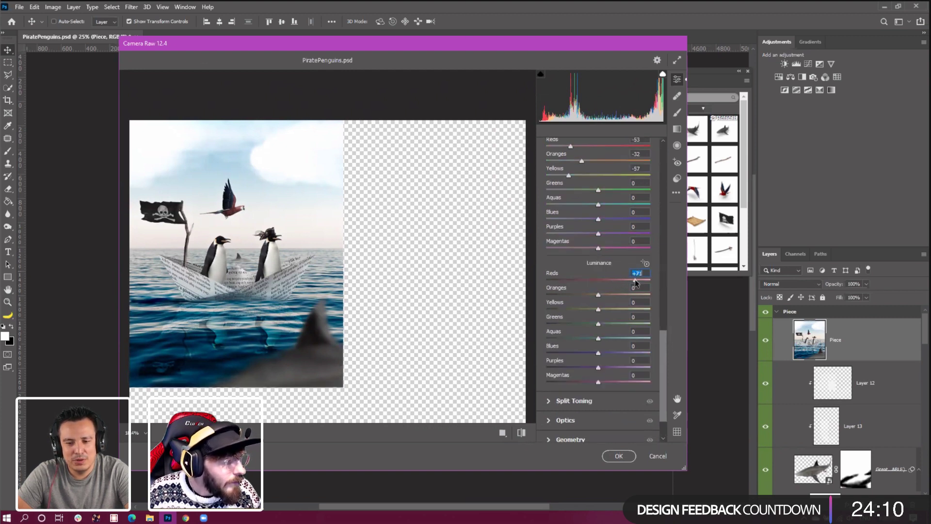
{"action": "left_click", "coordinate": [623, 455]}
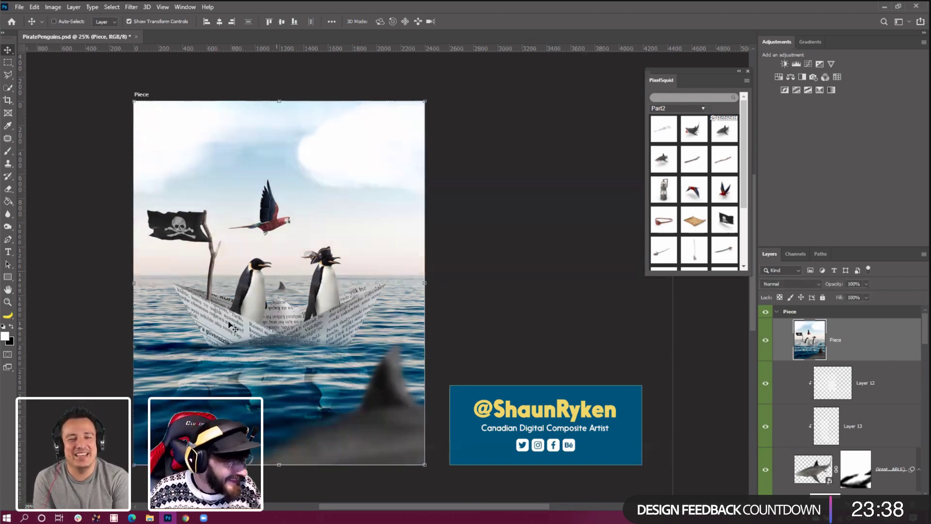
Create a new layer above the merged artwork in Overlay mode, filled with the Overlay-neutral 50% gray
{"action": "key", "text": "z"}
{"action": "left_click", "coordinate": [249, 293]}
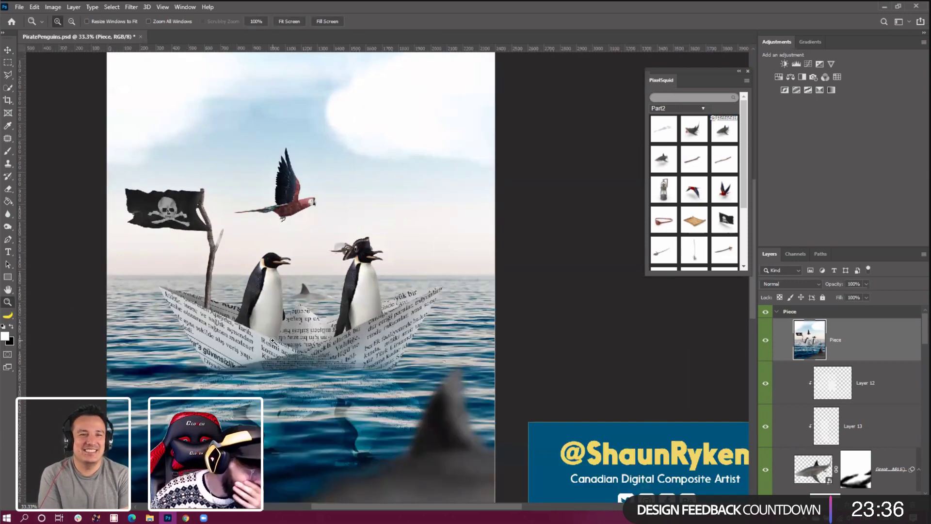
{"action": "left_click", "coordinate": [300, 353]}
{"action": "scroll", "coordinate": [302, 353], "scroll_direction": "down", "scroll_amount": 1}
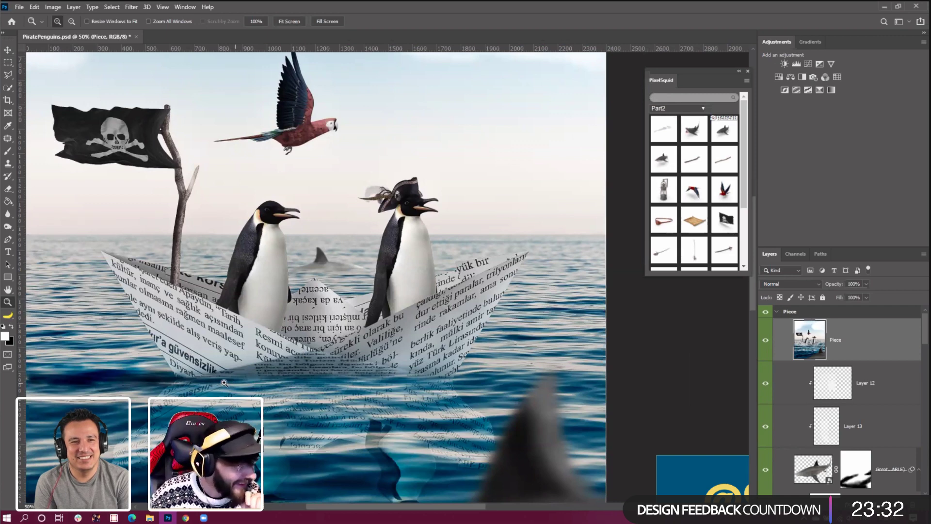
{"action": "left_click", "coordinate": [383, 384], "text": "alt"}
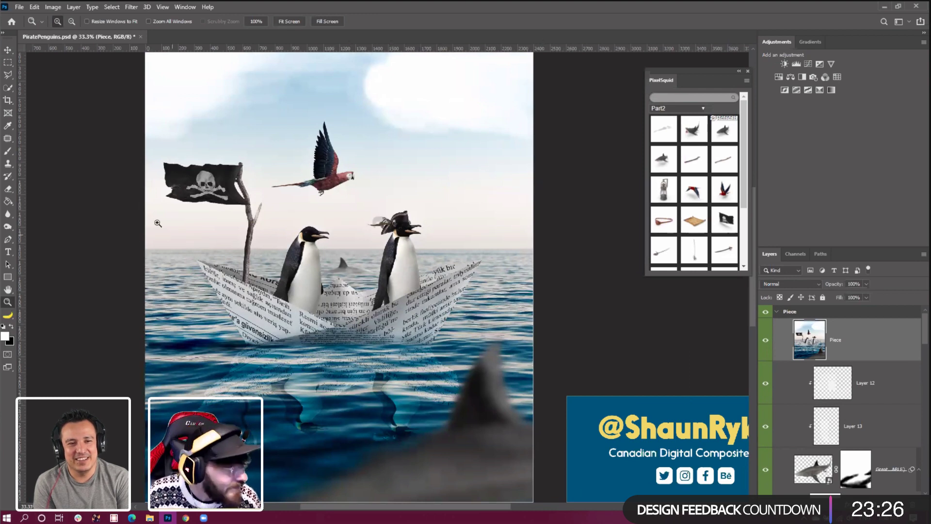
{"action": "left_click", "coordinate": [9, 152]}
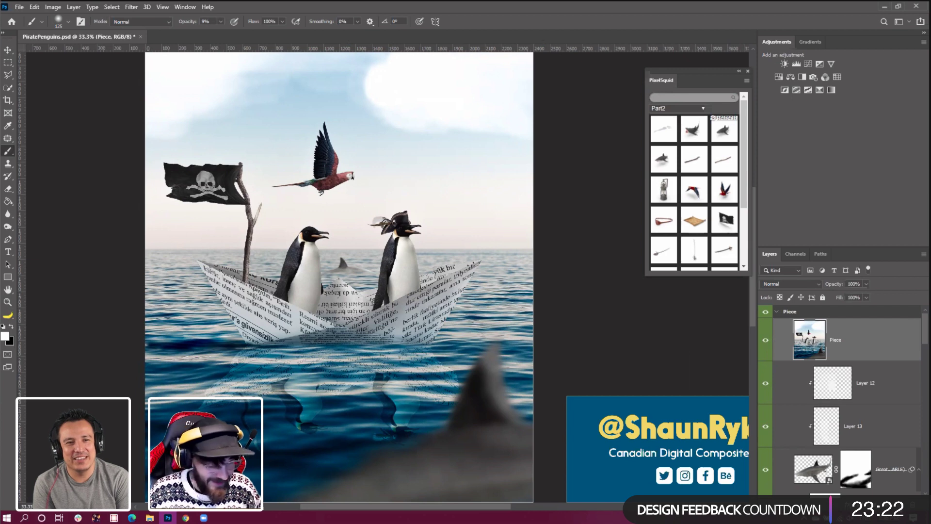
{"action": "key", "text": "ctrl+shift+n"}
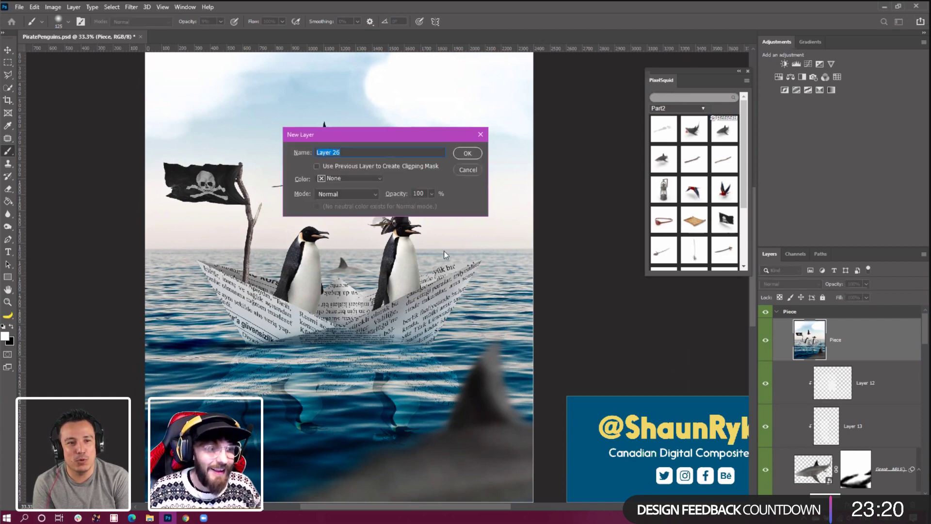
{"action": "left_click", "coordinate": [366, 194]}
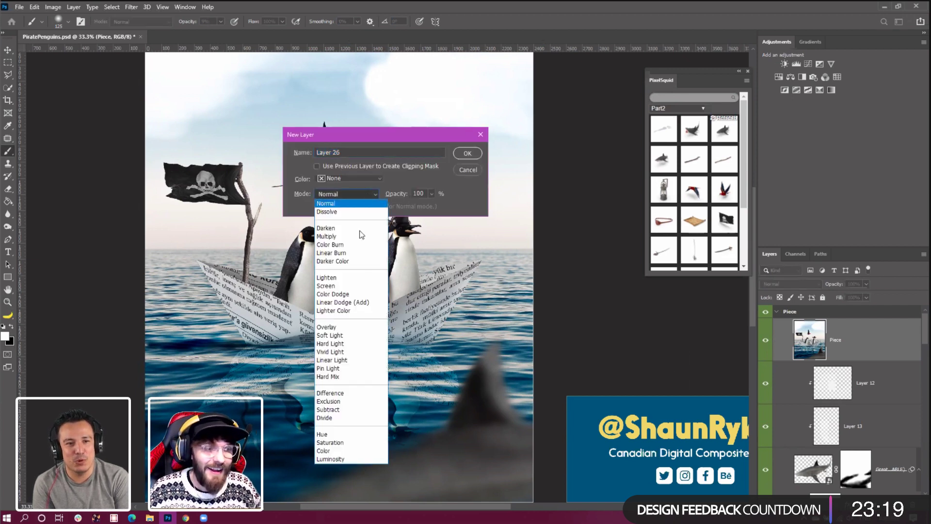
{"action": "left_click", "coordinate": [350, 335]}
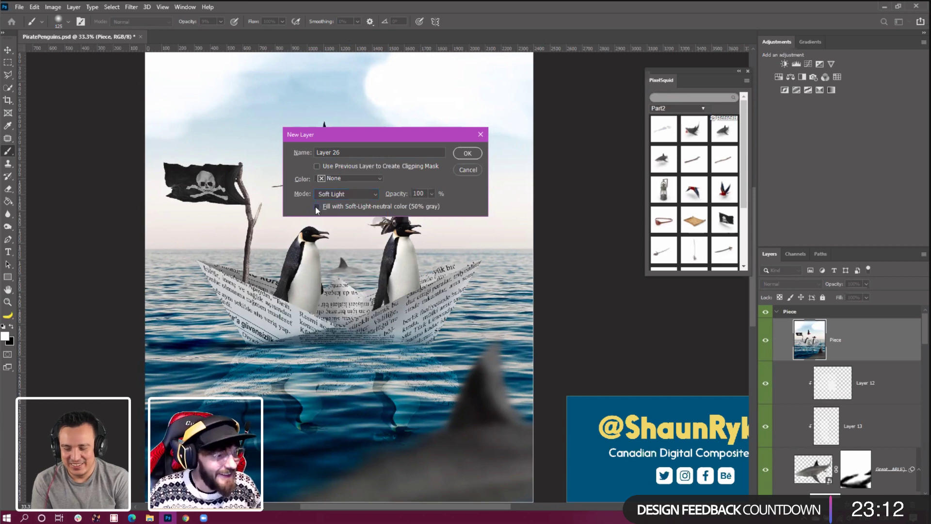
{"action": "left_click", "coordinate": [328, 194]}
{"action": "left_click", "coordinate": [350, 326]}
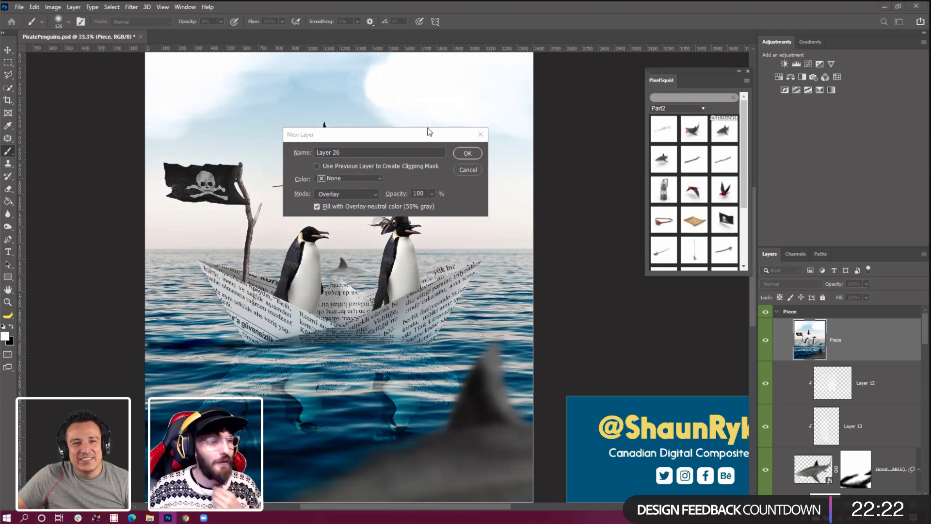
{"action": "left_click", "coordinate": [351, 139]}
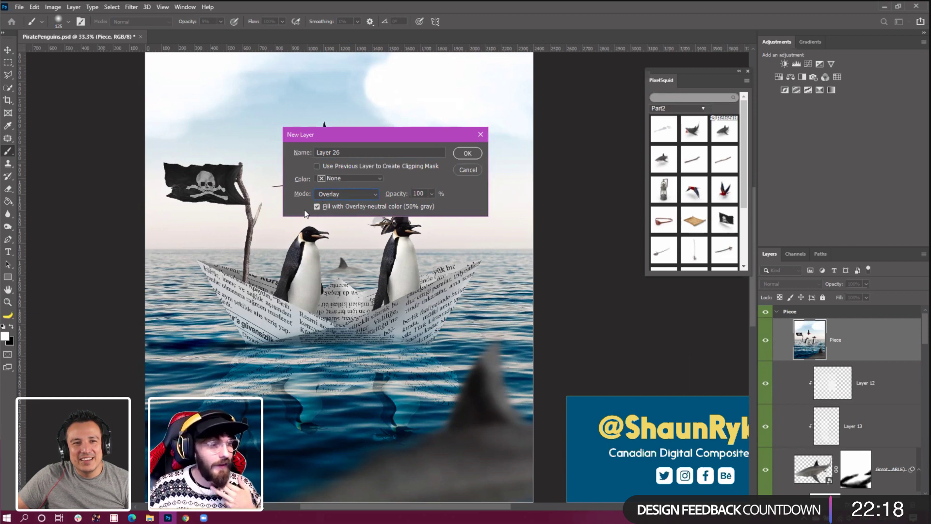
{"action": "left_click", "coordinate": [461, 153]}
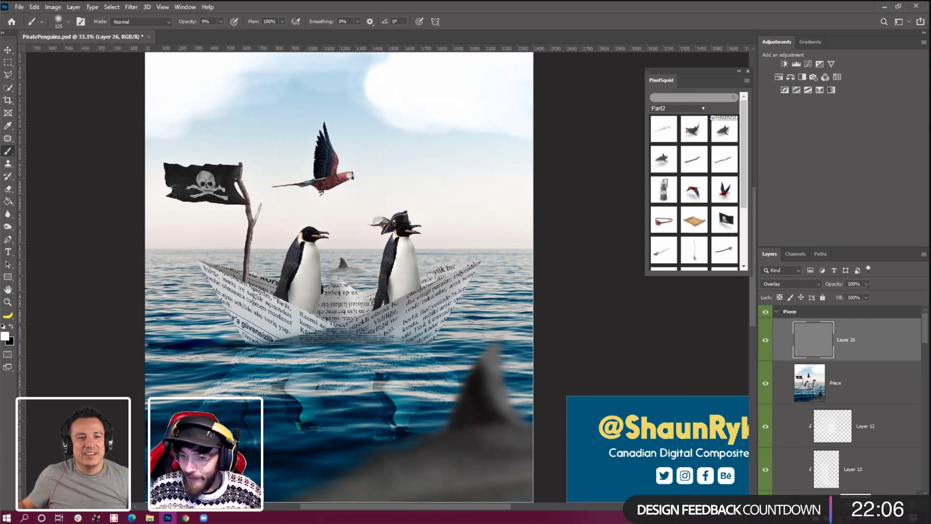
{"action": "key", "text": "alt+Tab"}
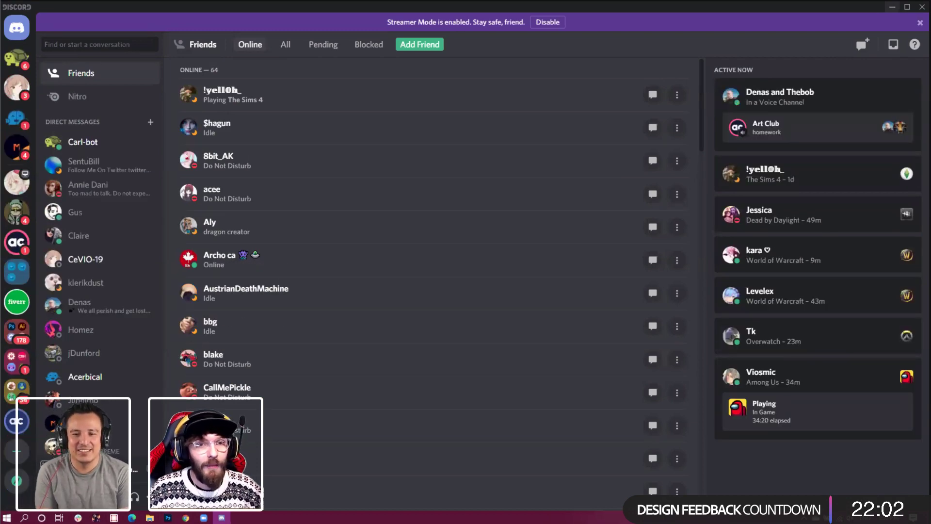
{"action": "left_click", "coordinate": [892, 7]}
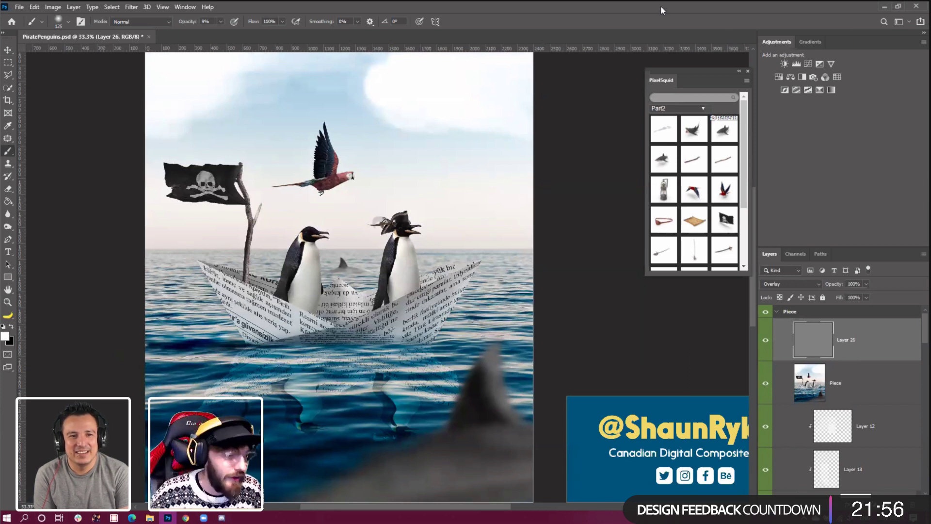
Begin darkening the waterline under the boat's flag-side hull on the gray overlay layer, using a small black brush at 9% opacity
{"action": "left_click", "coordinate": [8, 302]}
{"action": "right_click", "coordinate": [221, 289]}
{"action": "left_click", "coordinate": [228, 294]}
{"action": "right_click", "coordinate": [219, 278]}
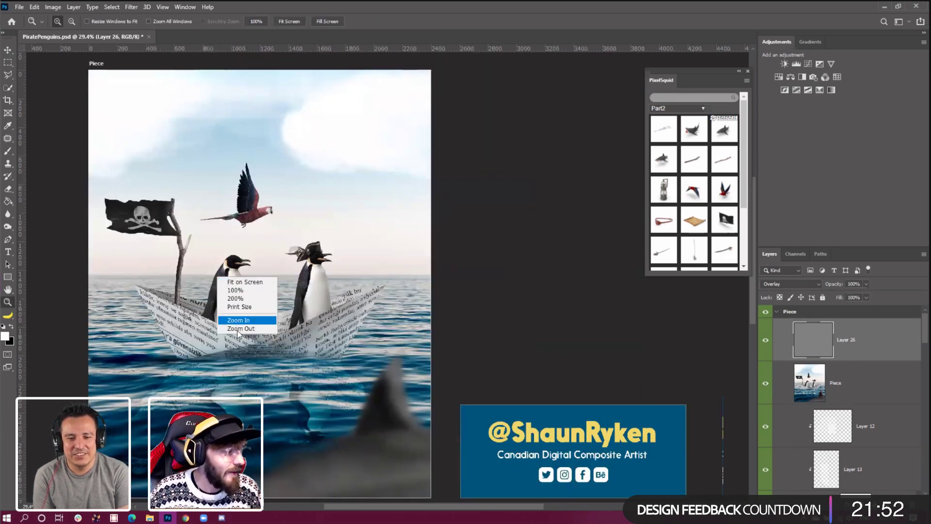
{"action": "left_click", "coordinate": [232, 316]}
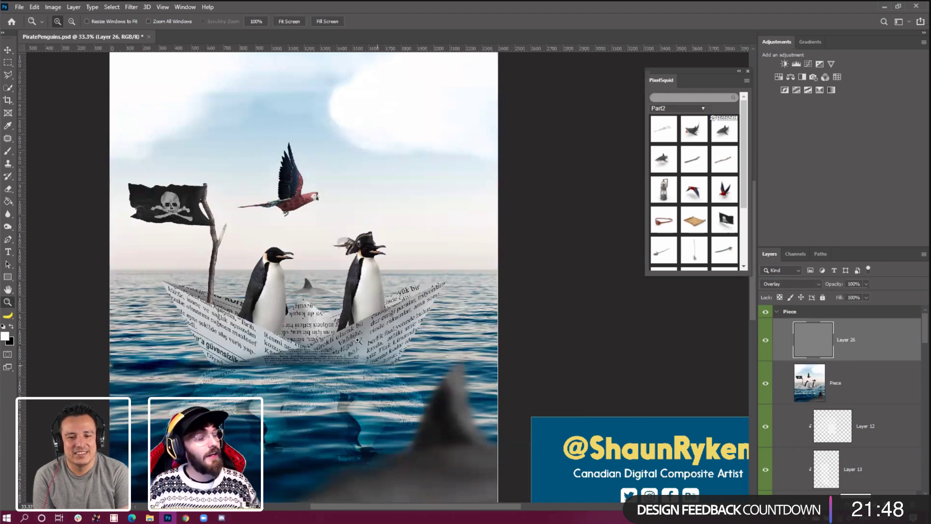
{"action": "left_click", "coordinate": [8, 151]}
{"action": "left_click", "coordinate": [11, 326]}
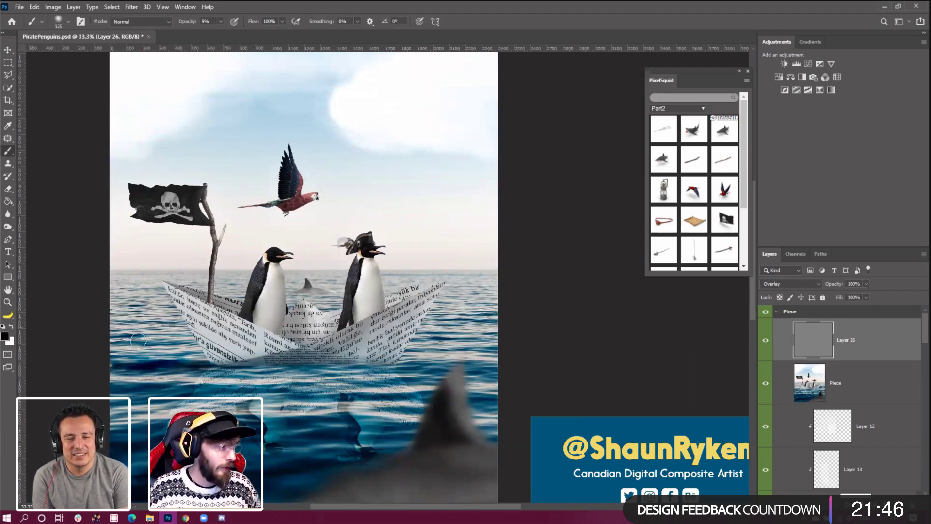
{"action": "key", "text": "bracketleft"}
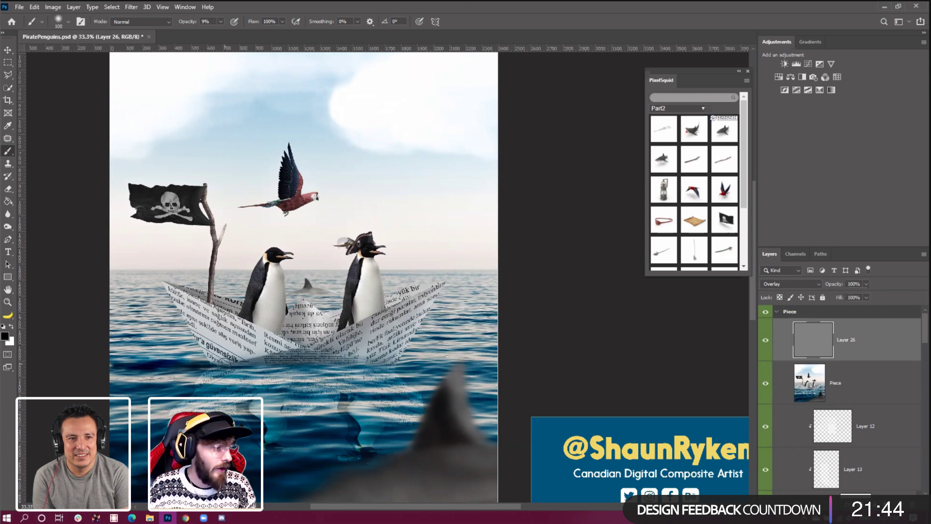
{"action": "key", "text": "bracketleft"}
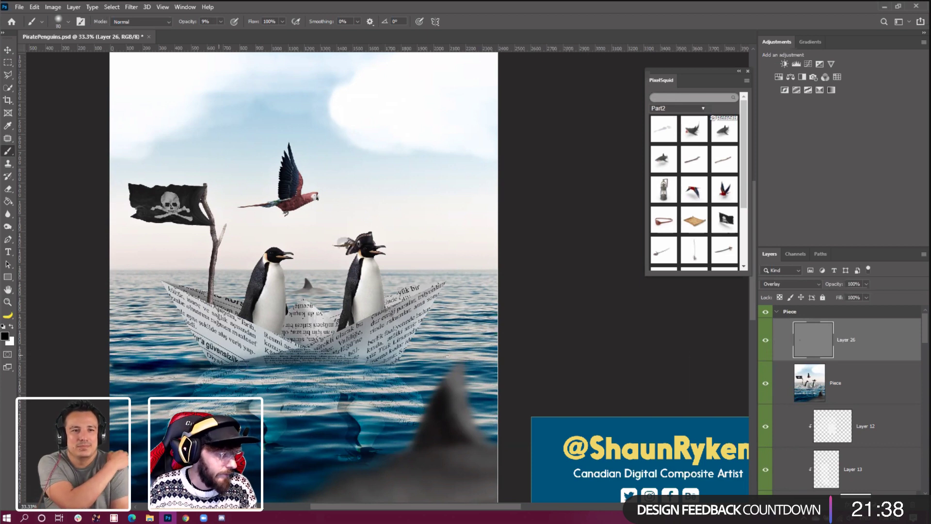
{"action": "key", "text": "bracketleft"}
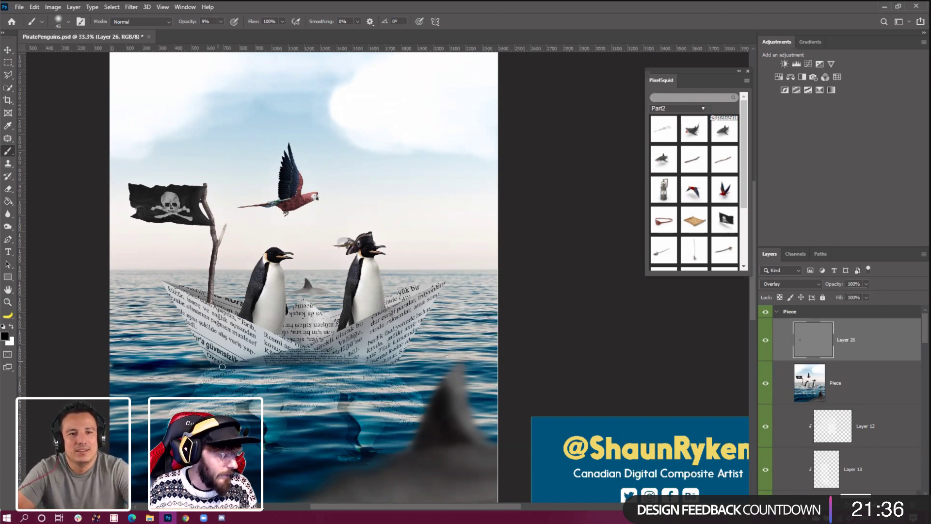
Extend the black contact shadow along the waterline to the far end of the paper boat with a slightly larger brush
{"action": "key", "text": "bracketright"}
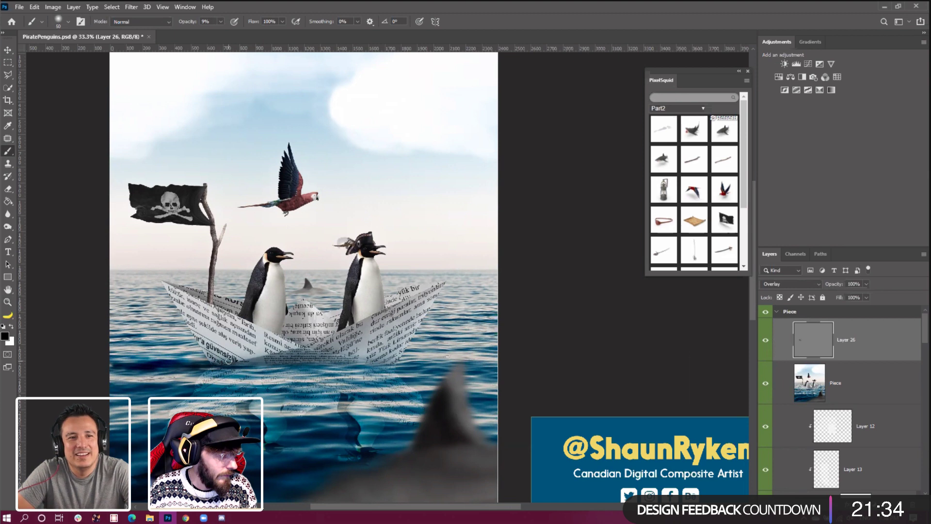
{"action": "key", "text": "bracketright"}
{"action": "key", "text": "bracketright"}
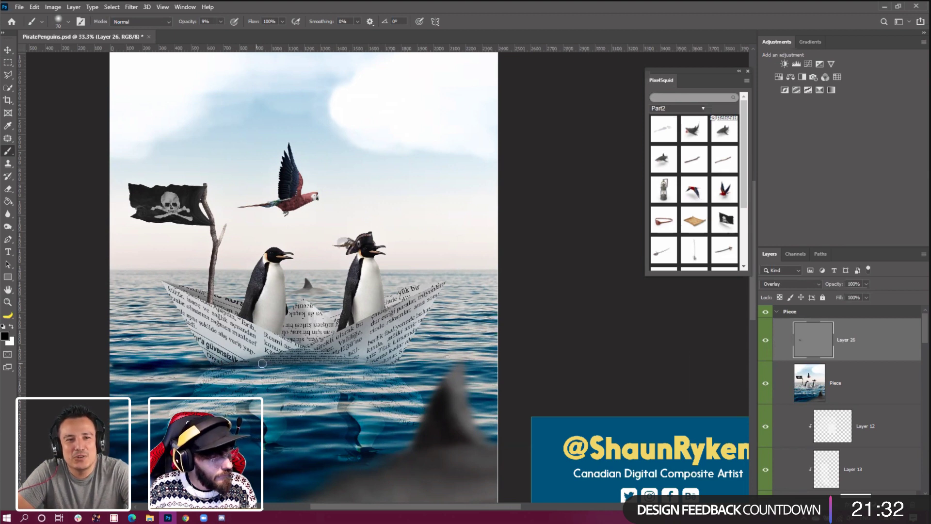
{"action": "key", "text": "bracketright"}
{"action": "mouse_move", "coordinate": [332, 367]}
{"action": "left_mouse_down"}
{"action": "mouse_move", "coordinate": [397, 368]}
{"action": "mouse_move", "coordinate": [308, 363]}
{"action": "mouse_move", "coordinate": [412, 365]}
{"action": "mouse_move", "coordinate": [346, 364]}
{"action": "mouse_move", "coordinate": [392, 364]}
{"action": "left_mouse_up"}
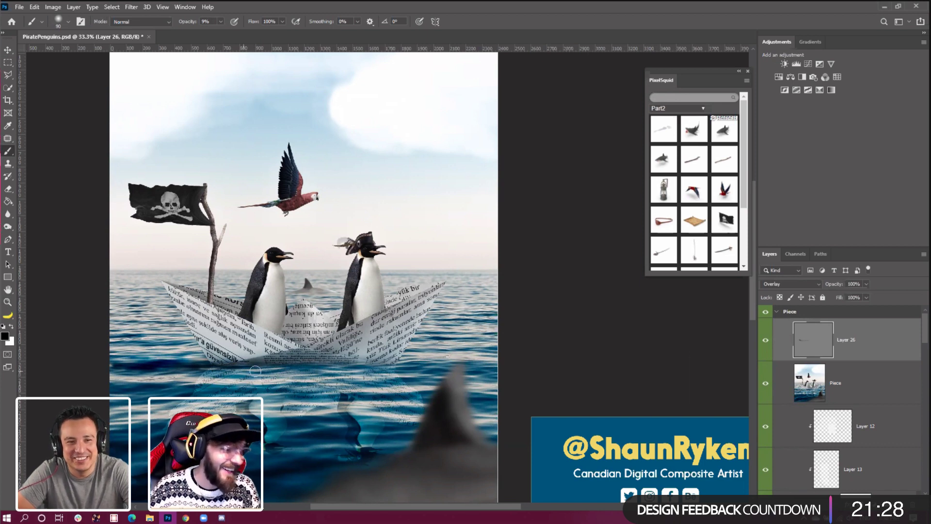
Deepen the shading on the lower folds of the paper boat, varying the brush size between 70 and 100 px
{"action": "key", "text": "bracketright"}
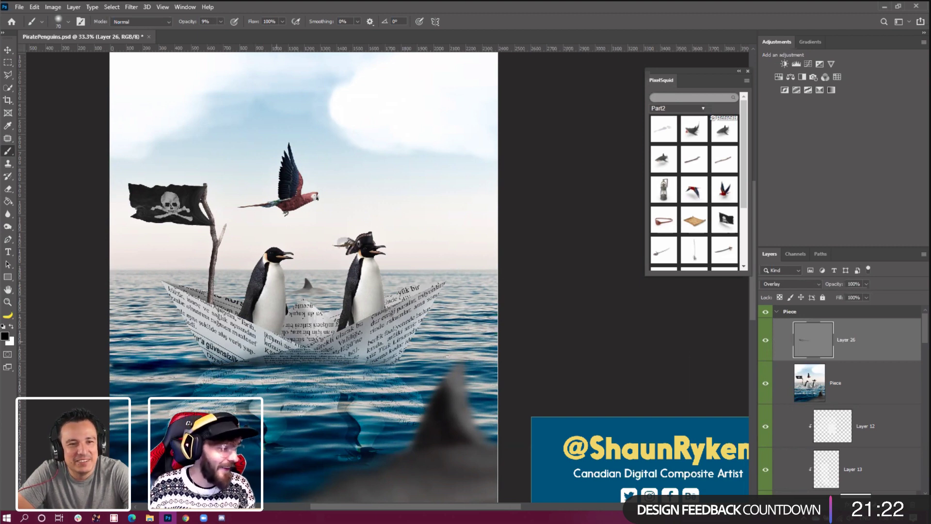
{"action": "key", "text": "bracketright"}
{"action": "key", "text": "bracketright"}
{"action": "key", "text": "bracketright"}
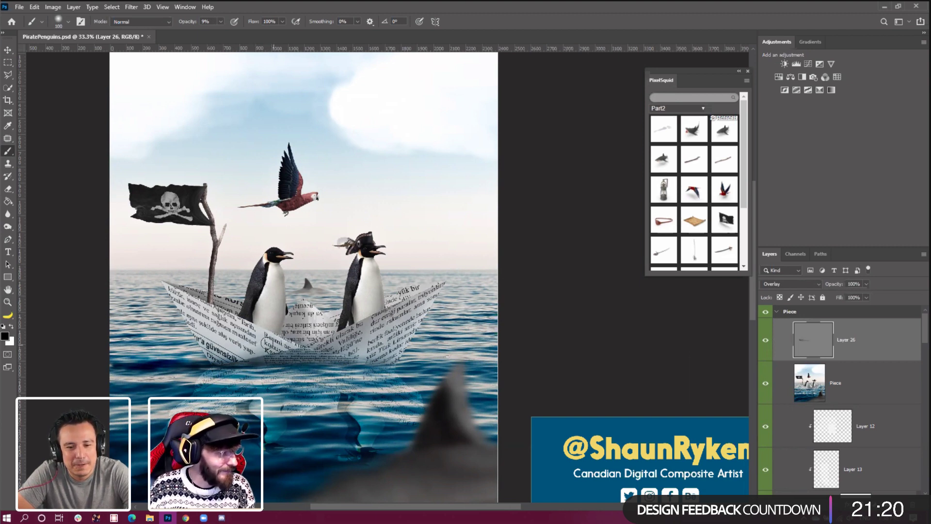
{"action": "key", "text": "bracketleft"}
{"action": "key", "text": "bracketleft"}
{"action": "key", "text": "bracketleft"}
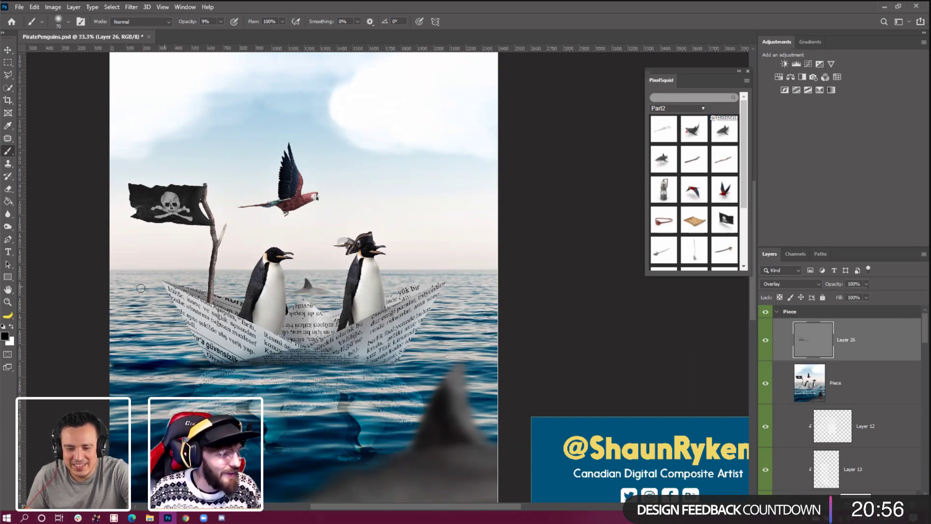
Darken the water just beneath the boat with the black brush enlarged to about 125 px, judging it on the whole artwork
{"action": "left_click", "coordinate": [8, 302]}
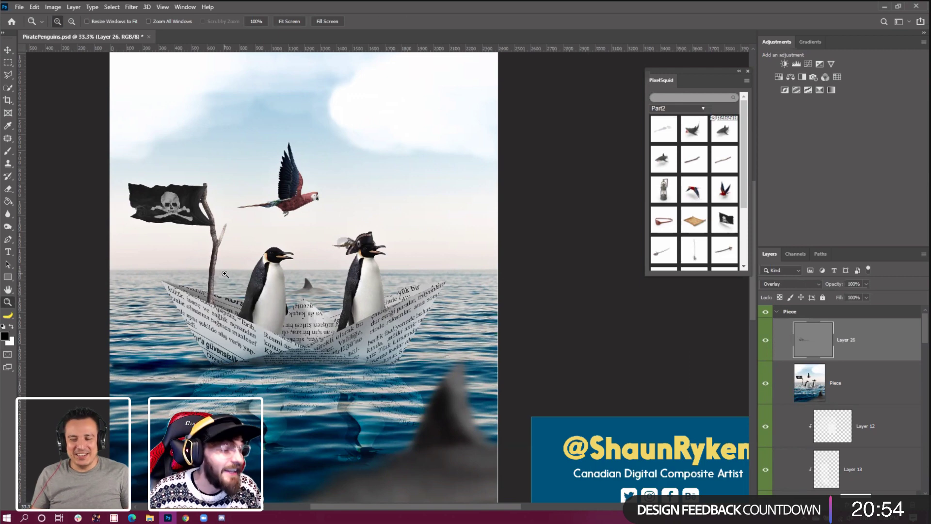
{"action": "right_click", "coordinate": [226, 277]}
{"action": "left_click", "coordinate": [240, 280]}
{"action": "right_click", "coordinate": [224, 323]}
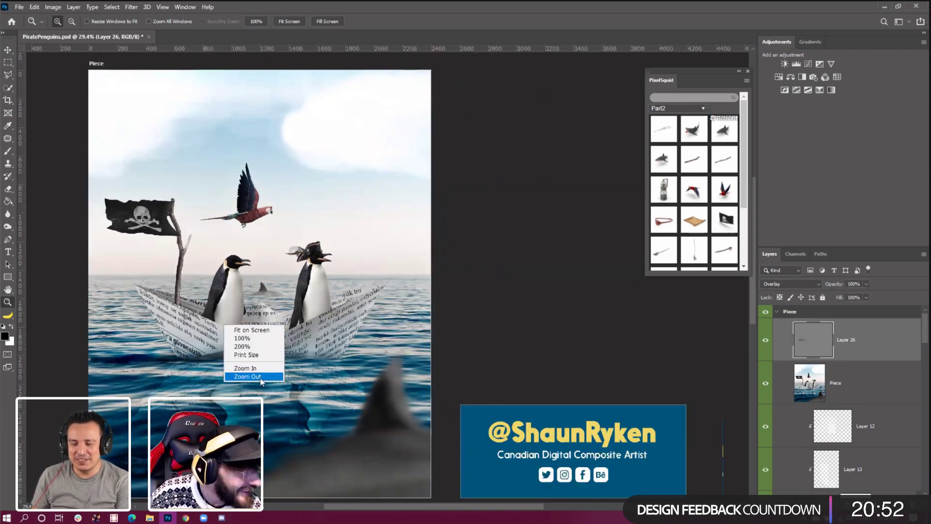
{"action": "left_click", "coordinate": [252, 375]}
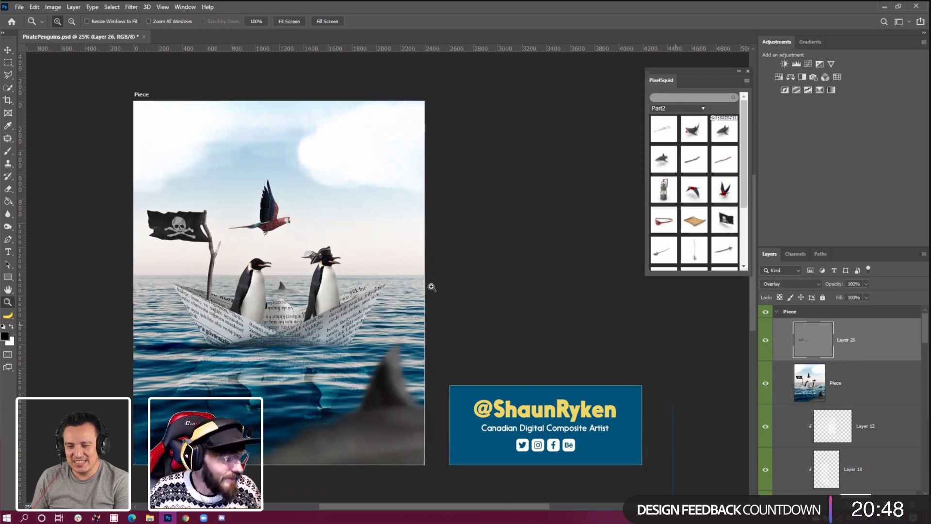
{"action": "left_click", "coordinate": [8, 151]}
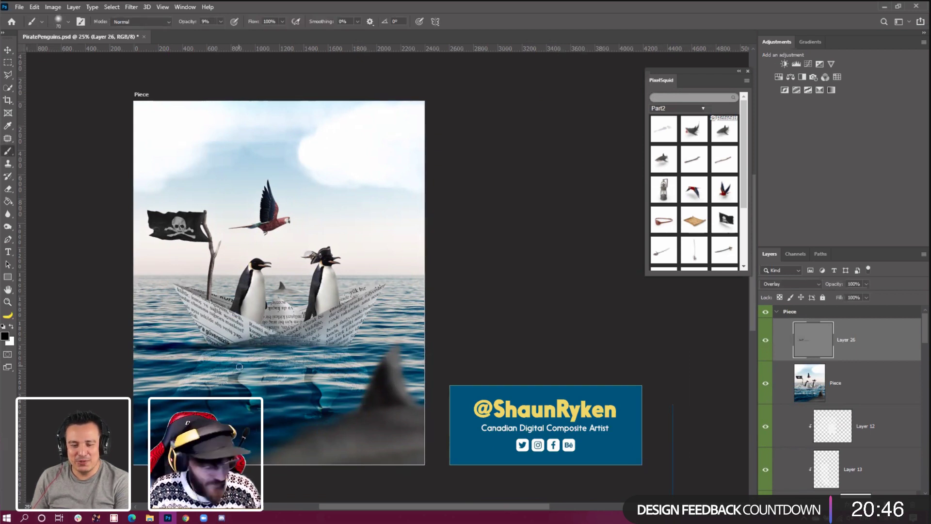
{"action": "key", "text": "bracketright"}
{"action": "key", "text": "bracketright"}
{"action": "key", "text": "bracketright"}
{"action": "key", "text": "bracketright"}
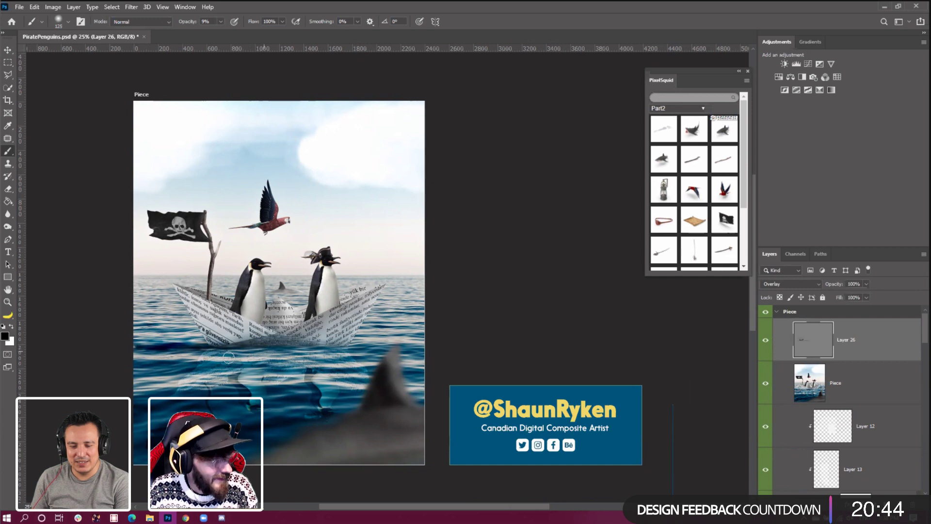
Spread the dark shading across the water from the boat's flag side to the artwork's edge with a 150 to 200 px brush
{"action": "key", "text": "bracketright"}
{"action": "key", "text": "bracketright"}
{"action": "key", "text": "bracketright"}
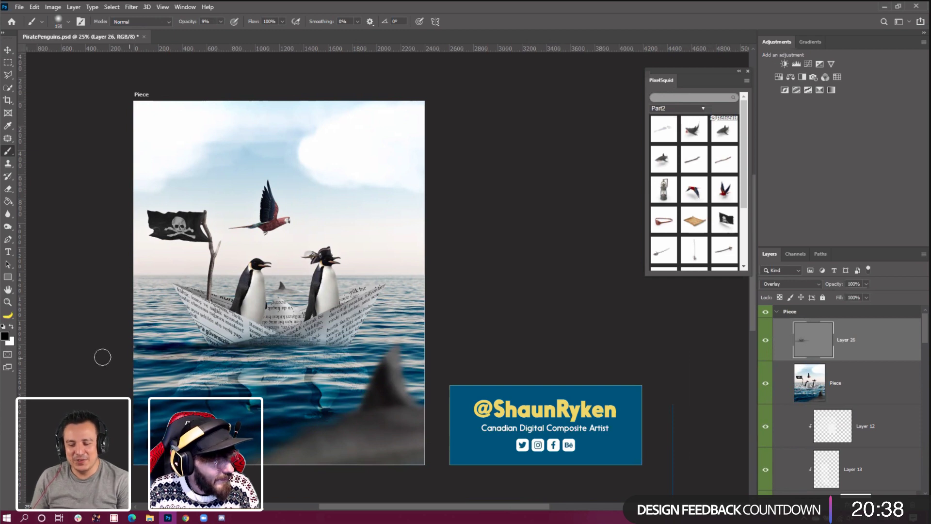
{"action": "key", "text": "bracketleft"}
{"action": "key", "text": "bracketright"}
{"action": "key", "text": "bracketright"}
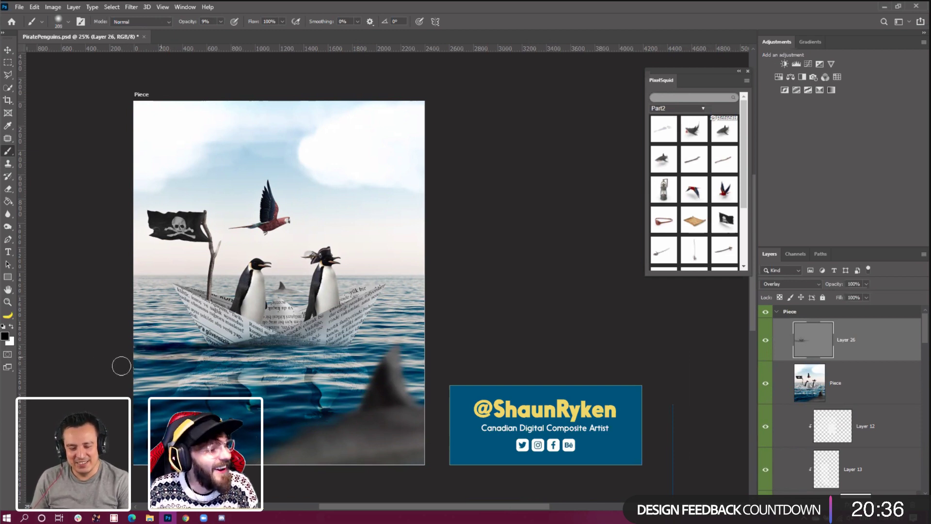
{"action": "key", "text": "bracketleft"}
{"action": "key", "text": "bracketleft"}
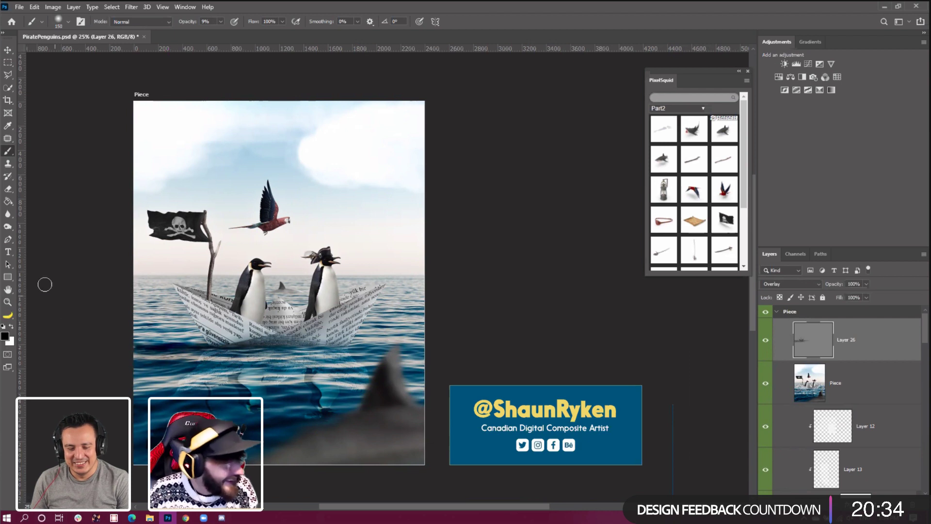
Soften the overlay shading that spills onto the boat's flag-side hull, using a small Eraser at 35% opacity
{"action": "left_click", "coordinate": [6, 191]}
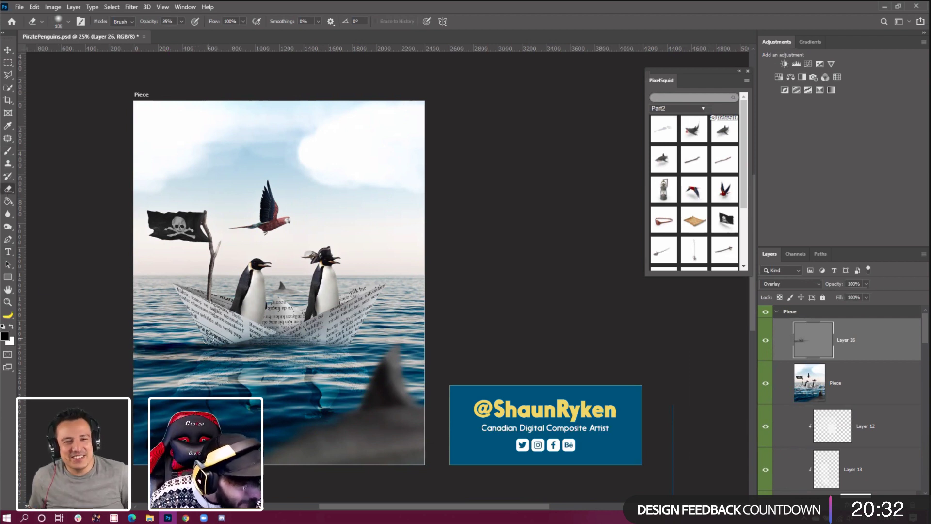
{"action": "key", "text": "bracketleft"}
{"action": "key", "text": "bracketleft"}
{"action": "key", "text": "bracketleft"}
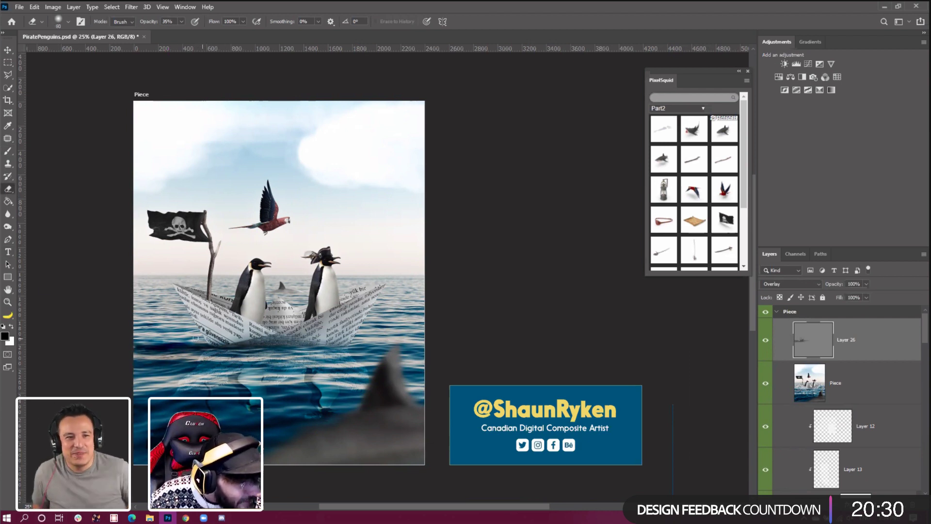
{"action": "key", "text": "bracketleft"}
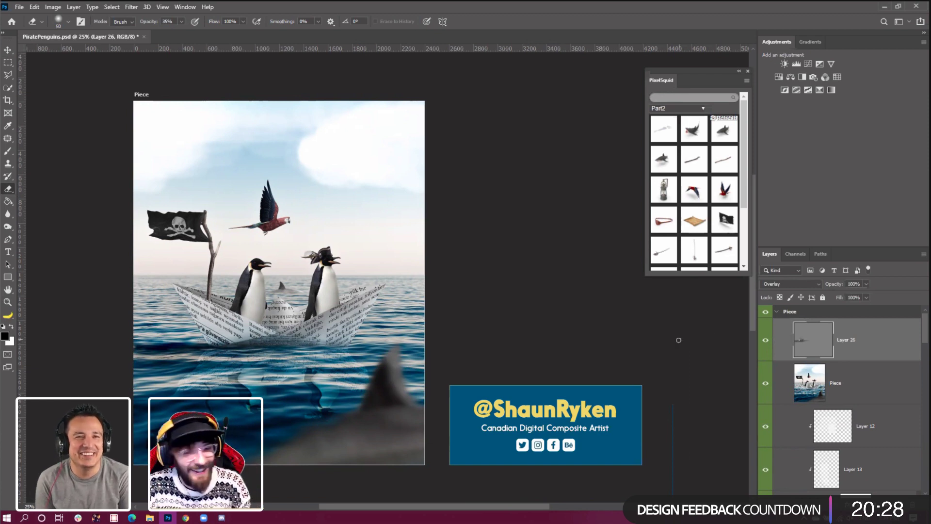
Soften the overlay shading around the boat's flag side with the Eraser enlarged to 100 px, comparing it with Layer 26 hidden and shown
{"action": "left_click", "coordinate": [765, 341]}
{"action": "left_click", "coordinate": [765, 341]}
{"action": "left_click", "coordinate": [765, 341]}
{"action": "left_click", "coordinate": [765, 341]}
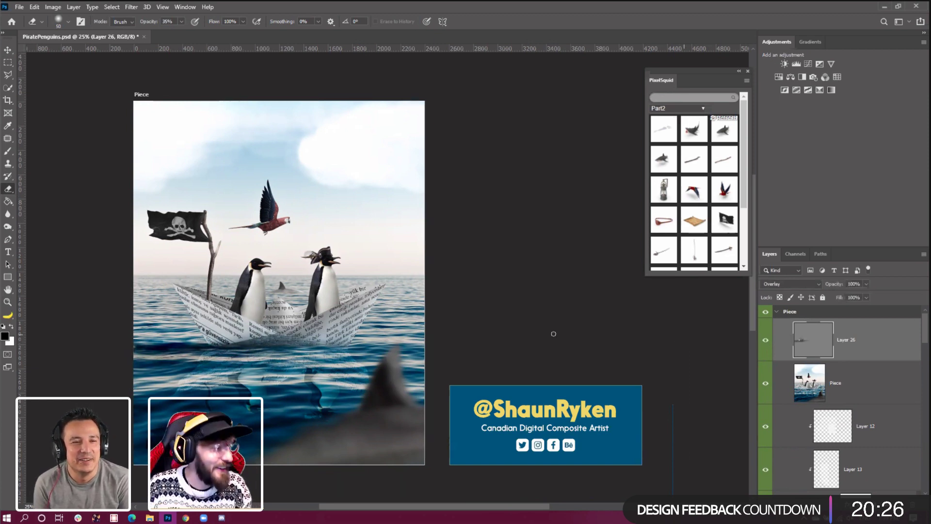
{"action": "key", "text": "bracketright"}
{"action": "key", "text": "bracketright"}
{"action": "key", "text": "bracketright"}
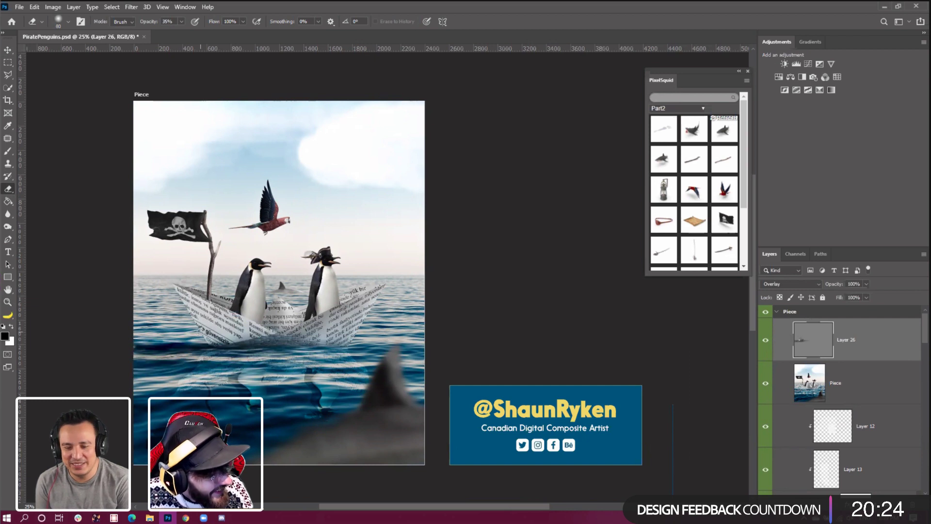
{"action": "key", "text": "bracketright"}
{"action": "key", "text": "bracketright"}
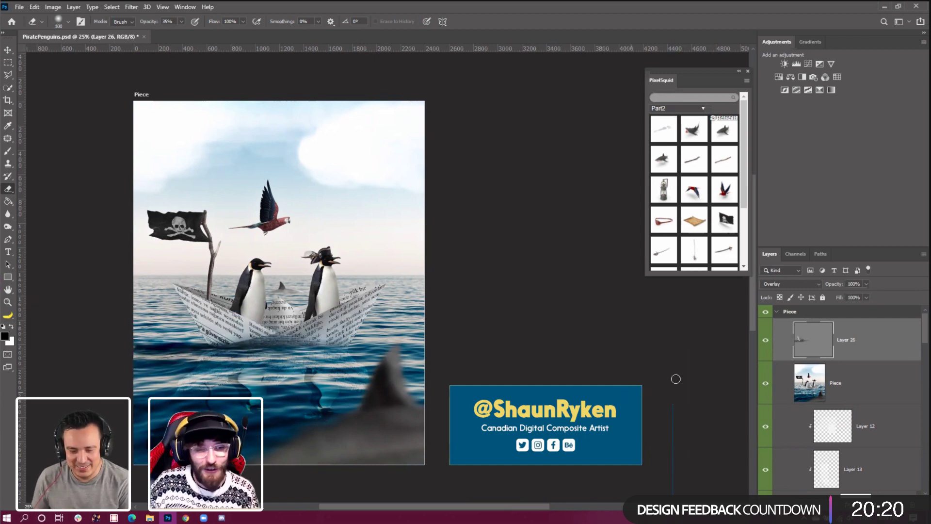
{"action": "left_click", "coordinate": [763, 341]}
{"action": "left_click", "coordinate": [763, 342]}
{"action": "left_click", "coordinate": [762, 342]}
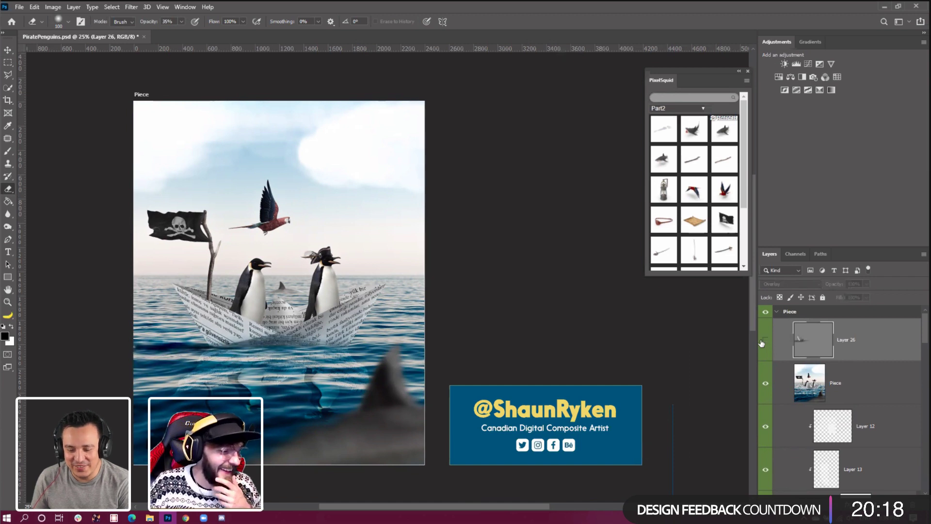
{"action": "left_click", "coordinate": [762, 343]}
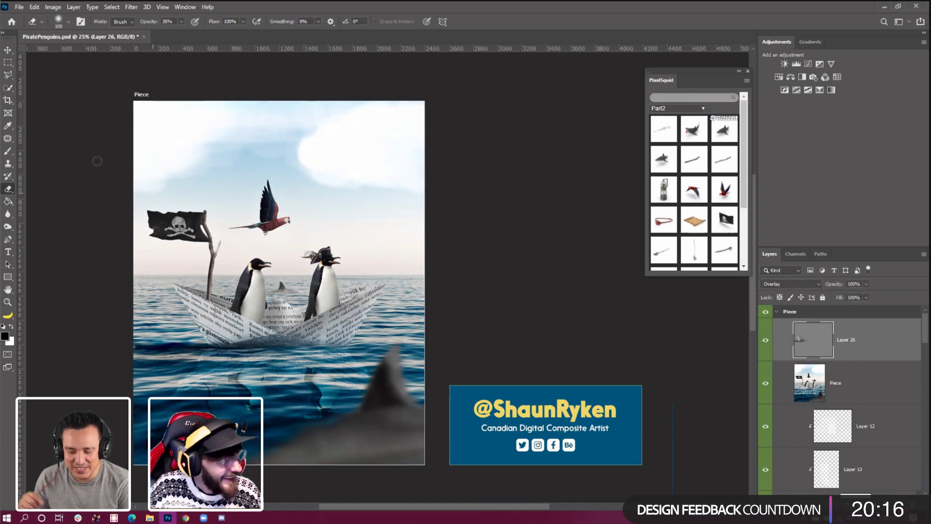
On the merged Piece layer, try patching the water just beneath the boat's flag-side hull with the Patch tool
{"action": "left_click", "coordinate": [8, 151]}
{"action": "key", "text": "bracketleft"}
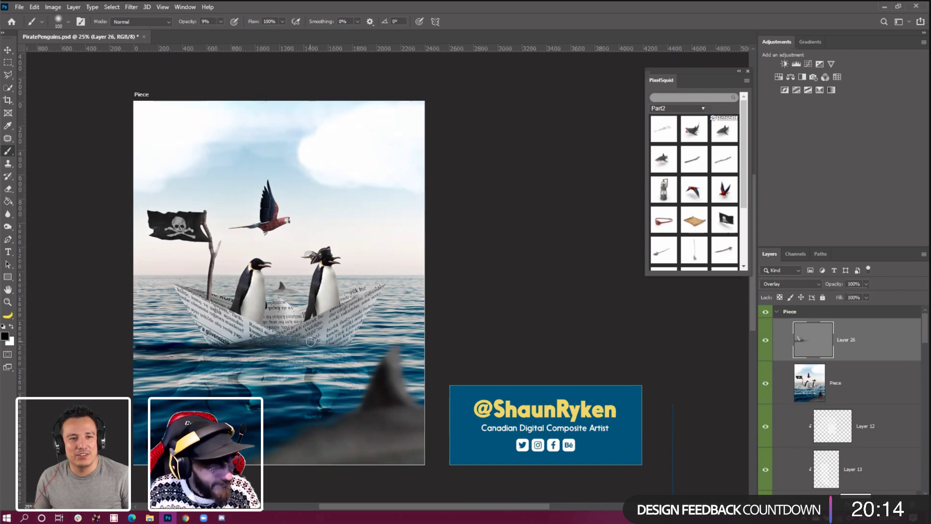
{"action": "key", "text": "alt+bracketleft"}
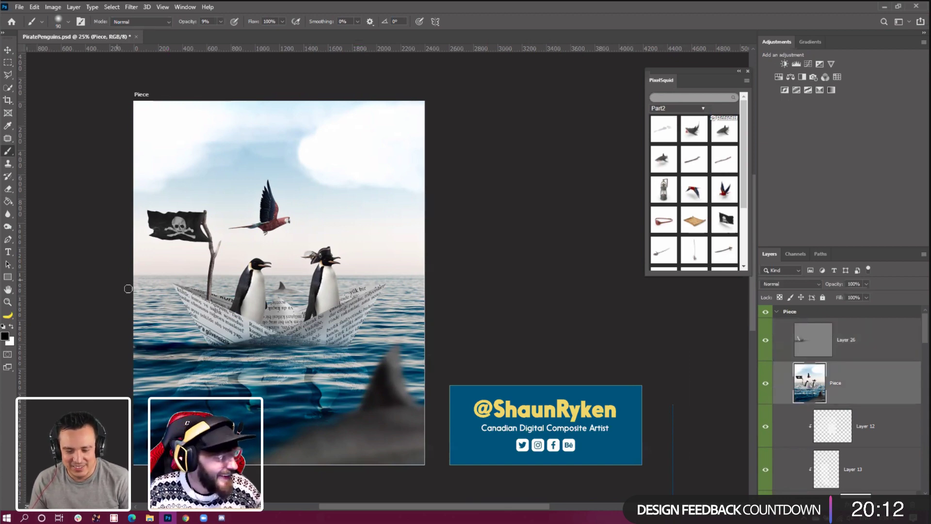
{"action": "key", "text": "z"}
{"action": "left_click", "coordinate": [232, 372]}
{"action": "left_click", "coordinate": [232, 372]}
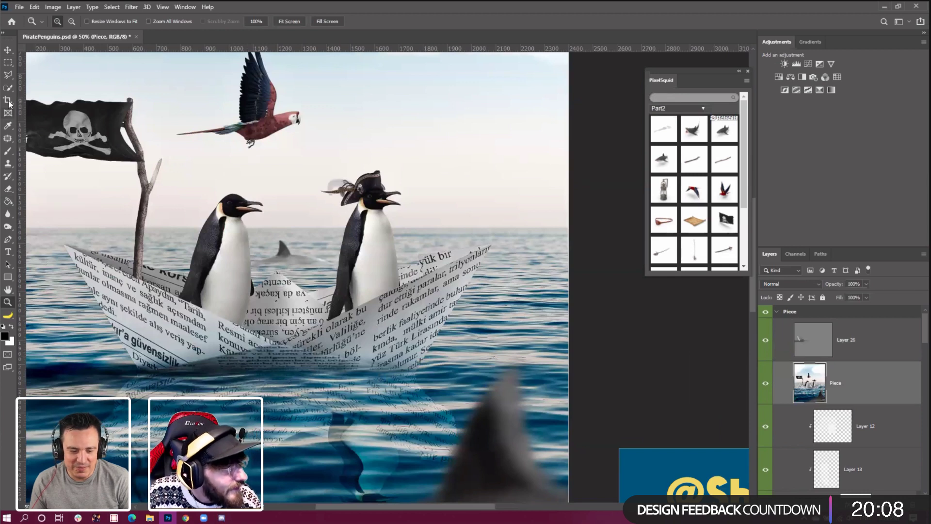
{"action": "left_click", "coordinate": [8, 76]}
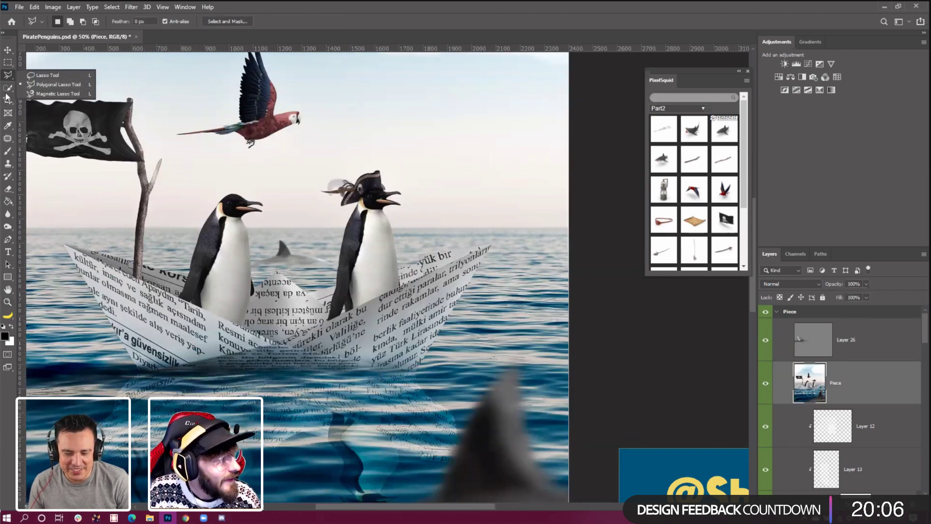
{"action": "left_click", "coordinate": [8, 139]}
{"action": "left_click", "coordinate": [47, 157]}
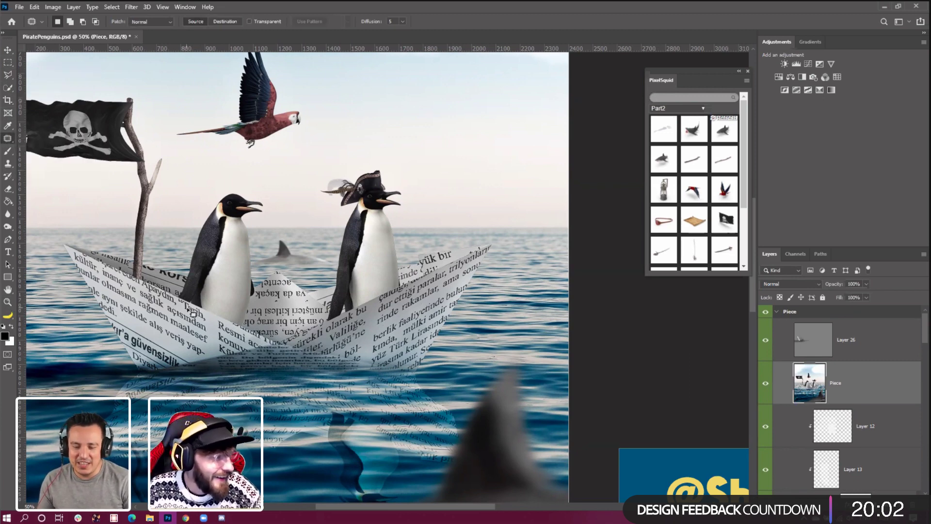
{"action": "mouse_move", "coordinate": [212, 378]}
{"action": "left_mouse_down"}
{"action": "mouse_move", "coordinate": [245, 381]}
{"action": "mouse_move", "coordinate": [187, 386]}
{"action": "mouse_move", "coordinate": [281, 383]}
{"action": "mouse_move", "coordinate": [142, 383]}
{"action": "mouse_move", "coordinate": [189, 384]}
{"action": "left_mouse_up"}
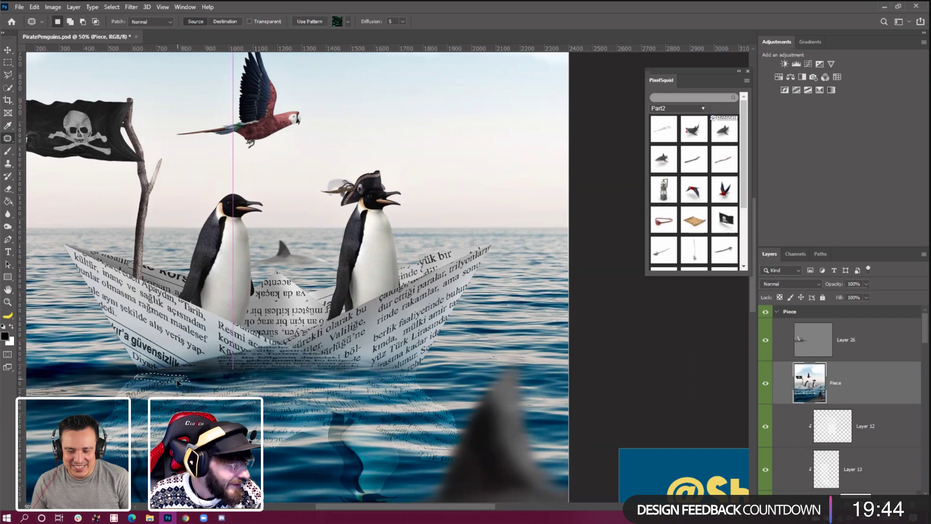
{"action": "key", "text": "ctrl+d"}
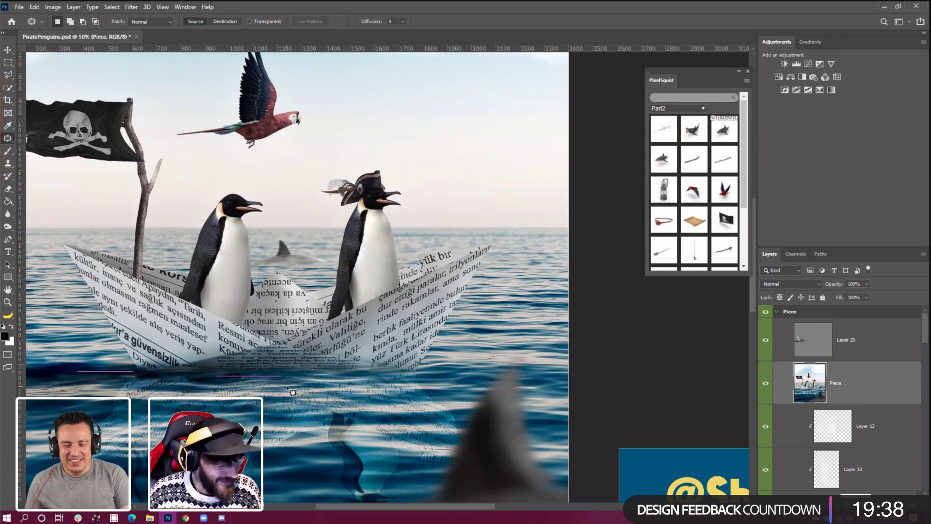
Undo the recent patch edits on the water beneath the hull
{"action": "left_click", "coordinate": [34, 7]}
{"action": "left_click", "coordinate": [44, 20]}
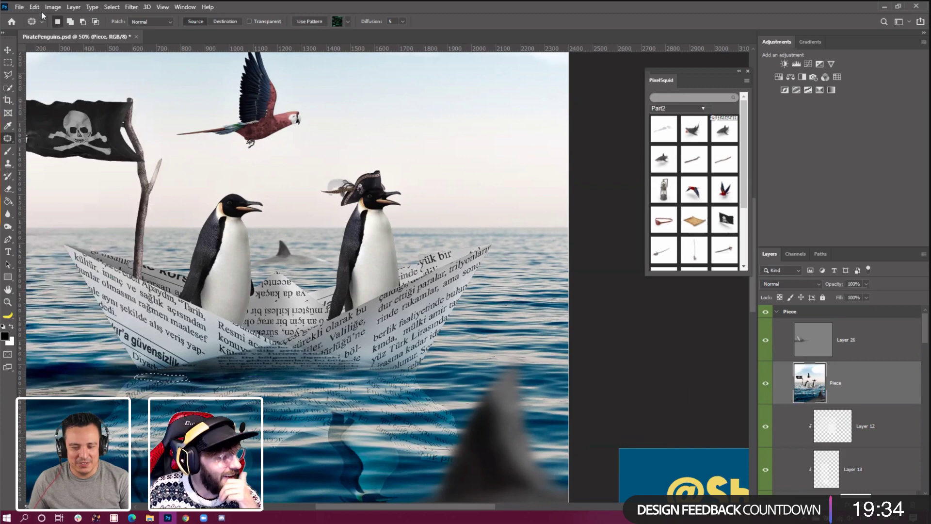
{"action": "left_click", "coordinate": [34, 6]}
{"action": "left_click", "coordinate": [43, 17]}
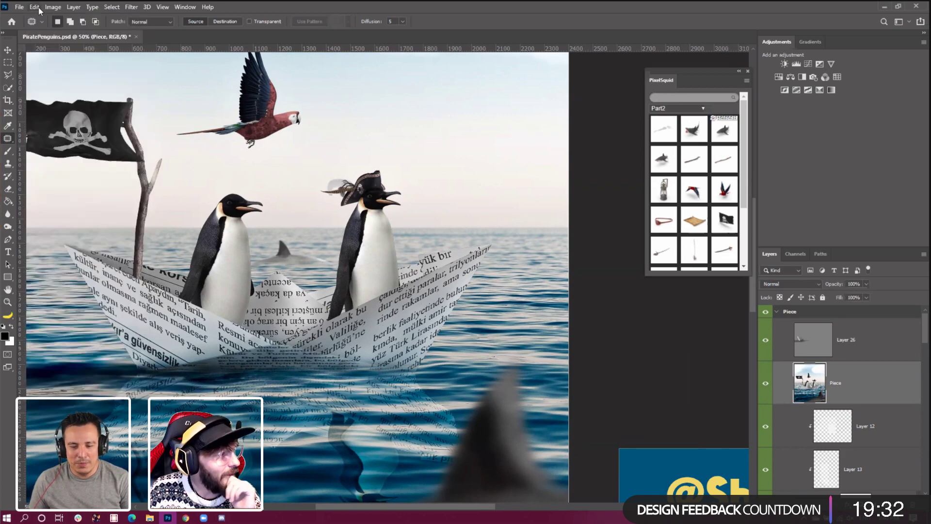
{"action": "left_click", "coordinate": [35, 7]}
{"action": "left_click", "coordinate": [45, 25]}
{"action": "left_click", "coordinate": [39, 8]}
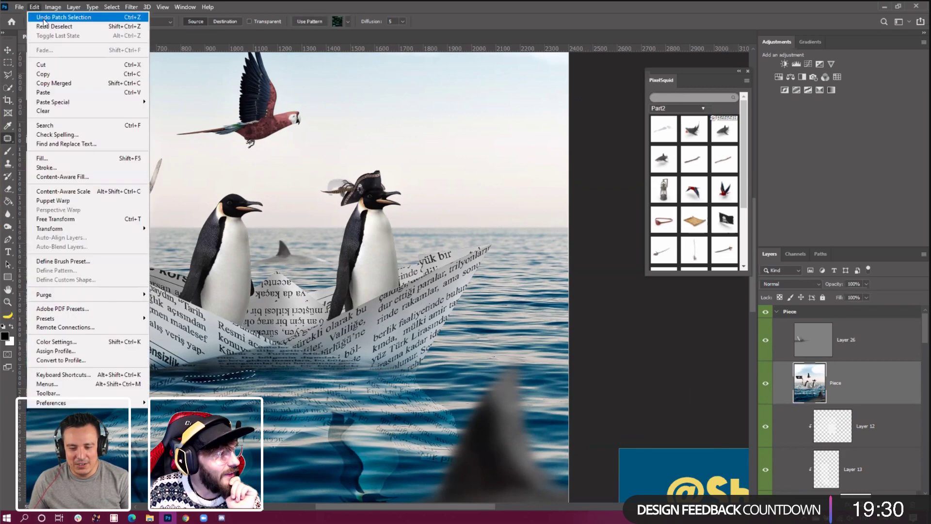
{"action": "left_click", "coordinate": [47, 27]}
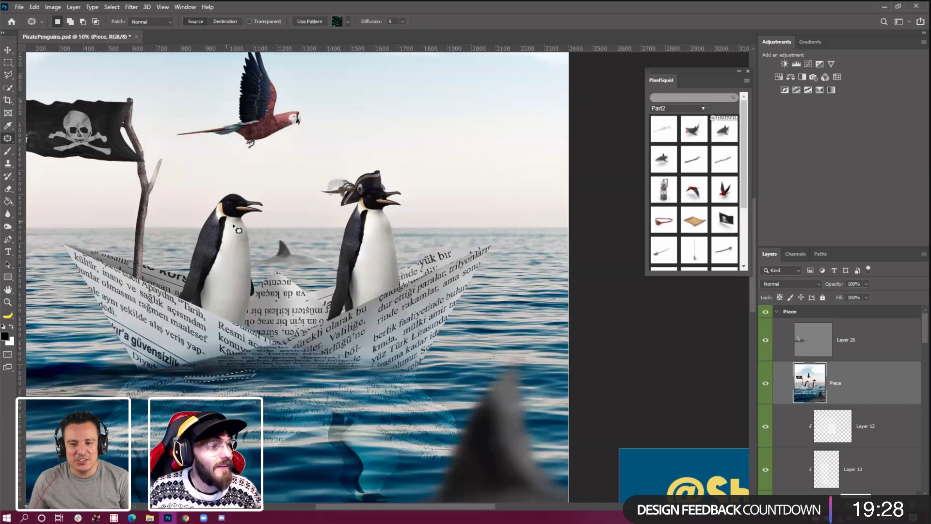
Patch the narrow strips of water along the boat's waterline with neighboring water, undoing an unwanted attempt and clearing the selection
{"action": "left_click", "coordinate": [312, 376]}
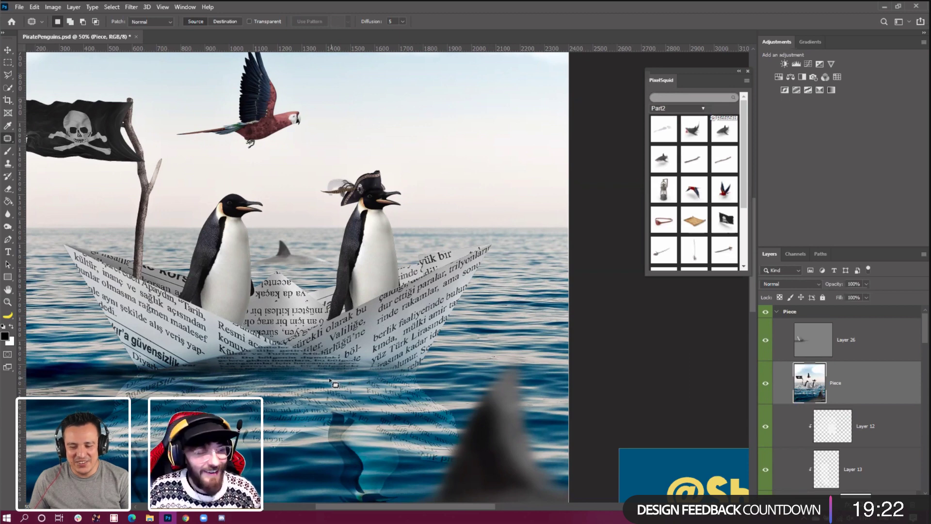
{"action": "left_click_drag", "start_coordinate": [313, 377], "coordinate": [329, 377]}
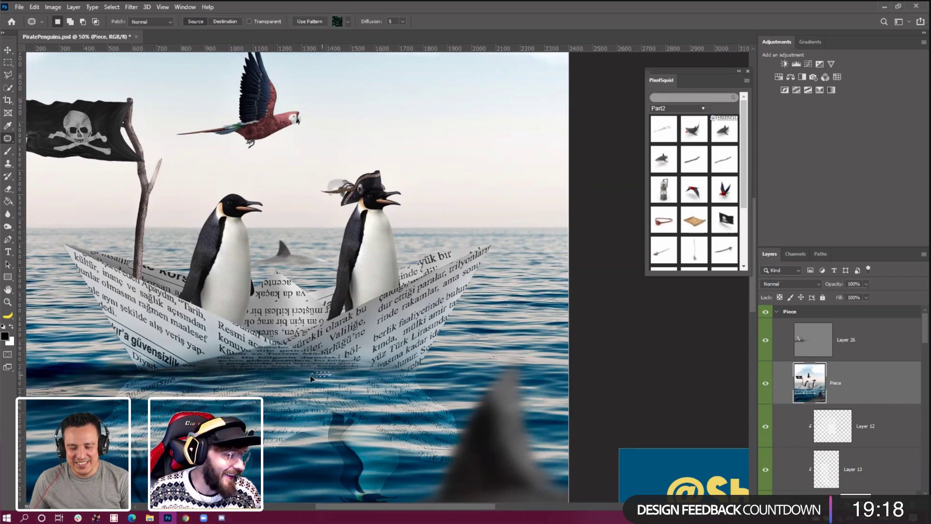
{"action": "left_click", "coordinate": [423, 378]}
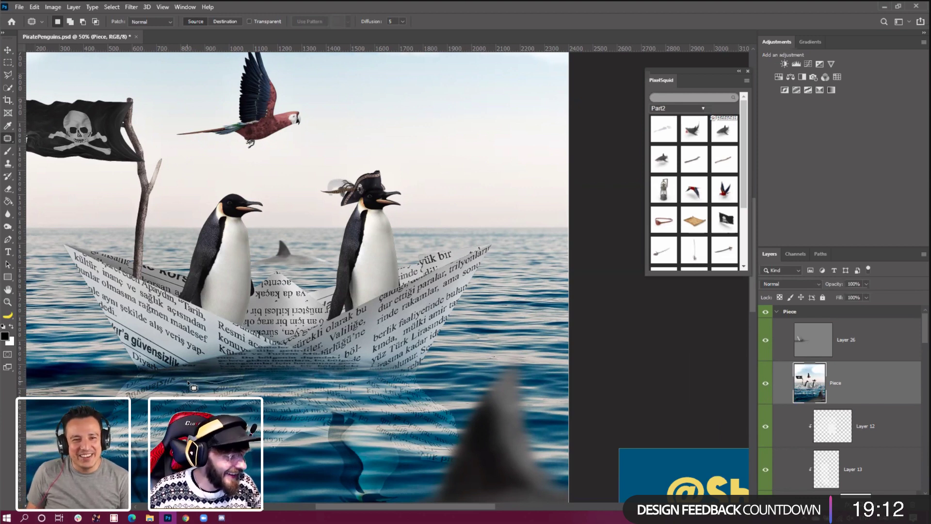
{"action": "left_click_drag", "start_coordinate": [177, 379], "coordinate": [242, 379]}
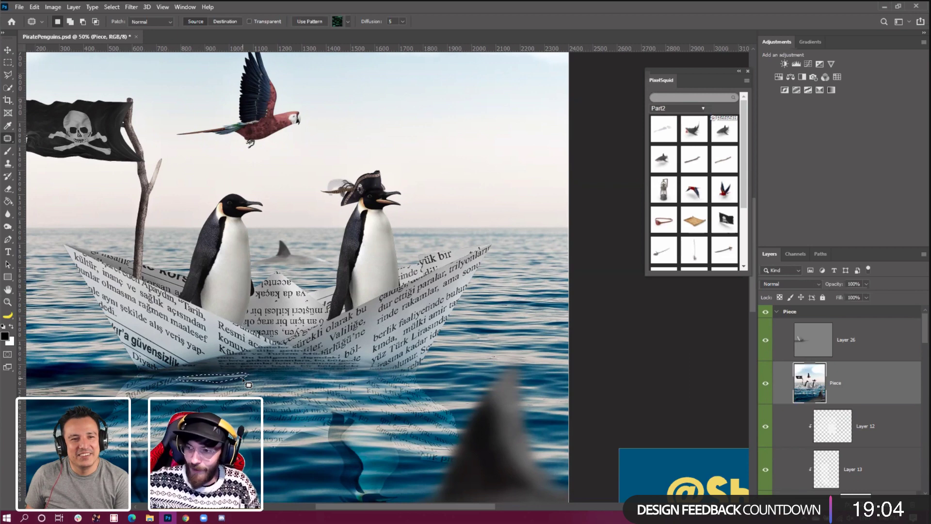
{"action": "left_click_drag", "start_coordinate": [222, 386], "coordinate": [268, 379]}
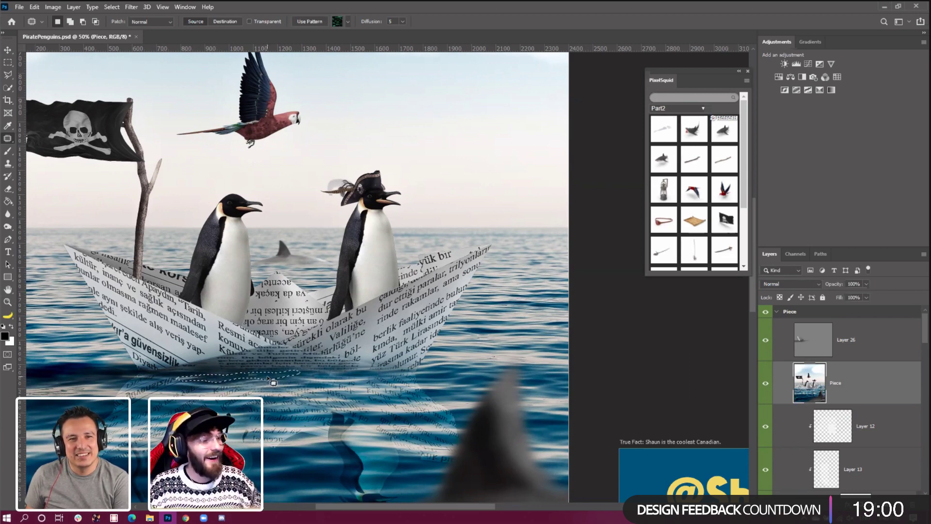
{"action": "left_click", "coordinate": [197, 388]}
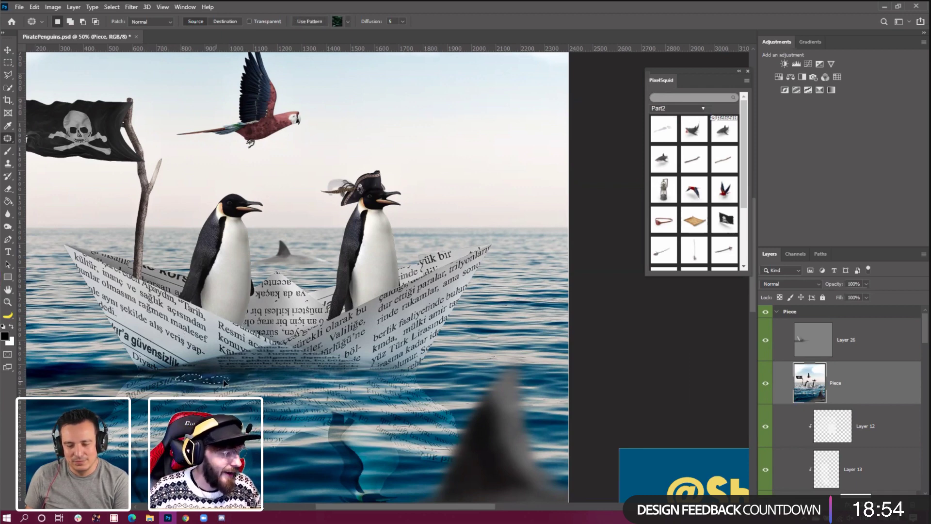
{"action": "left_click", "coordinate": [255, 359]}
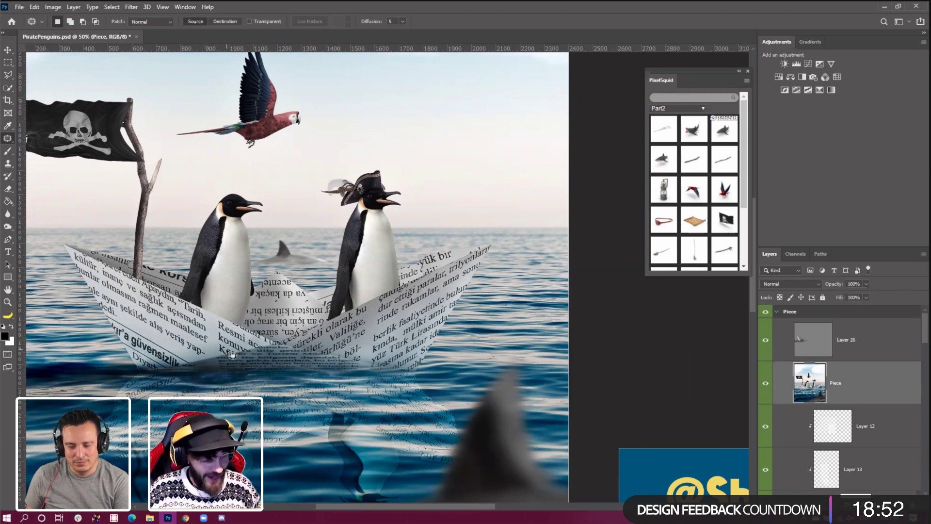
{"action": "key", "text": "ctrl+z"}
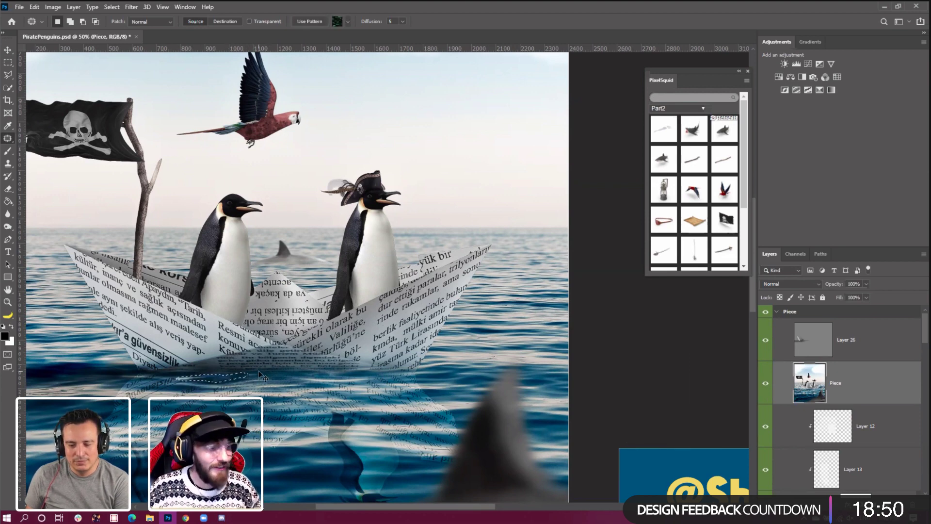
{"action": "left_click", "coordinate": [266, 388]}
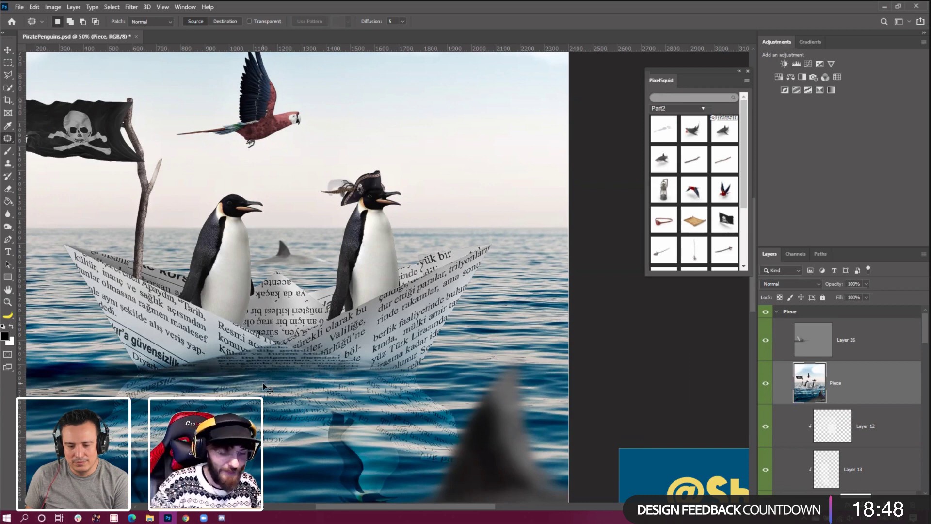
Compare the whole artwork with the merged Piece layer hidden and shown
{"action": "key", "text": "ctrl+minus"}
{"action": "key", "text": "ctrl+minus"}
{"action": "key", "text": "ctrl+equal"}
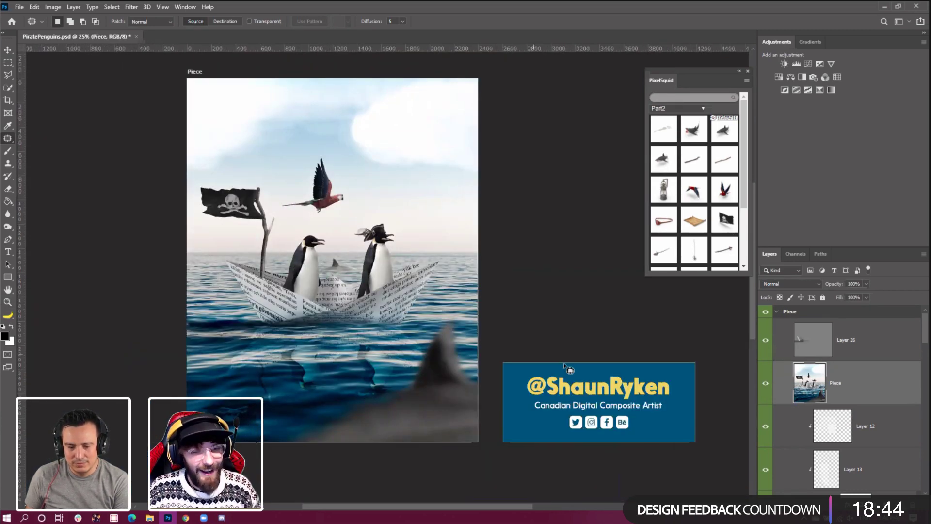
{"action": "left_click", "coordinate": [766, 385]}
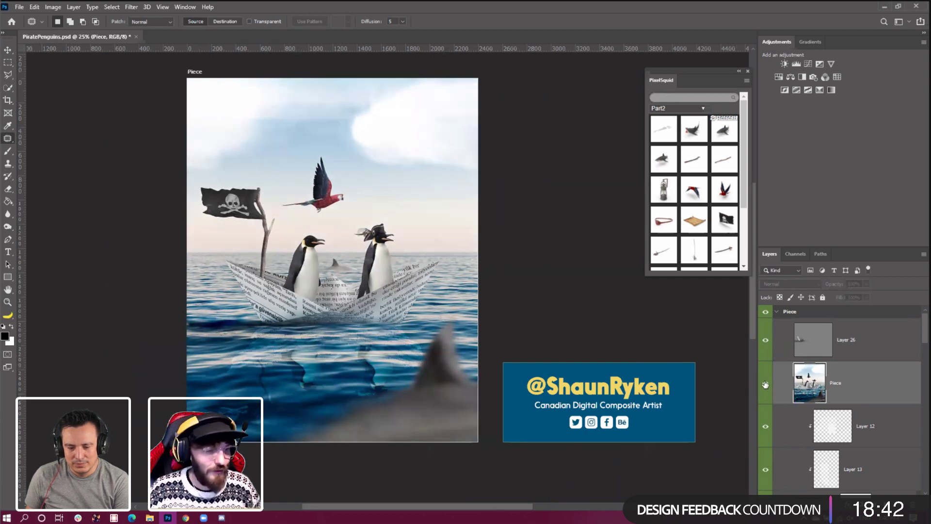
{"action": "left_click", "coordinate": [766, 385]}
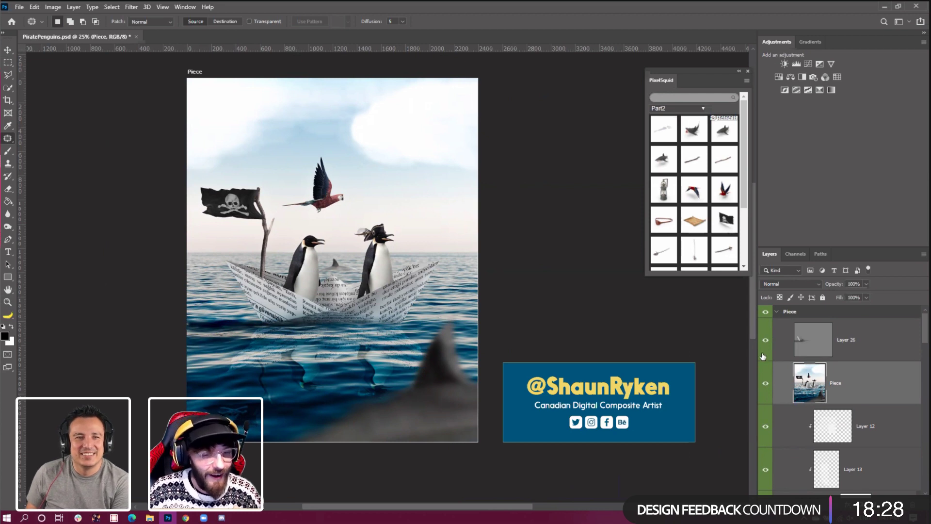
{"action": "left_click", "coordinate": [765, 382]}
{"action": "left_click", "coordinate": [765, 382]}
Brighten the boat and pirate flag on Layer 26 with a white 9% opacity brush of 80 to 100 px, comparing the layer hidden and shown
{"action": "left_click", "coordinate": [823, 354]}
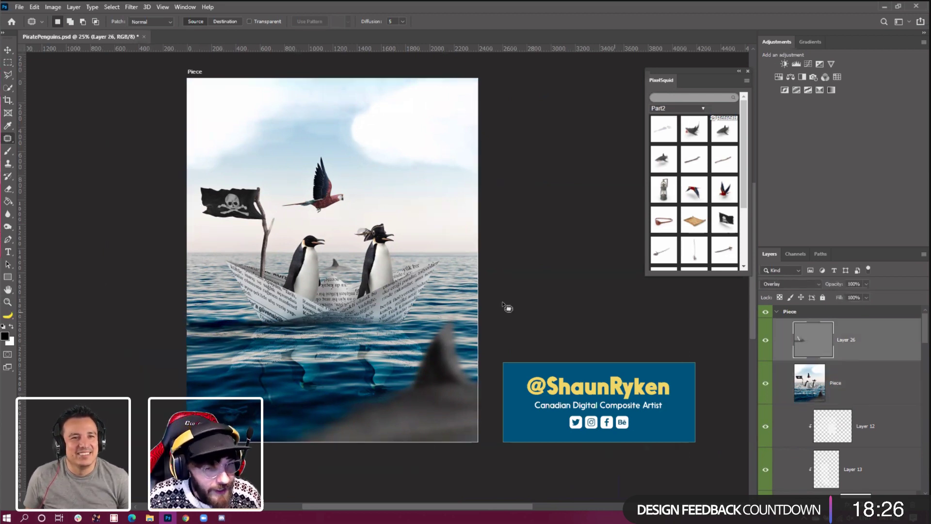
{"action": "left_click", "coordinate": [8, 153]}
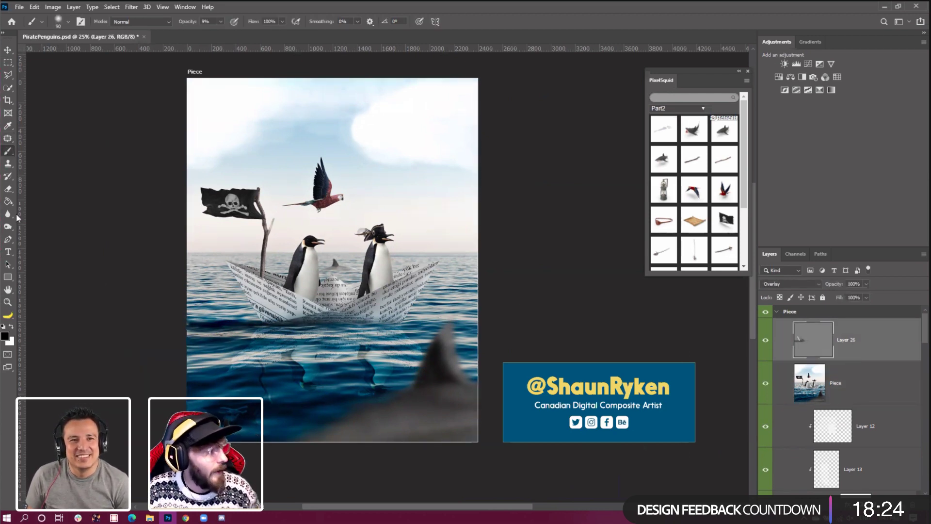
{"action": "left_click", "coordinate": [11, 327]}
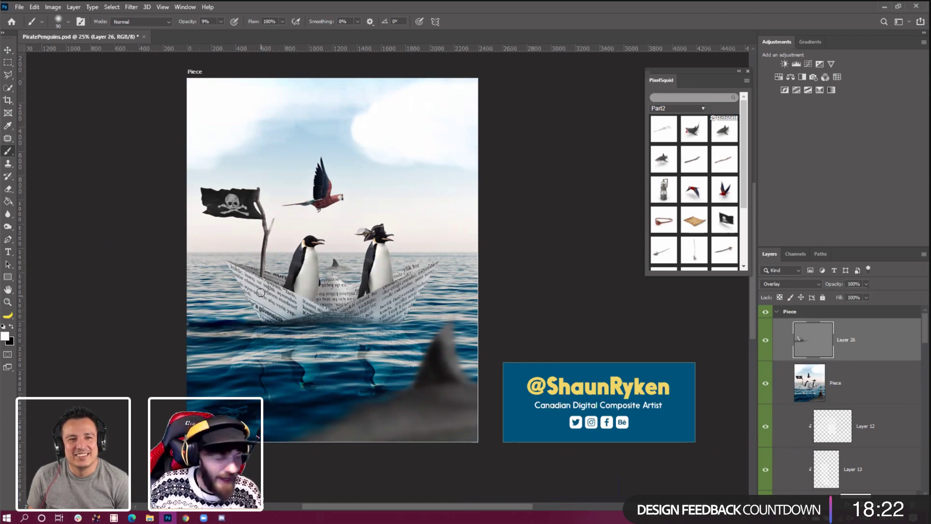
{"action": "key", "text": "bracketright"}
{"action": "key", "text": "bracketright"}
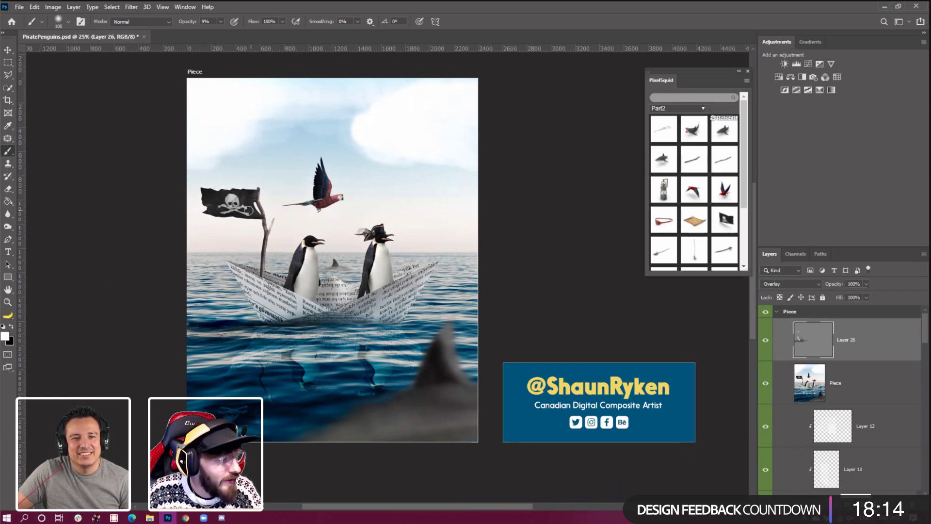
{"action": "key", "text": "bracketleft"}
{"action": "key", "text": "bracketleft"}
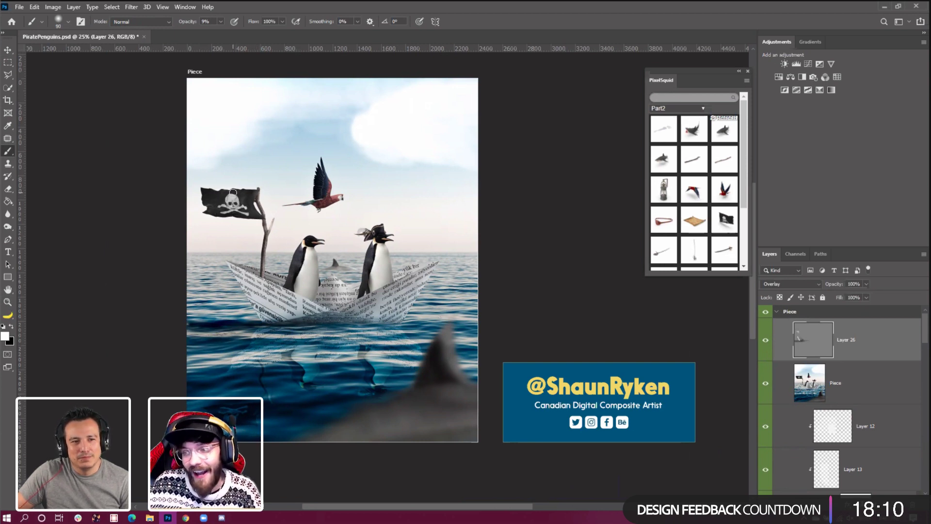
{"action": "key", "text": "bracketleft"}
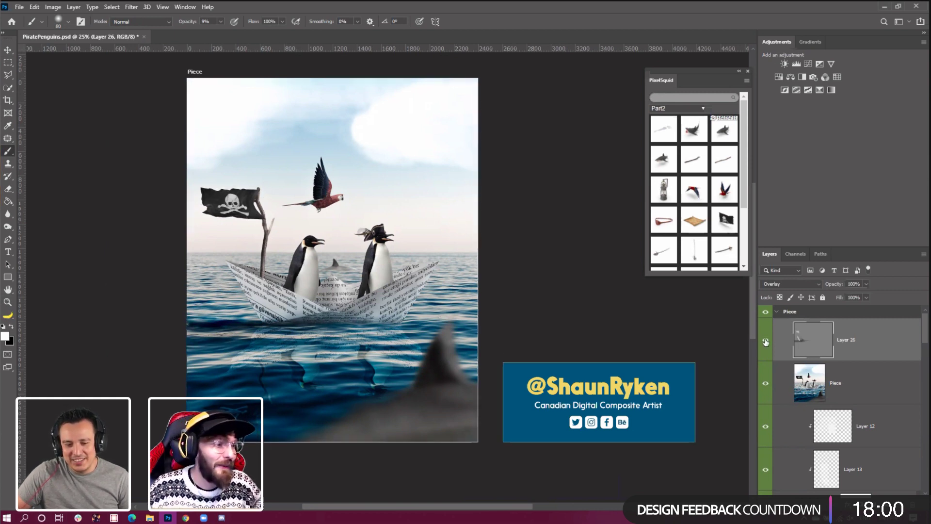
{"action": "left_click", "coordinate": [765, 341]}
{"action": "left_click", "coordinate": [766, 340]}
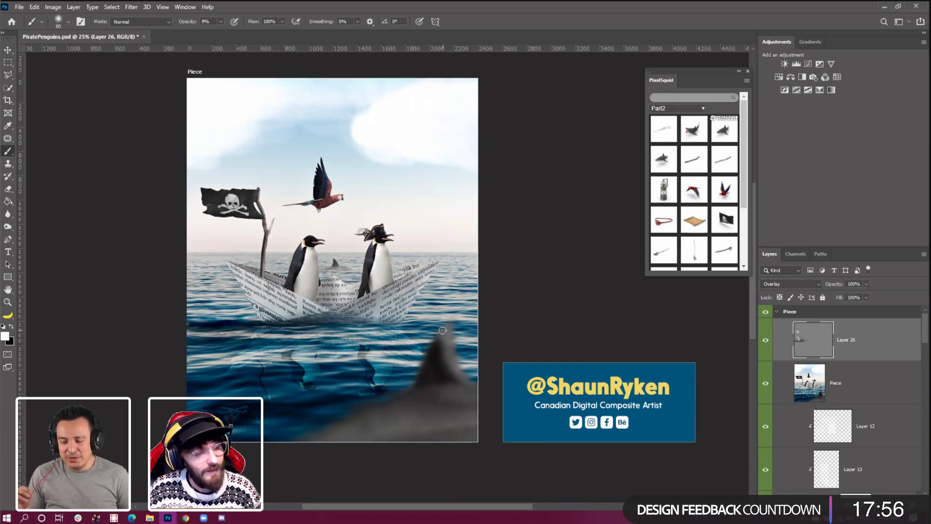
Compare the artwork with the Layer 26 dodge and burn layer hidden and shown
{"action": "left_click", "coordinate": [766, 340]}
{"action": "left_click", "coordinate": [766, 341]}
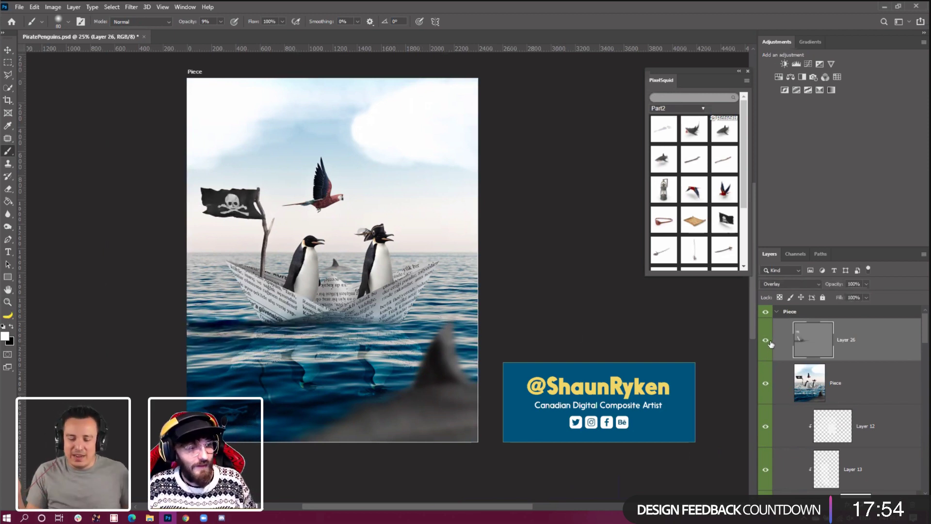
{"action": "left_click", "coordinate": [766, 341]}
{"action": "left_click", "coordinate": [766, 340]}
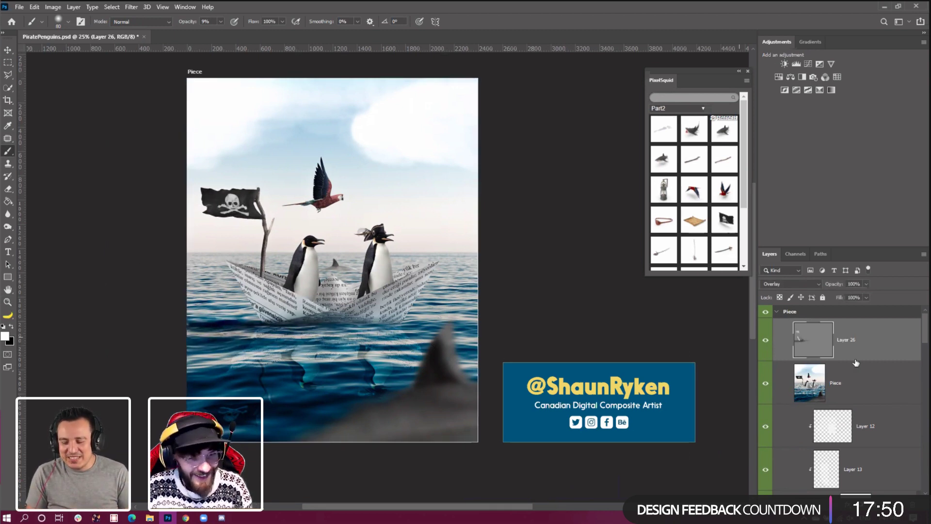
Paint soft white haze over the right side of the sea and boat on a new layer, using a 2800 px brush at 20% opacity
{"action": "key", "text": "ctrl+shift+alt+n"}
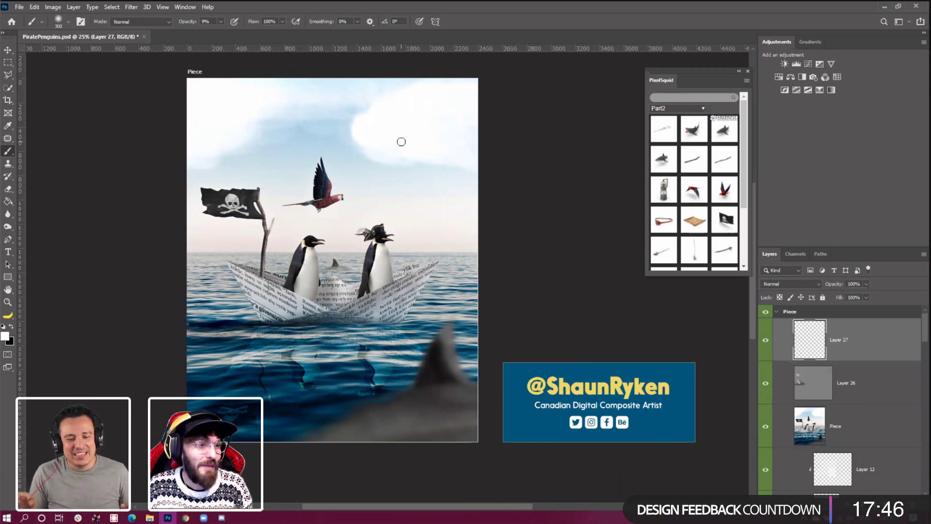
{"action": "key", "text": "bracketright"}
{"action": "key", "text": "bracketright"}
{"action": "key", "text": "bracketright"}
{"action": "key", "text": "bracketright"}
{"action": "key", "text": "bracketright"}
{"action": "key", "text": "bracketright"}
{"action": "key", "text": "bracketright"}
{"action": "key", "text": "bracketright"}
{"action": "key", "text": "bracketright"}
{"action": "key", "text": "bracketright"}
{"action": "key", "text": "bracketright"}
{"action": "key", "text": "bracketright"}
{"action": "key", "text": "bracketright"}
{"action": "key", "text": "bracketright"}
{"action": "key", "text": "bracketright"}
{"action": "key", "text": "bracketright"}
{"action": "key", "text": "bracketright"}
{"action": "key", "text": "bracketright"}
{"action": "key", "text": "bracketright"}
{"action": "key", "text": "bracketright"}
{"action": "key", "text": "bracketright"}
{"action": "key", "text": "bracketright"}
{"action": "key", "text": "bracketright"}
{"action": "key", "text": "bracketright"}
{"action": "key", "text": "bracketright"}
{"action": "key", "text": "bracketright"}
{"action": "key", "text": "bracketright"}
{"action": "key", "text": "bracketright"}
{"action": "key", "text": "bracketright"}
{"action": "key", "text": "bracketright"}
{"action": "key", "text": "bracketright"}
{"action": "key", "text": "bracketright"}
{"action": "key", "text": "bracketright"}
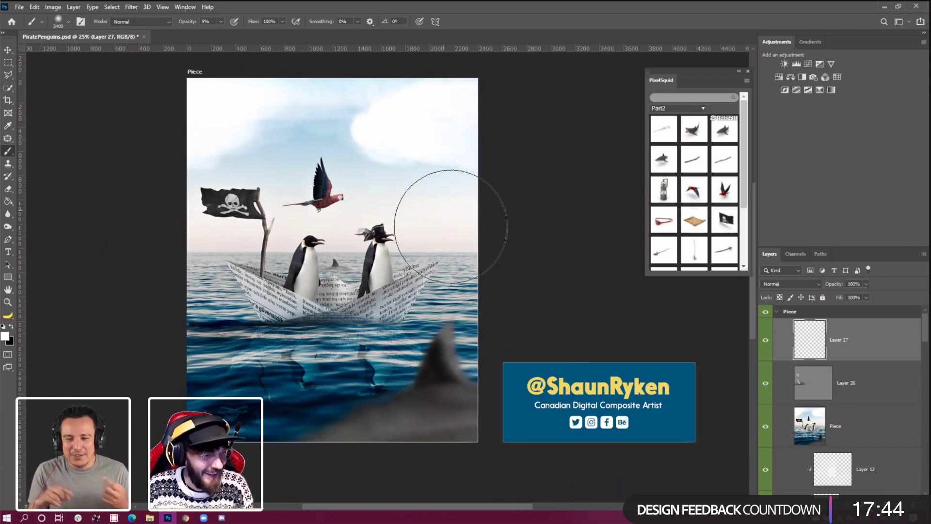
{"action": "key", "text": "bracketright"}
{"action": "key", "text": "bracketright"}
{"action": "key", "text": "bracketright"}
{"action": "key", "text": "bracketright"}
{"action": "key", "text": "bracketright"}
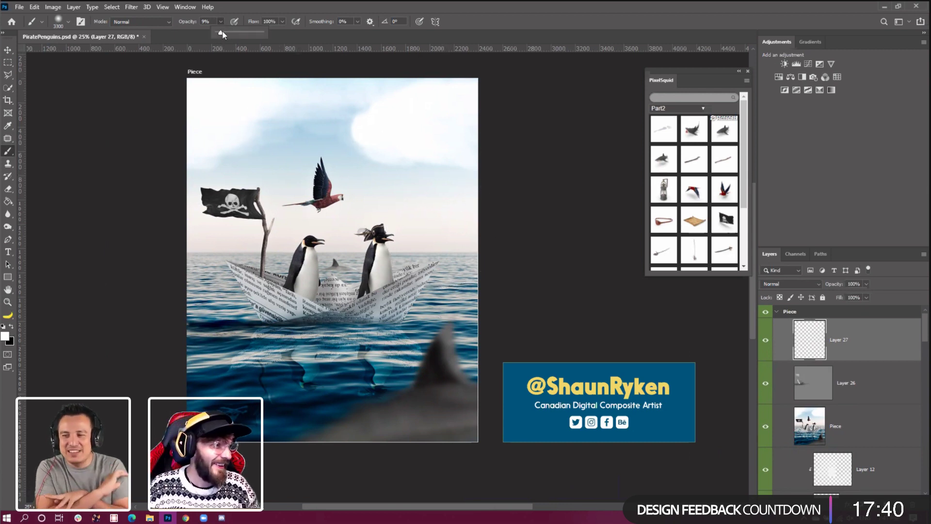
{"action": "left_click_drag", "start_coordinate": [221, 22], "coordinate": [224, 33]}
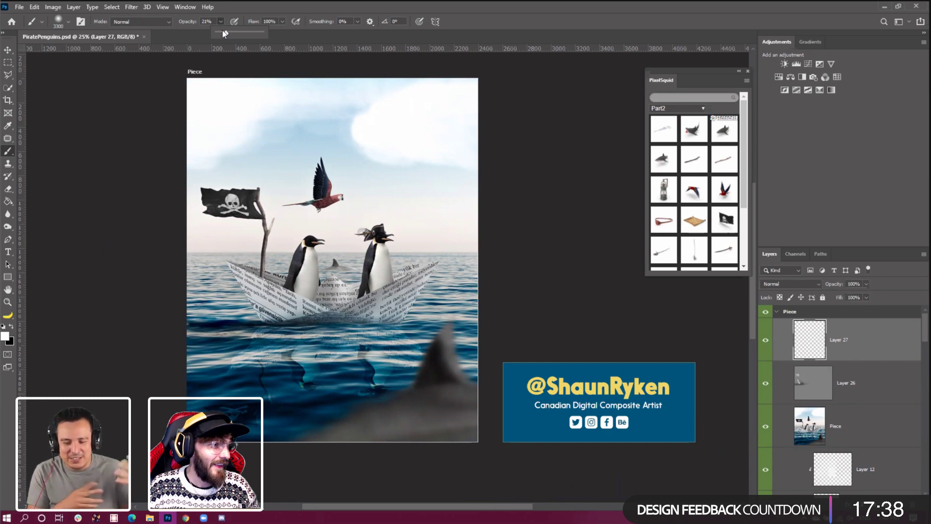
{"action": "left_click", "coordinate": [206, 22]}
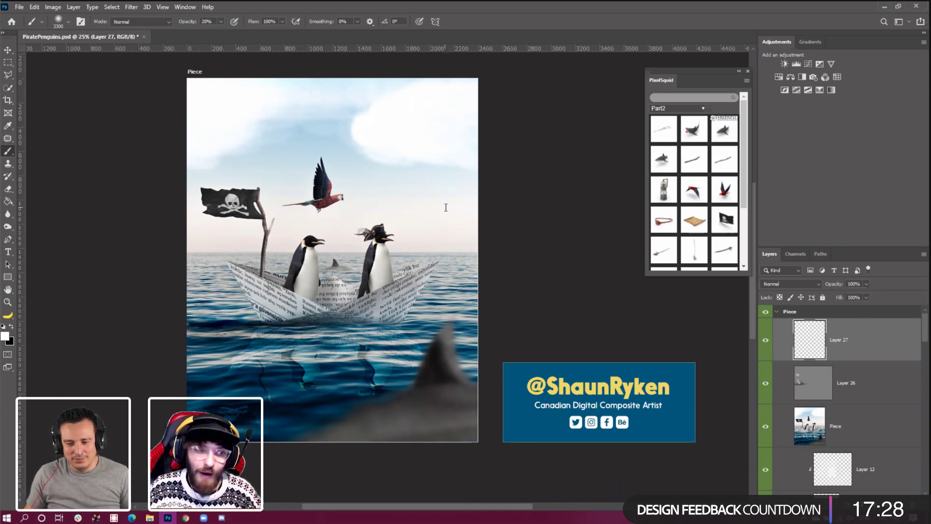
{"action": "left_click", "coordinate": [473, 239]}
{"action": "key", "text": "bracketleft"}
{"action": "key", "text": "bracketleft"}
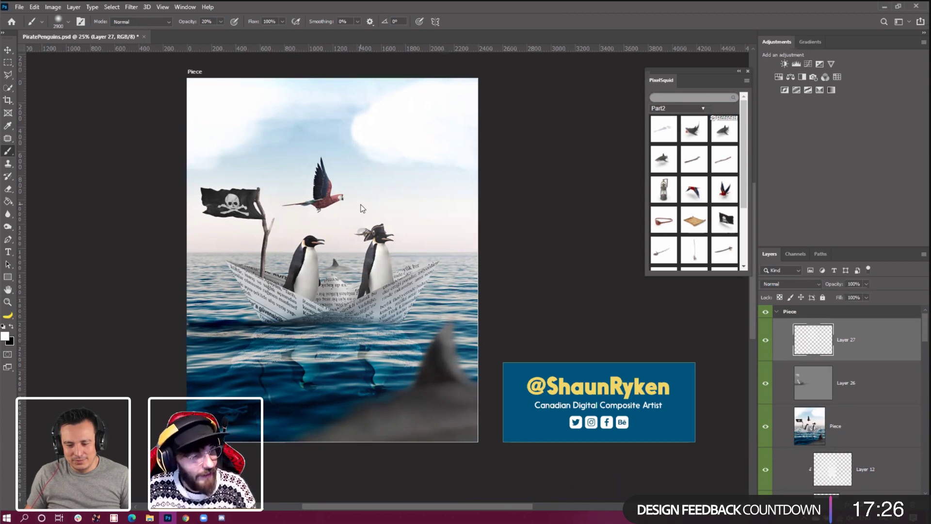
{"action": "left_click", "coordinate": [407, 278]}
{"action": "left_click", "coordinate": [487, 291]}
{"action": "left_click", "coordinate": [487, 296]}
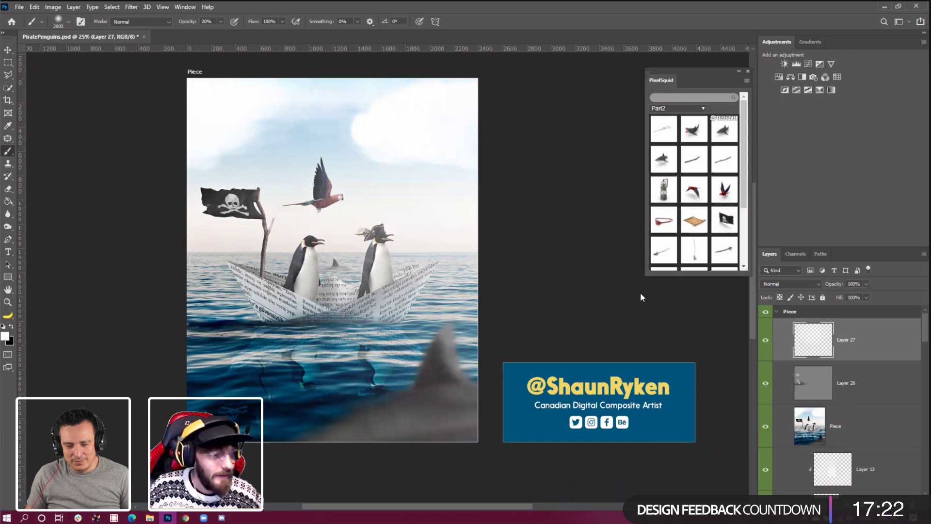
Compare the artwork with the haze on Layer 27 hidden and shown, and lower that layer's opacity to 42%
{"action": "left_click", "coordinate": [766, 341]}
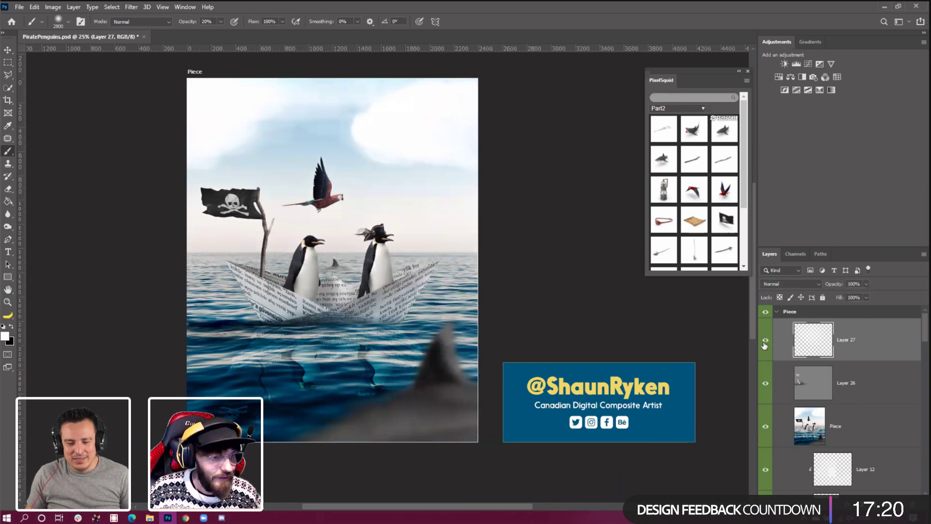
{"action": "left_click", "coordinate": [765, 340]}
{"action": "left_click", "coordinate": [867, 297]}
{"action": "left_click_drag", "start_coordinate": [868, 297], "coordinate": [842, 297]}
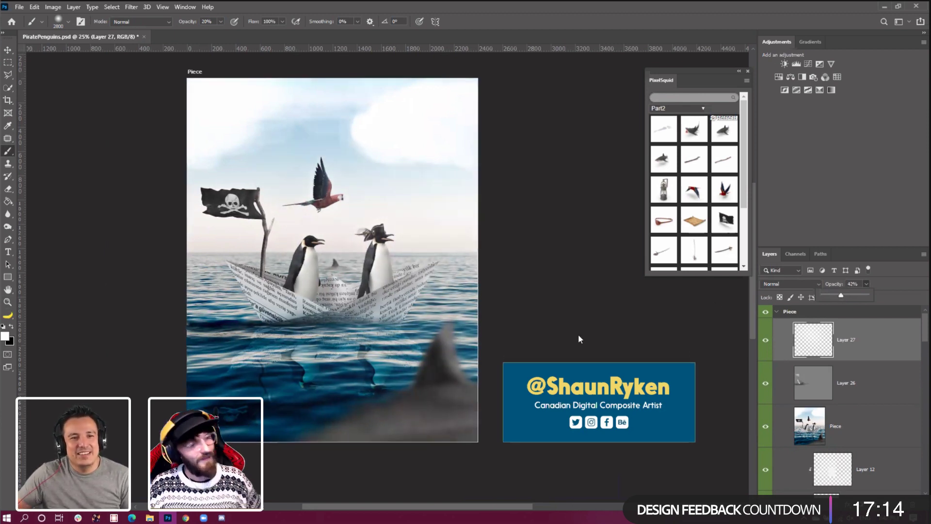
Examine the boat and penguins up close, and return to a view of the whole artwork
{"action": "left_click", "coordinate": [7, 51]}
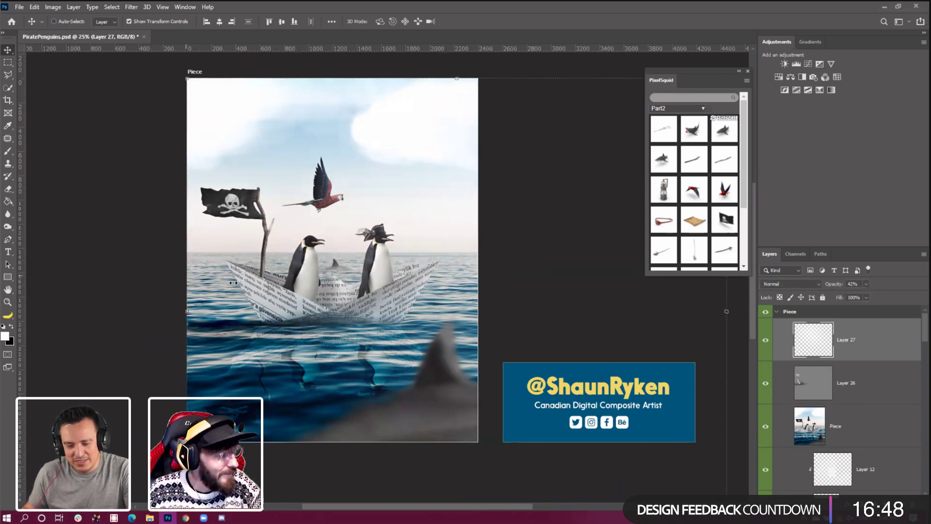
{"action": "left_click", "coordinate": [8, 302]}
{"action": "left_click", "coordinate": [286, 307]}
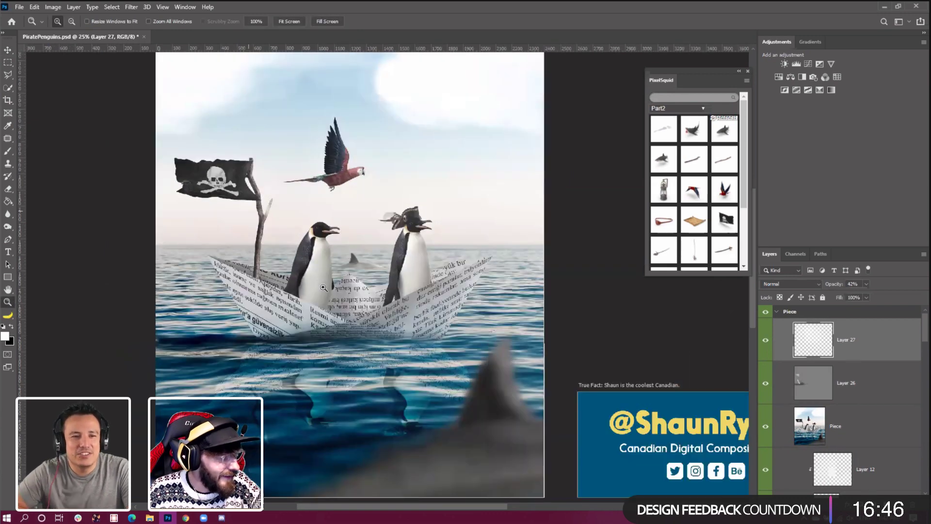
{"action": "left_click", "coordinate": [286, 307]}
{"action": "right_click", "coordinate": [375, 322]}
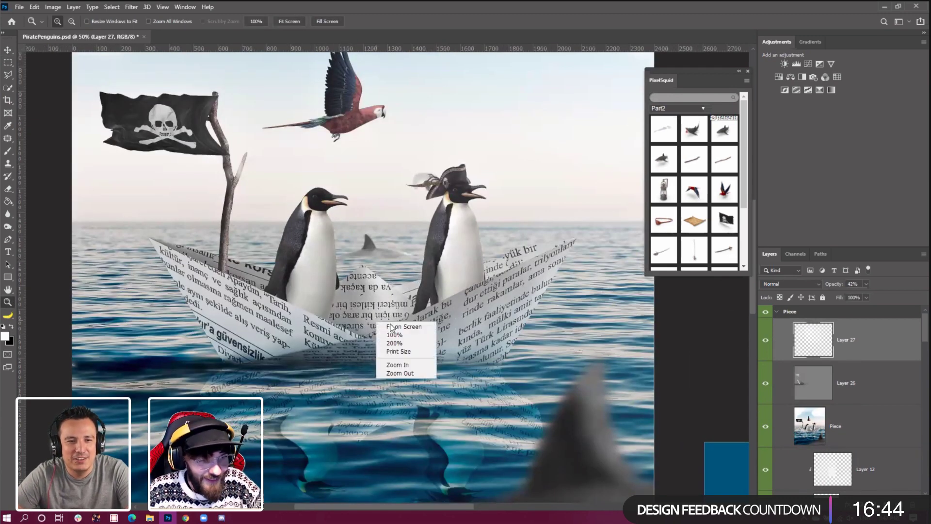
{"action": "left_click", "coordinate": [373, 325], "text": "alt"}
{"action": "right_click", "coordinate": [323, 308]}
{"action": "left_click", "coordinate": [349, 363]}
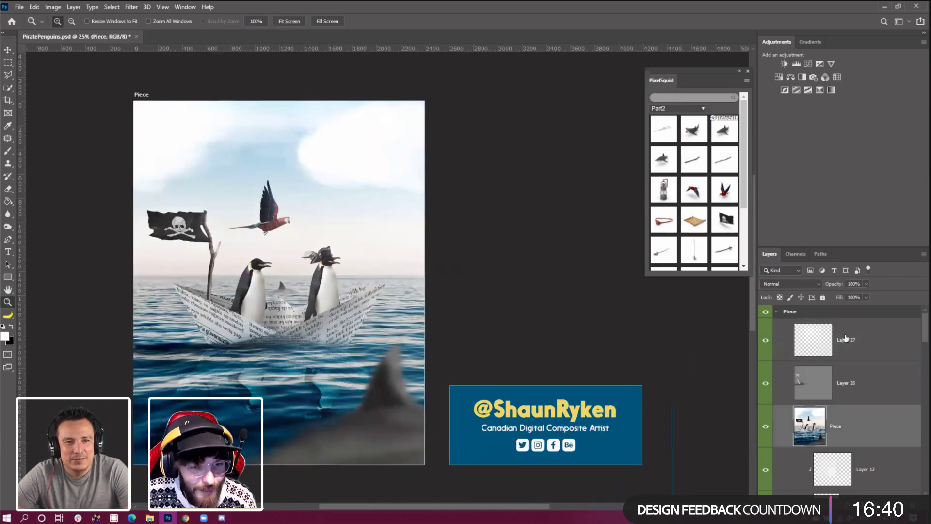
Add a Color Lookup adjustment above Layer 27 and load the AlvoPreset CUBE file from the Alvo drive folder's OtherFiles subfolder
{"action": "left_click", "coordinate": [838, 77]}
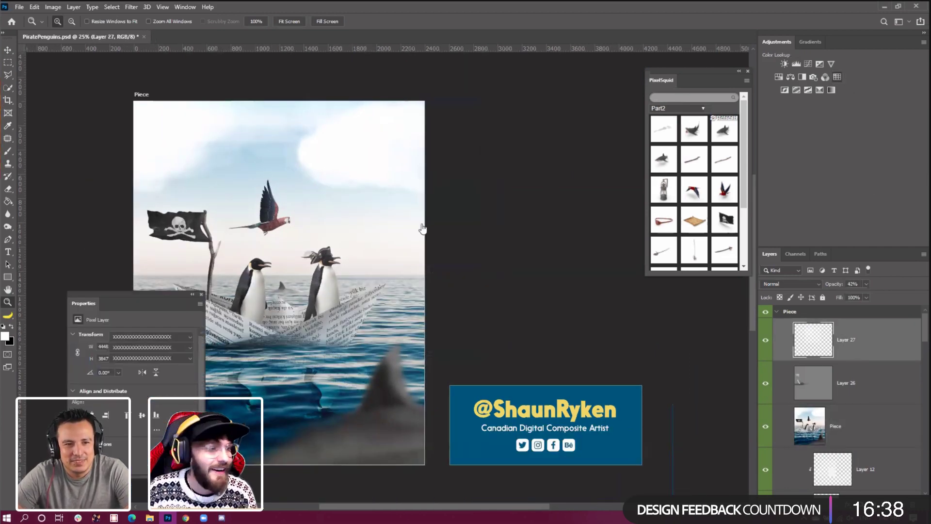
{"action": "left_click_drag", "start_coordinate": [166, 297], "coordinate": [493, 183]}
{"action": "left_click", "coordinate": [476, 221]}
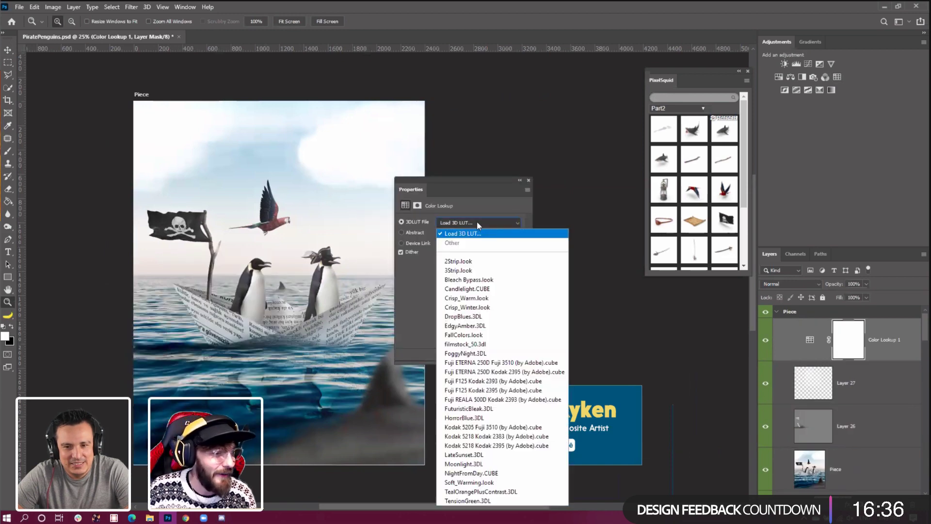
{"action": "left_click", "coordinate": [475, 233]}
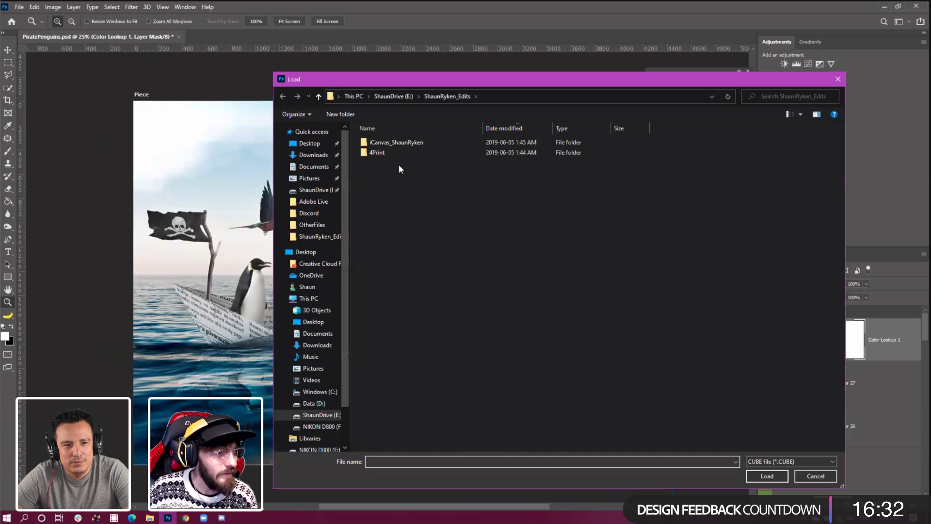
{"action": "left_click", "coordinate": [313, 190]}
{"action": "double_click", "coordinate": [383, 183]}
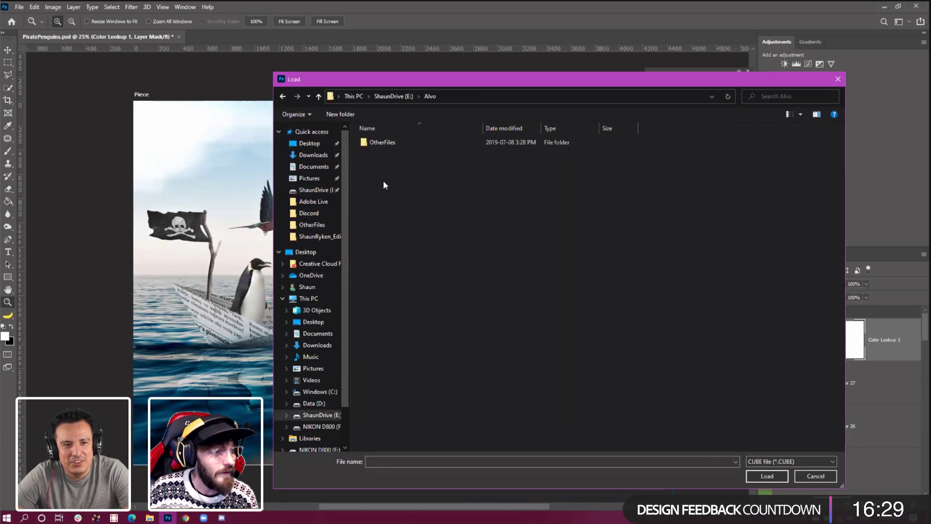
{"action": "left_click", "coordinate": [388, 143]}
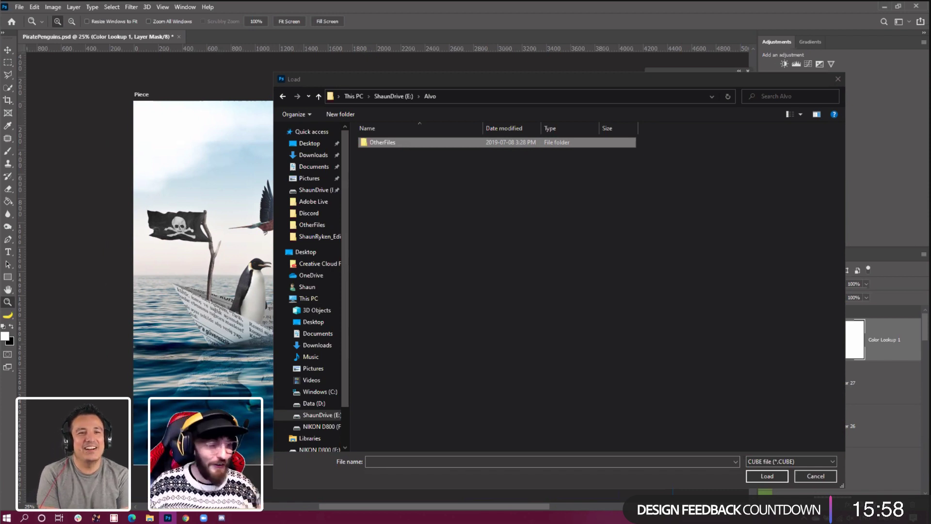
{"action": "left_click_drag", "start_coordinate": [566, 80], "coordinate": [570, 69]}
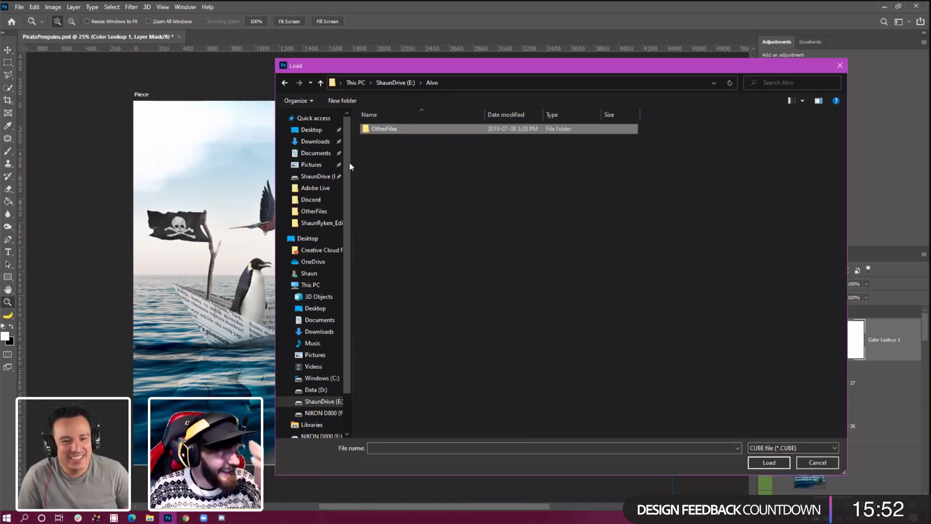
{"action": "double_click", "coordinate": [393, 131]}
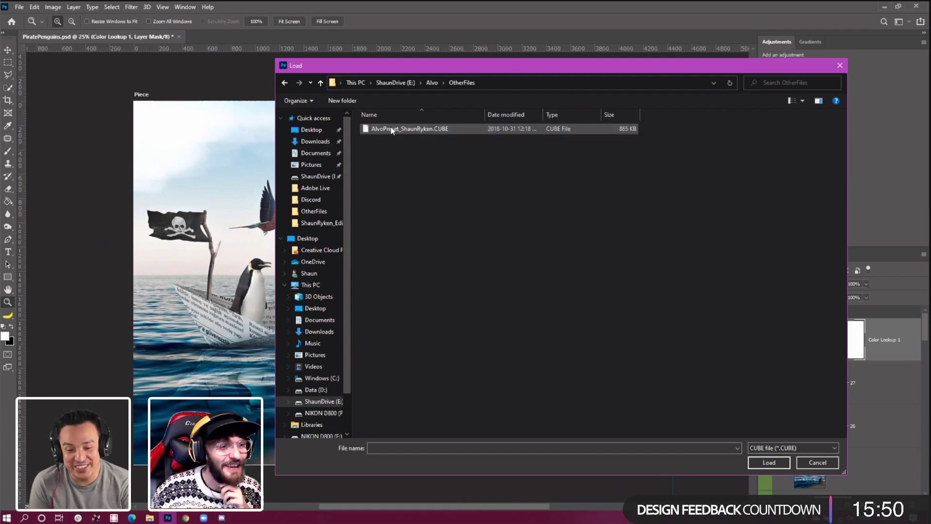
{"action": "left_click", "coordinate": [393, 129]}
{"action": "left_click", "coordinate": [775, 462]}
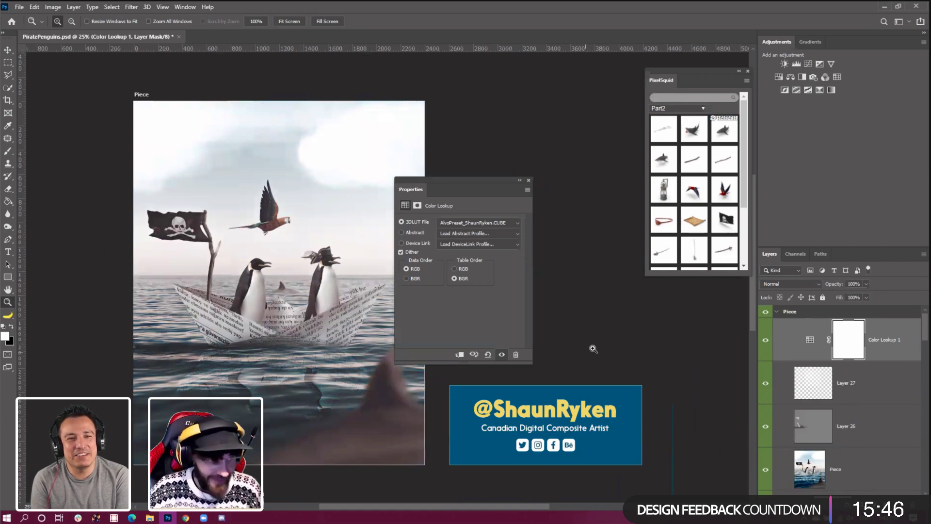
Set the Color Lookup layer to Color blend mode at 39% opacity and move its properties clear of the artwork
{"action": "left_click", "coordinate": [790, 283]}
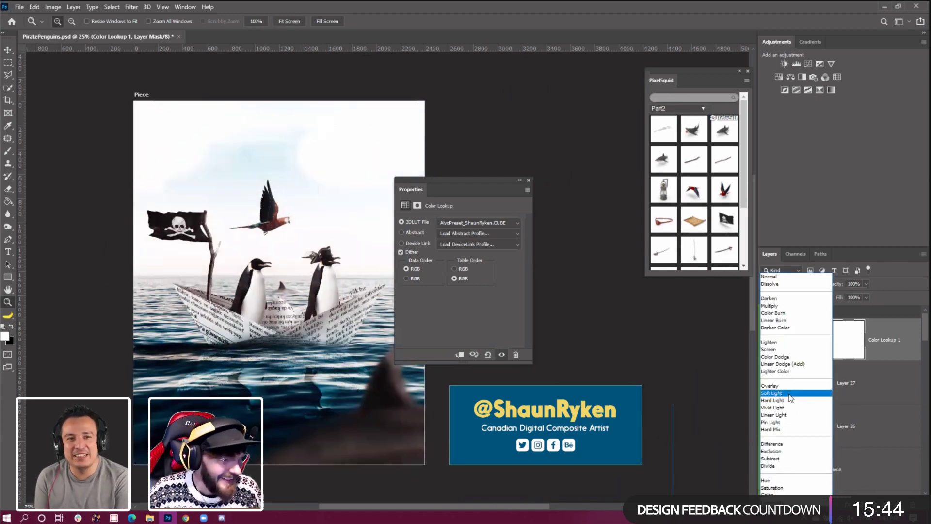
{"action": "left_click", "coordinate": [781, 492]}
{"action": "left_click_drag", "start_coordinate": [868, 292], "coordinate": [842, 294]}
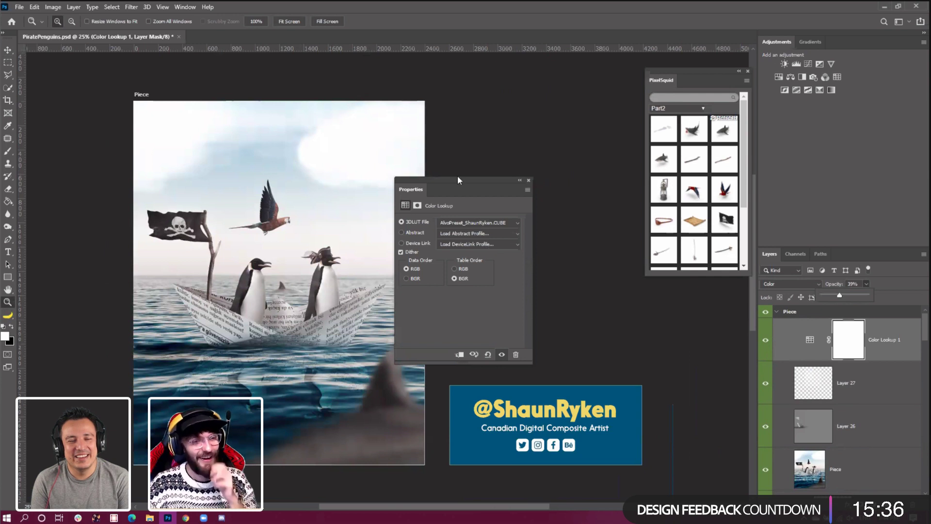
{"action": "left_click_drag", "start_coordinate": [495, 181], "coordinate": [578, 145]}
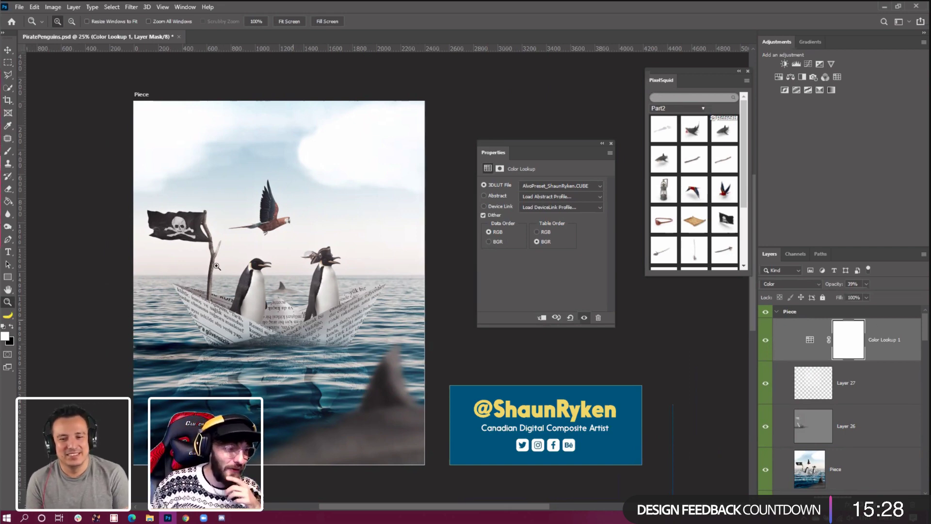
{"action": "left_click", "coordinate": [284, 286]}
{"action": "right_click", "coordinate": [285, 286]}
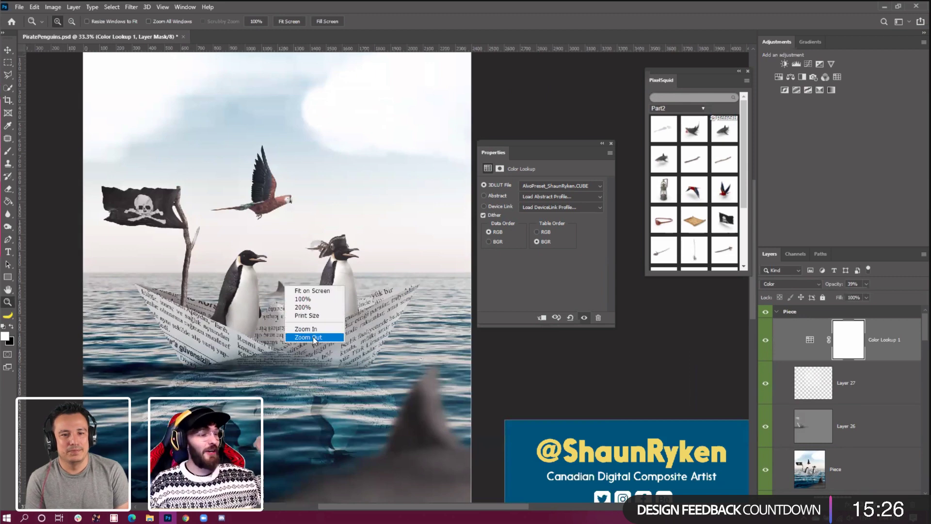
{"action": "left_click", "coordinate": [312, 338]}
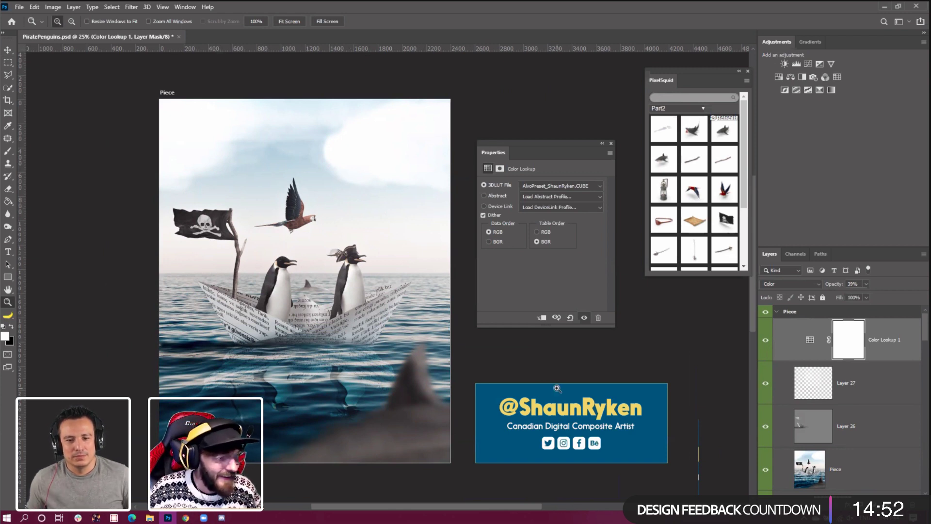
Add the Pirate Ship Worn object from the PixelSquid library to the artwork directly above Layer 27
{"action": "left_click", "coordinate": [861, 399]}
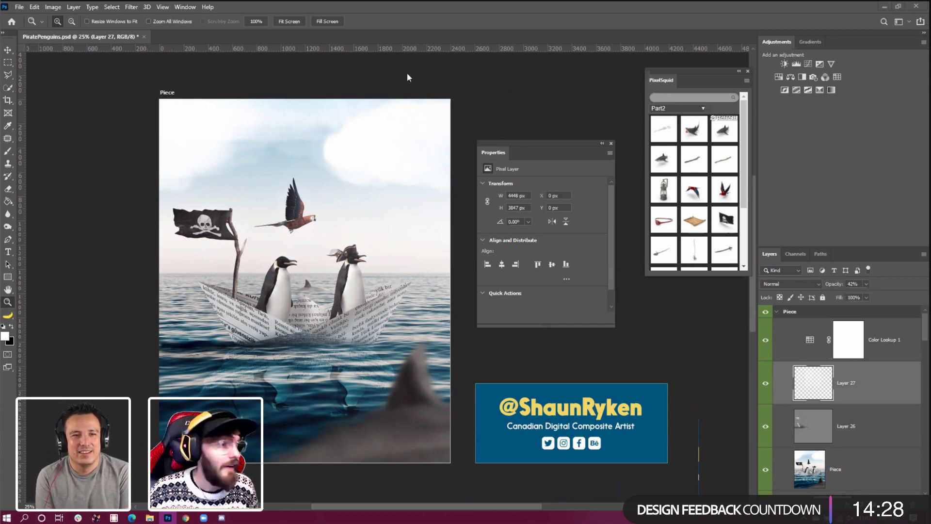
{"action": "left_click", "coordinate": [724, 118]}
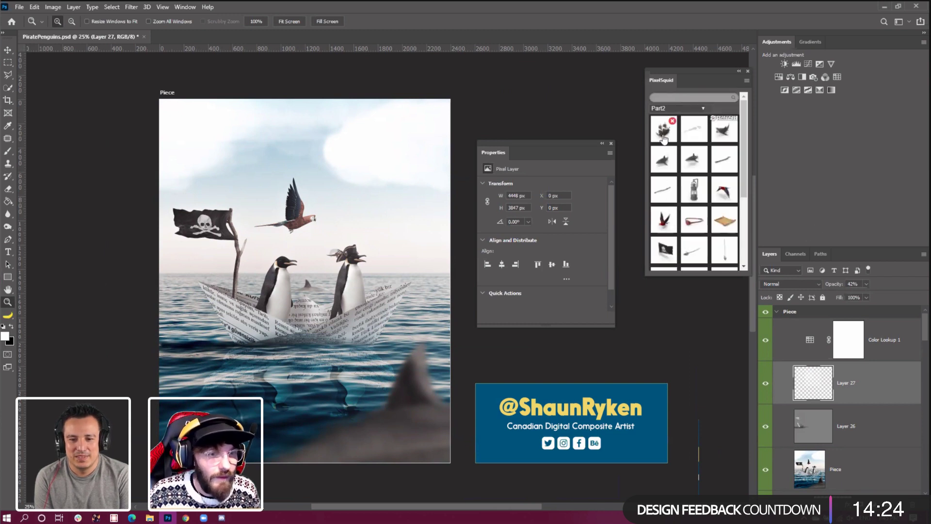
{"action": "left_click", "coordinate": [664, 137]}
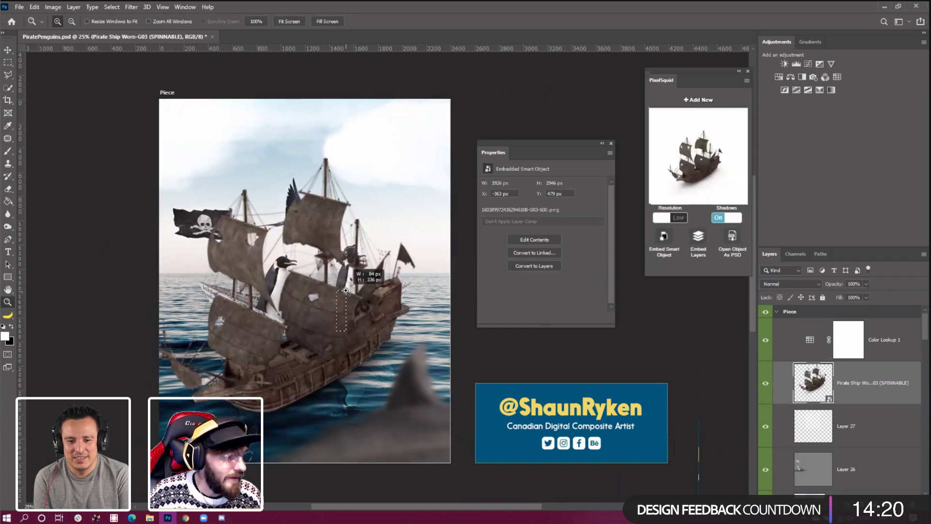
Spin the pirate ship object to a side view with its bow facing the artwork's right edge
{"action": "right_click", "coordinate": [352, 310]}
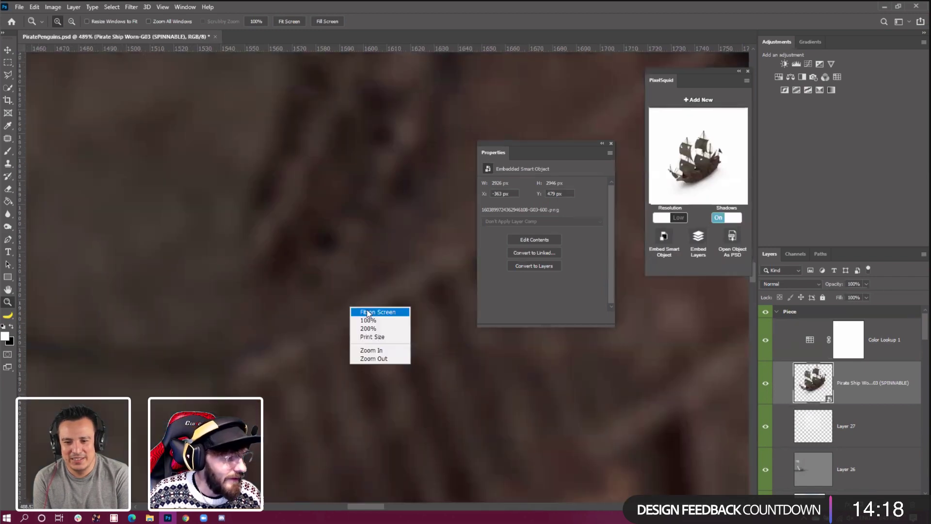
{"action": "left_click", "coordinate": [366, 313]}
{"action": "left_click", "coordinate": [8, 51]}
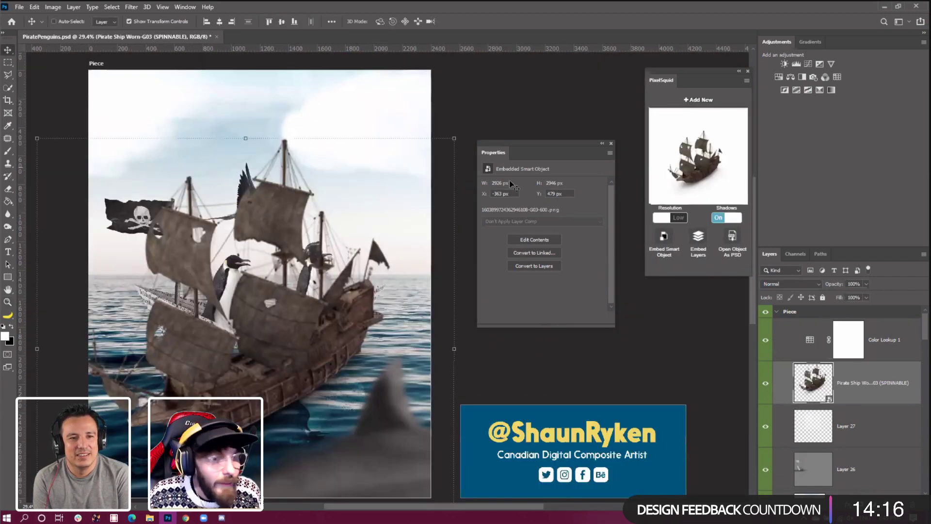
{"action": "left_click_drag", "start_coordinate": [695, 170], "coordinate": [724, 161]}
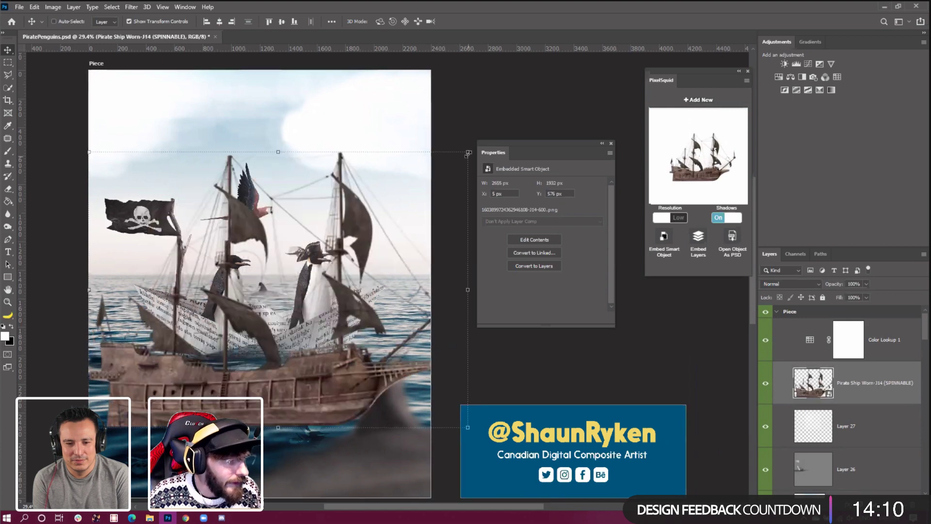
Scale the pirate ship down to about 563 px wide and place it on the horizon, beyond the hat-wearing penguin
{"action": "key", "text": "ctrl+t"}
{"action": "left_click_drag", "start_coordinate": [468, 152], "coordinate": [122, 384]}
{"action": "left_click_drag", "start_coordinate": [197, 394], "coordinate": [426, 171]}
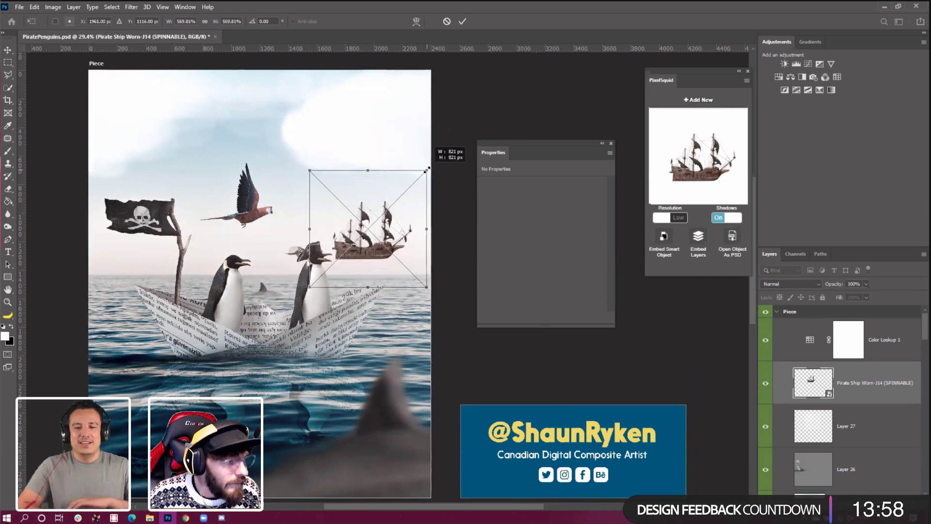
{"action": "left_click_drag", "start_coordinate": [388, 244], "coordinate": [392, 269]}
{"action": "key", "text": "Return"}
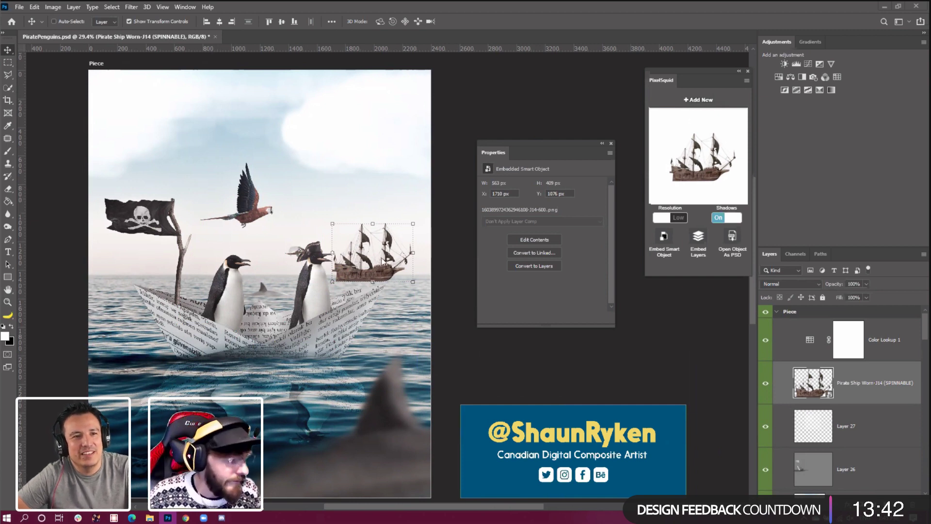
Adjust the ship's position along the horizon and turn off the object's shadow
{"action": "left_click_drag", "start_coordinate": [395, 256], "coordinate": [390, 256]}
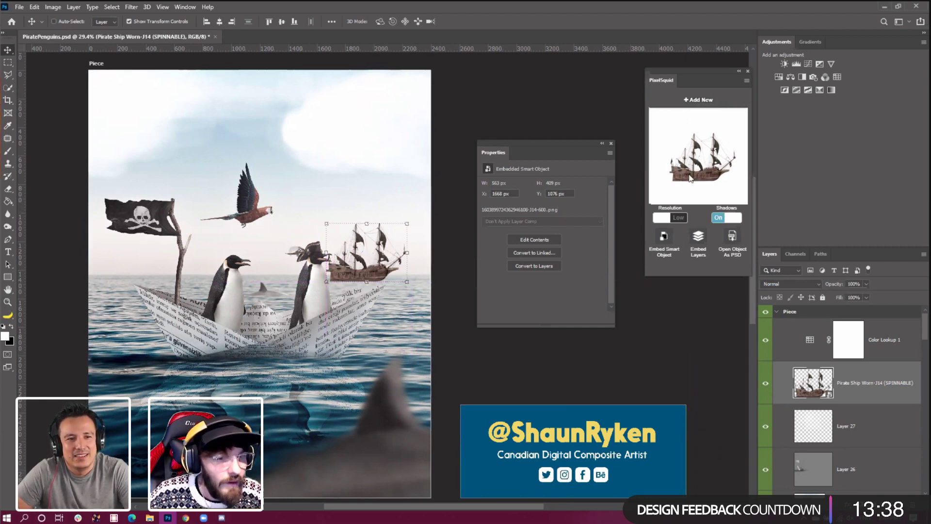
{"action": "mouse_move", "coordinate": [418, 275]}
{"action": "left_mouse_down"}
{"action": "mouse_move", "coordinate": [408, 287]}
{"action": "mouse_move", "coordinate": [383, 272]}
{"action": "mouse_move", "coordinate": [382, 286]}
{"action": "mouse_move", "coordinate": [417, 280]}
{"action": "left_mouse_up"}
{"action": "left_click", "coordinate": [729, 218]}
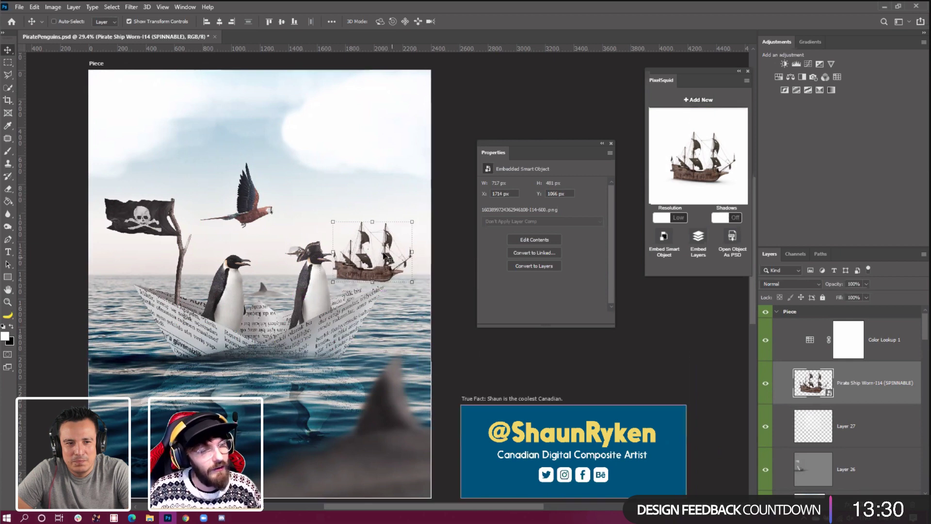
Apply a Hue/Saturation smart filter to the ship with Lightness +34 and a small saturation adjustment
{"action": "left_click", "coordinate": [55, 7]}
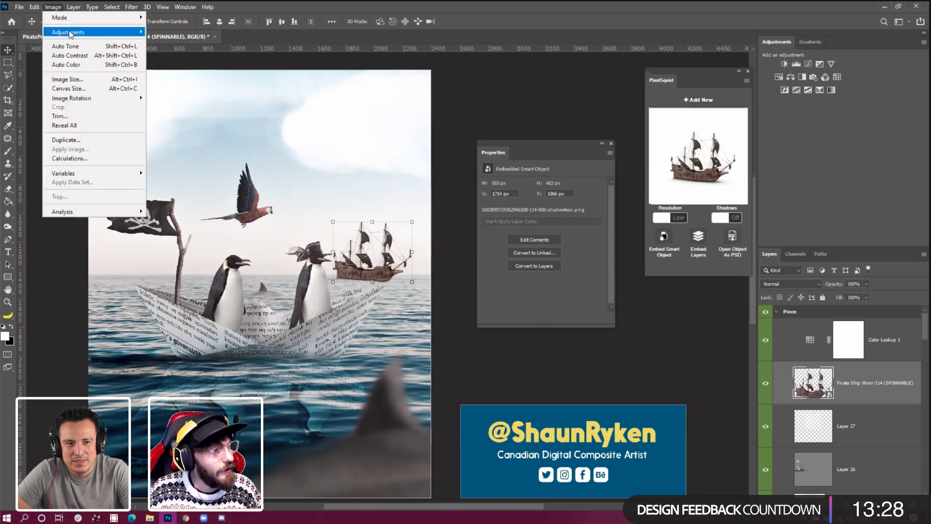
{"action": "mouse_move", "coordinate": [70, 33]}
{"action": "left_click", "coordinate": [208, 83]}
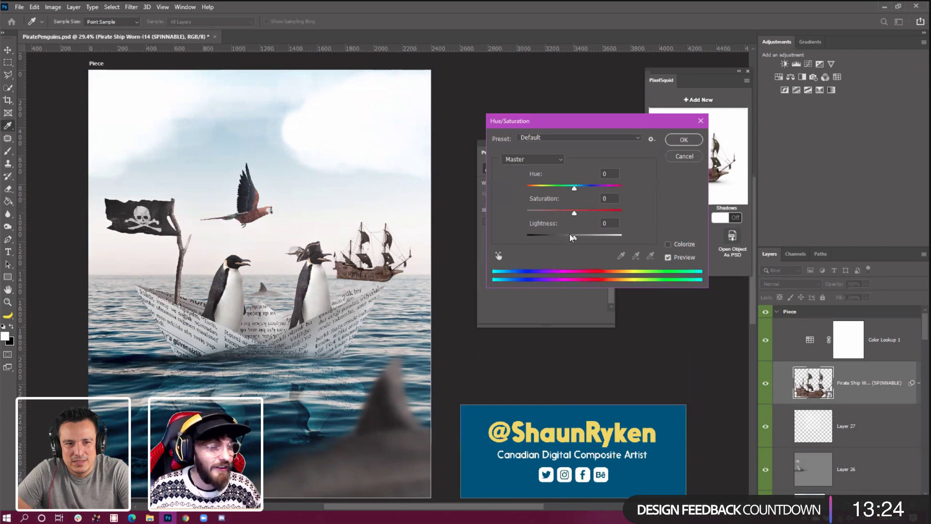
{"action": "left_click_drag", "start_coordinate": [574, 238], "coordinate": [594, 239]}
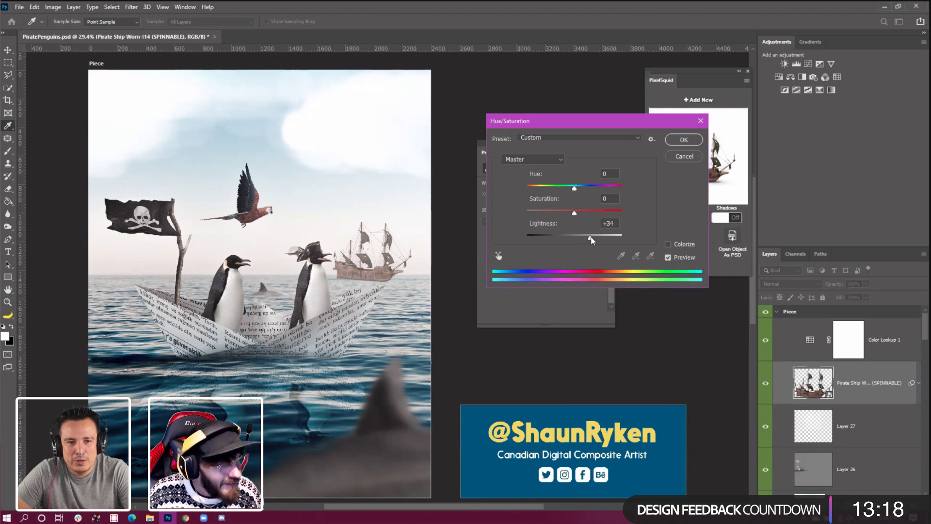
{"action": "left_click", "coordinate": [585, 213]}
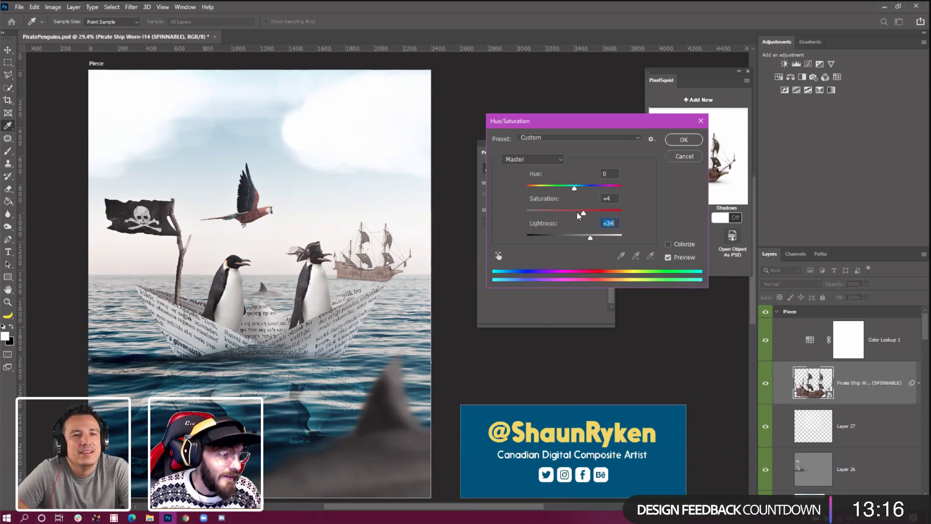
{"action": "left_click", "coordinate": [683, 140]}
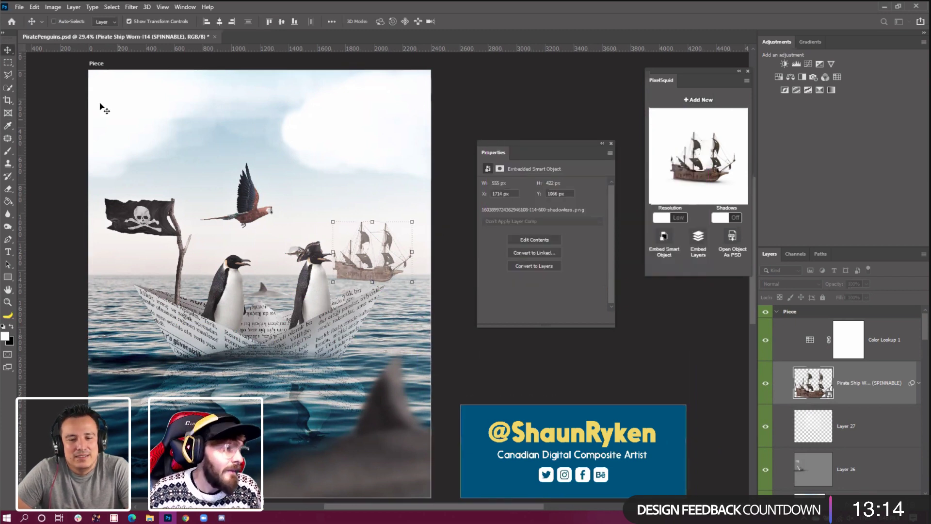
Shrink the faded ship to about 438 px wide and settle it on the horizon, just clear of the hat-wearing penguin
{"action": "key", "text": "ctrl+t"}
{"action": "left_click", "coordinate": [472, 201]}
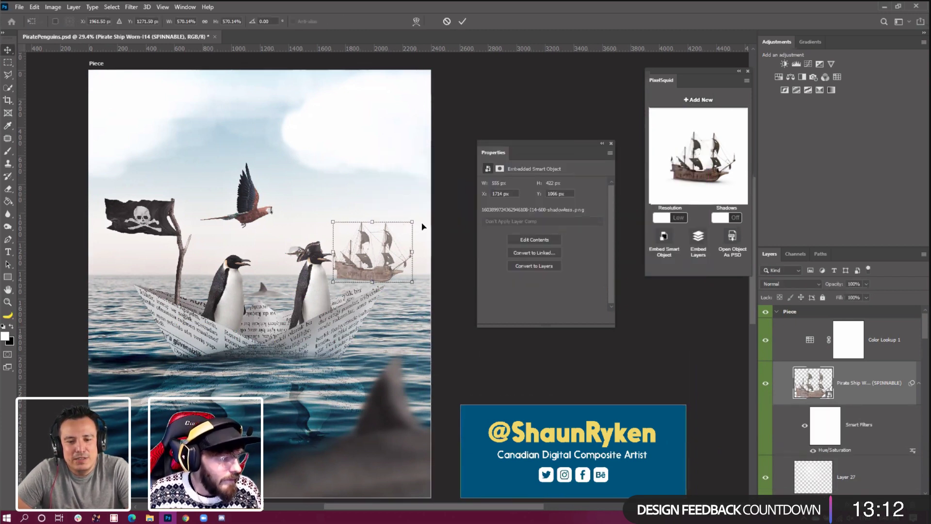
{"action": "left_click_drag", "start_coordinate": [422, 224], "coordinate": [401, 210]}
{"action": "key", "text": "Return"}
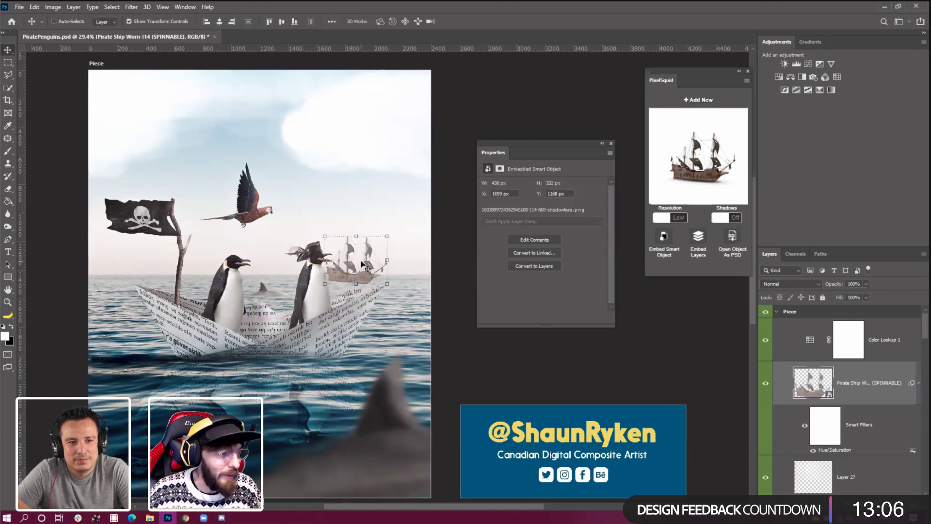
{"action": "mouse_move", "coordinate": [379, 262]}
{"action": "left_mouse_down"}
{"action": "mouse_move", "coordinate": [395, 261]}
{"action": "mouse_move", "coordinate": [377, 264]}
{"action": "left_mouse_up"}
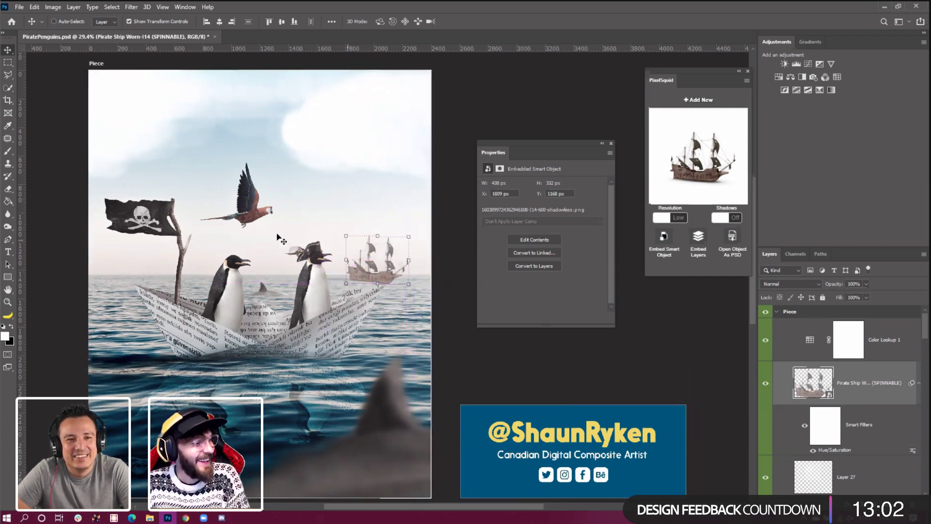
Add a reveal-all layer mask to the pirate ship layer
{"action": "left_click", "coordinate": [73, 8]}
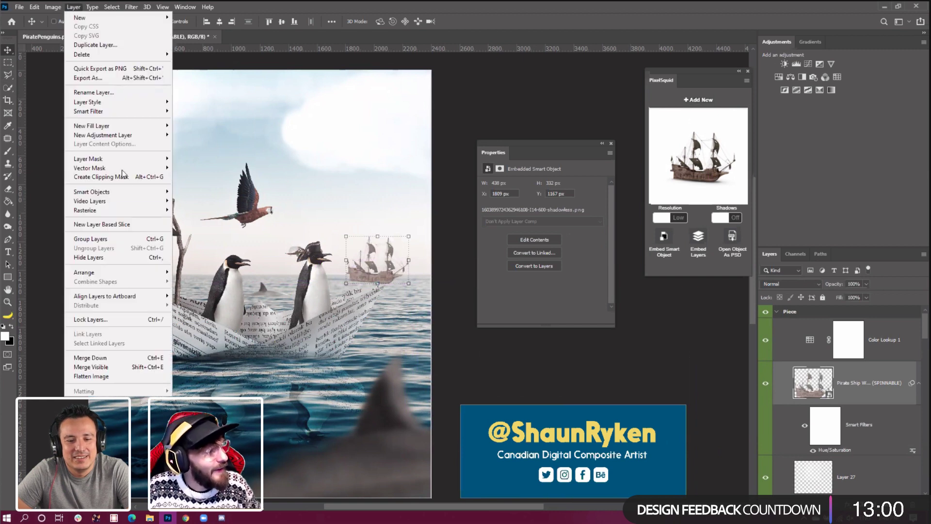
{"action": "mouse_move", "coordinate": [127, 162]}
{"action": "left_click", "coordinate": [189, 159]}
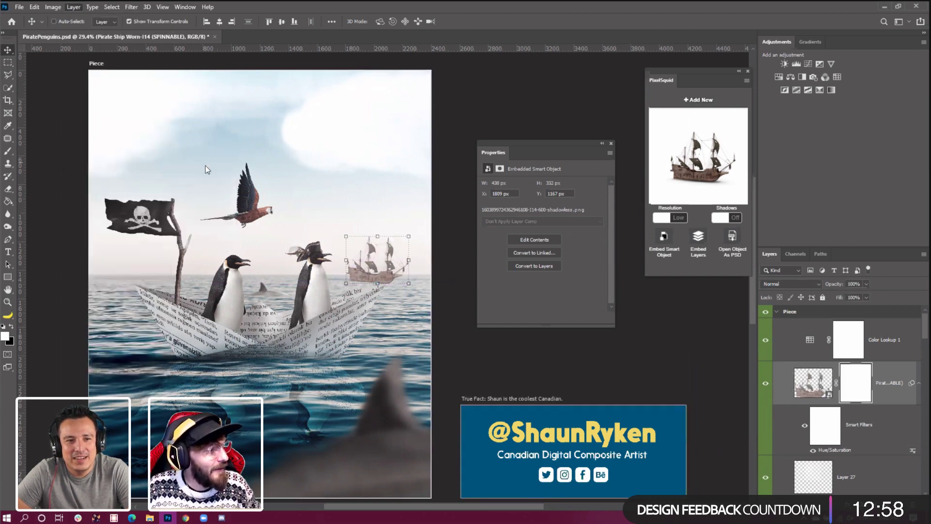
Fade the bottom edge of the ship's hull into the water on its mask, using a 35% opacity Eraser at small, varying brush sizes
{"action": "key", "text": "e"}
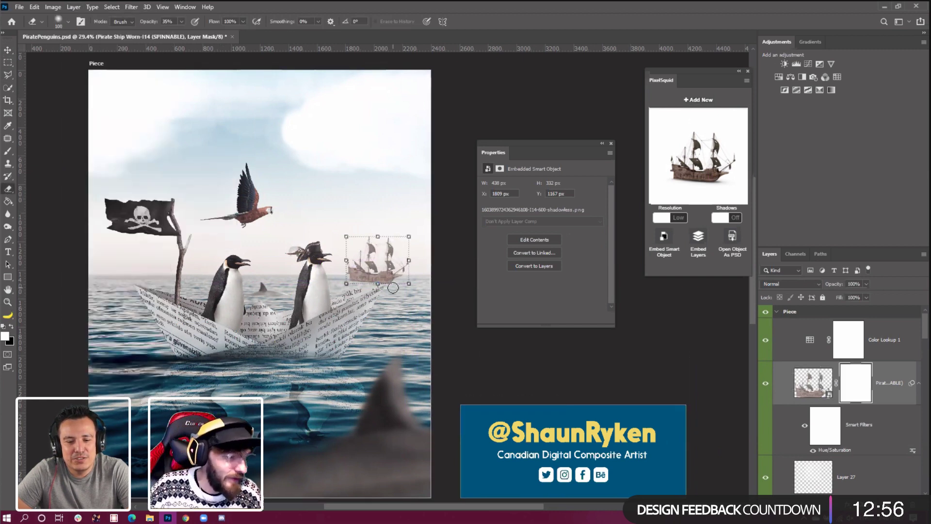
{"action": "key", "text": "bracketleft"}
{"action": "key", "text": "bracketleft"}
{"action": "key", "text": "bracketleft"}
{"action": "key", "text": "bracketleft"}
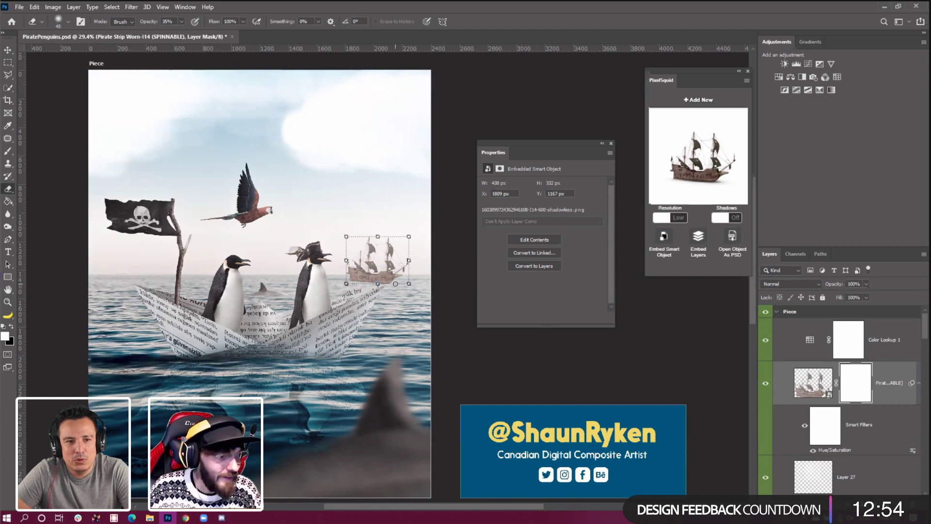
{"action": "key", "text": "bracketleft"}
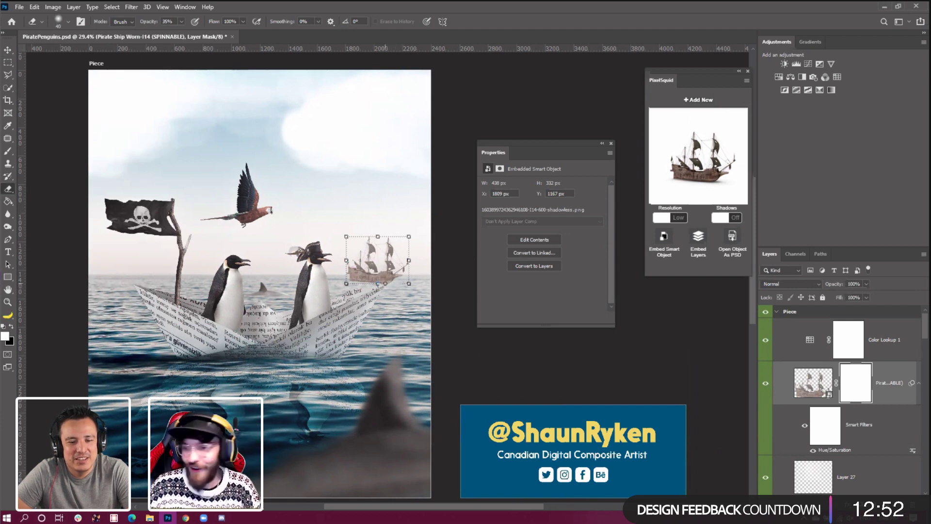
{"action": "scroll", "coordinate": [386, 285], "scroll_direction": "up", "scroll_amount": 5}
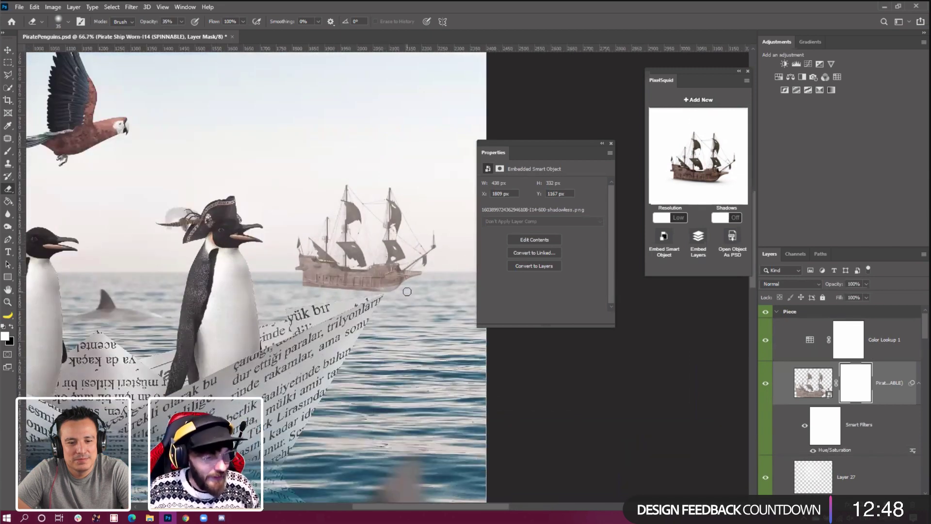
{"action": "key", "text": "bracketleft"}
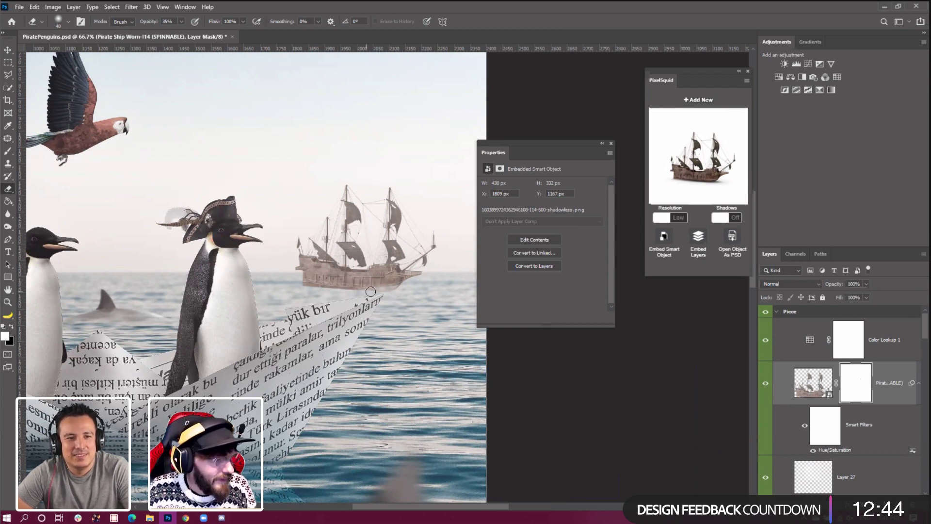
{"action": "key", "text": "bracketright"}
{"action": "key", "text": "bracketright"}
{"action": "key", "text": "bracketright"}
{"action": "key", "text": "bracketleft"}
{"action": "key", "text": "bracketleft"}
{"action": "key", "text": "bracketleft"}
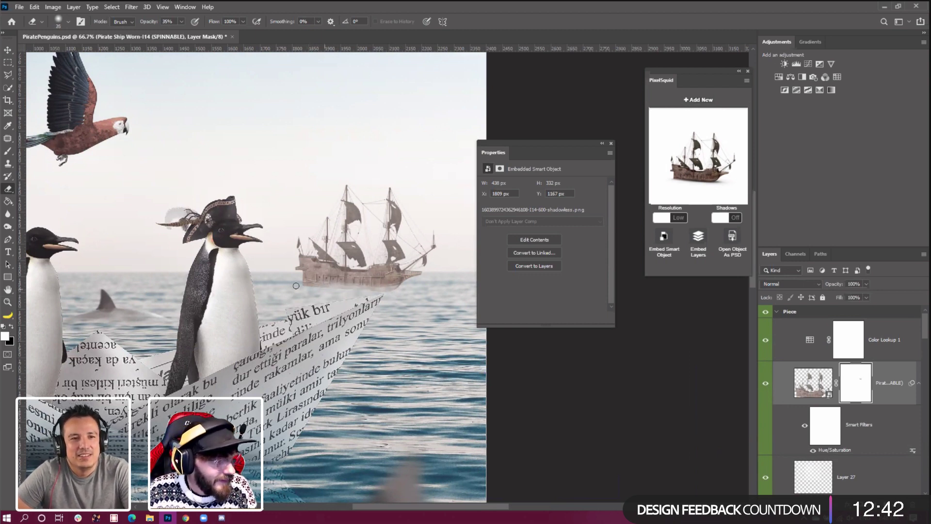
{"action": "key", "text": "bracketright"}
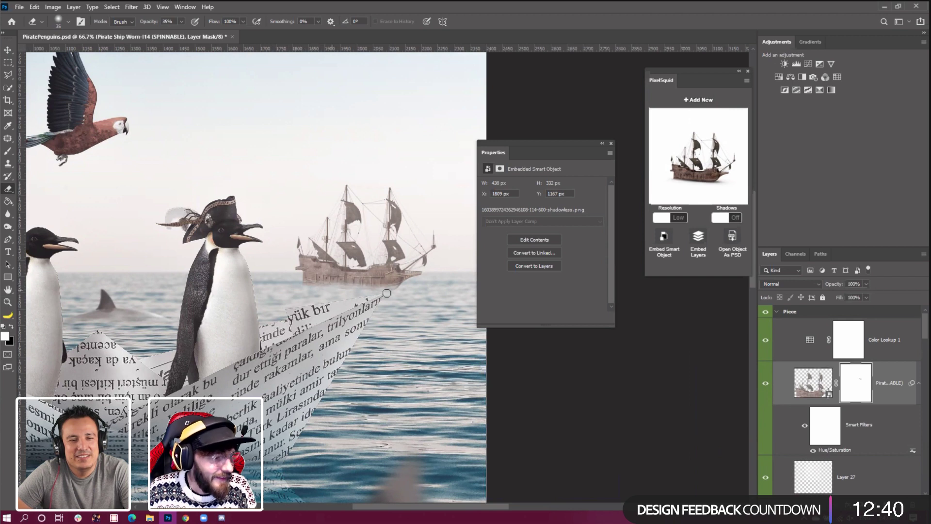
{"action": "key", "text": "bracketleft"}
{"action": "key", "text": "bracketleft"}
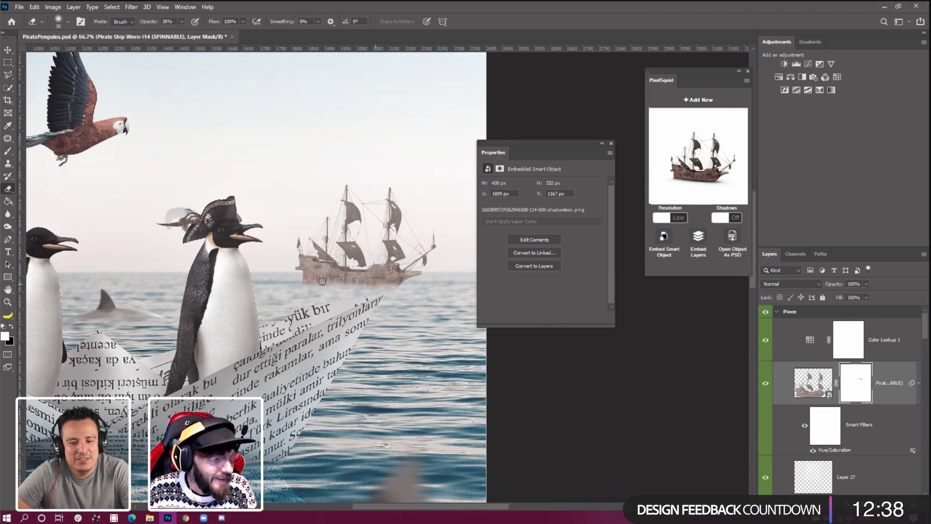
{"action": "key", "text": "bracketright"}
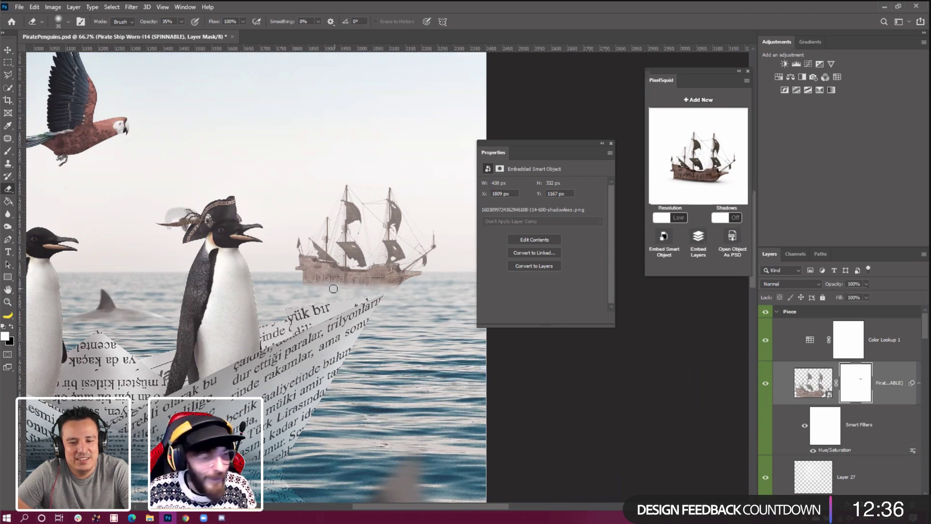
{"action": "key", "text": "bracketright"}
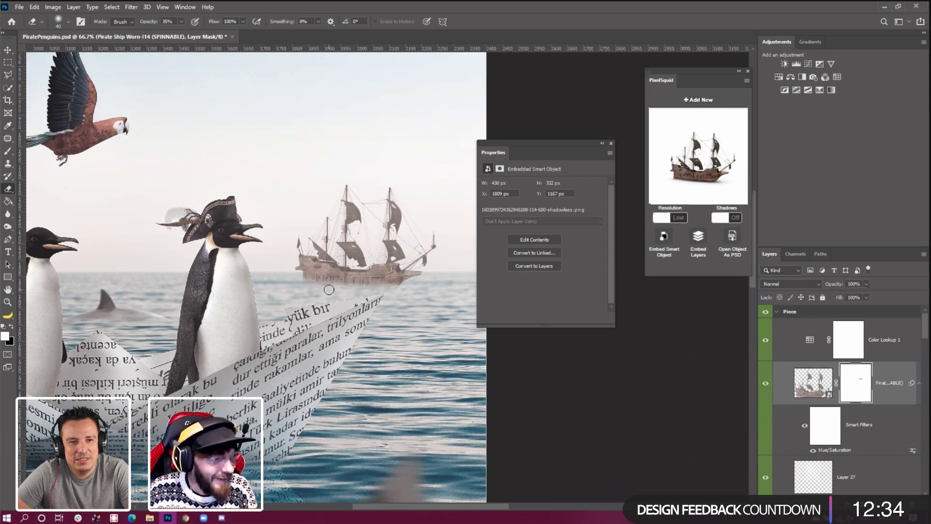
{"action": "key", "text": "bracketright"}
{"action": "key", "text": "bracketright"}
{"action": "key", "text": "bracketright"}
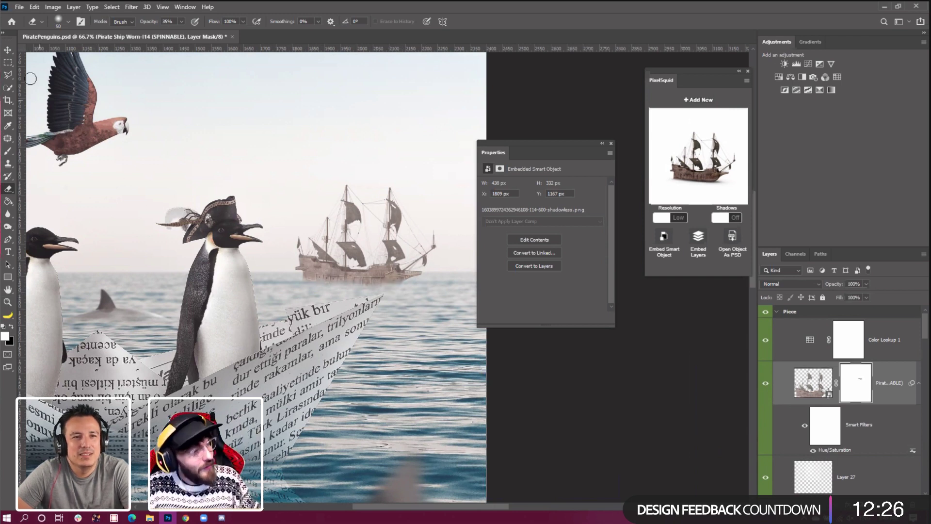
Move the masked ship slightly lower in the water and tilt it very slightly counterclockwise
{"action": "key", "text": "v"}
{"action": "left_click_drag", "start_coordinate": [359, 270], "coordinate": [370, 273]}
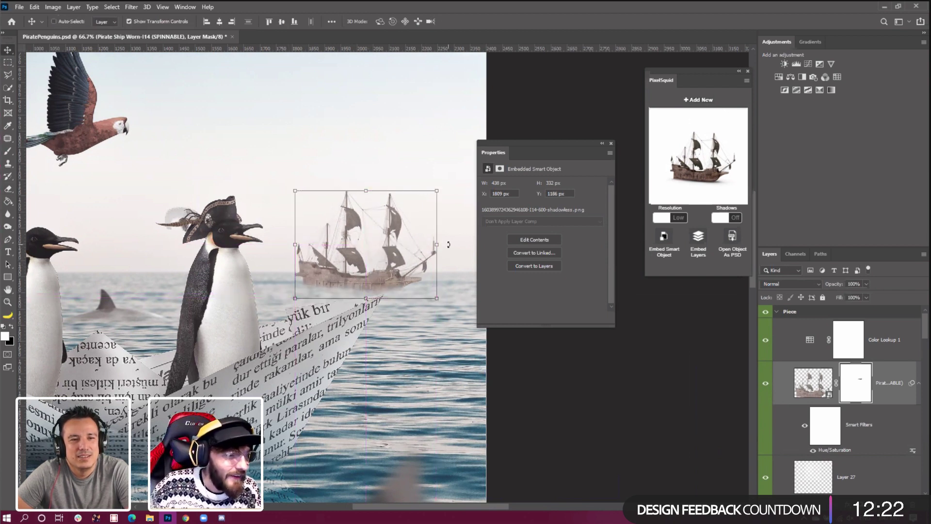
{"action": "key", "text": "ctrl+t"}
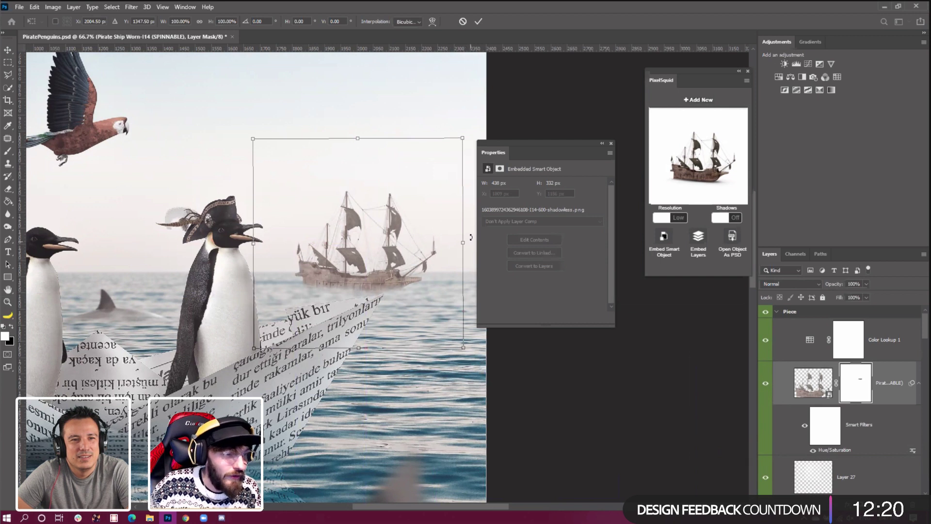
{"action": "left_click_drag", "start_coordinate": [471, 239], "coordinate": [473, 241]}
{"action": "key", "text": "Return"}
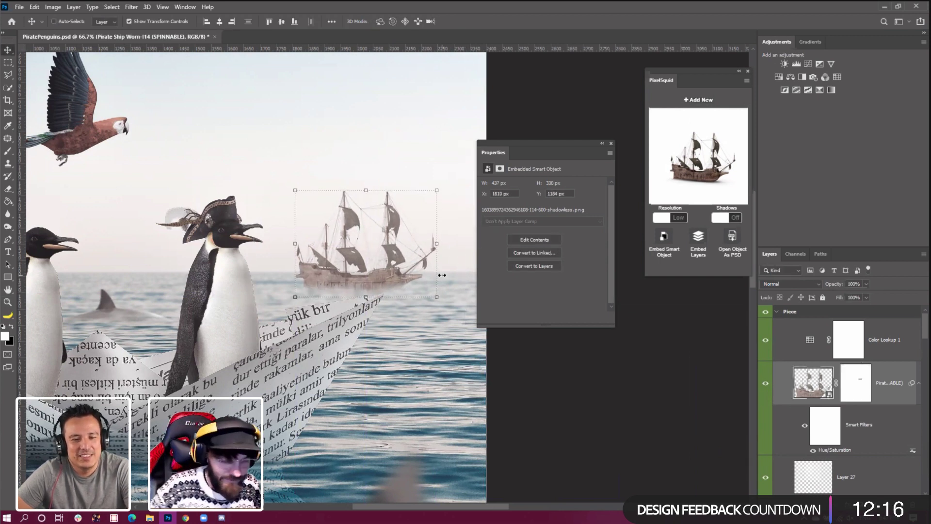
{"action": "scroll", "coordinate": [442, 275], "scroll_direction": "down", "scroll_amount": 1}
{"action": "scroll", "coordinate": [443, 276], "scroll_direction": "down", "scroll_amount": 1}
{"action": "scroll", "coordinate": [445, 279], "scroll_direction": "up", "scroll_amount": 1}
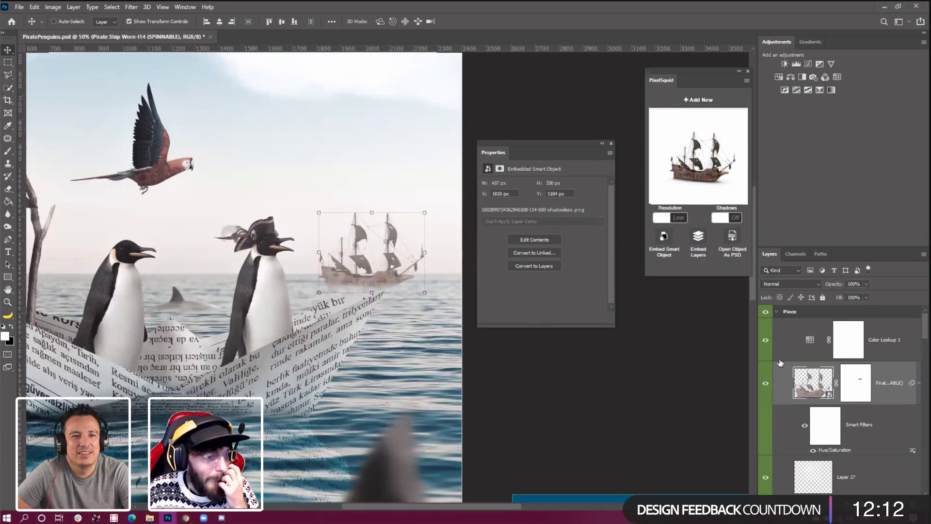
Try replacing the pirate ship with its high-resolution PixelSquid version and undo the content replacements
{"action": "left_click", "coordinate": [668, 218]}
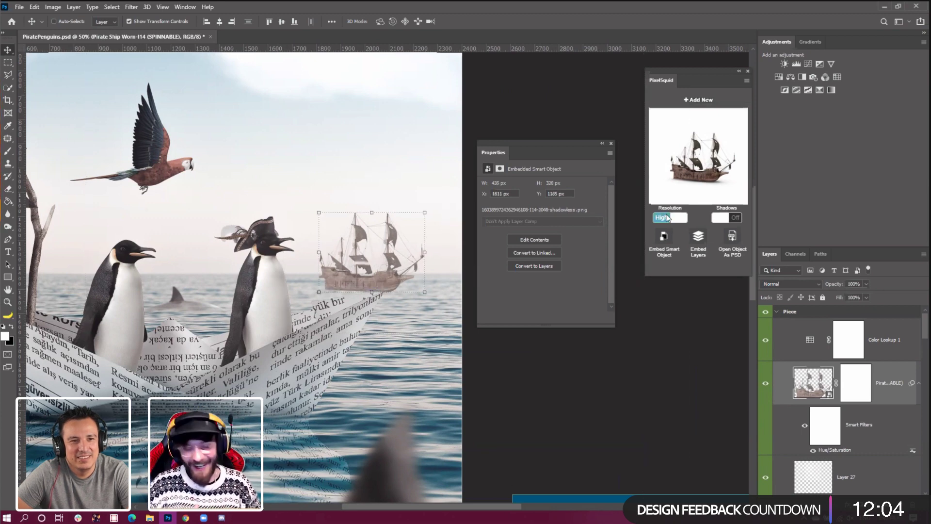
{"action": "left_click", "coordinate": [34, 7]}
{"action": "left_click", "coordinate": [58, 17]}
{"action": "left_click", "coordinate": [34, 7]}
{"action": "left_click", "coordinate": [40, 18]}
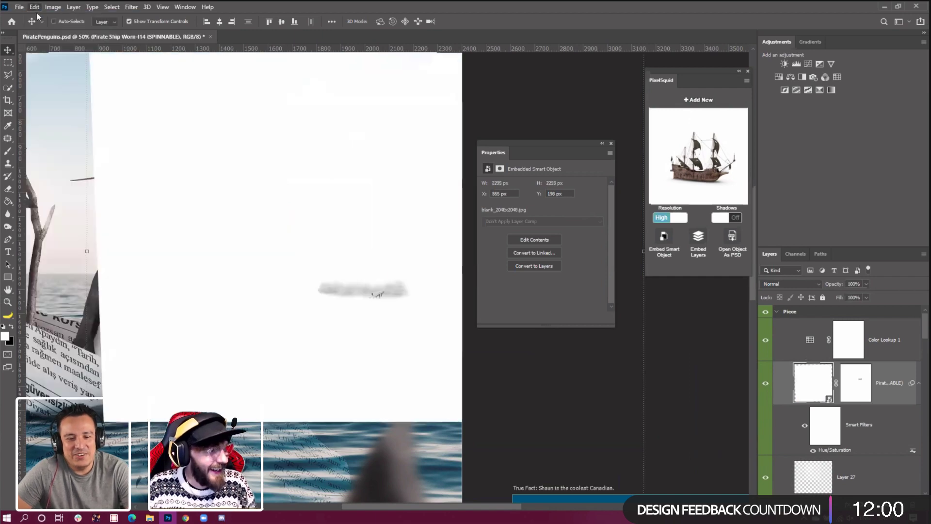
{"action": "left_click", "coordinate": [34, 7]}
{"action": "left_click", "coordinate": [40, 18]}
{"action": "left_click", "coordinate": [34, 7]}
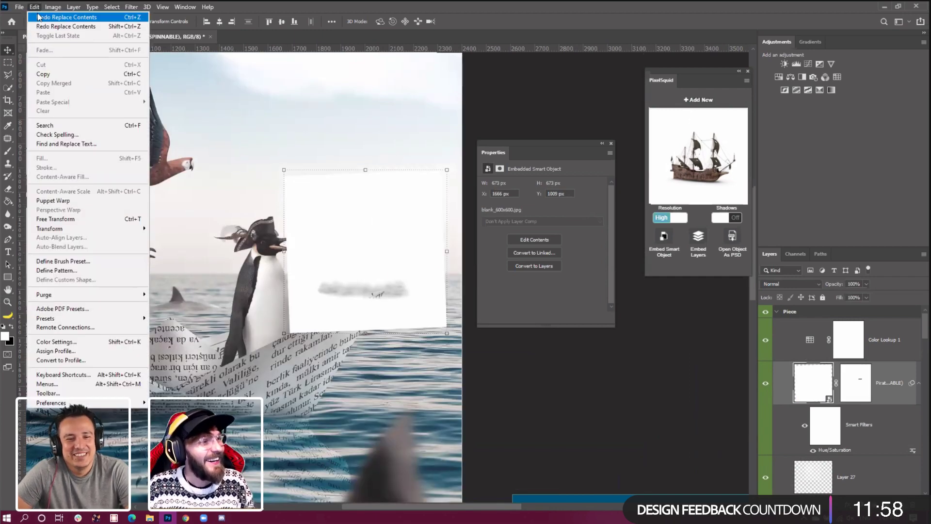
{"action": "left_click", "coordinate": [40, 17]}
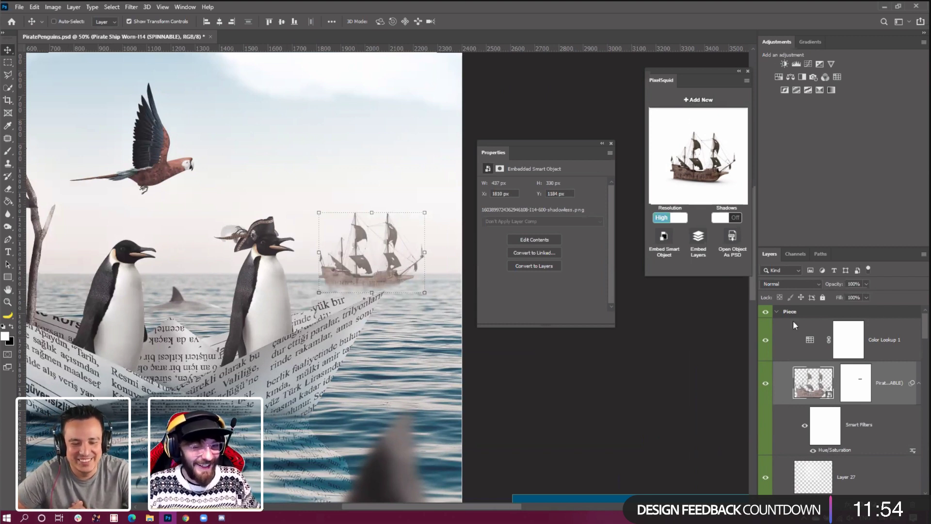
Toggle the ship's PixelSquid resolution to Low and back to High to load the high-resolution contents
{"action": "left_click", "coordinate": [668, 218]}
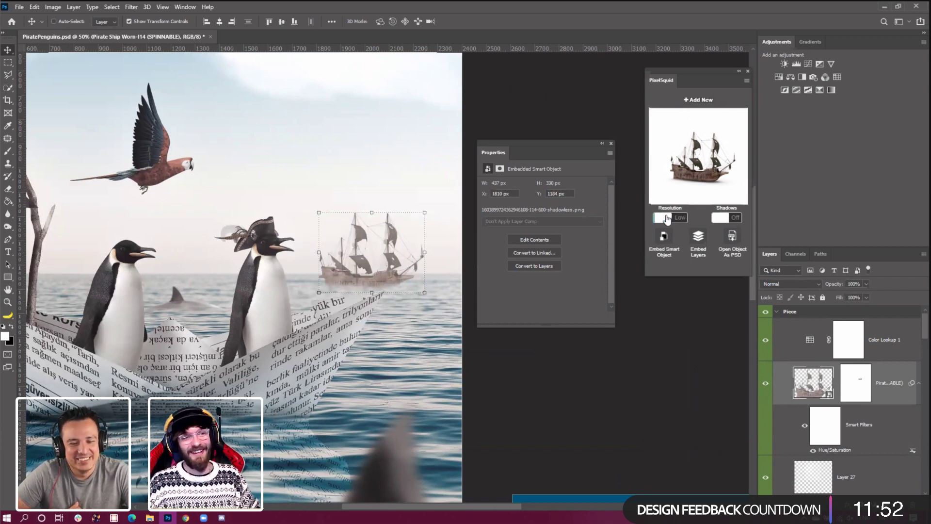
{"action": "left_click", "coordinate": [667, 218]}
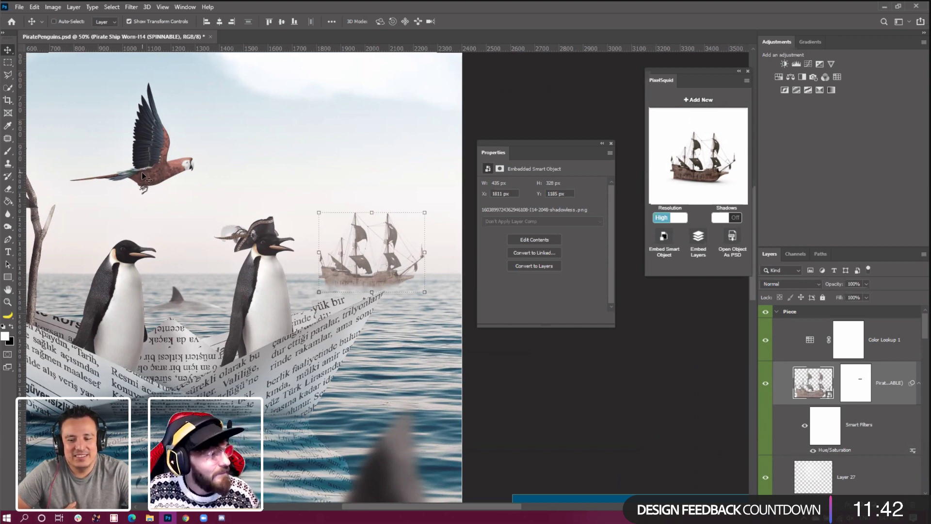
Lighten the pirate ship with a Levels adjustment: black input 53, midtone about 1.78 and white input 218
{"action": "left_click", "coordinate": [53, 7]}
{"action": "mouse_move", "coordinate": [58, 34]}
{"action": "left_click", "coordinate": [166, 44]}
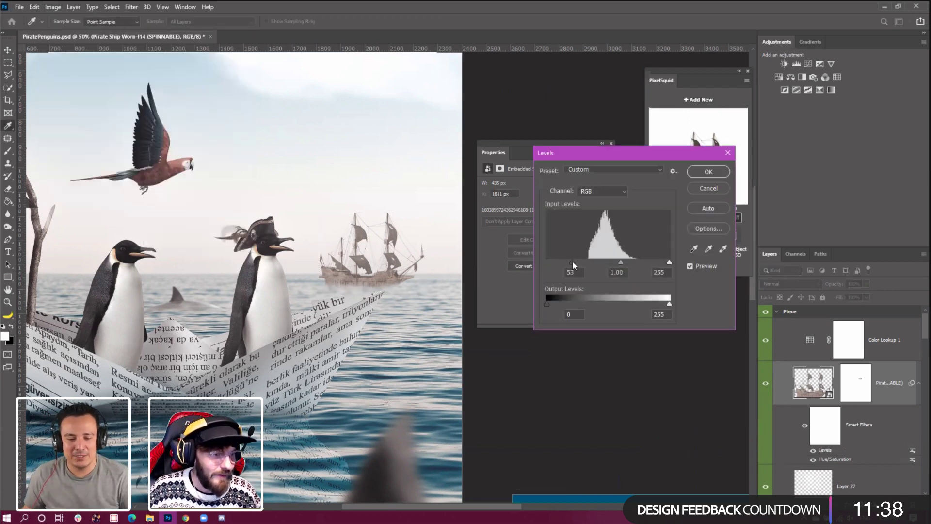
{"action": "left_click", "coordinate": [572, 264]}
{"action": "left_click_drag", "start_coordinate": [670, 266], "coordinate": [596, 260]}
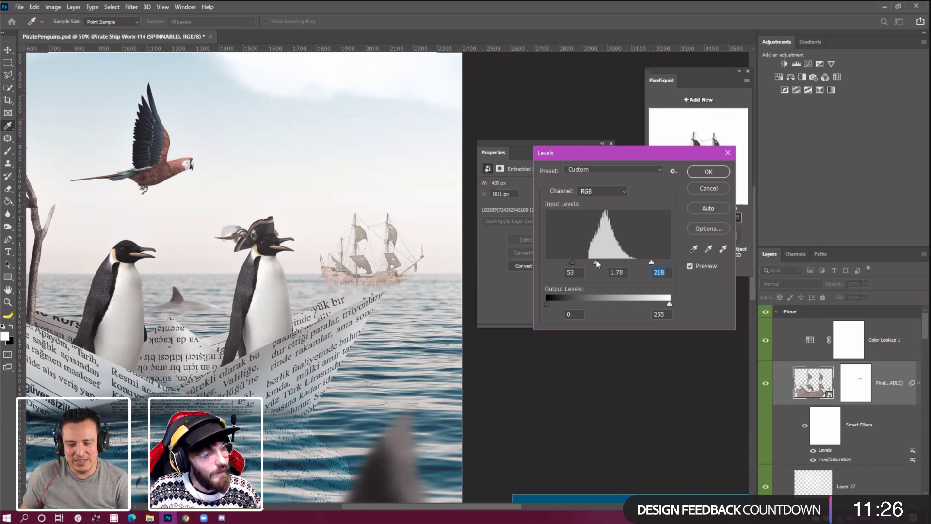
{"action": "left_click", "coordinate": [598, 260]}
{"action": "left_click", "coordinate": [713, 172]}
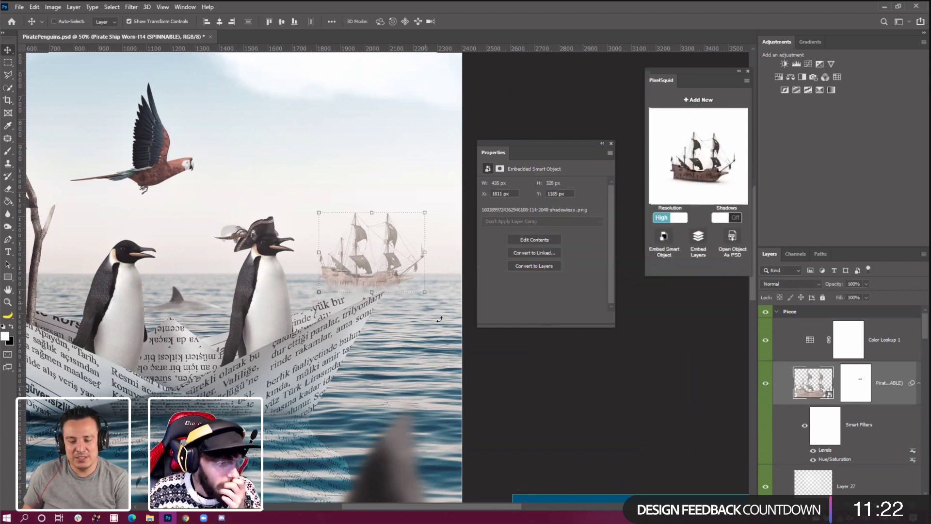
Try placing a duplicate of the pirate ship slightly lower and undo the move
{"action": "left_click_drag", "start_coordinate": [388, 266], "coordinate": [389, 280], "text": "alt"}
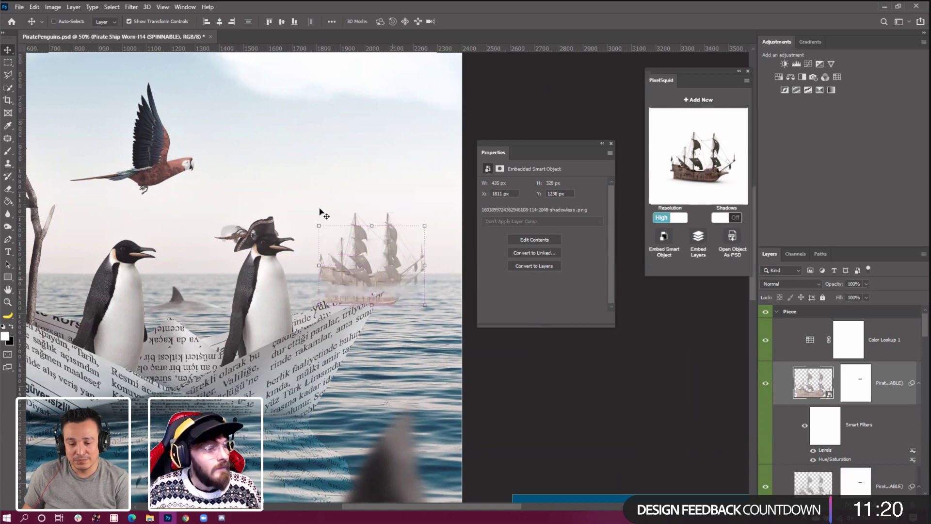
{"action": "left_click", "coordinate": [35, 9]}
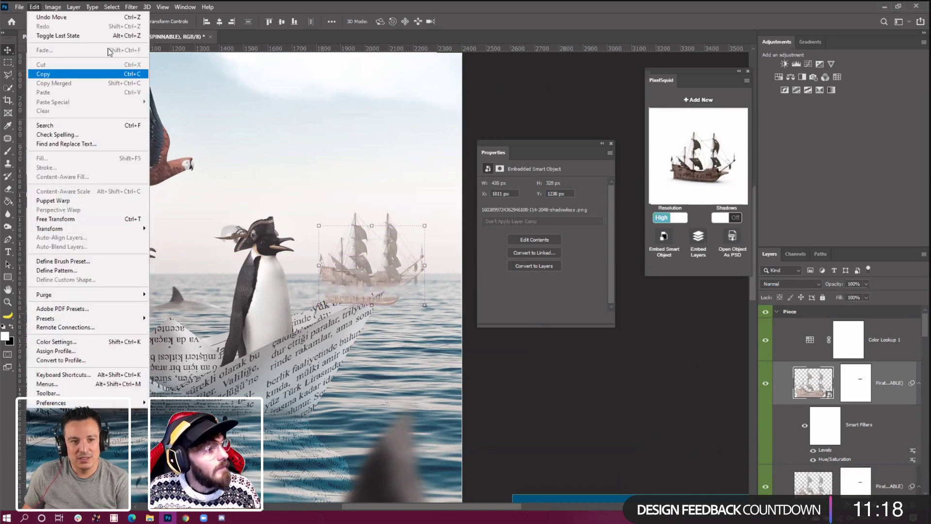
{"action": "left_click", "coordinate": [51, 17]}
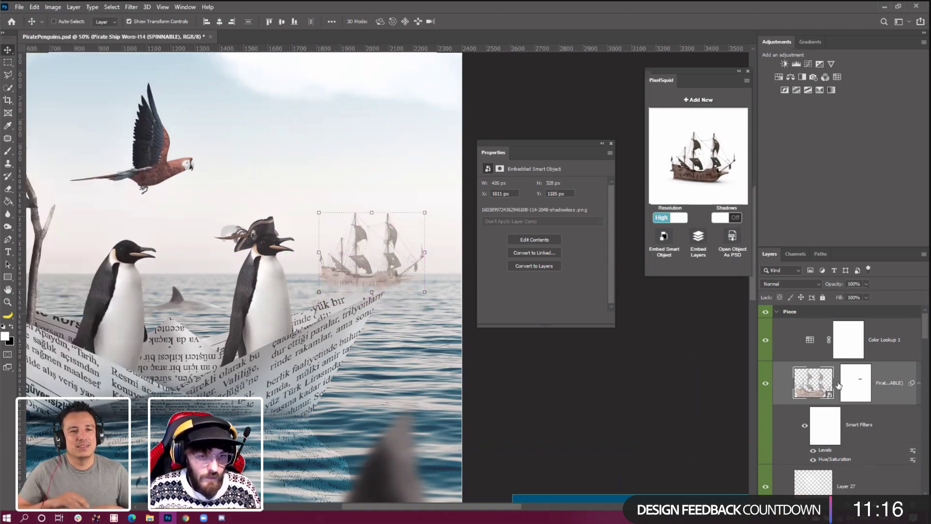
Duplicate the pirate ship layer in place, rasterize the upper copy and apply its layer mask
{"action": "left_click_drag", "start_coordinate": [833, 396], "coordinate": [813, 351]}
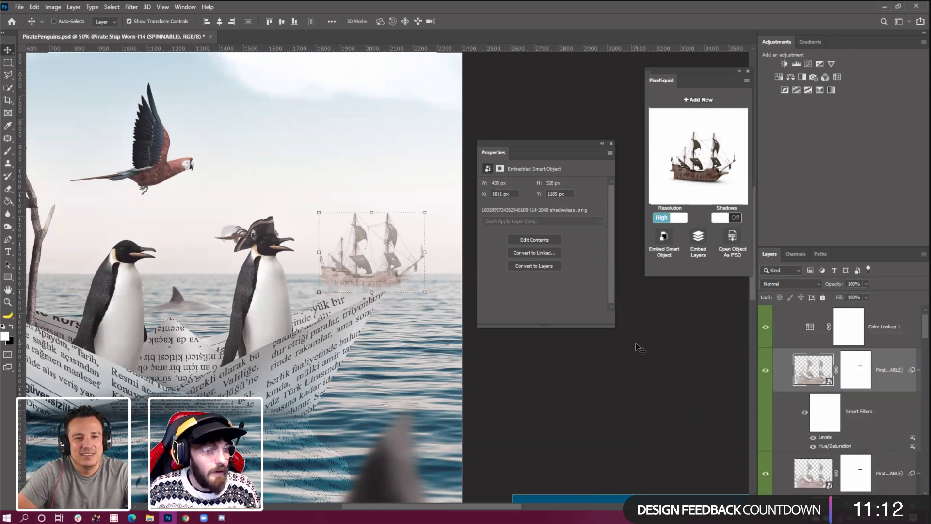
{"action": "right_click", "coordinate": [890, 371]}
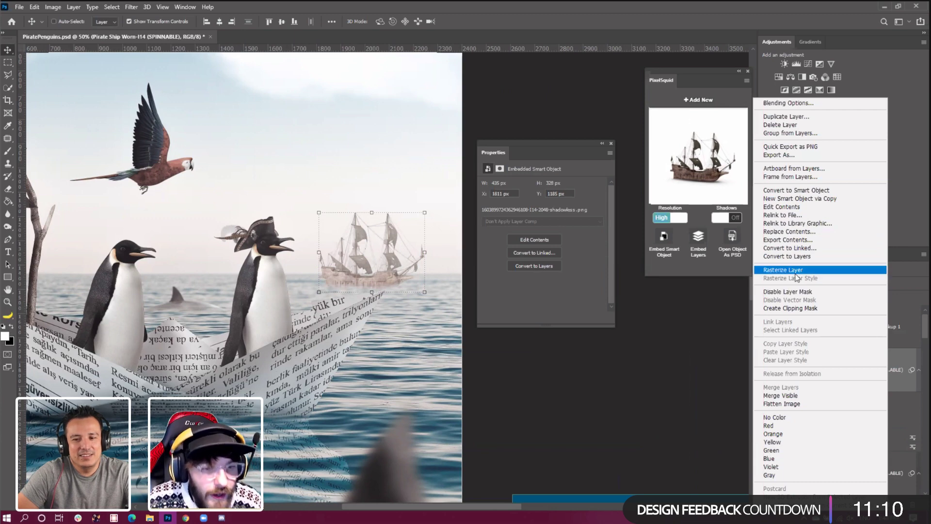
{"action": "key", "text": "Escape"}
{"action": "right_click", "coordinate": [881, 388]}
{"action": "left_click", "coordinate": [852, 385]}
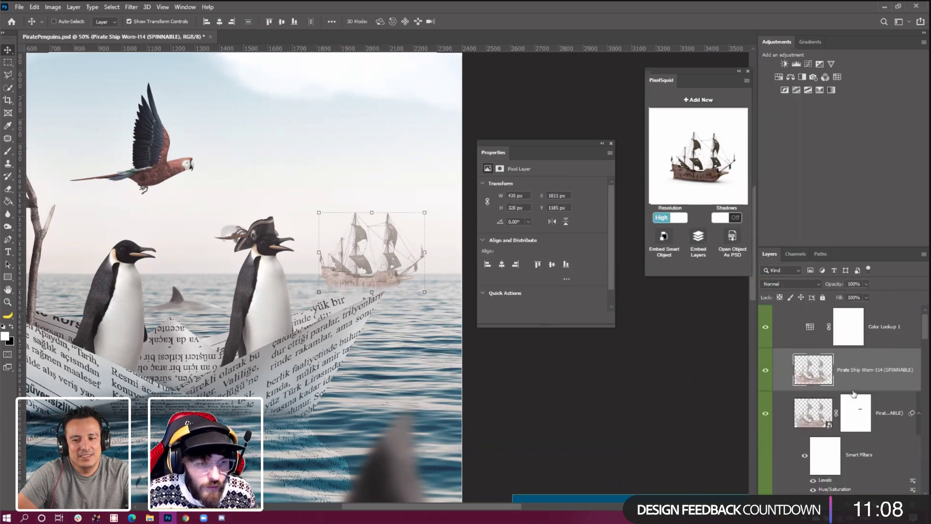
Flip the rasterized ship copy vertically and place it directly beneath the hull as a water reflection
{"action": "left_click", "coordinate": [34, 7]}
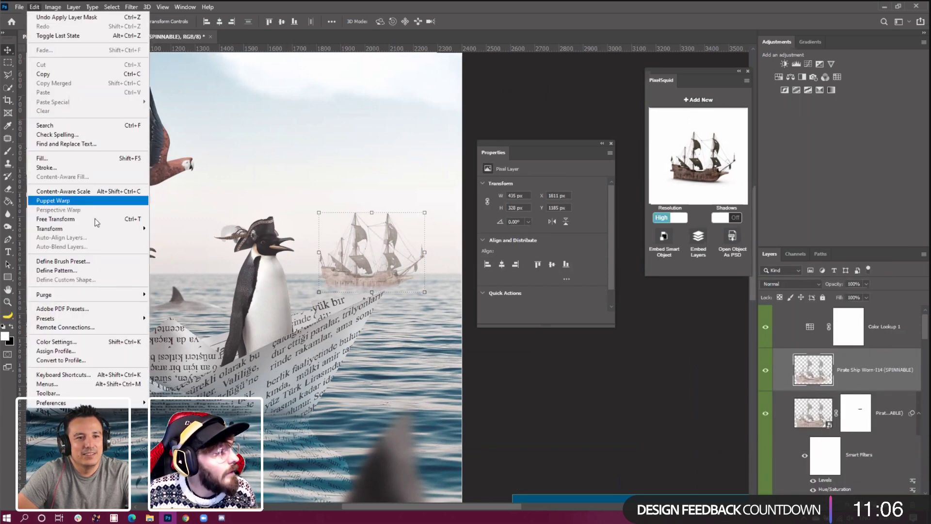
{"action": "mouse_move", "coordinate": [127, 229]}
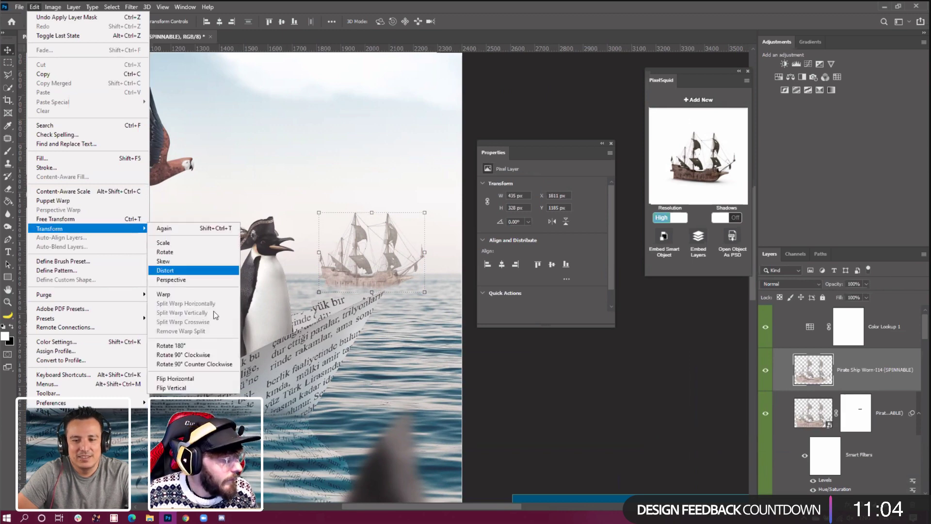
{"action": "left_click", "coordinate": [187, 387]}
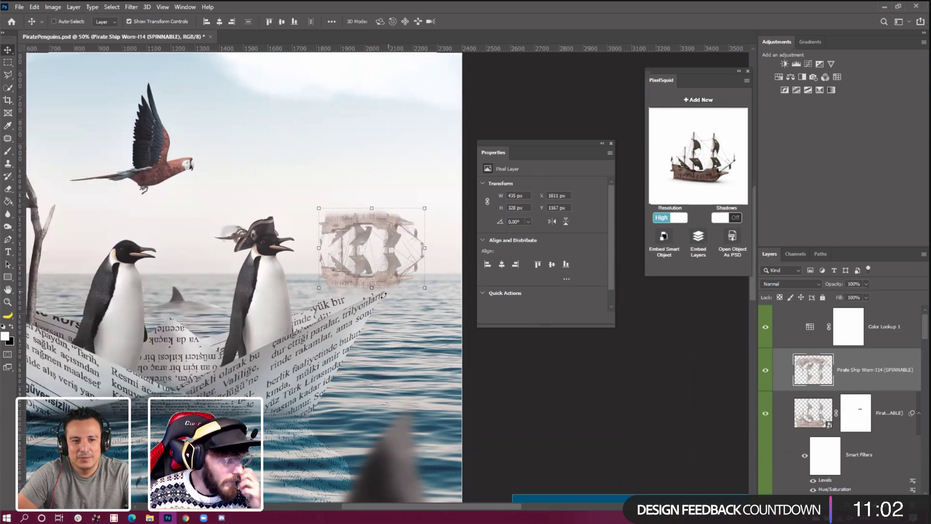
{"action": "left_click_drag", "start_coordinate": [383, 238], "coordinate": [384, 305]}
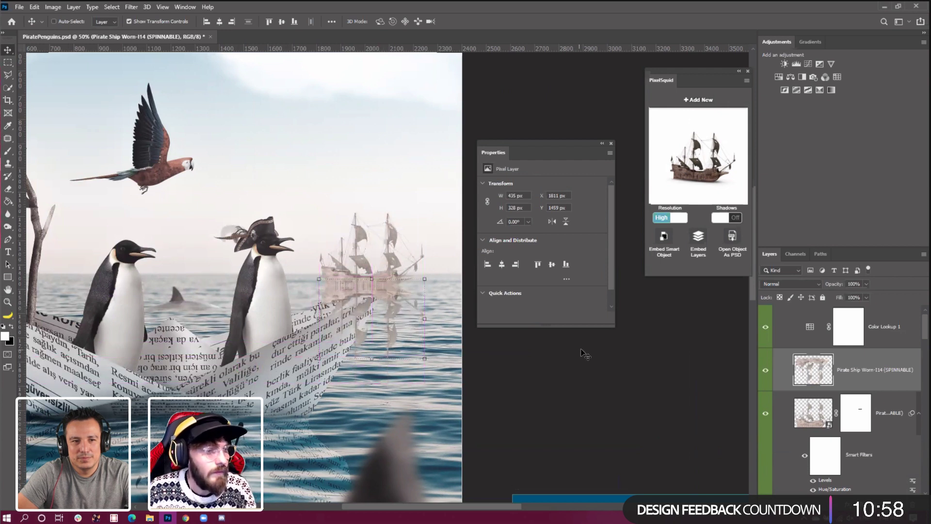
Set the ship reflection's blend mode to Soft Light and darken it using Levels with black input 150 and midtone 0.74
{"action": "left_click", "coordinate": [791, 283]}
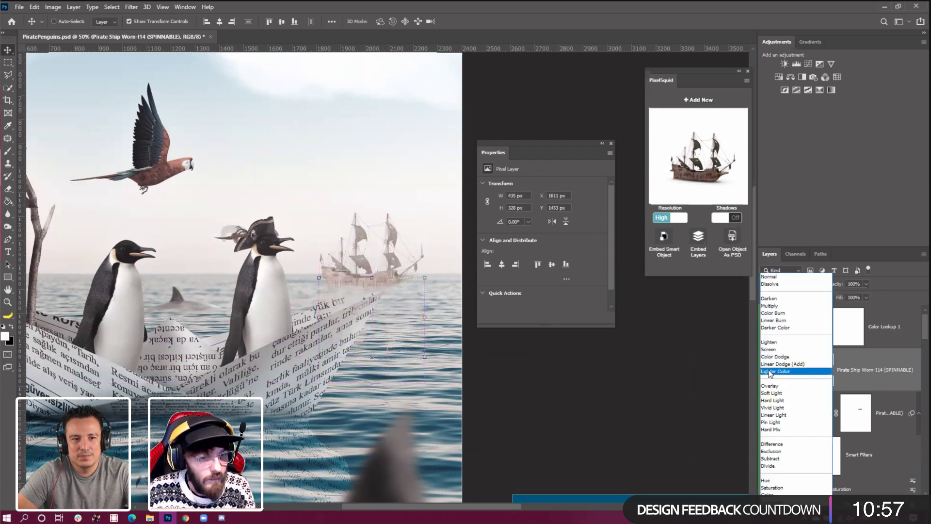
{"action": "left_click", "coordinate": [773, 394]}
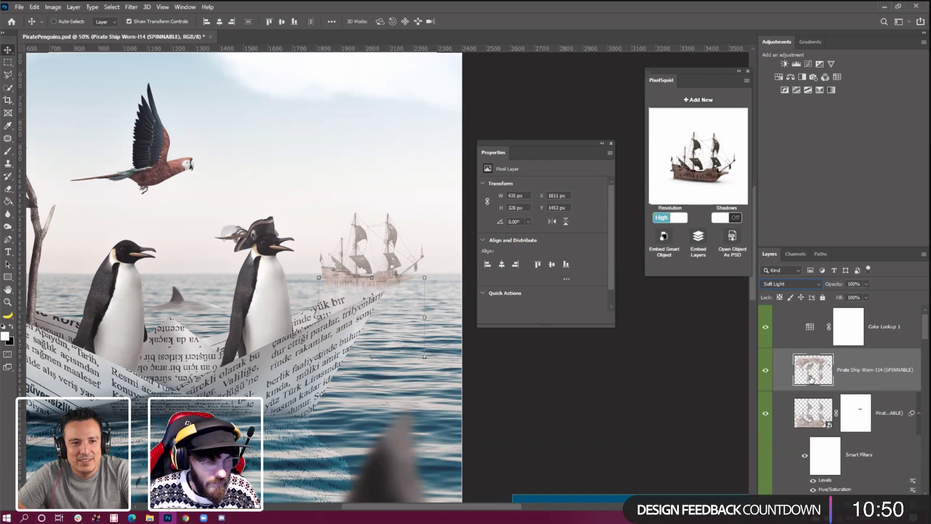
{"action": "left_click", "coordinate": [53, 6]}
{"action": "mouse_move", "coordinate": [97, 32]}
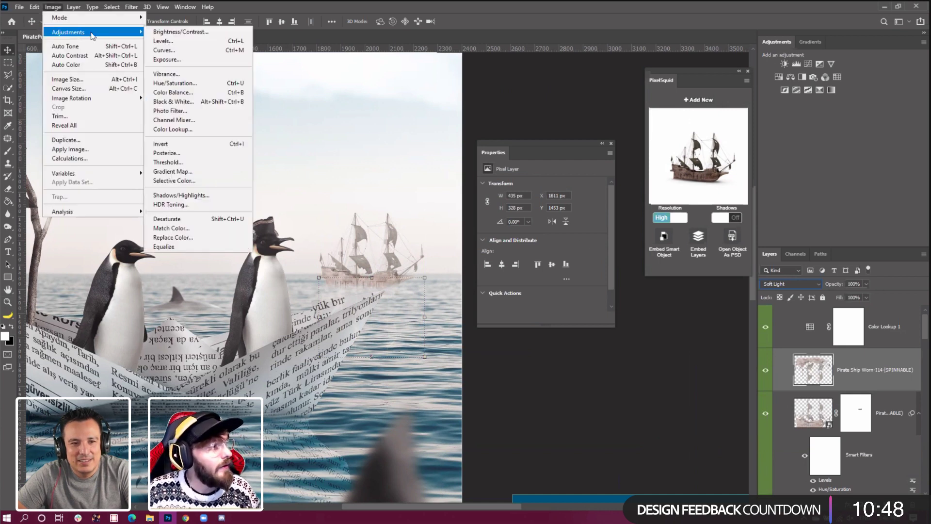
{"action": "left_click", "coordinate": [162, 41]}
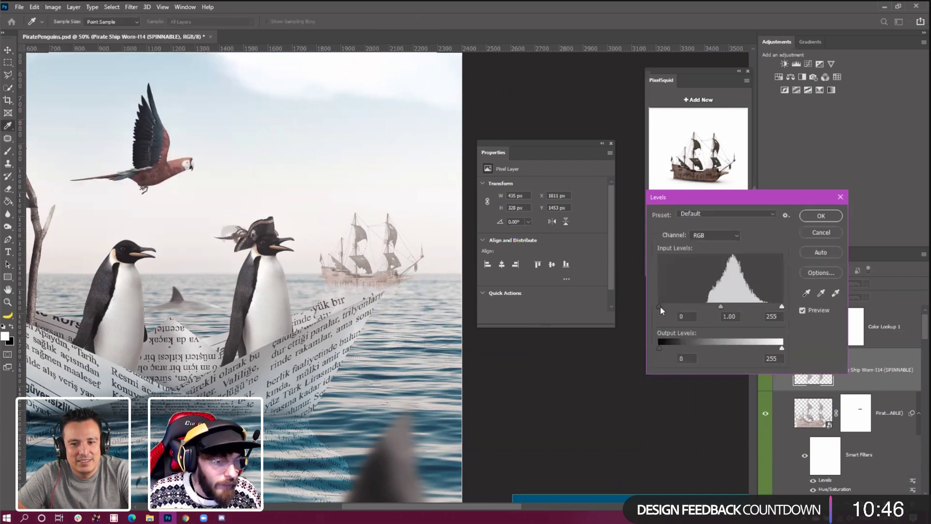
{"action": "left_click_drag", "start_coordinate": [659, 306], "coordinate": [732, 307]}
{"action": "left_click", "coordinate": [732, 307]}
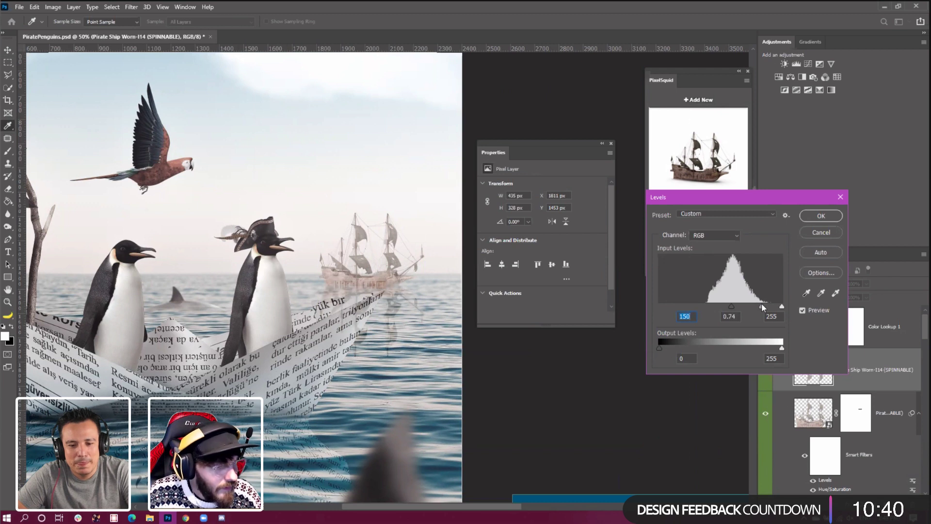
{"action": "key", "text": "Tab"}
{"action": "left_click", "coordinate": [821, 216]}
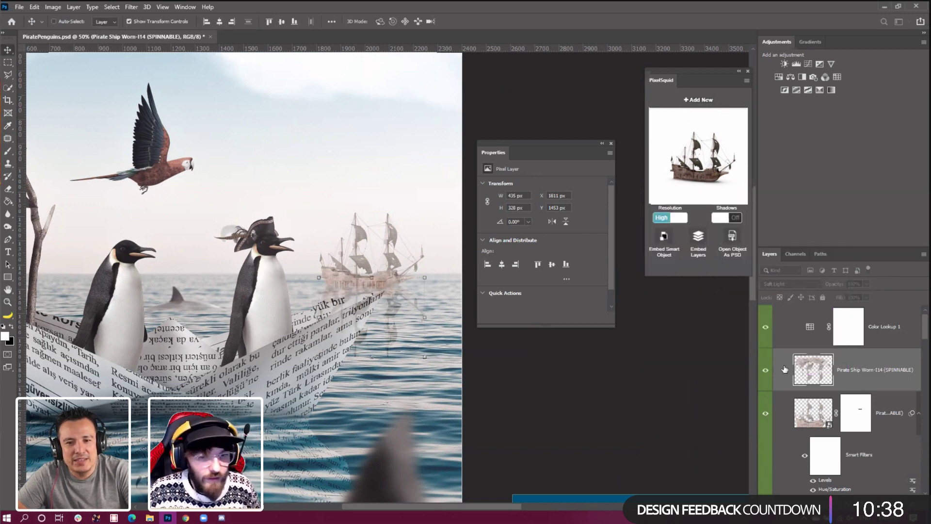
Lightly erase parts of the ship reflection near the paper boat using the Eraser at 35% opacity with a small soft brush
{"action": "left_click", "coordinate": [8, 190]}
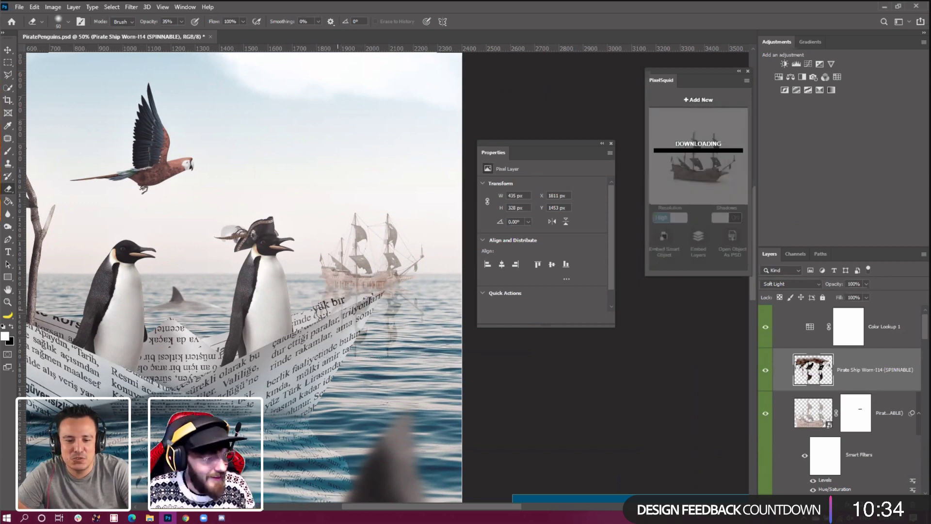
{"action": "key", "text": "bracketleft"}
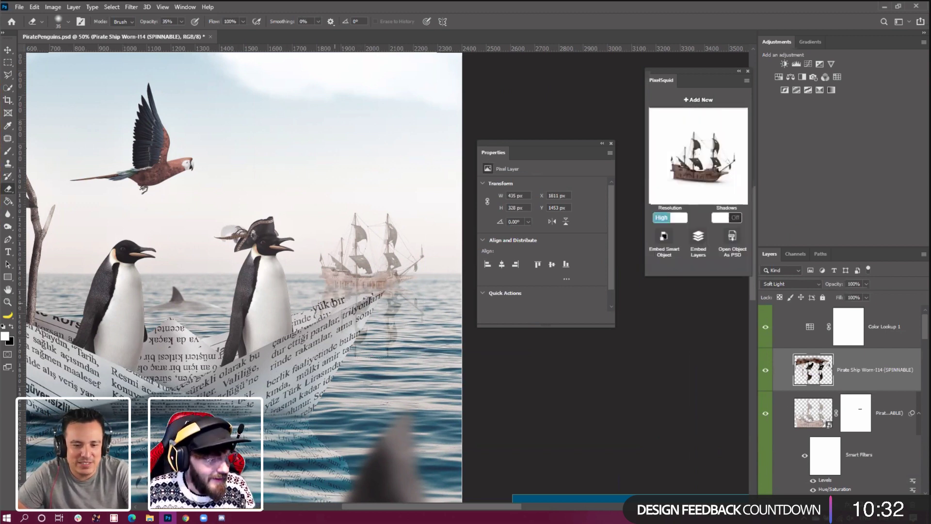
{"action": "key", "text": "bracketright"}
{"action": "key", "text": "bracketleft"}
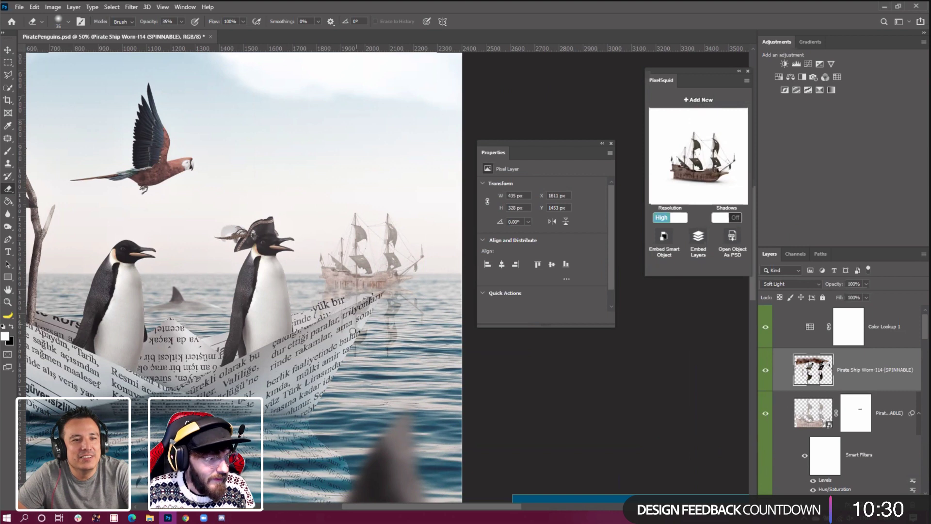
{"action": "key", "text": "bracketright"}
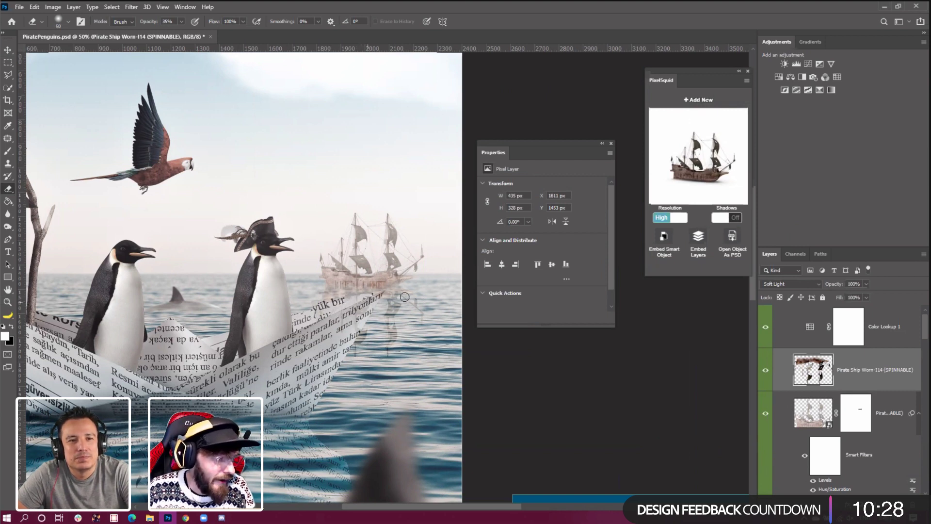
Raise the Eraser opacity to 100% and remove the mast reflection overlapping the paper boat
{"action": "left_click_drag", "start_coordinate": [181, 25], "coordinate": [275, 10]}
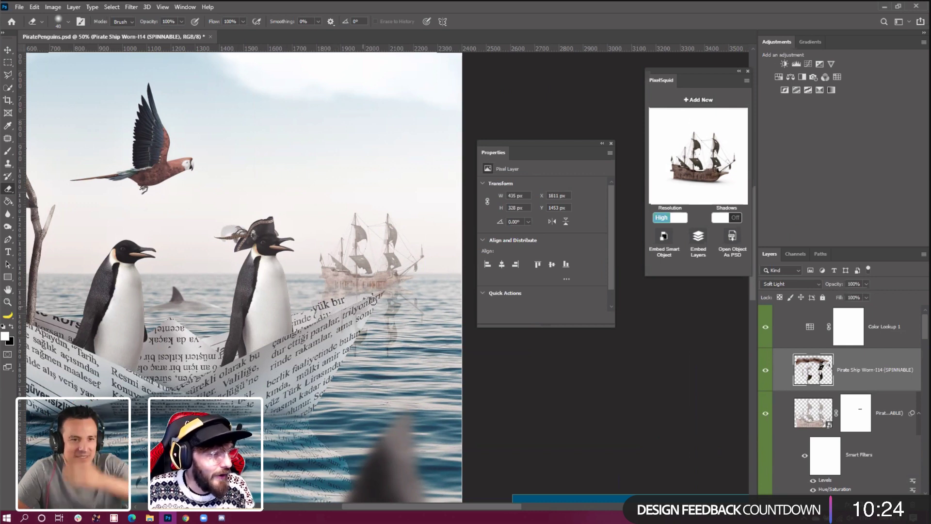
{"action": "key", "text": "bracketleft"}
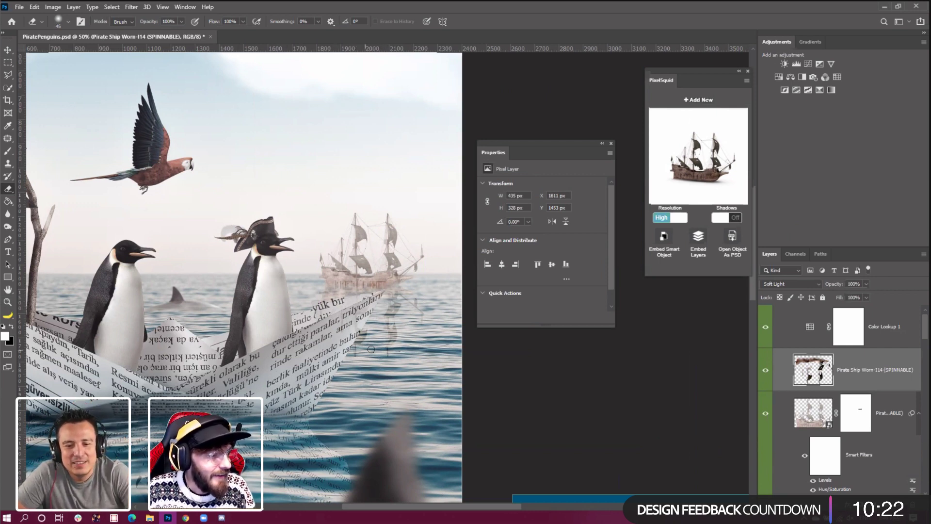
{"action": "key", "text": "bracketright"}
{"action": "key", "text": "bracketright"}
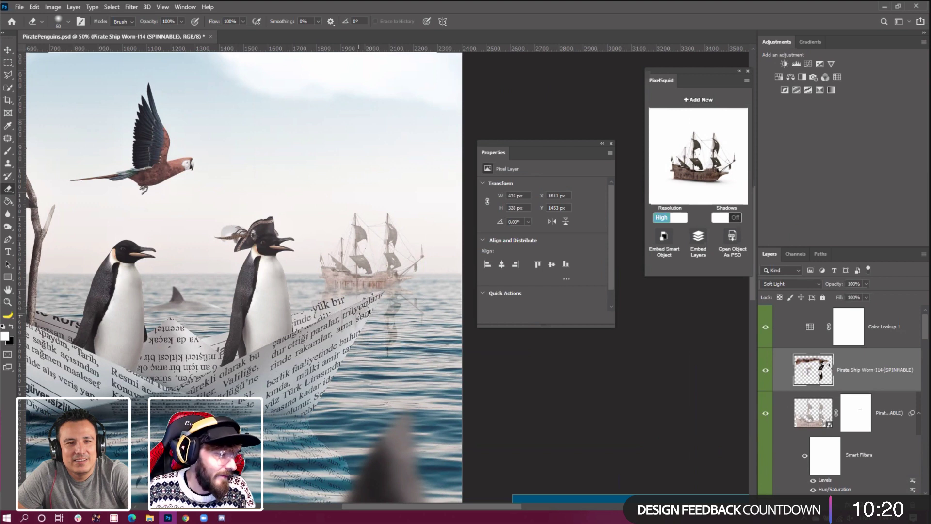
Fade the lower end of the remaining mast reflection with a larger Eraser brush, up to 175 px, at 28% opacity
{"action": "key", "text": "bracketright"}
{"action": "key", "text": "bracketright"}
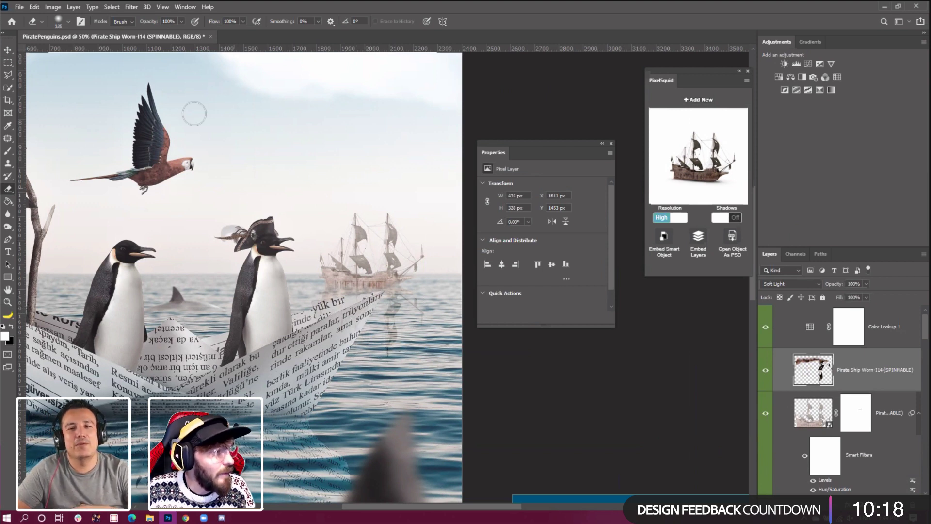
{"action": "key", "text": "bracketright"}
{"action": "left_click", "coordinate": [181, 22]}
{"action": "left_click", "coordinate": [232, 7]}
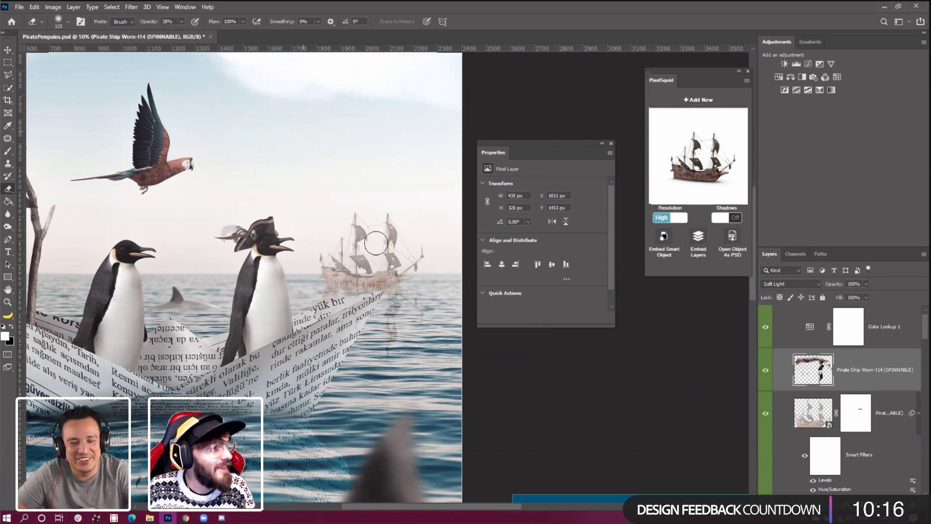
{"action": "key", "text": "bracketright"}
{"action": "key", "text": "bracketleft"}
{"action": "key", "text": "bracketleft"}
{"action": "key", "text": "bracketleft"}
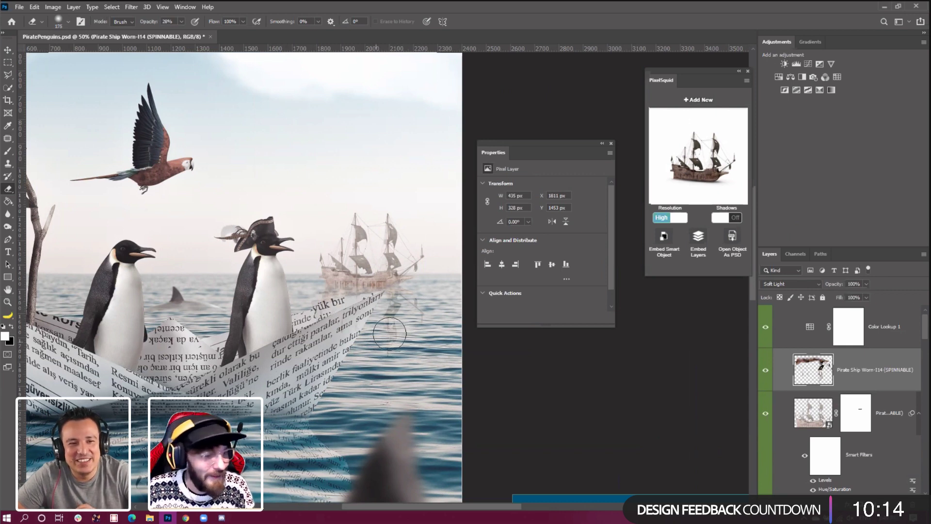
Fade out the remaining mast reflection beside the paper boat with a smaller Eraser brush, down to 60 px, at 28% opacity
{"action": "key", "text": "bracketleft"}
{"action": "key", "text": "bracketleft"}
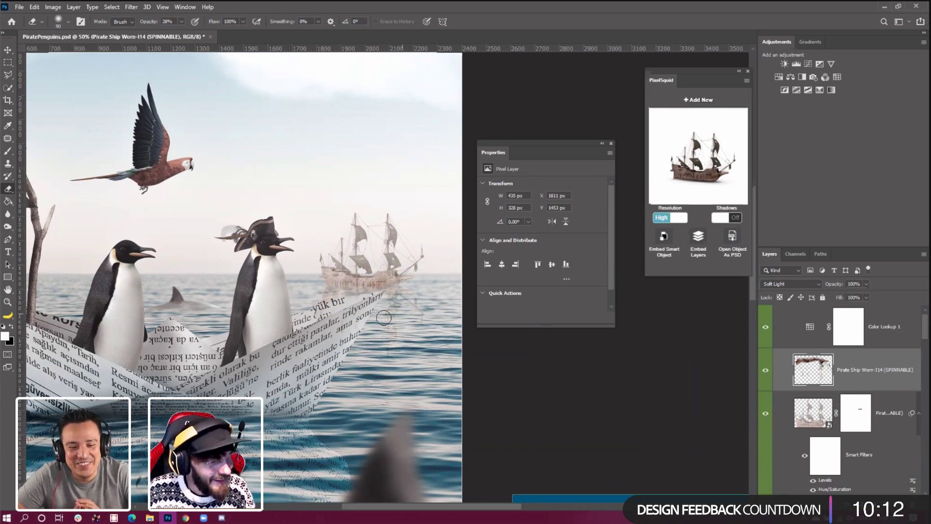
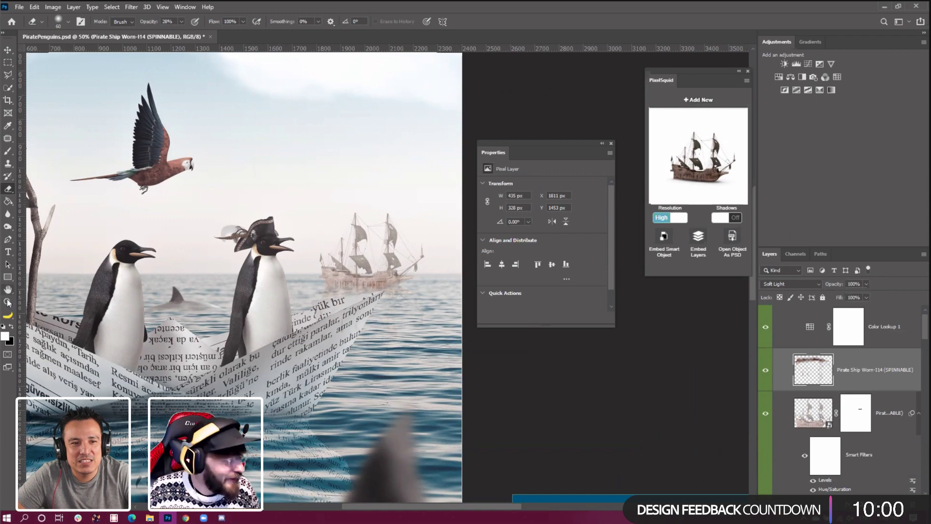
{"action": "key", "text": "z"}
{"action": "left_click", "coordinate": [117, 292], "text": "alt"}
{"action": "right_click", "coordinate": [149, 282]}
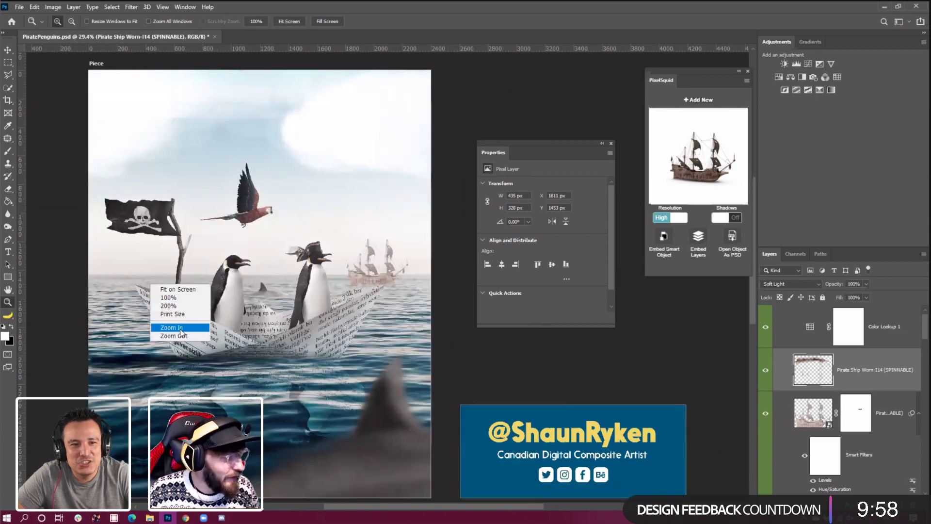
{"action": "left_click", "coordinate": [167, 328]}
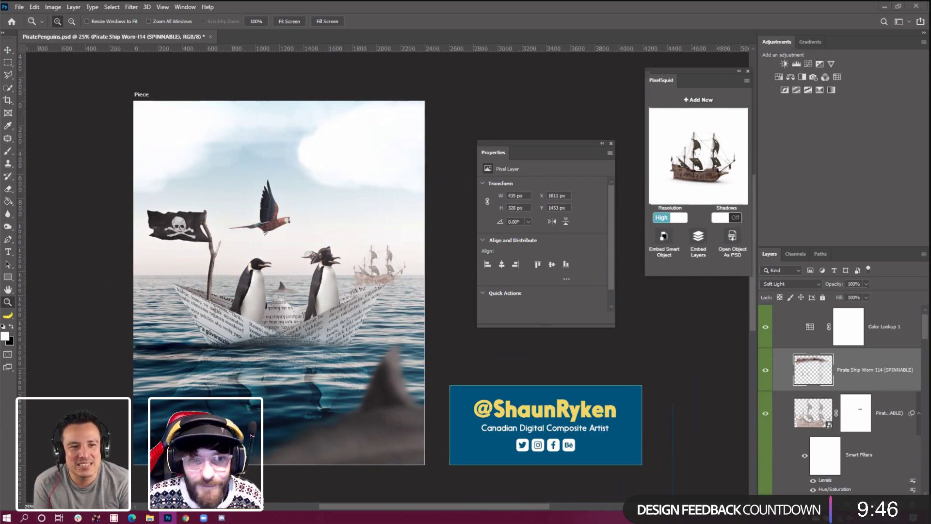
{"action": "left_click", "coordinate": [699, 100]}
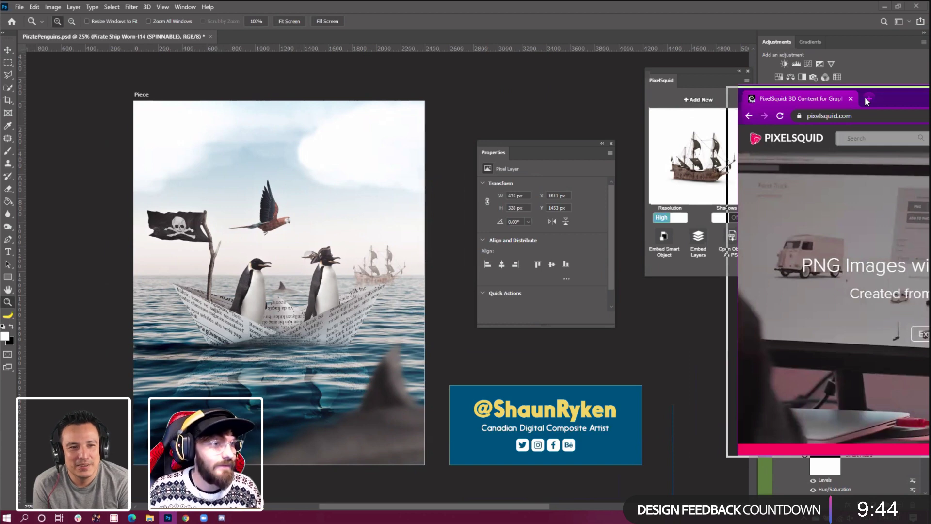
{"action": "double_click", "coordinate": [867, 98]}
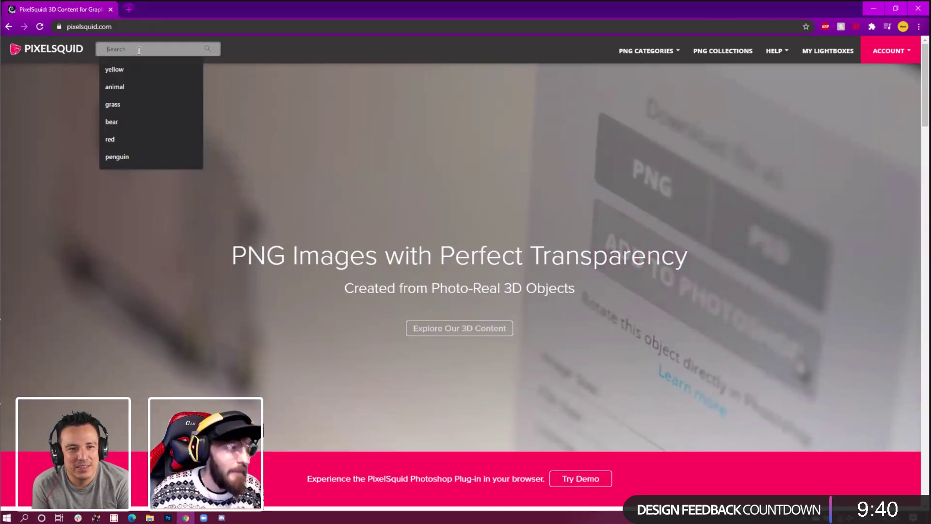
{"action": "key", "text": "alt+Tab"}
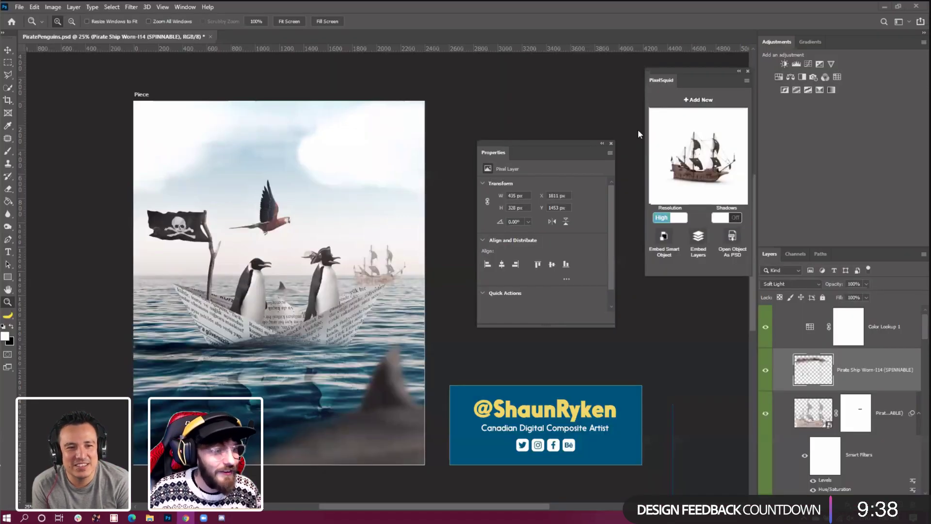
Add the red leather eye patch from the PixelSquid Part2 lightbox to the composite
{"action": "left_click", "coordinate": [260, 264]}
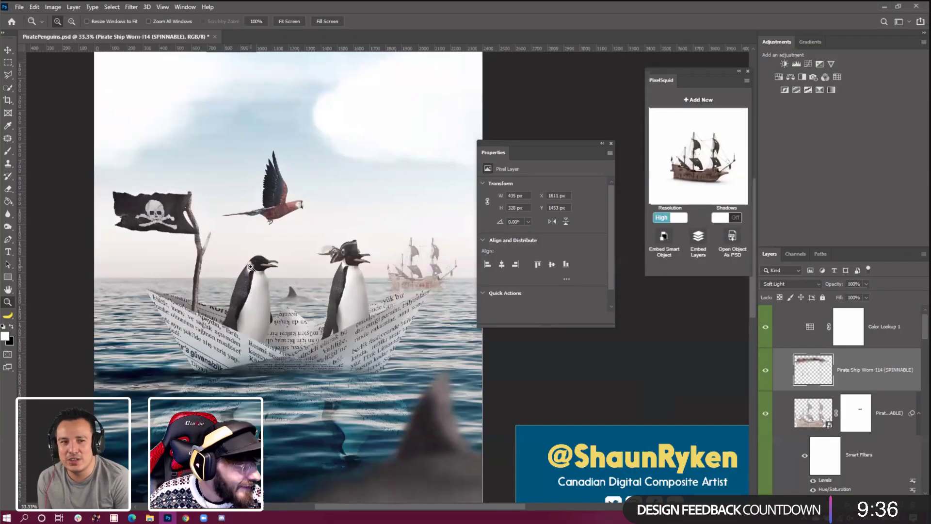
{"action": "left_click", "coordinate": [260, 263]}
{"action": "left_click", "coordinate": [274, 270]}
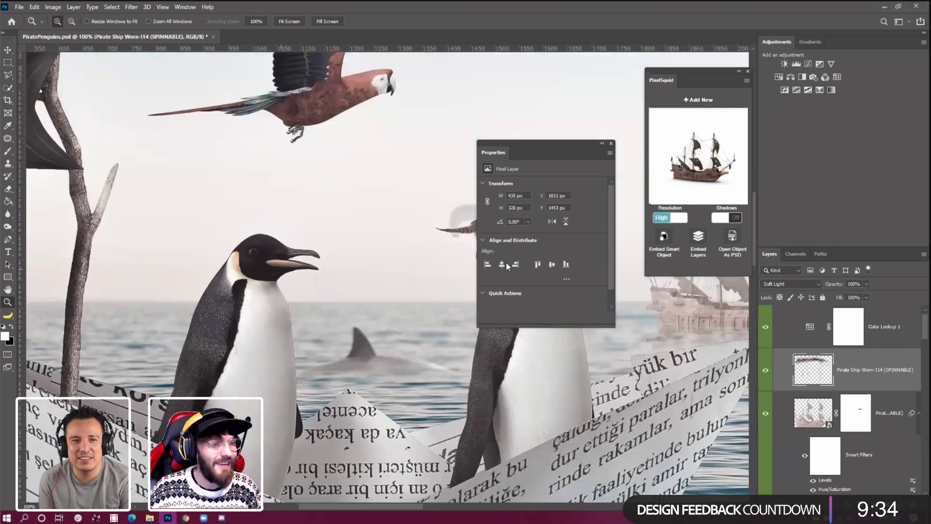
{"action": "scroll", "coordinate": [817, 344], "scroll_direction": "up", "scroll_amount": 1}
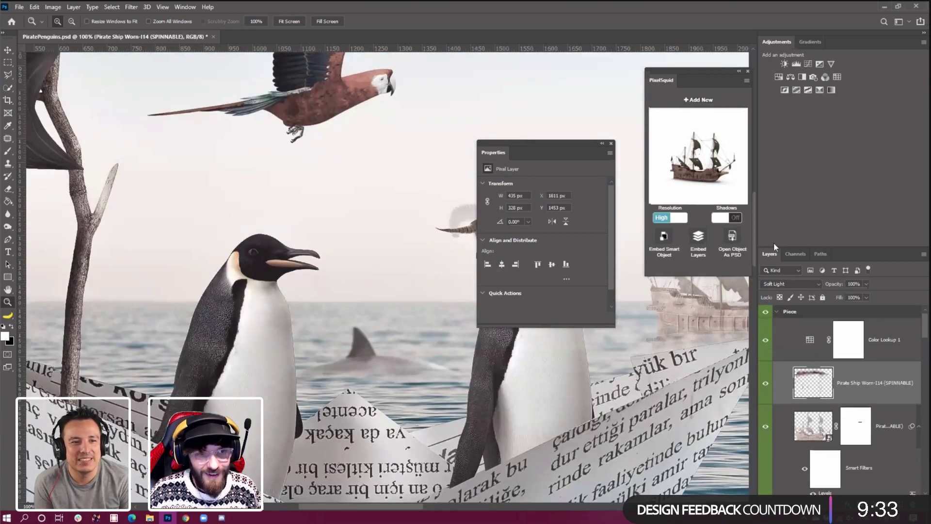
{"action": "left_click", "coordinate": [698, 100]}
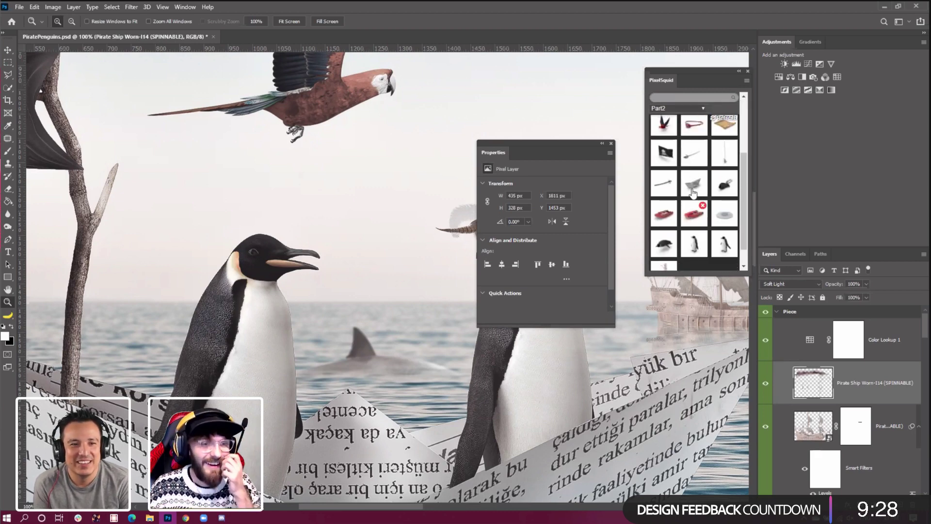
{"action": "left_click", "coordinate": [693, 217]}
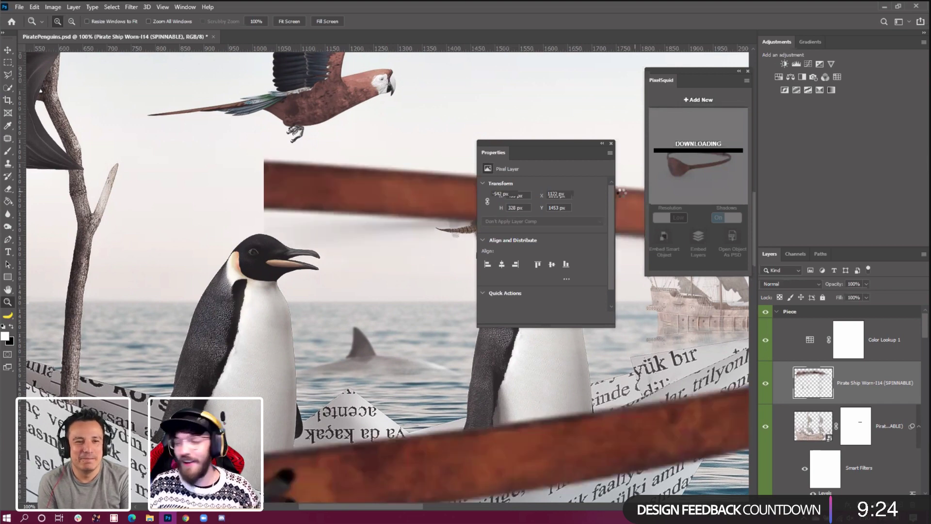
Scale the eye patch down to about 189% and place it over the head of the penguin nearest the flag
{"action": "scroll", "coordinate": [410, 232], "scroll_direction": "down", "scroll_amount": 5}
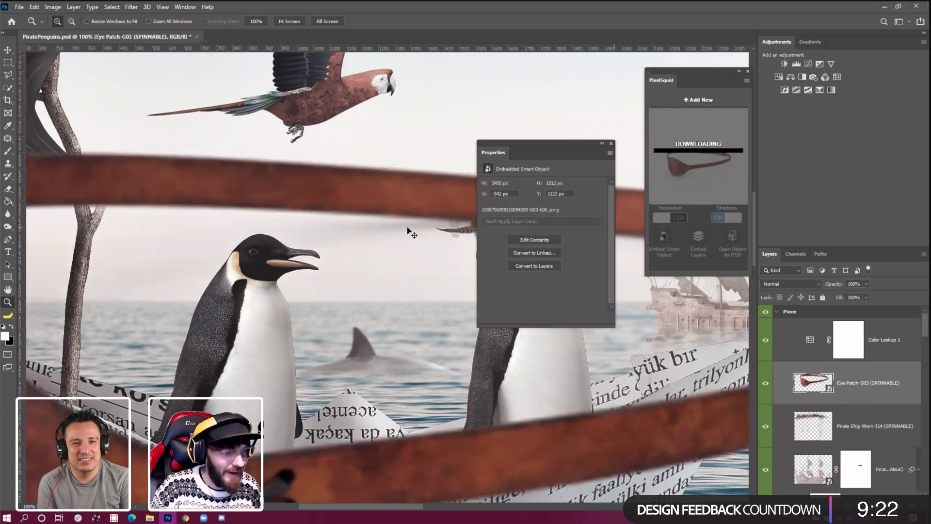
{"action": "scroll", "coordinate": [408, 228], "scroll_direction": "up", "scroll_amount": 1}
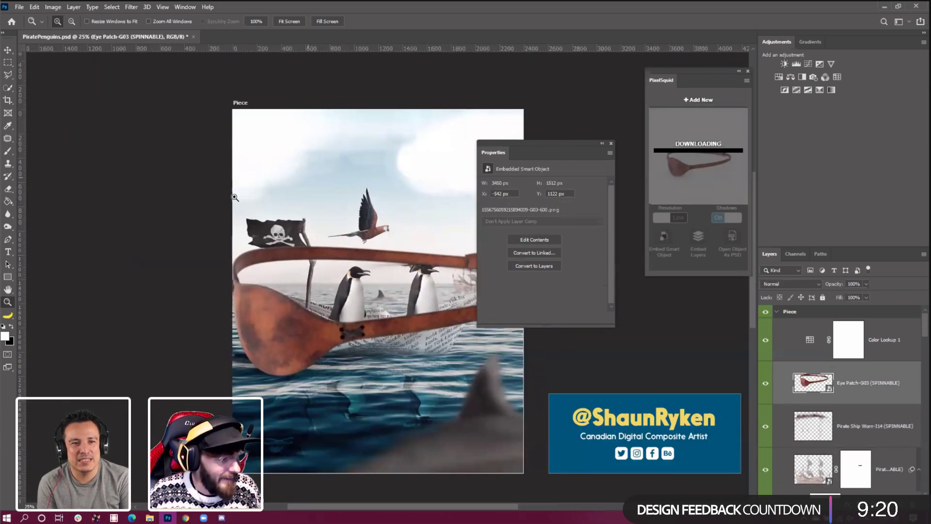
{"action": "key", "text": "v"}
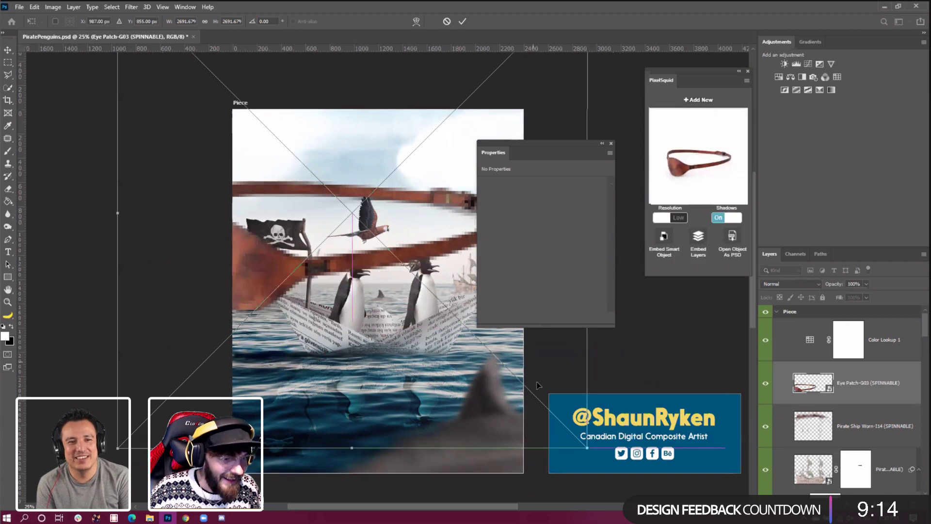
{"action": "left_click_drag", "start_coordinate": [584, 443], "coordinate": [218, 128]}
{"action": "left_click_drag", "start_coordinate": [196, 92], "coordinate": [392, 232]}
{"action": "key", "text": "ctrl+plus"}
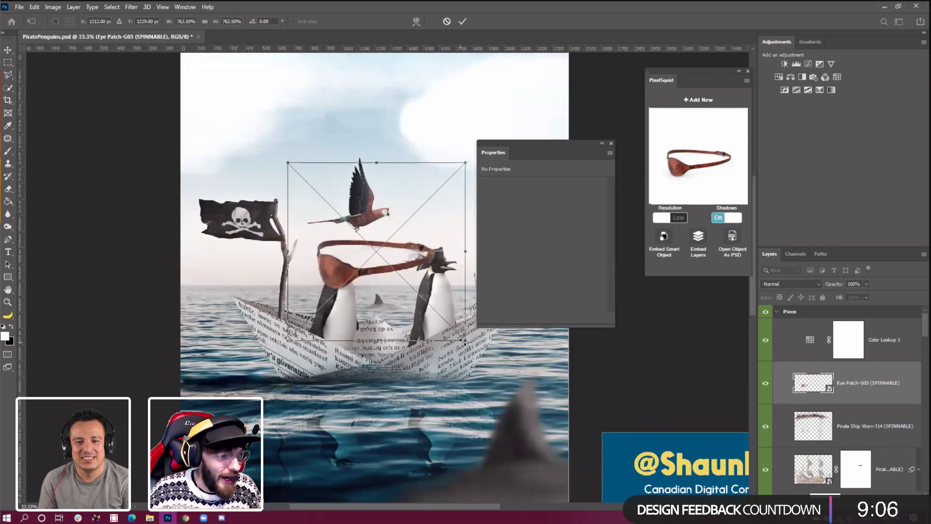
{"action": "left_click_drag", "start_coordinate": [429, 318], "coordinate": [359, 274]}
{"action": "key", "text": "ctrl+plus"}
{"action": "key", "text": "ctrl+plus"}
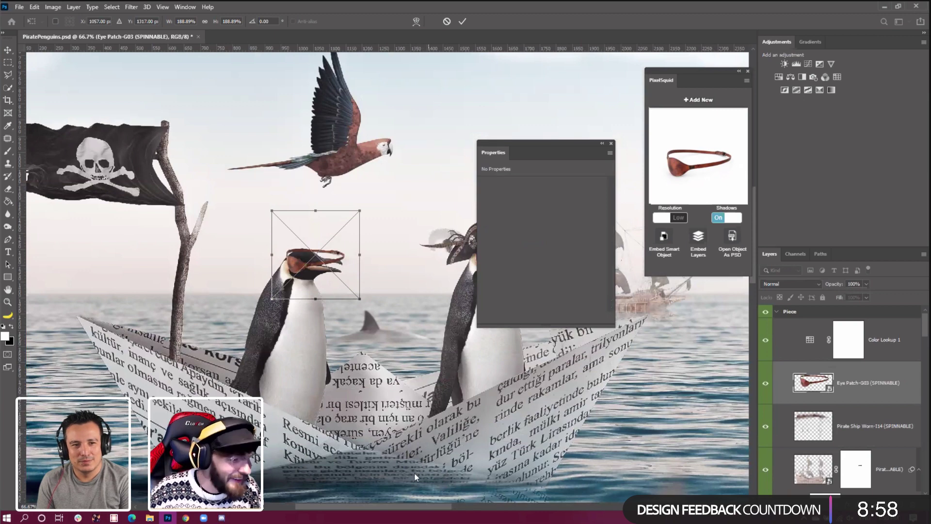
Shrink the eye patch to about 119 px wide just above that penguin's head and spin its 3D view to show the patch more frontally
{"action": "scroll", "coordinate": [435, 335], "scroll_direction": "left", "scroll_amount": 3}
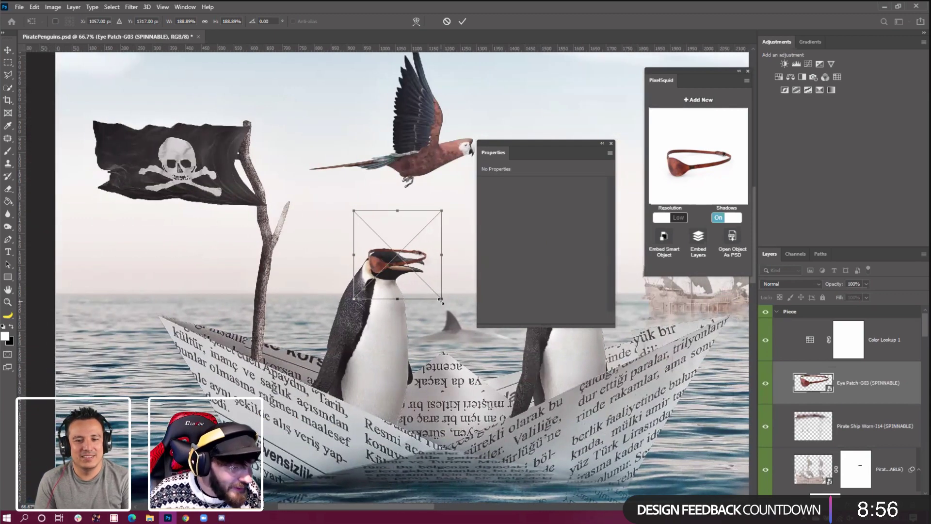
{"action": "left_click_drag", "start_coordinate": [441, 301], "coordinate": [402, 261]}
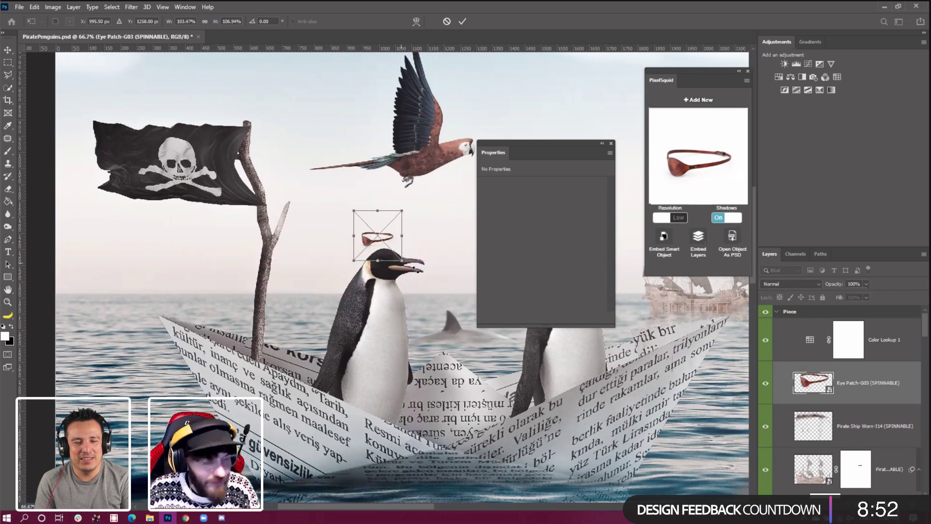
{"action": "key", "text": "Return"}
{"action": "left_click_drag", "start_coordinate": [680, 173], "coordinate": [684, 173]}
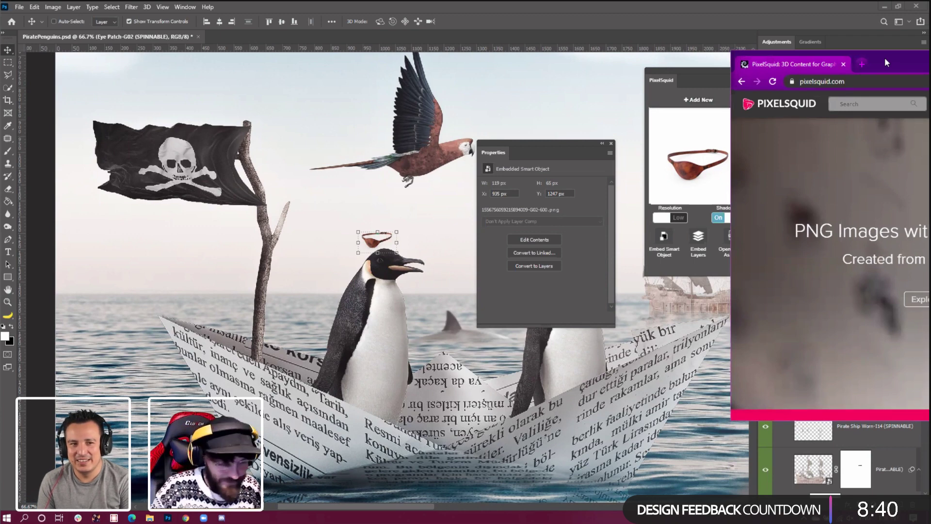
Switch to the PixelSquid website, search for pirate, and look through the results for further props
{"action": "double_click", "coordinate": [884, 57]}
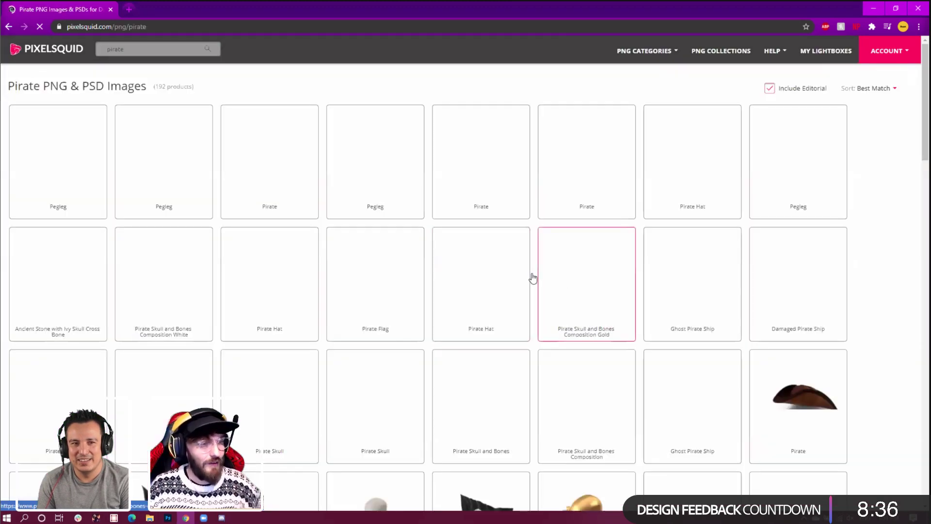
{"action": "scroll", "coordinate": [481, 276], "scroll_direction": "down", "scroll_amount": 2}
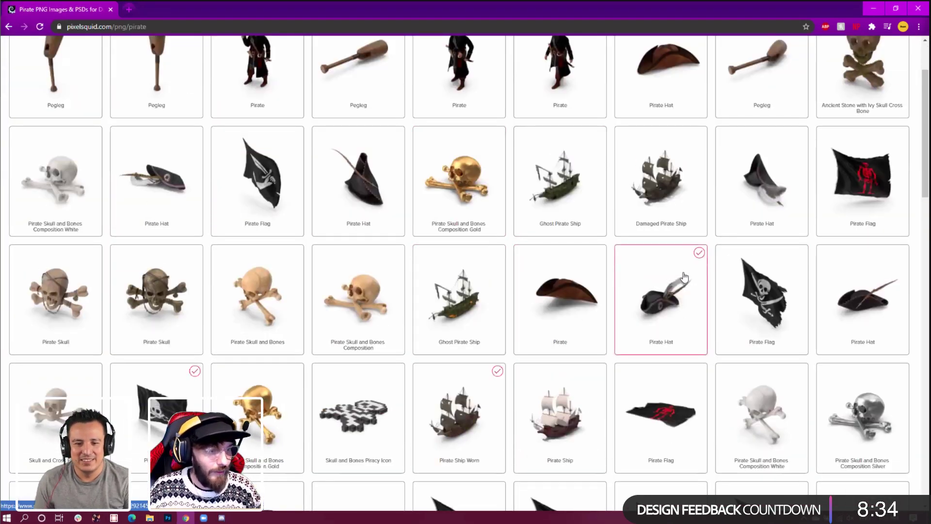
{"action": "scroll", "coordinate": [684, 277], "scroll_direction": "down", "scroll_amount": 8}
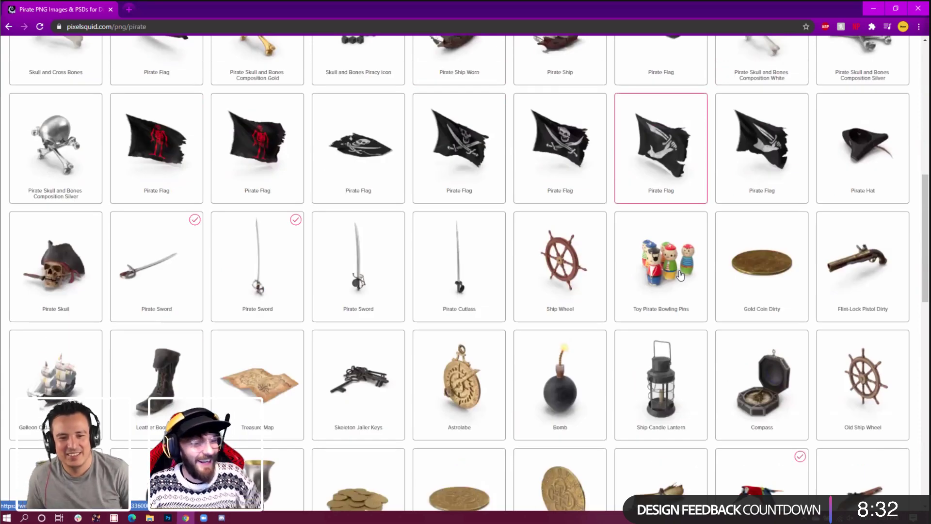
{"action": "scroll", "coordinate": [681, 275], "scroll_direction": "down", "scroll_amount": 2}
{"action": "scroll", "coordinate": [675, 269], "scroll_direction": "down", "scroll_amount": 2}
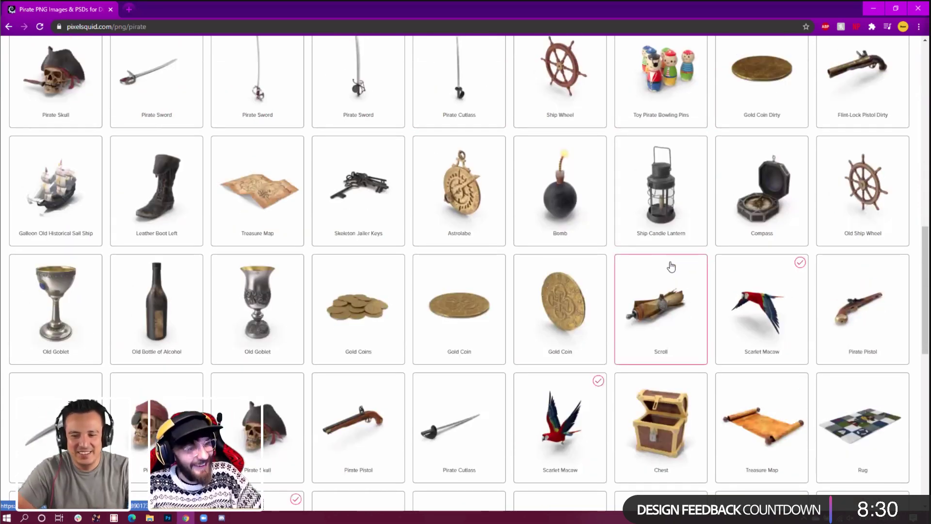
{"action": "scroll", "coordinate": [583, 261], "scroll_direction": "down", "scroll_amount": 2}
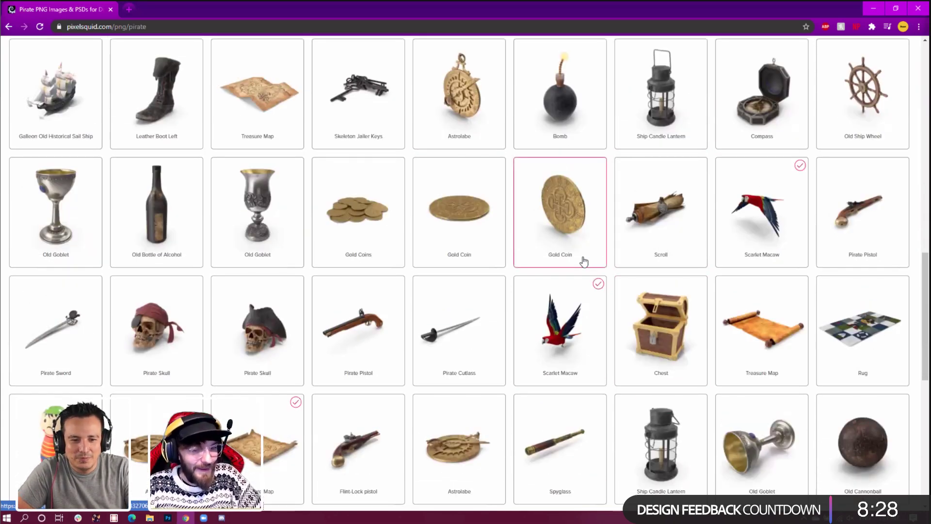
{"action": "scroll", "coordinate": [584, 262], "scroll_direction": "down", "scroll_amount": 2}
{"action": "scroll", "coordinate": [584, 262], "scroll_direction": "down", "scroll_amount": 2}
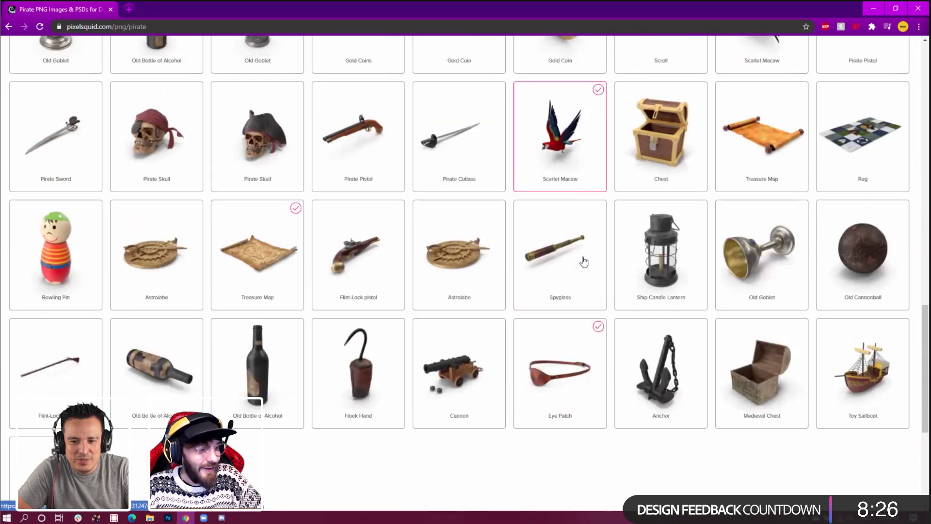
{"action": "scroll", "coordinate": [598, 266], "scroll_direction": "up", "scroll_amount": 20}
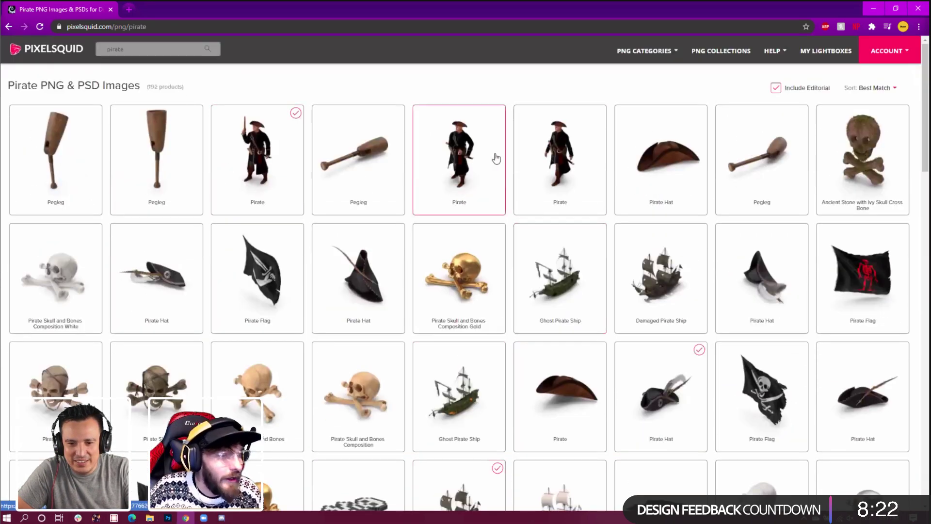
Search PixelSquid for treasure and add the open Treasure Chest full of gold to a lightbox
{"action": "left_click", "coordinate": [155, 50]}
{"action": "type", "text": "treasur"}
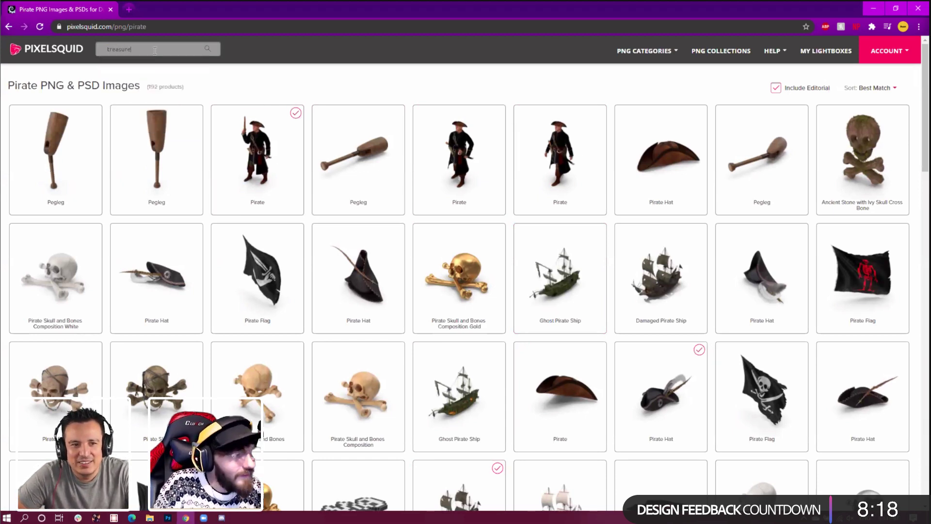
{"action": "key", "text": "Return"}
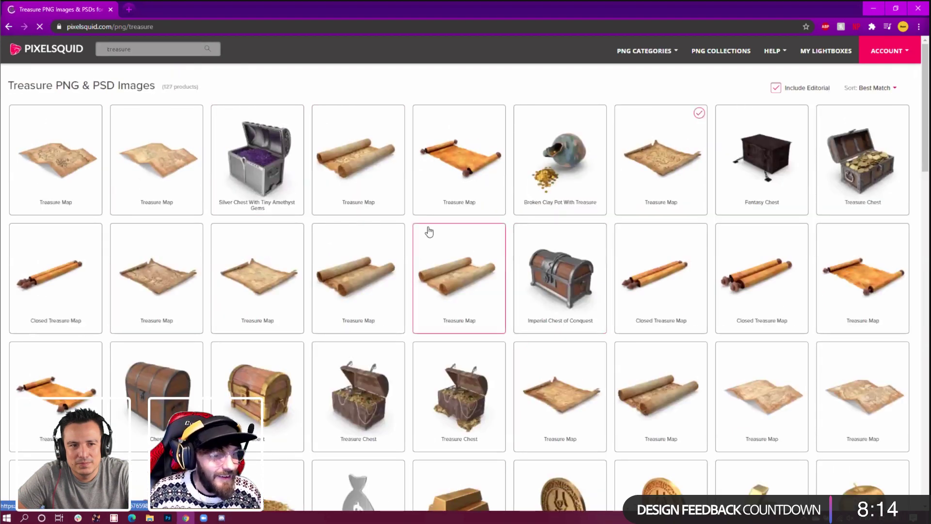
{"action": "scroll", "coordinate": [627, 281], "scroll_direction": "down", "scroll_amount": 2}
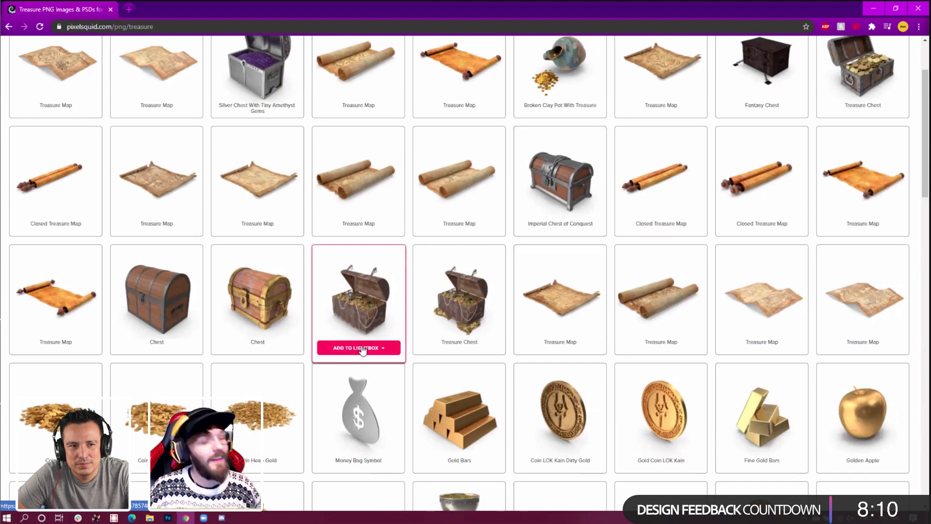
{"action": "left_click", "coordinate": [363, 348]}
{"action": "left_click", "coordinate": [359, 378]}
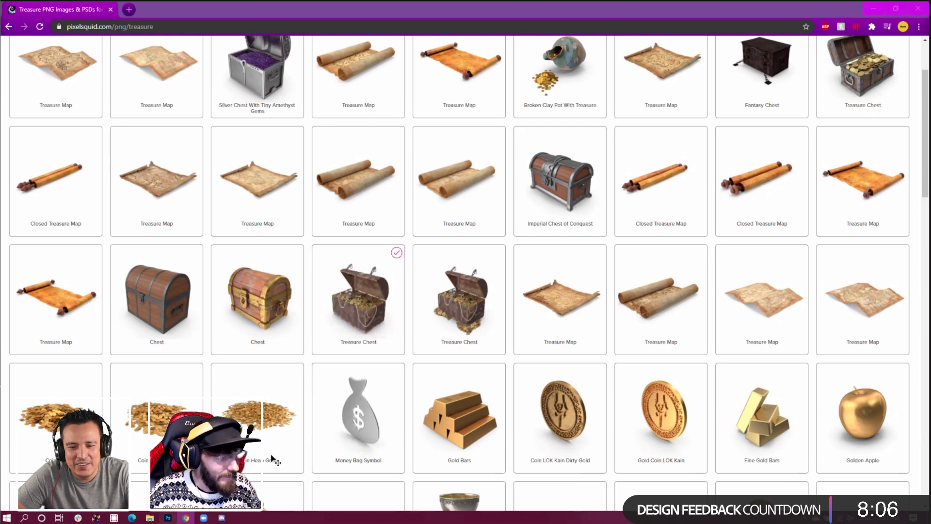
{"action": "left_click", "coordinate": [170, 518]}
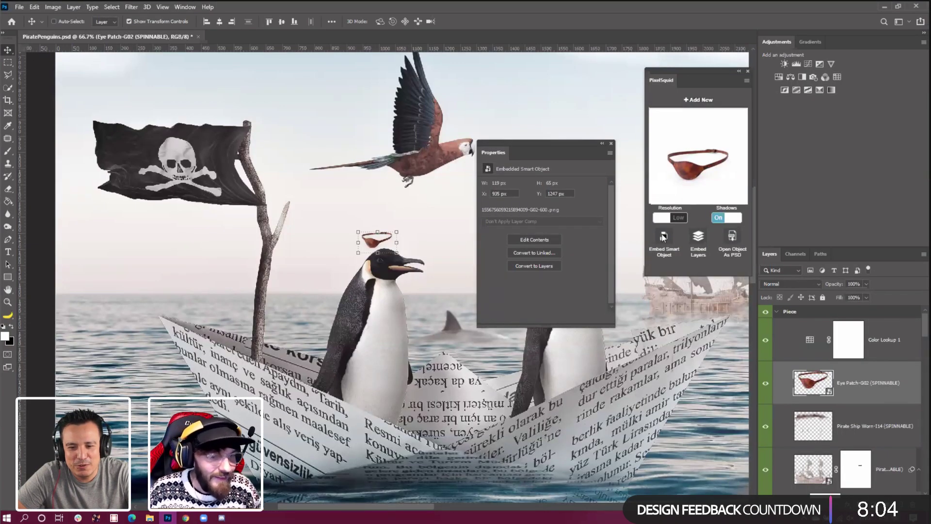
{"action": "left_click", "coordinate": [709, 108]}
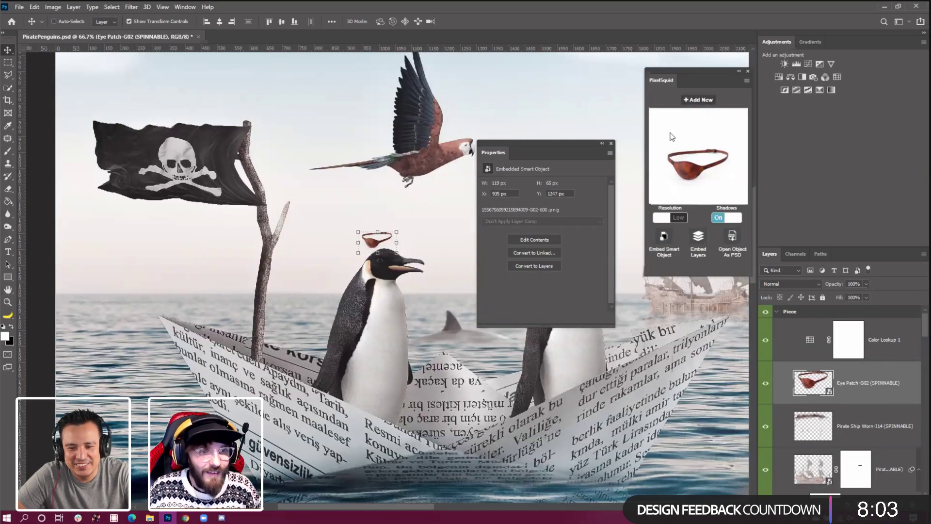
Switch back to the PixelSquid website and search for photoshop
{"action": "left_click", "coordinate": [185, 518]}
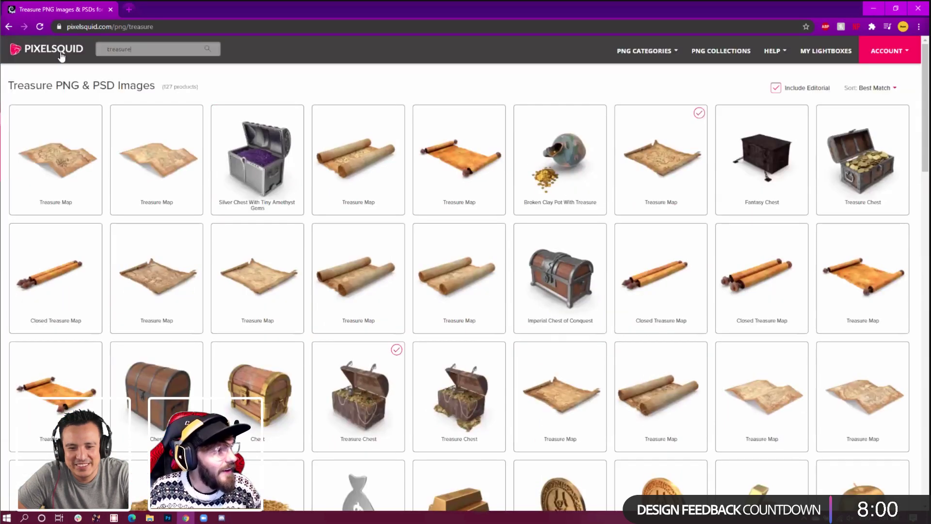
{"action": "key", "text": "ctrl+a"}
{"action": "type", "text": "photoshop"}
{"action": "key", "text": "Return"}
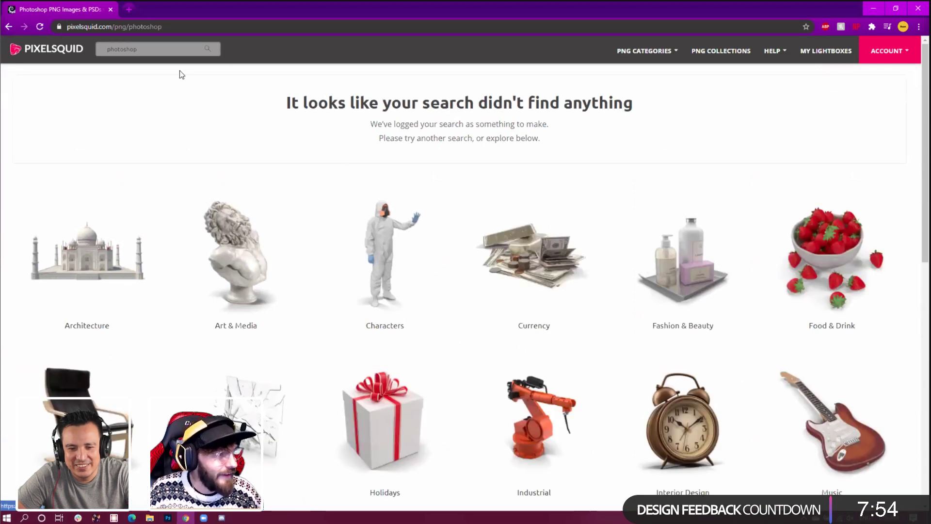
Search PixelSquid for social and look through the social icon and speech bubble results
{"action": "double_click", "coordinate": [108, 45]}
{"action": "type", "text": "social"}
{"action": "key", "text": "Return"}
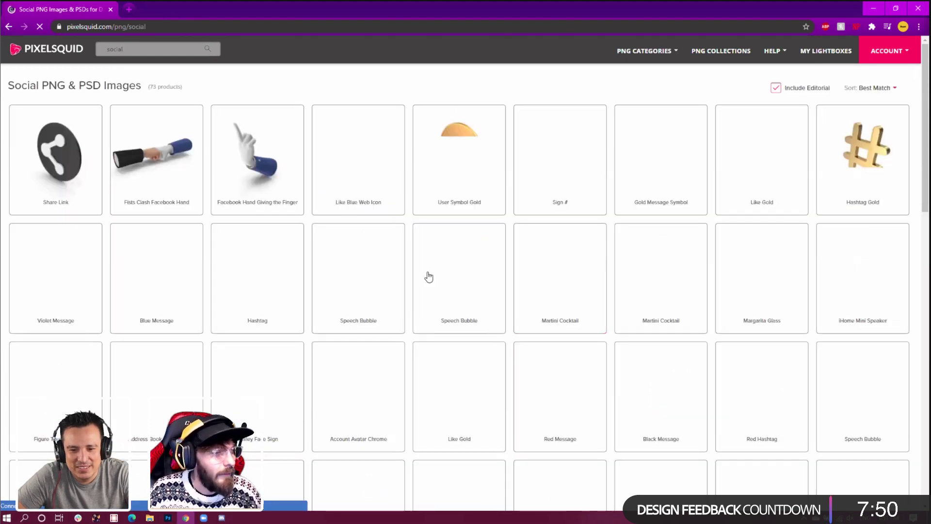
{"action": "scroll", "coordinate": [418, 291], "scroll_direction": "down", "scroll_amount": 2}
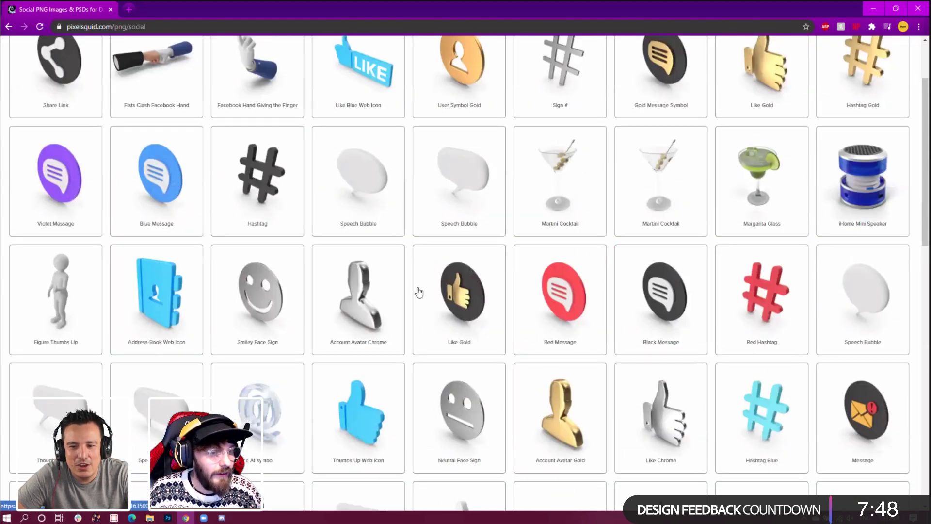
{"action": "scroll", "coordinate": [242, 301], "scroll_direction": "down", "scroll_amount": 2}
{"action": "scroll", "coordinate": [631, 334], "scroll_direction": "down", "scroll_amount": 5}
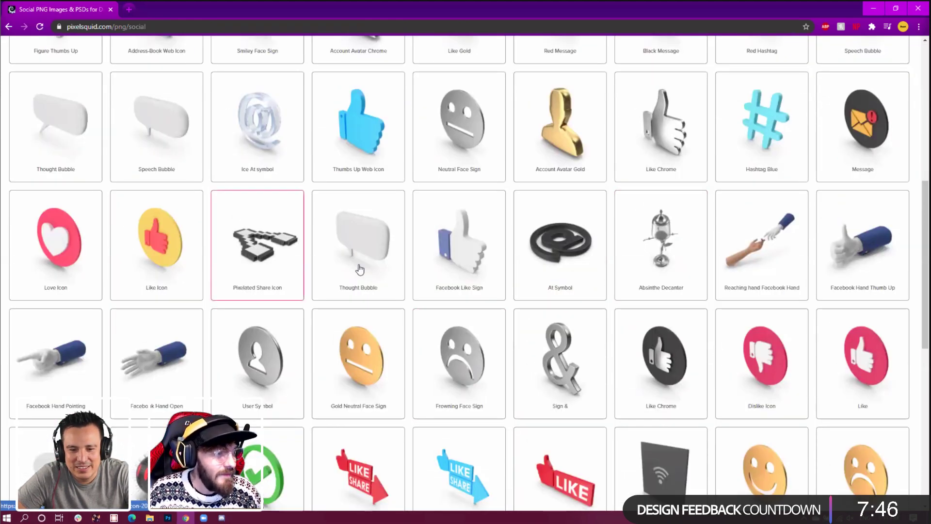
{"action": "scroll", "coordinate": [359, 272], "scroll_direction": "down", "scroll_amount": 1}
{"action": "scroll", "coordinate": [360, 323], "scroll_direction": "down", "scroll_amount": 5}
{"action": "scroll", "coordinate": [357, 316], "scroll_direction": "up", "scroll_amount": 15}
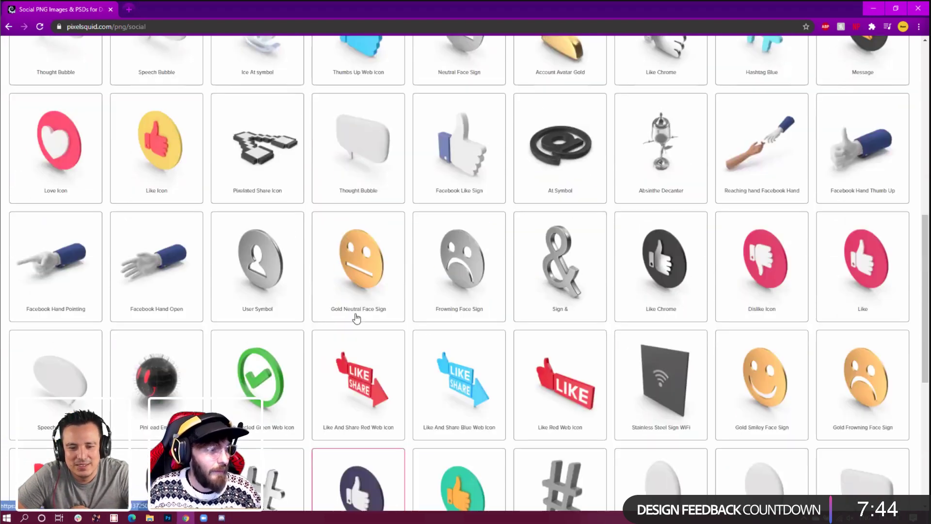
{"action": "scroll", "coordinate": [251, 336], "scroll_direction": "down", "scroll_amount": 5}
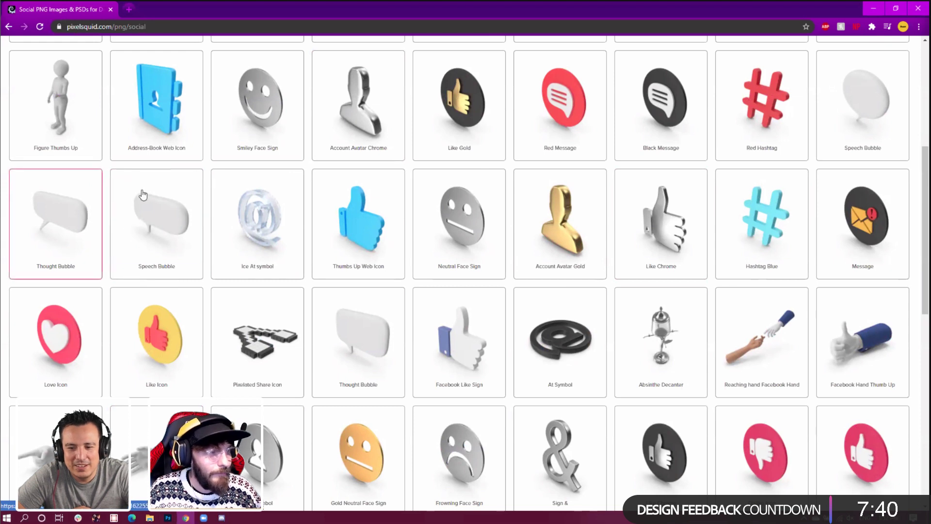
{"action": "mouse_move", "coordinate": [183, 209]}
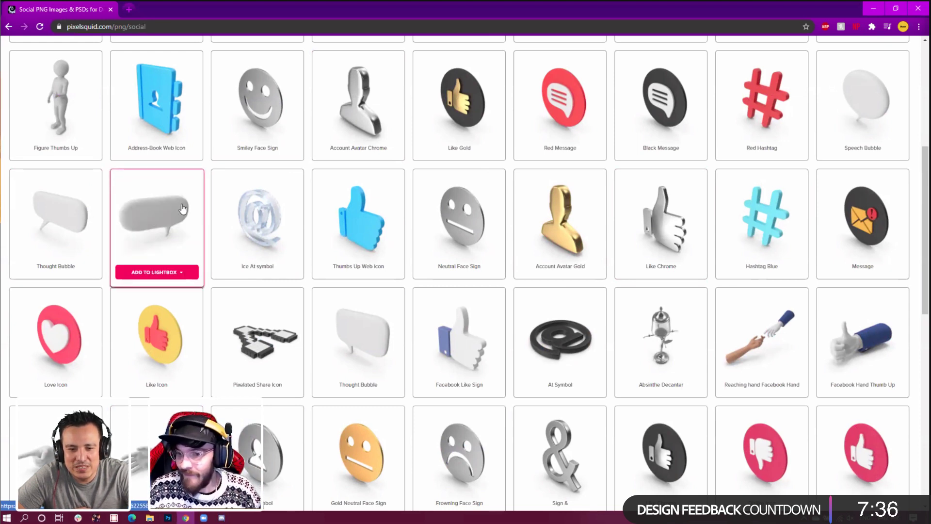
{"action": "mouse_move", "coordinate": [68, 221]}
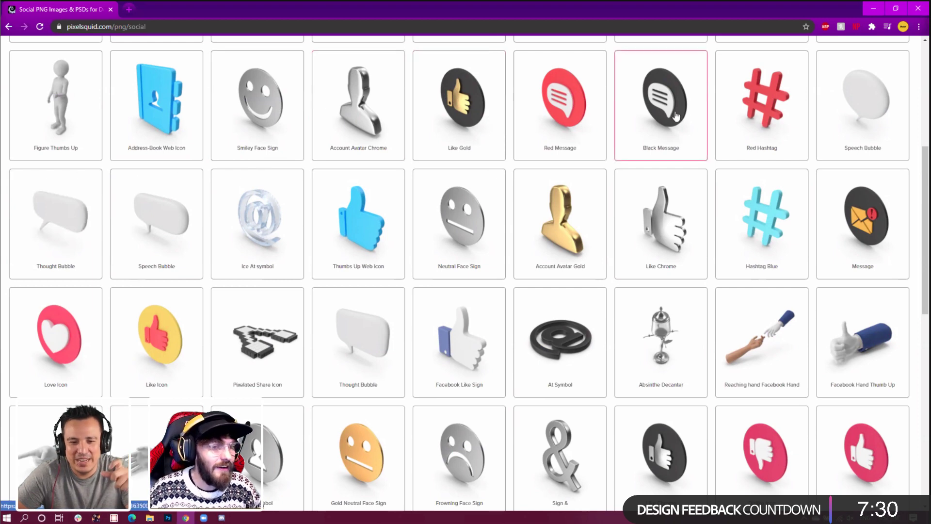
{"action": "scroll", "coordinate": [606, 187], "scroll_direction": "up", "scroll_amount": 6}
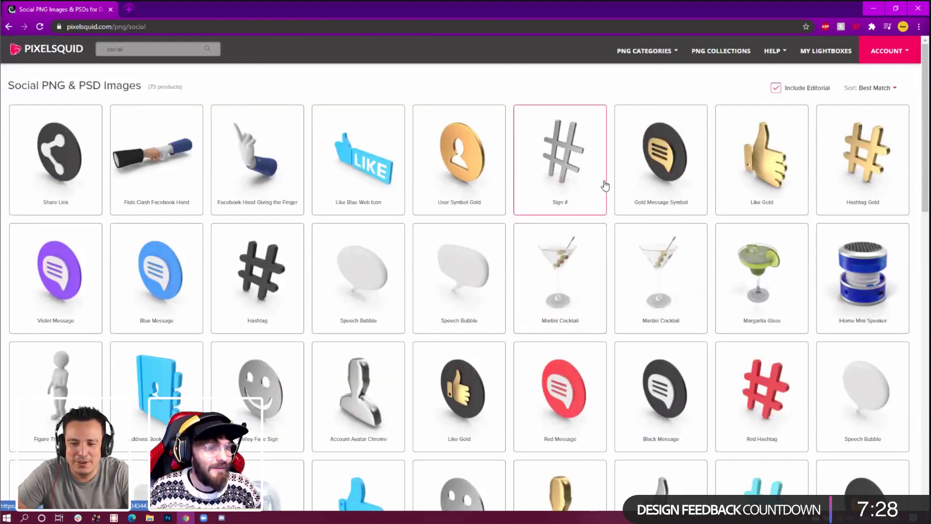
{"action": "scroll", "coordinate": [646, 183], "scroll_direction": "down", "scroll_amount": 2}
{"action": "scroll", "coordinate": [647, 183], "scroll_direction": "up", "scroll_amount": 2}
Switch back to Photoshop, hide the Eye Patch layer, and insert the treasure chest from the Part2 lightbox
{"action": "left_click", "coordinate": [872, 9]}
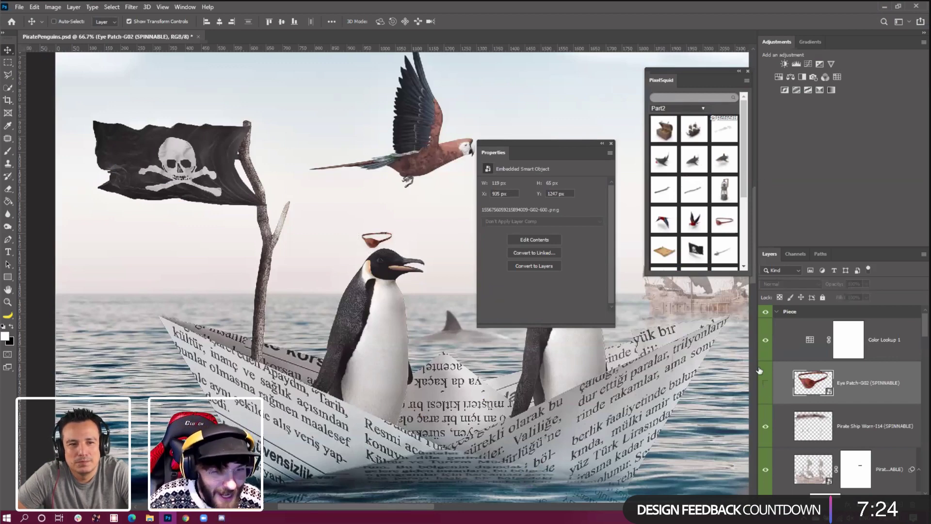
{"action": "left_click", "coordinate": [766, 382]}
{"action": "left_click", "coordinate": [664, 128]}
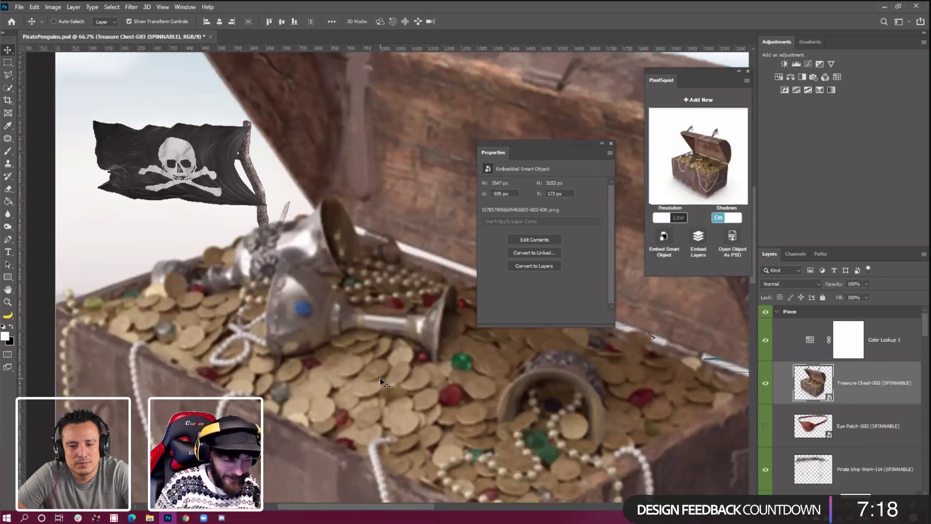
Undo the accidental Luminosity blend mode change on the treasure chest layer
{"action": "scroll", "coordinate": [384, 383], "scroll_direction": "down", "scroll_amount": 6}
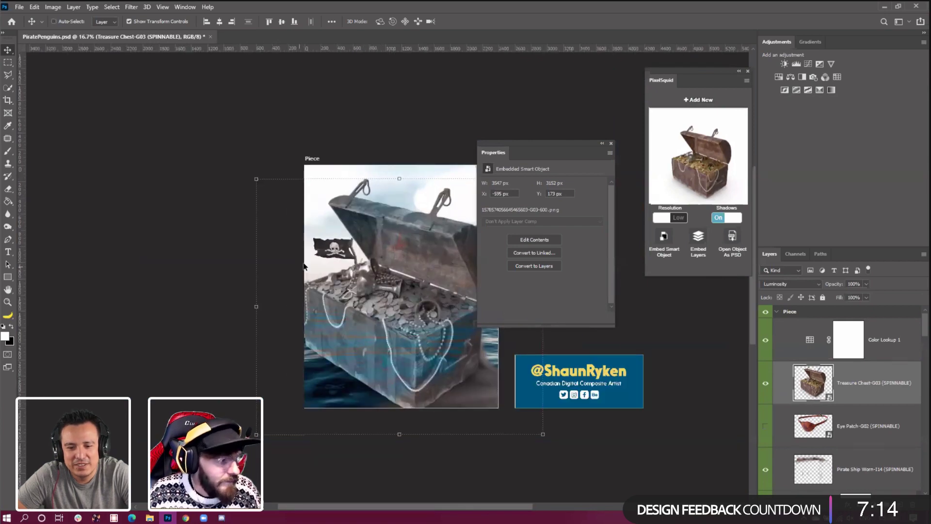
{"action": "left_click", "coordinate": [34, 7]}
{"action": "left_click", "coordinate": [53, 16]}
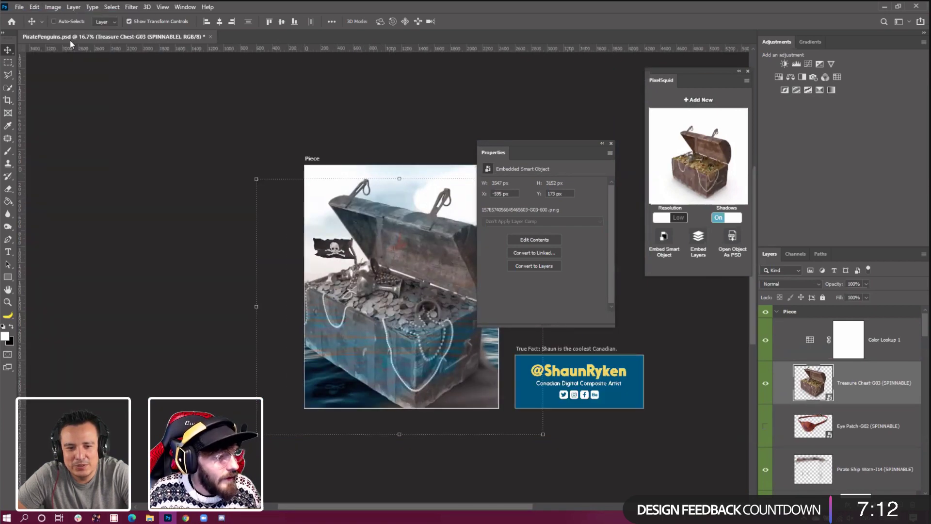
{"action": "key", "text": "ctrl+z"}
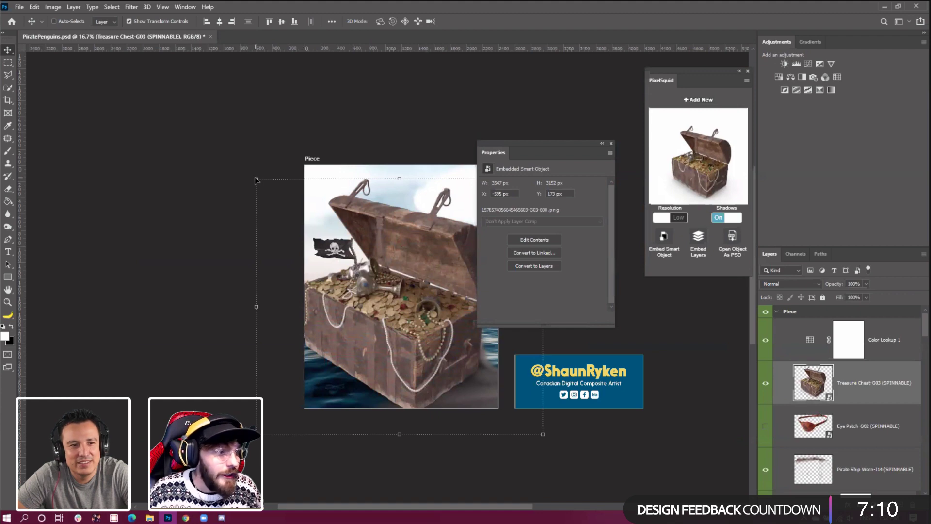
Scale the treasure chest down and place it between the two penguins in the paper boat
{"action": "left_click_drag", "start_coordinate": [256, 179], "coordinate": [459, 388]}
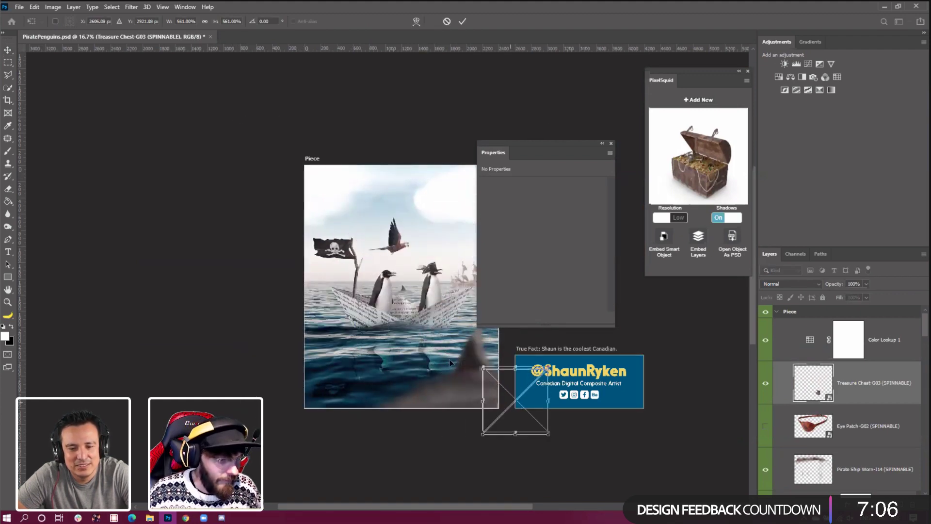
{"action": "left_click_drag", "start_coordinate": [513, 406], "coordinate": [402, 313]}
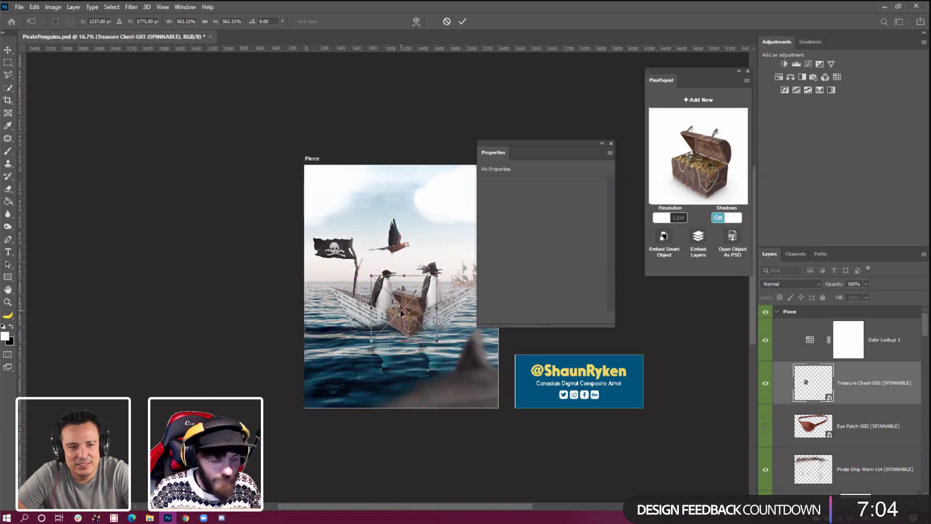
{"action": "scroll", "coordinate": [401, 312], "scroll_direction": "up", "scroll_amount": 3}
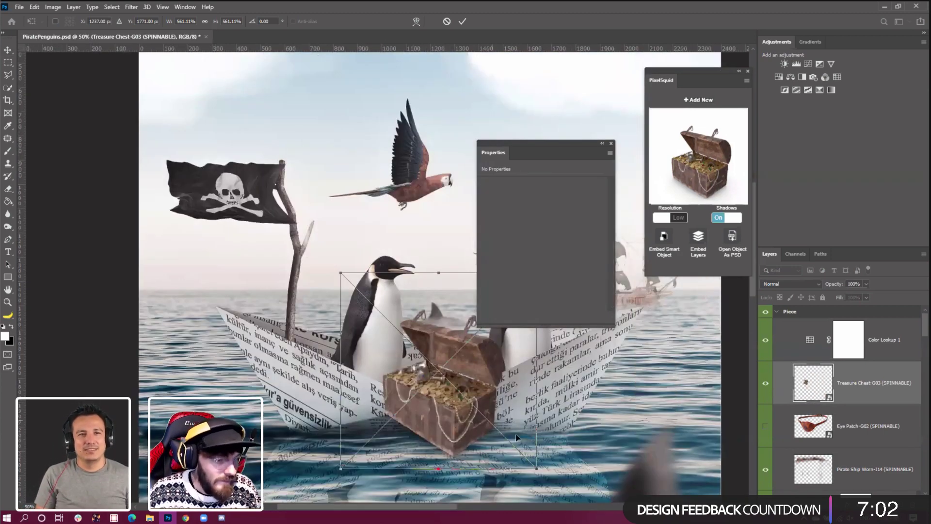
{"action": "left_click_drag", "start_coordinate": [537, 466], "coordinate": [503, 433]}
{"action": "key", "text": "Return"}
Spin the treasure chest's 3D view to face more frontally and position it at about X 995 px, Y 1646 px
{"action": "left_click_drag", "start_coordinate": [693, 178], "coordinate": [706, 175]}
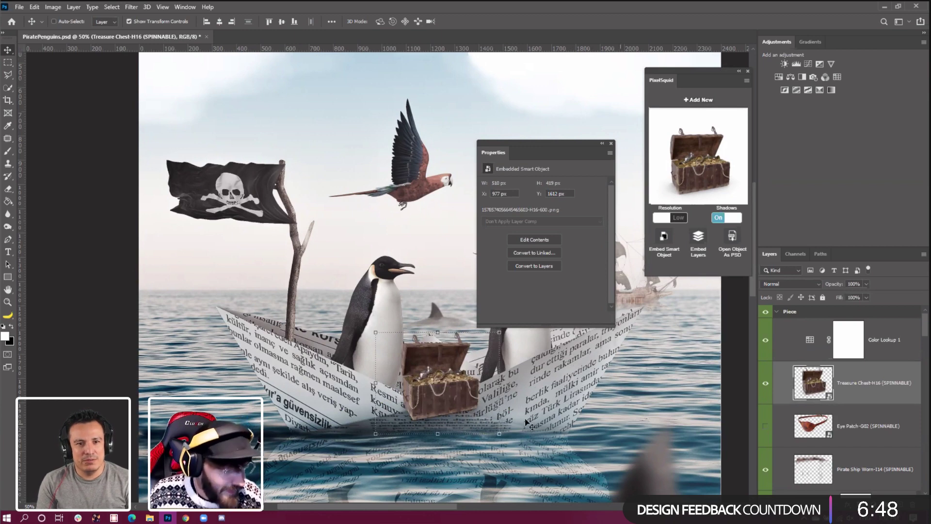
{"action": "left_click_drag", "start_coordinate": [471, 387], "coordinate": [473, 389]}
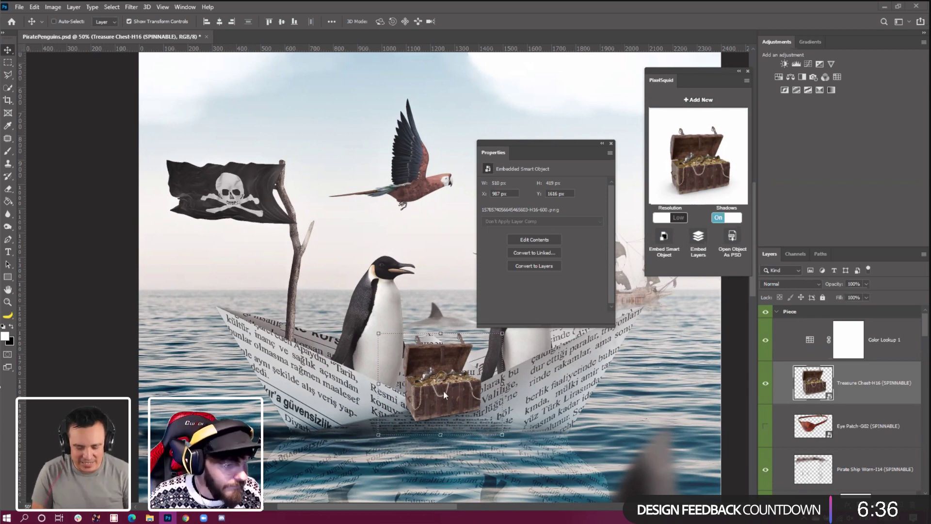
{"action": "left_click_drag", "start_coordinate": [458, 391], "coordinate": [468, 391]}
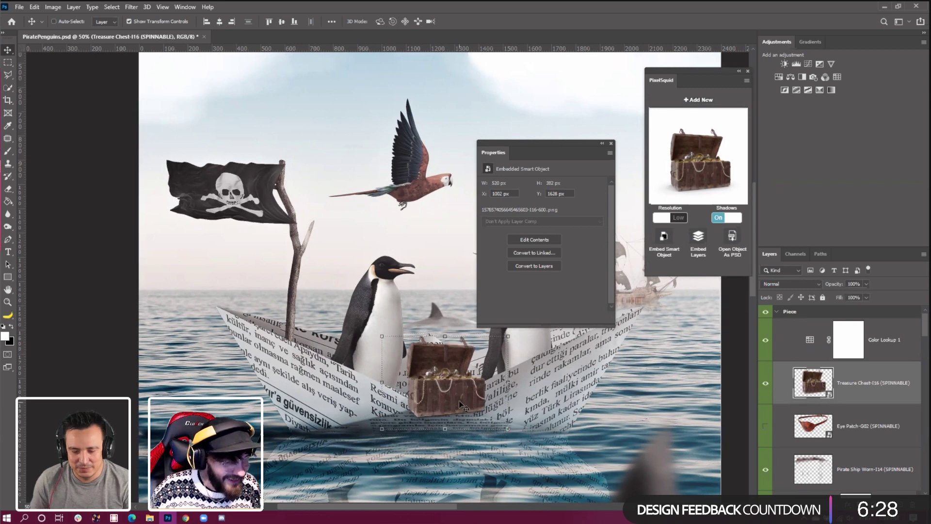
{"action": "left_click_drag", "start_coordinate": [455, 396], "coordinate": [458, 409]}
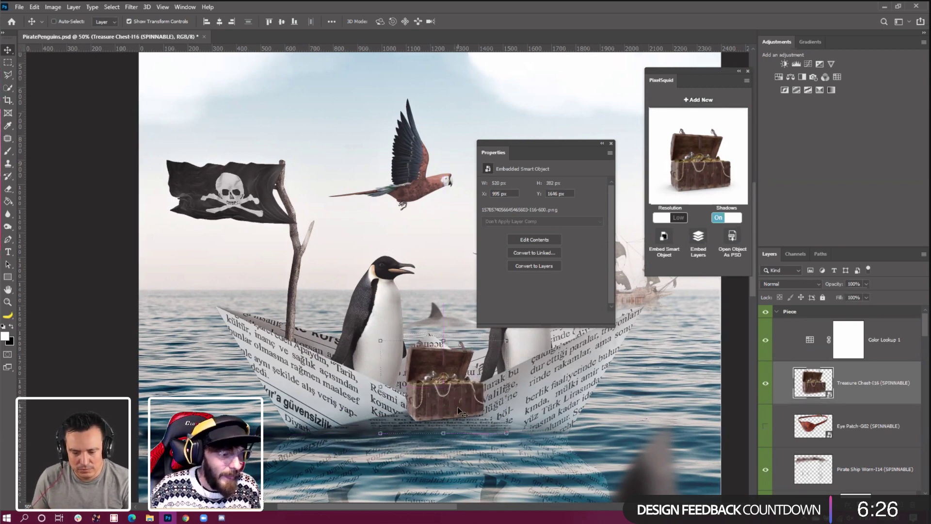
Select the boat's left front side, including where it overlaps the lower part of the chest, with the Polygonal Lasso
{"action": "left_click", "coordinate": [7, 74]}
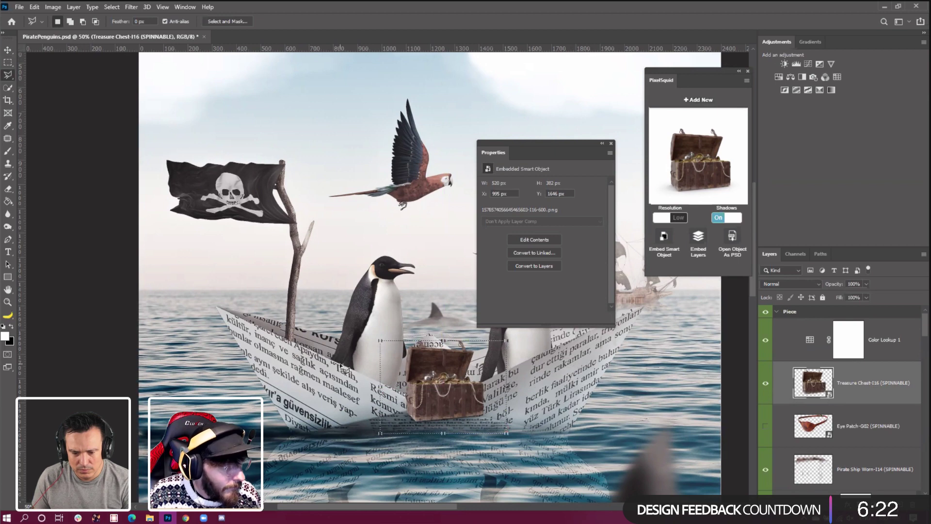
{"action": "left_click", "coordinate": [423, 401]}
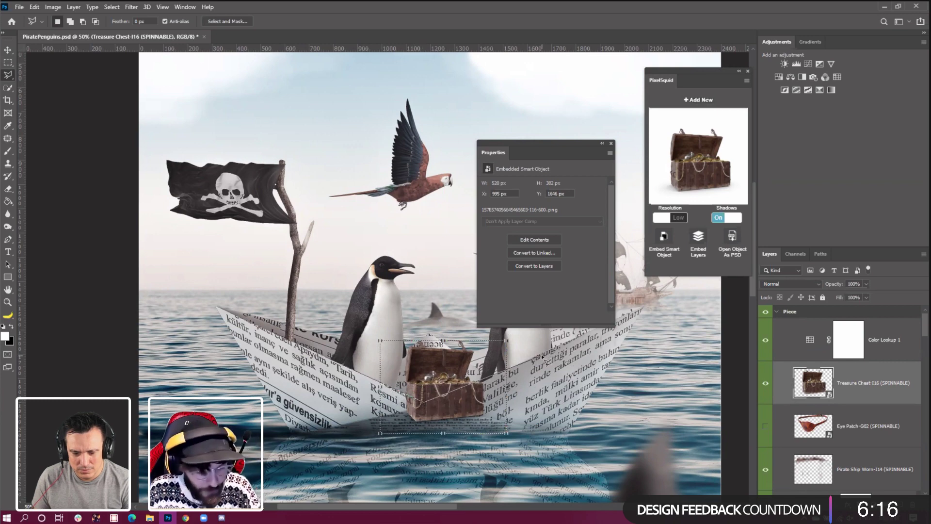
{"action": "left_click", "coordinate": [519, 445]}
{"action": "left_click", "coordinate": [296, 445]}
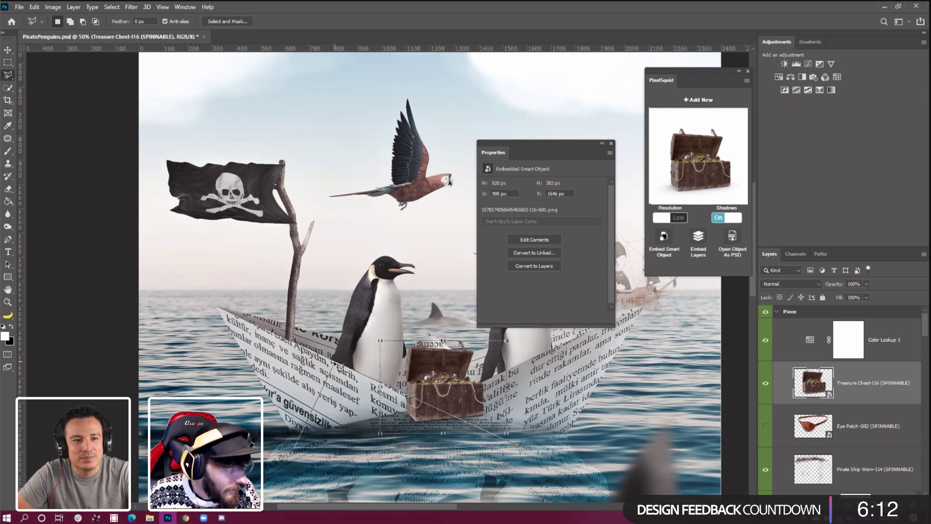
{"action": "left_click", "coordinate": [340, 366]}
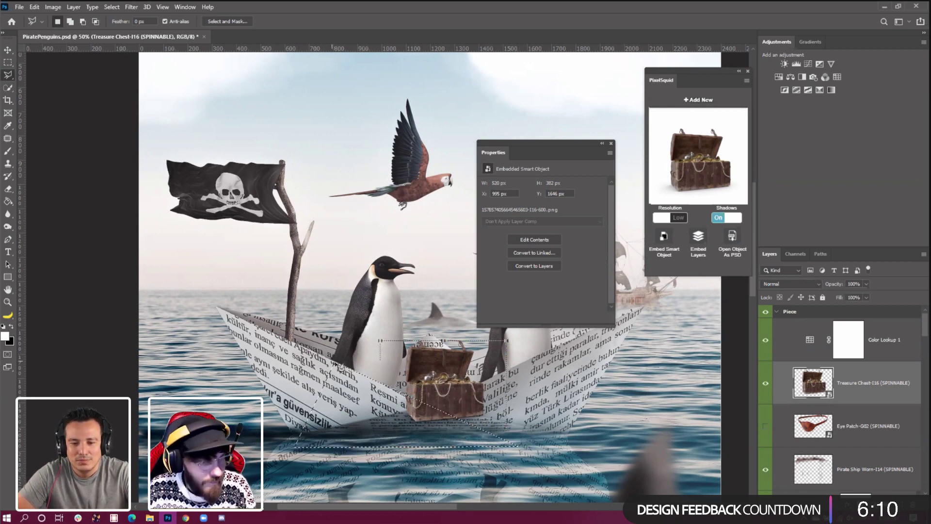
{"action": "left_click", "coordinate": [74, 6]}
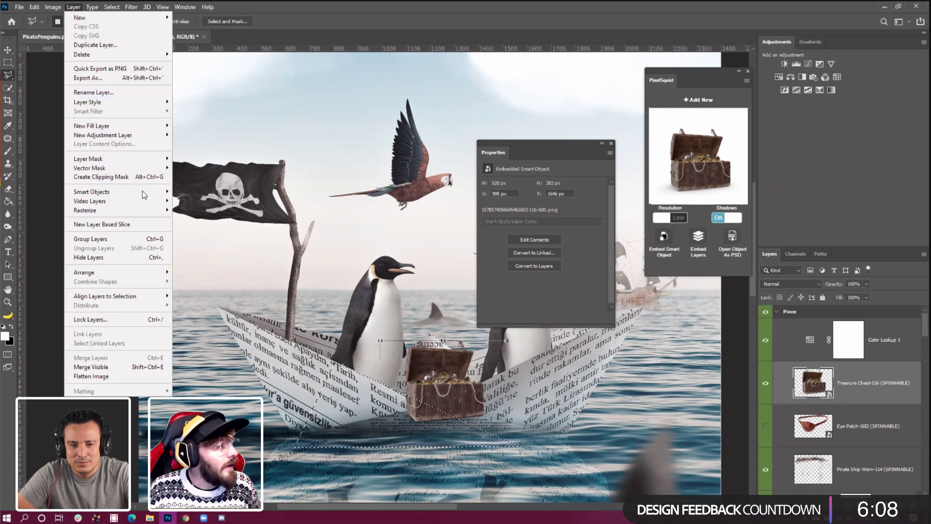
{"action": "mouse_move", "coordinate": [142, 161]}
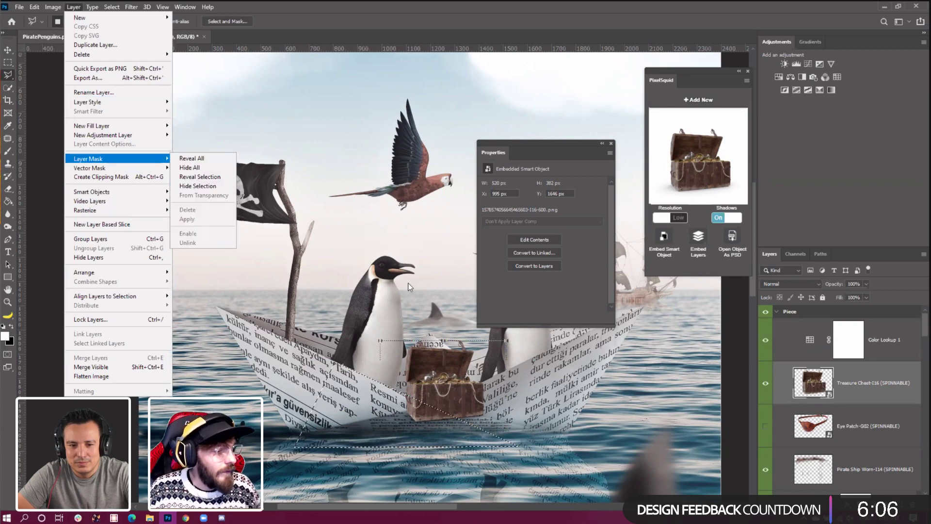
{"action": "left_click", "coordinate": [518, 33]}
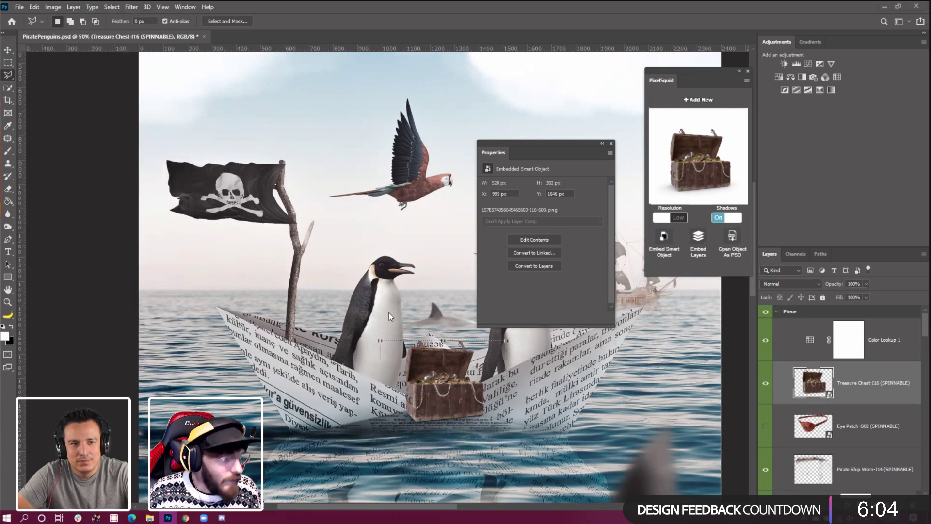
{"action": "left_click", "coordinate": [34, 7]}
{"action": "left_click", "coordinate": [44, 15]}
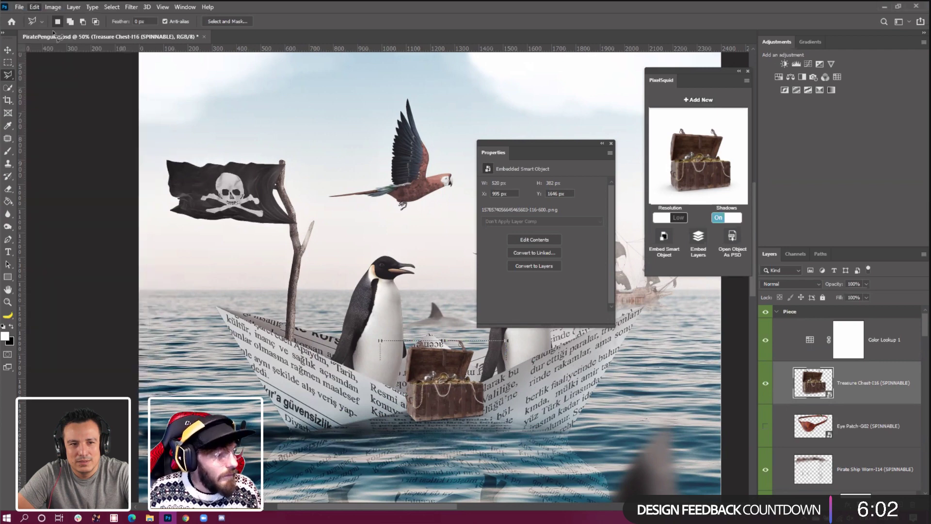
{"action": "left_click", "coordinate": [34, 9]}
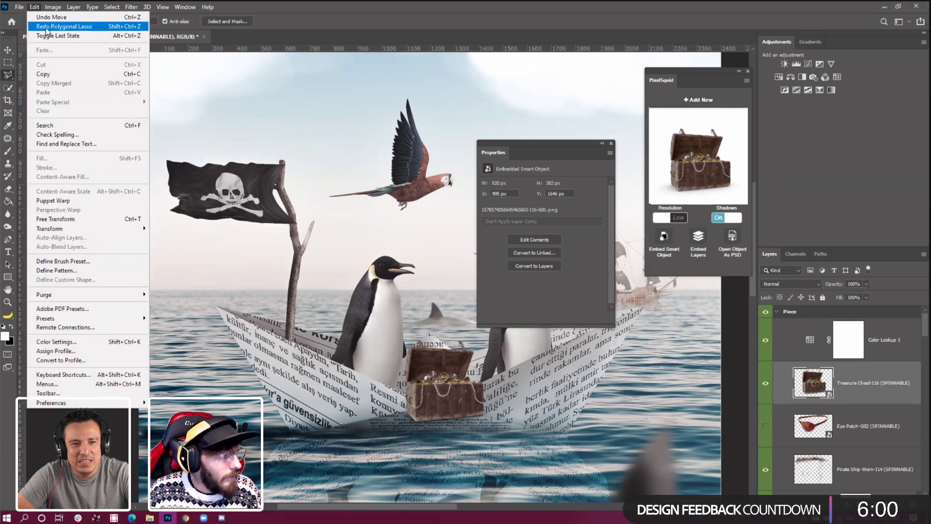
{"action": "left_click", "coordinate": [46, 24]}
Add the boat's right front side, including the part overlapping the chest, to the existing Polygonal Lasso selection
{"action": "key", "text": "shift"}
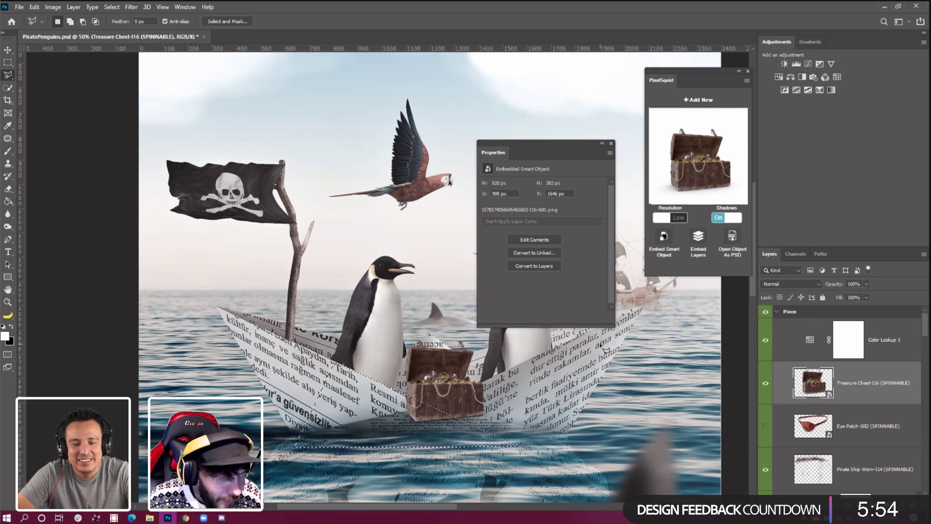
{"action": "key", "text": "shift"}
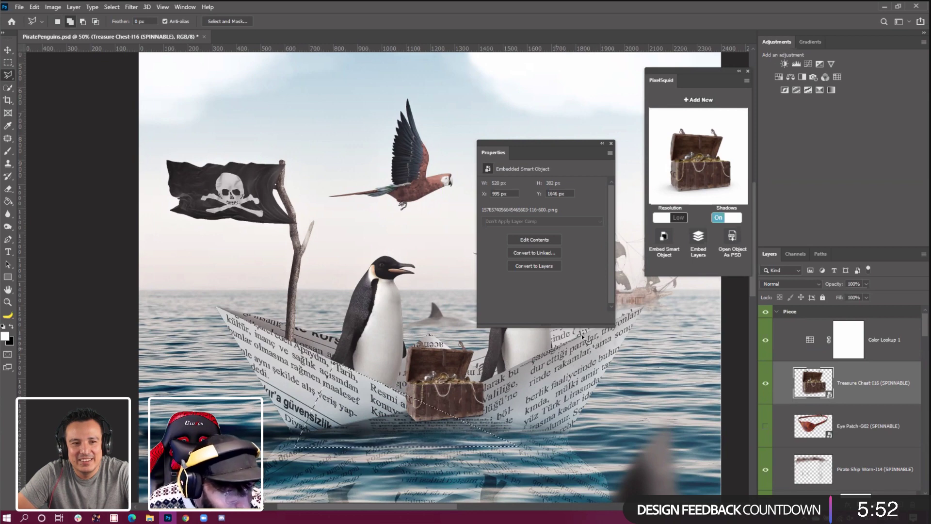
{"action": "left_click", "coordinate": [528, 362]}
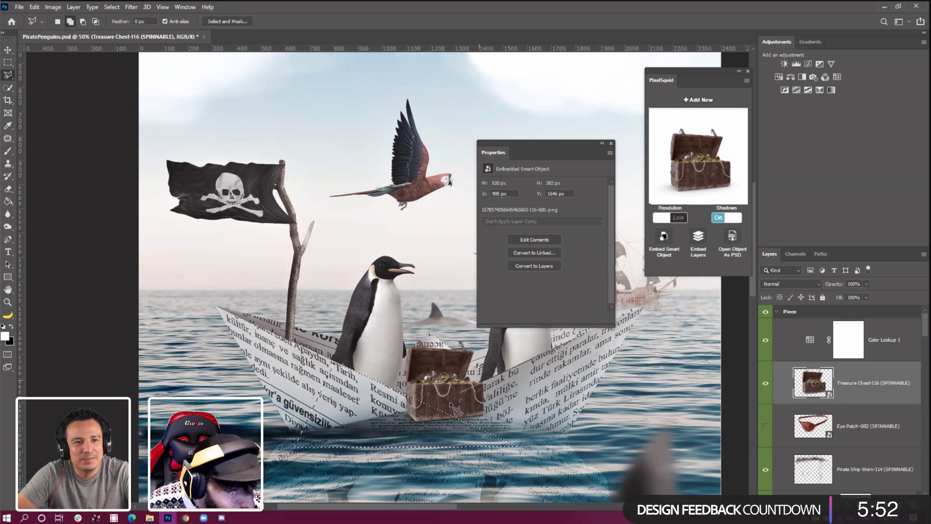
{"action": "left_click", "coordinate": [368, 441]}
{"action": "left_click", "coordinate": [604, 456]}
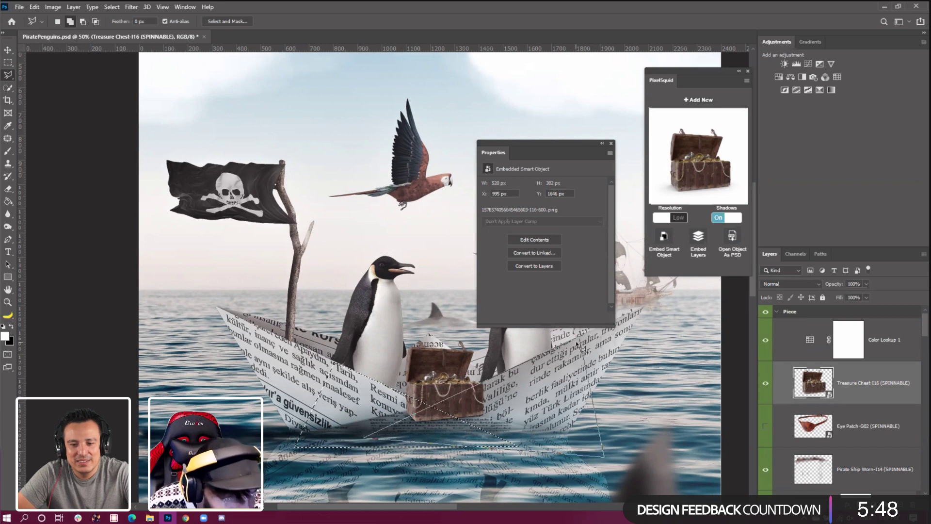
{"action": "double_click", "coordinate": [586, 338]}
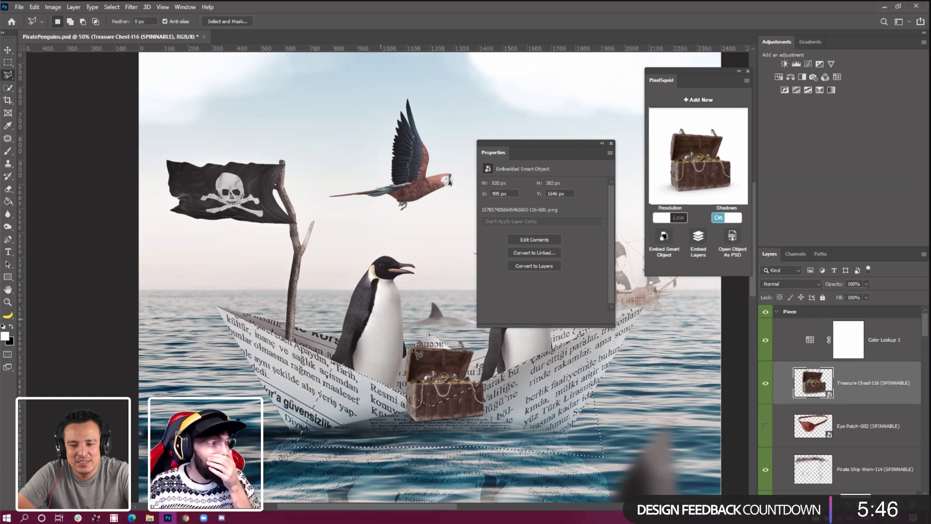
{"action": "left_click", "coordinate": [93, 7]}
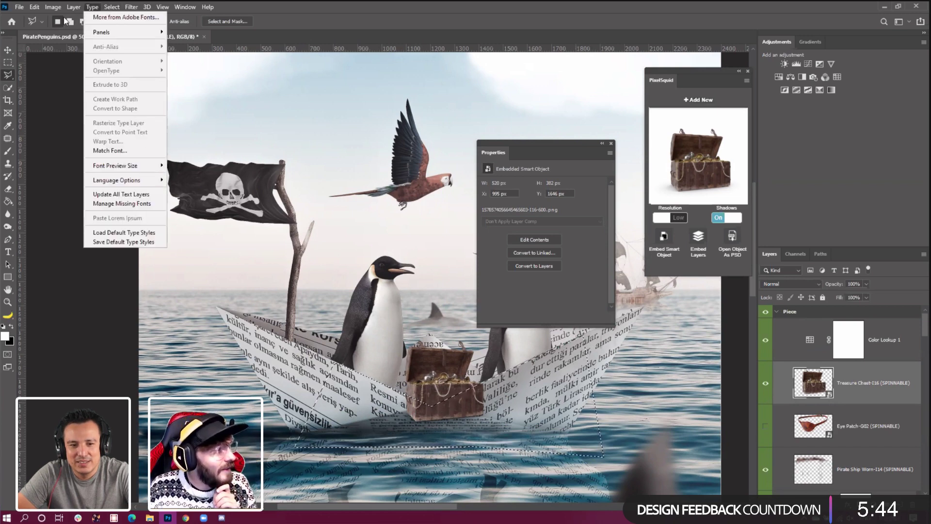
Mask the treasure chest layer to hide the selected boat-front area, and unlink the mask from the chest
{"action": "mouse_move", "coordinate": [125, 156]}
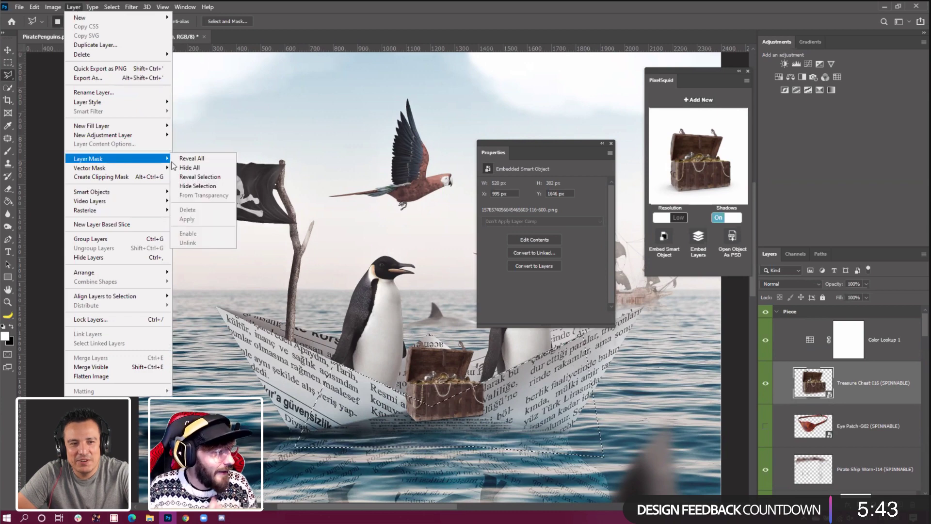
{"action": "left_click", "coordinate": [204, 187]}
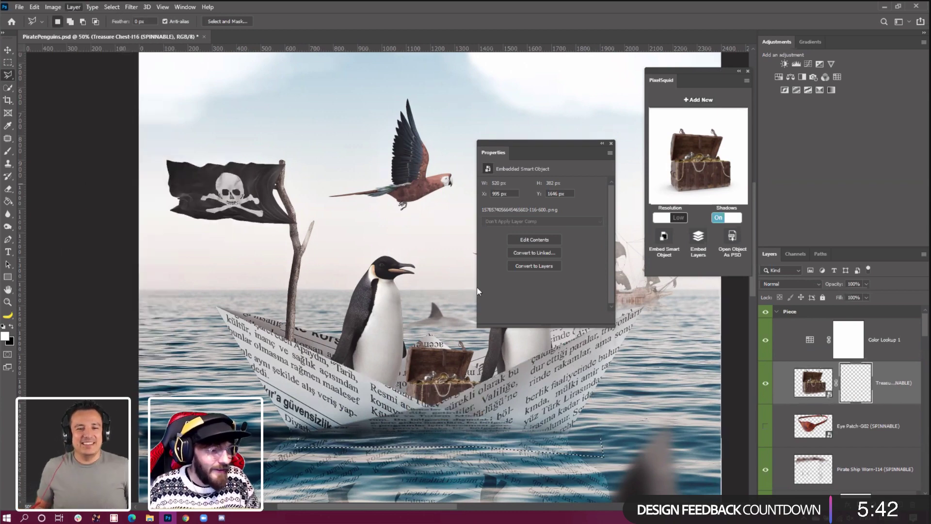
{"action": "left_click", "coordinate": [8, 50]}
{"action": "left_click", "coordinate": [836, 384]}
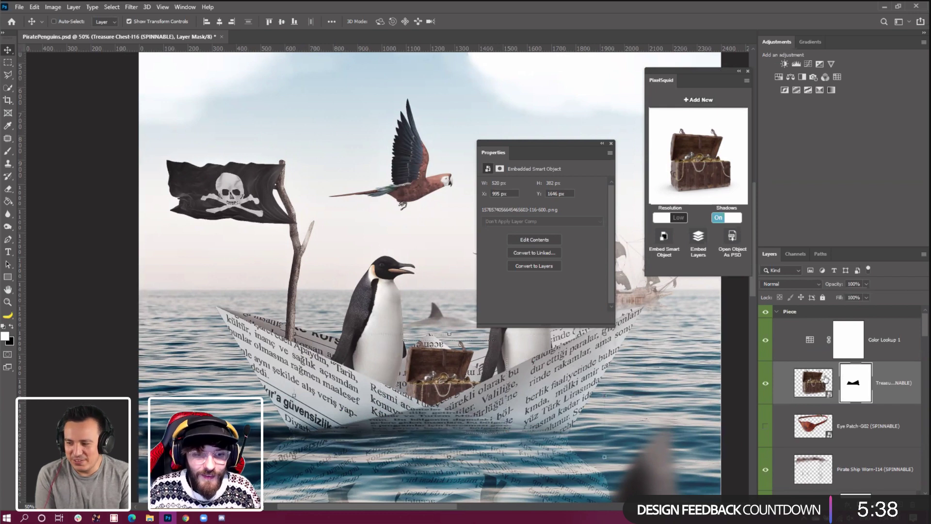
Tilt the treasure chest's 3D view to show more from above and move the chest without its mask to X 927 px, Y 1644 px
{"action": "left_click_drag", "start_coordinate": [711, 176], "coordinate": [707, 166]}
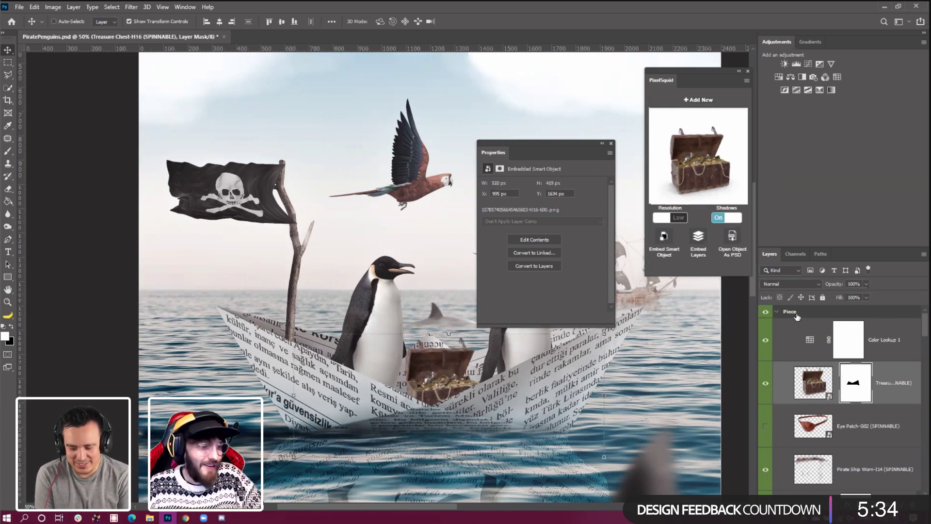
{"action": "left_click_drag", "start_coordinate": [443, 400], "coordinate": [439, 401]}
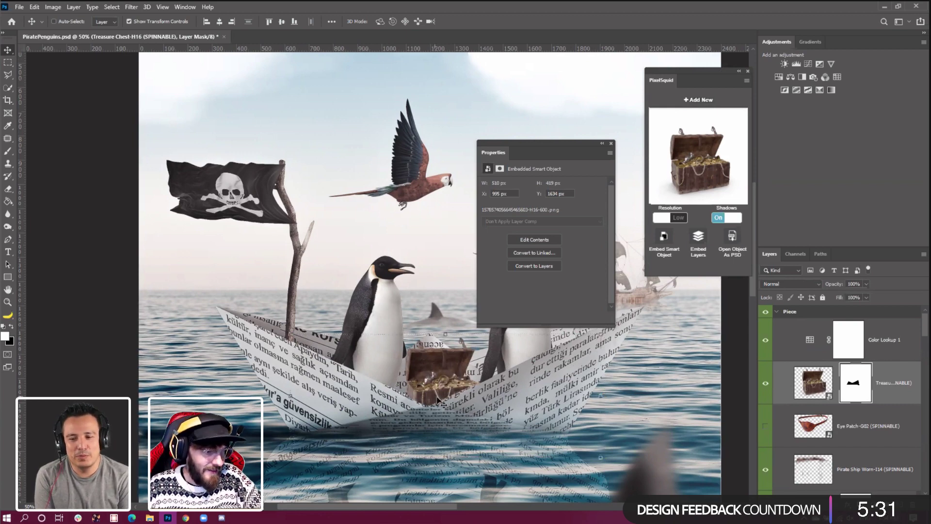
{"action": "left_click", "coordinate": [34, 7]}
{"action": "left_click", "coordinate": [46, 14]}
{"action": "left_click", "coordinate": [813, 382]}
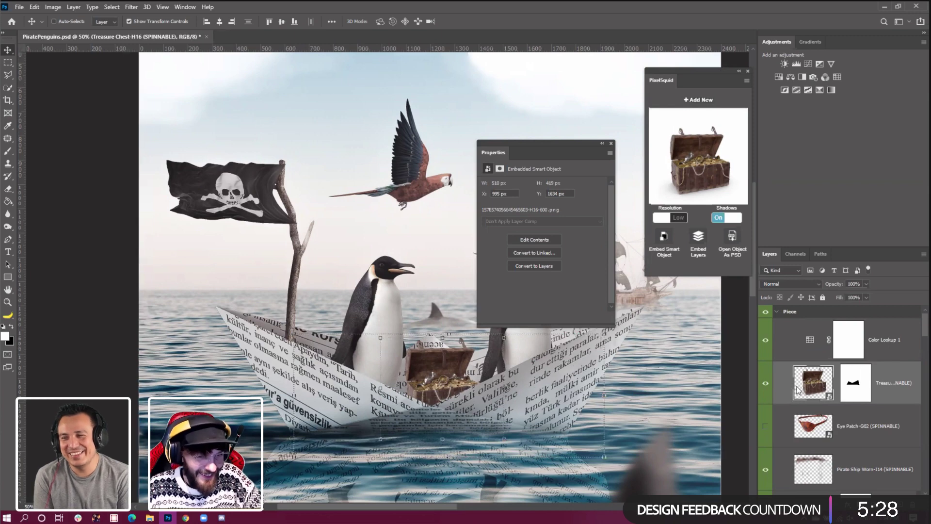
{"action": "left_click_drag", "start_coordinate": [447, 374], "coordinate": [444, 378]}
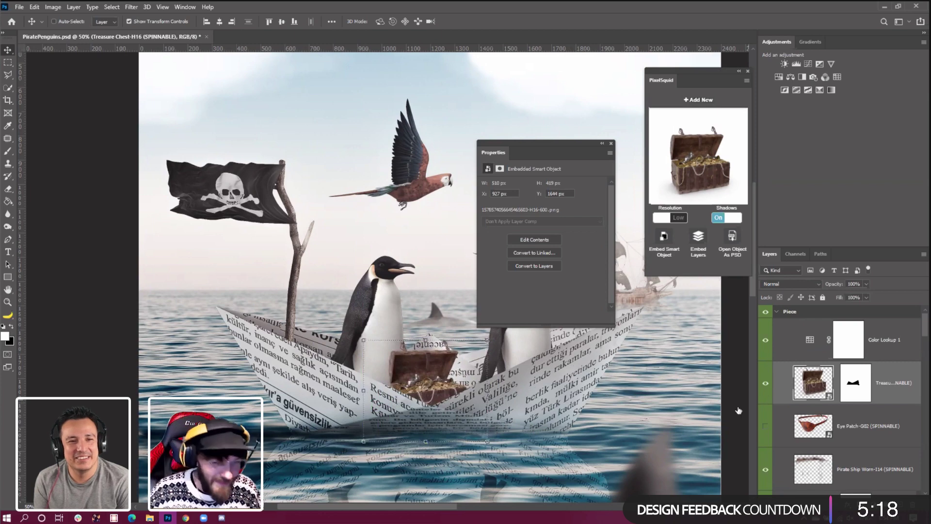
Expand the Reflection group and identify its two penguin layers by toggling their visibility off and on
{"action": "scroll", "coordinate": [812, 398], "scroll_direction": "down", "scroll_amount": 2}
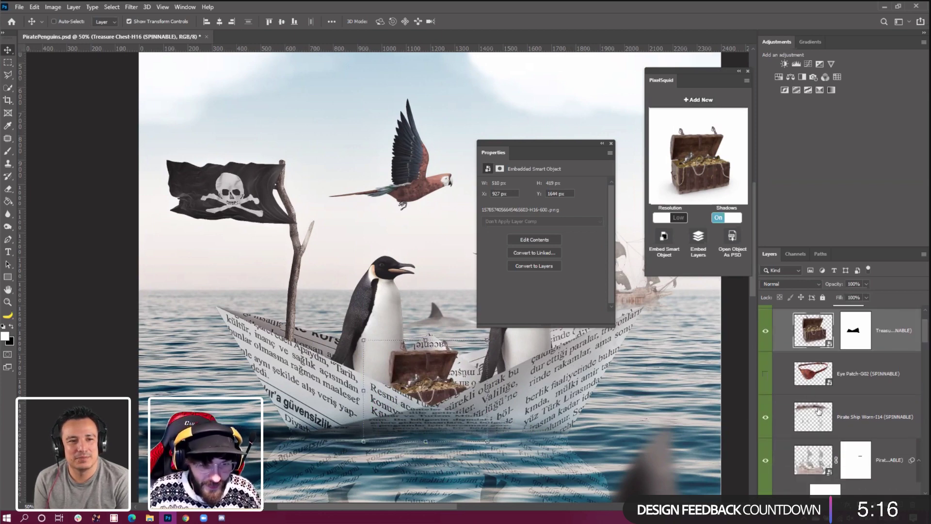
{"action": "scroll", "coordinate": [815, 407], "scroll_direction": "up", "scroll_amount": 2}
{"action": "scroll", "coordinate": [819, 412], "scroll_direction": "down", "scroll_amount": 6}
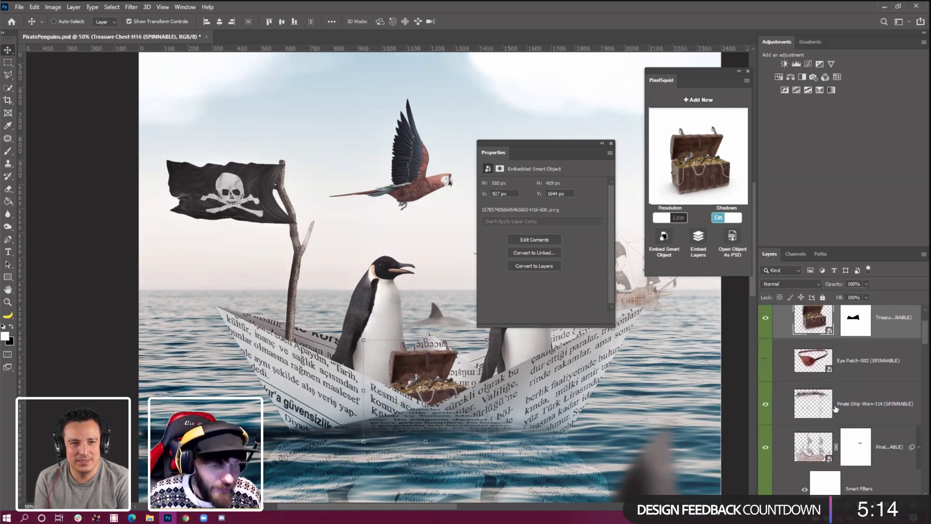
{"action": "scroll", "coordinate": [841, 426], "scroll_direction": "down", "scroll_amount": 3}
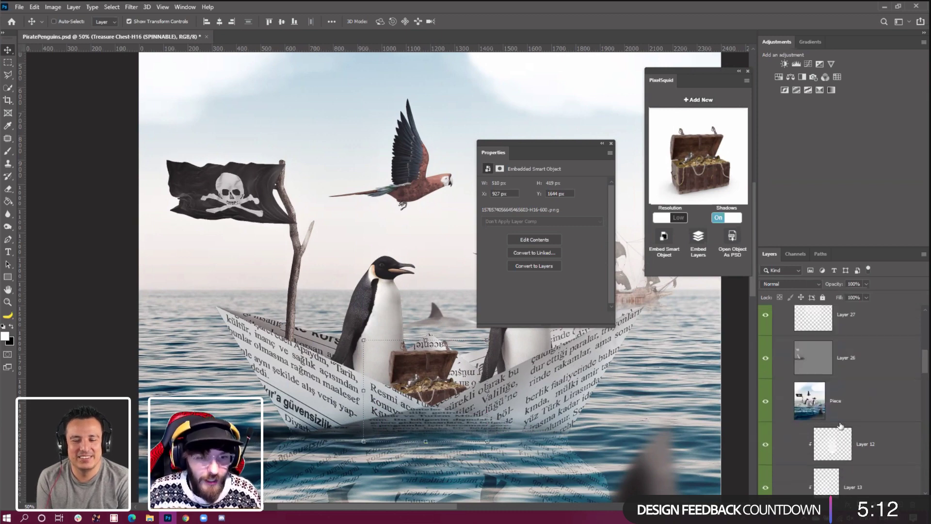
{"action": "scroll", "coordinate": [840, 426], "scroll_direction": "down", "scroll_amount": 6}
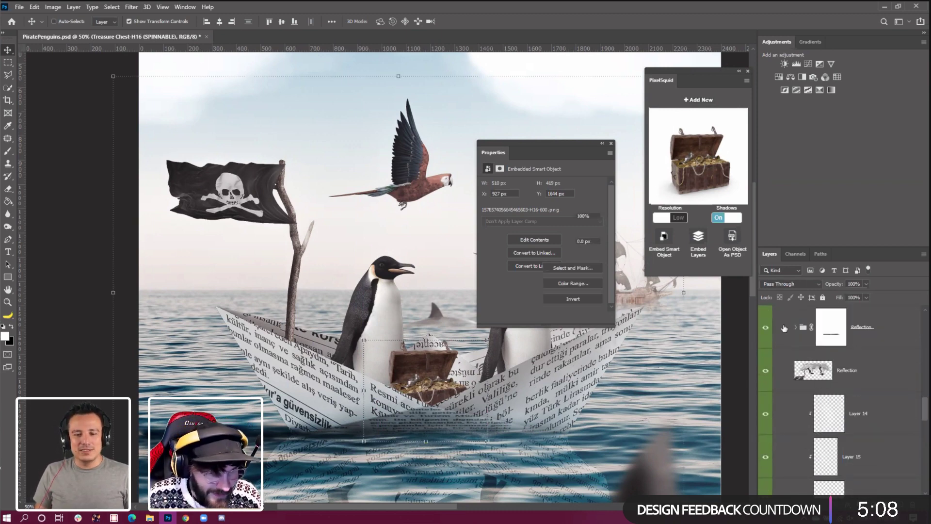
{"action": "left_click", "coordinate": [784, 328]}
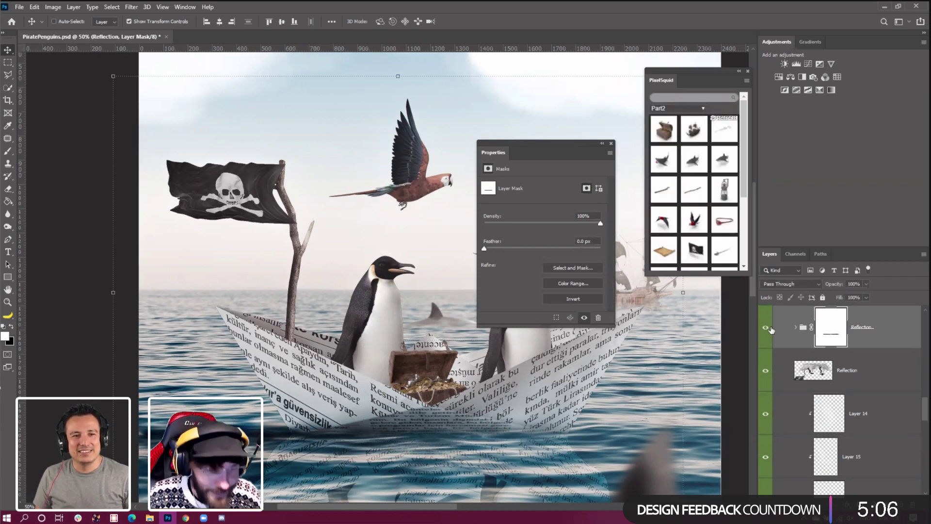
{"action": "scroll", "coordinate": [797, 378], "scroll_direction": "up", "scroll_amount": 1}
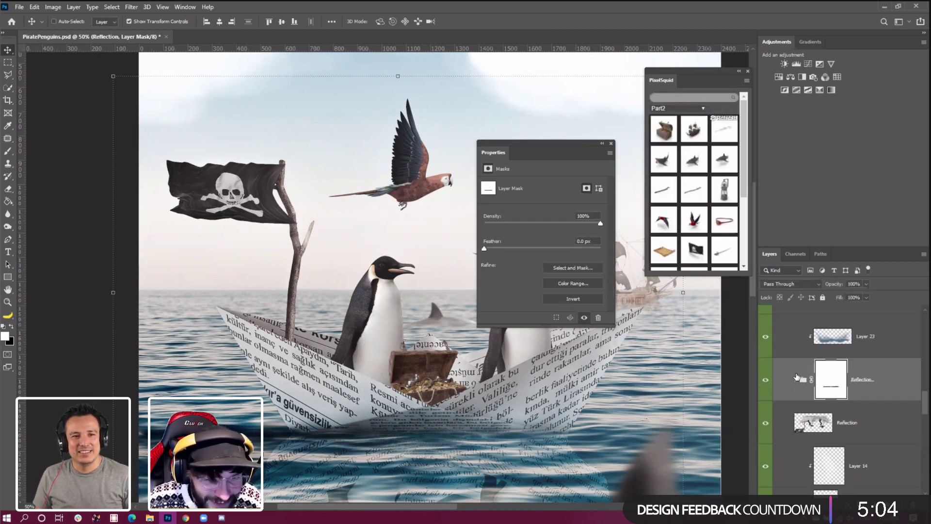
{"action": "left_click", "coordinate": [795, 382]}
{"action": "scroll", "coordinate": [771, 376], "scroll_direction": "down", "scroll_amount": 1}
{"action": "left_click", "coordinate": [767, 371]}
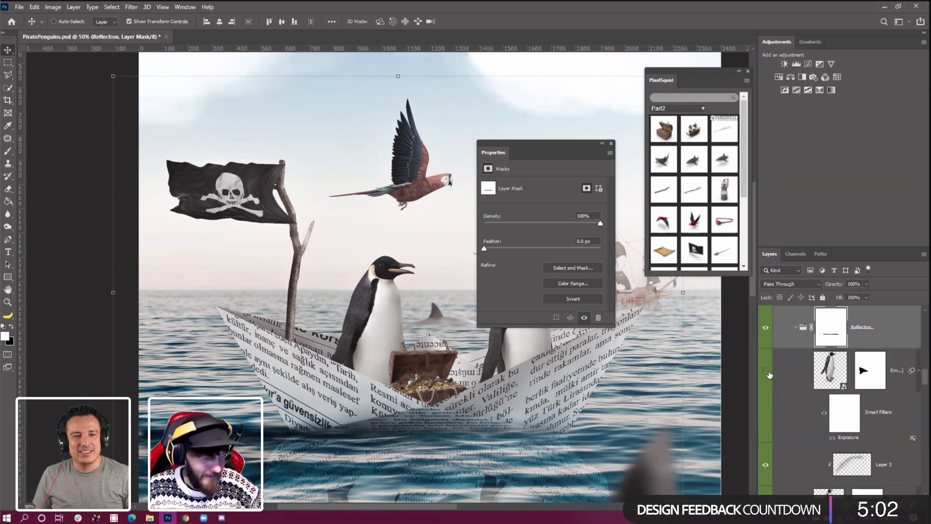
{"action": "left_click", "coordinate": [766, 372]}
{"action": "scroll", "coordinate": [767, 388], "scroll_direction": "down", "scroll_amount": 2}
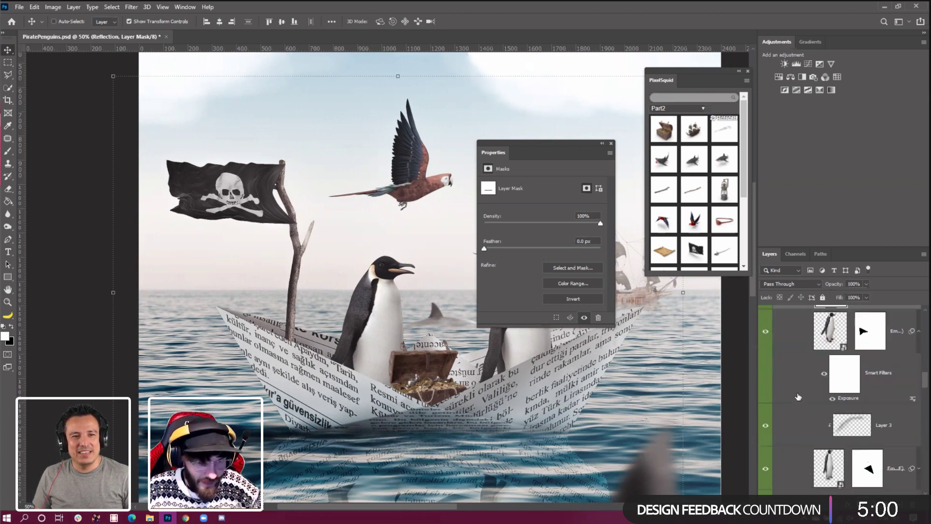
{"action": "left_click", "coordinate": [766, 431]}
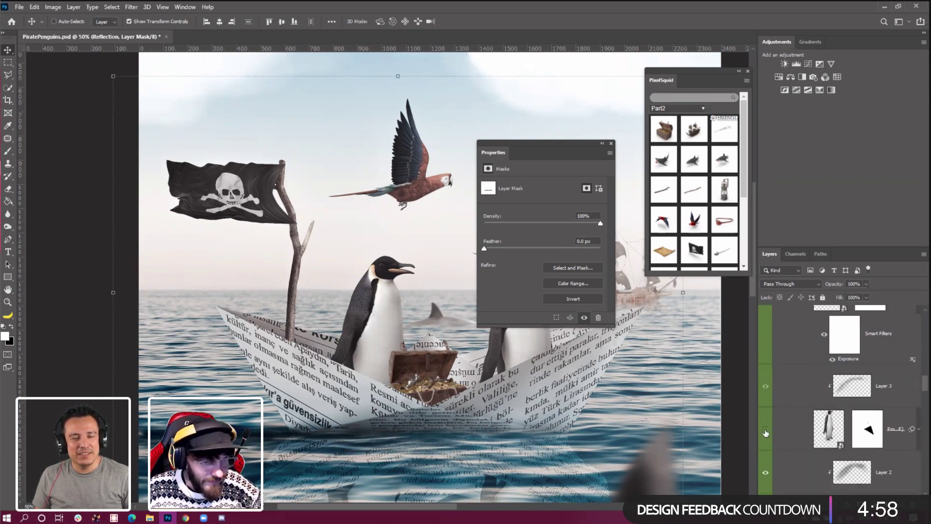
{"action": "left_click", "coordinate": [766, 431]}
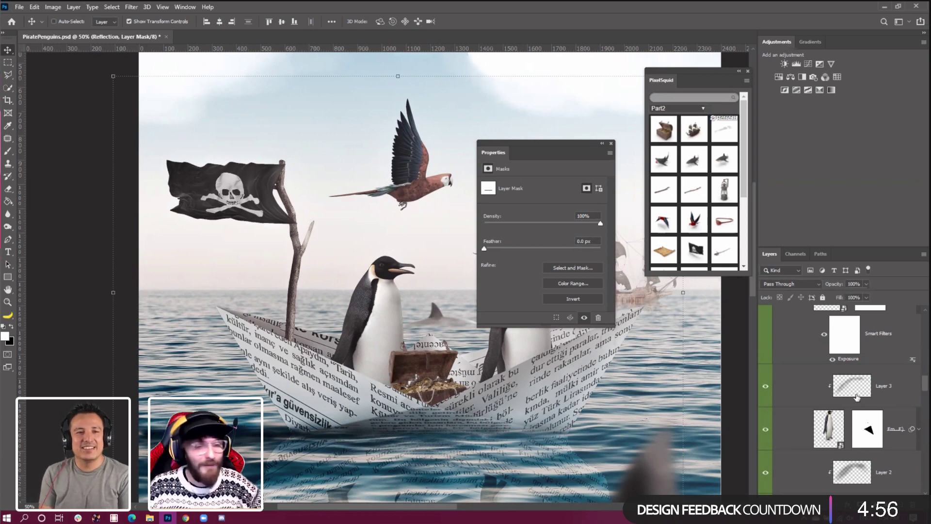
Examine Layer 12, Layer 13 and the left emperor penguin's layer in the layer stack
{"action": "scroll", "coordinate": [859, 400], "scroll_direction": "up", "scroll_amount": 3}
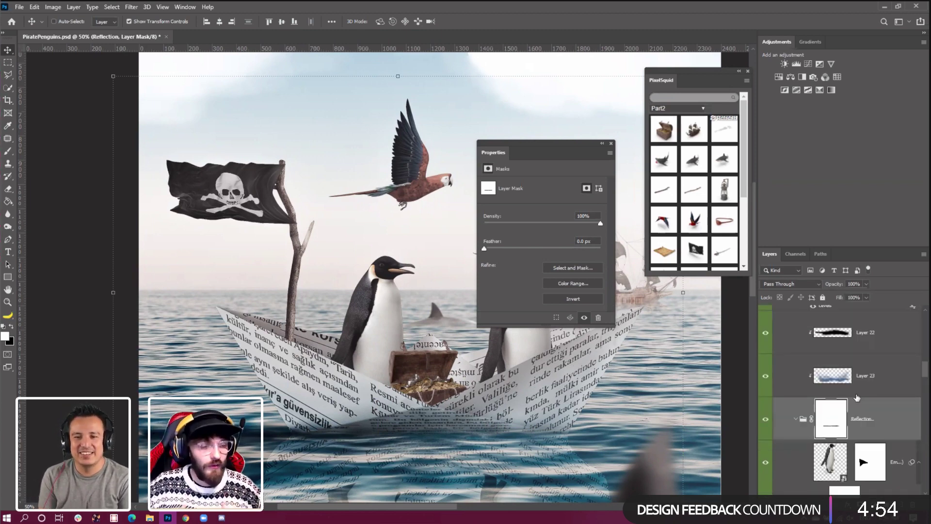
{"action": "scroll", "coordinate": [865, 412], "scroll_direction": "up", "scroll_amount": 5}
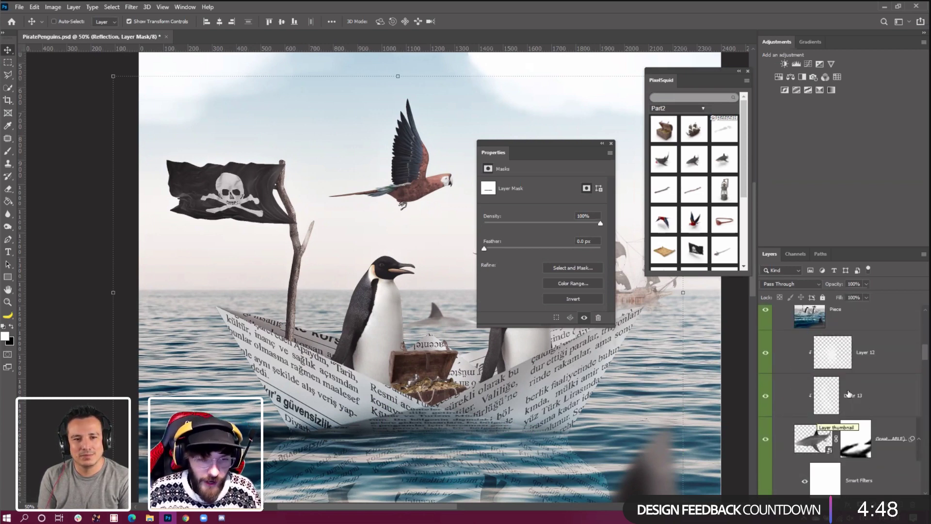
{"action": "left_click", "coordinate": [843, 362]}
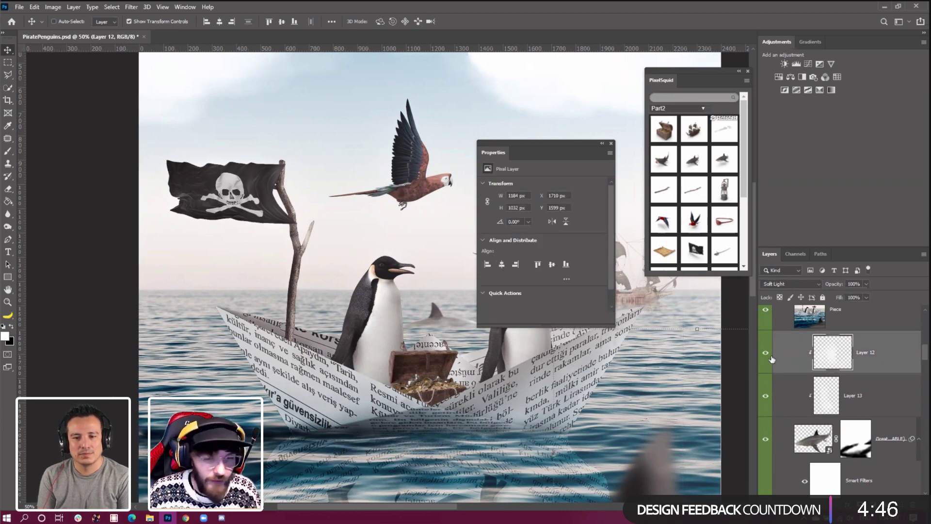
{"action": "scroll", "coordinate": [822, 368], "scroll_direction": "down", "scroll_amount": 1}
{"action": "left_click", "coordinate": [766, 359]}
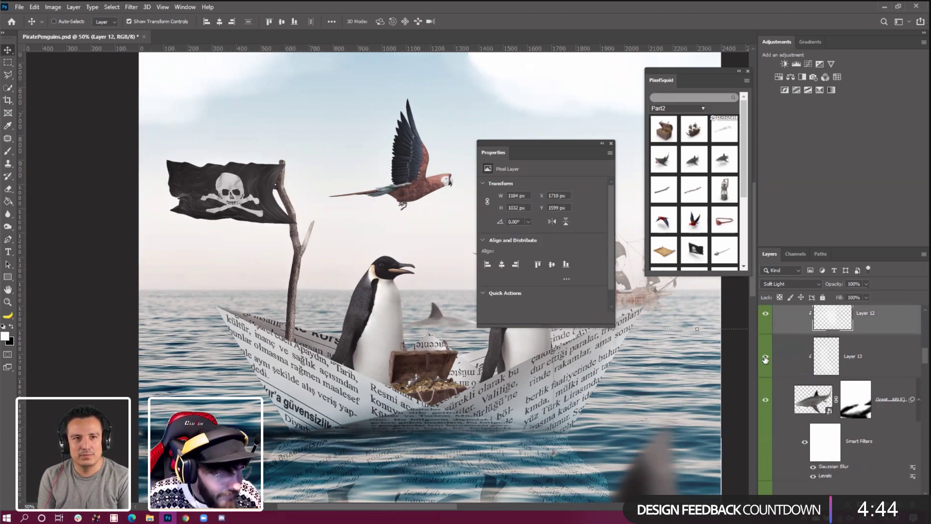
{"action": "scroll", "coordinate": [834, 387], "scroll_direction": "down", "scroll_amount": 4}
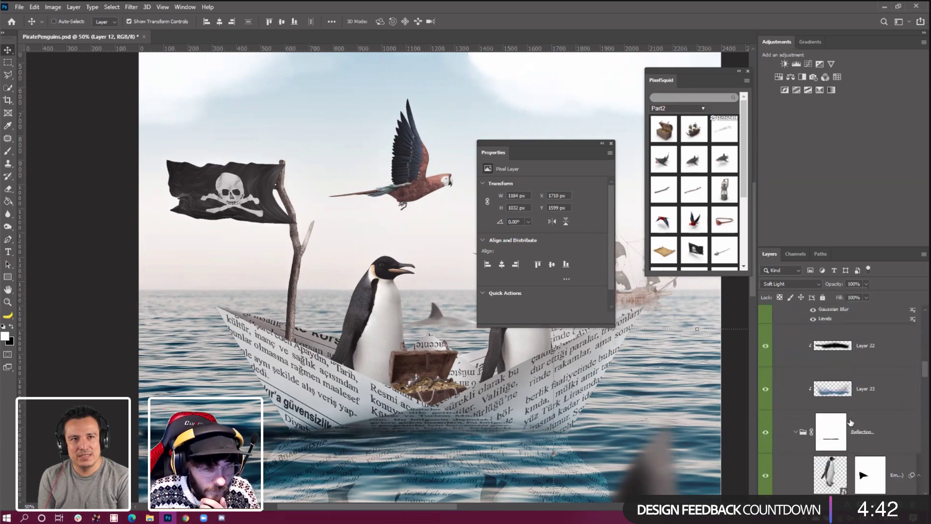
{"action": "left_click", "coordinate": [783, 426]}
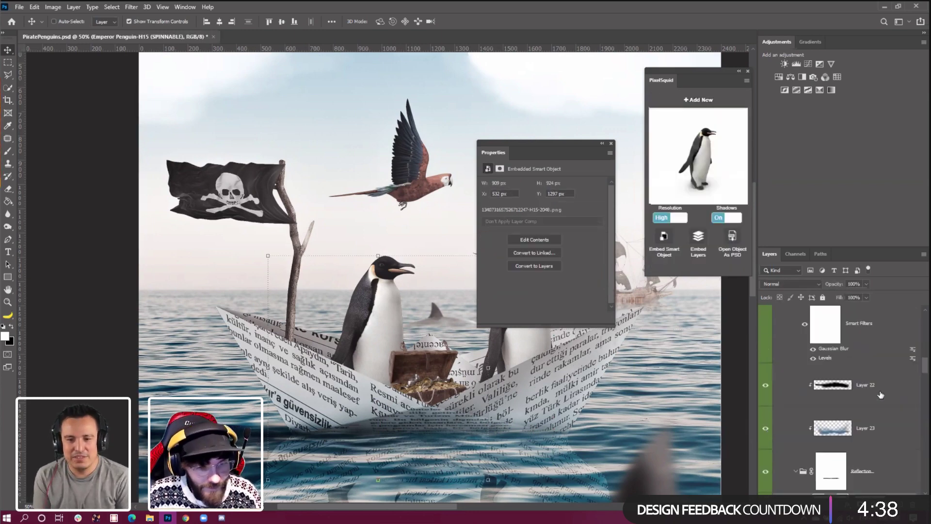
{"action": "scroll", "coordinate": [878, 402], "scroll_direction": "up", "scroll_amount": 3}
{"action": "scroll", "coordinate": [876, 392], "scroll_direction": "down", "scroll_amount": 3}
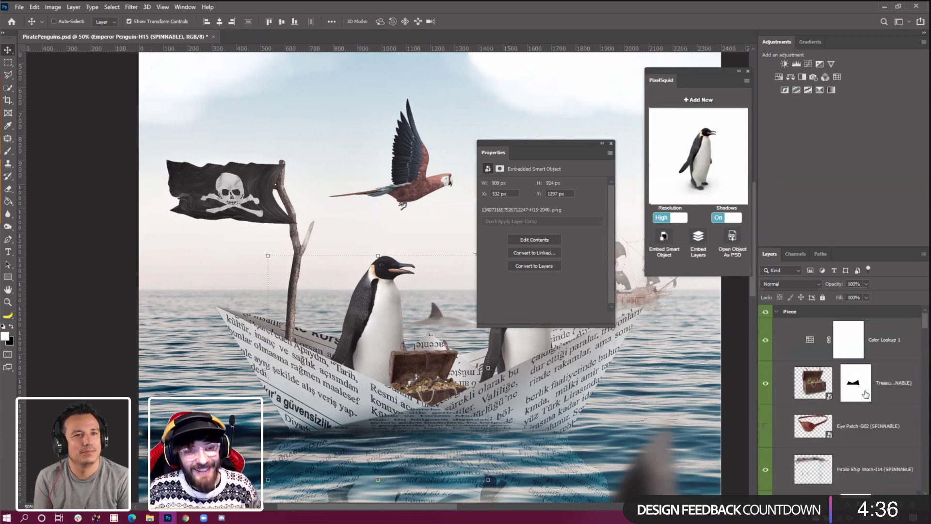
Delete the hidden Eye Patch layer and add a new empty layer directly below the treasure chest layer
{"action": "left_click", "coordinate": [848, 425]}
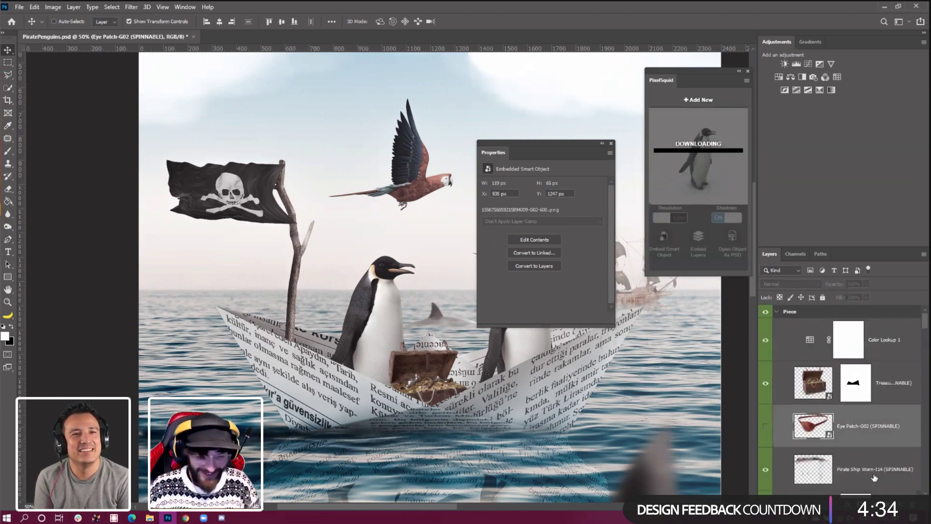
{"action": "key", "text": "Delete"}
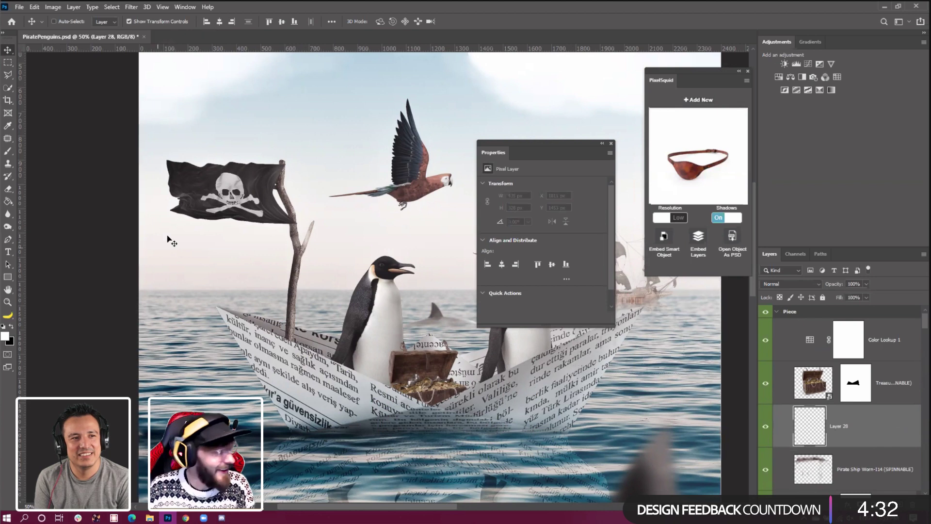
Paint a soft black shadow about 125 × 179 px along the treasure chest's left side with a small Brush at 12% opacity
{"action": "left_click", "coordinate": [7, 152]}
{"action": "left_click", "coordinate": [11, 326]}
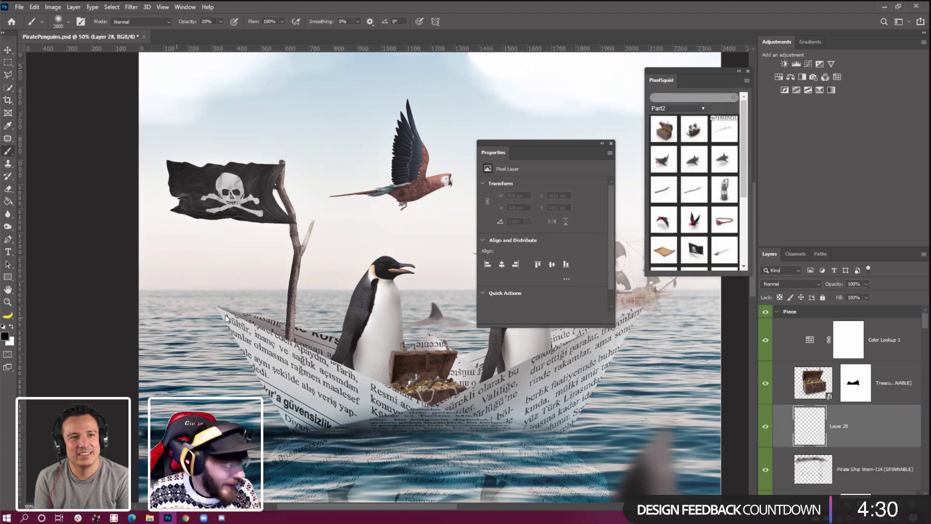
{"action": "key", "text": "bracketleft"}
{"action": "key", "text": "bracketleft"}
{"action": "key", "text": "bracketleft"}
{"action": "key", "text": "bracketleft"}
{"action": "key", "text": "bracketleft"}
{"action": "key", "text": "bracketleft"}
{"action": "key", "text": "bracketleft"}
{"action": "key", "text": "bracketleft"}
{"action": "key", "text": "bracketleft"}
{"action": "key", "text": "bracketleft"}
{"action": "key", "text": "bracketleft"}
{"action": "key", "text": "bracketleft"}
{"action": "key", "text": "bracketleft"}
{"action": "key", "text": "bracketleft"}
{"action": "key", "text": "bracketleft"}
{"action": "key", "text": "bracketleft"}
{"action": "key", "text": "bracketleft"}
{"action": "key", "text": "bracketleft"}
{"action": "key", "text": "bracketleft"}
{"action": "key", "text": "bracketleft"}
{"action": "key", "text": "bracketleft"}
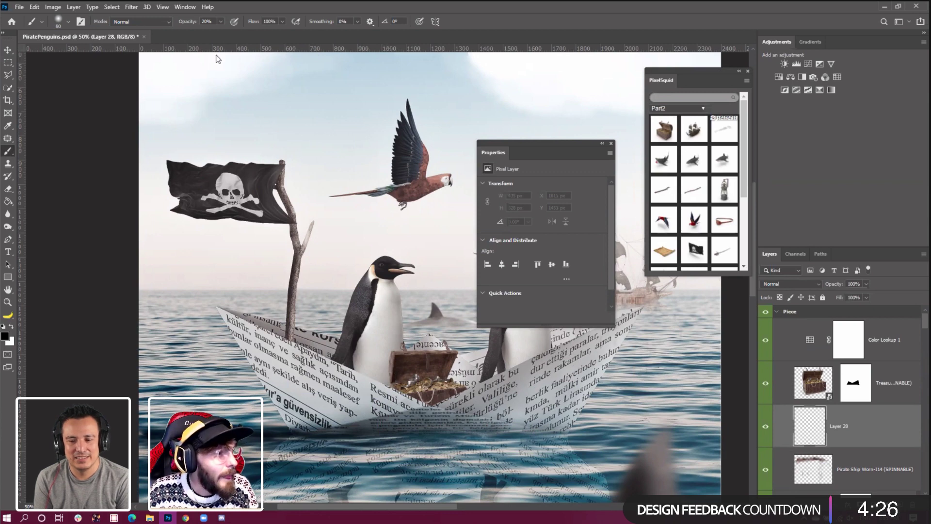
{"action": "left_click", "coordinate": [219, 24]}
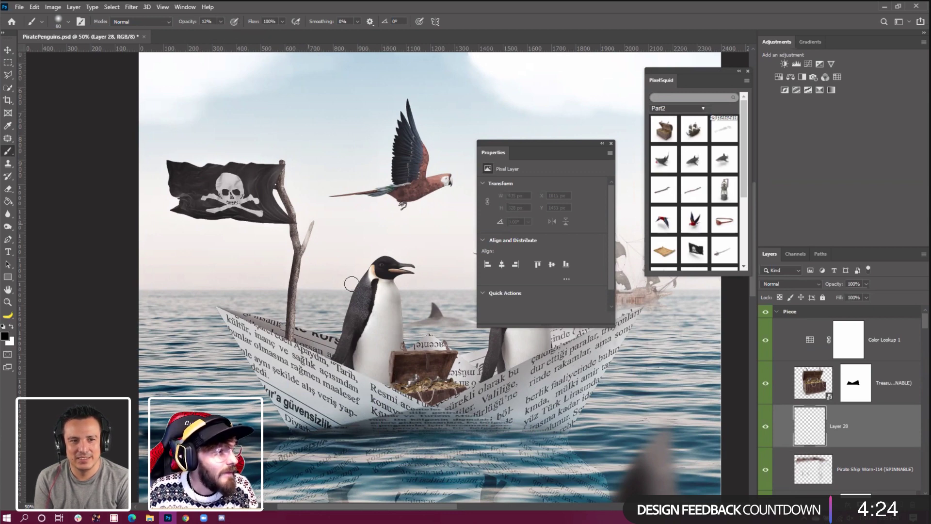
{"action": "left_click", "coordinate": [385, 377]}
{"action": "key", "text": "bracketright"}
{"action": "mouse_move", "coordinate": [388, 383]}
{"action": "left_mouse_down"}
{"action": "mouse_move", "coordinate": [388, 381]}
{"action": "mouse_move", "coordinate": [388, 364]}
{"action": "mouse_move", "coordinate": [385, 377]}
{"action": "mouse_move", "coordinate": [373, 378]}
{"action": "mouse_move", "coordinate": [394, 388]}
{"action": "left_mouse_up"}
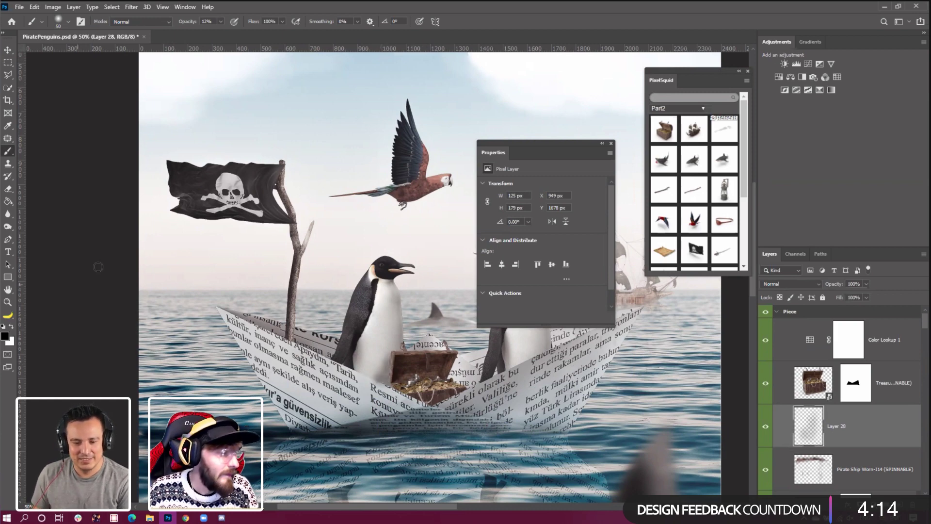
Set the Eraser to 6% opacity and adjust its brush to about 60 px for the shadow beside the chest
{"action": "left_click", "coordinate": [7, 189]}
{"action": "left_click", "coordinate": [180, 21]}
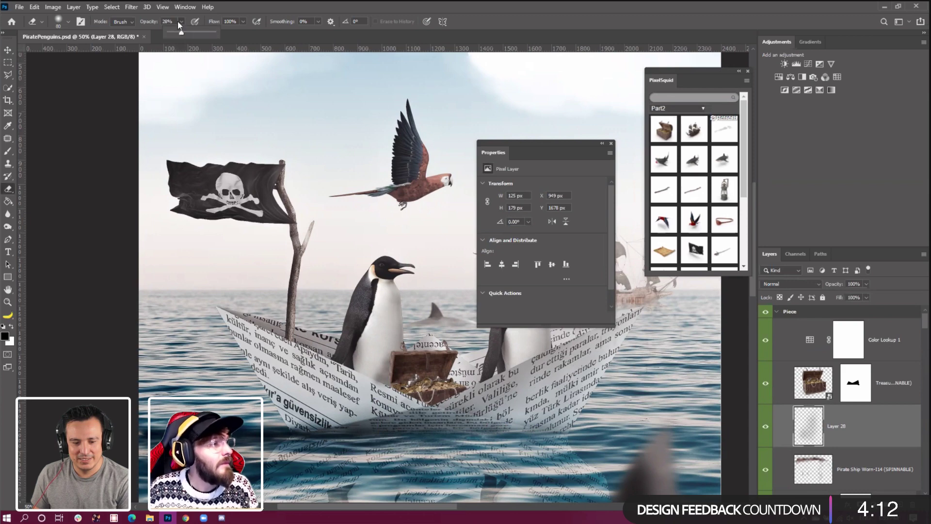
{"action": "left_click_drag", "start_coordinate": [169, 34], "coordinate": [171, 34]}
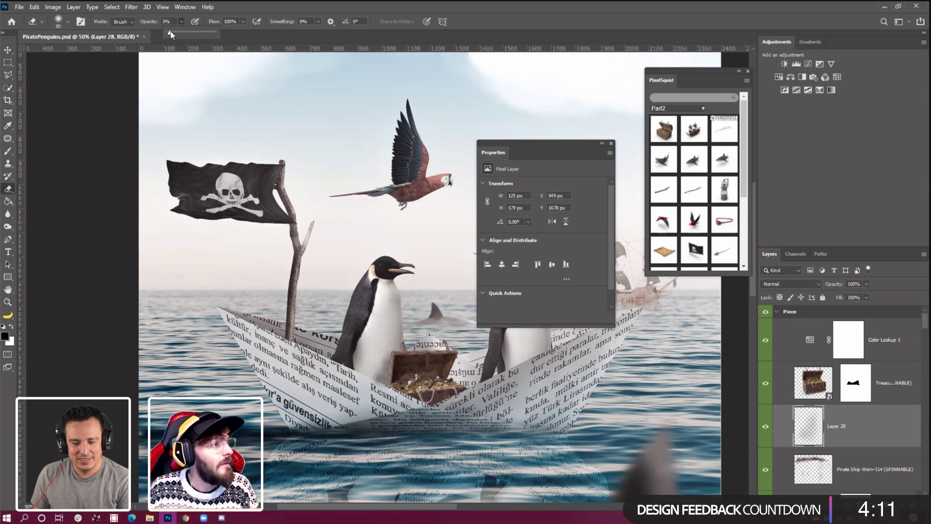
{"action": "left_click", "coordinate": [315, 271]}
{"action": "key", "text": "["}
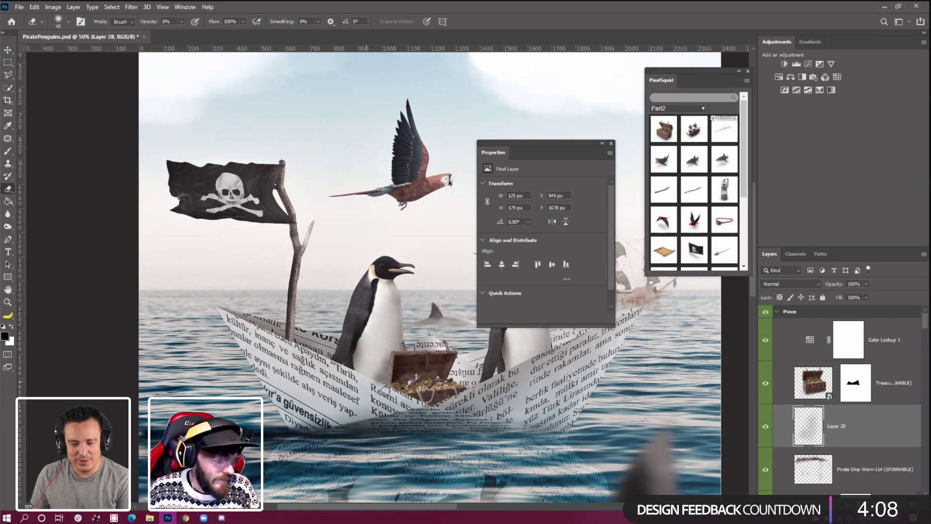
{"action": "key", "text": "bracketright"}
{"action": "key", "text": "bracketright"}
{"action": "key", "text": "bracketright"}
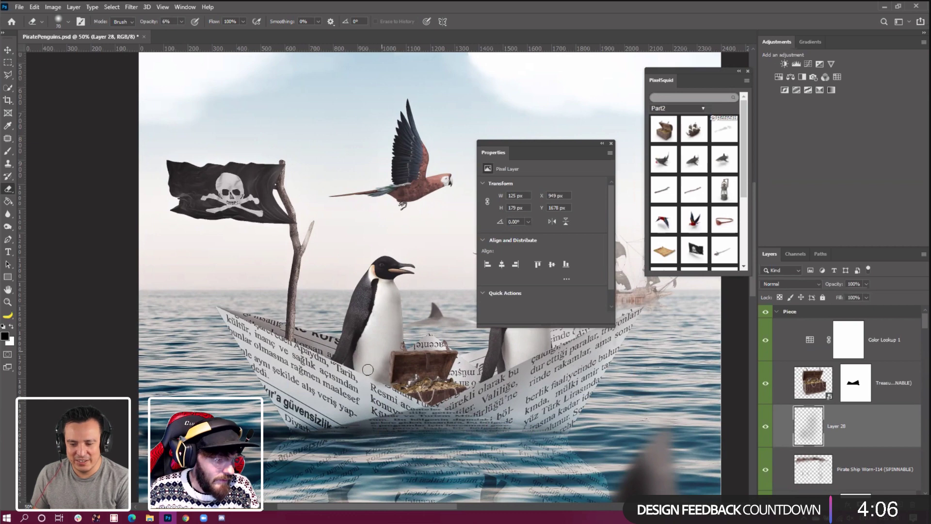
{"action": "key", "text": "bracketleft"}
{"action": "key", "text": "bracketleft"}
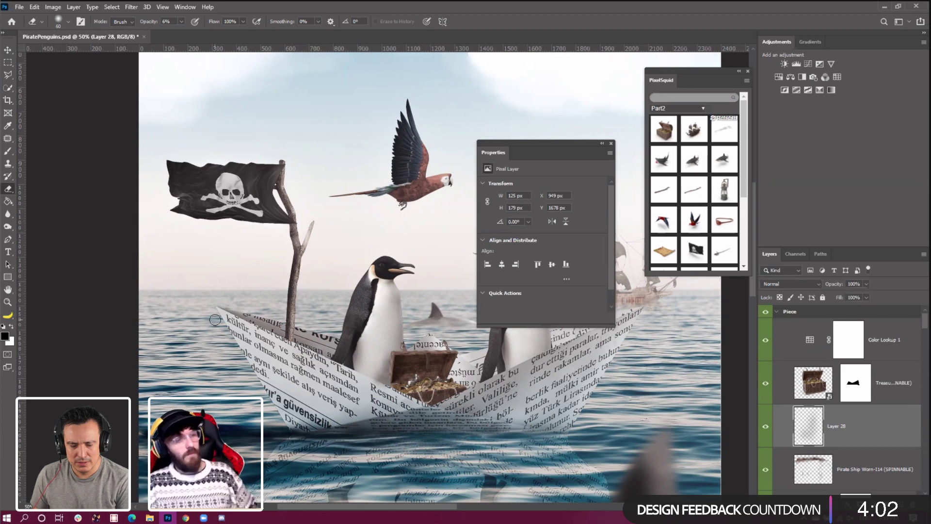
Close the floating Properties panel covering the area beside the penguin composite
{"action": "key", "text": "z"}
{"action": "right_click", "coordinate": [214, 296]}
{"action": "left_click", "coordinate": [248, 306]}
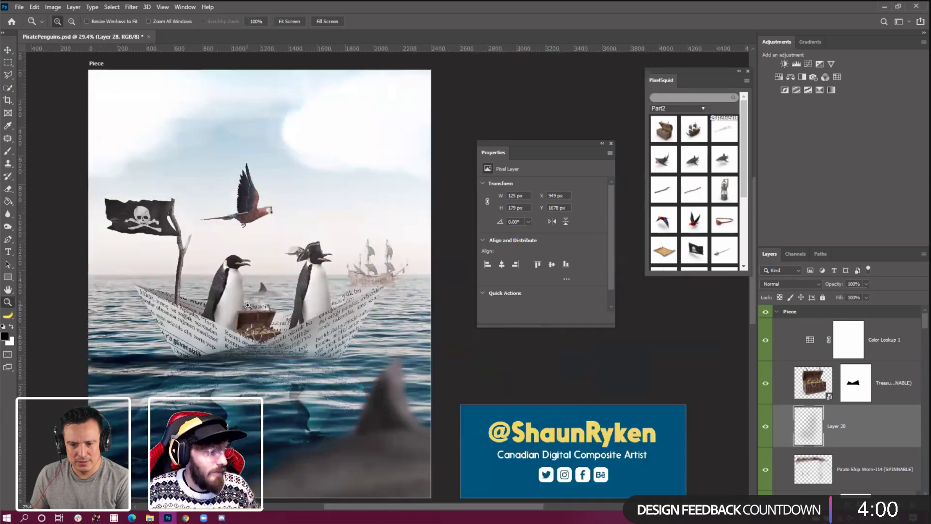
{"action": "right_click", "coordinate": [248, 306]}
{"action": "left_click", "coordinate": [271, 329]}
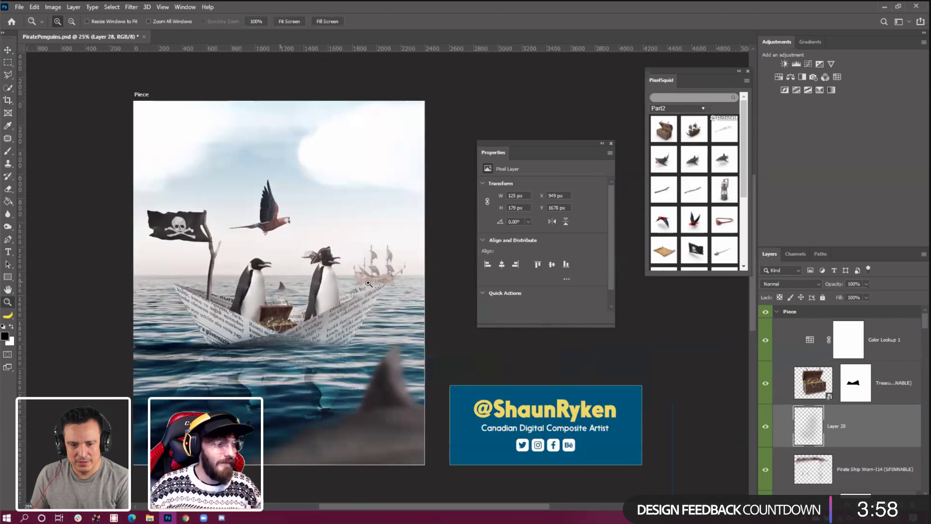
{"action": "left_click", "coordinate": [609, 144]}
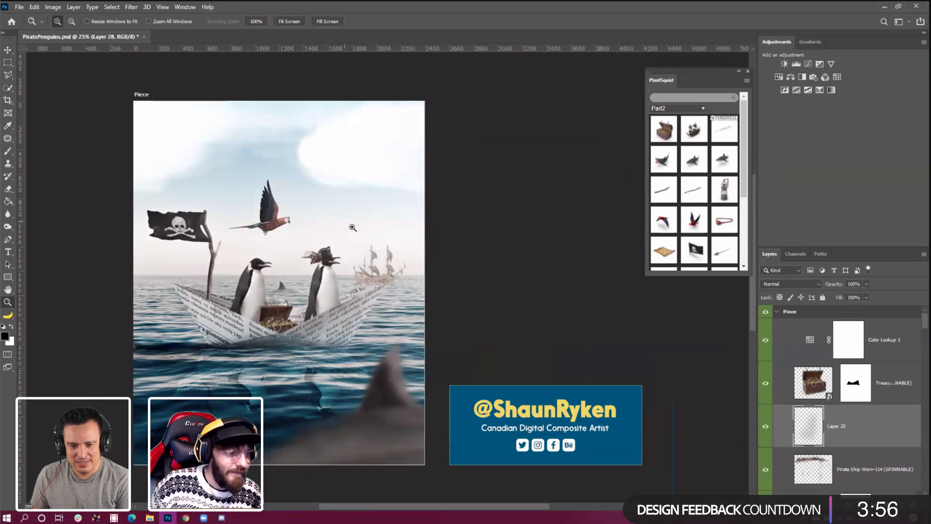
Apply a Hue/Saturation adjustment with saturation +48 to the treasure chest layer
{"action": "left_click", "coordinate": [349, 222]}
{"action": "left_click", "coordinate": [817, 382]}
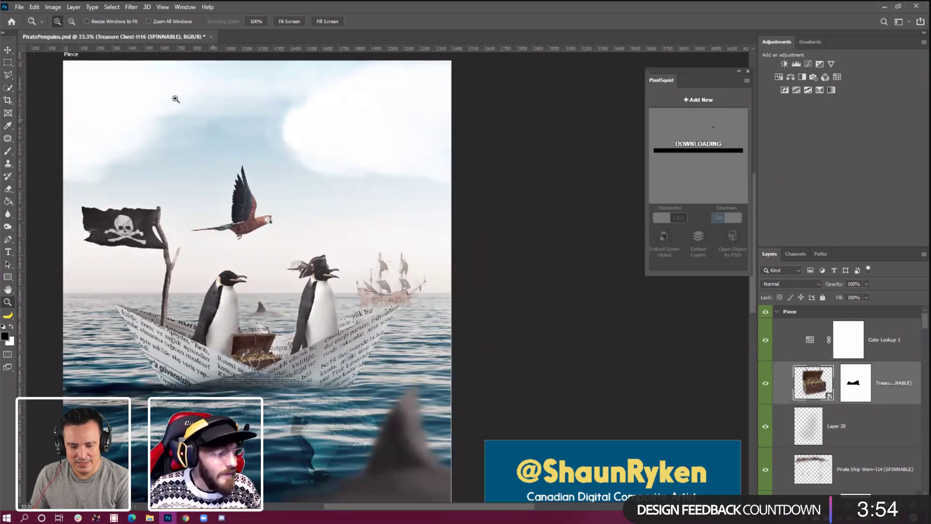
{"action": "left_click", "coordinate": [53, 7]}
{"action": "mouse_move", "coordinate": [73, 32]}
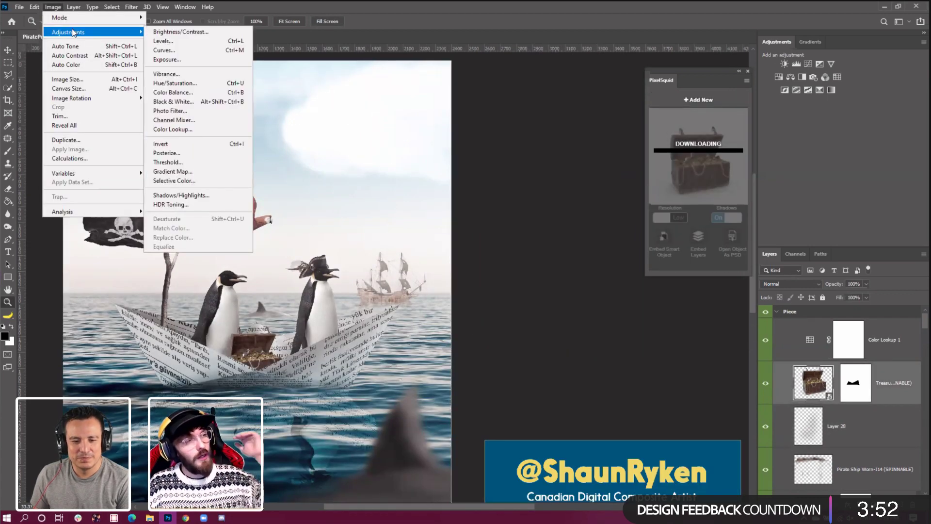
{"action": "left_click", "coordinate": [161, 84]}
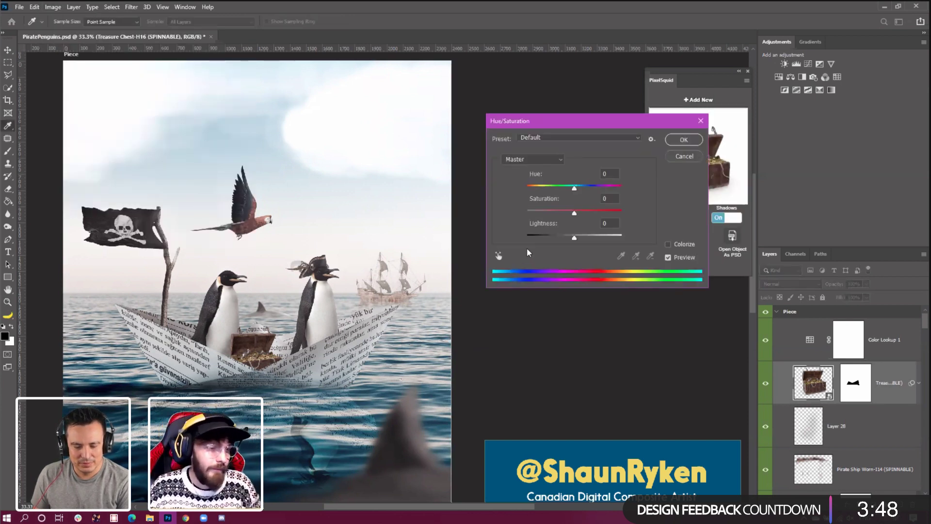
{"action": "left_click_drag", "start_coordinate": [575, 214], "coordinate": [603, 214]}
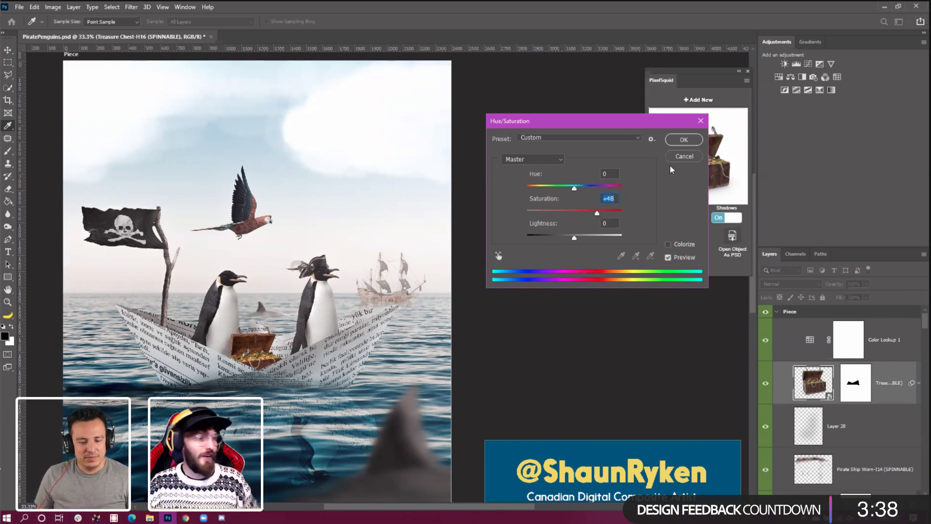
{"action": "left_click", "coordinate": [684, 141]}
Examine how the treasure chest's colour fits the paper boat and the whole composite at different magnifications
{"action": "scroll", "coordinate": [276, 317], "scroll_direction": "up", "scroll_amount": 1}
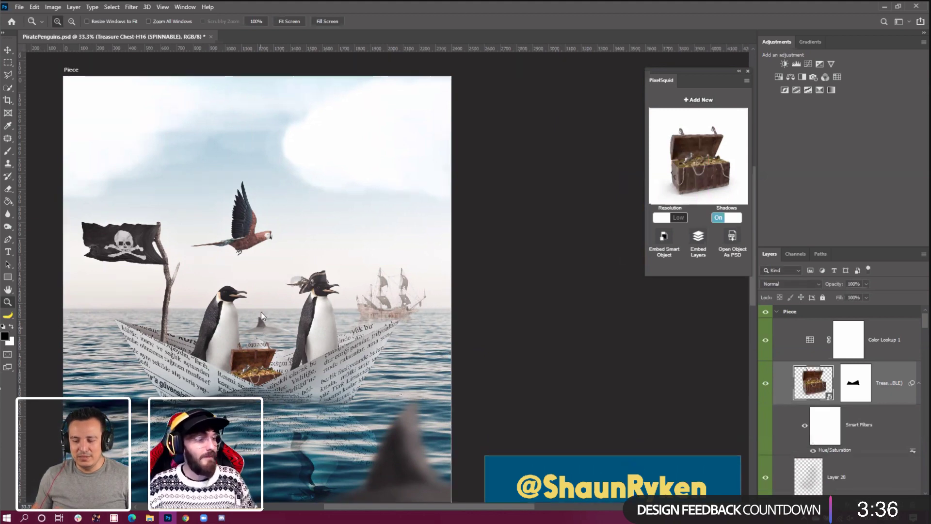
{"action": "right_click", "coordinate": [260, 310]}
{"action": "left_click", "coordinate": [273, 316]}
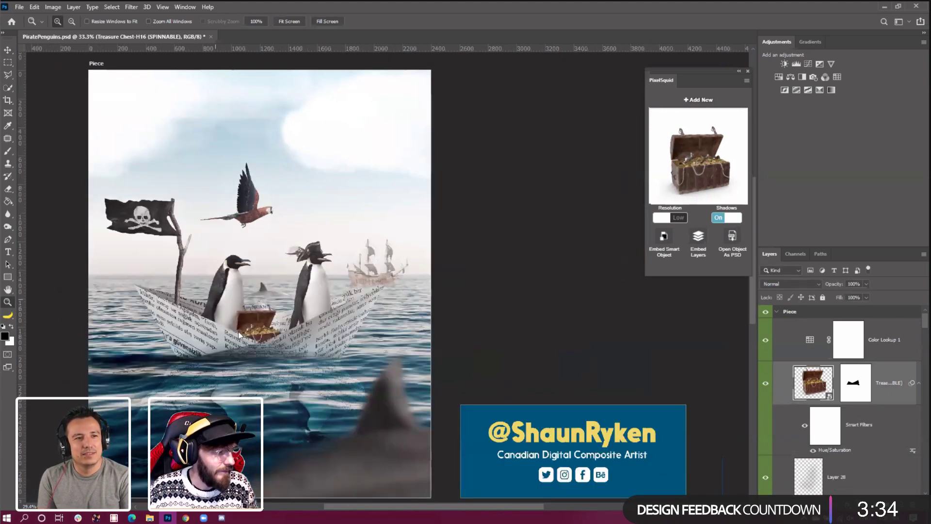
{"action": "right_click", "coordinate": [209, 294]}
{"action": "left_click", "coordinate": [232, 346]}
{"action": "right_click", "coordinate": [211, 272]}
{"action": "left_click", "coordinate": [234, 322]}
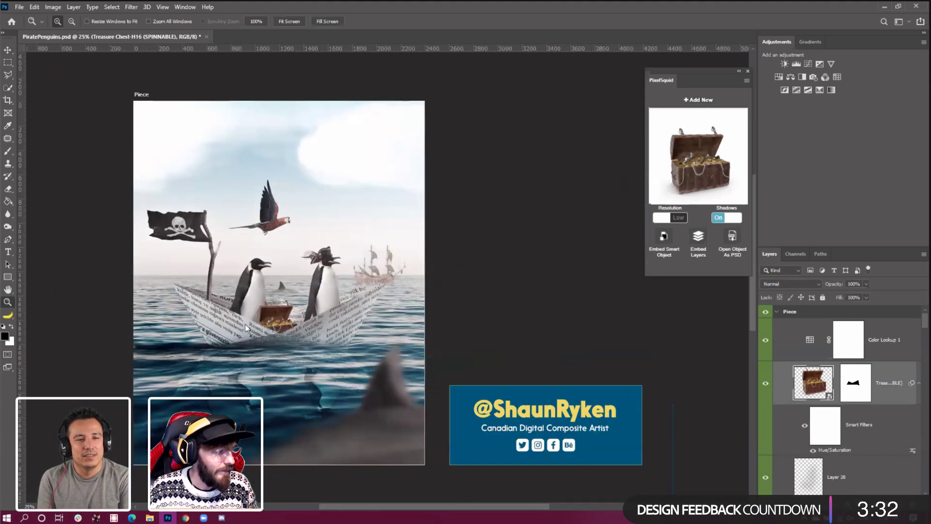
{"action": "left_click", "coordinate": [238, 301]}
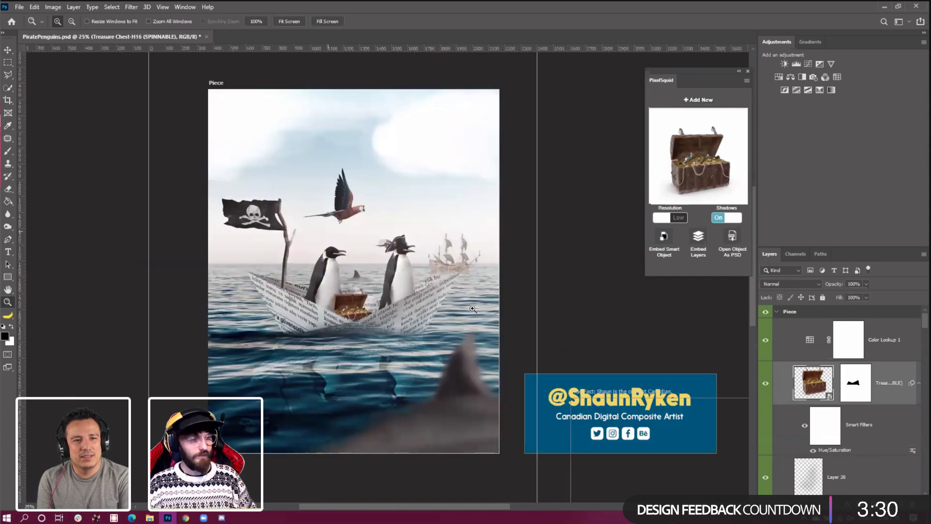
{"action": "left_click", "coordinate": [494, 326]}
{"action": "right_click", "coordinate": [371, 251]}
{"action": "left_click", "coordinate": [384, 258]}
{"action": "right_click", "coordinate": [348, 257]}
{"action": "left_click", "coordinate": [362, 308]}
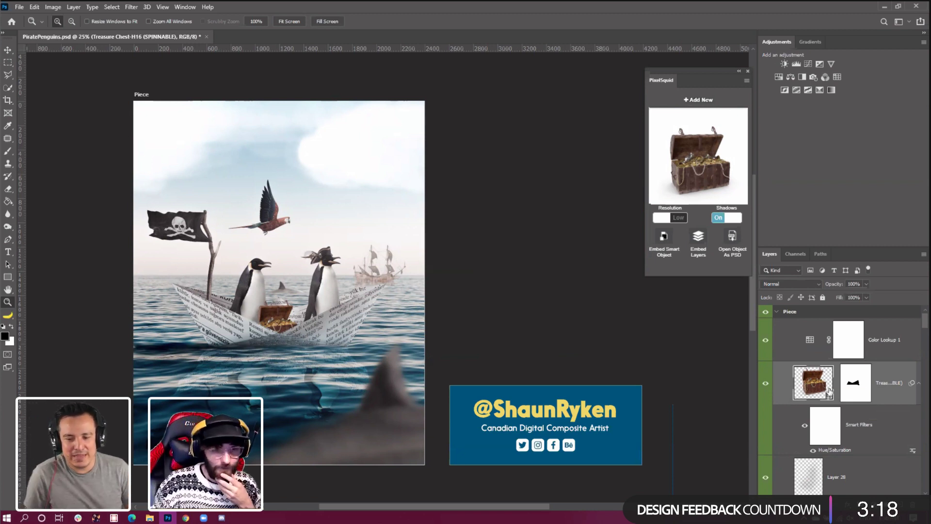
Apply an Exposure adjustment with an offset of +0.0138 to the treasure chest layer
{"action": "left_click", "coordinate": [53, 7]}
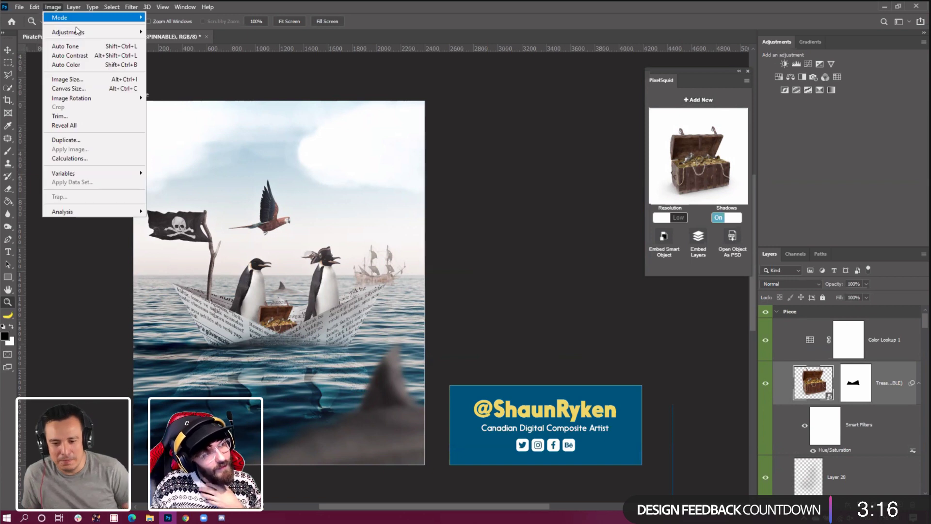
{"action": "mouse_move", "coordinate": [72, 29]}
{"action": "left_click", "coordinate": [169, 61]}
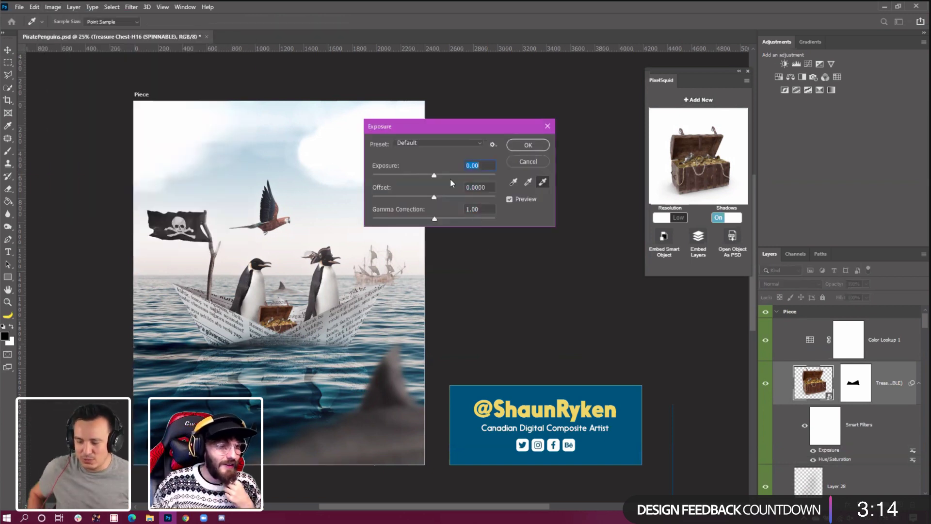
{"action": "left_click_drag", "start_coordinate": [436, 198], "coordinate": [438, 199]}
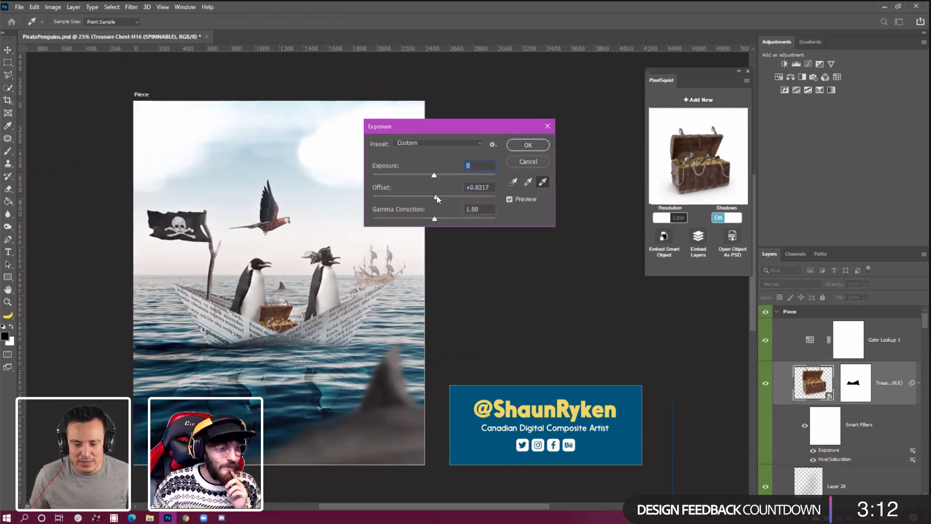
{"action": "key", "text": "Tab"}
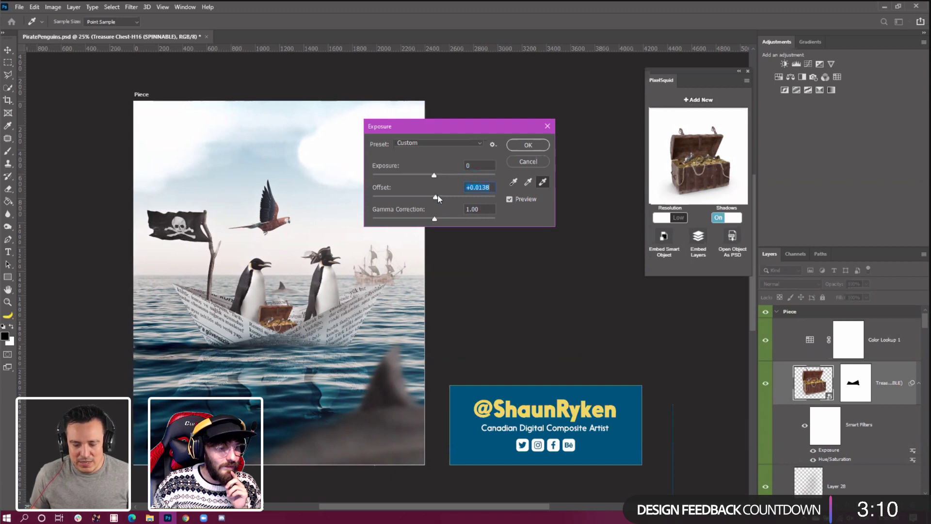
{"action": "left_click", "coordinate": [537, 147]}
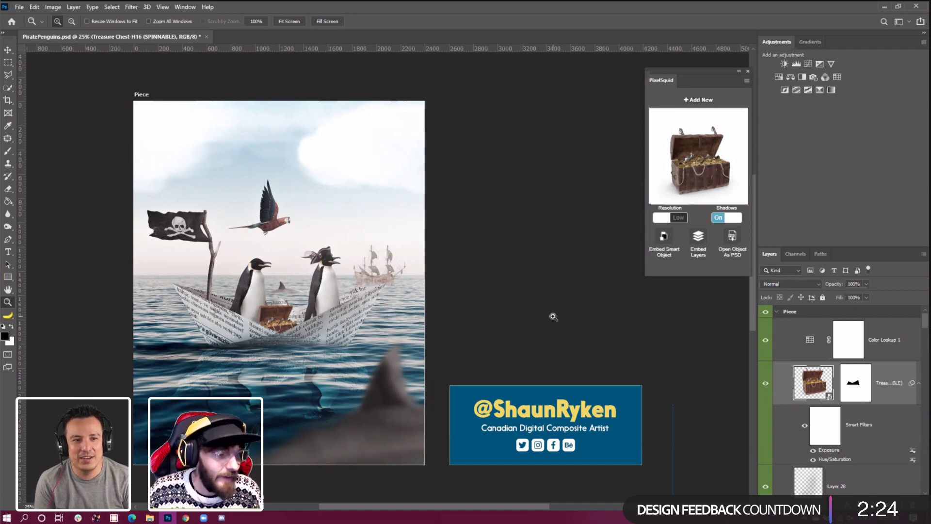
{"action": "left_click", "coordinate": [322, 266]}
{"action": "right_click", "coordinate": [307, 252]}
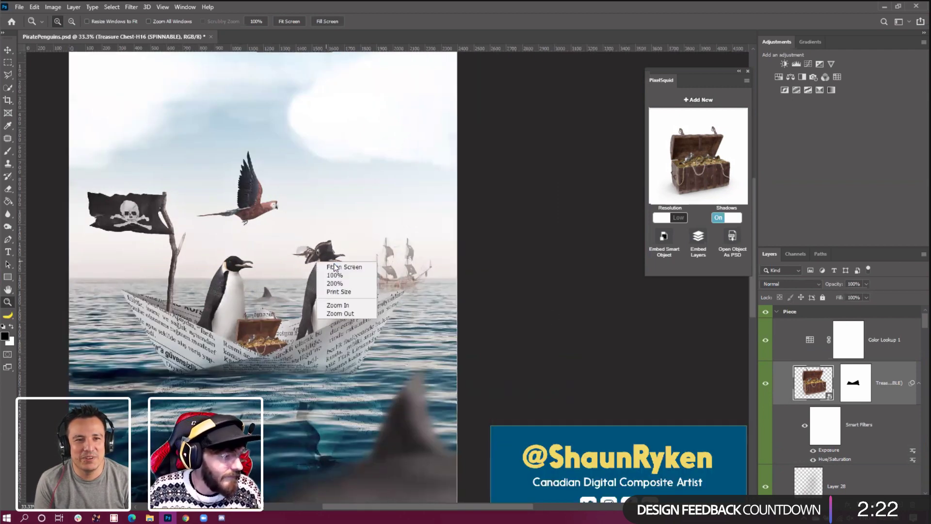
{"action": "left_click", "coordinate": [330, 258]}
{"action": "right_click", "coordinate": [263, 252]}
{"action": "left_click", "coordinate": [285, 305]}
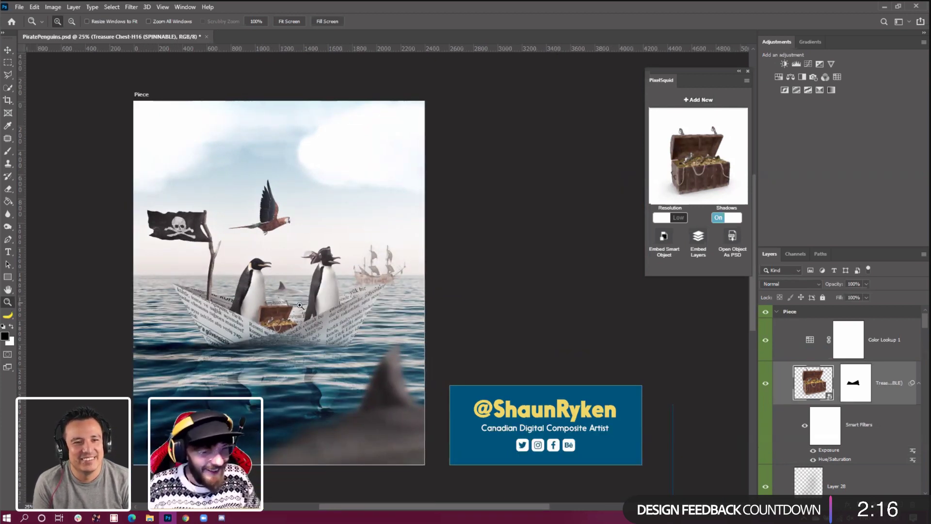
{"action": "left_click", "coordinate": [777, 313]}
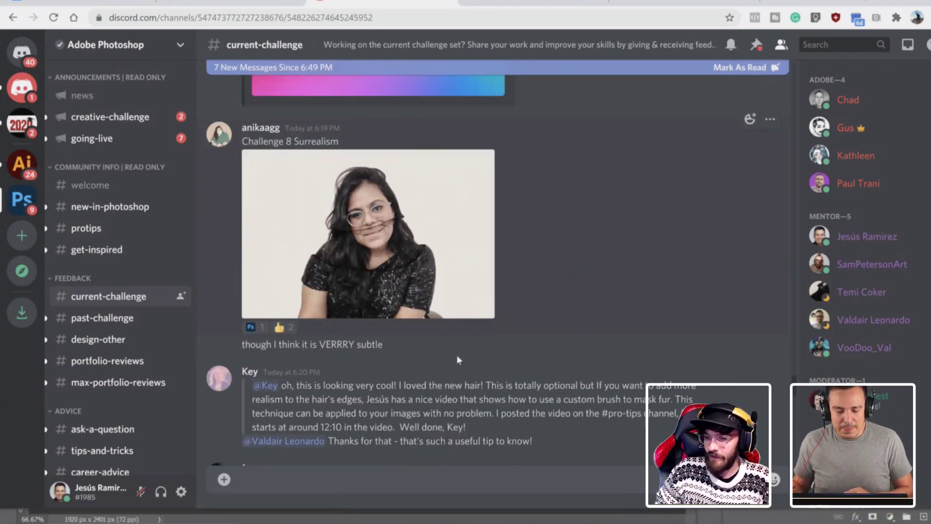
Switch to Photoshop, cancel the open Preferences dialog, and return to Discord's current-challenge channel
{"action": "left_click", "coordinate": [380, 512]}
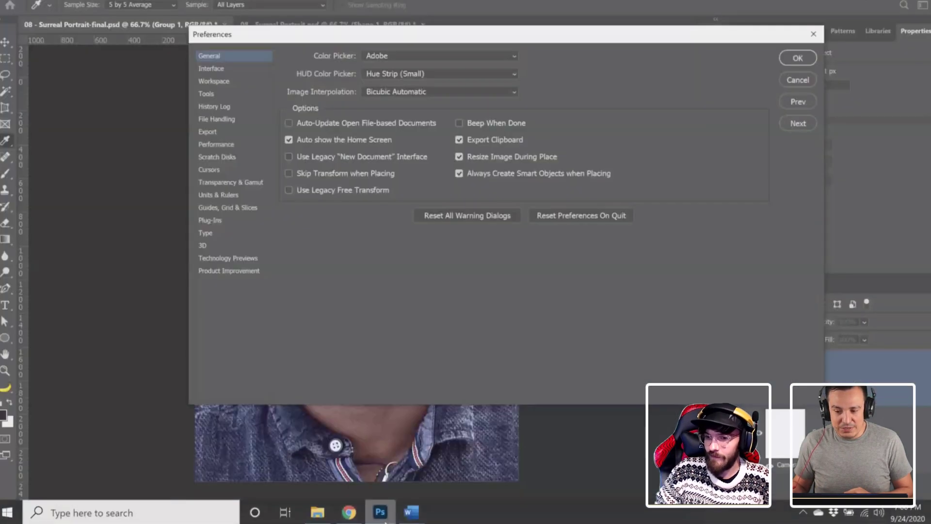
{"action": "left_click", "coordinate": [791, 82]}
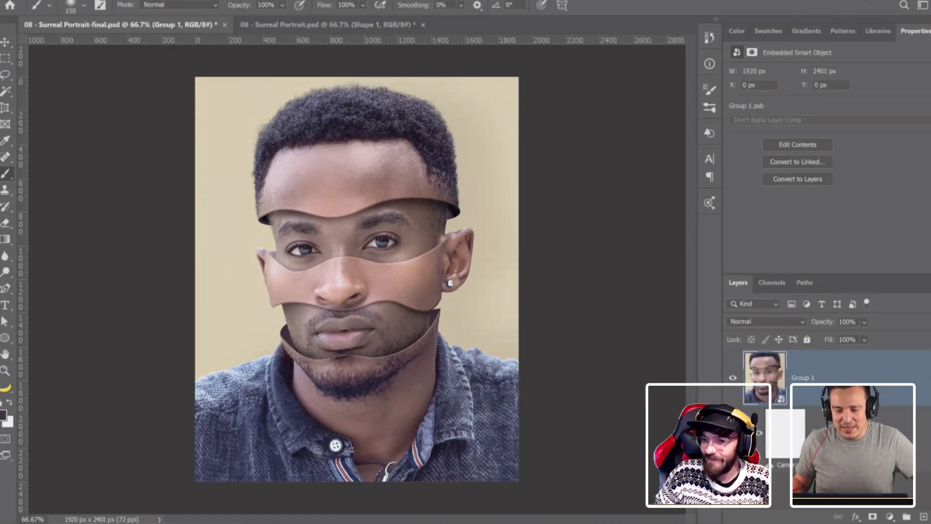
{"action": "key", "text": "alt+Tab"}
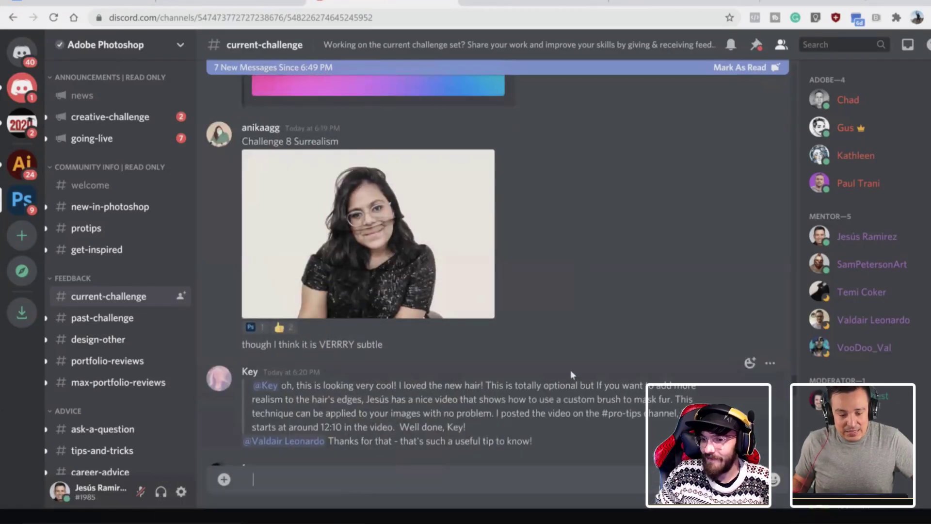
Examine the surreal portrait submissions in the current-challenge channel, enlarging the Challenge 8 Surrealism portrait and the Day 8 sweater image
{"action": "left_click", "coordinate": [414, 247]}
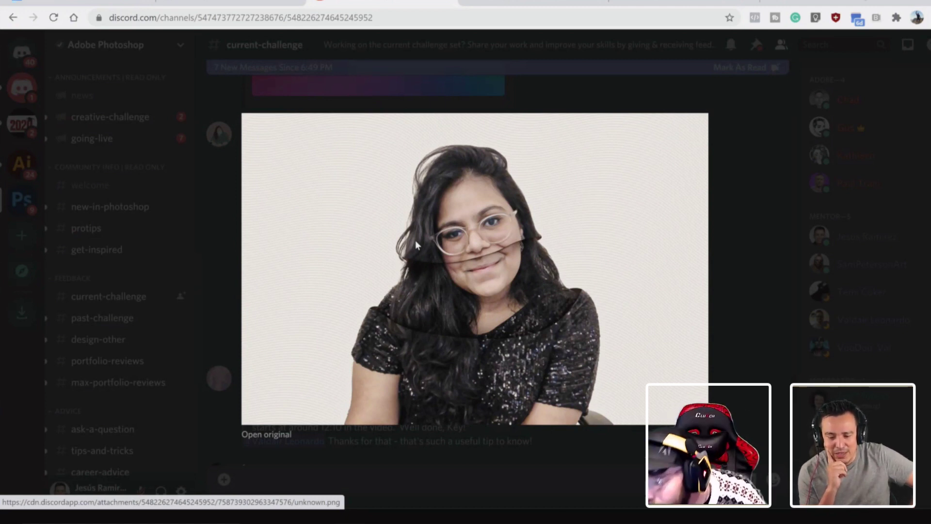
{"action": "left_click", "coordinate": [790, 122]}
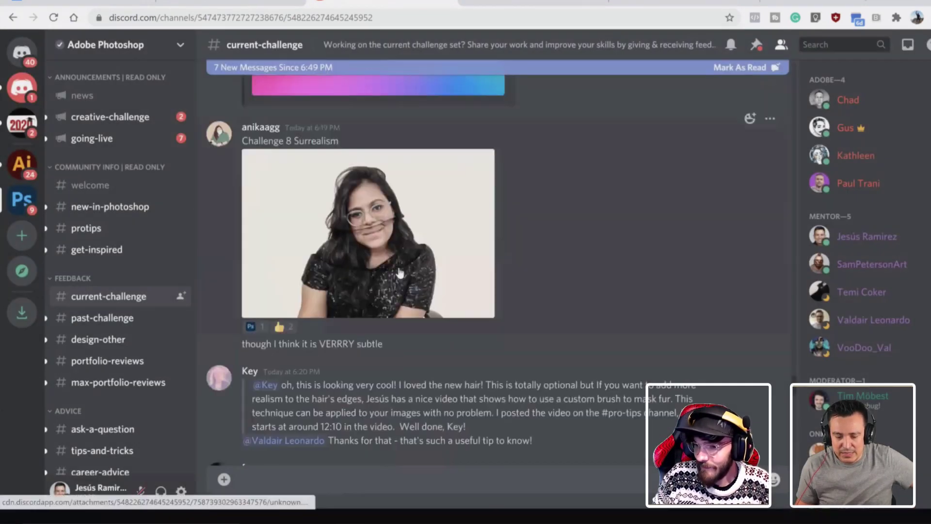
{"action": "scroll", "coordinate": [398, 269], "scroll_direction": "down", "scroll_amount": 8}
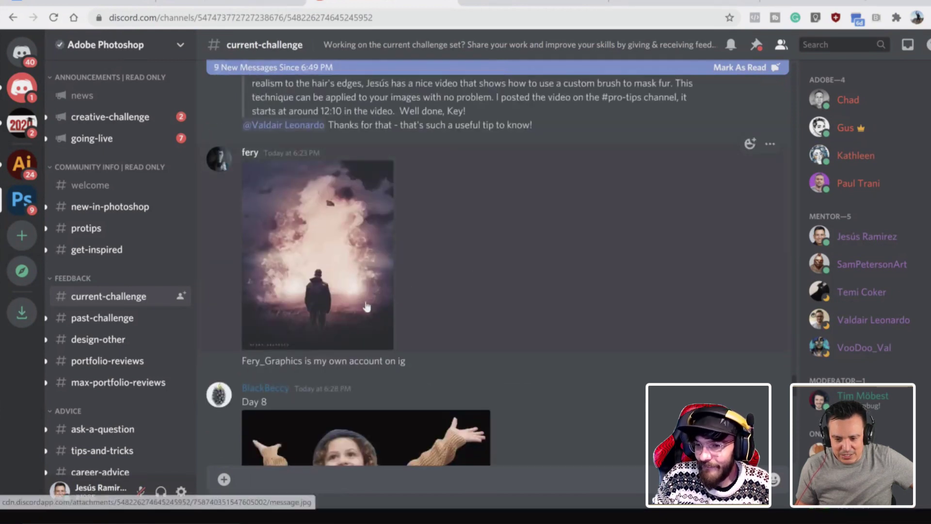
{"action": "scroll", "coordinate": [344, 257], "scroll_direction": "down", "scroll_amount": 5}
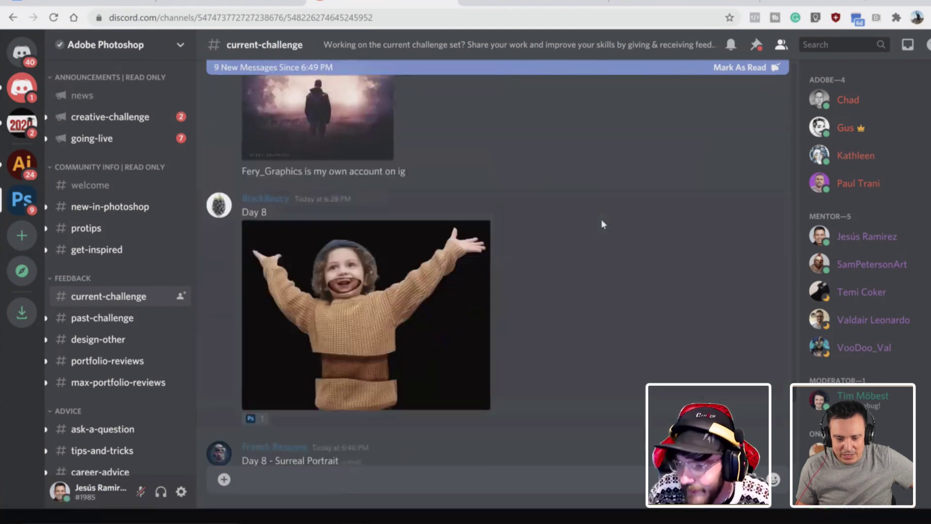
{"action": "left_click", "coordinate": [428, 275]}
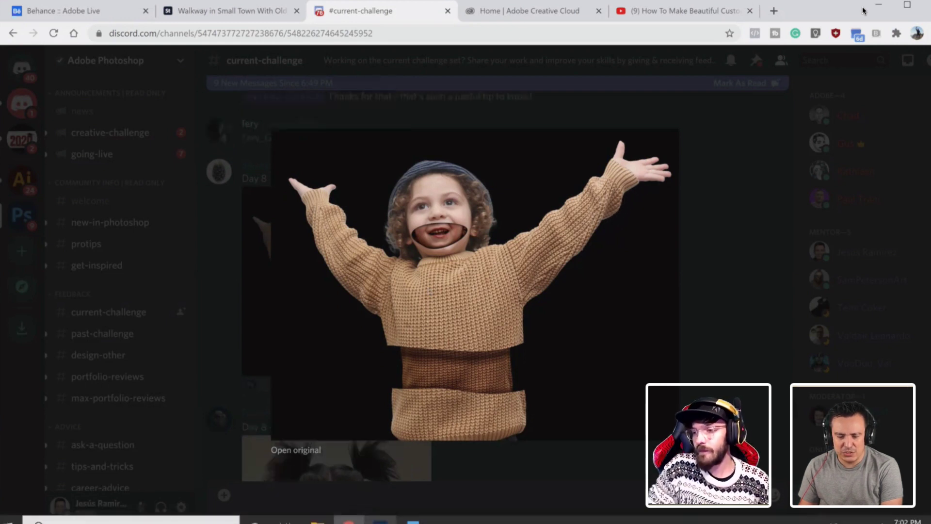
Switch to Photoshop and open 09 - Retro Photography.psd from the 09 - Retro Photography starter folder
{"action": "left_click", "coordinate": [380, 520]}
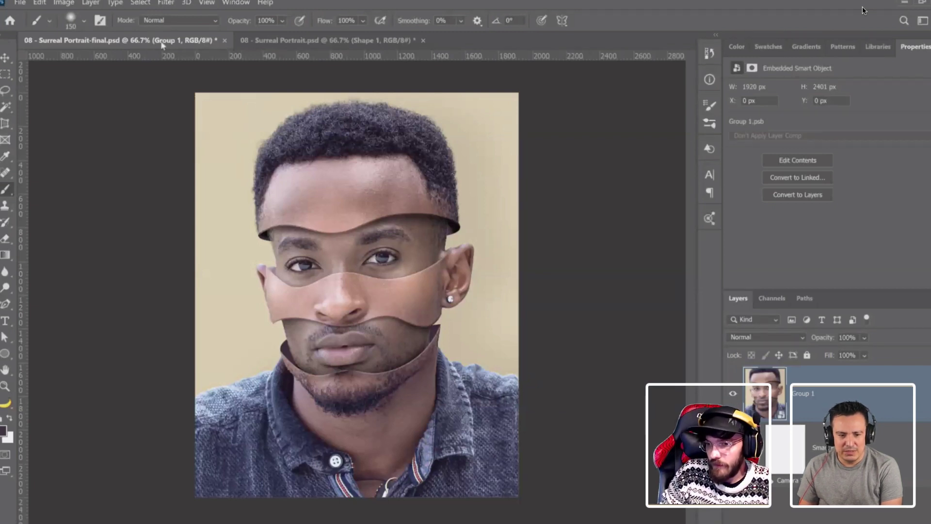
{"action": "left_click", "coordinate": [22, 5]}
{"action": "left_click", "coordinate": [33, 25]}
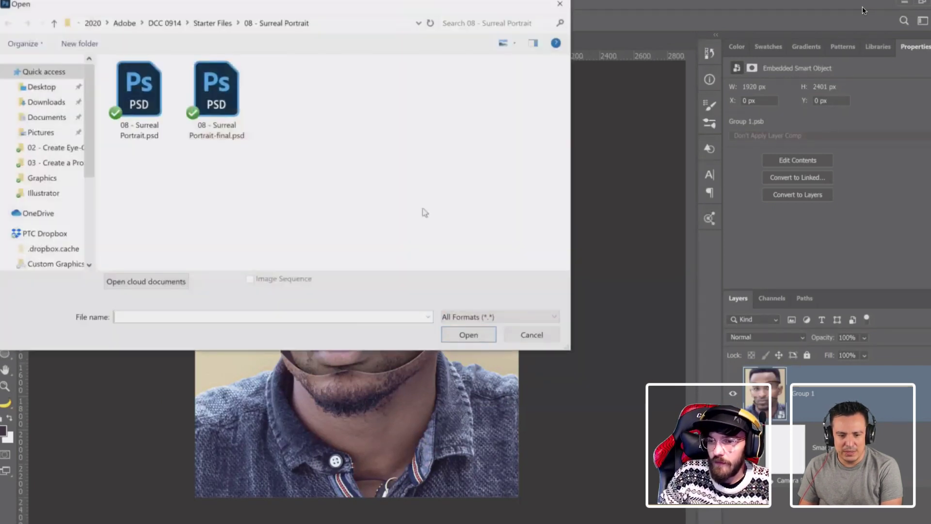
{"action": "left_click", "coordinate": [214, 24]}
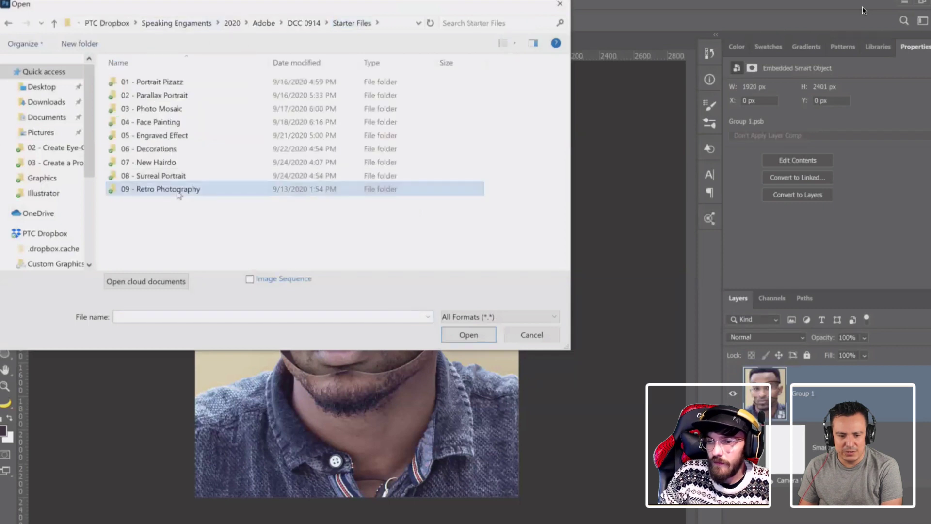
{"action": "double_click", "coordinate": [169, 188]}
{"action": "double_click", "coordinate": [148, 103]}
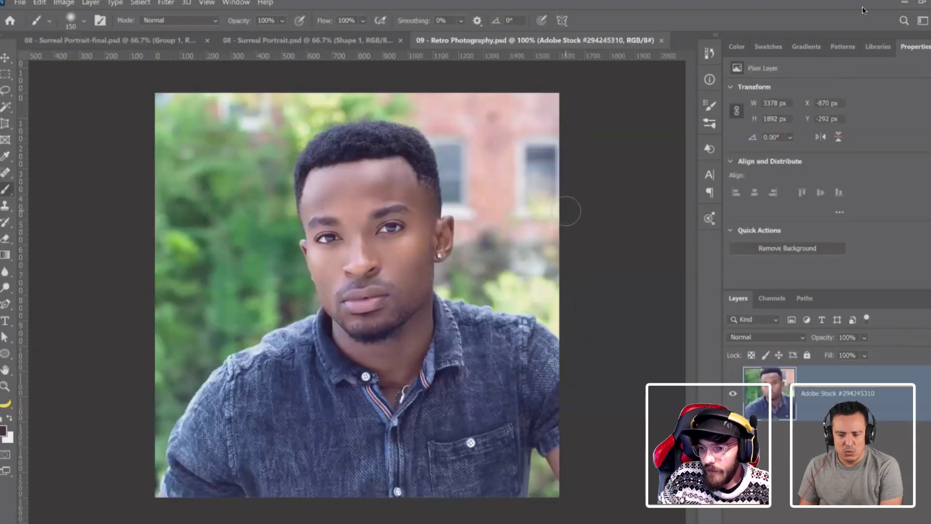
Remove the background from the man's portrait and place a black (000000) Solid Color fill layer beneath it
{"action": "left_click", "coordinate": [797, 254]}
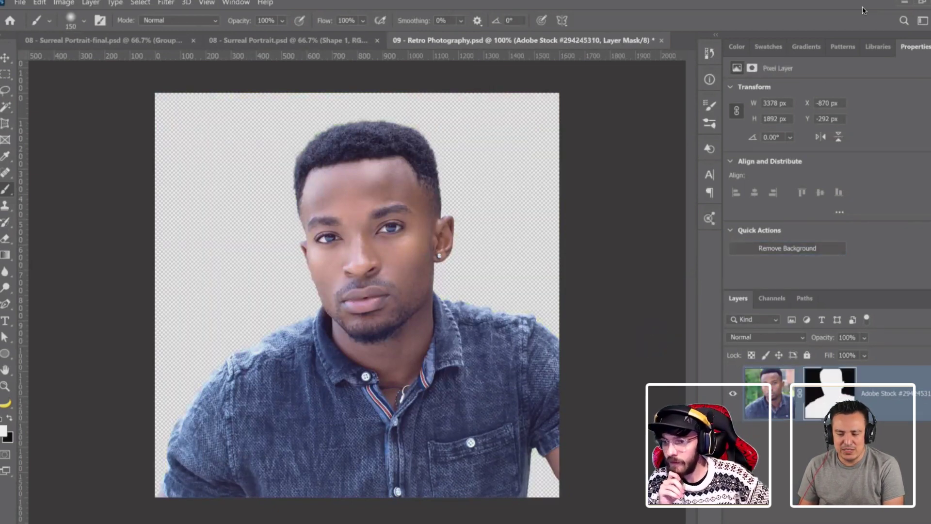
{"action": "left_click", "coordinate": [854, 516]}
{"action": "left_click", "coordinate": [869, 308]}
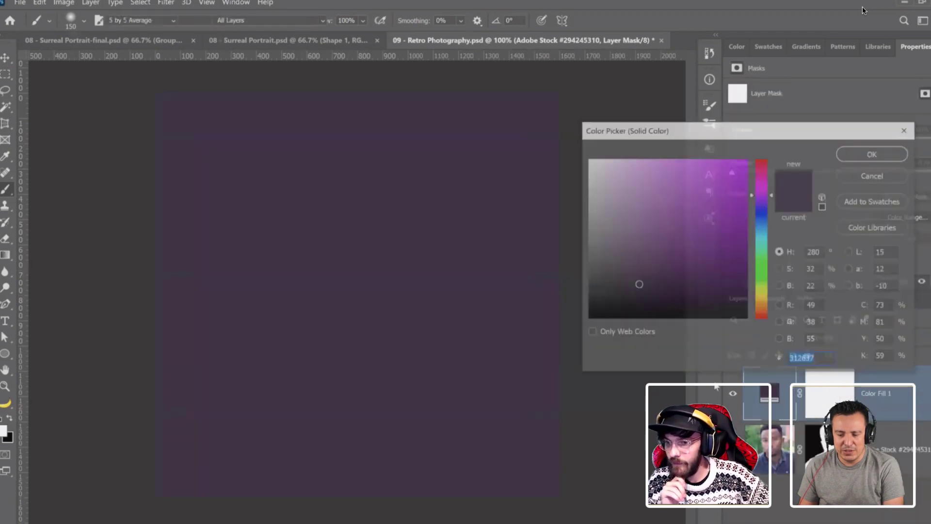
{"action": "type", "text": "000000"}
{"action": "key", "text": "Return"}
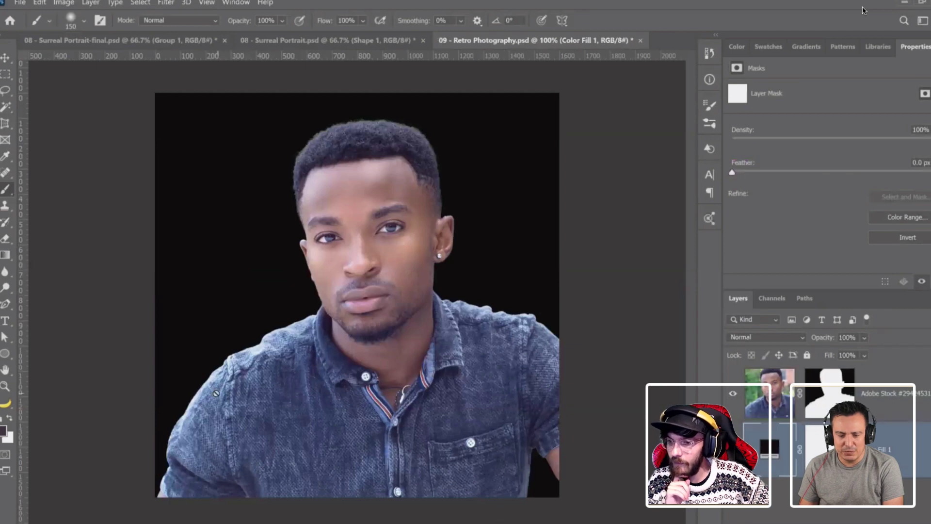
Inspect the shoulder edge, and set up the Minimum filter on the portrait's layer mask with a 2.0-pixel radius, preserving Roundness
{"action": "left_click", "coordinate": [7, 387]}
{"action": "left_click_drag", "start_coordinate": [169, 393], "coordinate": [349, 275]}
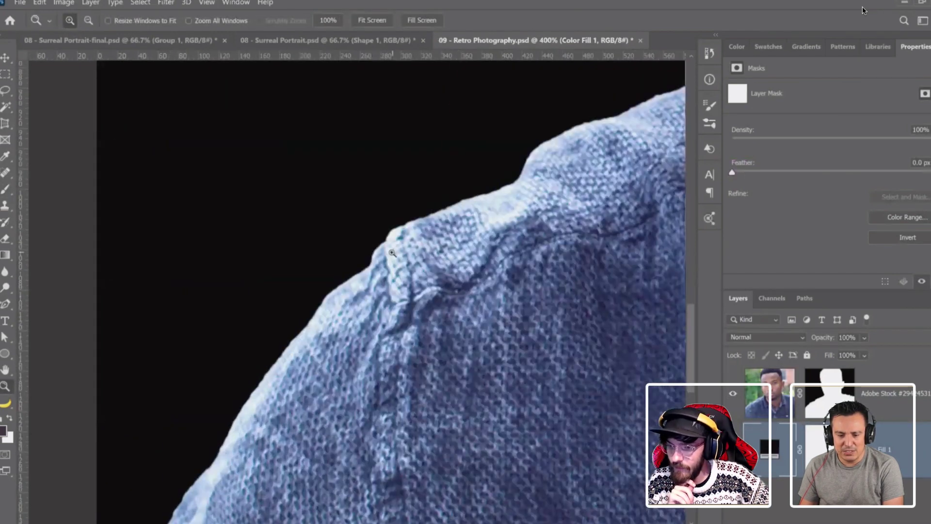
{"action": "right_click", "coordinate": [493, 192]}
{"action": "left_click", "coordinate": [500, 201]}
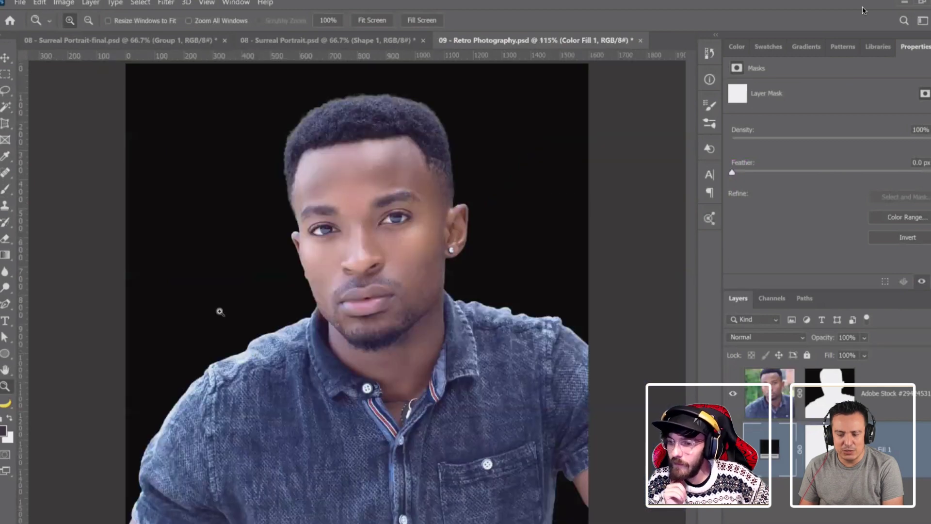
{"action": "left_click", "coordinate": [830, 384]}
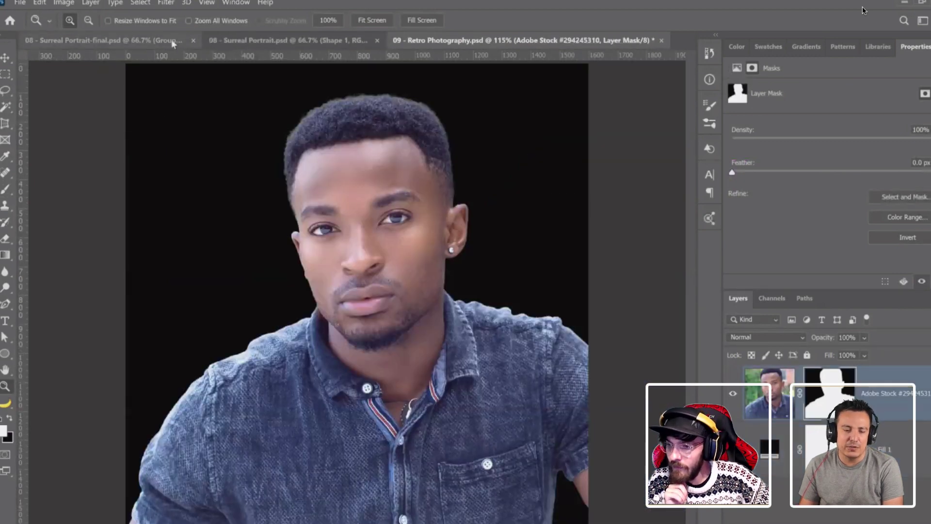
{"action": "left_click", "coordinate": [166, 3]}
{"action": "mouse_move", "coordinate": [245, 239]}
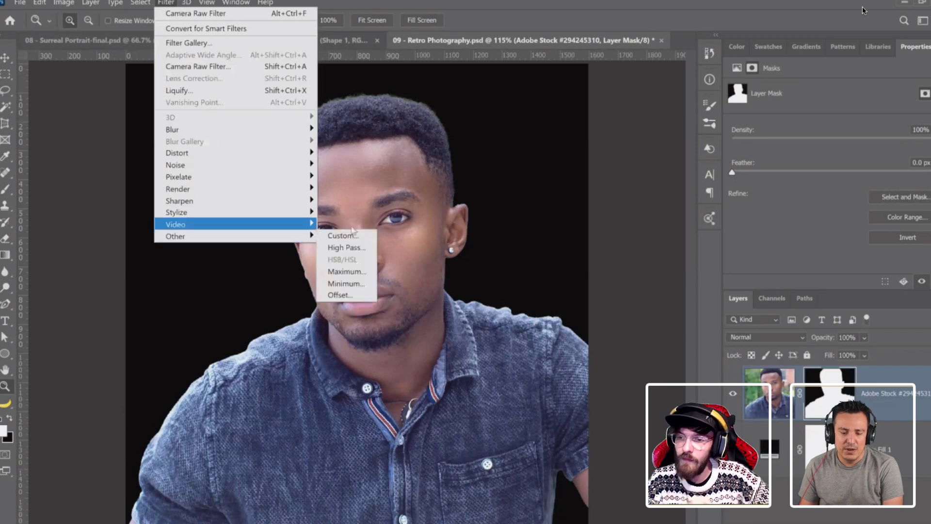
{"action": "left_click", "coordinate": [340, 283]}
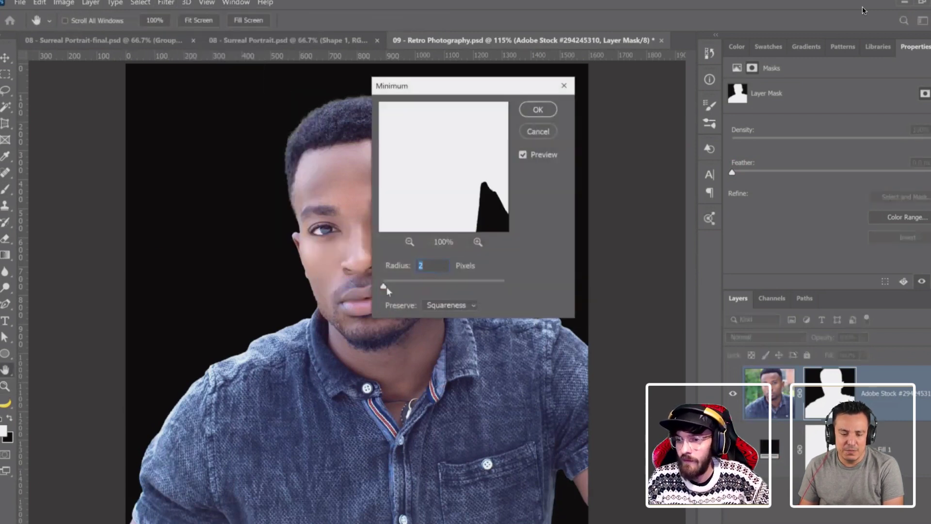
{"action": "mouse_move", "coordinate": [387, 287]}
{"action": "left_mouse_down"}
{"action": "mouse_move", "coordinate": [404, 289]}
{"action": "mouse_move", "coordinate": [383, 287]}
{"action": "left_mouse_up"}
{"action": "left_click", "coordinate": [450, 305]}
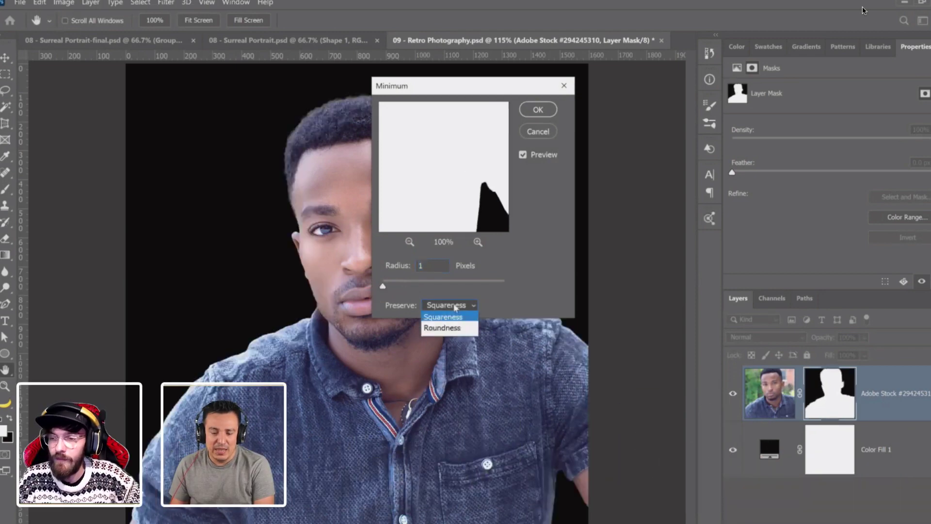
{"action": "left_click", "coordinate": [447, 327]}
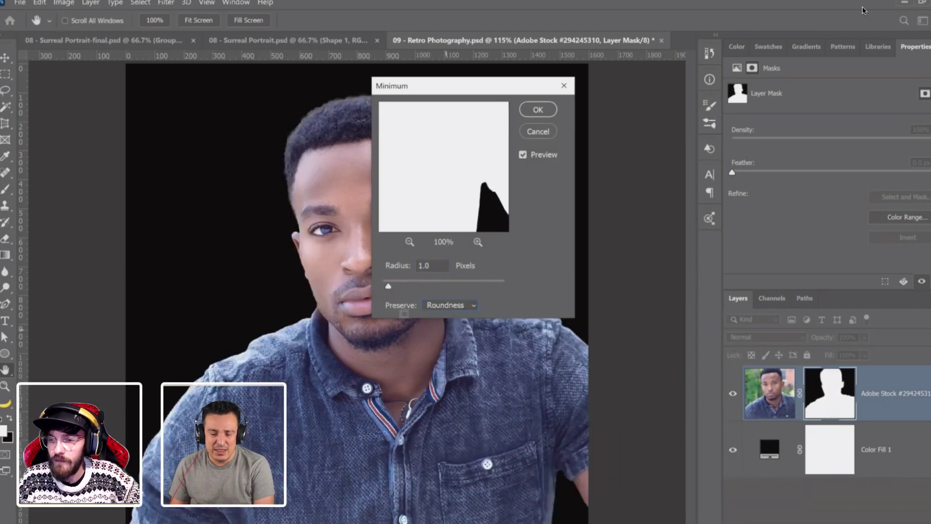
{"action": "left_click_drag", "start_coordinate": [392, 289], "coordinate": [395, 288]}
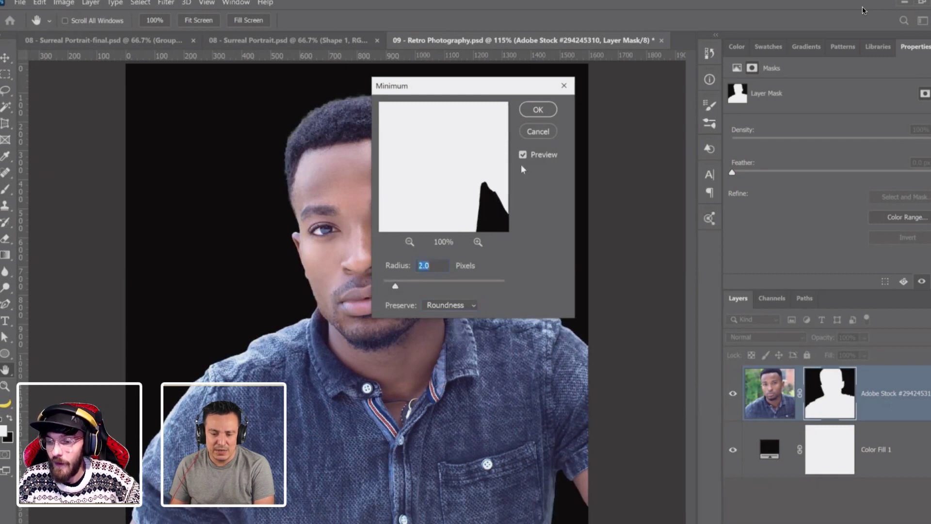
Compare the portrait's edges with and without the Minimum filter preview, and apply the filter to the mask
{"action": "left_click", "coordinate": [522, 155]}
{"action": "left_click", "coordinate": [523, 155]}
{"action": "left_click", "coordinate": [522, 155]}
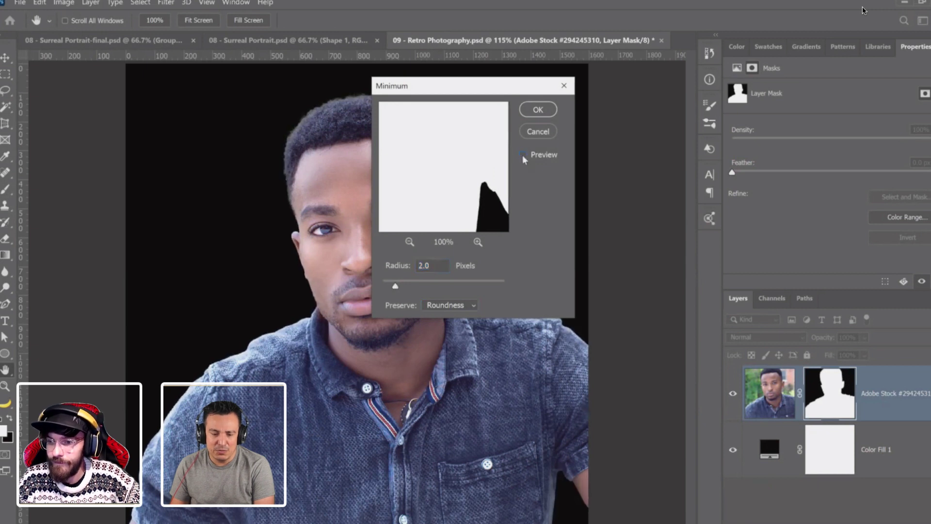
{"action": "left_click", "coordinate": [523, 155]}
{"action": "left_click", "coordinate": [522, 155]}
{"action": "left_click", "coordinate": [523, 155]}
{"action": "left_click", "coordinate": [522, 156]}
{"action": "left_click", "coordinate": [522, 156]}
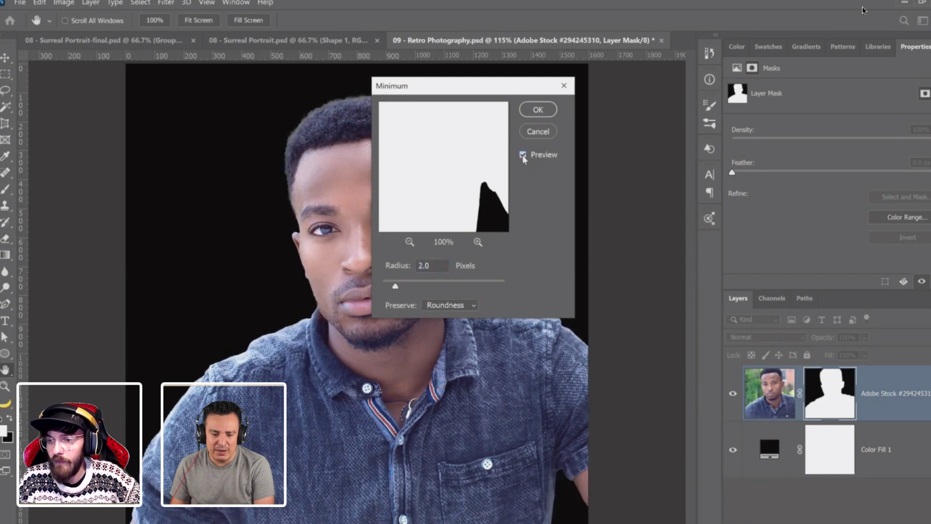
{"action": "left_click", "coordinate": [522, 155]}
{"action": "left_click", "coordinate": [523, 155]}
{"action": "left_click", "coordinate": [523, 155]}
{"action": "left_click", "coordinate": [523, 155]}
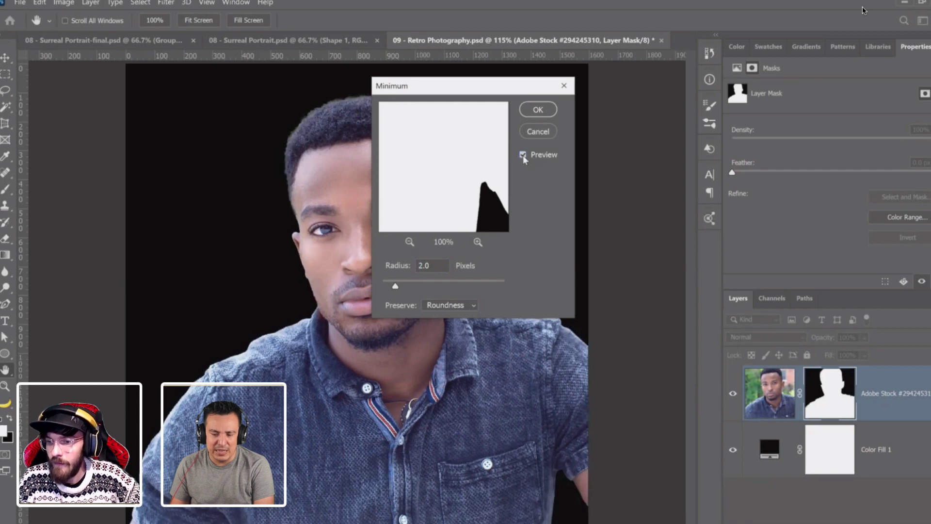
{"action": "left_click", "coordinate": [538, 110]}
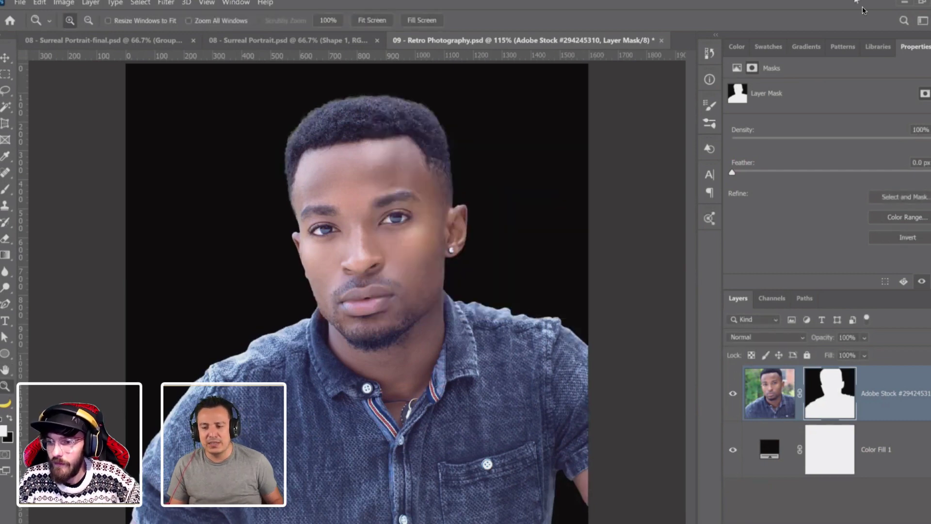
{"action": "key", "text": "alt+Tab"}
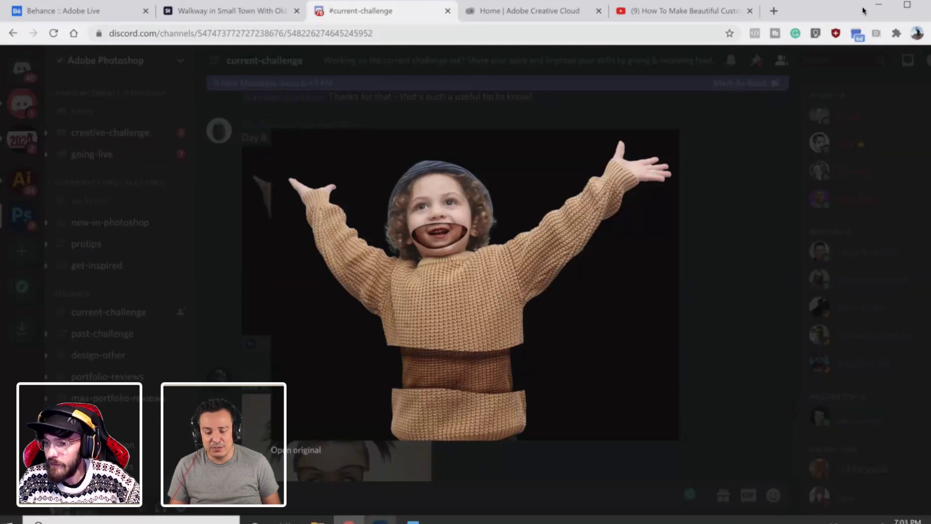
{"action": "key", "text": "alt+Tab"}
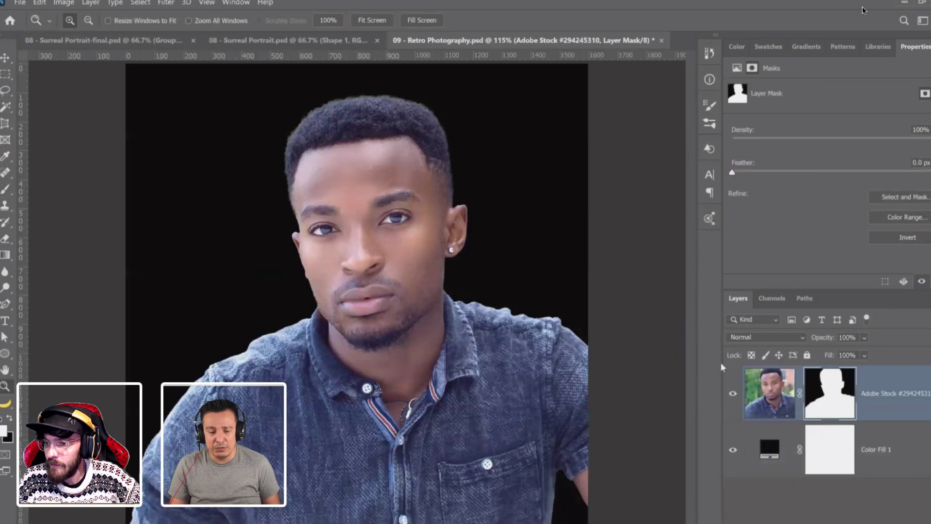
Lasso the shoulder on the image's left side, apply Minimum to the mask there with a 4.9-pixel radius preserving Roundness, and deselect
{"action": "left_click", "coordinate": [5, 90]}
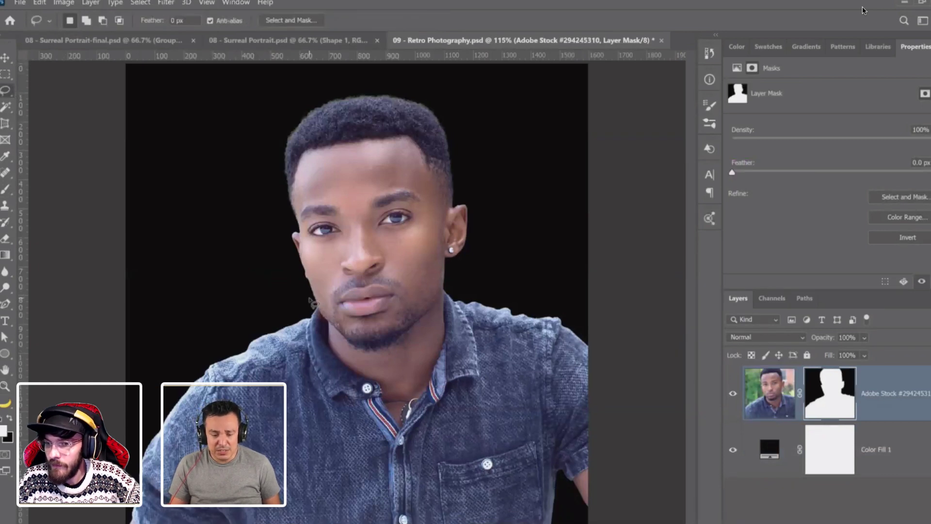
{"action": "mouse_move", "coordinate": [310, 301]}
{"action": "left_mouse_down"}
{"action": "mouse_move", "coordinate": [126, 391]}
{"action": "mouse_move", "coordinate": [124, 403]}
{"action": "left_mouse_up"}
{"action": "left_click", "coordinate": [164, 3]}
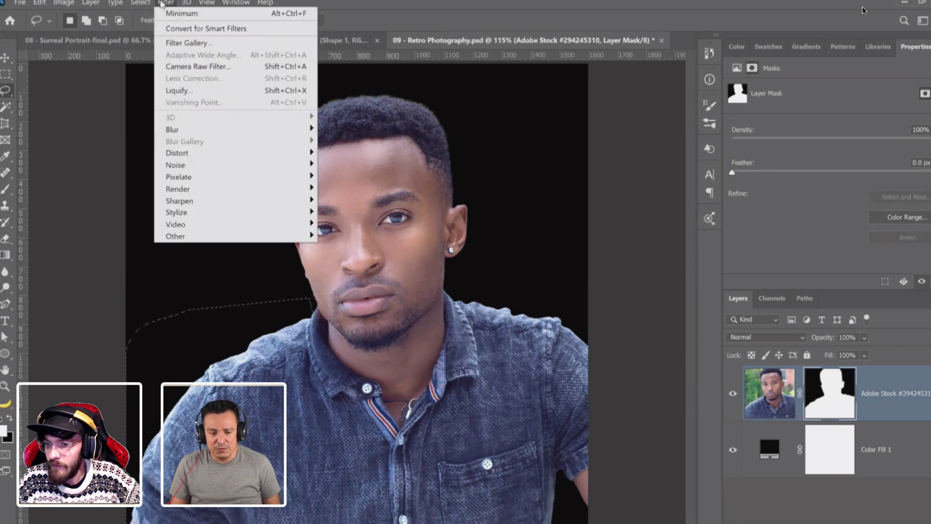
{"action": "mouse_move", "coordinate": [231, 238]}
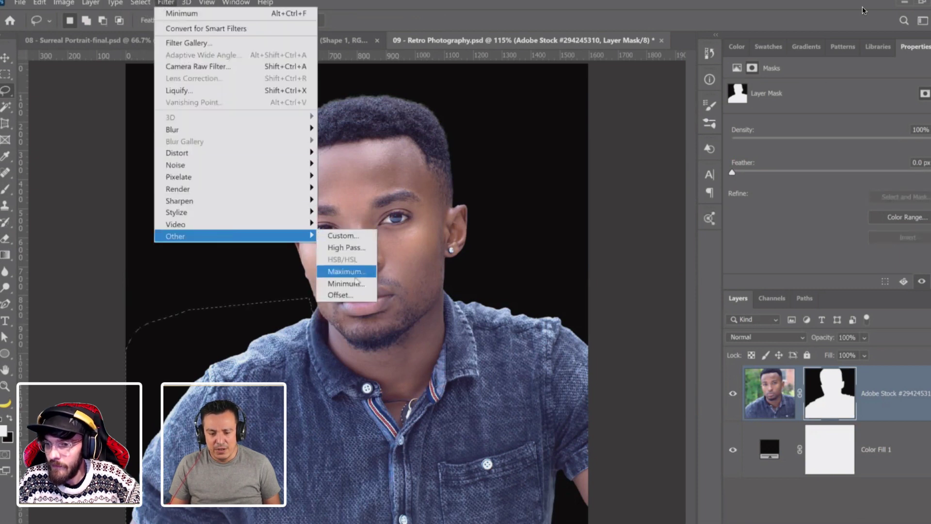
{"action": "left_click", "coordinate": [346, 284]}
{"action": "left_click_drag", "start_coordinate": [396, 288], "coordinate": [415, 288]}
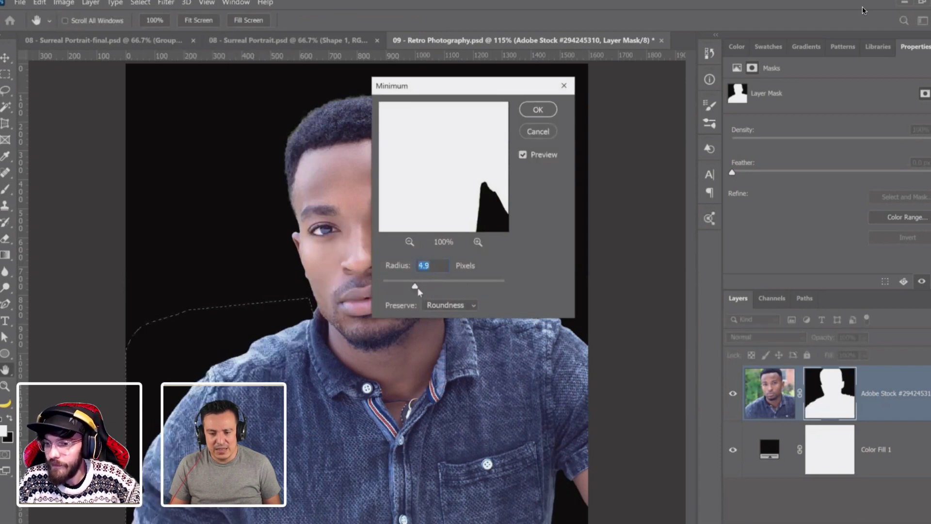
{"action": "key", "text": "Return"}
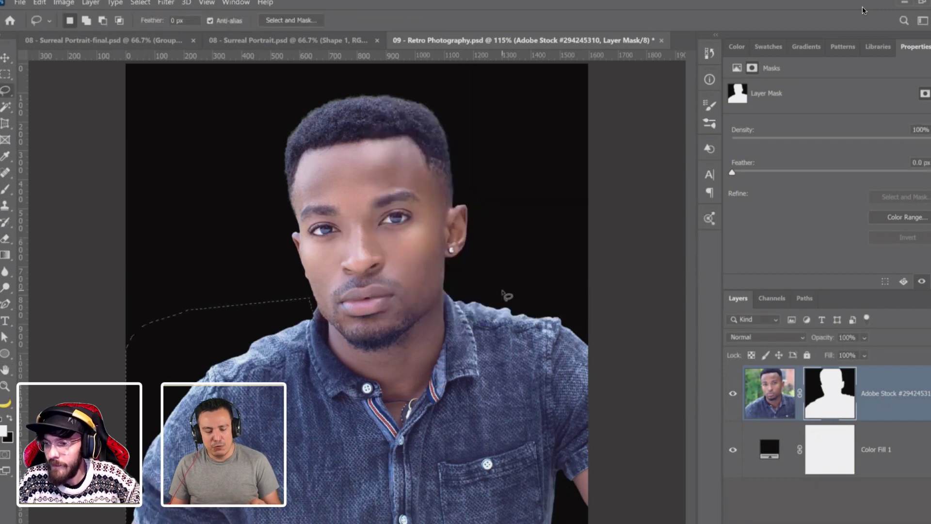
{"action": "key", "text": "ctrl+d"}
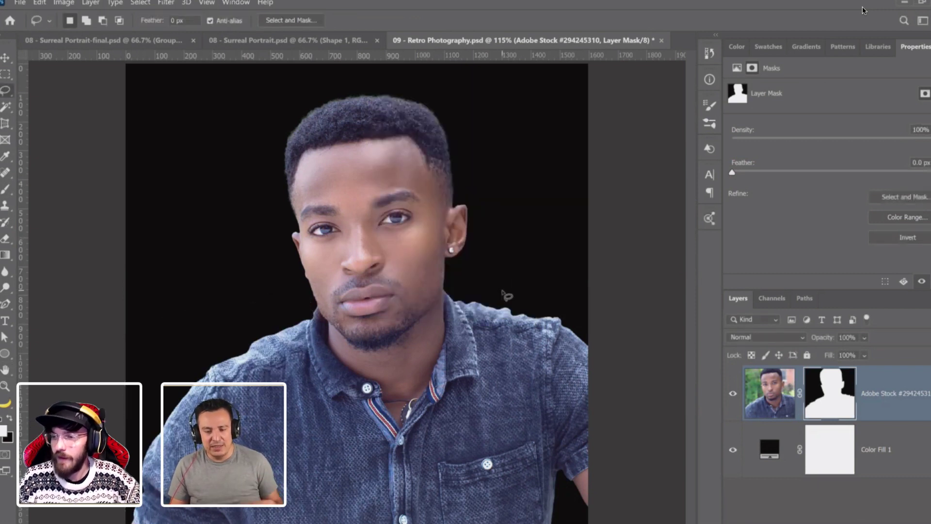
Switch to Discord's current-challenge channel and enlarge the Day 8 - Surreal Portrait image of the woman with pigtails
{"action": "key", "text": "alt+Tab"}
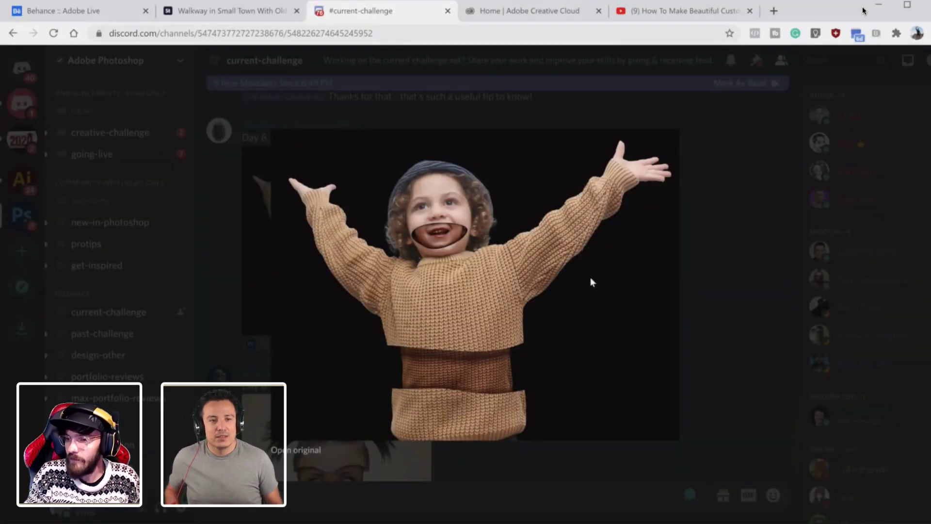
{"action": "left_click", "coordinate": [56, 91]}
{"action": "scroll", "coordinate": [500, 267], "scroll_direction": "down", "scroll_amount": 4}
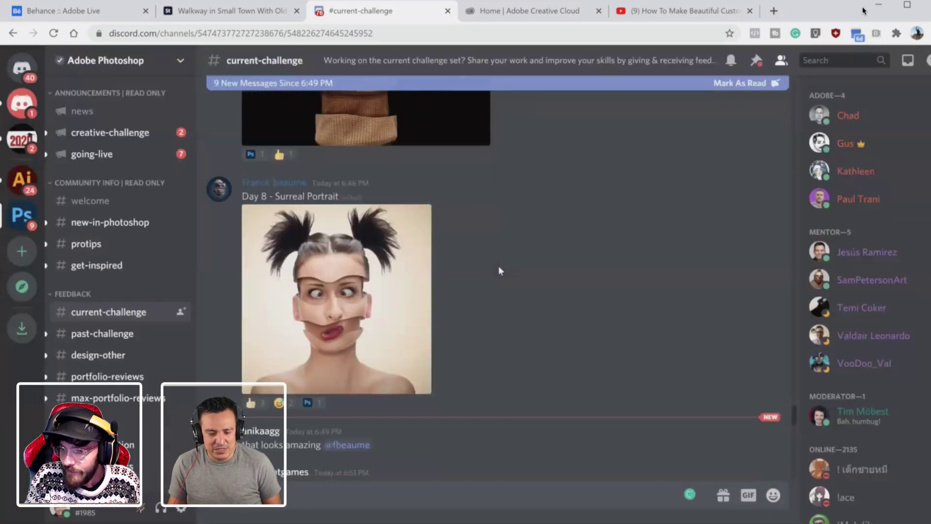
{"action": "left_click", "coordinate": [394, 290]}
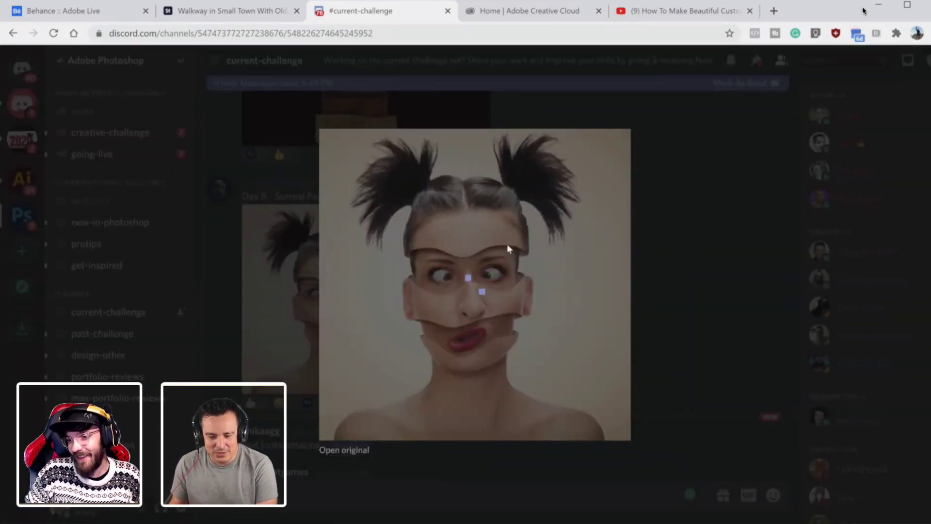
{"action": "left_click", "coordinate": [682, 270]}
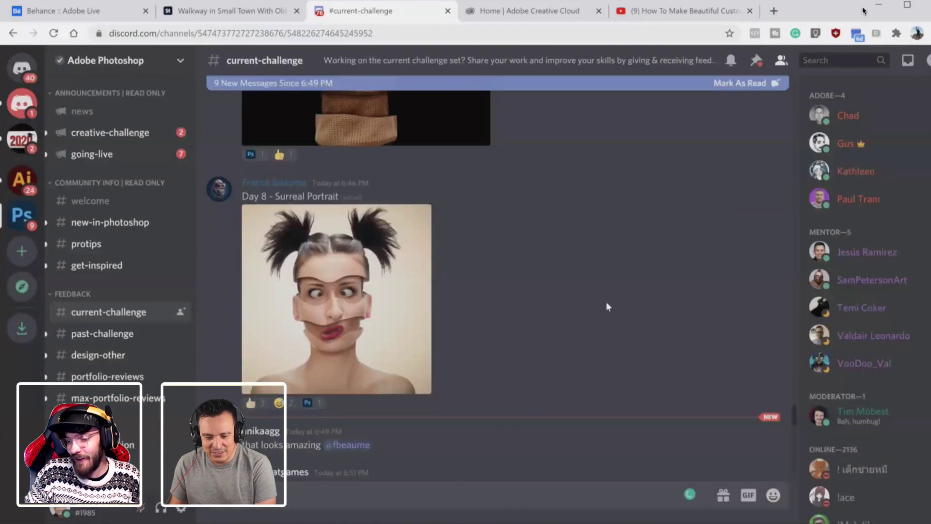
{"action": "left_click", "coordinate": [394, 241]}
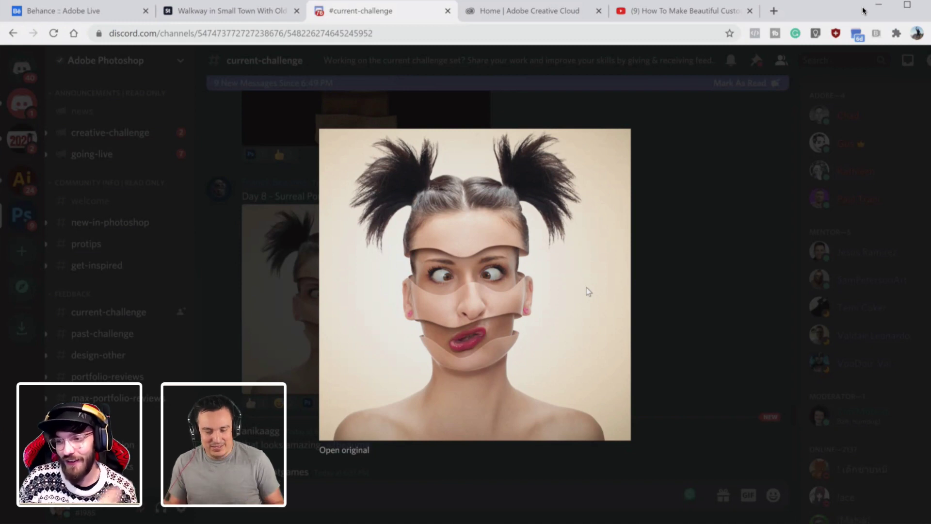
Magnify the pigtailed woman's surreal portrait to examine the hair, the sliced face bands and their shadows, and close the enlarged image
{"action": "key", "text": "ctrl+plus"}
{"action": "key", "text": "ctrl+plus"}
{"action": "key", "text": "ctrl+plus"}
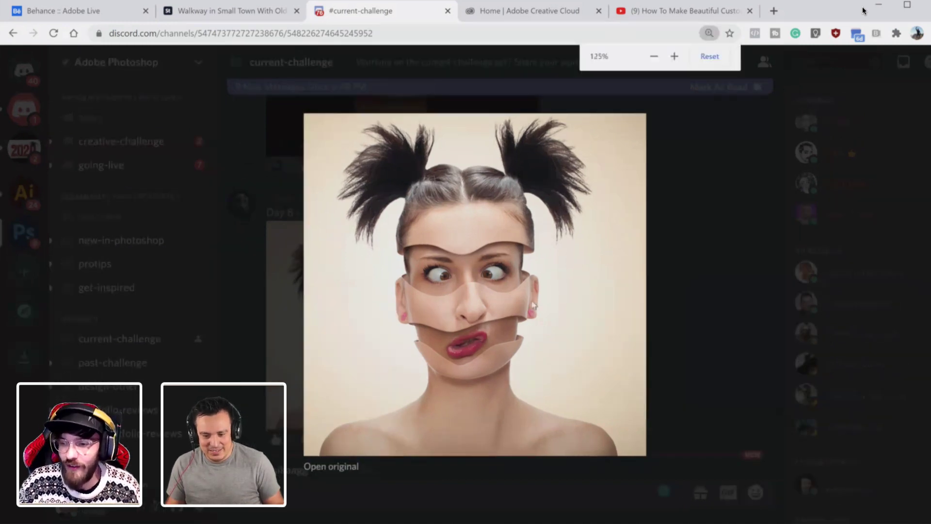
{"action": "key", "text": "ctrl+plus"}
{"action": "key", "text": "ctrl+plus"}
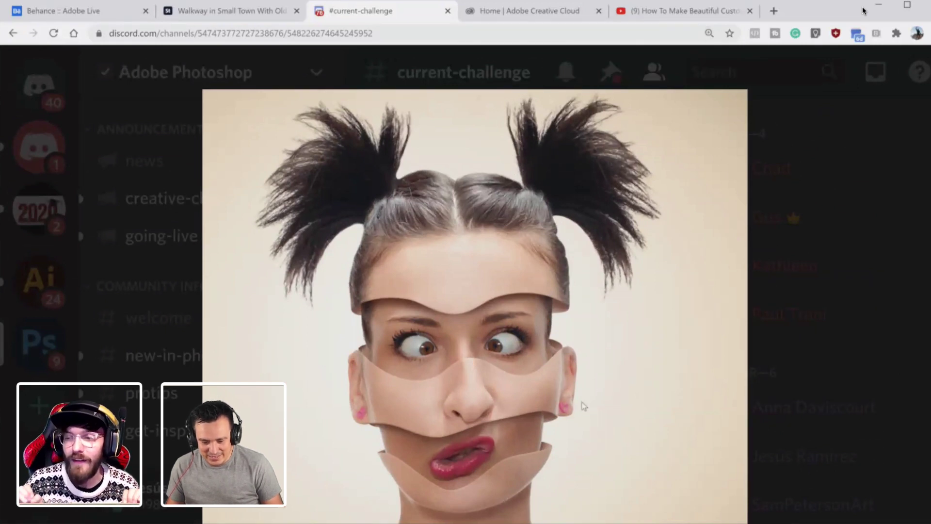
{"action": "key", "text": "ctrl+minus"}
{"action": "key", "text": "ctrl+minus"}
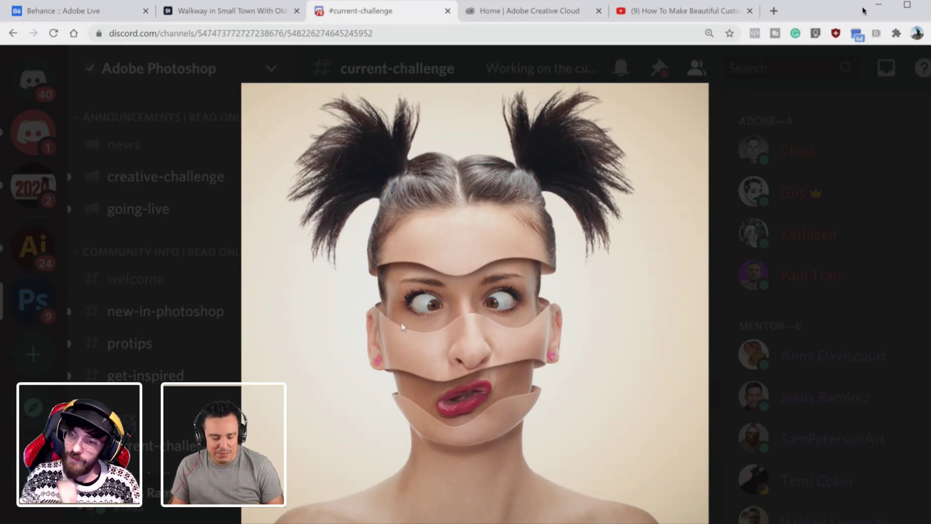
{"action": "scroll", "coordinate": [390, 340], "scroll_direction": "up", "scroll_amount": 8}
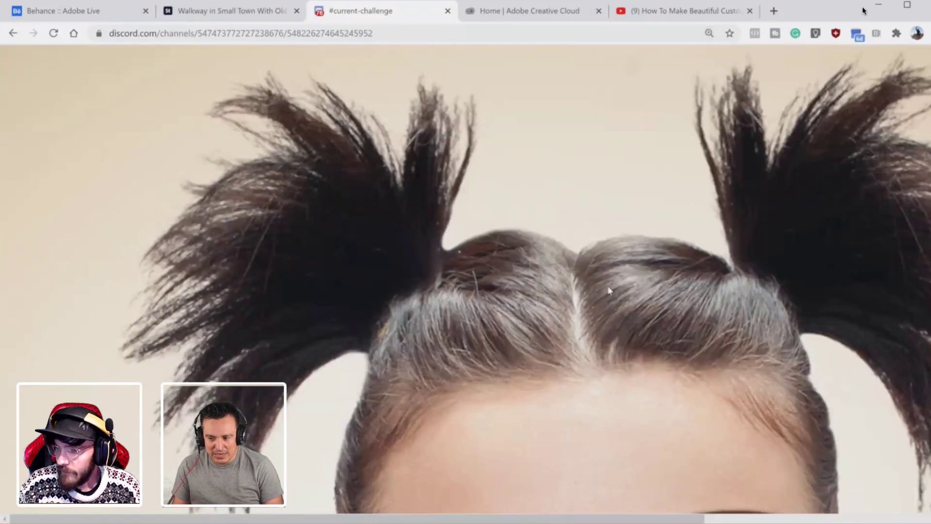
{"action": "scroll", "coordinate": [355, 403], "scroll_direction": "down", "scroll_amount": 1}
{"action": "key", "text": "Page_Down"}
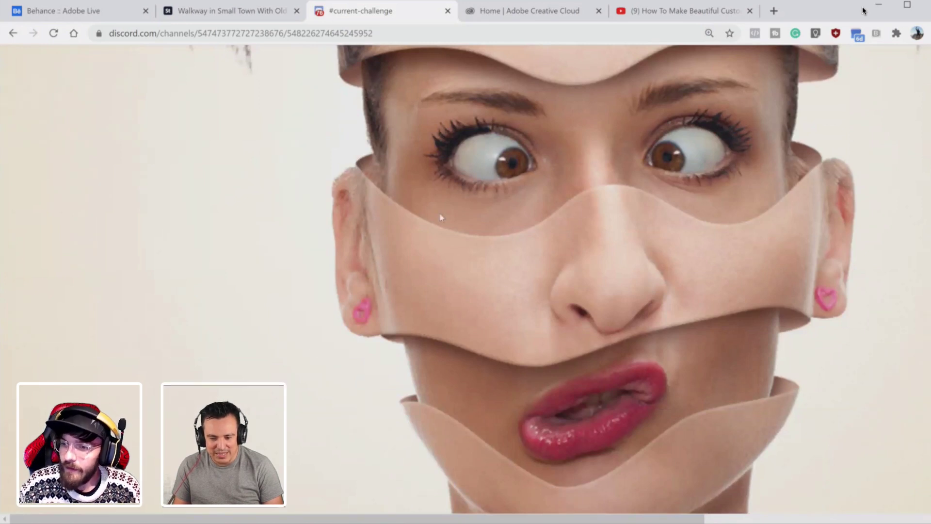
{"action": "key", "text": "ctrl+minus"}
{"action": "key", "text": "ctrl+minus"}
{"action": "key", "text": "ctrl+minus"}
{"action": "key", "text": "ctrl+minus"}
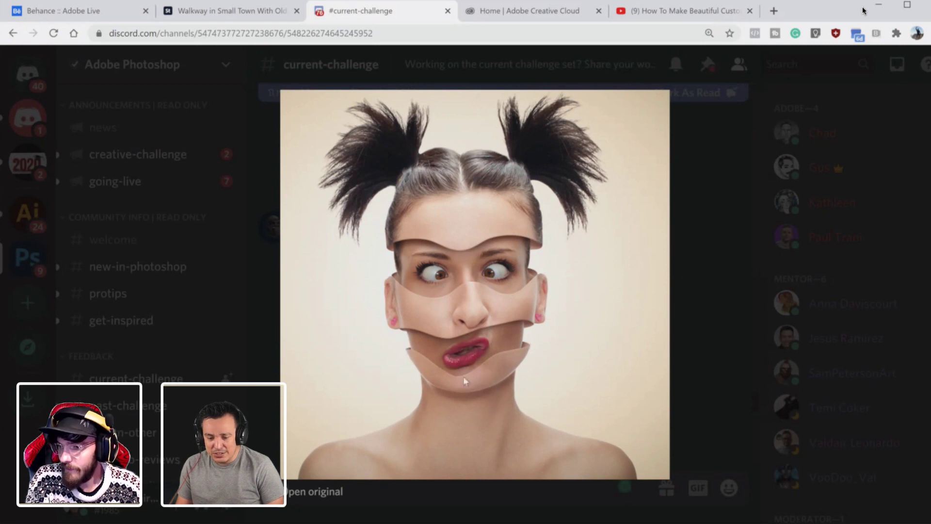
{"action": "left_click", "coordinate": [733, 237]}
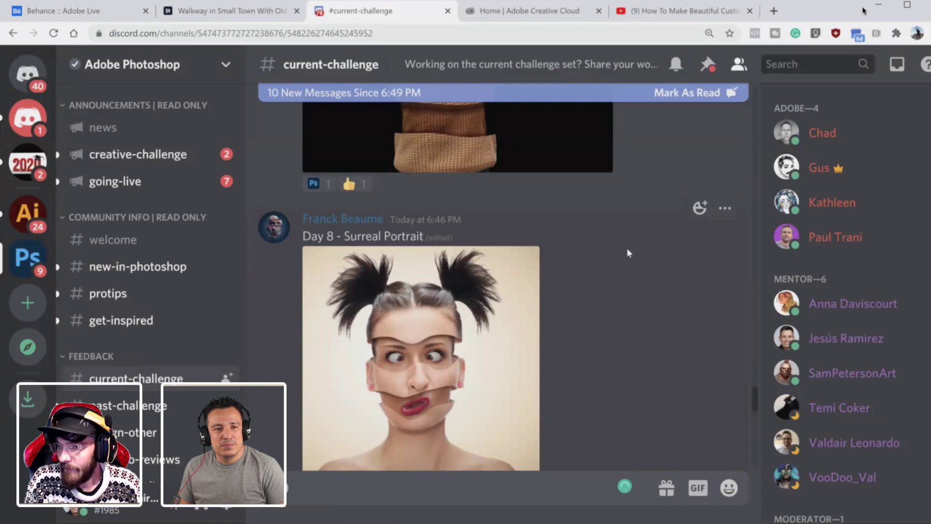
Find The Empty Space Inside submission further down the channel and enlarge its image of the man with outstretched arms
{"action": "scroll", "coordinate": [604, 261], "scroll_direction": "down", "scroll_amount": 8}
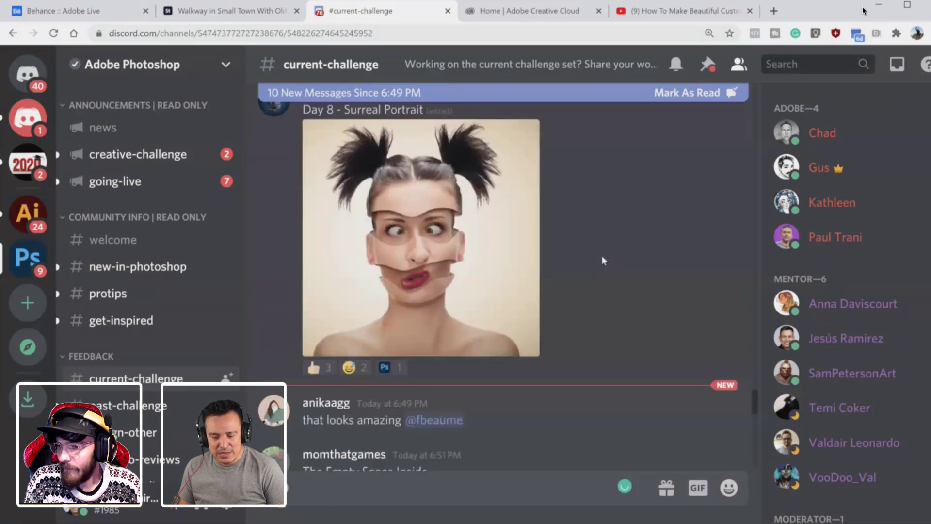
{"action": "scroll", "coordinate": [602, 257], "scroll_direction": "down", "scroll_amount": 3}
{"action": "scroll", "coordinate": [601, 260], "scroll_direction": "up", "scroll_amount": 1}
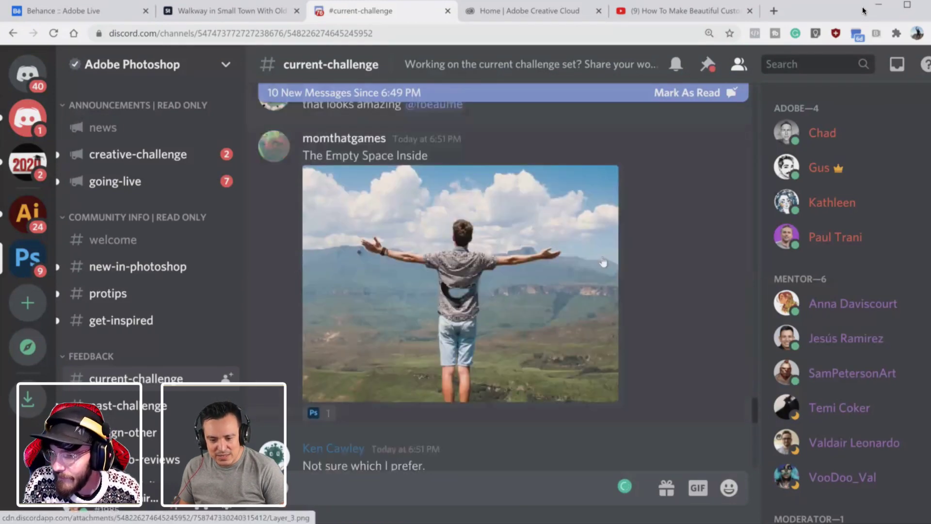
{"action": "left_click", "coordinate": [469, 267]}
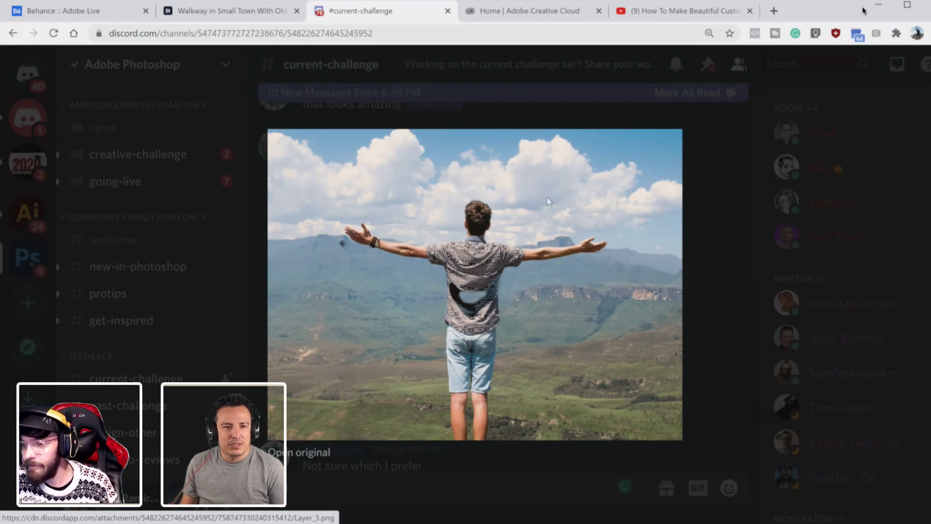
Close the outstretched-arms image, then enlarge and examine the first long-haired man's portrait captioned "Not sure which I prefer." and close it
{"action": "left_click", "coordinate": [383, 110]}
{"action": "scroll", "coordinate": [386, 306], "scroll_direction": "down", "scroll_amount": 3}
{"action": "scroll", "coordinate": [382, 313], "scroll_direction": "down", "scroll_amount": 3}
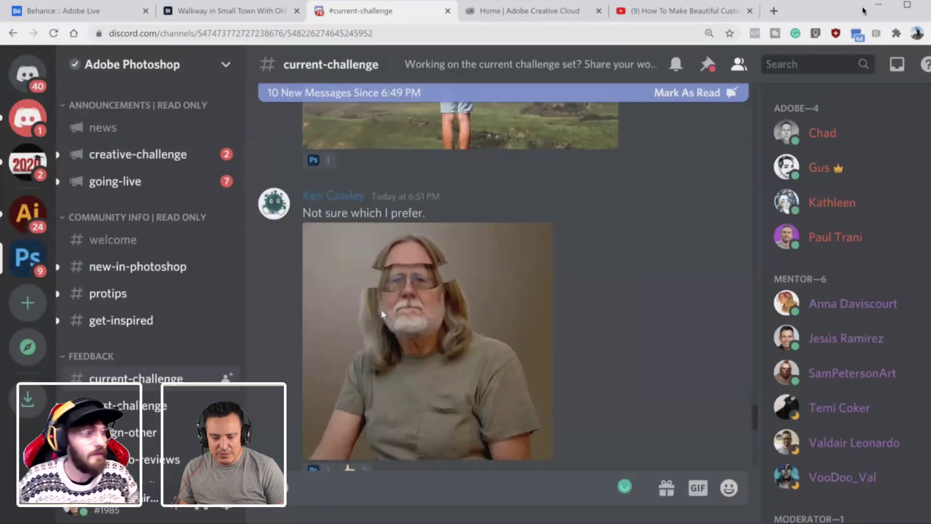
{"action": "scroll", "coordinate": [382, 310], "scroll_direction": "down", "scroll_amount": 2}
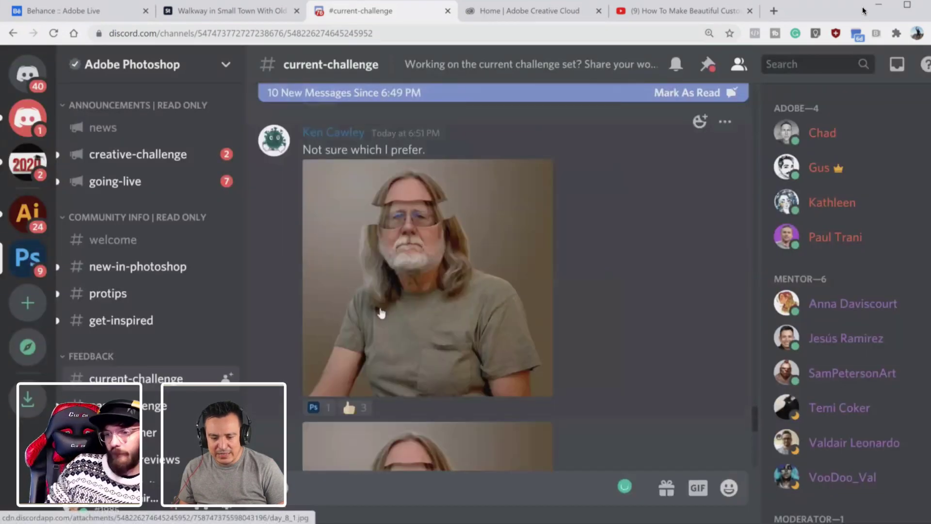
{"action": "left_click", "coordinate": [389, 270]}
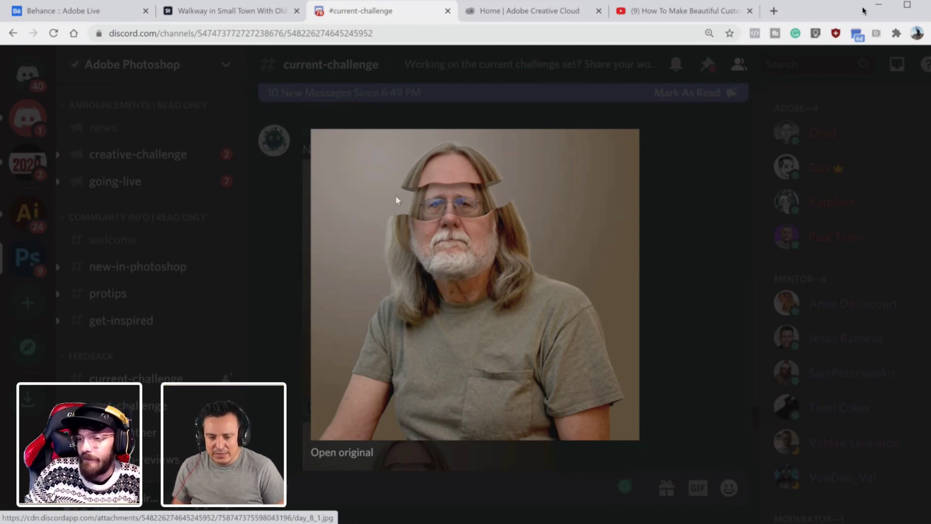
{"action": "left_click", "coordinate": [389, 92]}
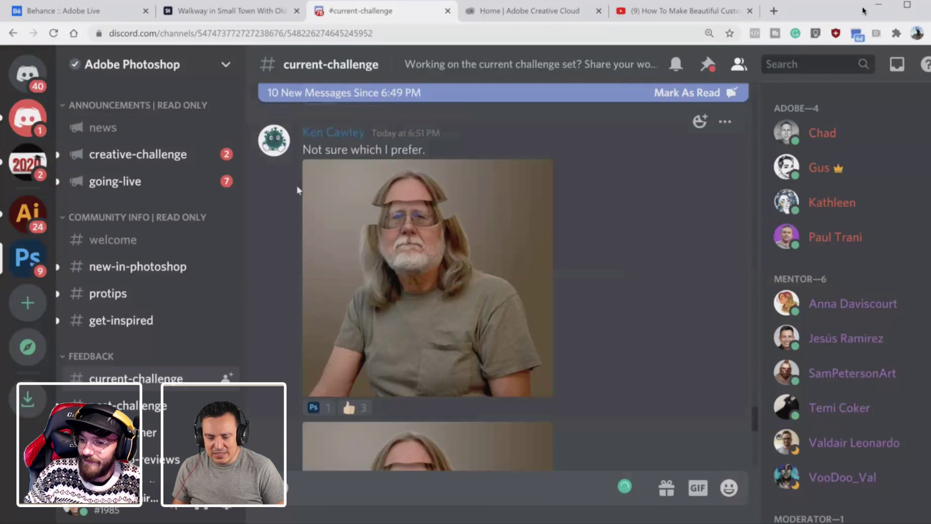
Enlarge the second version of the long-haired man's portrait, close it, and compare both versions in the channel
{"action": "scroll", "coordinate": [281, 187], "scroll_direction": "down", "scroll_amount": 4}
{"action": "left_click", "coordinate": [456, 315]}
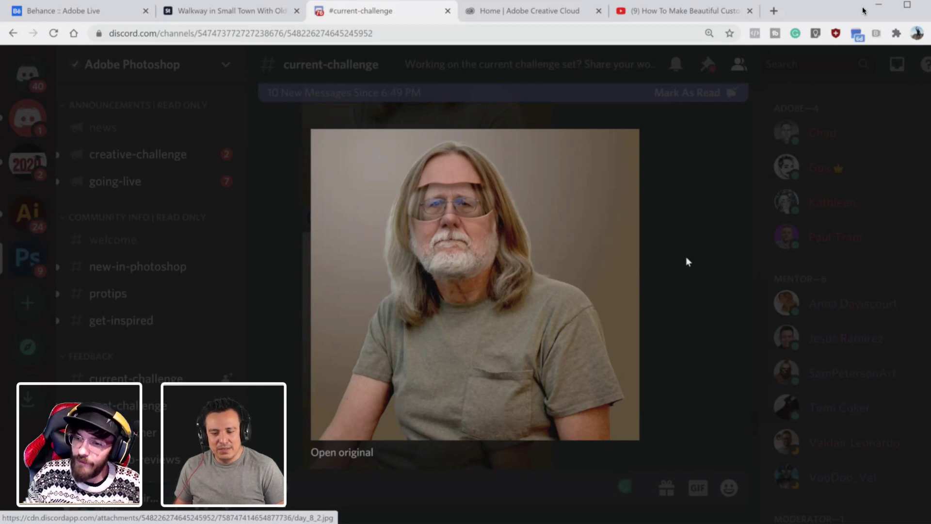
{"action": "left_click", "coordinate": [701, 191]}
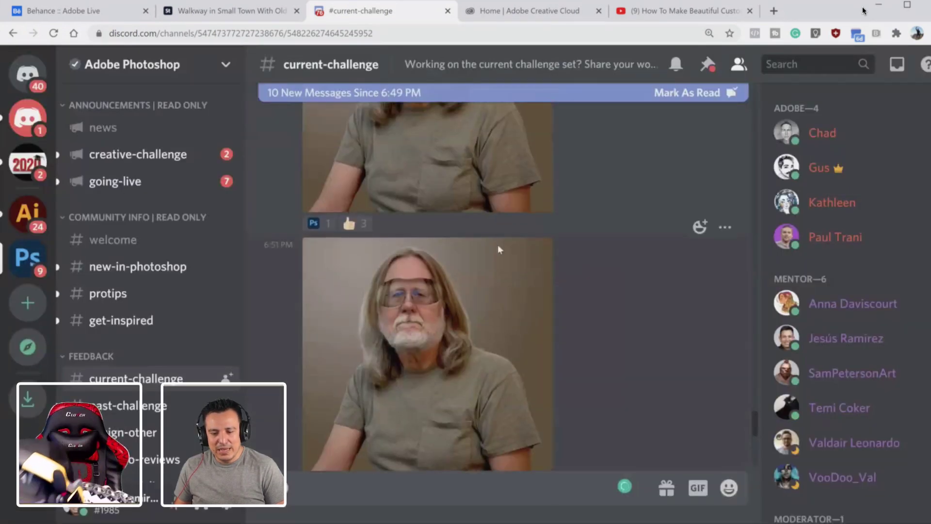
{"action": "scroll", "coordinate": [498, 244], "scroll_direction": "up", "scroll_amount": 3}
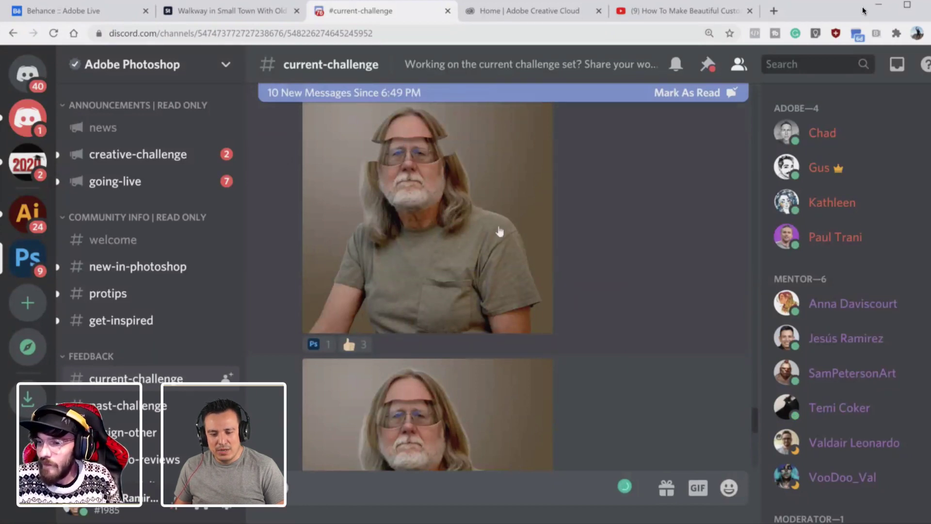
{"action": "scroll", "coordinate": [444, 215], "scroll_direction": "down", "scroll_amount": 4}
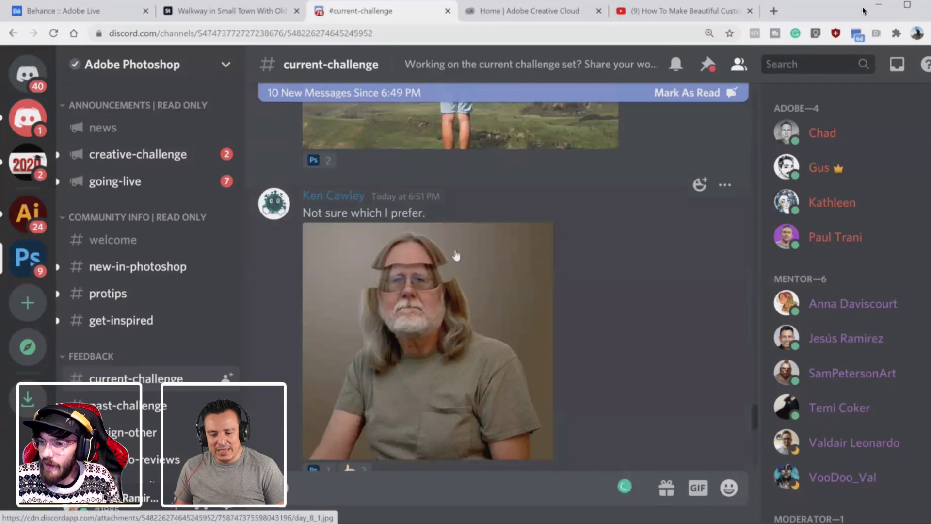
Find the "Surreal portrait" submission with pink petals around the man's face and enlarge its image
{"action": "scroll", "coordinate": [449, 233], "scroll_direction": "up", "scroll_amount": 4}
{"action": "scroll", "coordinate": [452, 253], "scroll_direction": "down", "scroll_amount": 10}
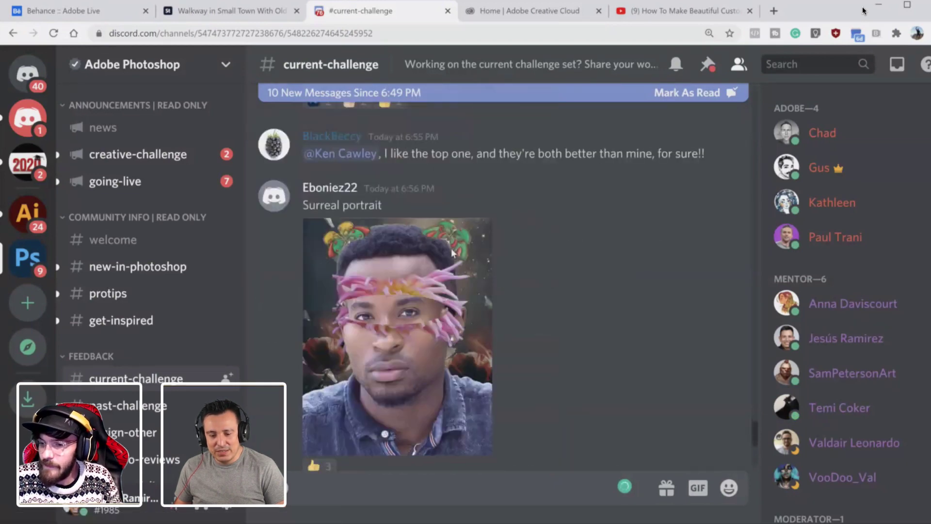
{"action": "left_click", "coordinate": [417, 257]}
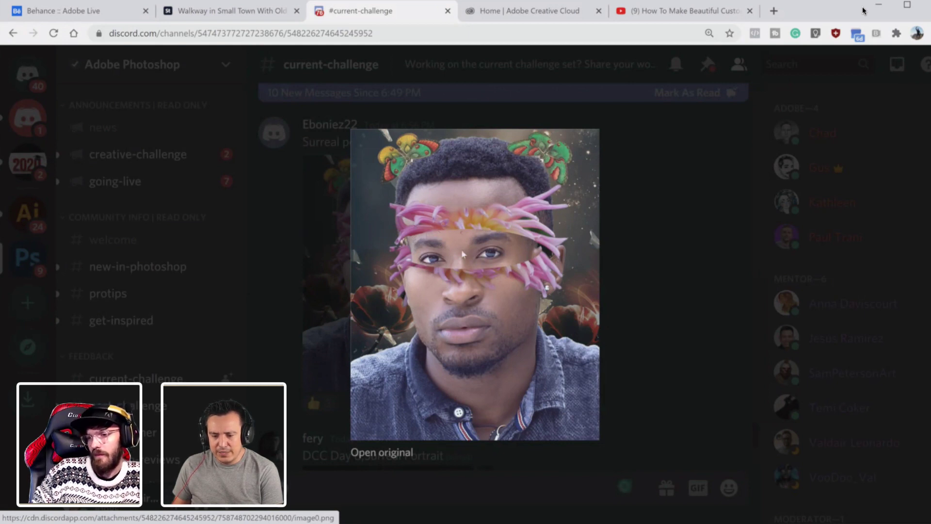
Switch to Photoshop to view 08 - Surreal Portrait.psd for comparison, then return to Discord and close the enlarged petal portrait
{"action": "mouse_move", "coordinate": [415, 523]}
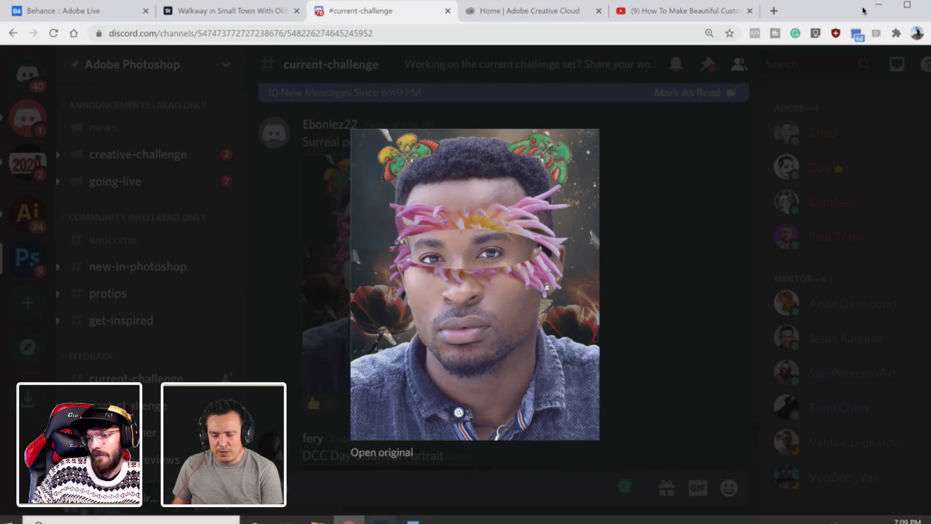
{"action": "left_click", "coordinate": [381, 521]}
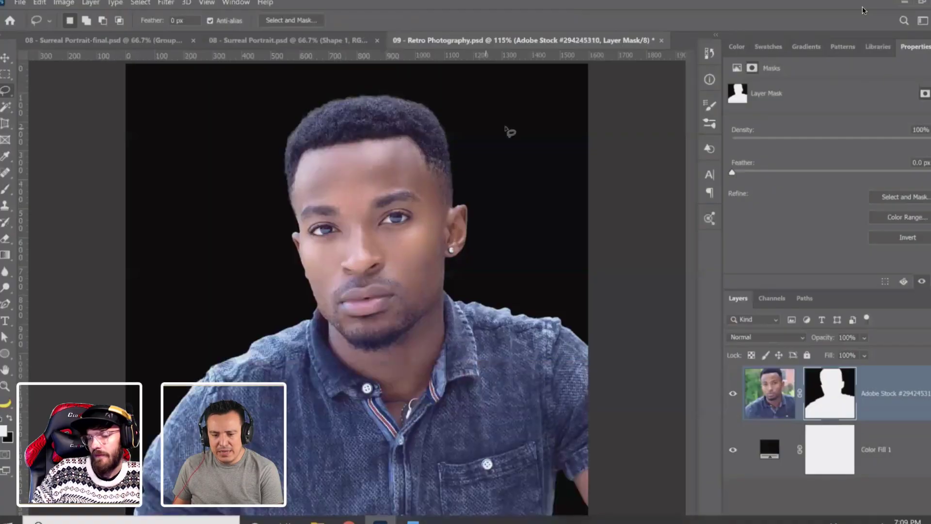
{"action": "left_click", "coordinate": [258, 41]}
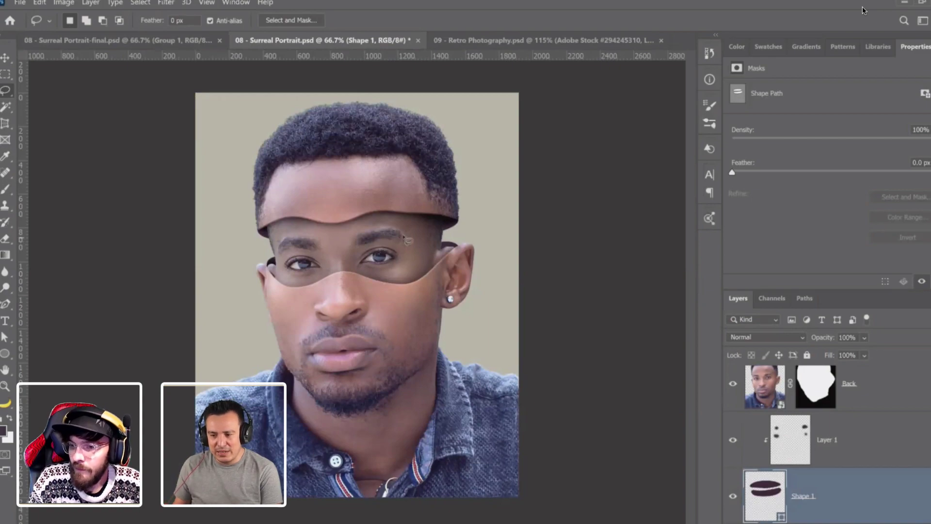
{"action": "key", "text": "alt+Tab"}
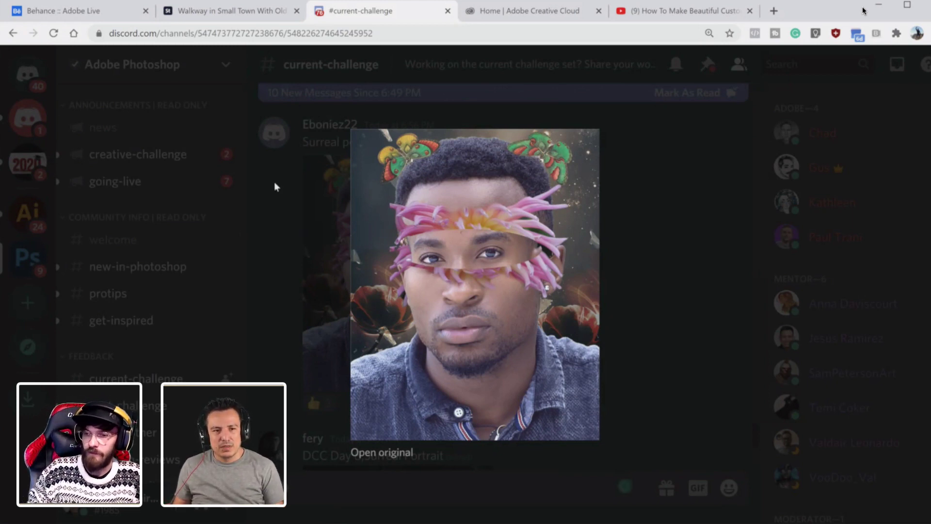
{"action": "left_click", "coordinate": [319, 212]}
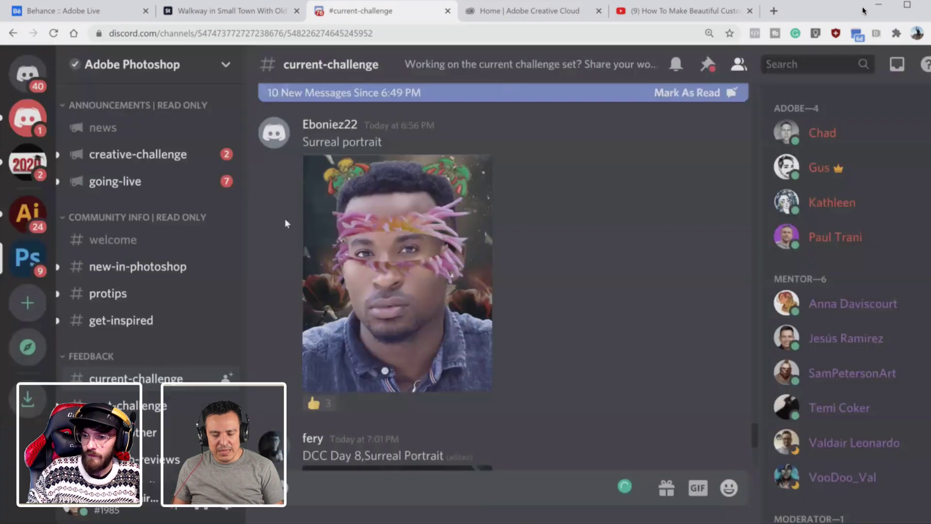
Find the DCC Day 8 Surreal Portrait of the woman with a laptop, examine it enlarged, and close it
{"action": "scroll", "coordinate": [281, 219], "scroll_direction": "down", "scroll_amount": 4}
{"action": "scroll", "coordinate": [277, 219], "scroll_direction": "down", "scroll_amount": 3}
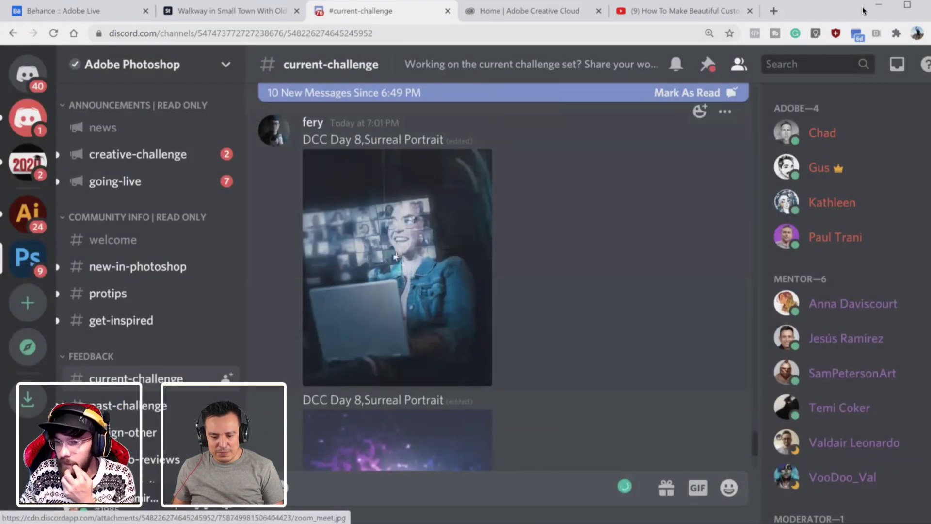
{"action": "scroll", "coordinate": [388, 249], "scroll_direction": "down", "scroll_amount": 2}
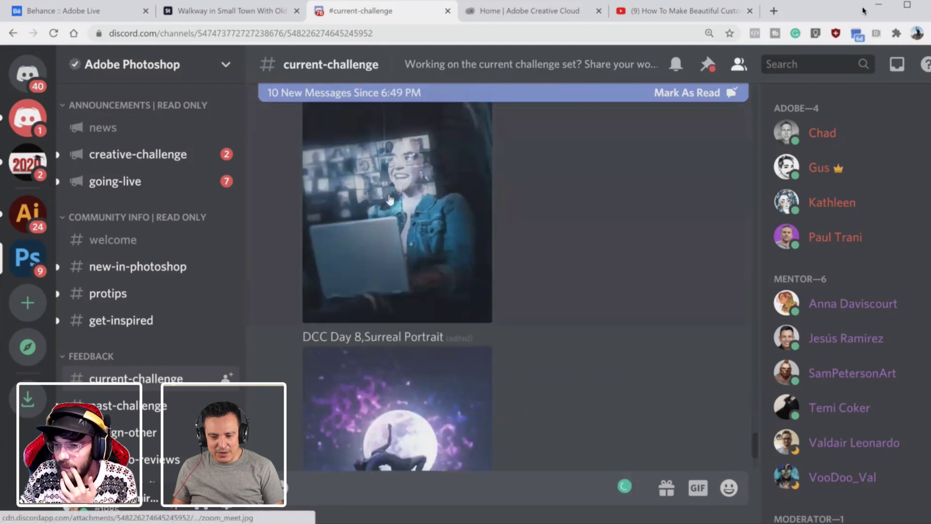
{"action": "left_click", "coordinate": [390, 199]}
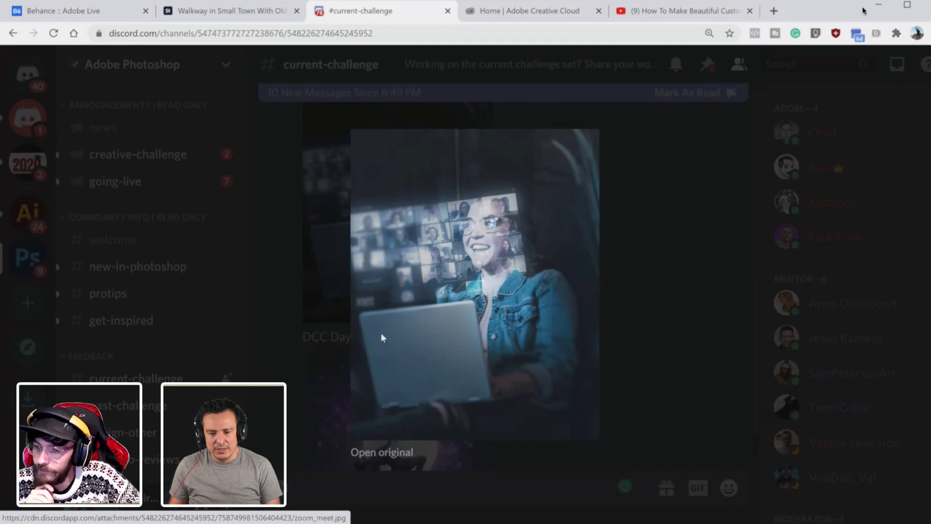
{"action": "left_click", "coordinate": [329, 170]}
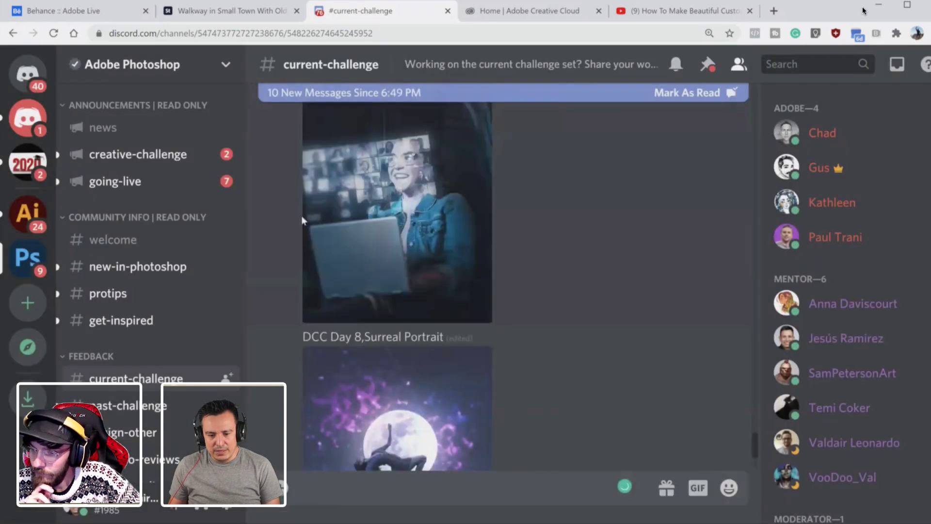
Review the floating moon figure, then enlarge and examine the Growing through the Cracks plant pot image and close it
{"action": "scroll", "coordinate": [310, 194], "scroll_direction": "up", "scroll_amount": 2}
{"action": "scroll", "coordinate": [287, 220], "scroll_direction": "down", "scroll_amount": 1}
{"action": "scroll", "coordinate": [285, 221], "scroll_direction": "down", "scroll_amount": 4}
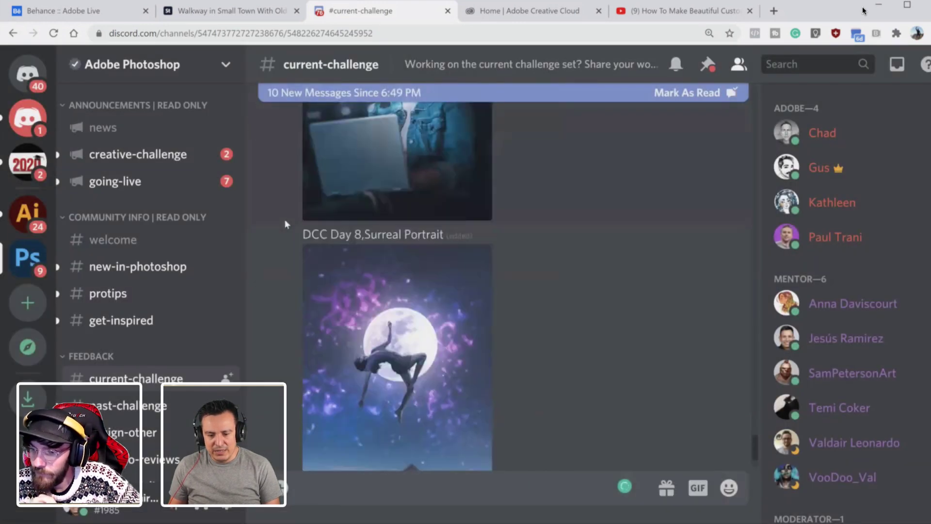
{"action": "scroll", "coordinate": [282, 218], "scroll_direction": "up", "scroll_amount": 3}
{"action": "scroll", "coordinate": [282, 221], "scroll_direction": "down", "scroll_amount": 4}
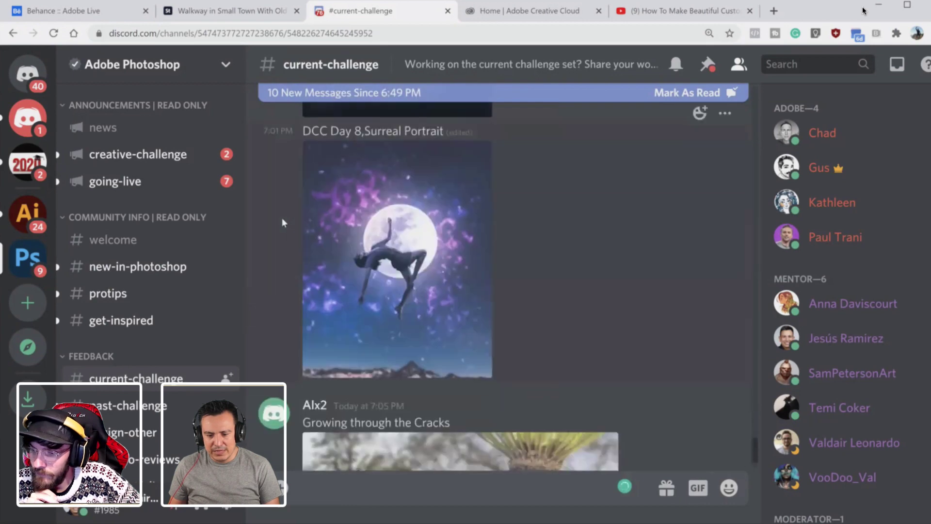
{"action": "scroll", "coordinate": [396, 247], "scroll_direction": "down", "scroll_amount": 3}
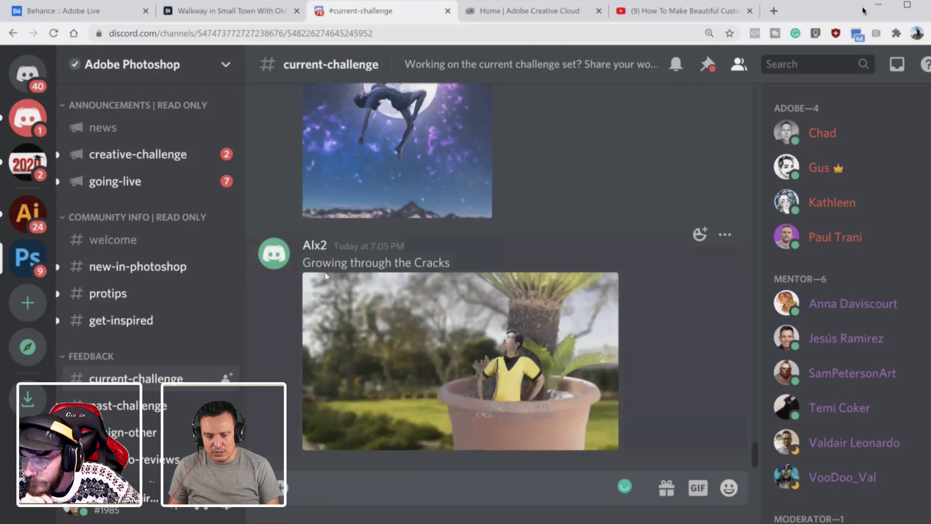
{"action": "left_click", "coordinate": [569, 410]}
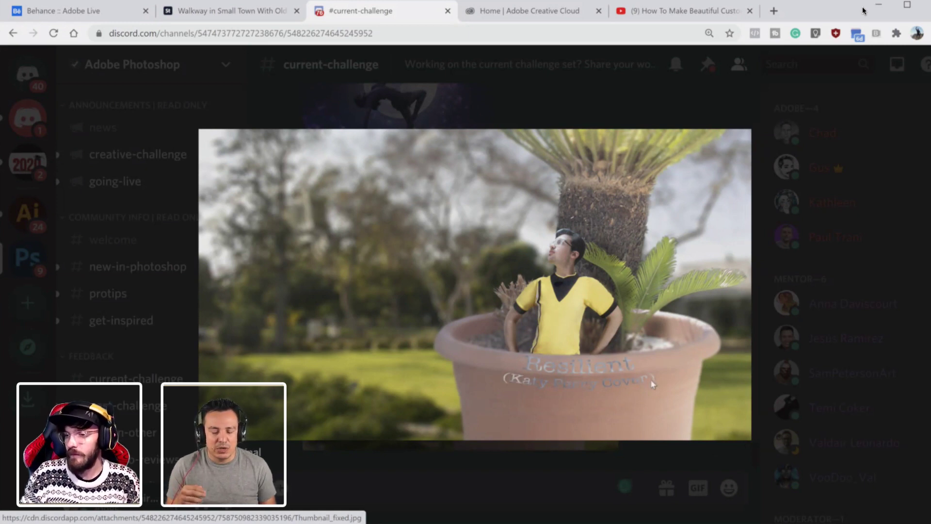
{"action": "left_click", "coordinate": [790, 295]}
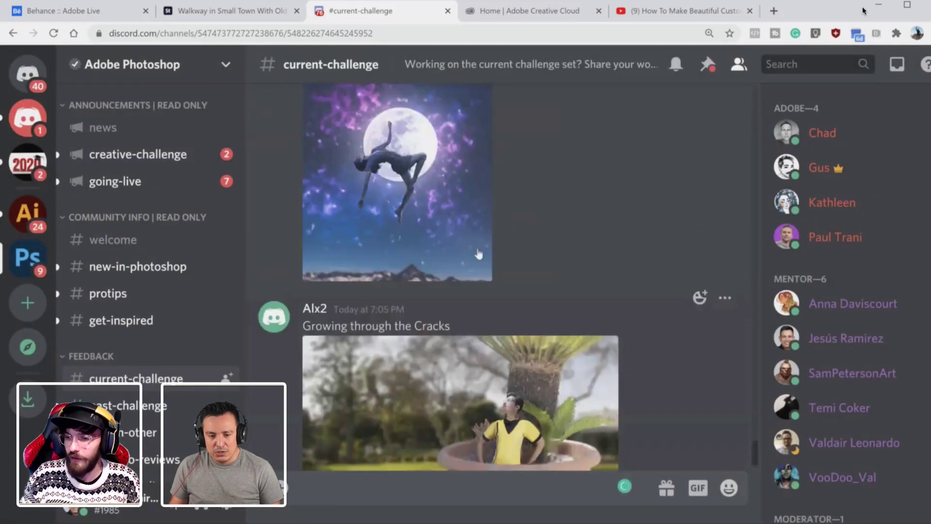
Reload the channel, find the earlier Challenge 7_Hair Redo cat submission, and view its image enlarged before closing it
{"action": "scroll", "coordinate": [477, 254], "scroll_direction": "down", "scroll_amount": 2}
{"action": "key", "text": "F5"}
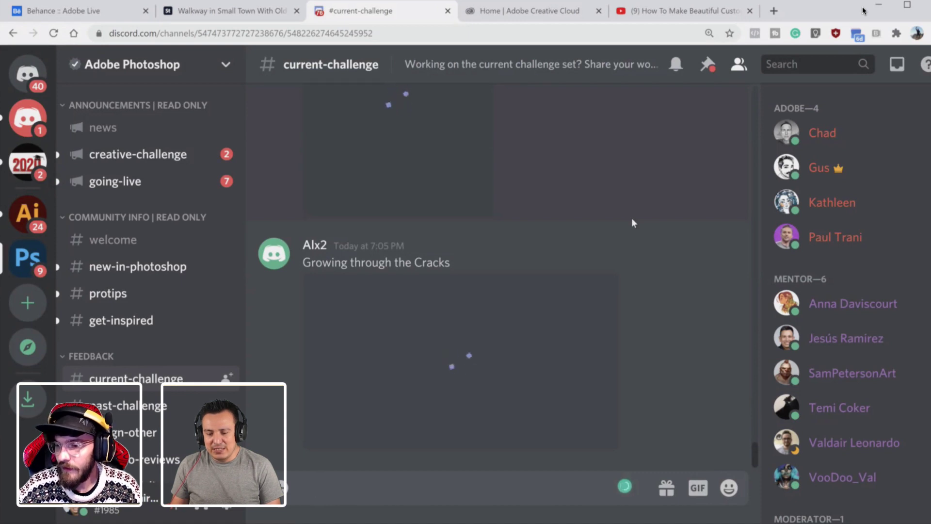
{"action": "scroll", "coordinate": [570, 302], "scroll_direction": "up", "scroll_amount": 5}
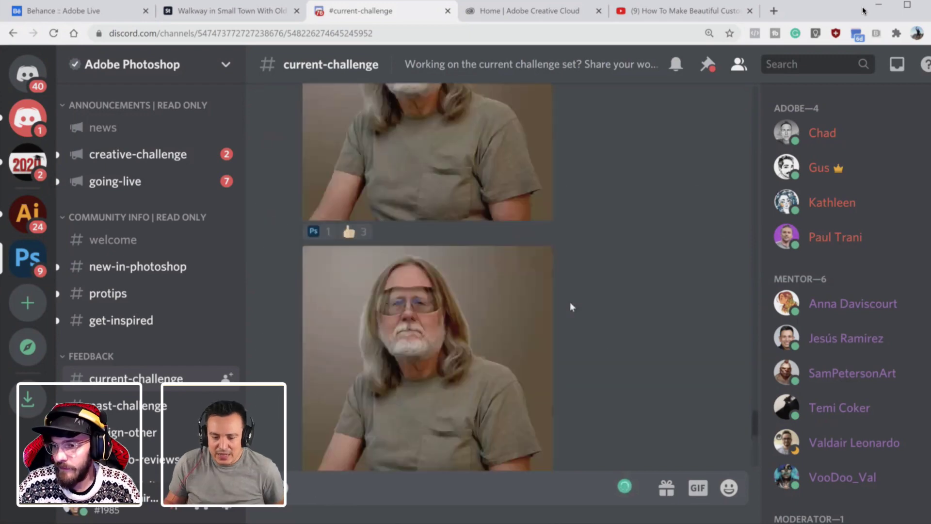
{"action": "scroll", "coordinate": [571, 303], "scroll_direction": "up", "scroll_amount": 15}
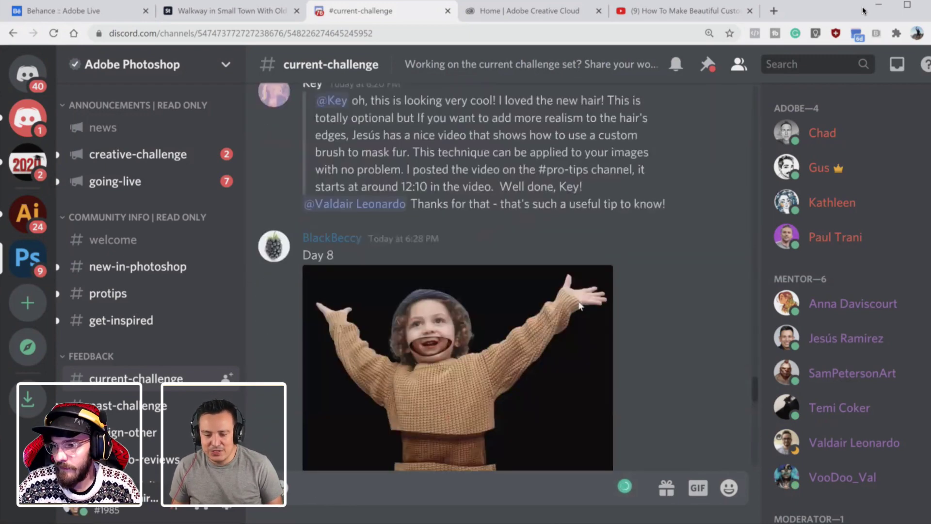
{"action": "scroll", "coordinate": [580, 306], "scroll_direction": "up", "scroll_amount": 15}
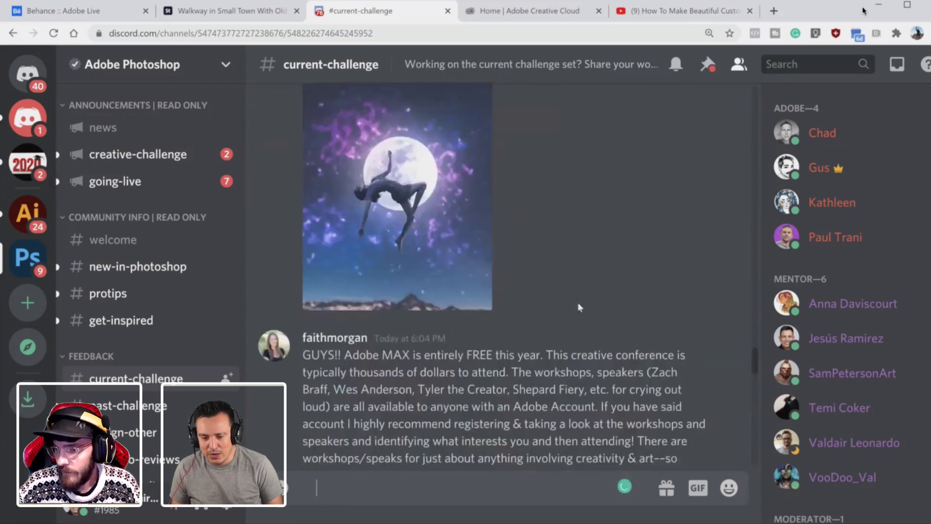
{"action": "scroll", "coordinate": [579, 307], "scroll_direction": "up", "scroll_amount": 15}
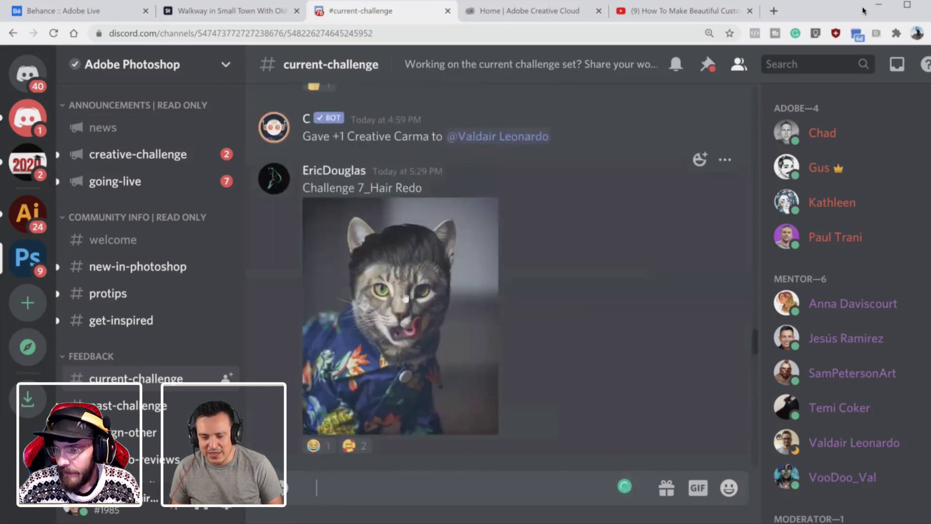
{"action": "left_click", "coordinate": [402, 300]}
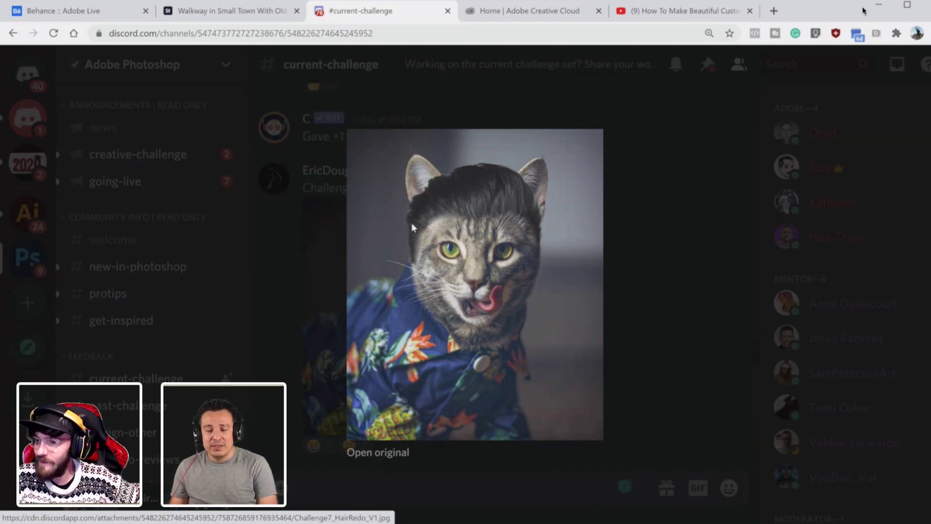
{"action": "left_click", "coordinate": [281, 242]}
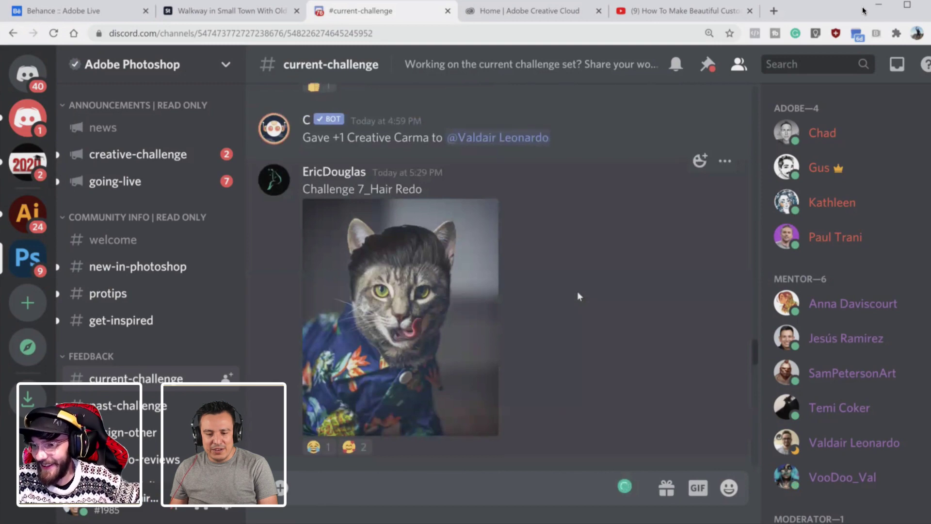
Find the Challenge #5 Engraved Effect submission among the earlier messages, examine its image enlarged, and close it
{"action": "scroll", "coordinate": [577, 292], "scroll_direction": "up", "scroll_amount": 8}
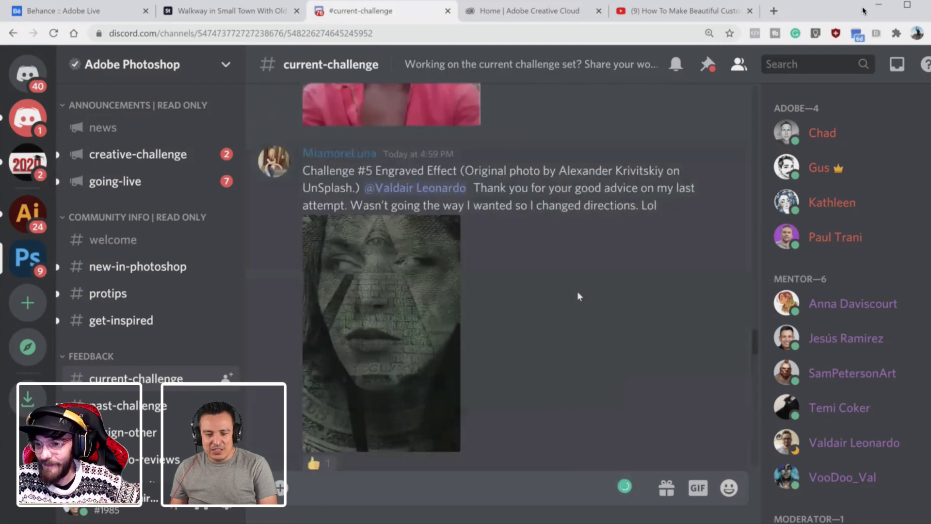
{"action": "left_click", "coordinate": [427, 308]}
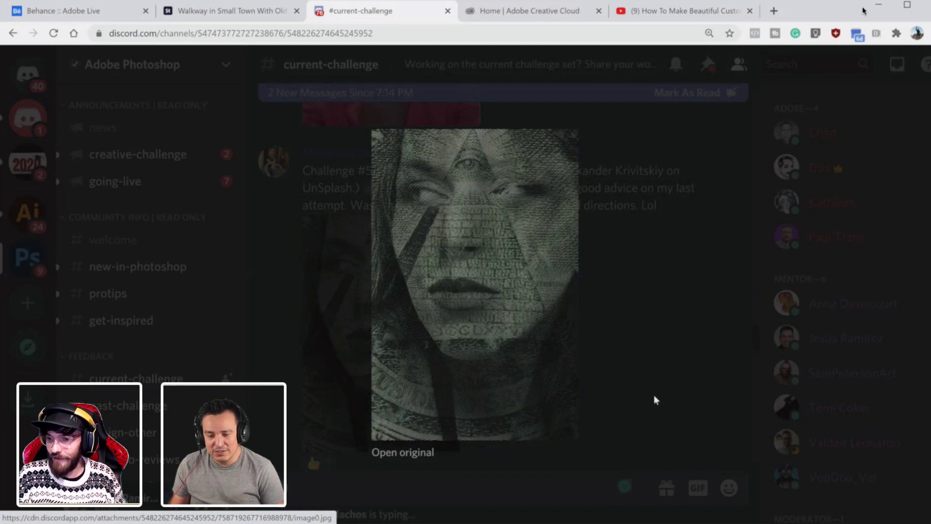
{"action": "left_click", "coordinate": [656, 324]}
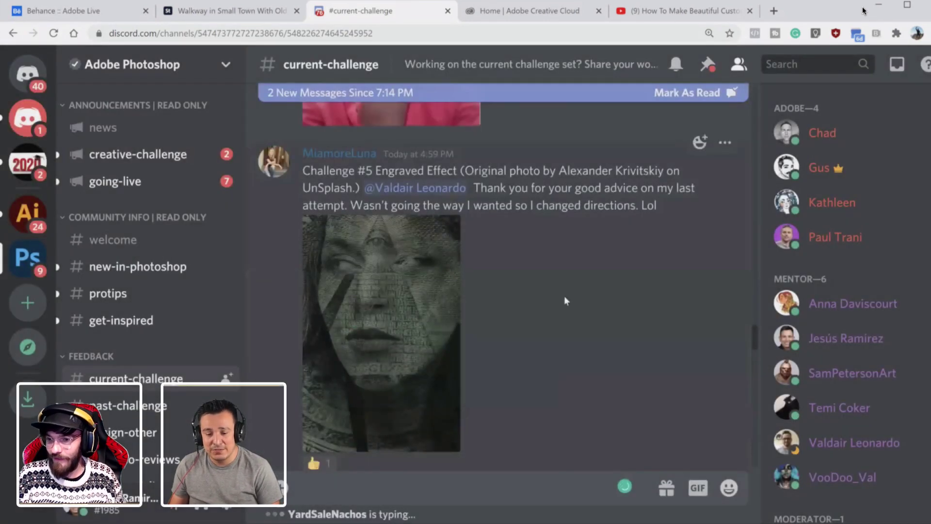
{"action": "scroll", "coordinate": [556, 283], "scroll_direction": "up", "scroll_amount": 2}
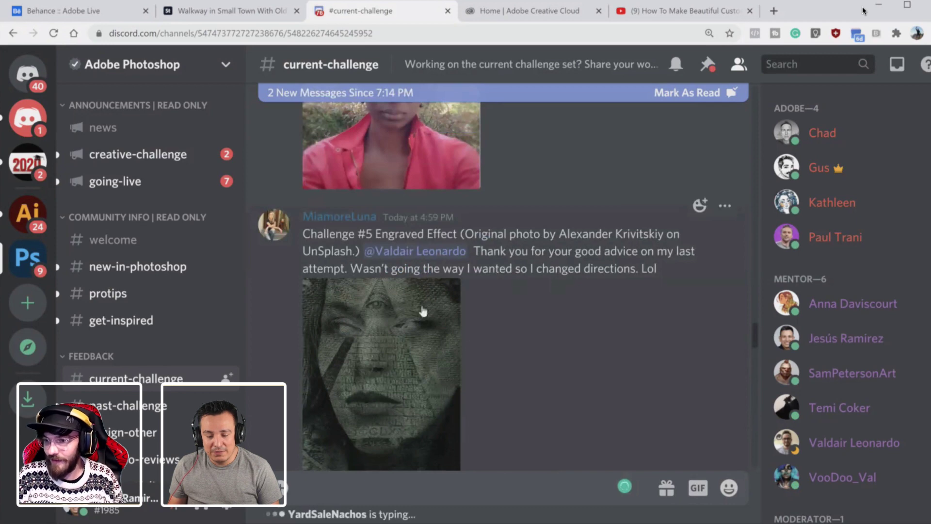
Find the "Okay, here is my new hairdo!" submission among the earlier messages, examine the curly-hair selfie enlarged, and close it
{"action": "scroll", "coordinate": [525, 339], "scroll_direction": "up", "scroll_amount": 8}
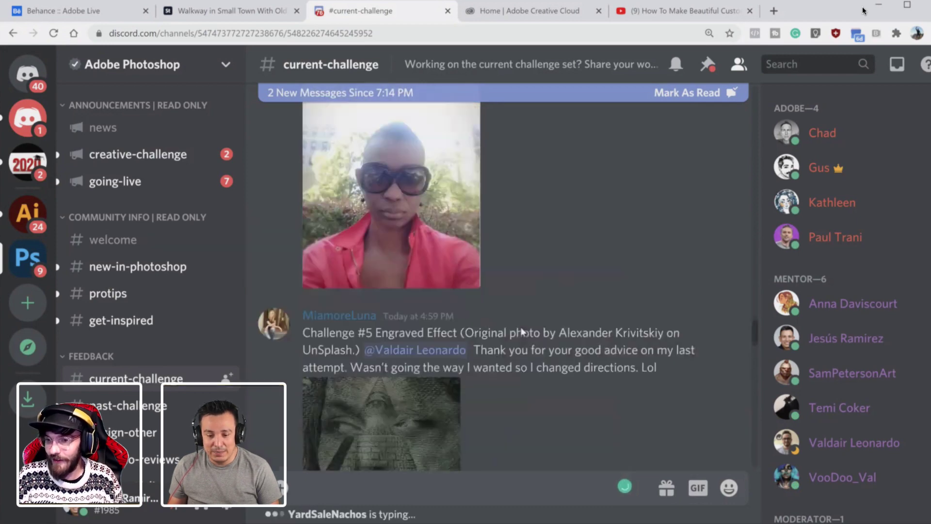
{"action": "scroll", "coordinate": [522, 332], "scroll_direction": "up", "scroll_amount": 1}
{"action": "scroll", "coordinate": [522, 331], "scroll_direction": "down", "scroll_amount": 5}
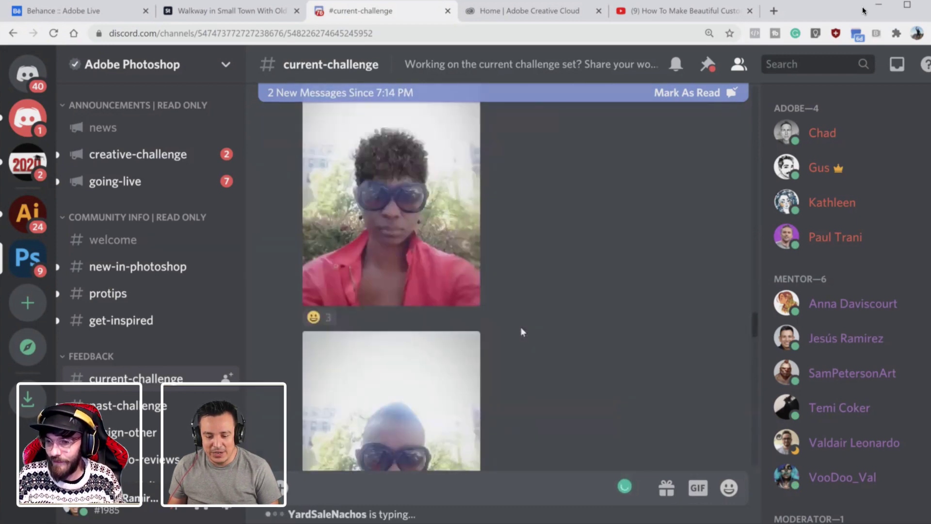
{"action": "scroll", "coordinate": [523, 332], "scroll_direction": "up", "scroll_amount": 1}
{"action": "scroll", "coordinate": [522, 332], "scroll_direction": "up", "scroll_amount": 3}
{"action": "scroll", "coordinate": [523, 332], "scroll_direction": "down", "scroll_amount": 4}
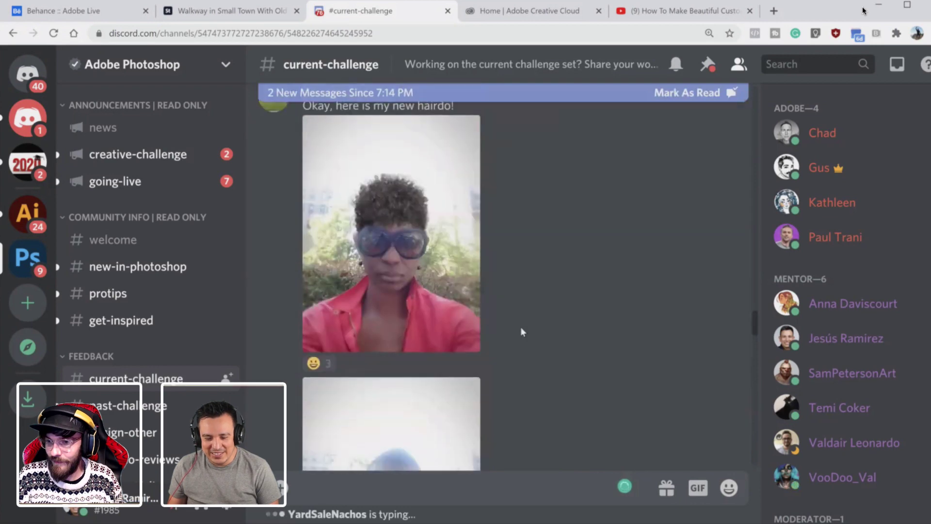
{"action": "scroll", "coordinate": [522, 332], "scroll_direction": "up", "scroll_amount": 3}
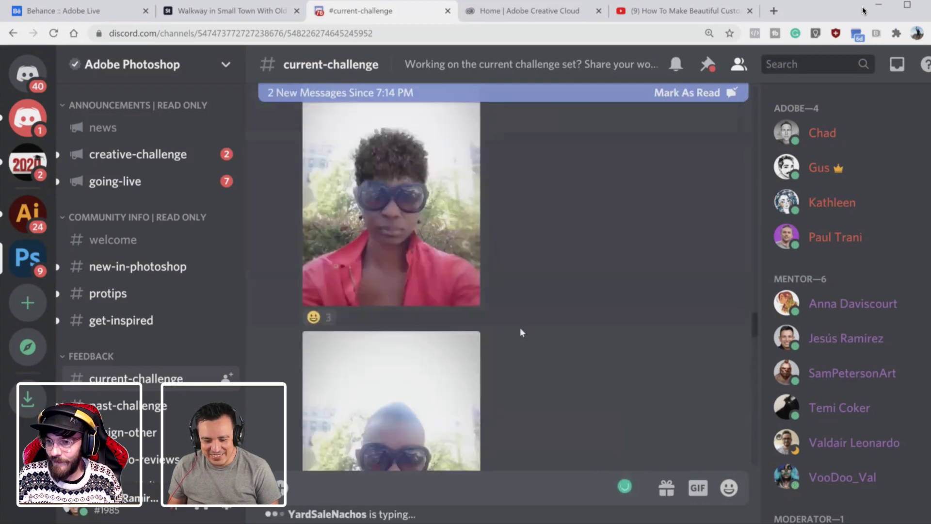
{"action": "scroll", "coordinate": [520, 327], "scroll_direction": "down", "scroll_amount": 2}
{"action": "scroll", "coordinate": [519, 326], "scroll_direction": "up", "scroll_amount": 1}
{"action": "left_click", "coordinate": [413, 197]}
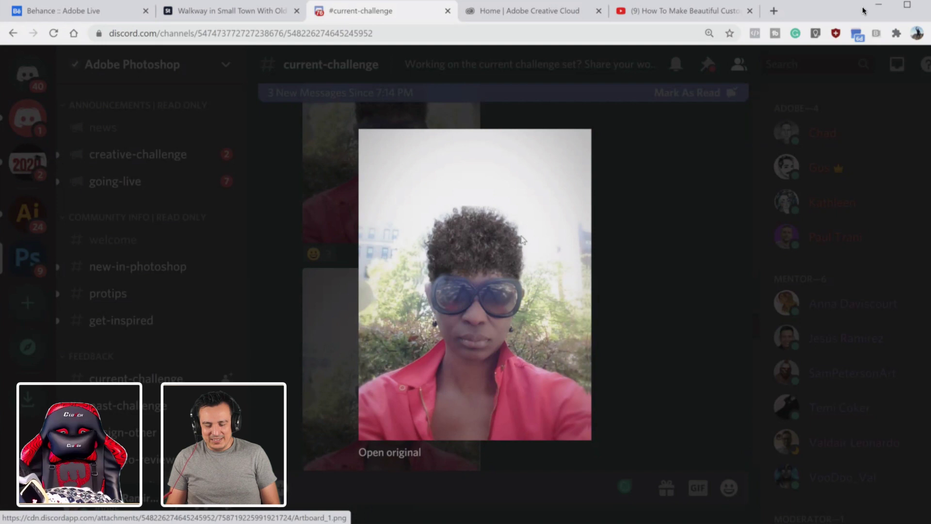
{"action": "left_click", "coordinate": [660, 274]}
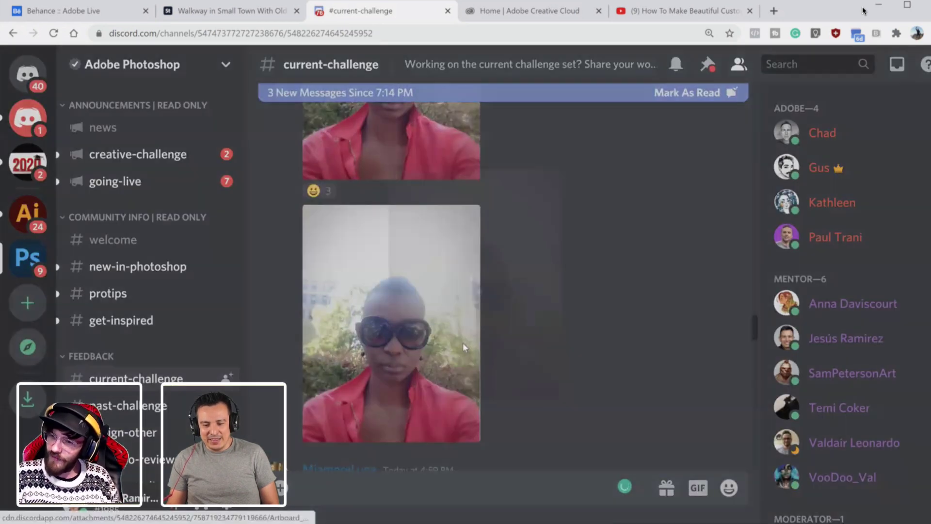
Compare the short-haired selfie with the curly-hair version by viewing each enlarged, and close the preview
{"action": "left_click", "coordinate": [464, 345]}
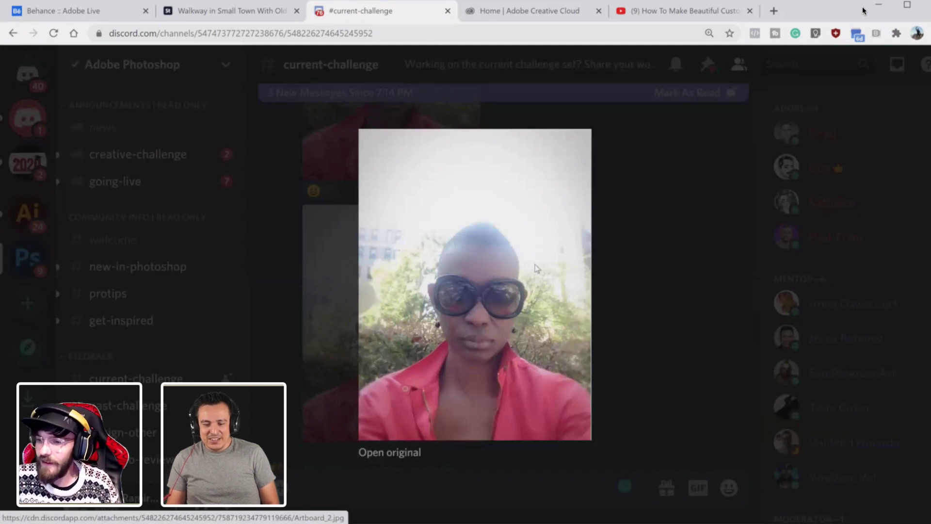
{"action": "left_click", "coordinate": [680, 277]}
{"action": "left_click", "coordinate": [478, 218]}
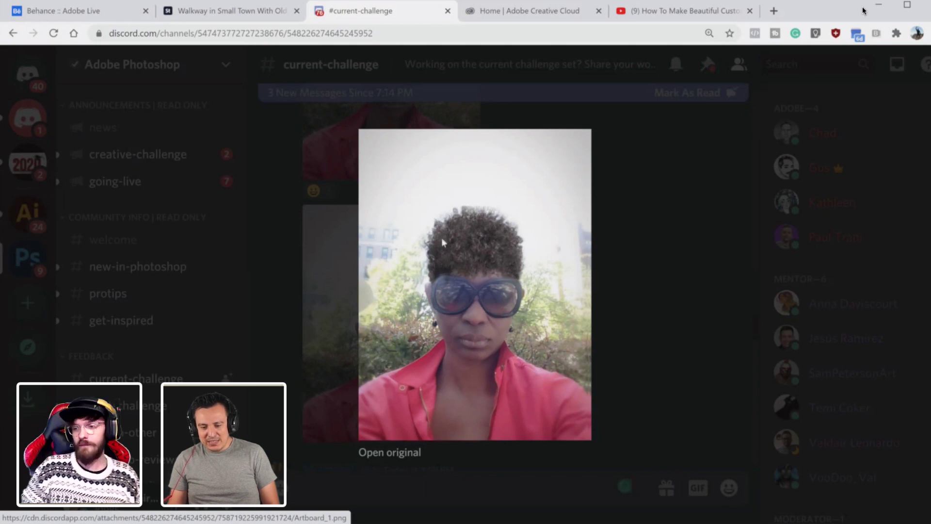
{"action": "right_click", "coordinate": [443, 212]}
{"action": "left_click", "coordinate": [462, 210]}
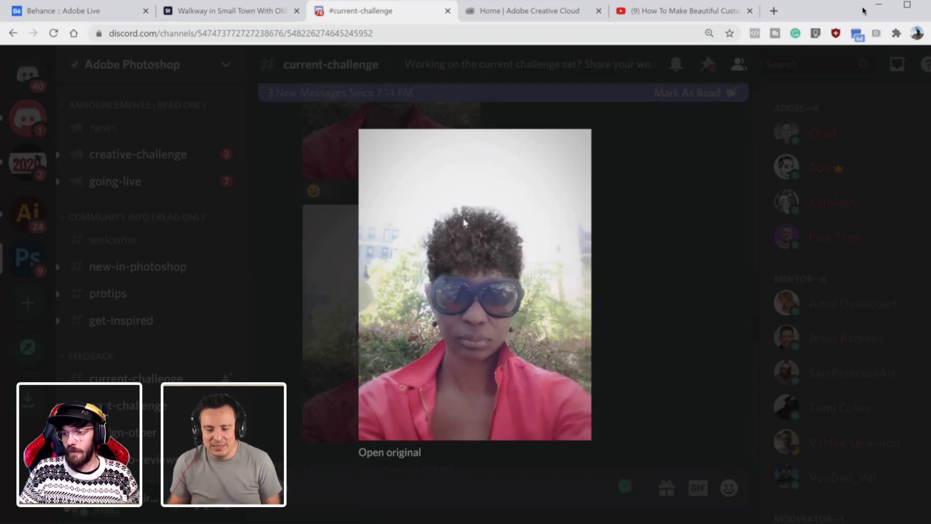
{"action": "left_click", "coordinate": [656, 188]}
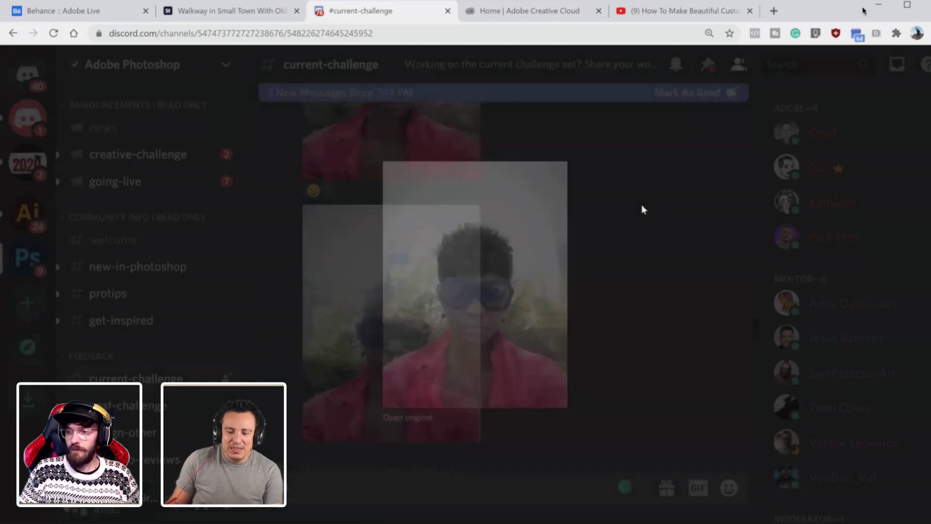
Find the Day 7 "New Hair Do" collage of the man in sunglasses, examine it enlarged, and close it
{"action": "scroll", "coordinate": [584, 236], "scroll_direction": "down", "scroll_amount": 2}
{"action": "scroll", "coordinate": [584, 238], "scroll_direction": "up", "scroll_amount": 10}
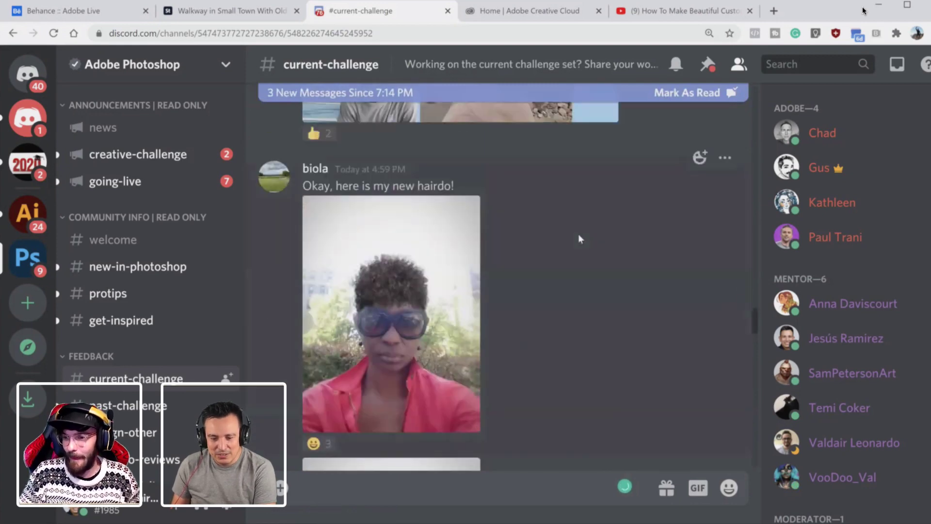
{"action": "scroll", "coordinate": [580, 238], "scroll_direction": "up", "scroll_amount": 5}
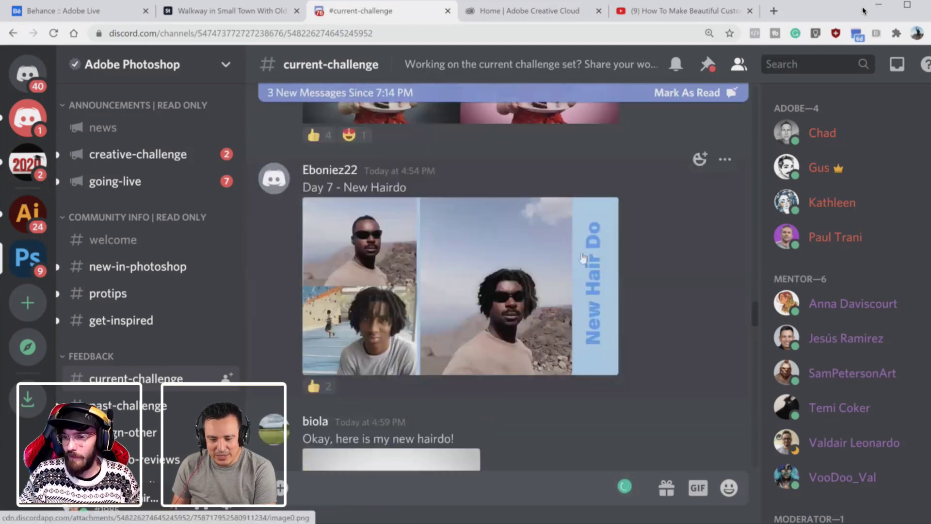
{"action": "left_click", "coordinate": [521, 269]}
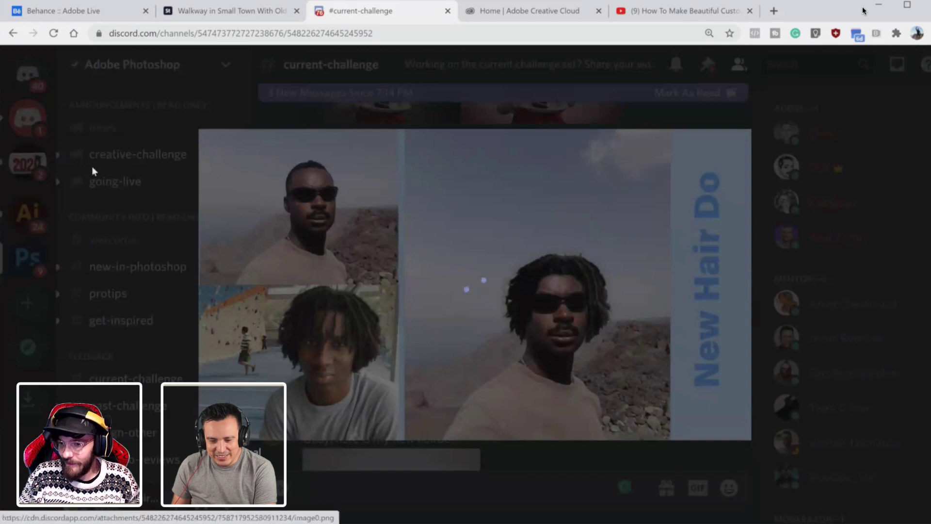
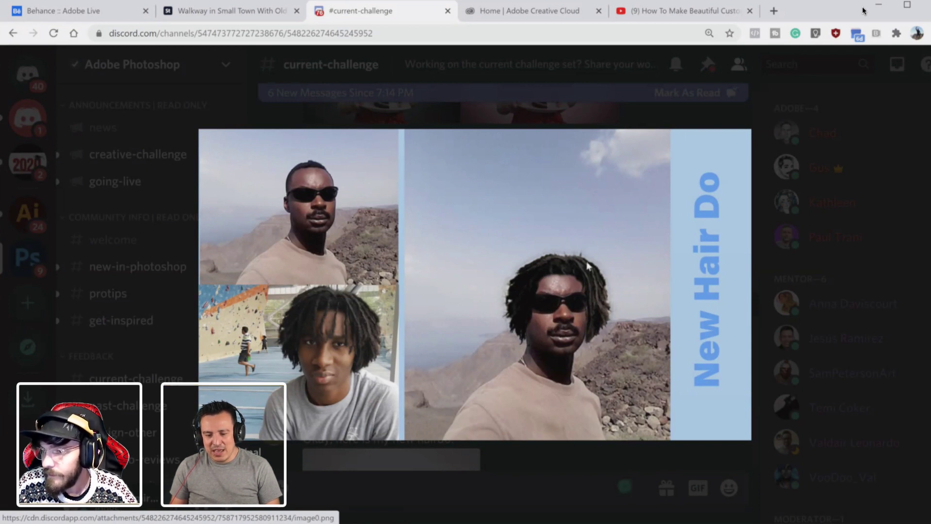
{"action": "left_click", "coordinate": [797, 320]}
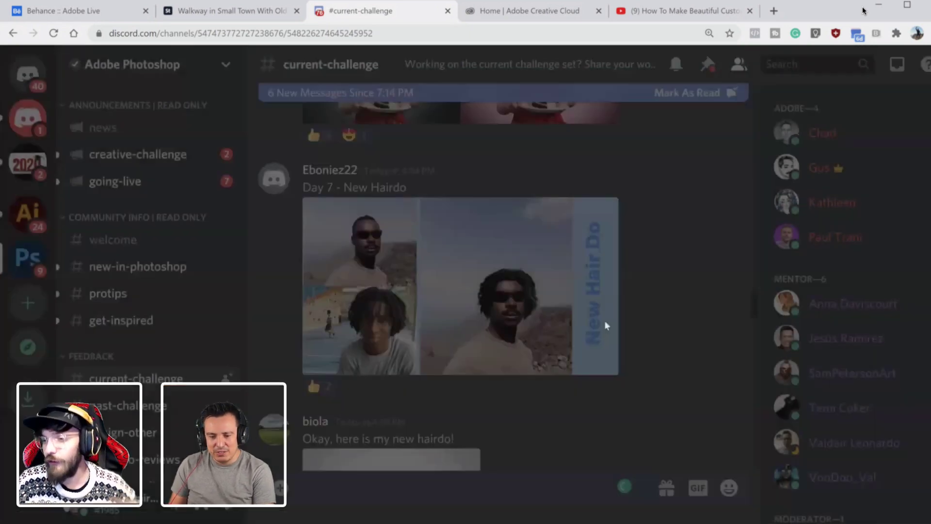
Find the Day 7 New Hairdo before-and-after image of the child holding cake and open it enlarged
{"action": "scroll", "coordinate": [382, 304], "scroll_direction": "up", "scroll_amount": 3}
{"action": "scroll", "coordinate": [339, 301], "scroll_direction": "up", "scroll_amount": 2}
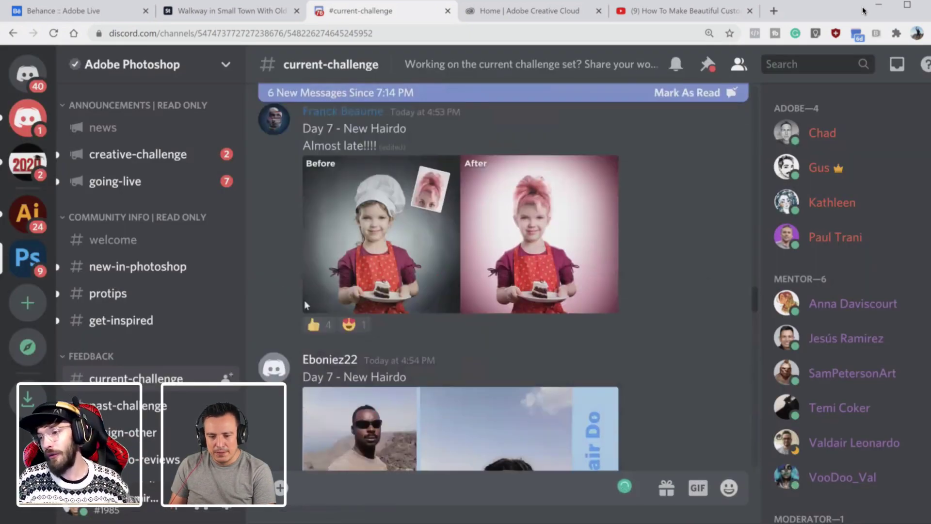
{"action": "scroll", "coordinate": [283, 297], "scroll_direction": "up", "scroll_amount": 2}
{"action": "scroll", "coordinate": [284, 301], "scroll_direction": "down", "scroll_amount": 3}
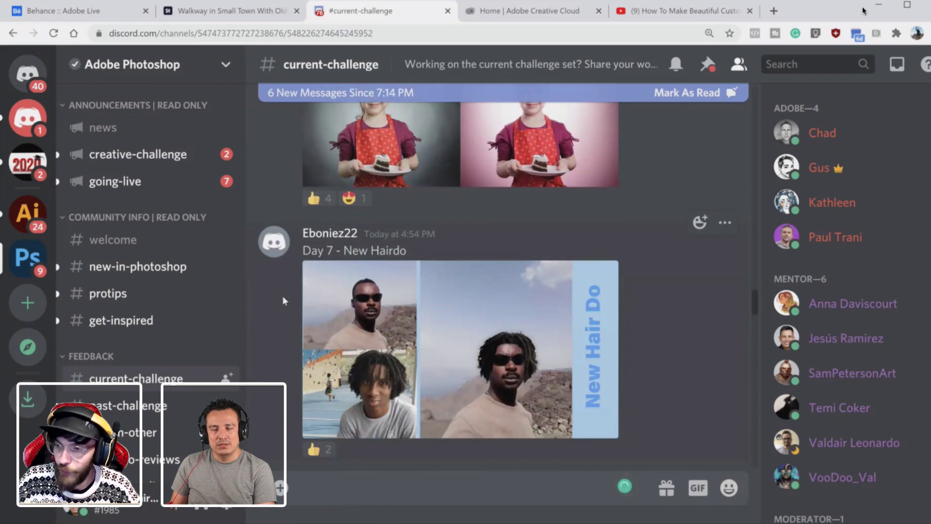
{"action": "scroll", "coordinate": [282, 297], "scroll_direction": "up", "scroll_amount": 3}
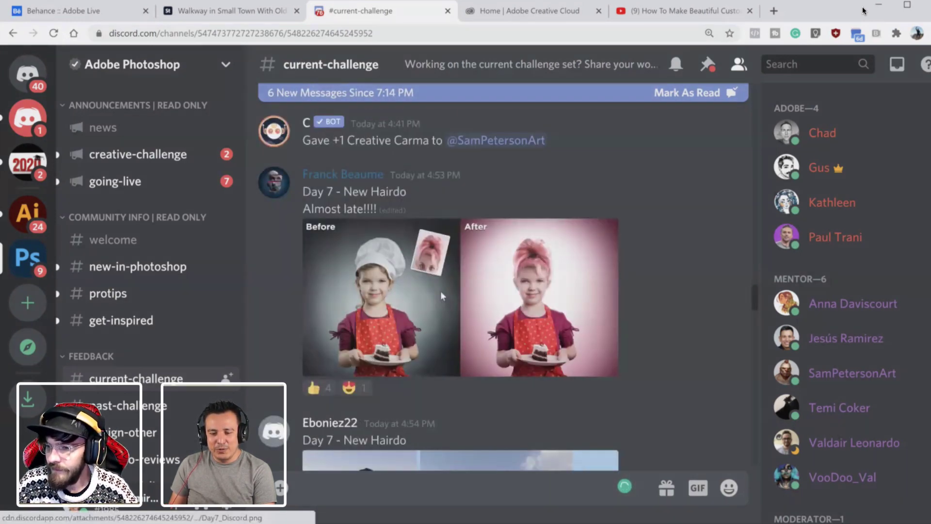
{"action": "left_click", "coordinate": [440, 291]}
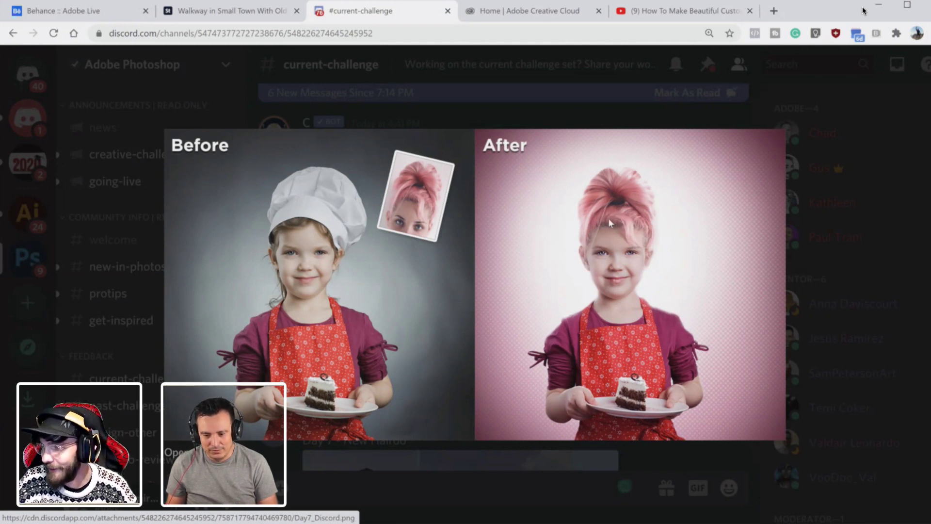
Magnify the page to 400% to inspect the child's pink hair composite, reset the zoom to 100%, and close the image
{"action": "key", "text": "ctrl+plus"}
{"action": "key", "text": "ctrl+plus"}
{"action": "key", "text": "ctrl+plus"}
{"action": "key", "text": "ctrl+plus"}
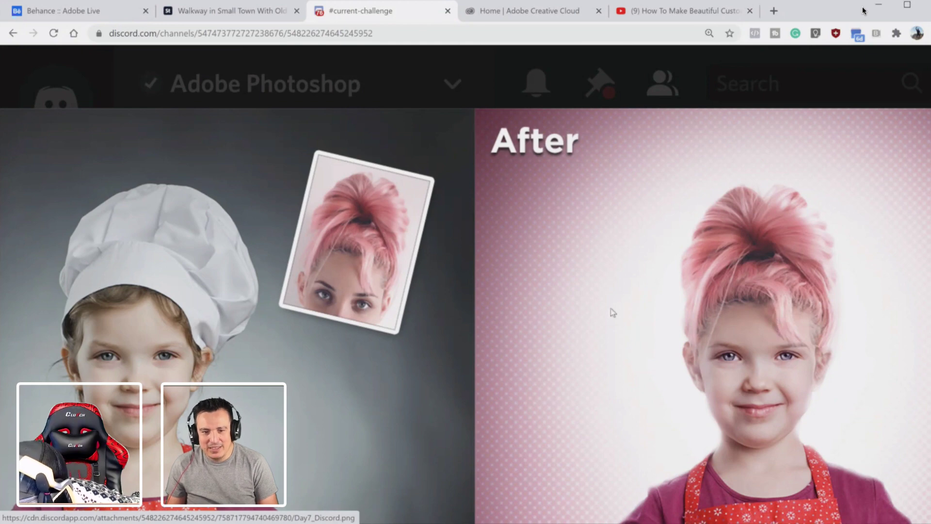
{"action": "key", "text": "ctrl+plus"}
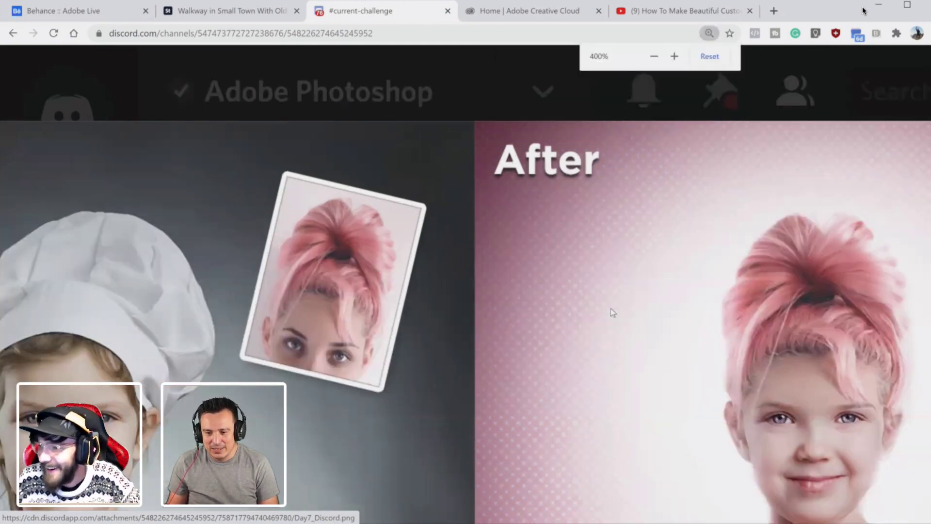
{"action": "key", "text": "ctrl+minus"}
{"action": "left_click", "coordinate": [709, 56]}
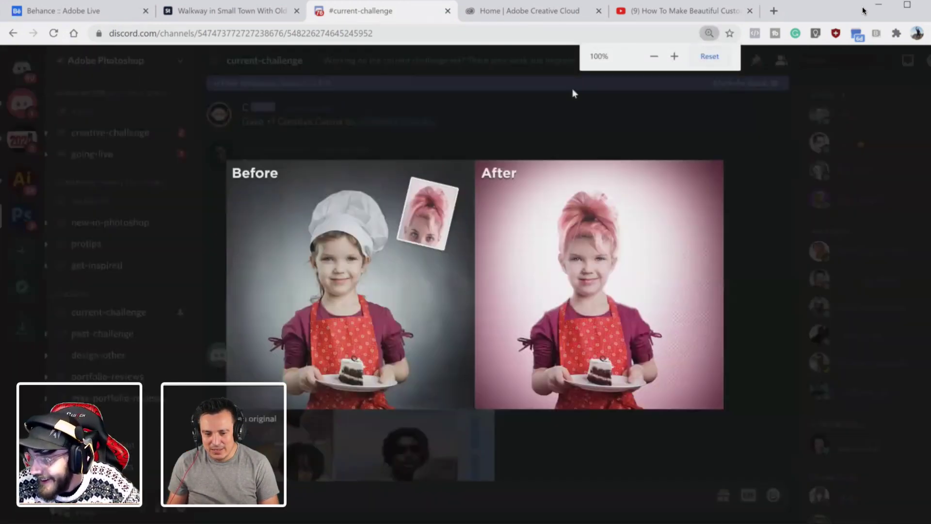
{"action": "left_click", "coordinate": [533, 101]}
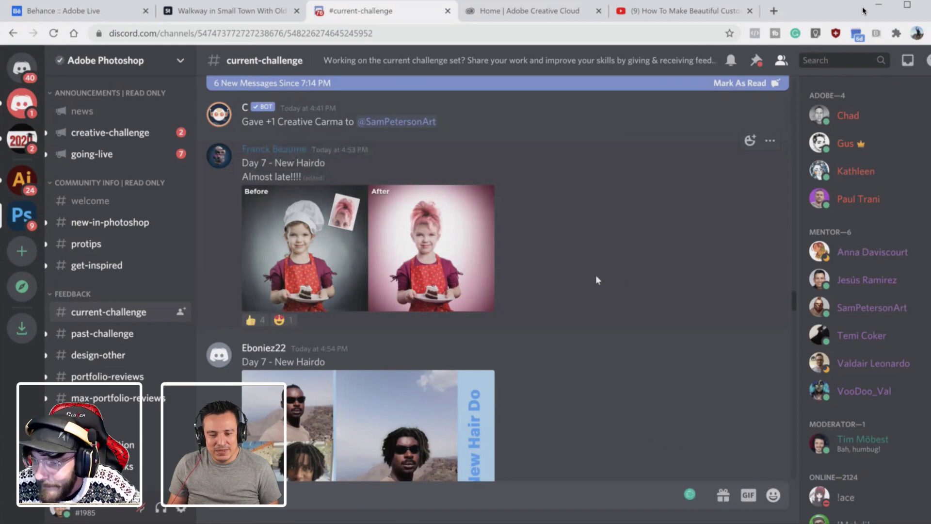
Browse the earlier New Hairdo submissions, return to the short-haired blonde portrait captioned "Is this better?", view it enlarged, and close it
{"action": "scroll", "coordinate": [596, 276], "scroll_direction": "up", "scroll_amount": 3}
{"action": "scroll", "coordinate": [596, 275], "scroll_direction": "up", "scroll_amount": 5}
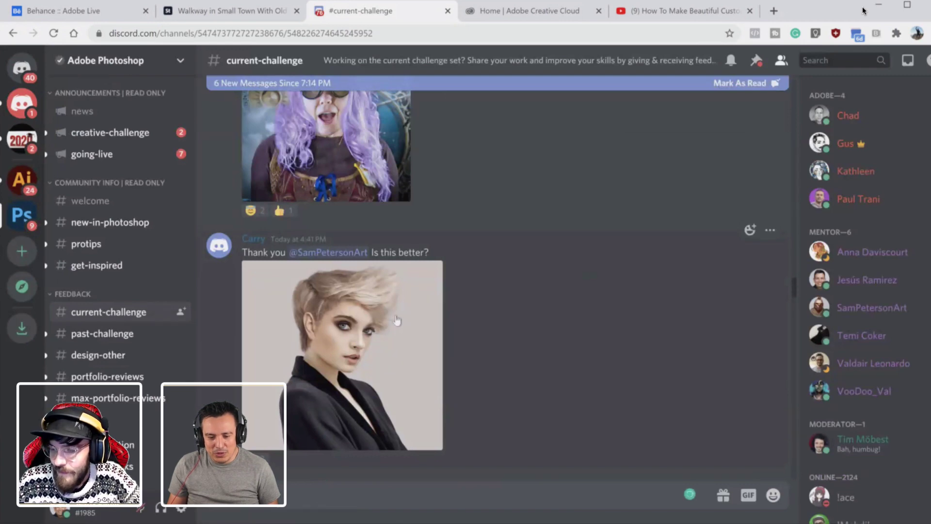
{"action": "scroll", "coordinate": [444, 334], "scroll_direction": "up", "scroll_amount": 4}
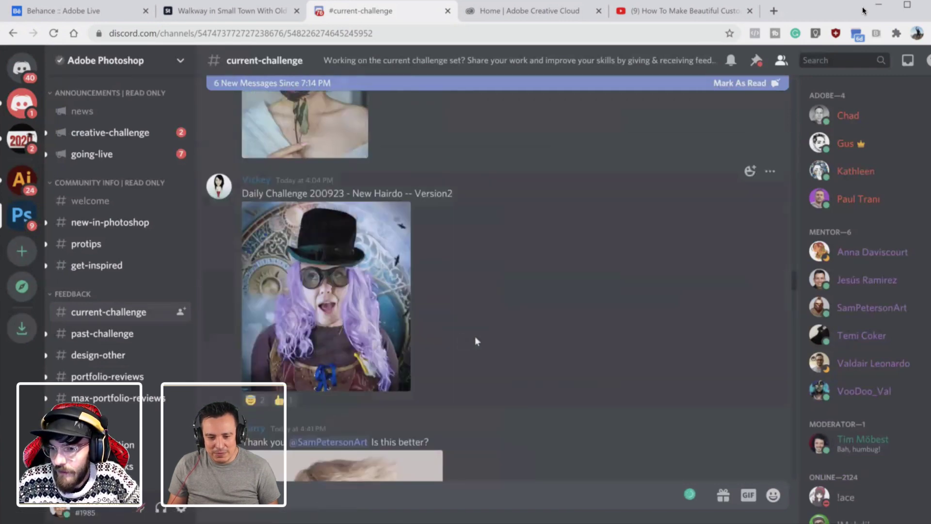
{"action": "scroll", "coordinate": [475, 334], "scroll_direction": "up", "scroll_amount": 5}
{"action": "scroll", "coordinate": [475, 333], "scroll_direction": "up", "scroll_amount": 10}
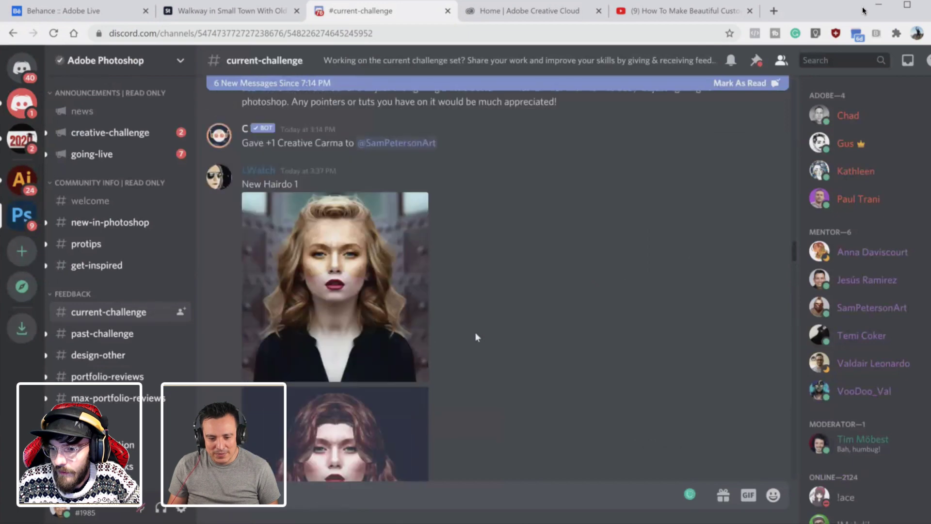
{"action": "scroll", "coordinate": [474, 331], "scroll_direction": "up", "scroll_amount": 4}
{"action": "scroll", "coordinate": [473, 328], "scroll_direction": "down", "scroll_amount": 10}
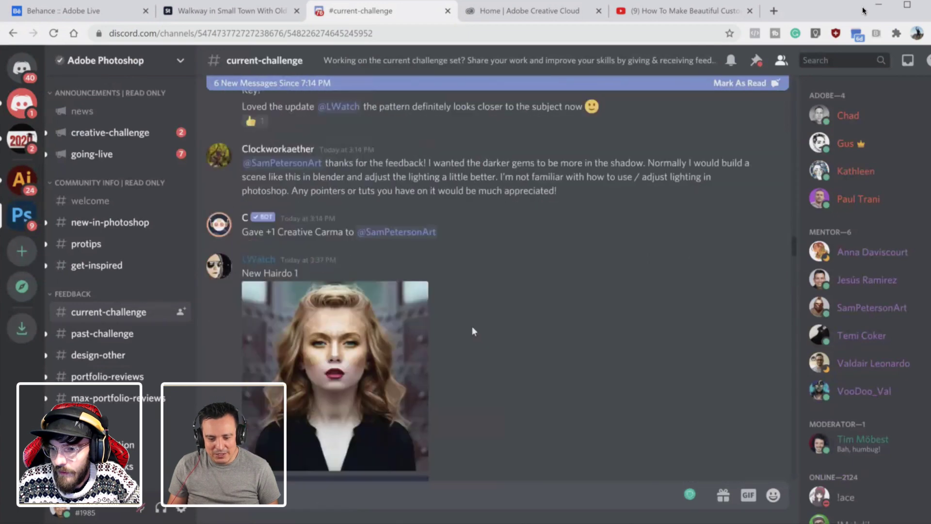
{"action": "scroll", "coordinate": [472, 326], "scroll_direction": "down", "scroll_amount": 10}
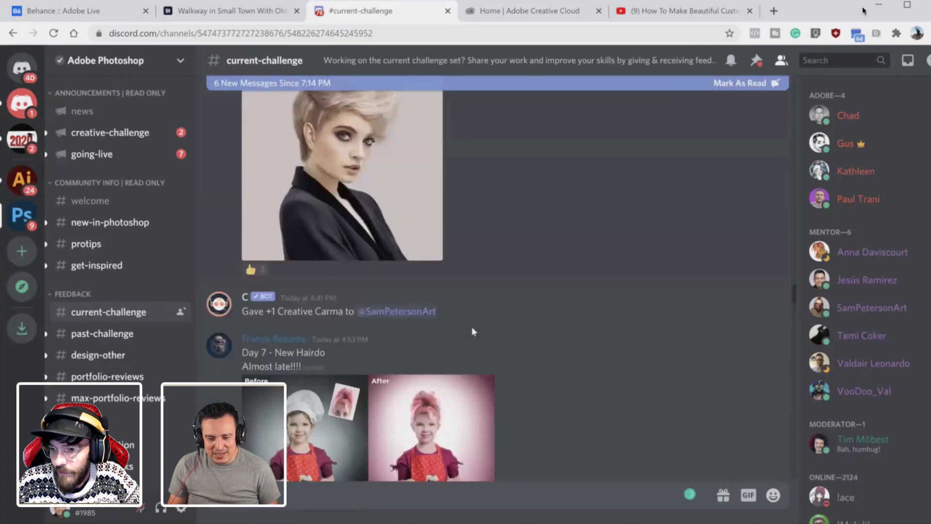
{"action": "scroll", "coordinate": [369, 272], "scroll_direction": "up", "scroll_amount": 3}
{"action": "left_click", "coordinate": [368, 271]}
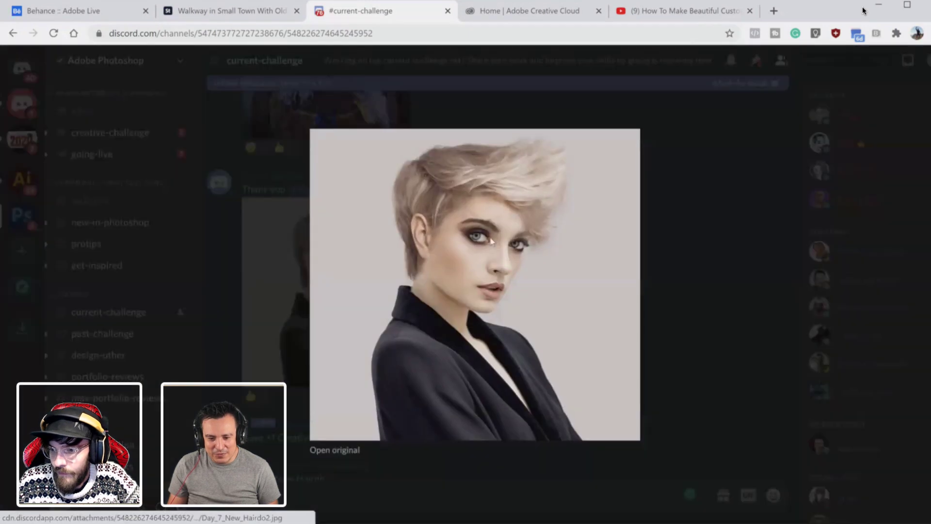
{"action": "left_click", "coordinate": [288, 217]}
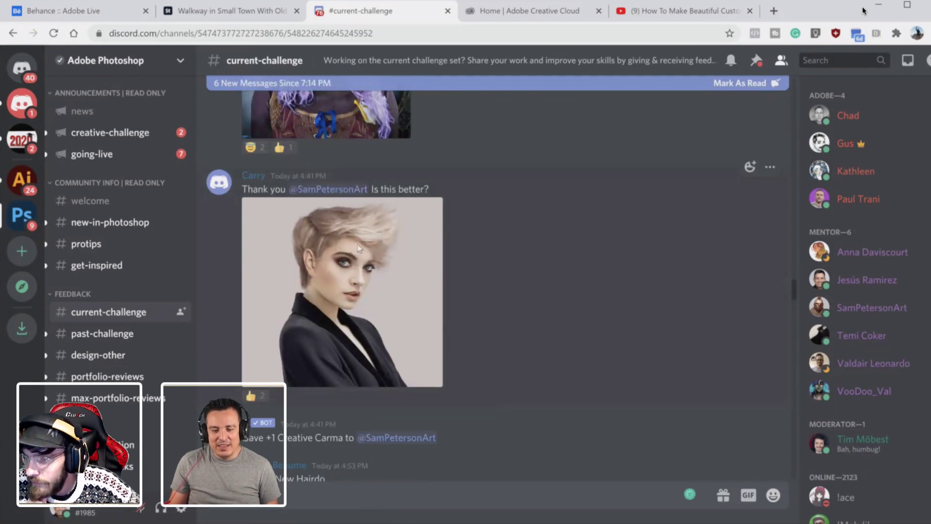
Examine the short-haired blonde portrait enlarged two more times, closing it after each review
{"action": "left_click", "coordinate": [426, 216]}
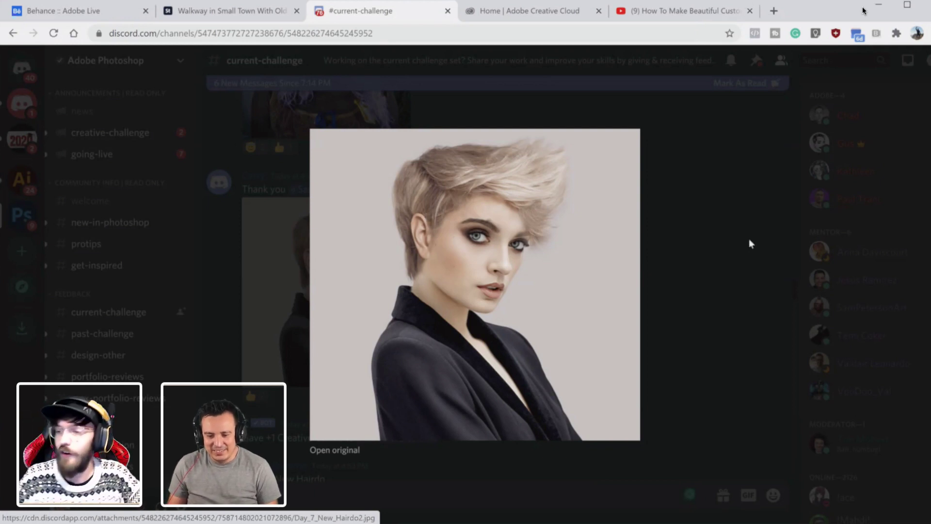
{"action": "left_click", "coordinate": [723, 258]}
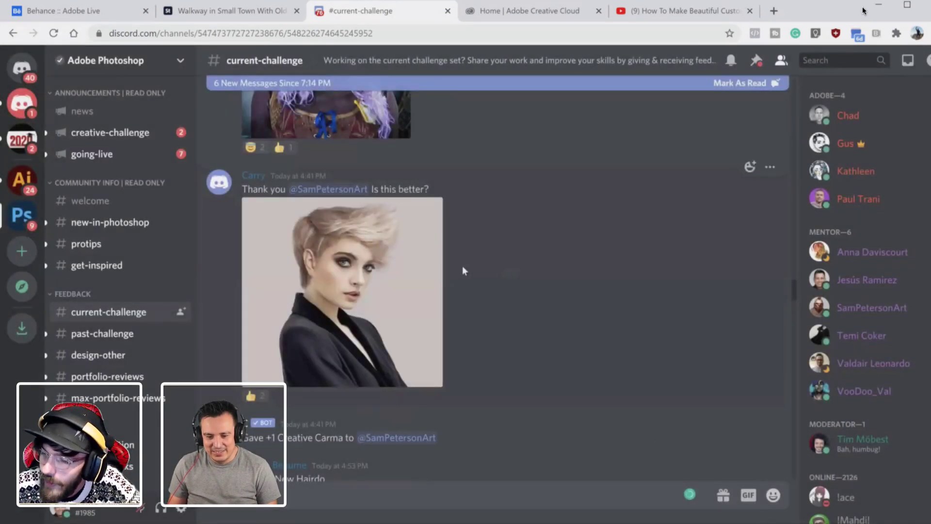
{"action": "left_click", "coordinate": [438, 273]}
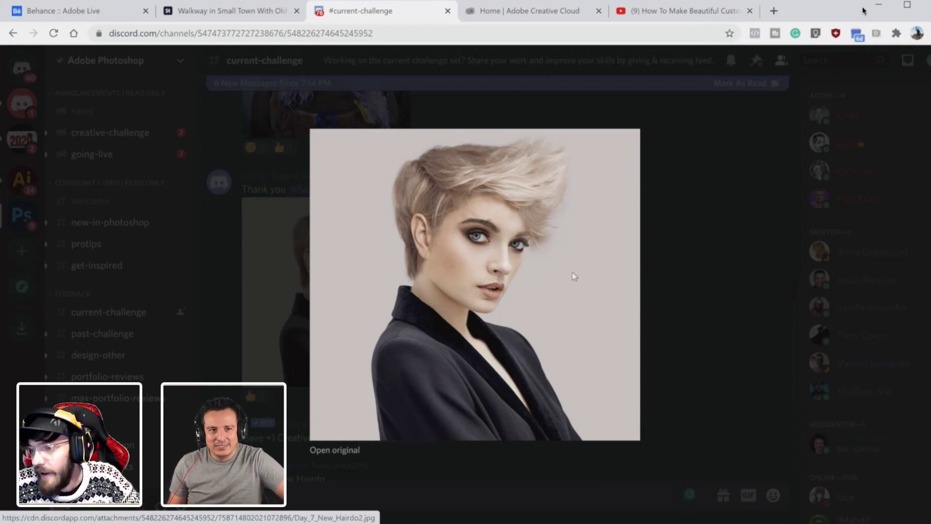
{"action": "left_click", "coordinate": [697, 262]}
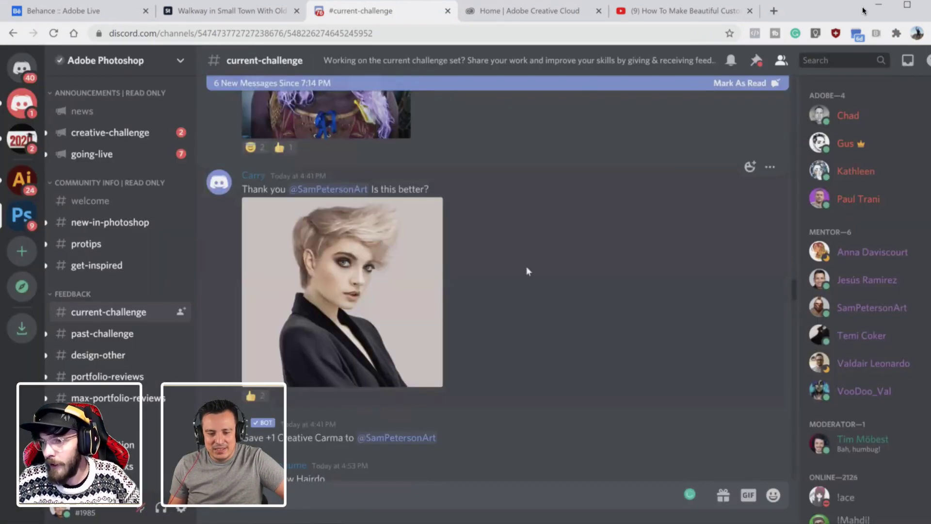
Browse back through the earlier hairdo submissions in current-challenge to the Challenge #3 Photo Mosaic post
{"action": "scroll", "coordinate": [495, 250], "scroll_direction": "up", "scroll_amount": 4}
{"action": "scroll", "coordinate": [495, 253], "scroll_direction": "up", "scroll_amount": 15}
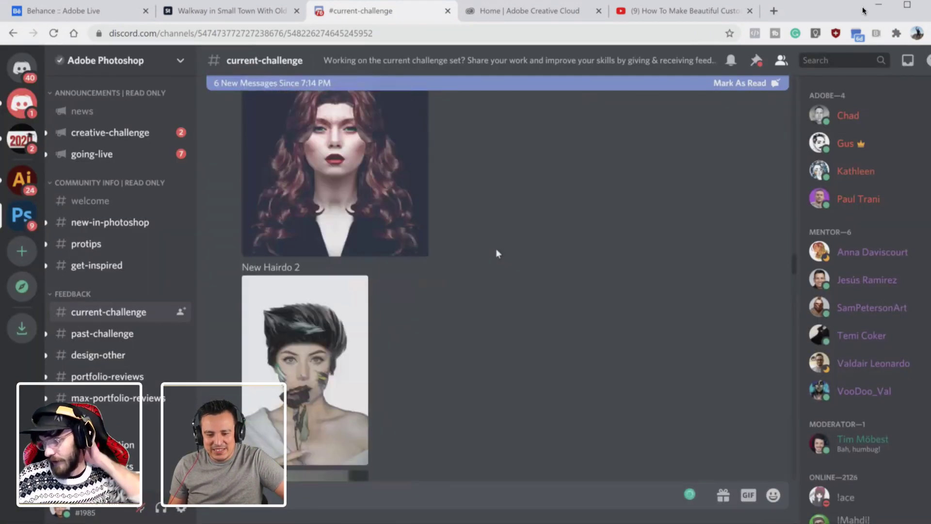
{"action": "scroll", "coordinate": [495, 250], "scroll_direction": "up", "scroll_amount": 15}
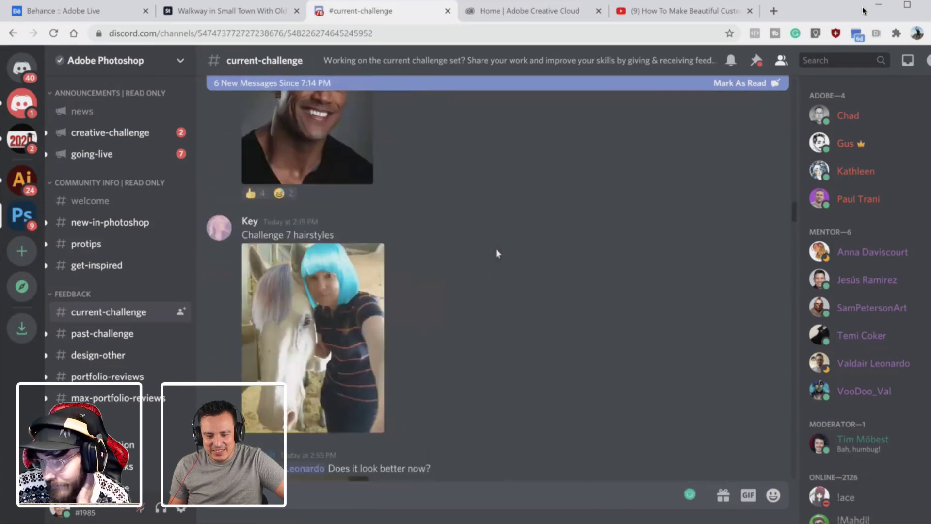
{"action": "scroll", "coordinate": [496, 253], "scroll_direction": "up", "scroll_amount": 15}
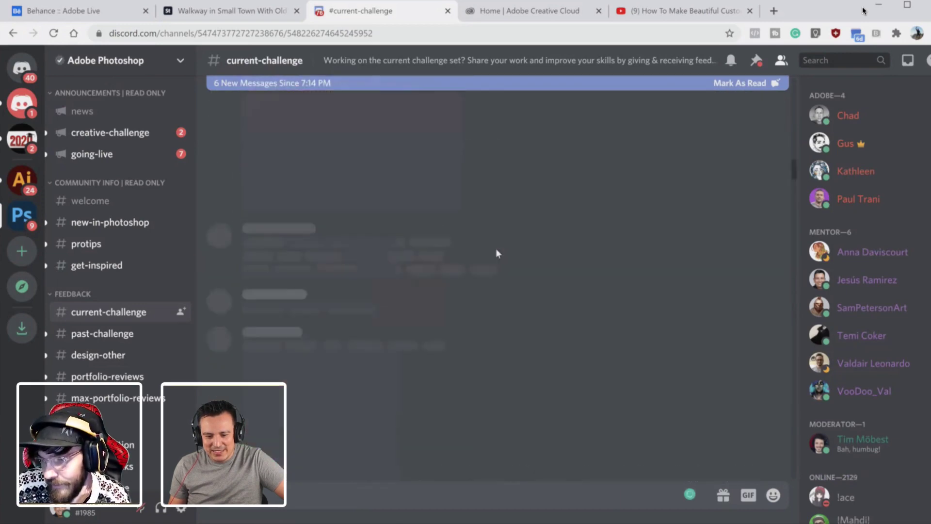
{"action": "scroll", "coordinate": [496, 254], "scroll_direction": "up", "scroll_amount": 2}
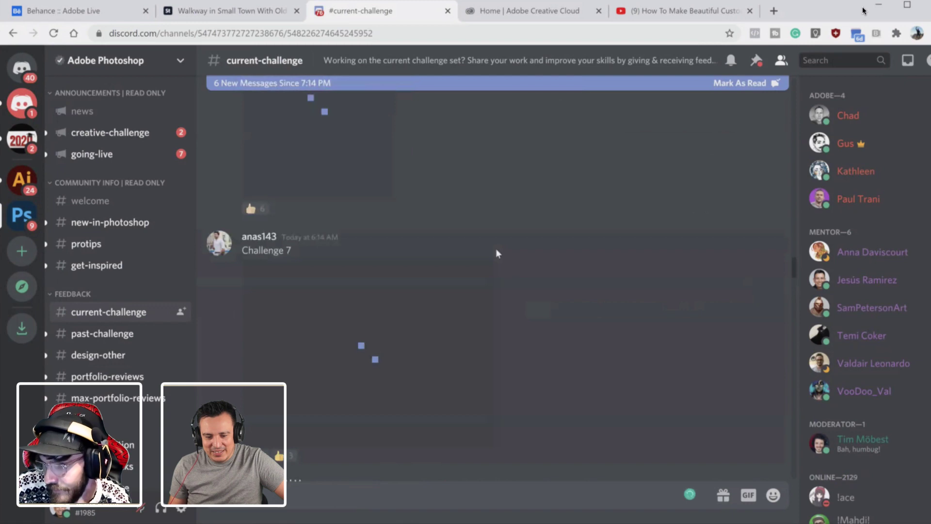
{"action": "scroll", "coordinate": [497, 253], "scroll_direction": "up", "scroll_amount": 5}
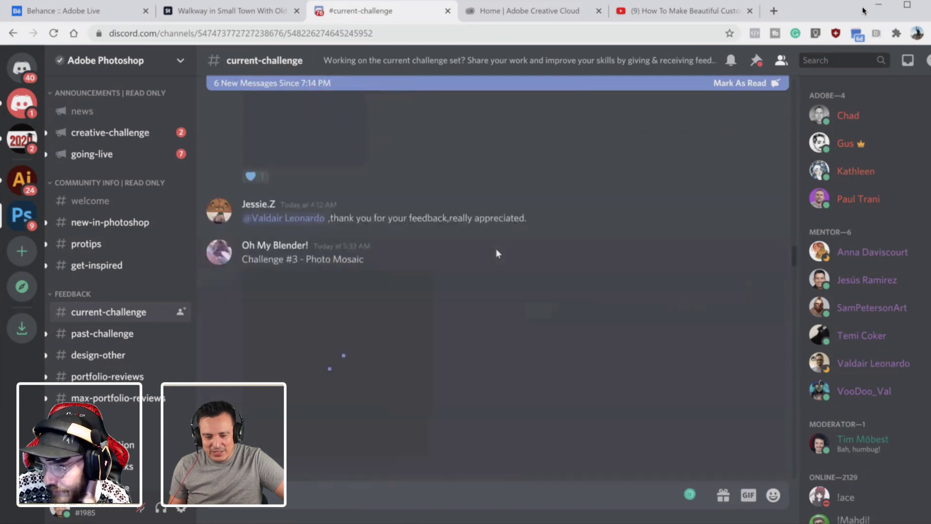
Return through the mentor feedback to the smiling man's hair-swap portrait and examine it alongside the neighbouring Challenge 7 hairstyle submissions
{"action": "scroll", "coordinate": [496, 249], "scroll_direction": "down", "scroll_amount": 5}
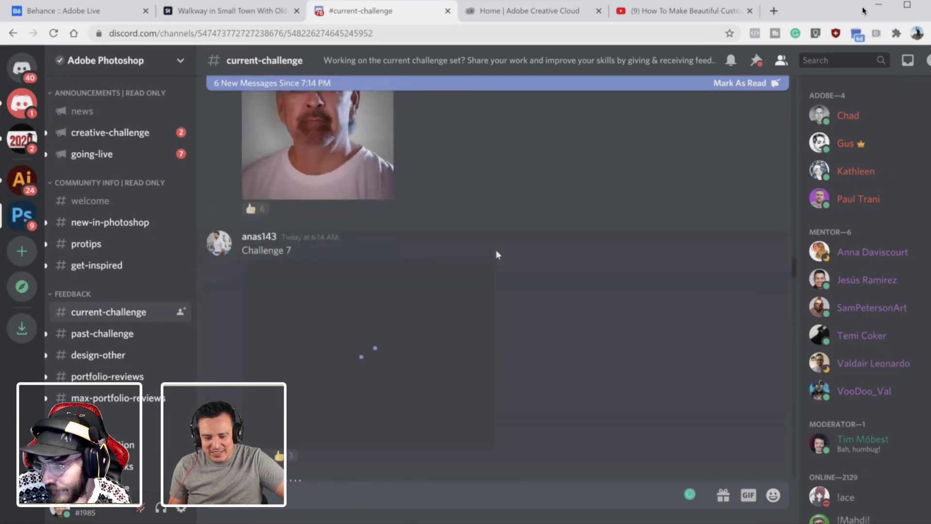
{"action": "scroll", "coordinate": [497, 253], "scroll_direction": "down", "scroll_amount": 10}
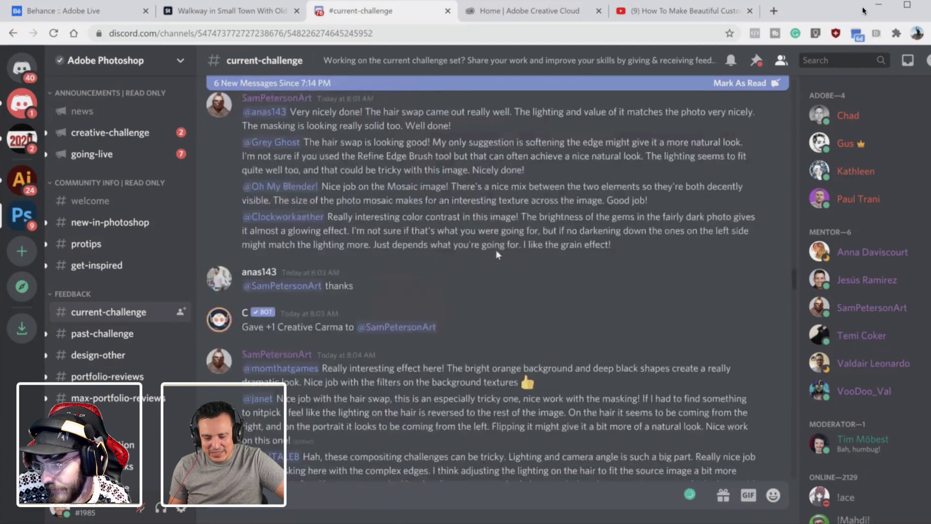
{"action": "scroll", "coordinate": [496, 249], "scroll_direction": "down", "scroll_amount": 12}
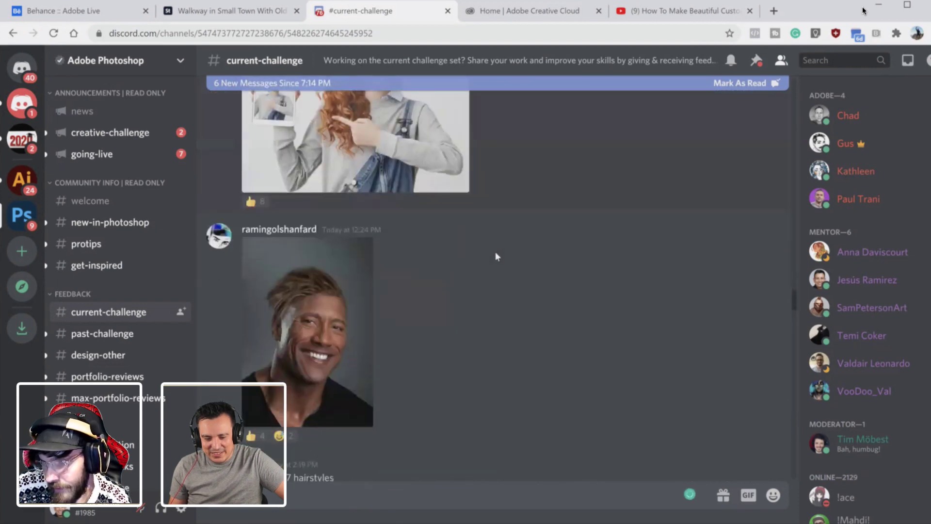
{"action": "scroll", "coordinate": [496, 251], "scroll_direction": "down", "scroll_amount": 5}
{"action": "scroll", "coordinate": [495, 255], "scroll_direction": "up", "scroll_amount": 3}
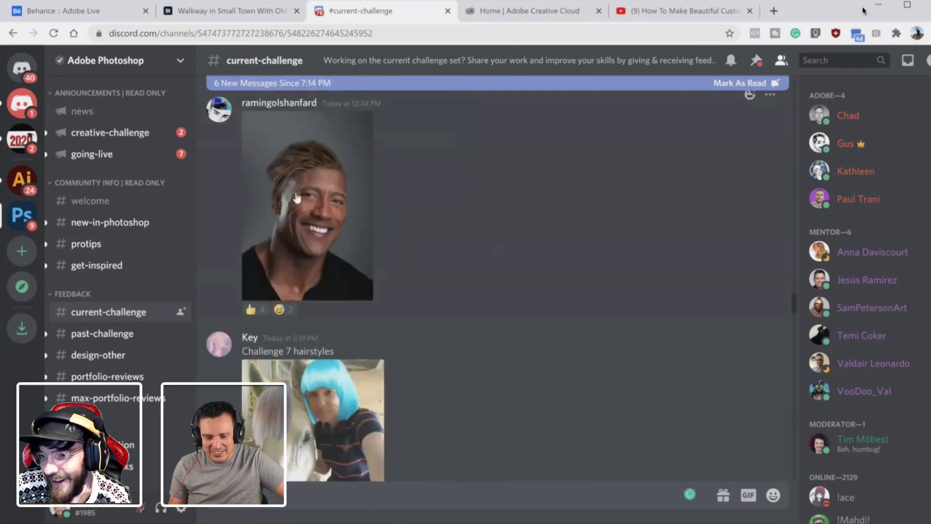
{"action": "scroll", "coordinate": [500, 288], "scroll_direction": "down", "scroll_amount": 8}
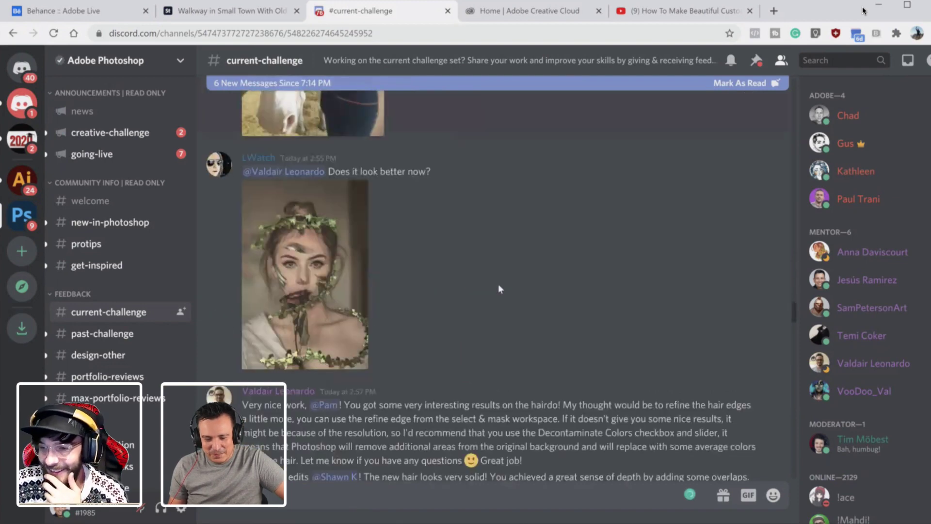
{"action": "scroll", "coordinate": [498, 284], "scroll_direction": "down", "scroll_amount": 6}
{"action": "scroll", "coordinate": [496, 282], "scroll_direction": "up", "scroll_amount": 10}
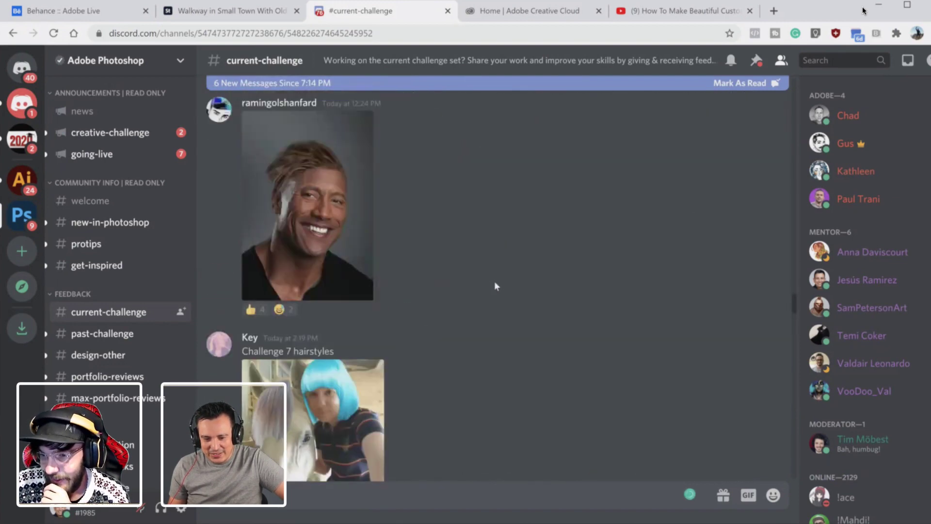
Review the earlier hairdo and mosaic submissions and mentor feedback, from the curly-haired Challenge 6 portrait to the Hair Do-Day 7 post
{"action": "scroll", "coordinate": [496, 285], "scroll_direction": "up", "scroll_amount": 15}
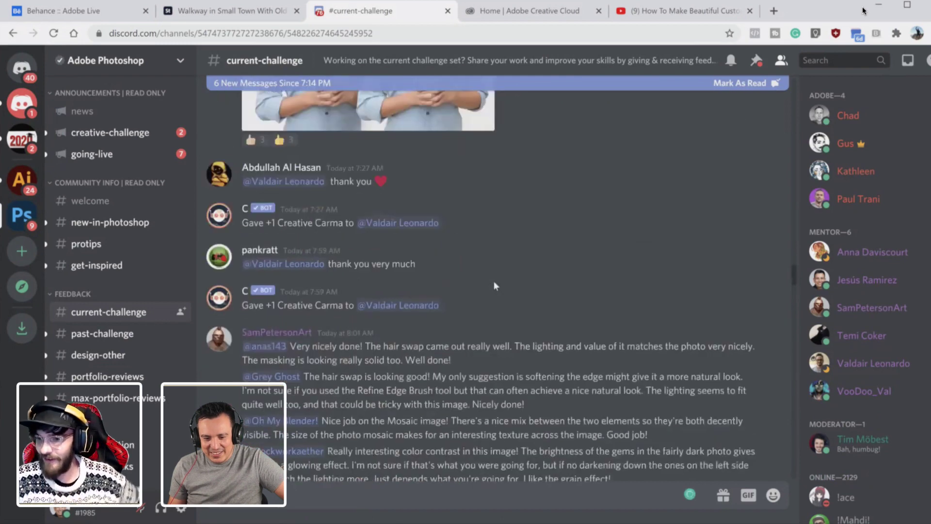
{"action": "scroll", "coordinate": [495, 286], "scroll_direction": "down", "scroll_amount": 15}
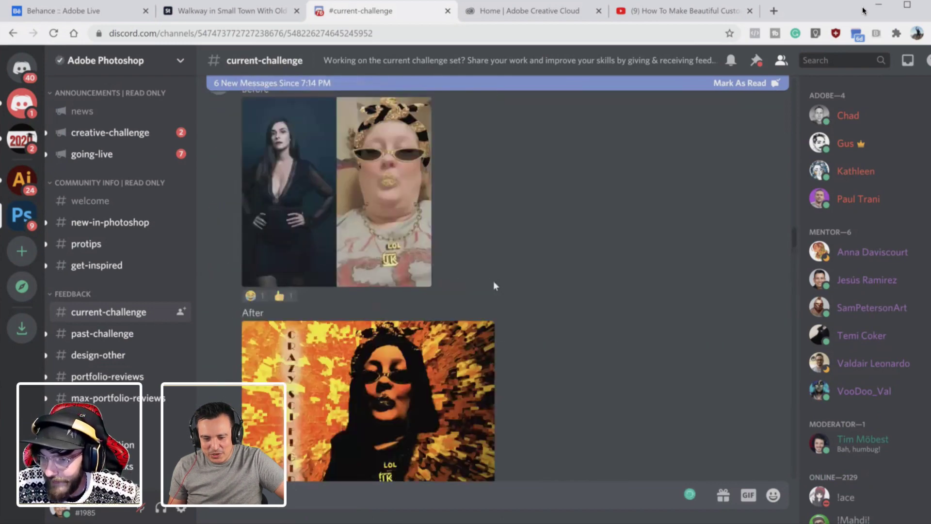
{"action": "scroll", "coordinate": [494, 281], "scroll_direction": "up", "scroll_amount": 15}
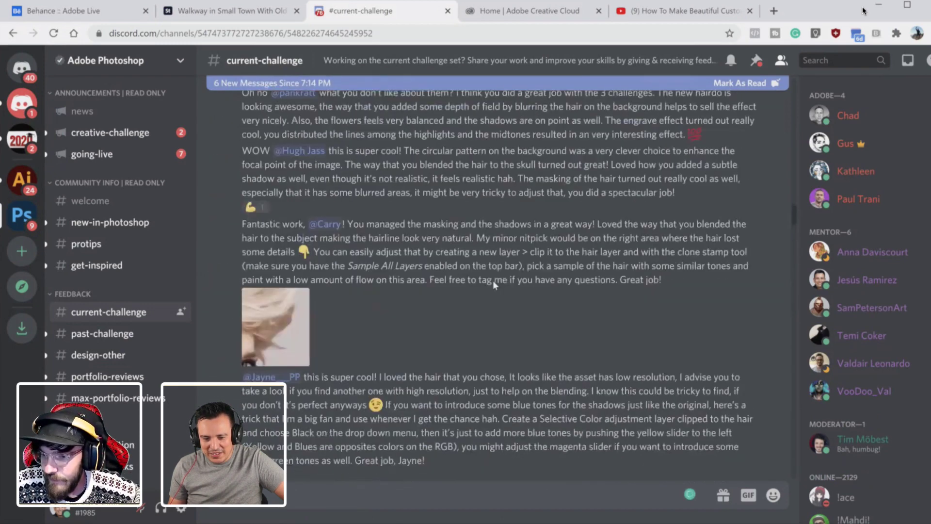
{"action": "scroll", "coordinate": [493, 281], "scroll_direction": "down", "scroll_amount": 15}
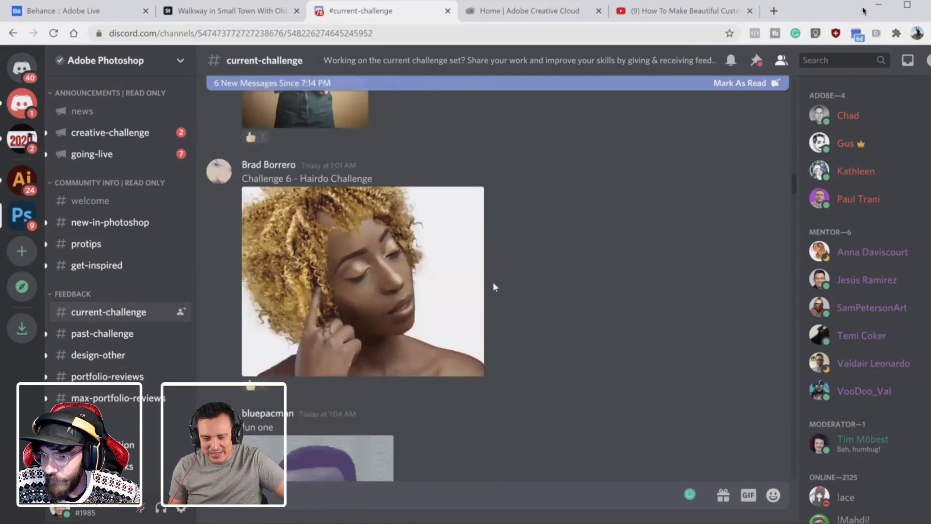
{"action": "scroll", "coordinate": [494, 285], "scroll_direction": "down", "scroll_amount": 15}
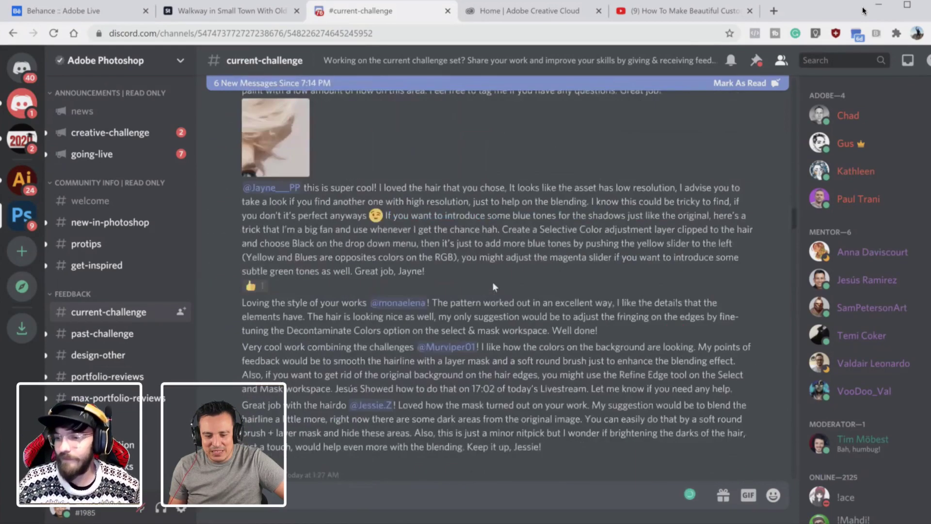
{"action": "scroll", "coordinate": [492, 287], "scroll_direction": "down", "scroll_amount": 5}
{"action": "scroll", "coordinate": [491, 281], "scroll_direction": "up", "scroll_amount": 3}
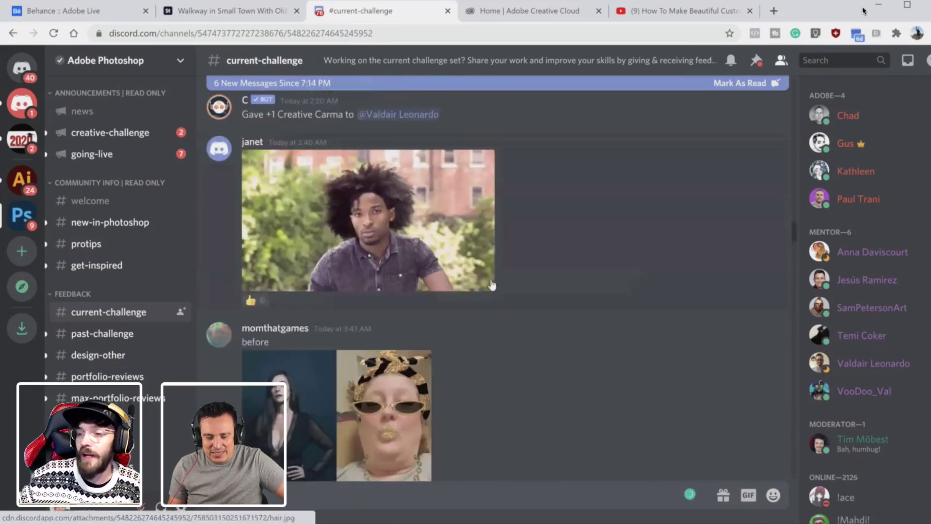
{"action": "scroll", "coordinate": [491, 282], "scroll_direction": "down", "scroll_amount": 15}
{"action": "scroll", "coordinate": [491, 281], "scroll_direction": "down", "scroll_amount": 12}
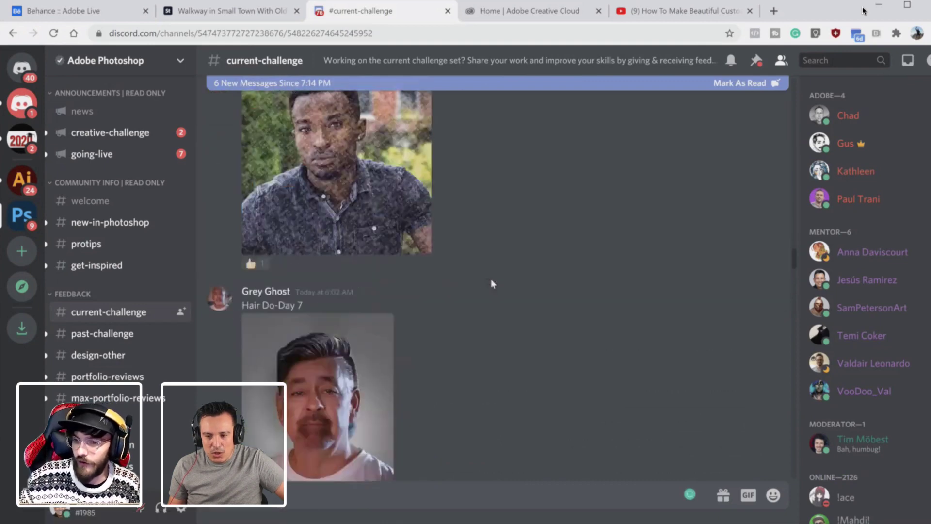
Go to the newest messages in current-challenge, reload the page, and return to the latest before-and-after hairdo post
{"action": "left_click_drag", "start_coordinate": [792, 255], "coordinate": [800, 491]}
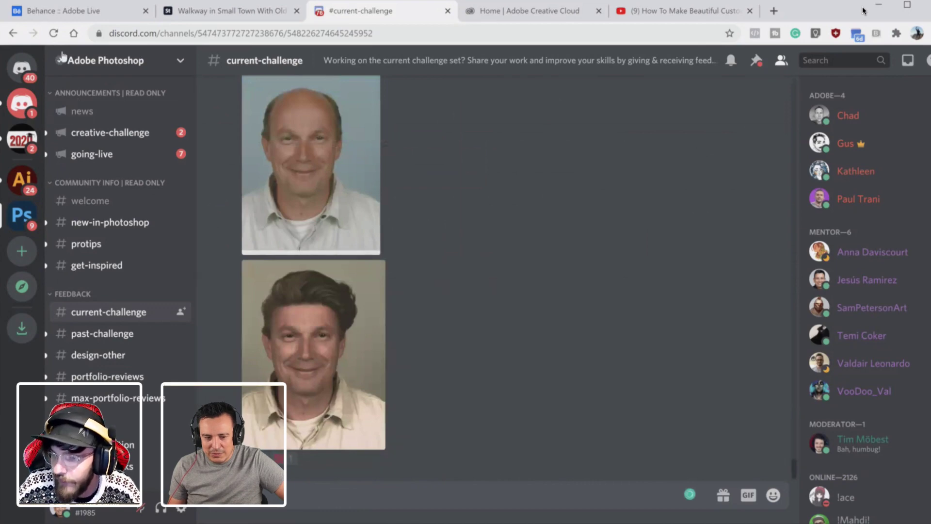
{"action": "left_click", "coordinate": [53, 33]}
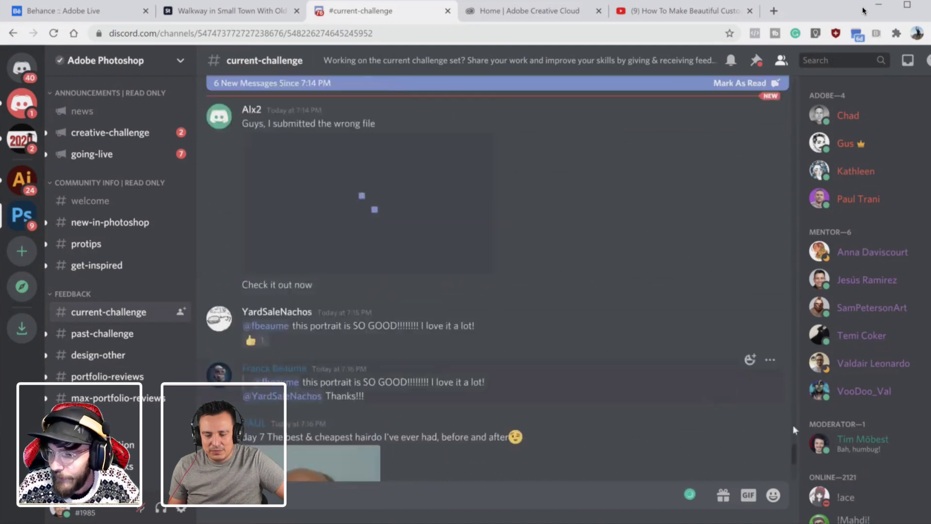
{"action": "mouse_move", "coordinate": [795, 476]}
{"action": "left_mouse_down"}
{"action": "mouse_move", "coordinate": [785, 436]}
{"action": "mouse_move", "coordinate": [782, 472]}
{"action": "left_mouse_up"}
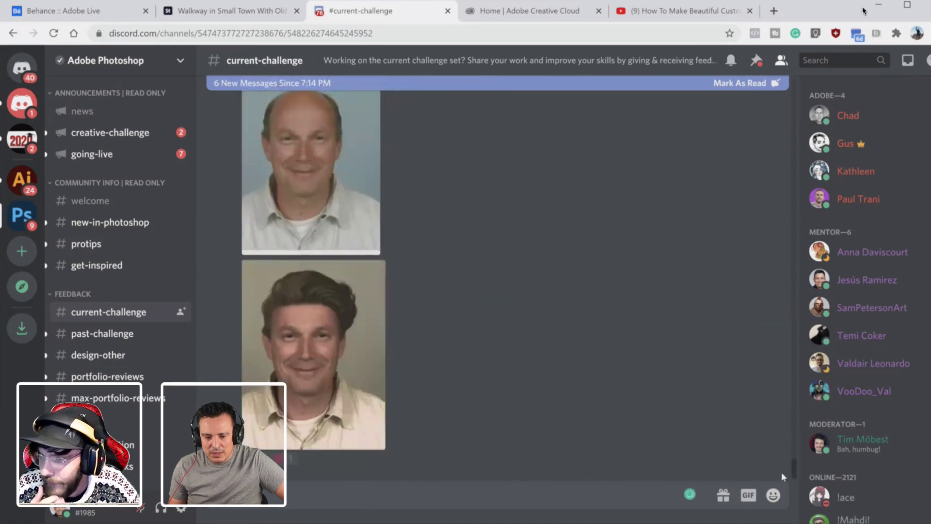
View the day 7 before and after portraits of the balding man enlarged one at a time, closing each
{"action": "left_click", "coordinate": [332, 202]}
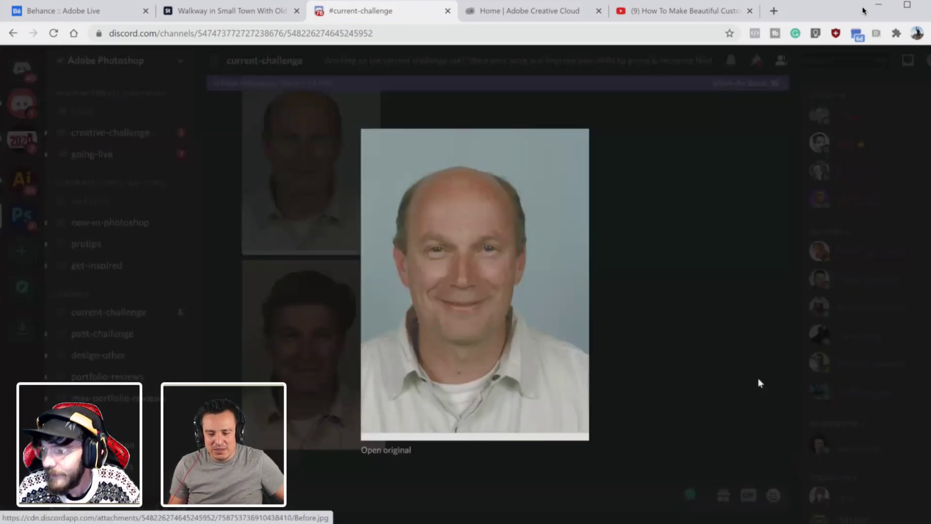
{"action": "left_click", "coordinate": [649, 335]}
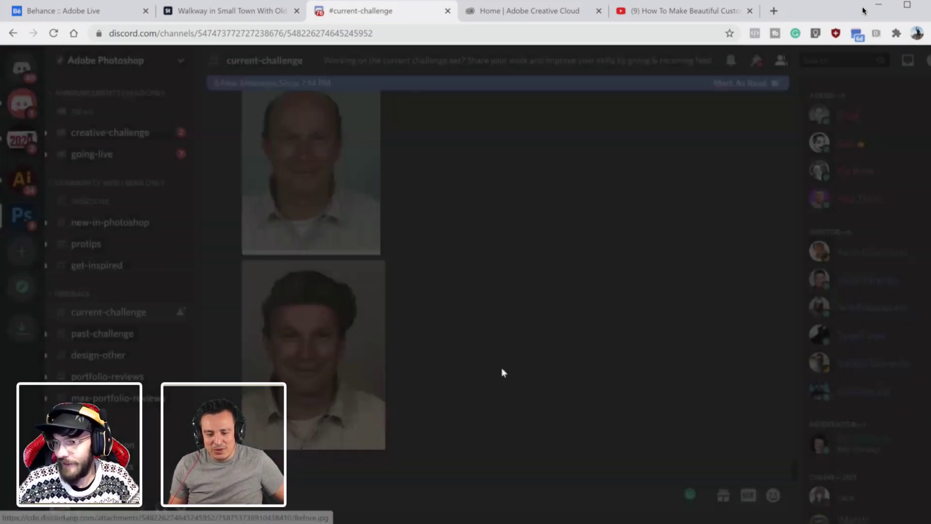
{"action": "left_click", "coordinate": [303, 327]}
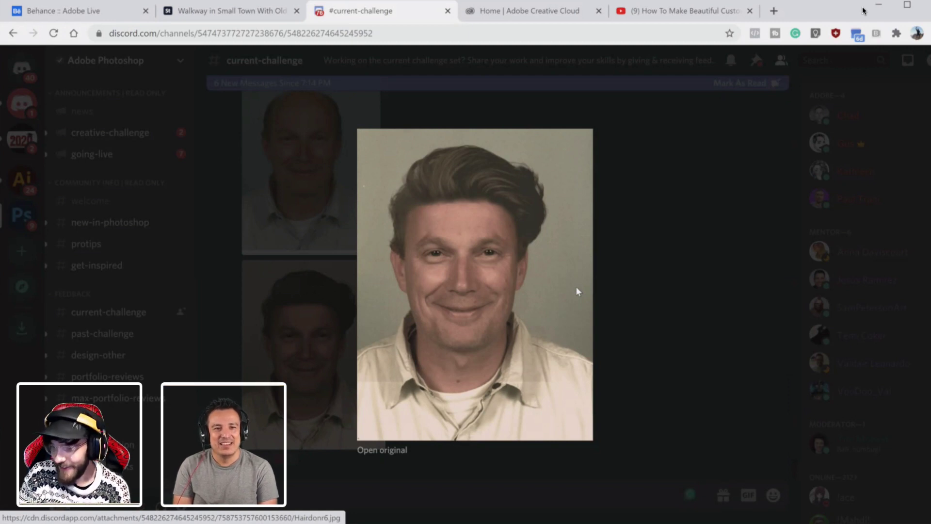
{"action": "left_click", "coordinate": [674, 326]}
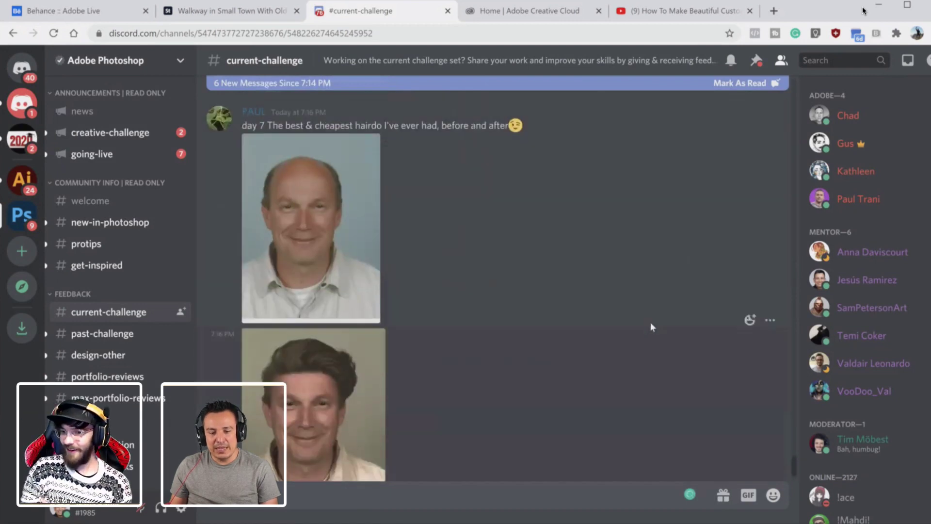
{"action": "scroll", "coordinate": [650, 322], "scroll_direction": "up", "scroll_amount": 1}
{"action": "scroll", "coordinate": [557, 334], "scroll_direction": "down", "scroll_amount": 2}
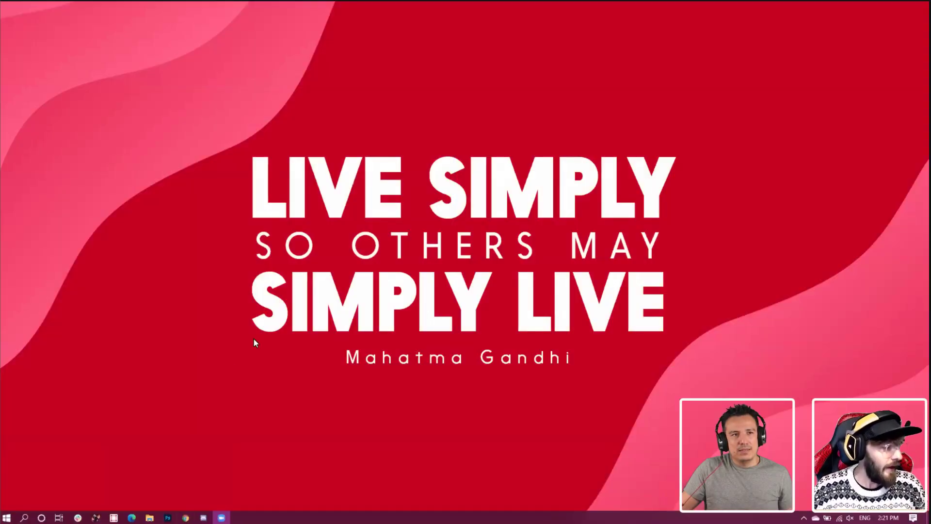
Switch to Photoshop and open the recent file Walmart.psd
{"action": "key", "text": "alt+Tab"}
{"action": "left_click", "coordinate": [23, 7]}
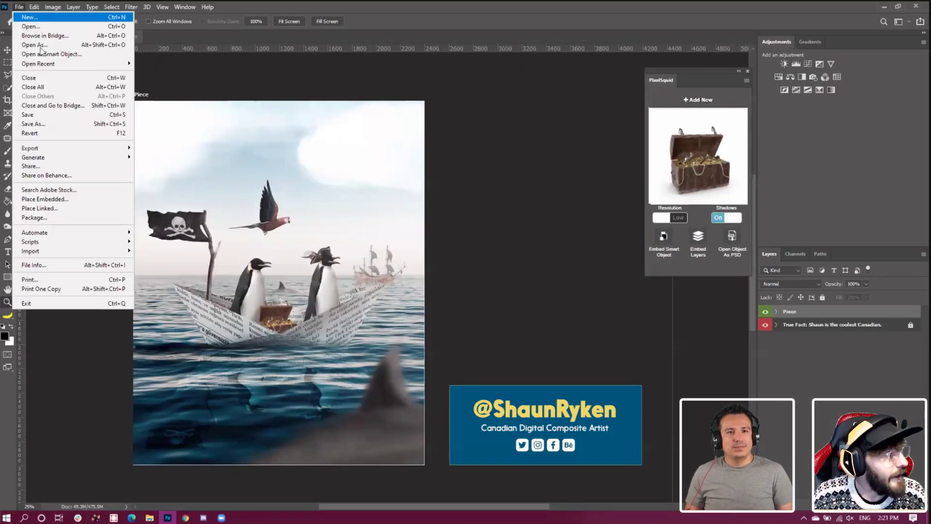
{"action": "mouse_move", "coordinate": [53, 65]}
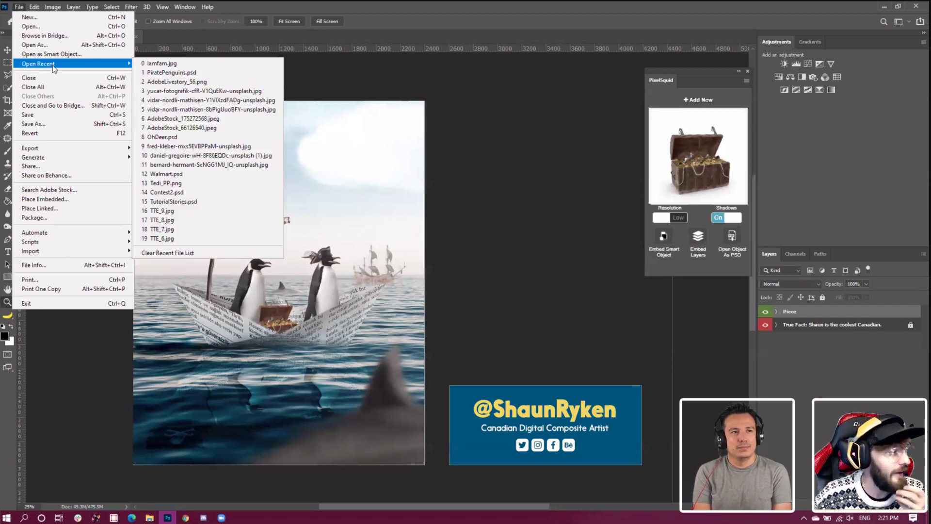
{"action": "left_click", "coordinate": [228, 164]}
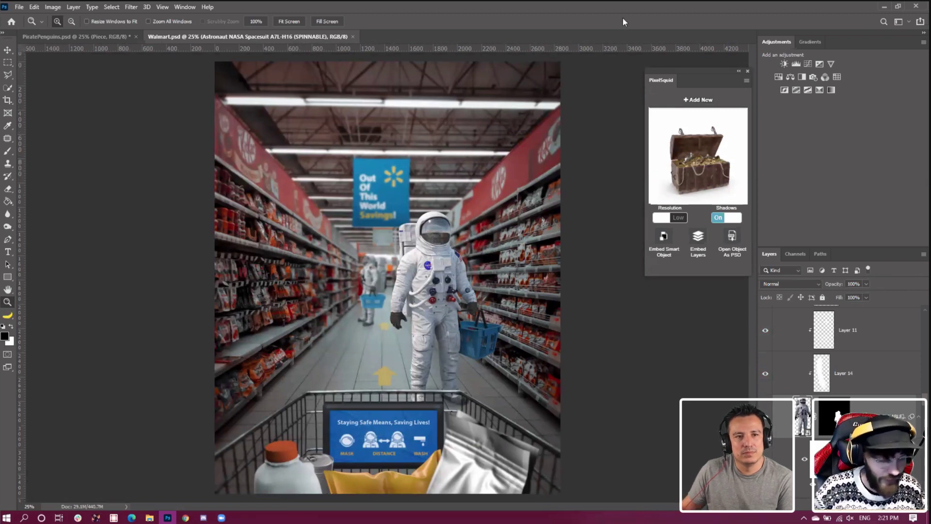
Zoom the astronaut composite out to 16.7% and move the supermarket photo Layer 0 to the top of the layer stack
{"action": "key", "text": "ctrl+minus"}
{"action": "key", "text": "ctrl+plus"}
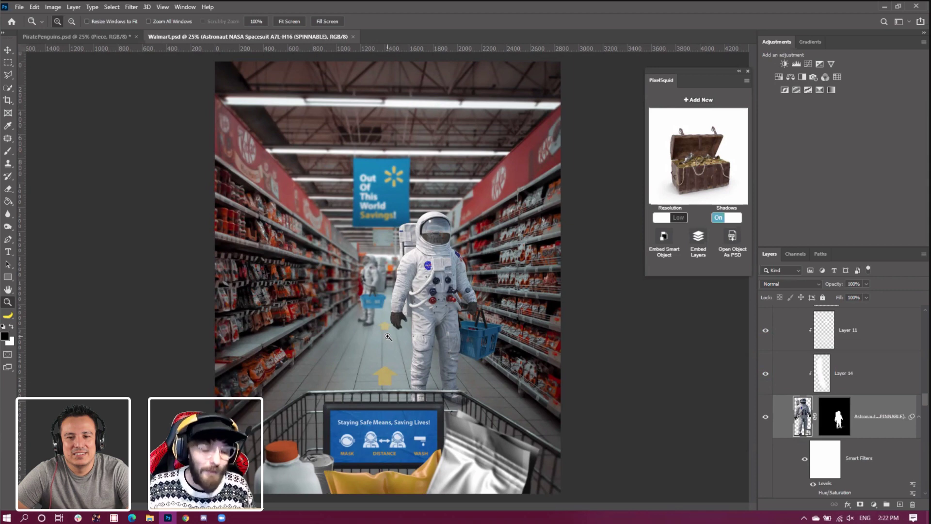
{"action": "left_click", "coordinate": [357, 355]}
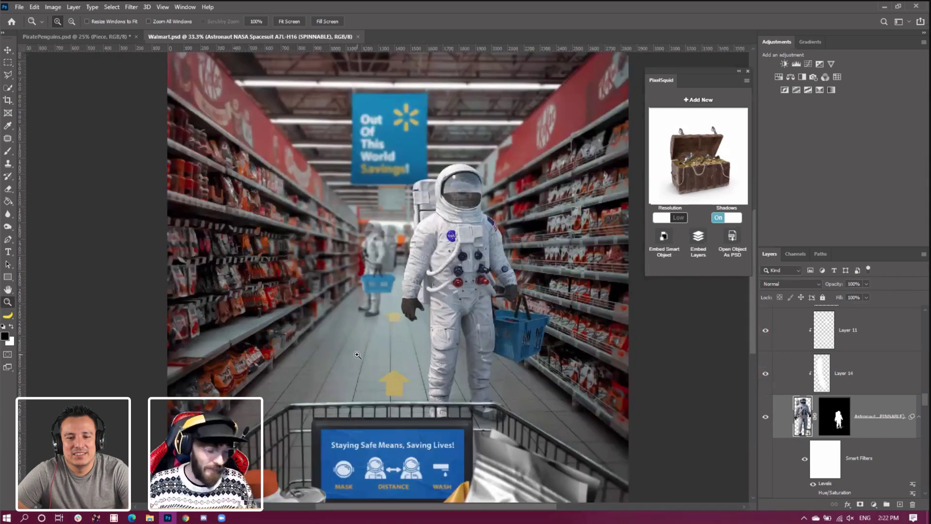
{"action": "left_click", "coordinate": [358, 355], "text": "alt"}
{"action": "left_click", "coordinate": [357, 355], "text": "alt"}
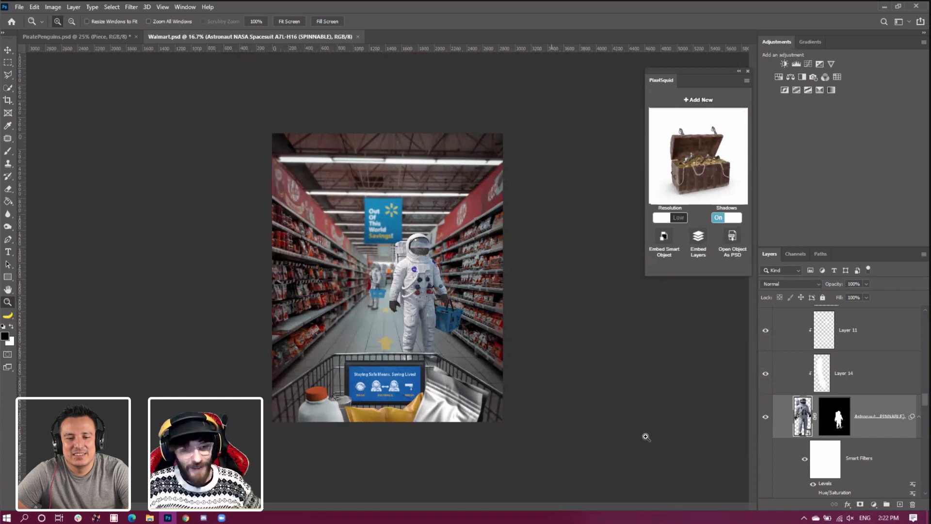
{"action": "left_click_drag", "start_coordinate": [923, 402], "coordinate": [922, 486]}
{"action": "left_click_drag", "start_coordinate": [822, 456], "coordinate": [819, 330]}
Toggle the visibility of Layer 0 to compare the original supermarket photo with the astronaut composite, leaving the layer hidden
{"action": "left_click", "coordinate": [766, 328]}
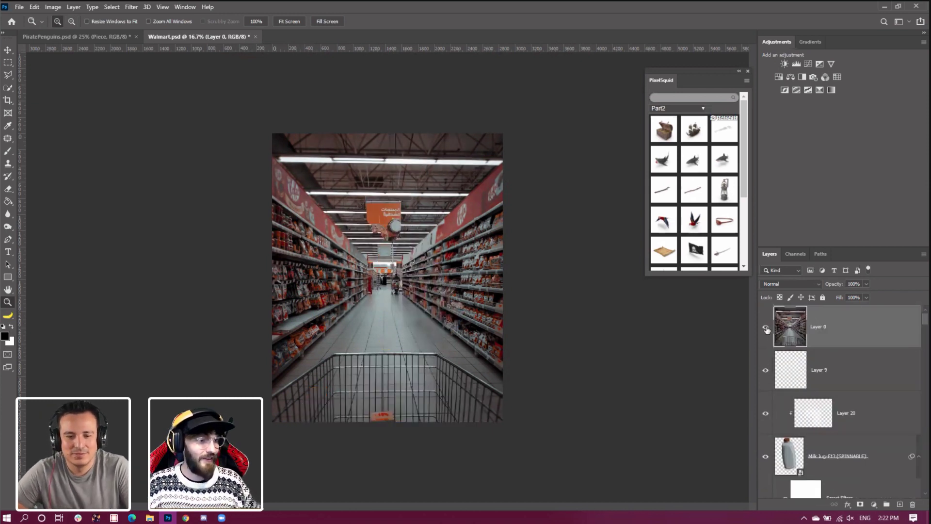
{"action": "left_click", "coordinate": [767, 330]}
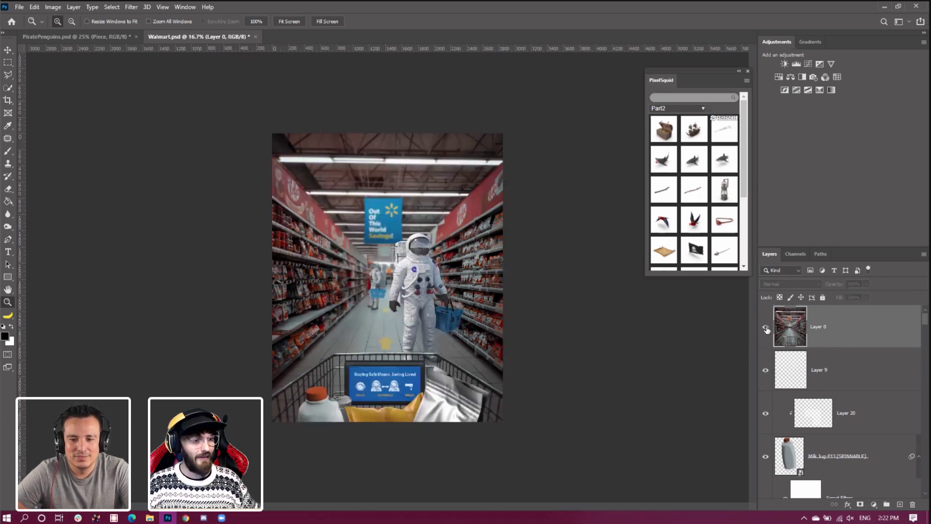
{"action": "left_click", "coordinate": [767, 330]}
{"action": "left_click", "coordinate": [766, 330]}
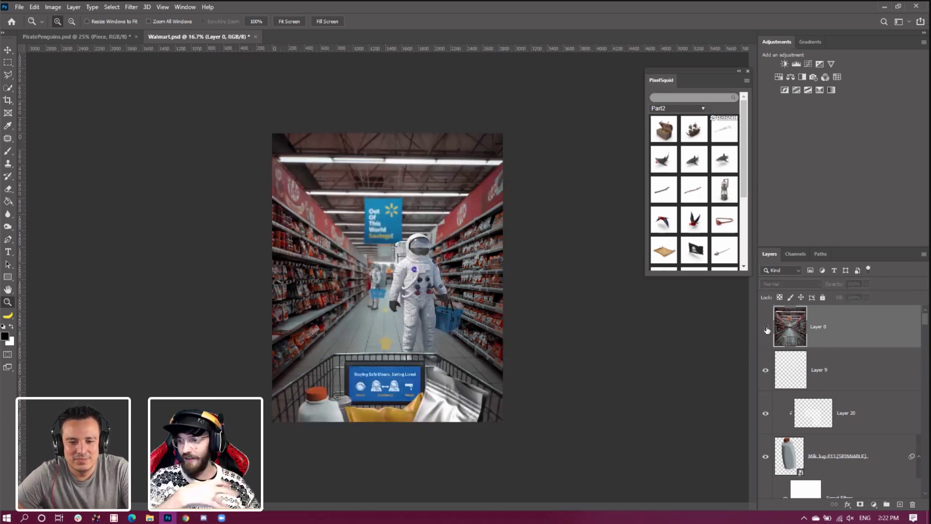
Compare the original photo in Layer 0 with the composite once more, leaving it hidden, and examine the hanging sign and astronauts up close
{"action": "left_click", "coordinate": [766, 330]}
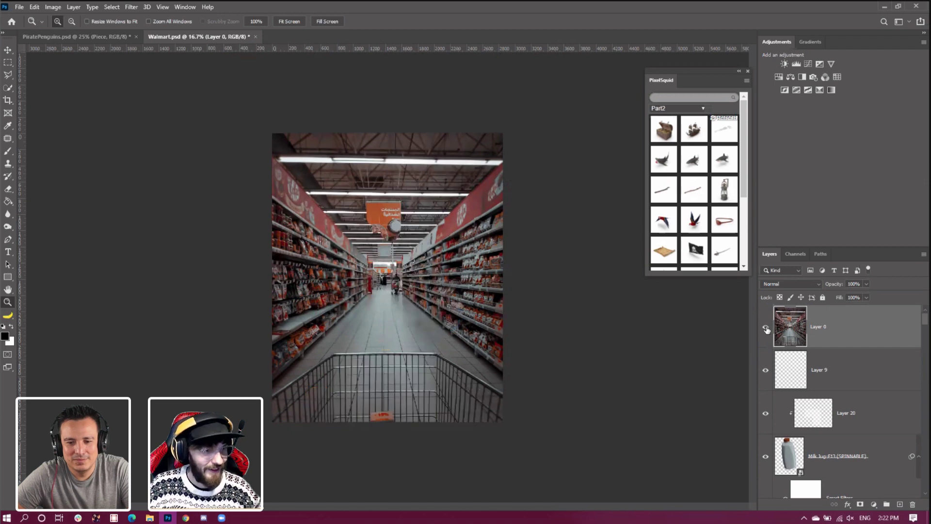
{"action": "left_click", "coordinate": [766, 330]}
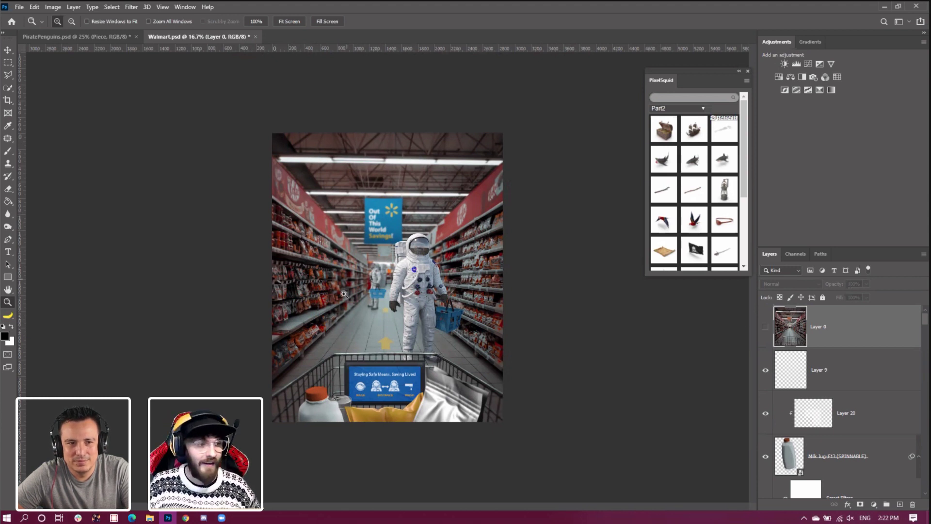
{"action": "left_click", "coordinate": [368, 218]}
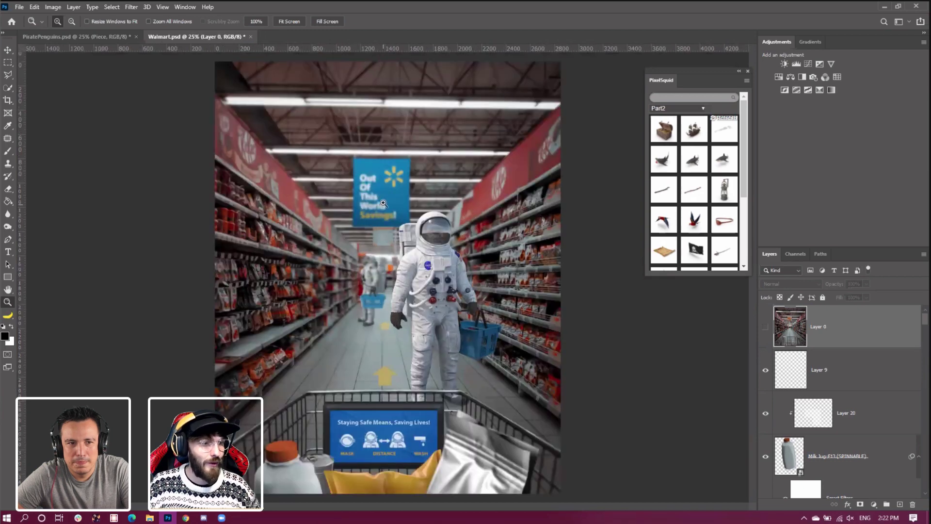
{"action": "left_click", "coordinate": [371, 173]}
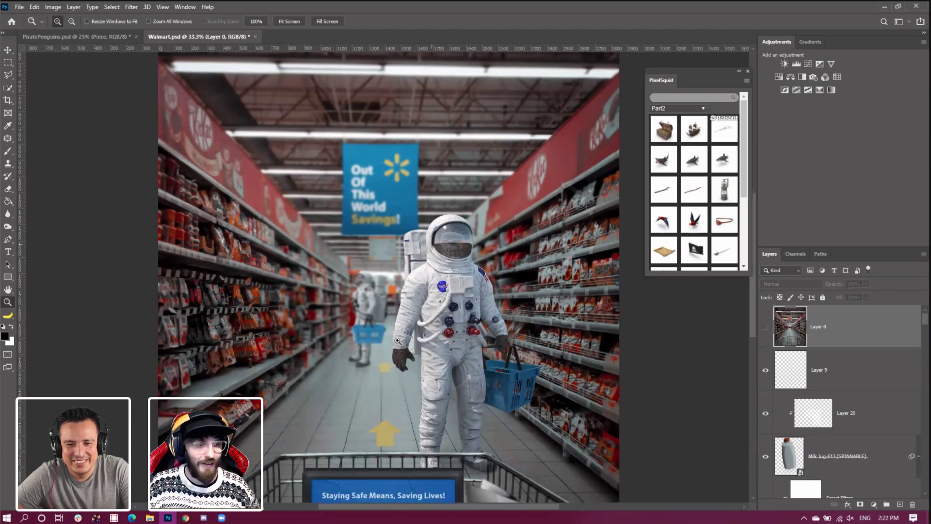
{"action": "right_click", "coordinate": [369, 326]}
{"action": "left_click", "coordinate": [392, 376]}
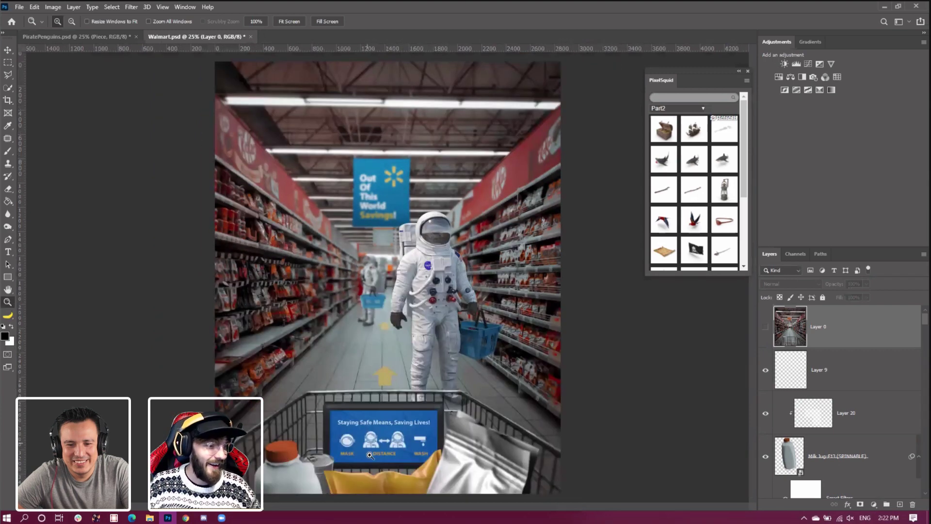
Examine the safety sign on the shopping cart up close, then return to a full view of the composite at 25%
{"action": "left_click", "coordinate": [380, 438]}
{"action": "left_click", "coordinate": [380, 438]}
{"action": "left_click", "coordinate": [380, 438]}
{"action": "scroll", "coordinate": [391, 388], "scroll_direction": "down", "scroll_amount": 2}
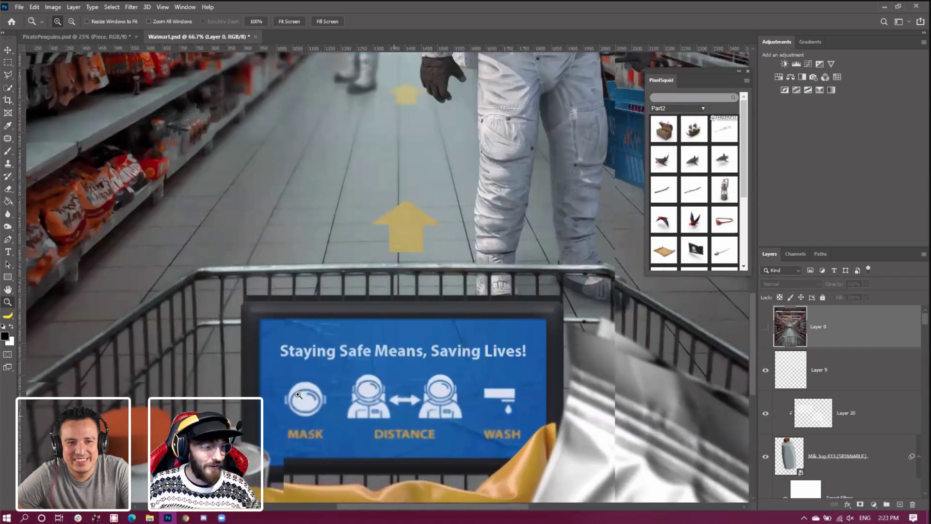
{"action": "right_click", "coordinate": [384, 311]}
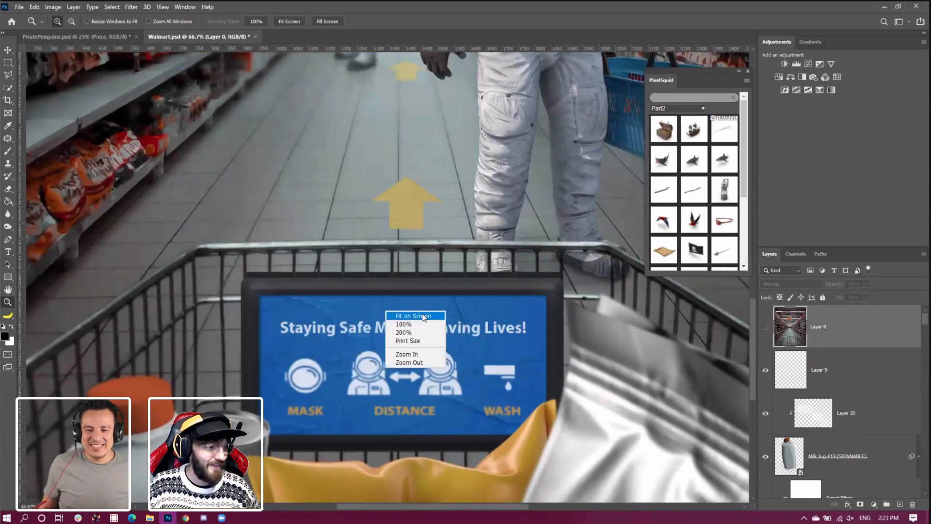
{"action": "left_click", "coordinate": [421, 316]}
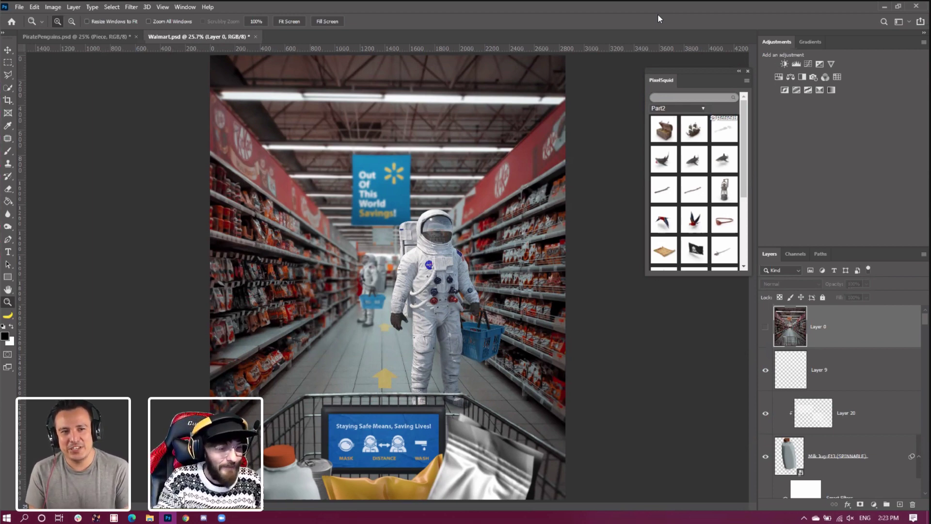
{"action": "key", "text": "ctrl+minus"}
{"action": "key", "text": "ctrl+minus"}
{"action": "key", "text": "ctrl+plus"}
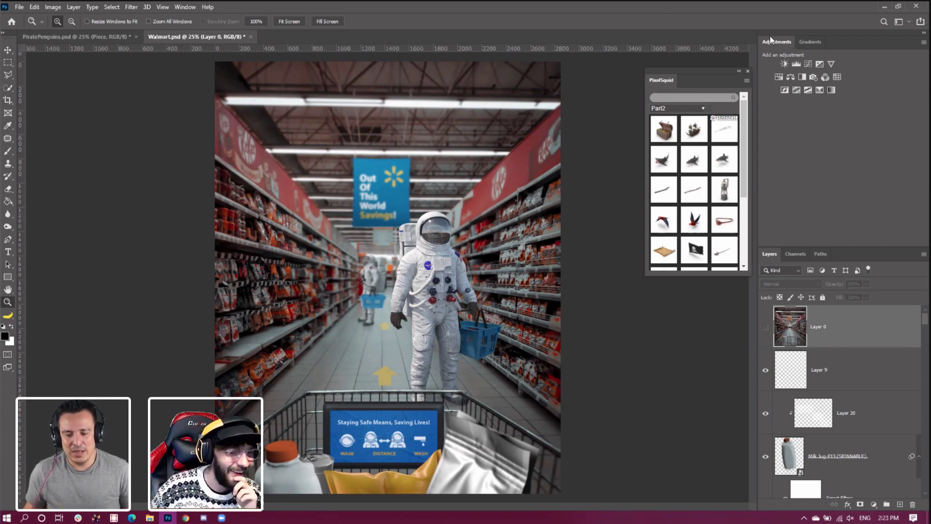
{"action": "left_click", "coordinate": [884, 6]}
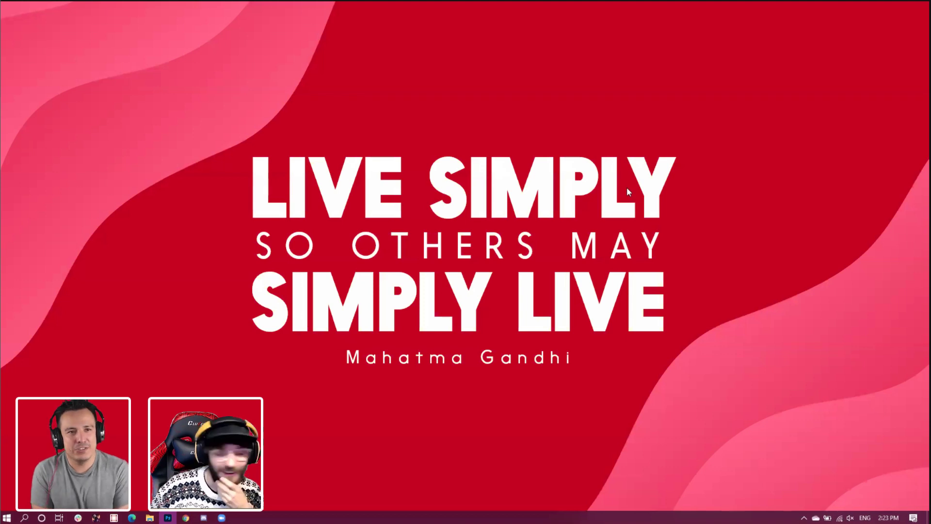
{"action": "left_click", "coordinate": [170, 519]}
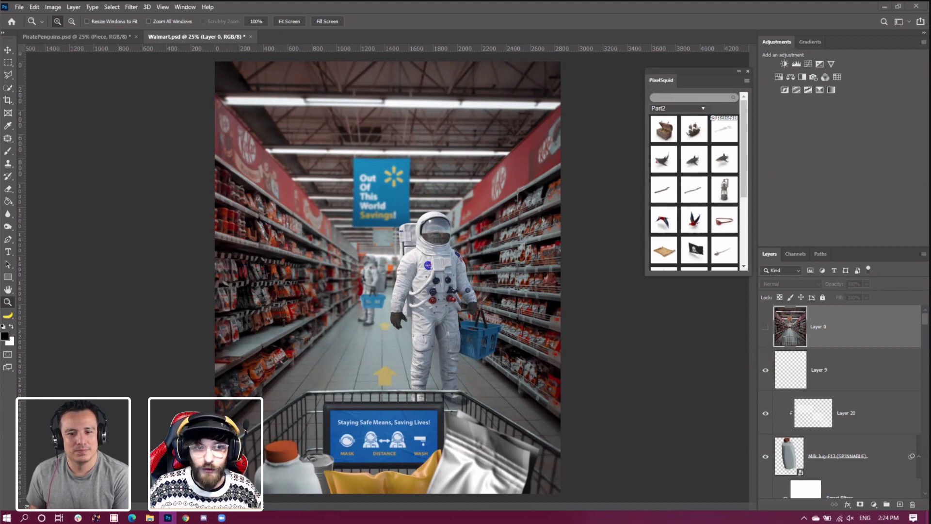
Switch to the artist's portfolio website in a maximized Chrome window, look through its Work page and return to the home page
{"action": "left_click", "coordinate": [918, 85]}
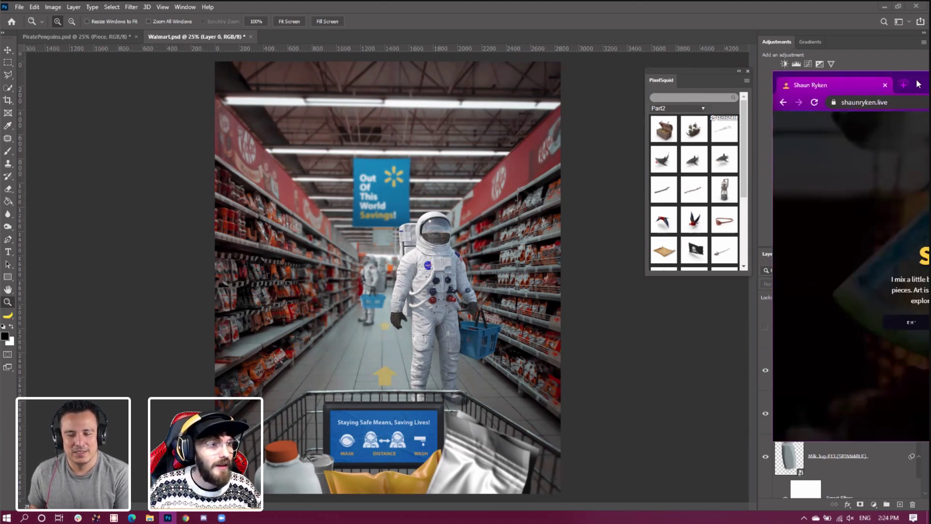
{"action": "double_click", "coordinate": [919, 85]}
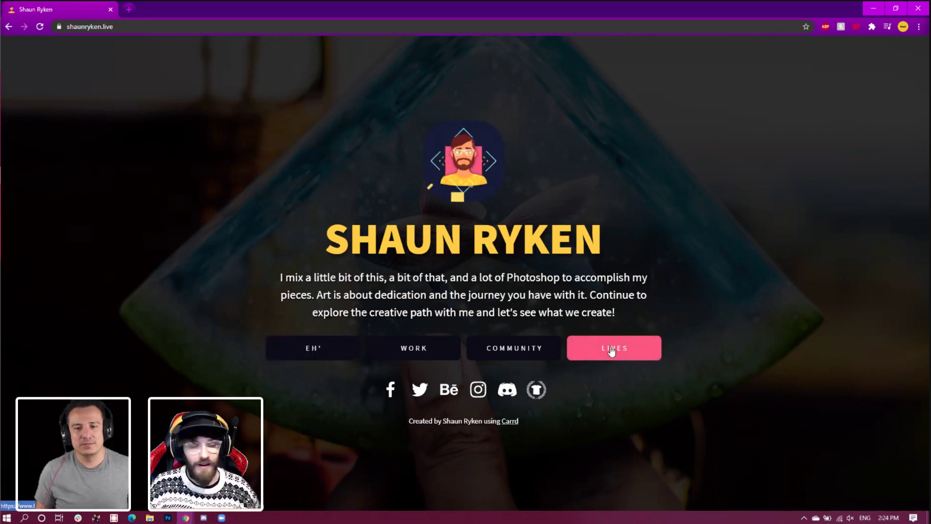
{"action": "left_click", "coordinate": [435, 344]}
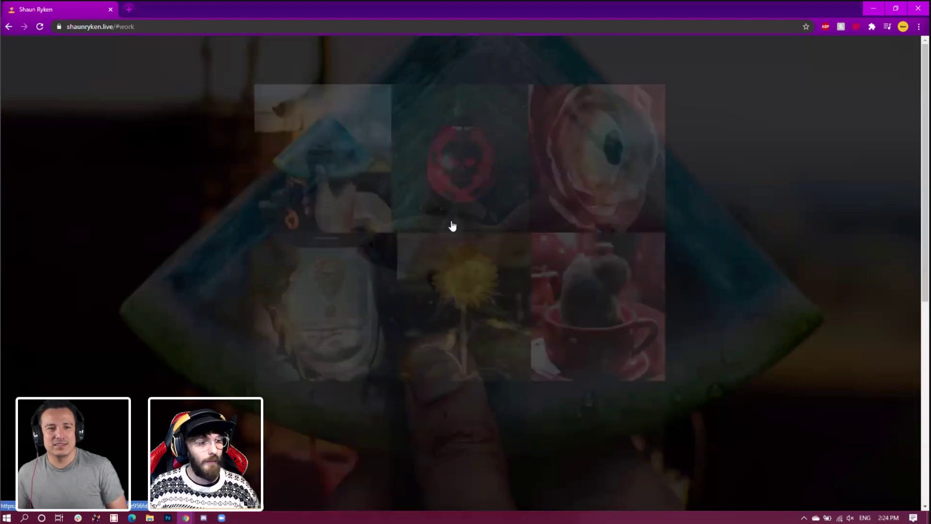
{"action": "scroll", "coordinate": [470, 303], "scroll_direction": "down", "scroll_amount": 4}
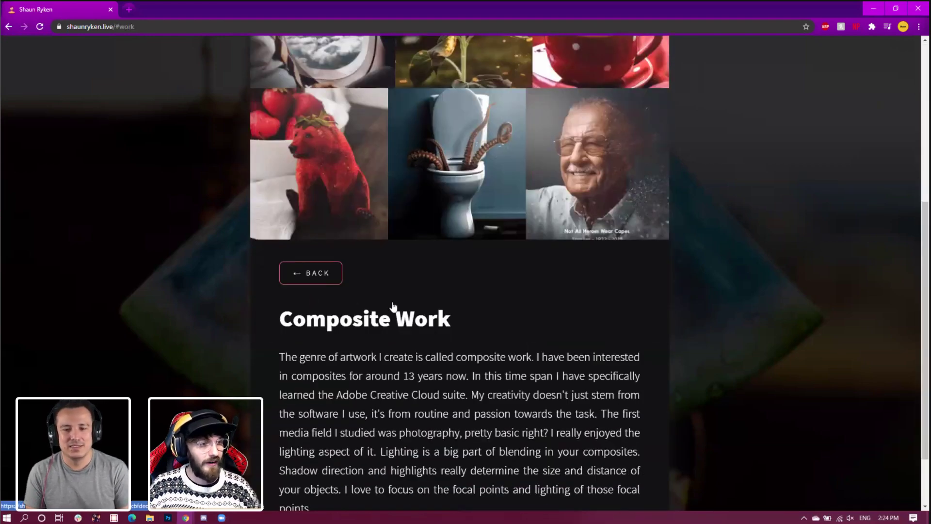
{"action": "scroll", "coordinate": [394, 309], "scroll_direction": "up", "scroll_amount": 4}
{"action": "scroll", "coordinate": [325, 361], "scroll_direction": "down", "scroll_amount": 2}
{"action": "left_click", "coordinate": [325, 369]}
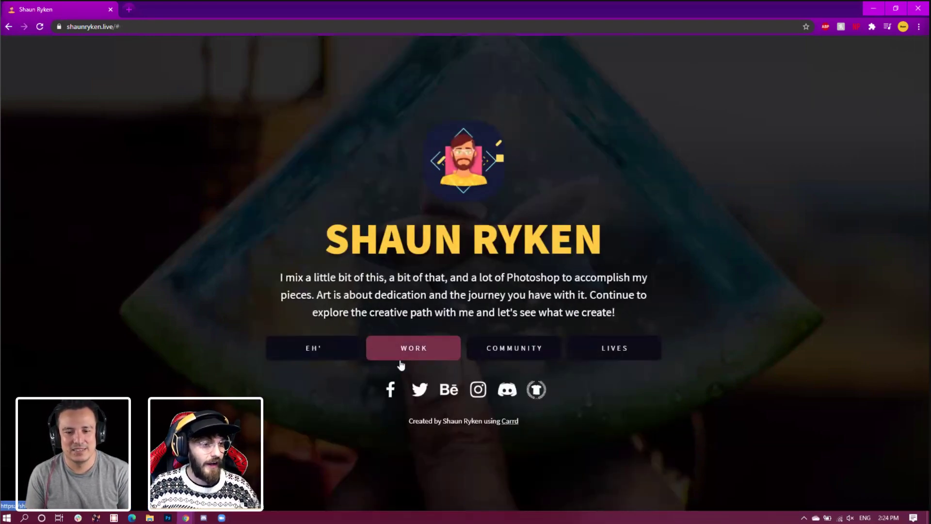
View the site's Community page about The Art Club Discord and go back to the home page
{"action": "left_click", "coordinate": [515, 348]}
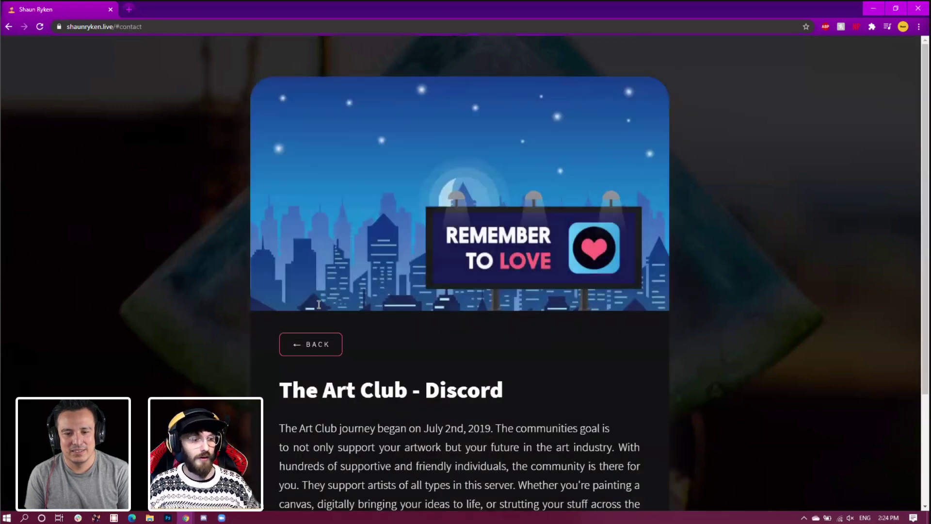
{"action": "scroll", "coordinate": [438, 241], "scroll_direction": "down", "scroll_amount": 2}
{"action": "scroll", "coordinate": [481, 330], "scroll_direction": "down", "scroll_amount": 1}
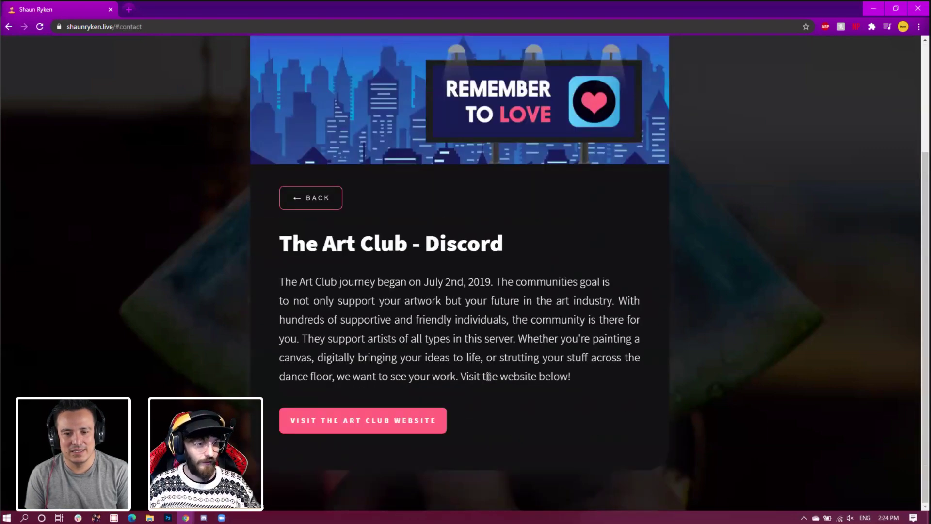
{"action": "scroll", "coordinate": [485, 377], "scroll_direction": "up", "scroll_amount": 3}
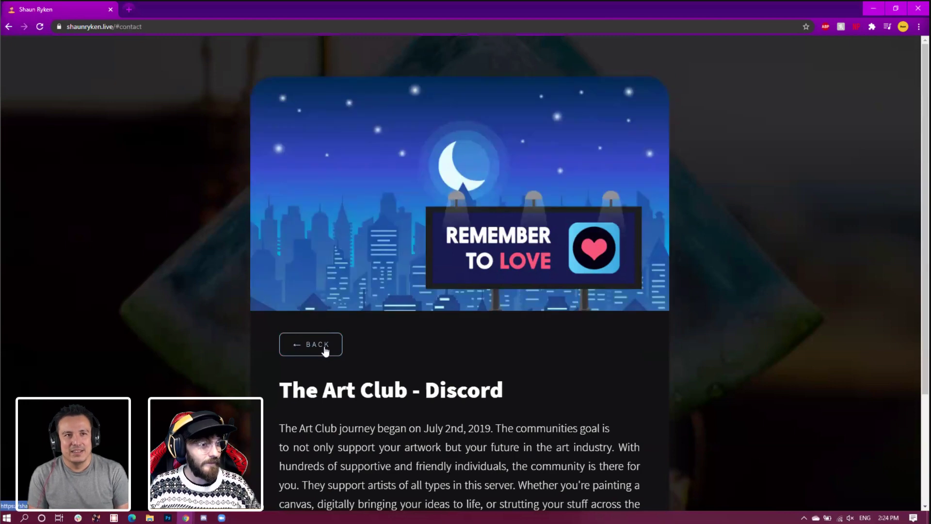
{"action": "left_click", "coordinate": [324, 349]}
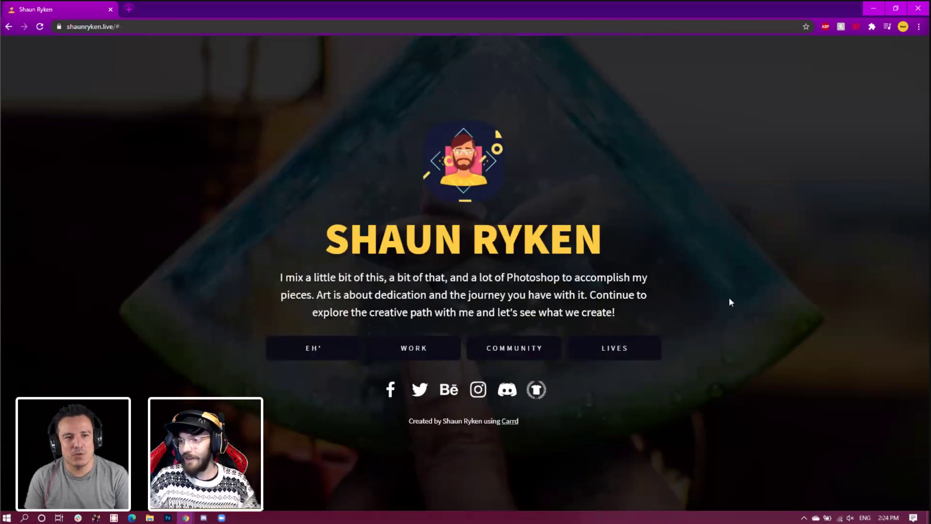